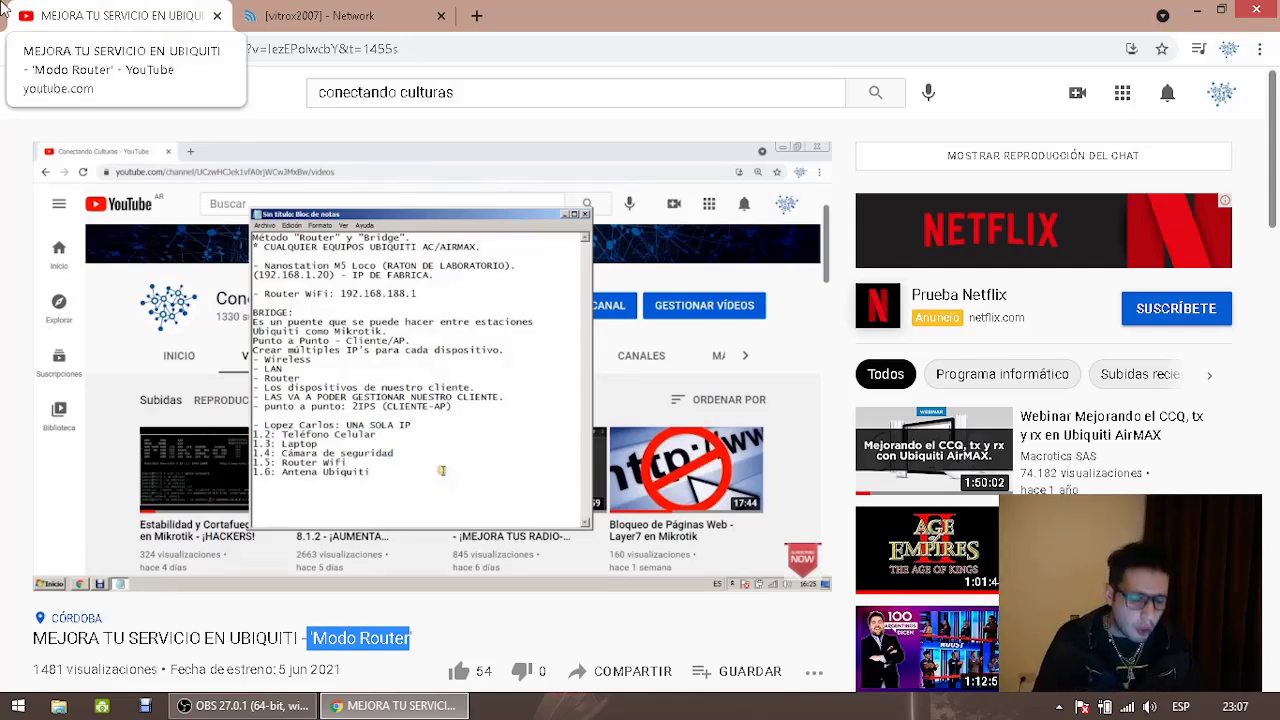
# Start a Notepad note headed 'MODO BRIDGE', then go back to the Conectando Culturas Videos tab
pyautogui.press('super+r')
pyautogui.write('notepad')
pyautogui.press('Return')
pyautogui.write('MODO BRIDGE')
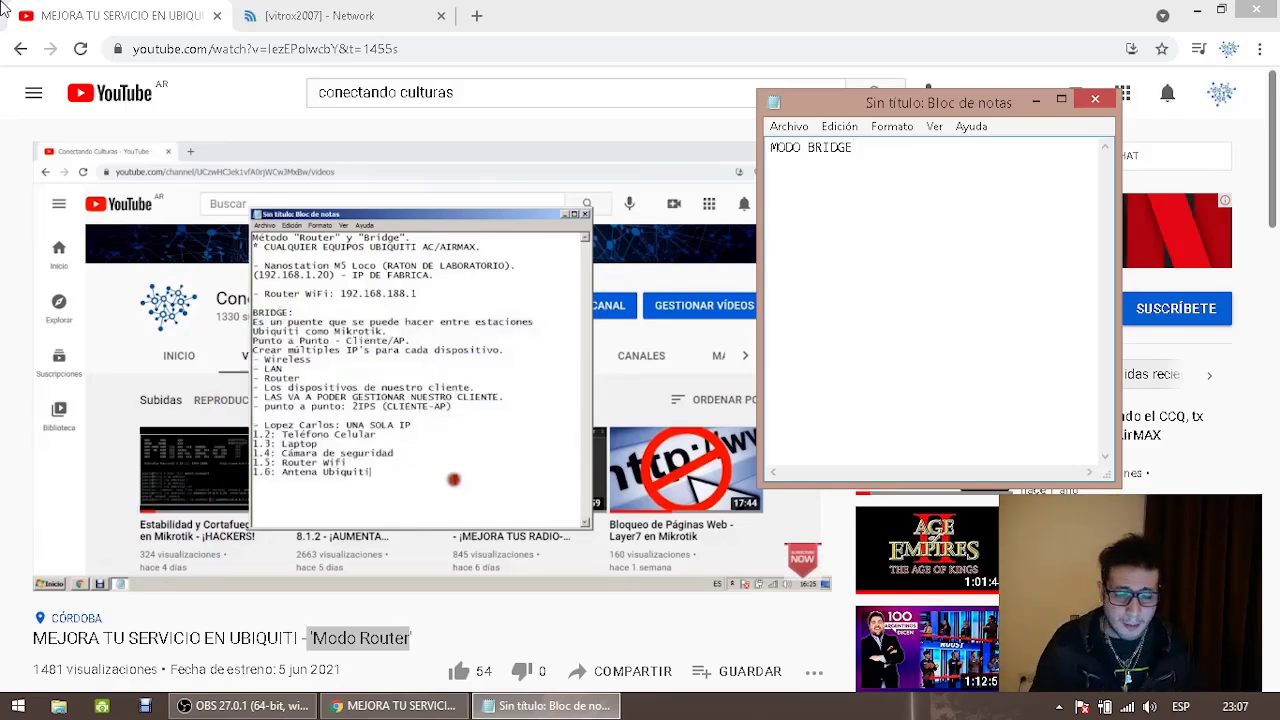
pyautogui.click(20, 49)
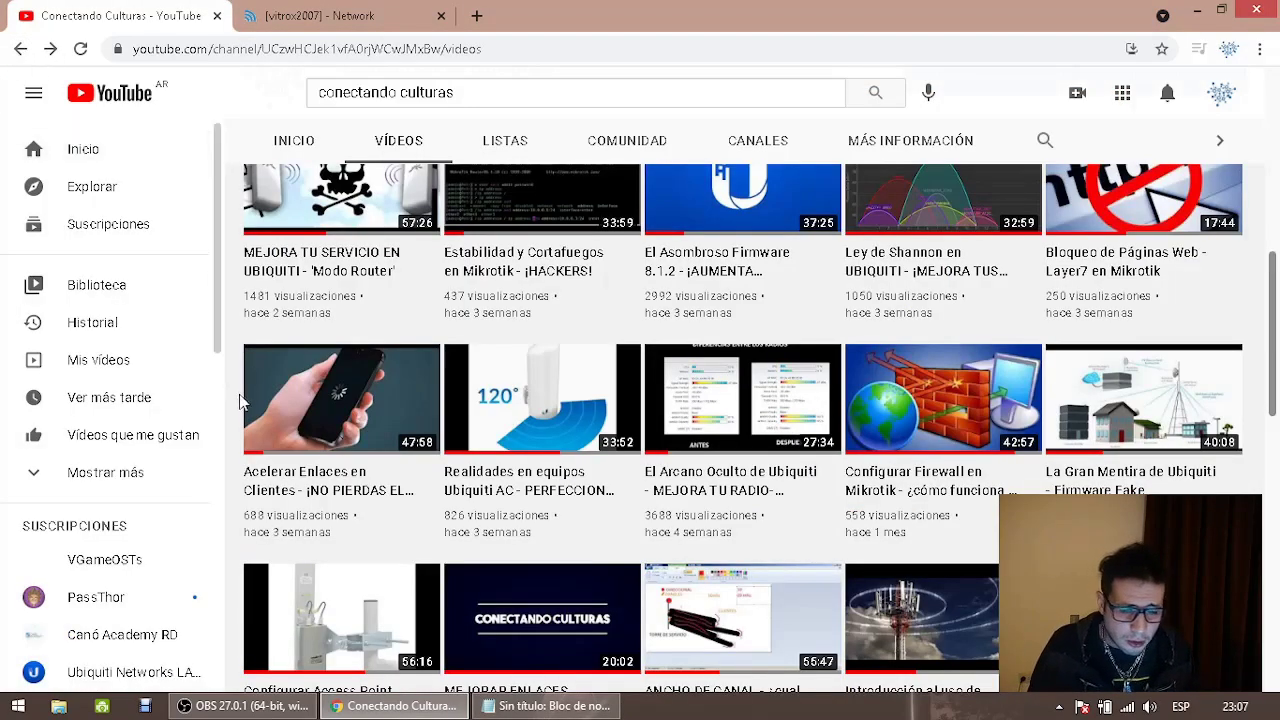
pyautogui.moveTo(330, 247)
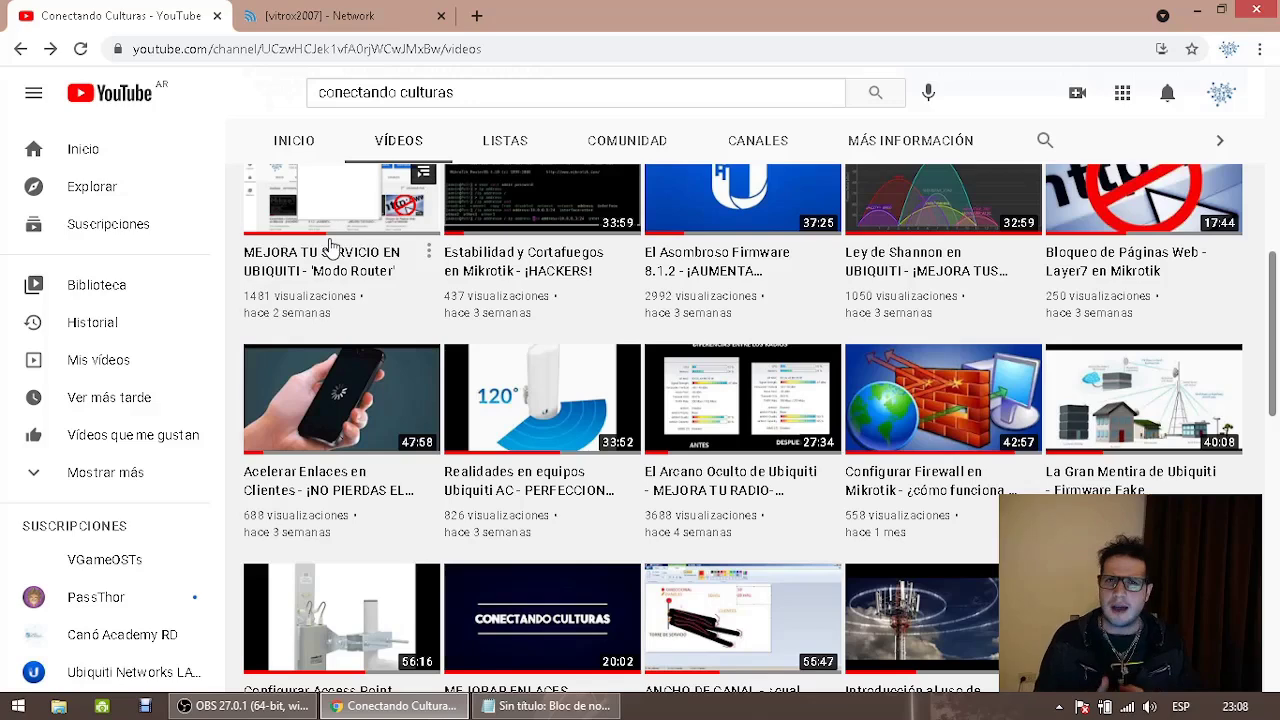
# Close the YouTube tab and set the airOS network mode to Bridge
pyautogui.click(216, 16)
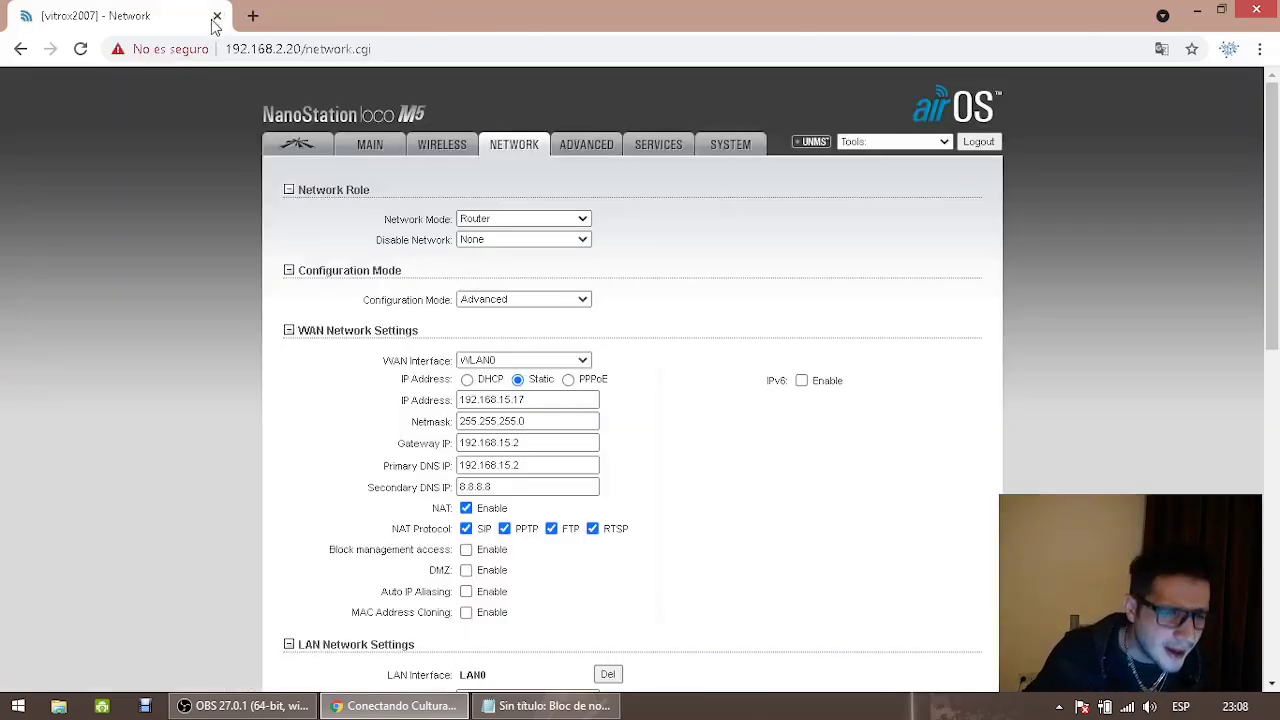
pyautogui.click(289, 708)
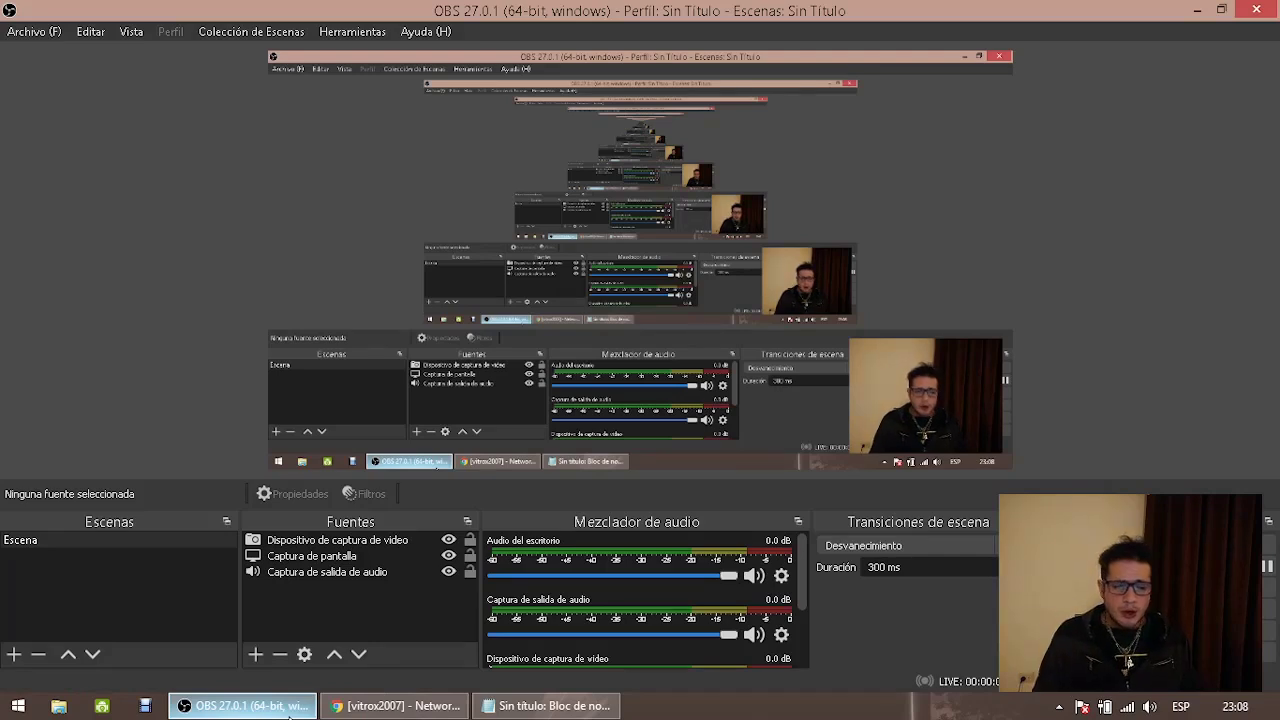
pyautogui.click(289, 707)
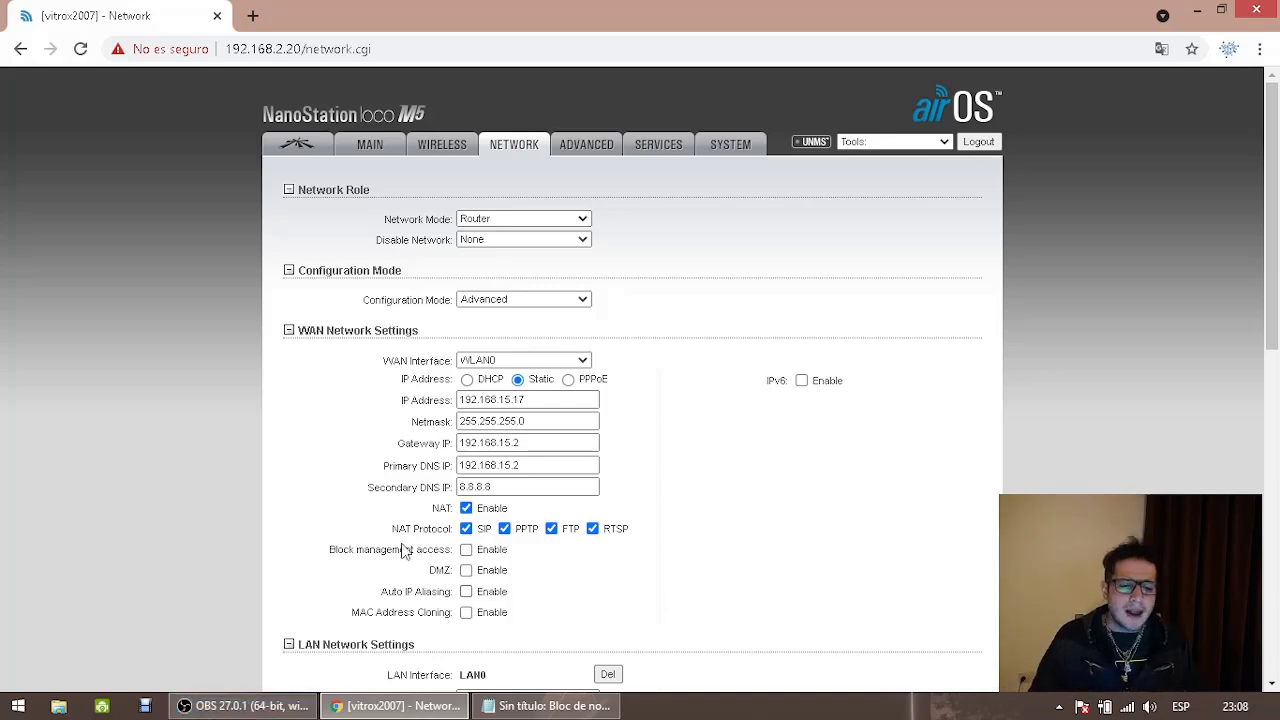
pyautogui.click(488, 225)
pyautogui.click(476, 234)
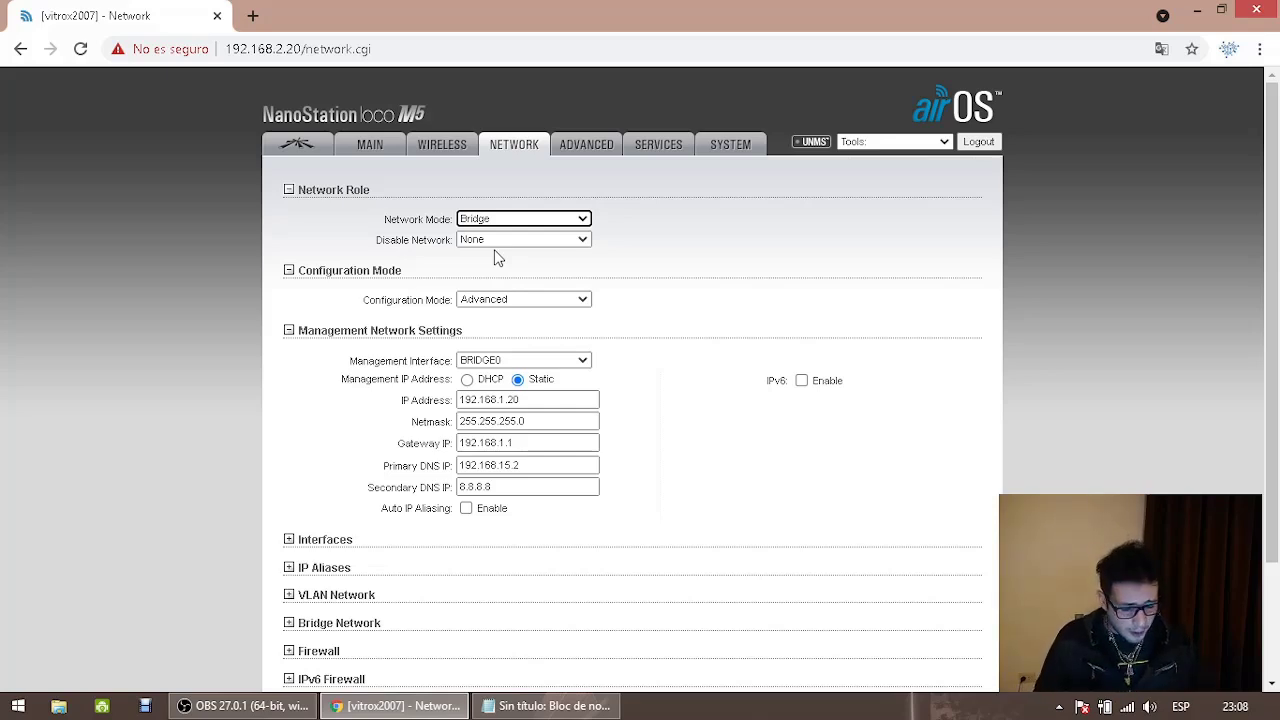
# Launch a new blank Notepad window through the Run dialog
pyautogui.press('super+r')
pyautogui.write('notepad')
pyautogui.press('Return')
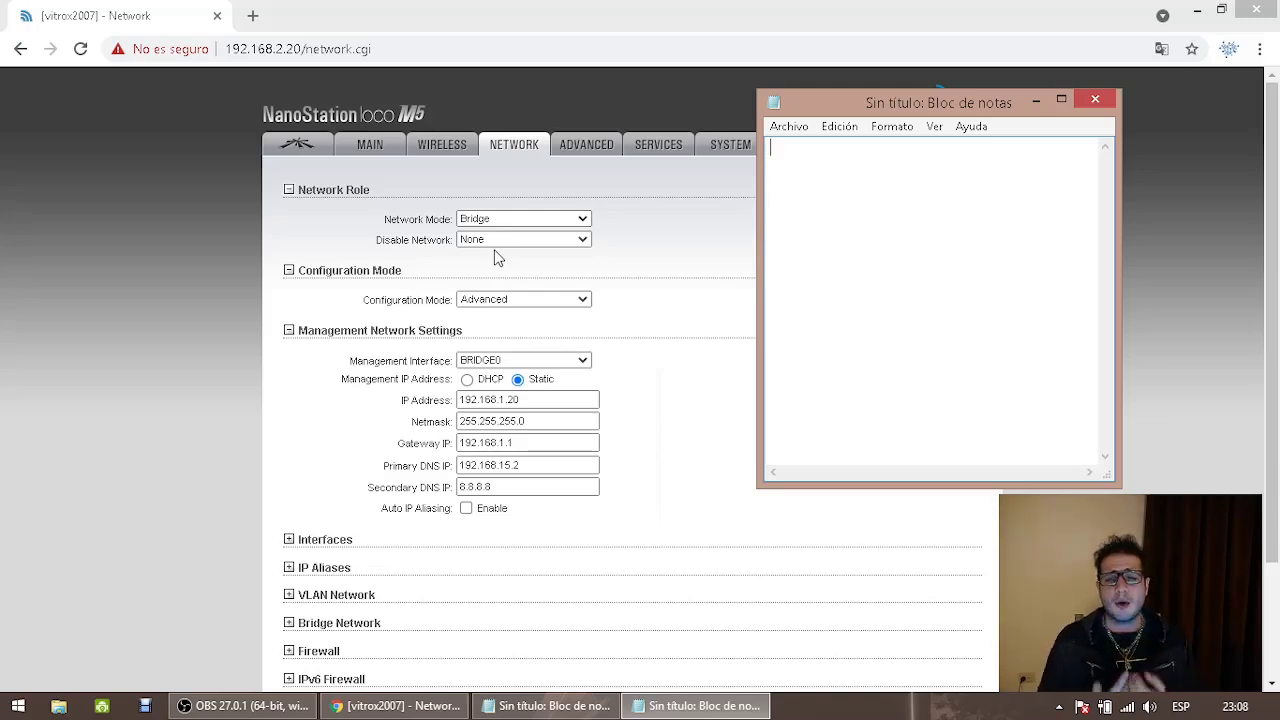
# Note 192.168.15.2 in Notepad, then keep Bridge in the airOS Network Mode list
pyautogui.write('192.168.15.2')
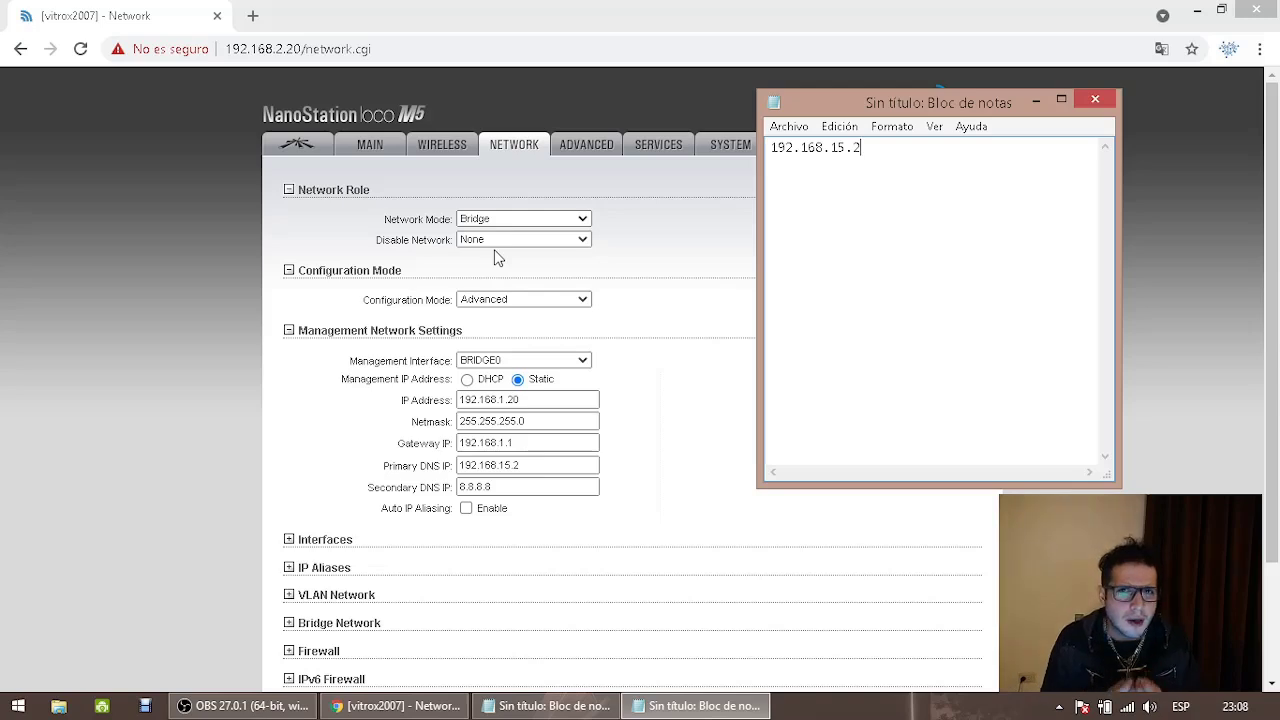
pyautogui.click(517, 219)
pyautogui.click(517, 219)
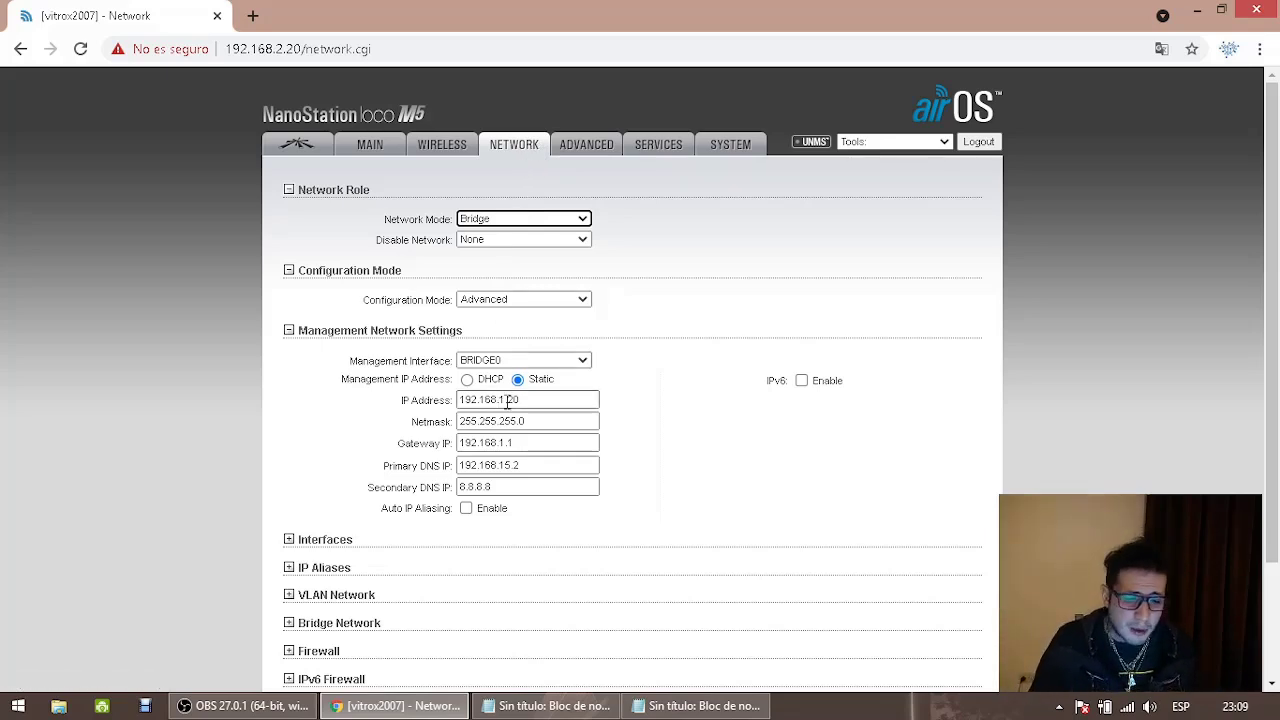
# Review the management IP and the wireless SSID lc-O, then view the Main status page
pyautogui.moveTo(520, 400); pyautogui.dragTo(493, 400)
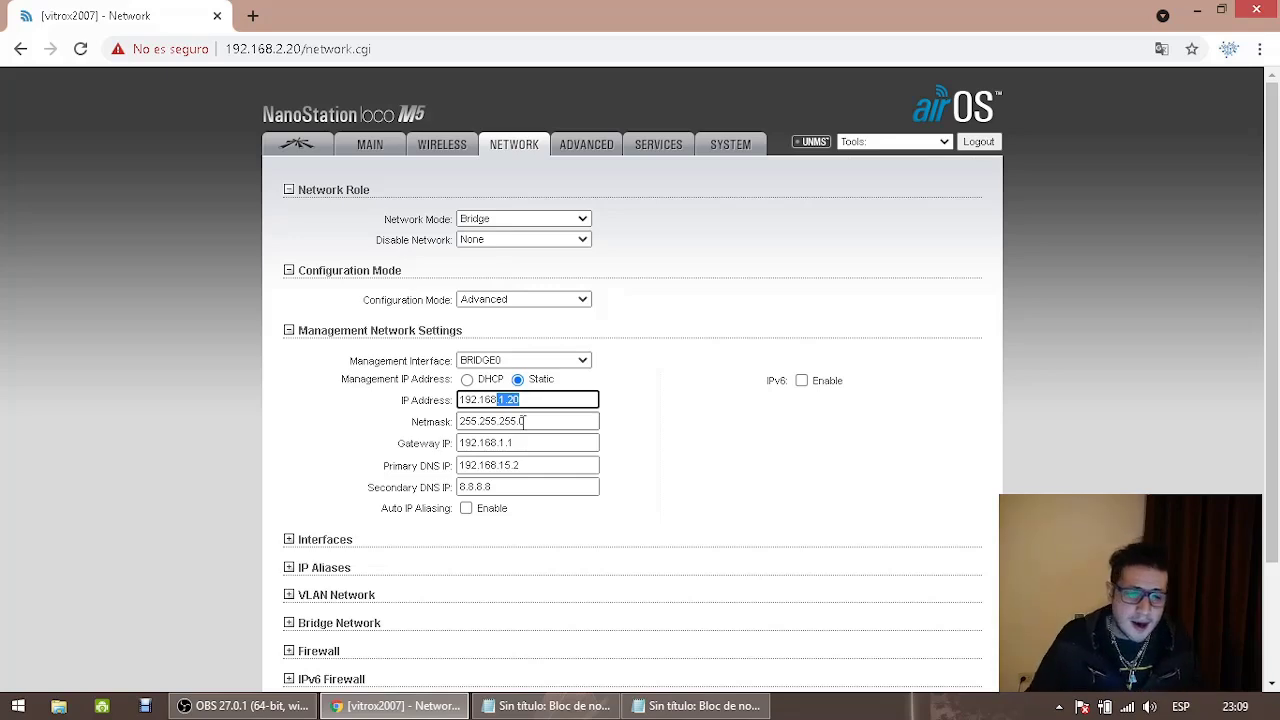
pyautogui.click(452, 157)
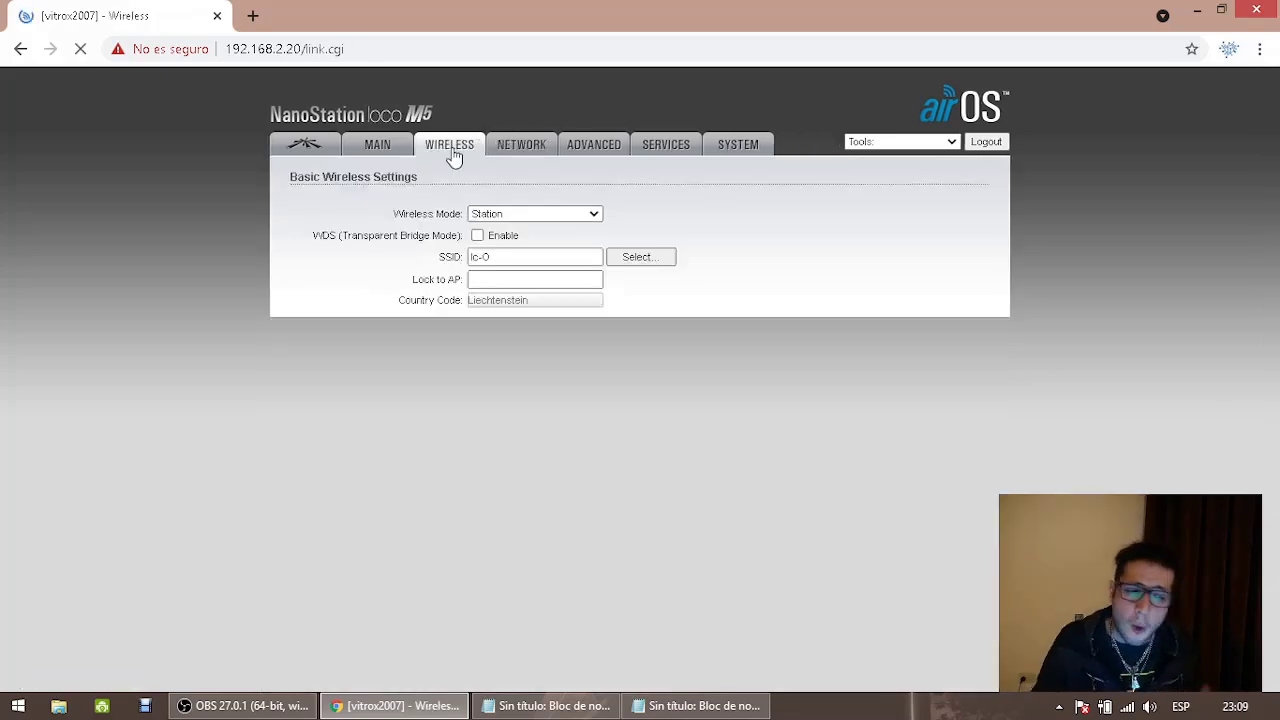
pyautogui.moveTo(492, 257); pyautogui.dragTo(440, 262)
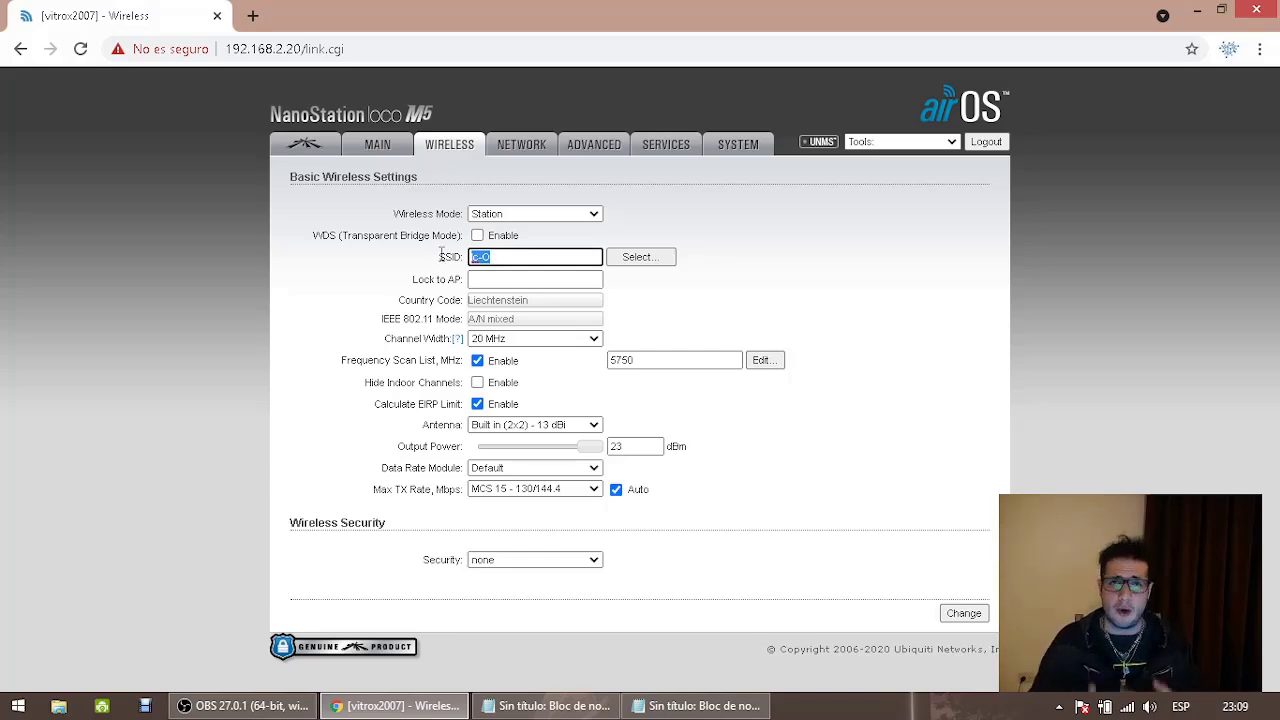
pyautogui.click(378, 145)
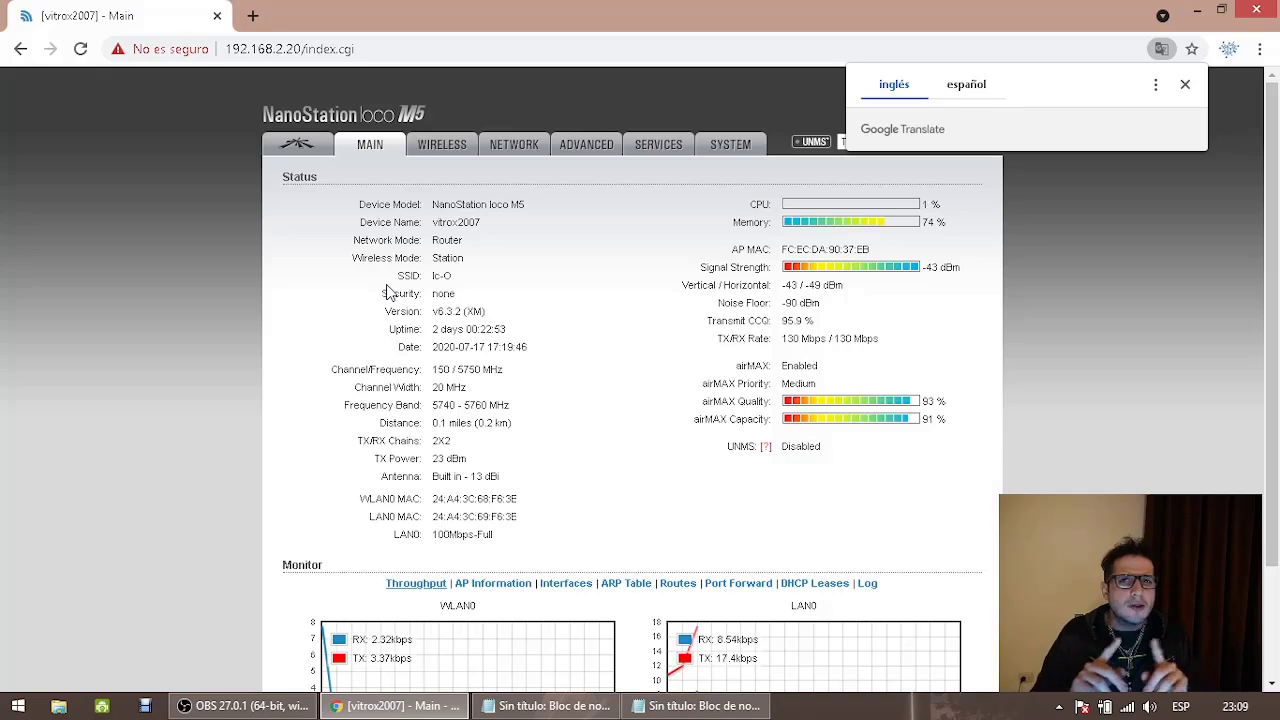
# Go back to the Network page and choose Bridge as the network mode
pyautogui.click(507, 145)
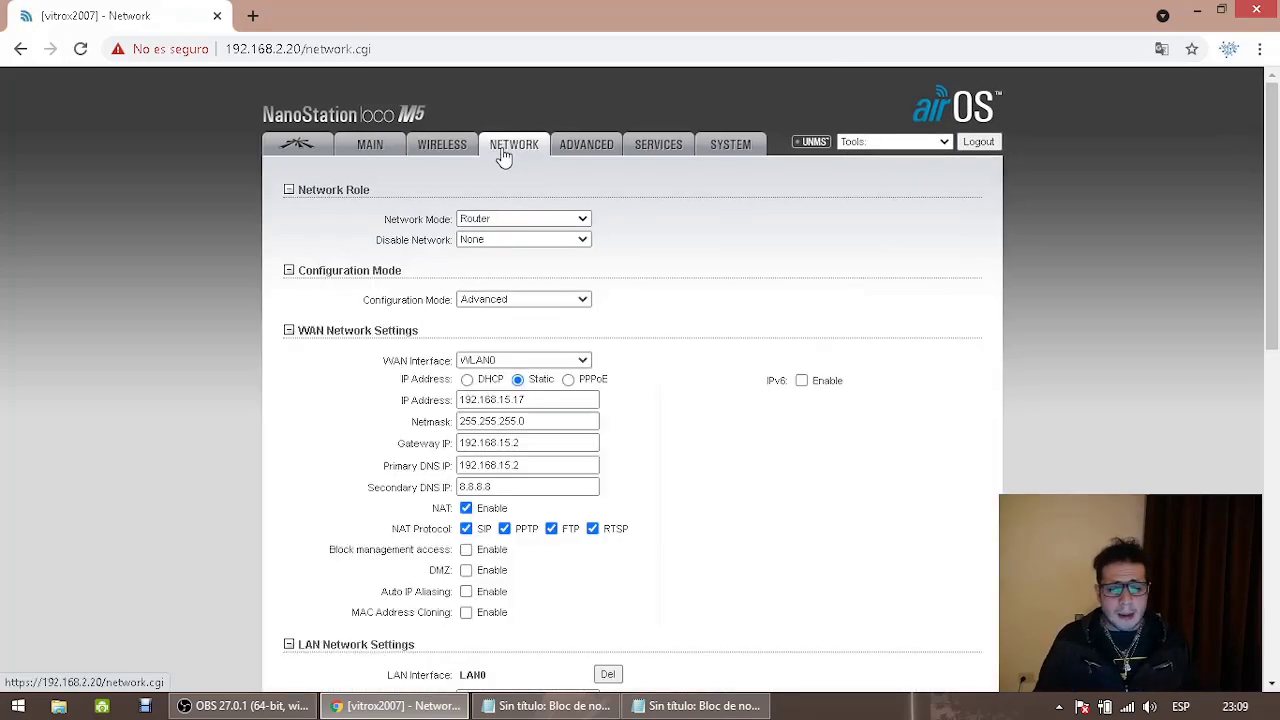
pyautogui.click(518, 218)
pyautogui.click(510, 234)
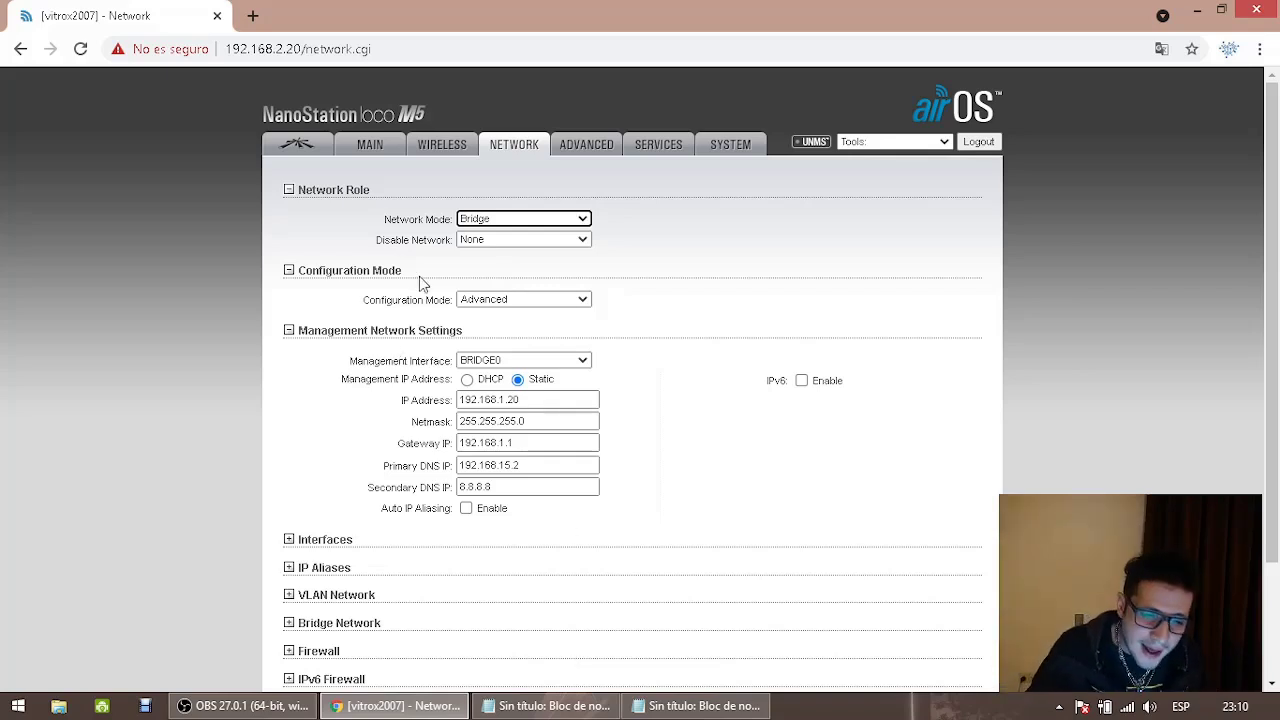
pyautogui.click(478, 224)
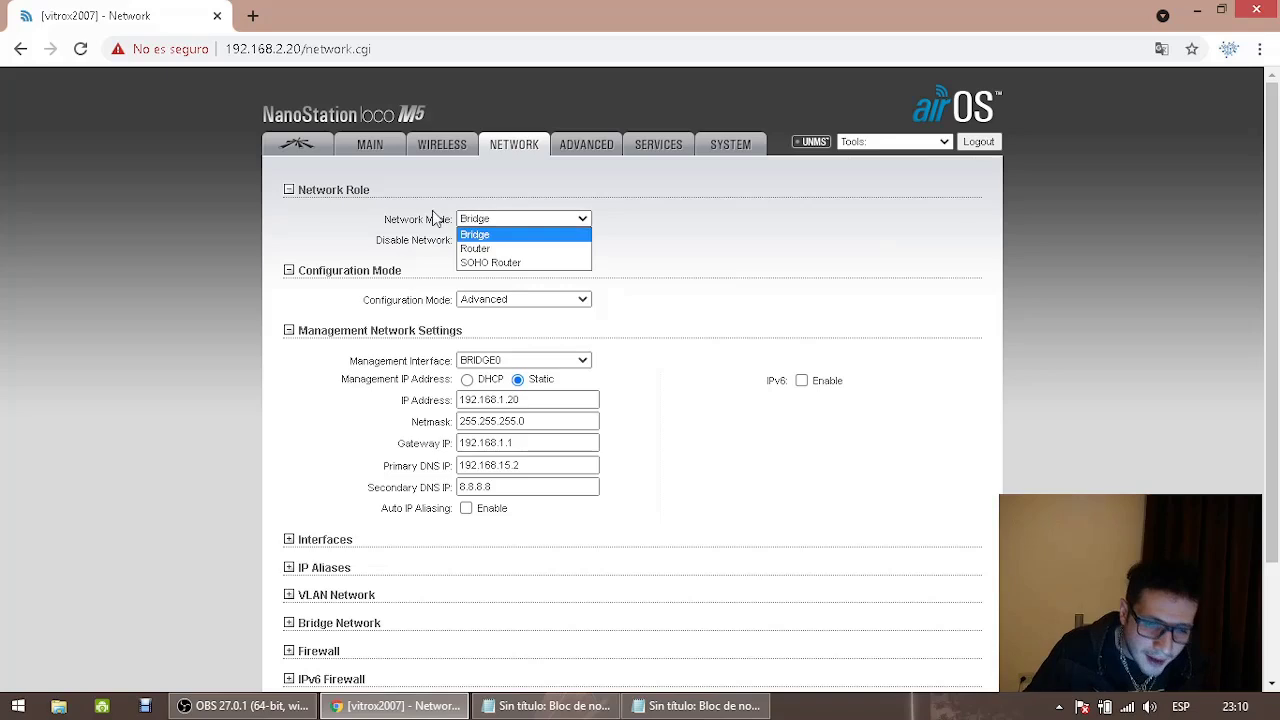
pyautogui.click(482, 224)
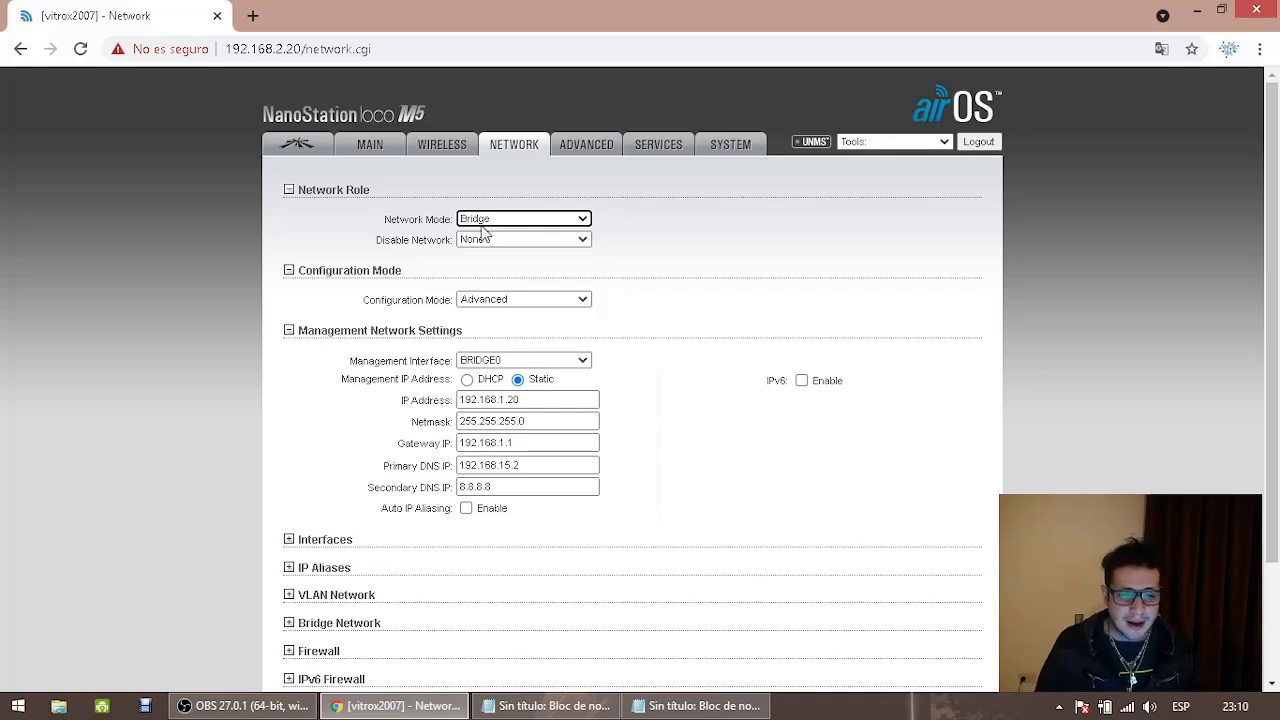
pyautogui.click(427, 155)
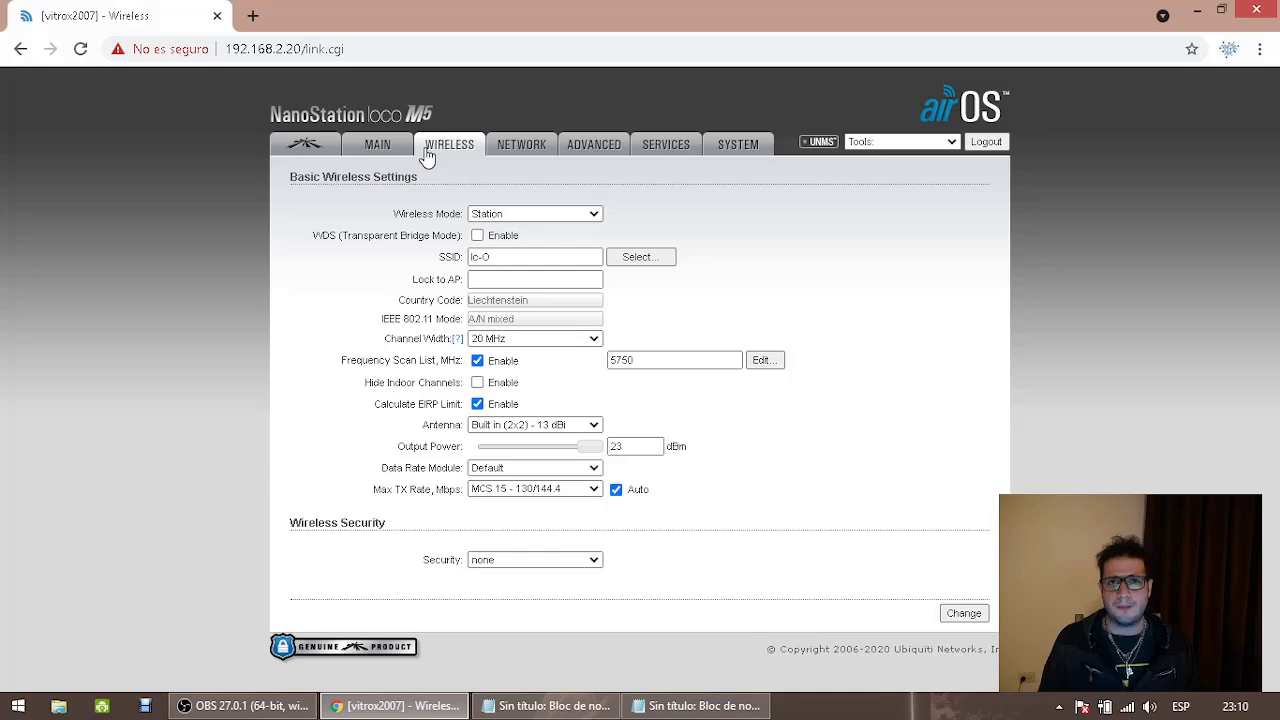
pyautogui.click(537, 146)
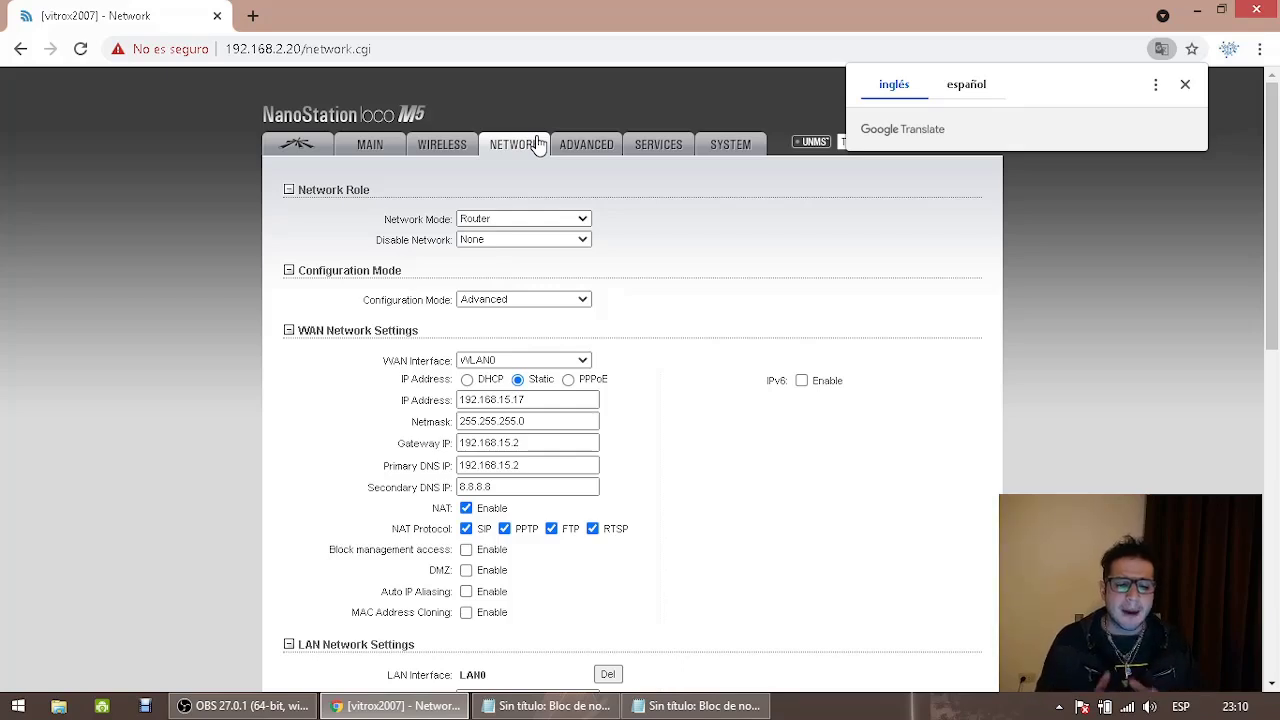
pyautogui.click(515, 218)
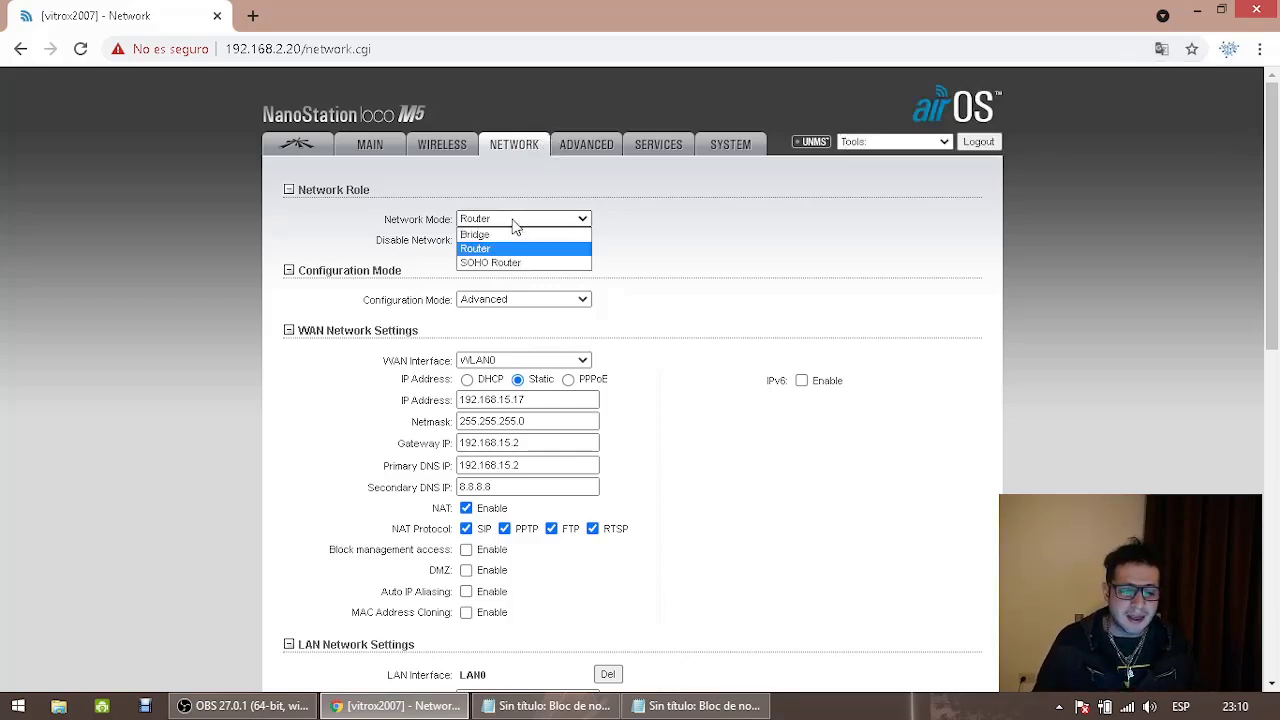
pyautogui.click(496, 232)
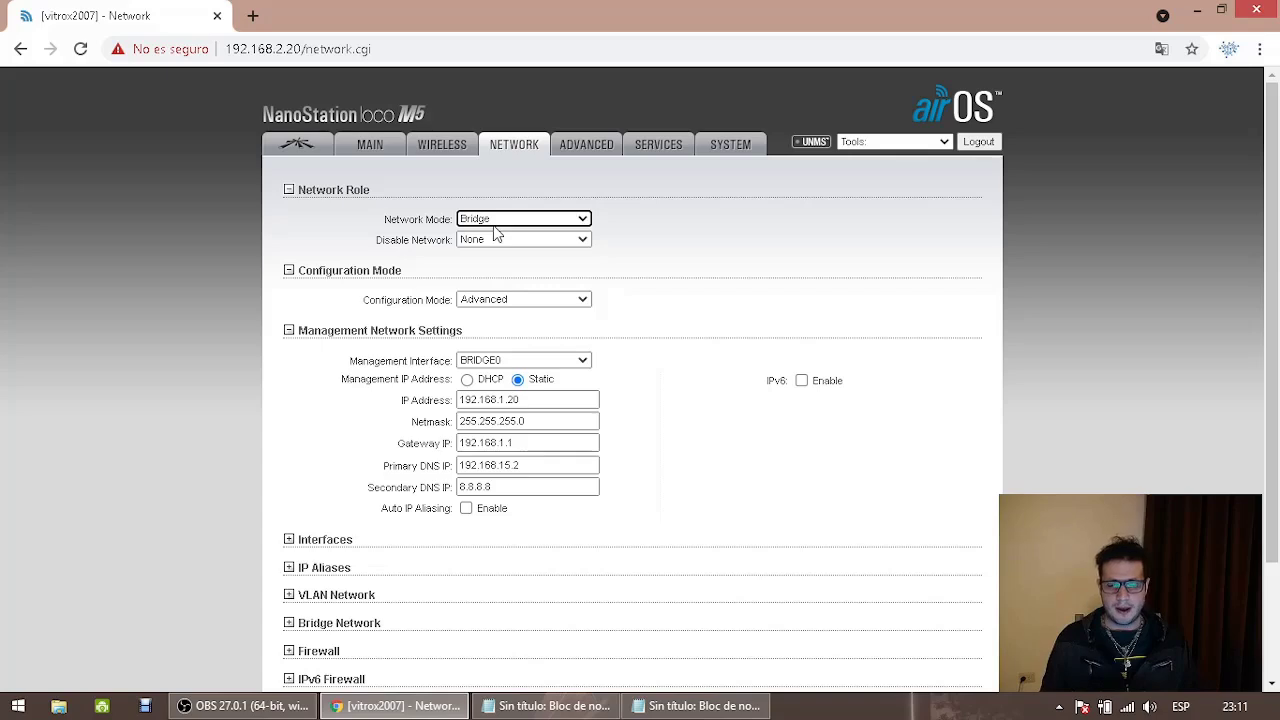
pyautogui.moveTo(560, 400); pyautogui.dragTo(435, 405)
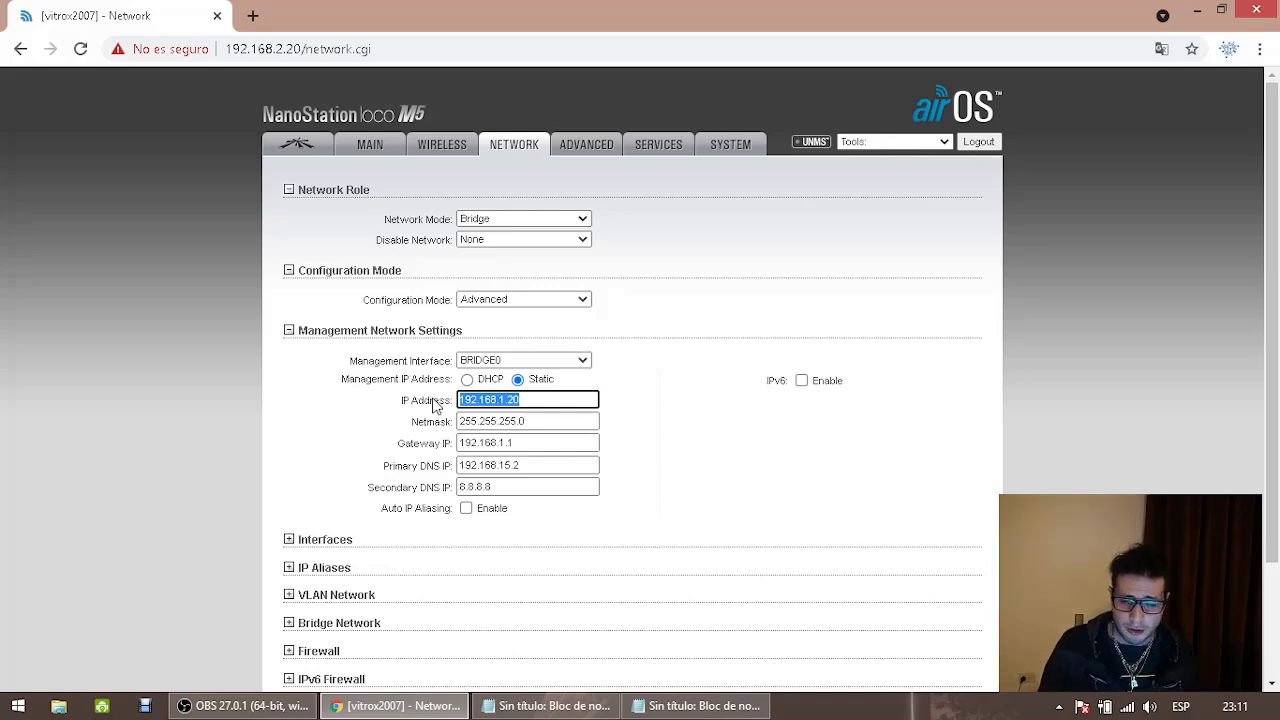
# Leave Network Mode on Bridge and bring the 192.168.15.2 note to the front
pyautogui.click(567, 220)
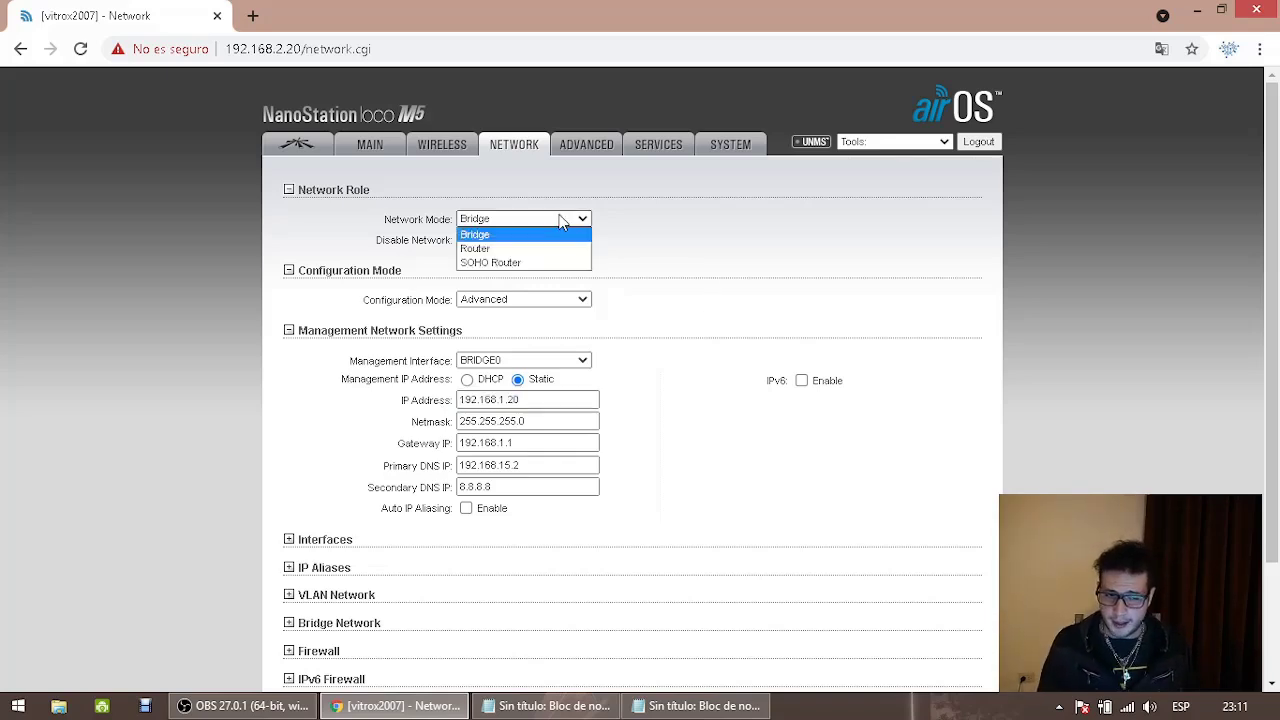
pyautogui.click(562, 220)
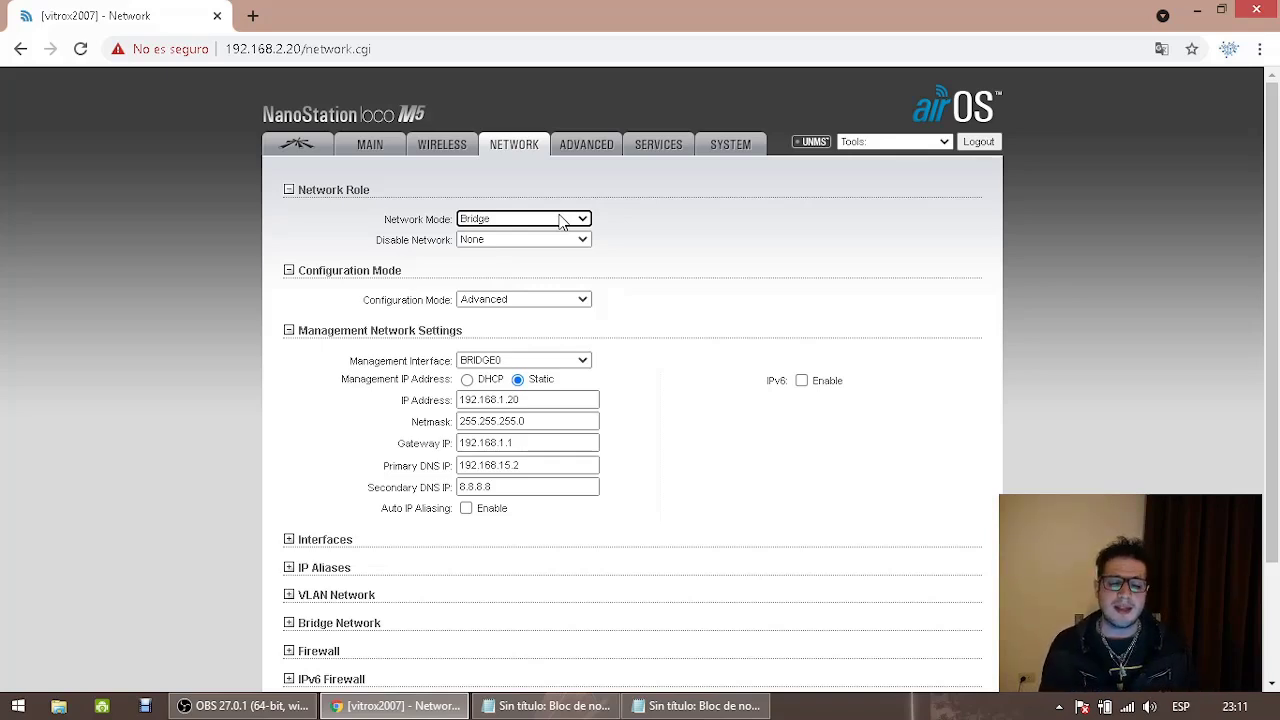
pyautogui.click(560, 220)
pyautogui.click(560, 220)
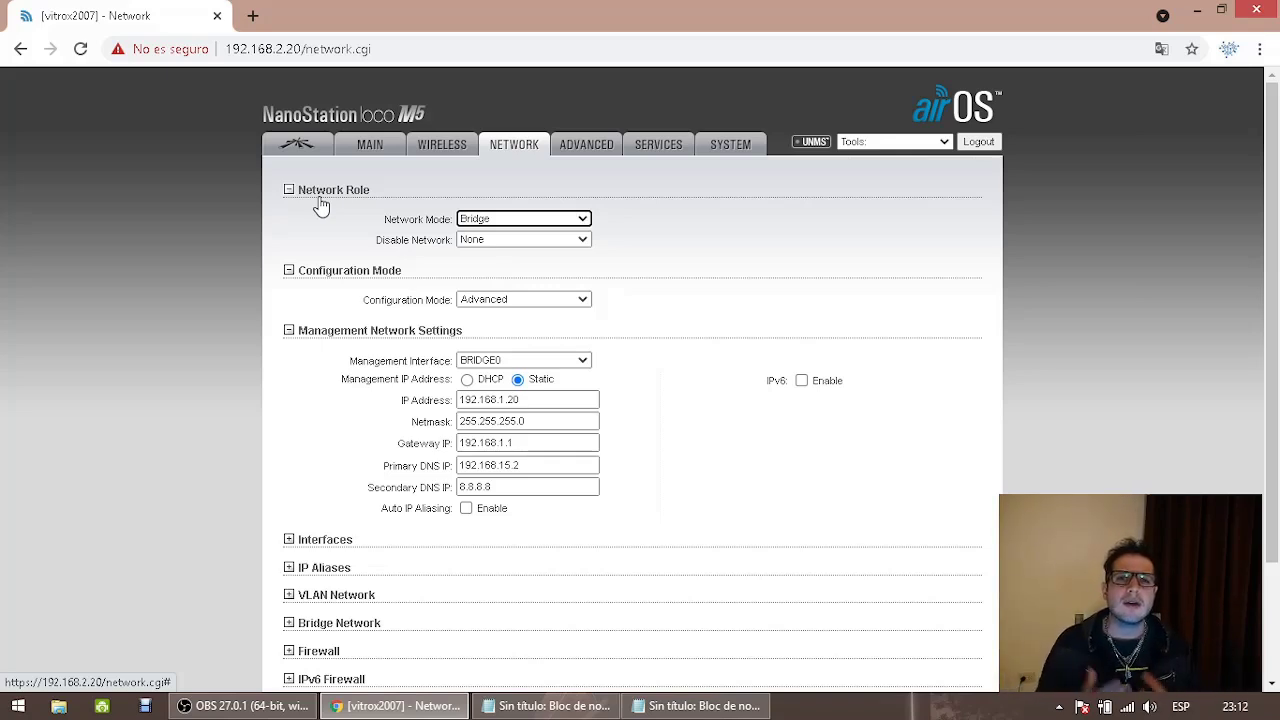
pyautogui.click(473, 214)
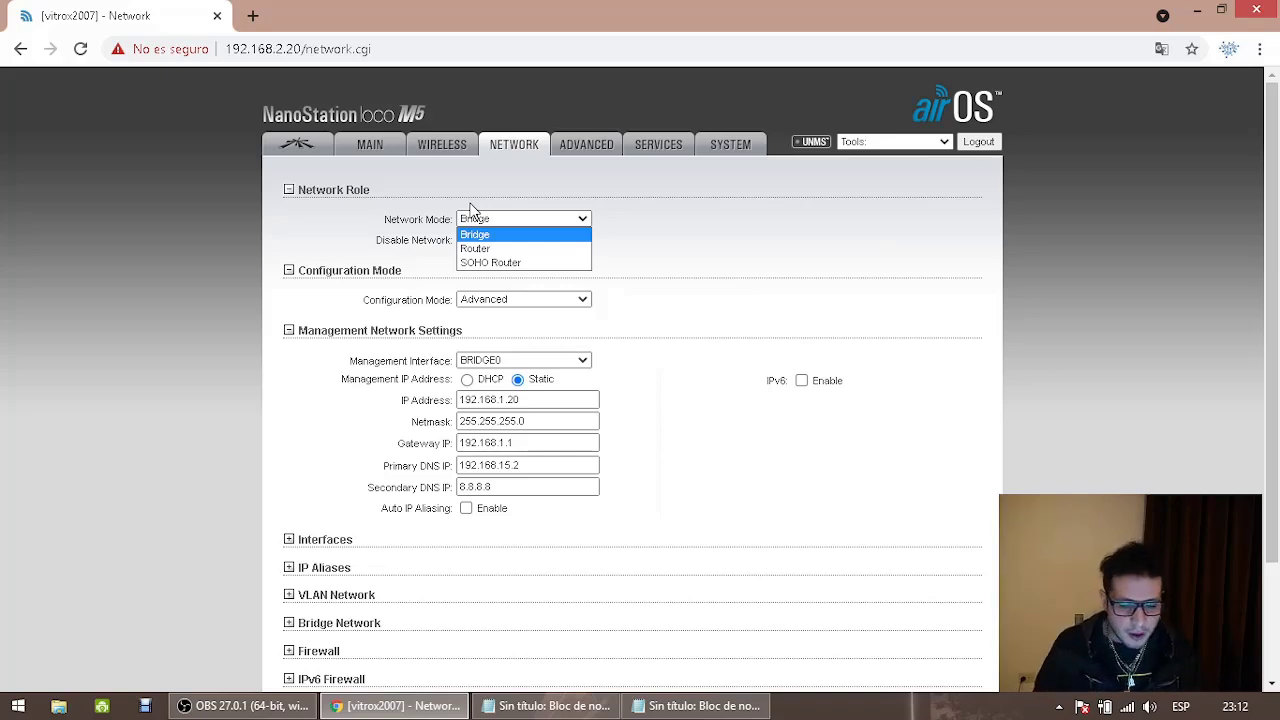
pyautogui.click(646, 706)
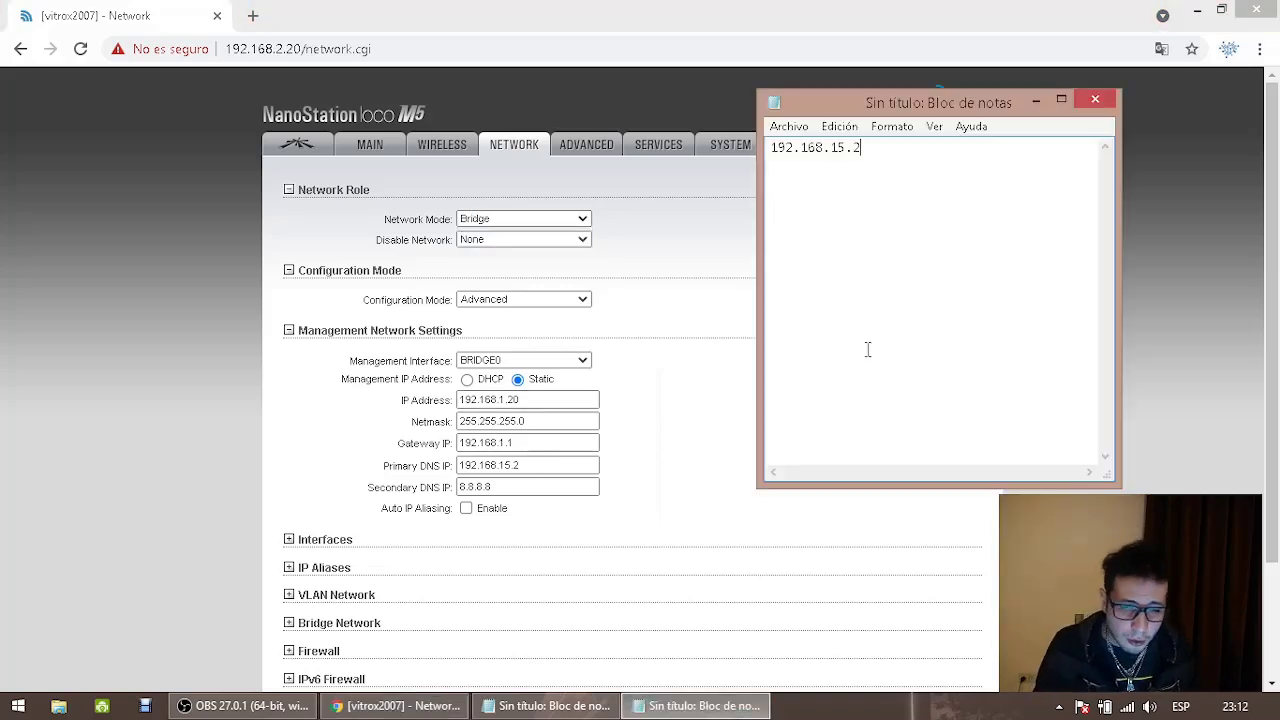
# Under '-- MODO BRIDGE --' list '- Puntos a Puntos' and '- Ap's - Sectoriales, Omnidireccionaes, Direccionales'
pyautogui.click(592, 706)
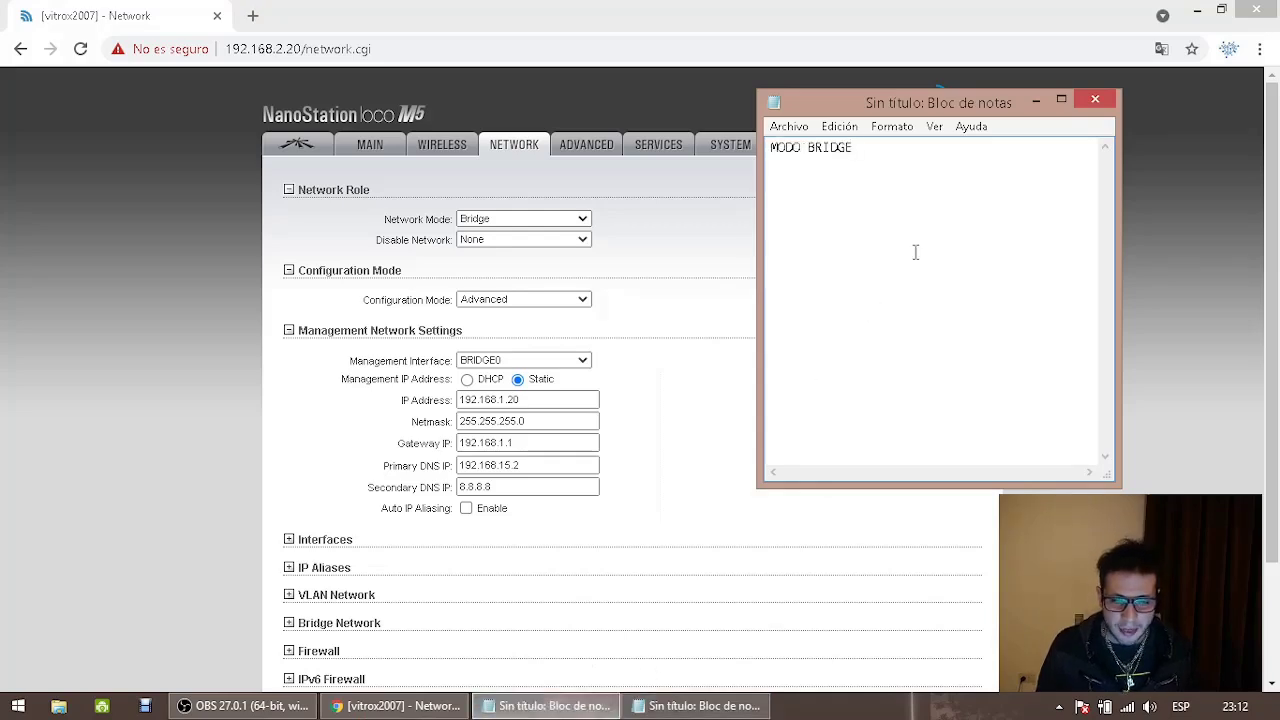
pyautogui.write('--')
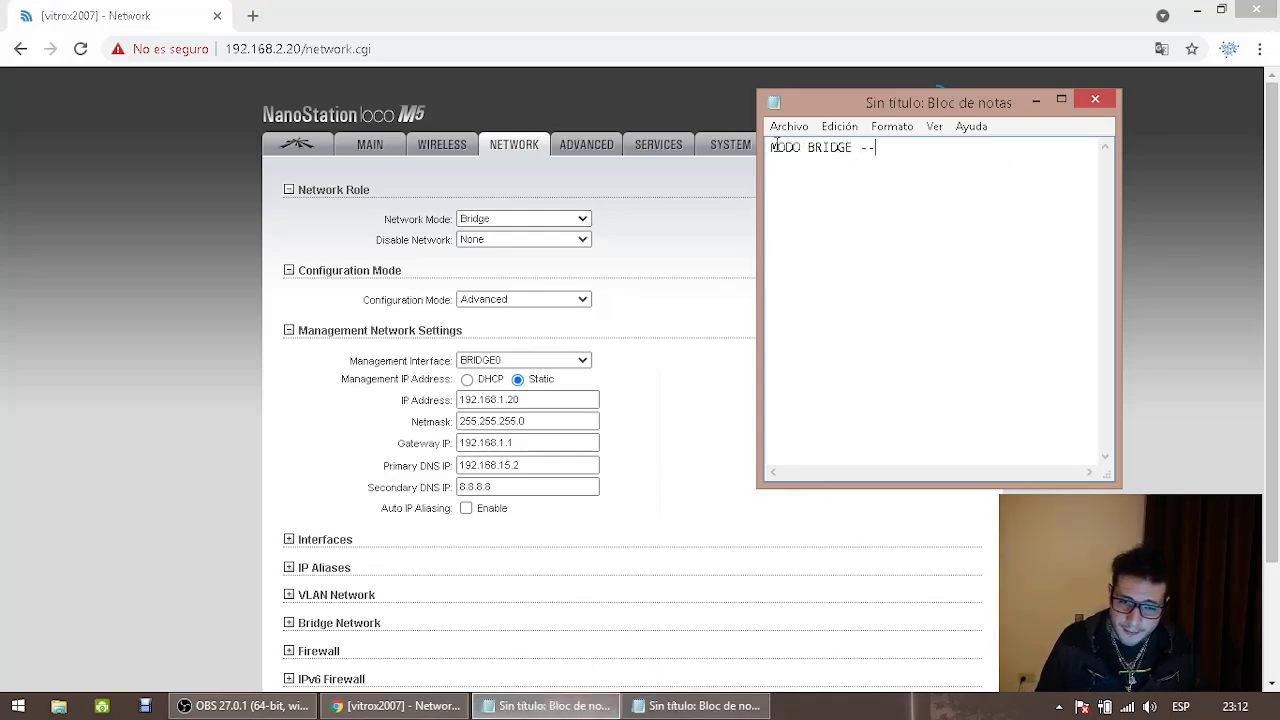
pyautogui.click(771, 147)
pyautogui.write('--')
pyautogui.press('End')
pyautogui.press('Return')
pyautogui.write('-')
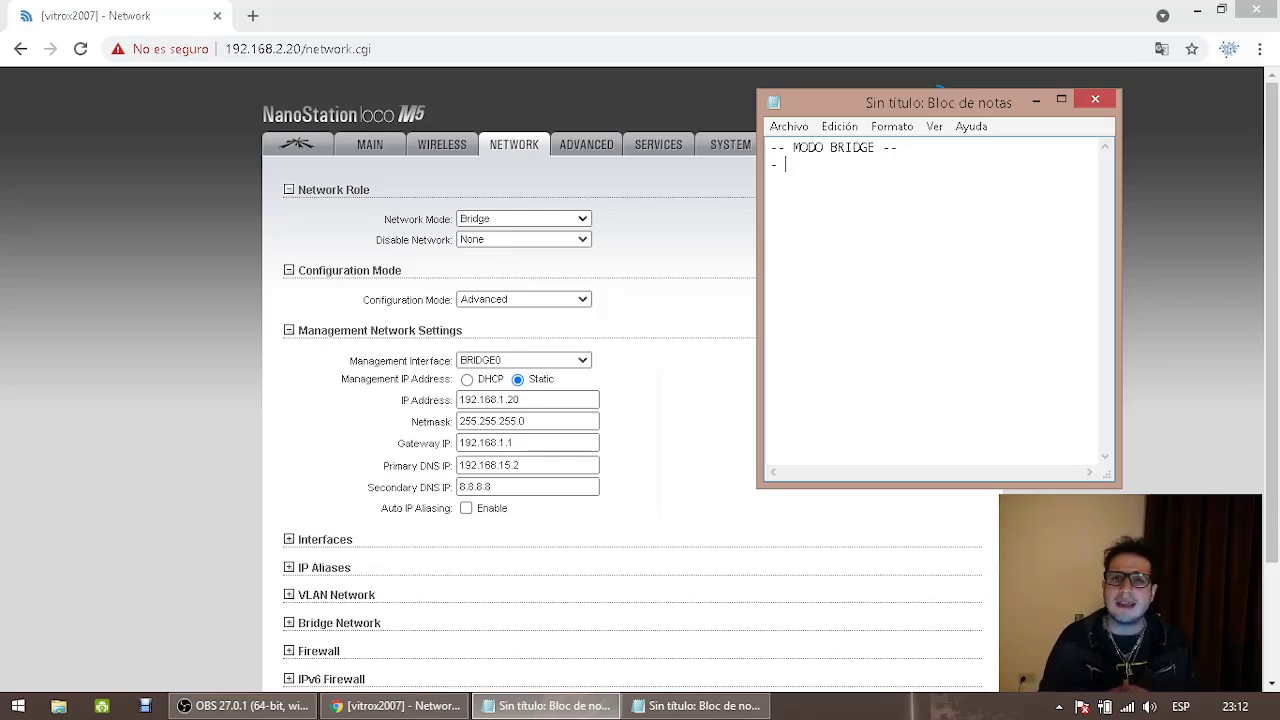
pyautogui.write(' Puntos ')
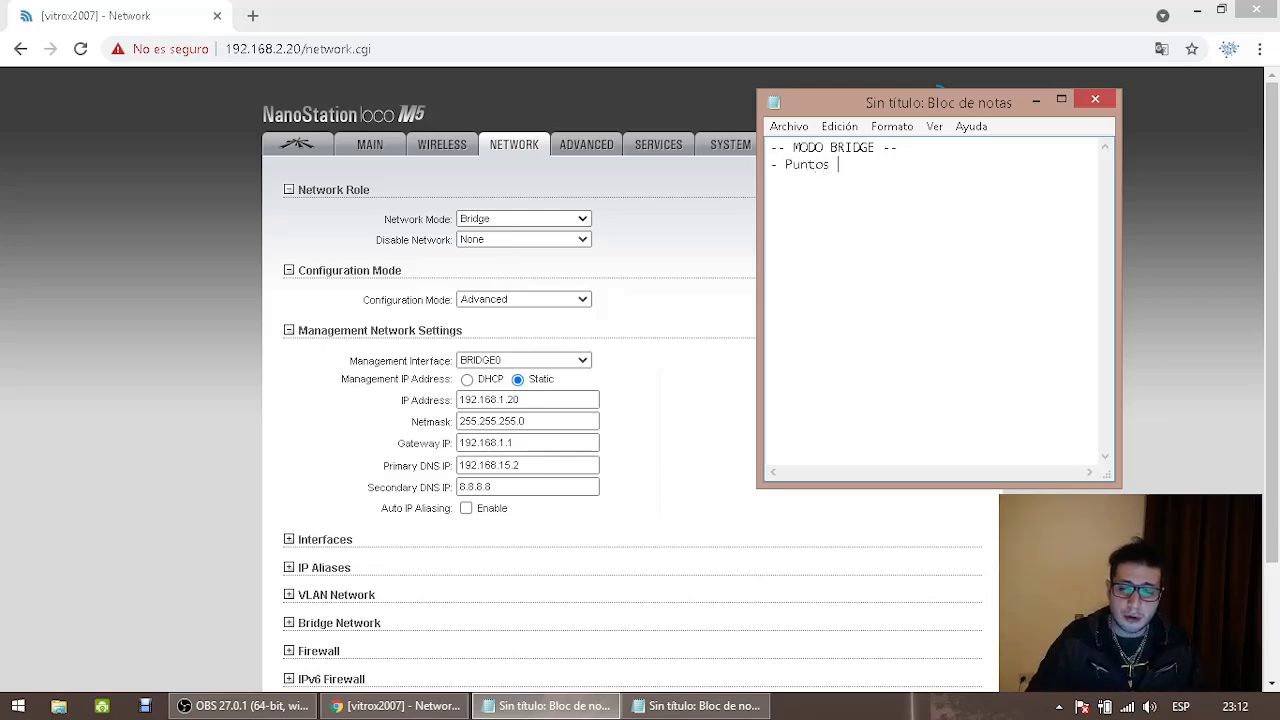
pyautogui.write('a Puntos')
pyautogui.press('Return')
pyautogui.write('- A')
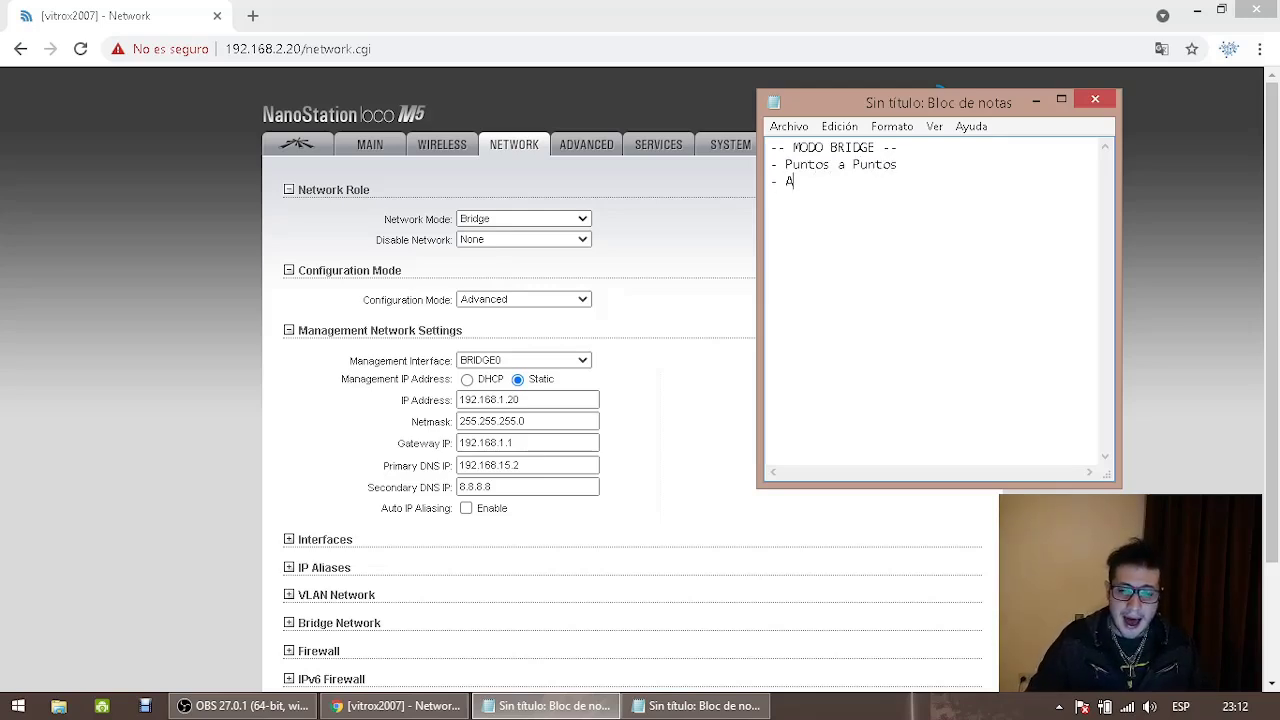
pyautogui.write("p's - Sectpr")
pyautogui.press('BackSpace')
pyautogui.press('BackSpace')
pyautogui.write('oriales, Omnidireccionaes, ')
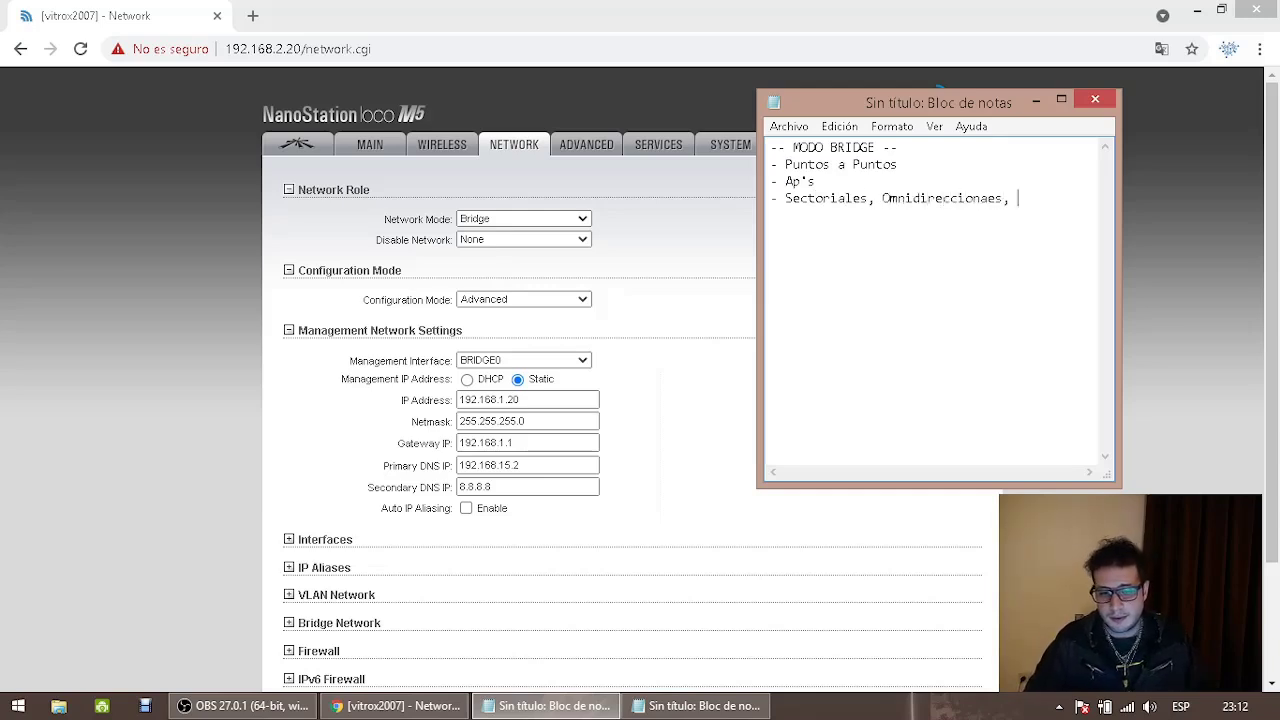
pyautogui.write('Direccionales')
# Turn on Ajuste de línea word wrap and add a colon after Ap's
pyautogui.click(912, 124)
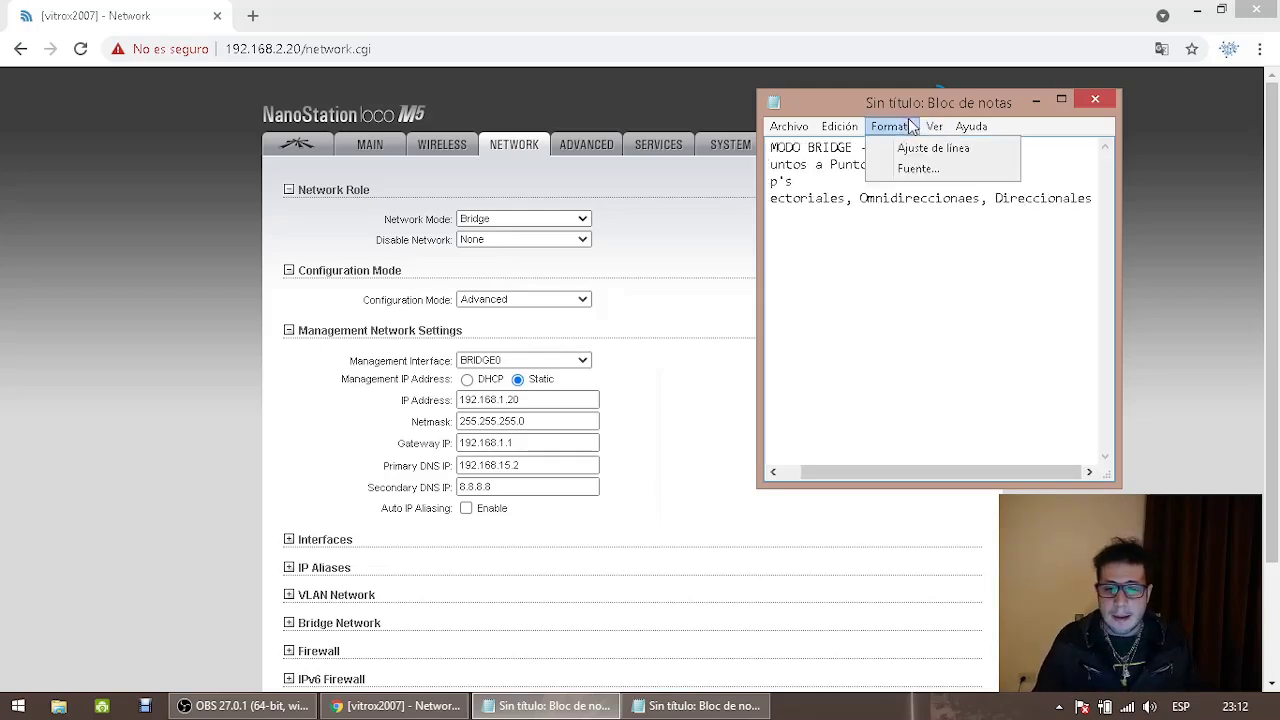
pyautogui.click(933, 147)
pyautogui.click(838, 181)
pyautogui.write(':')
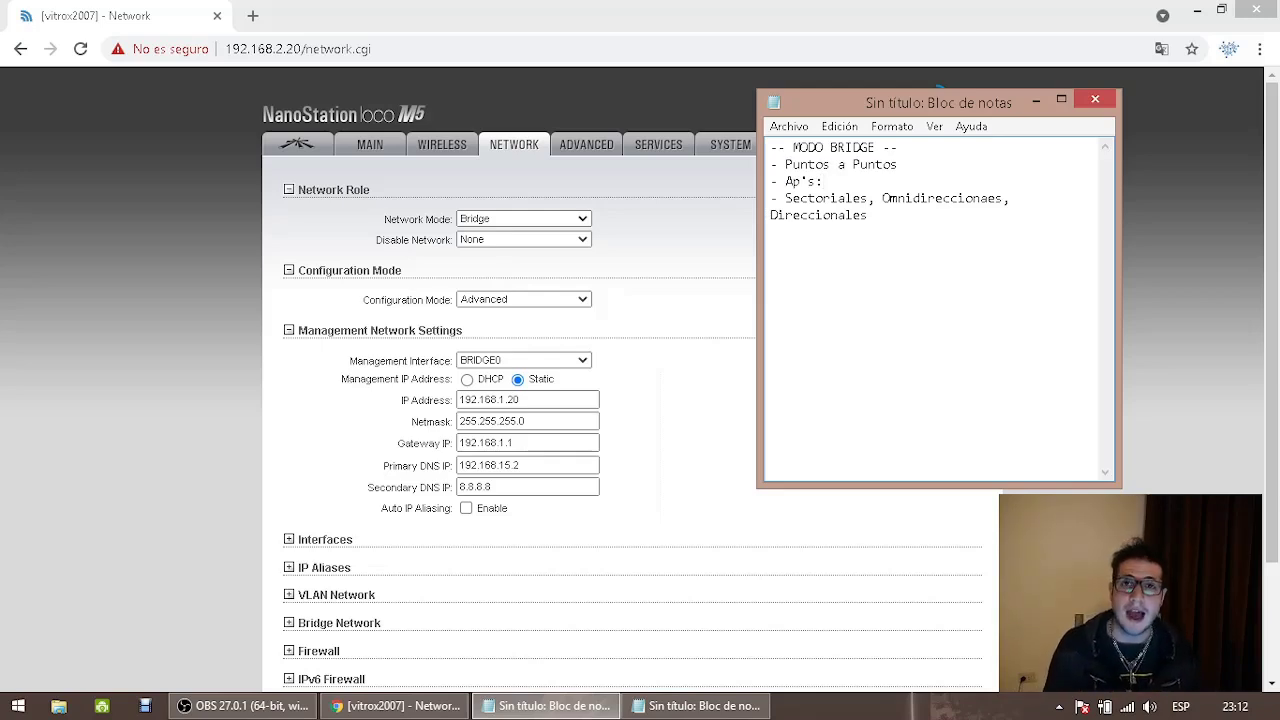
# Add '-- MODO ROUTER --' with 'Una sola IP para ver el cliente. Con el modo BRIDGE NO!'
pyautogui.click(903, 234)
pyautogui.press('Return')
pyautogui.press('Return')
pyautogui.write('-- M')
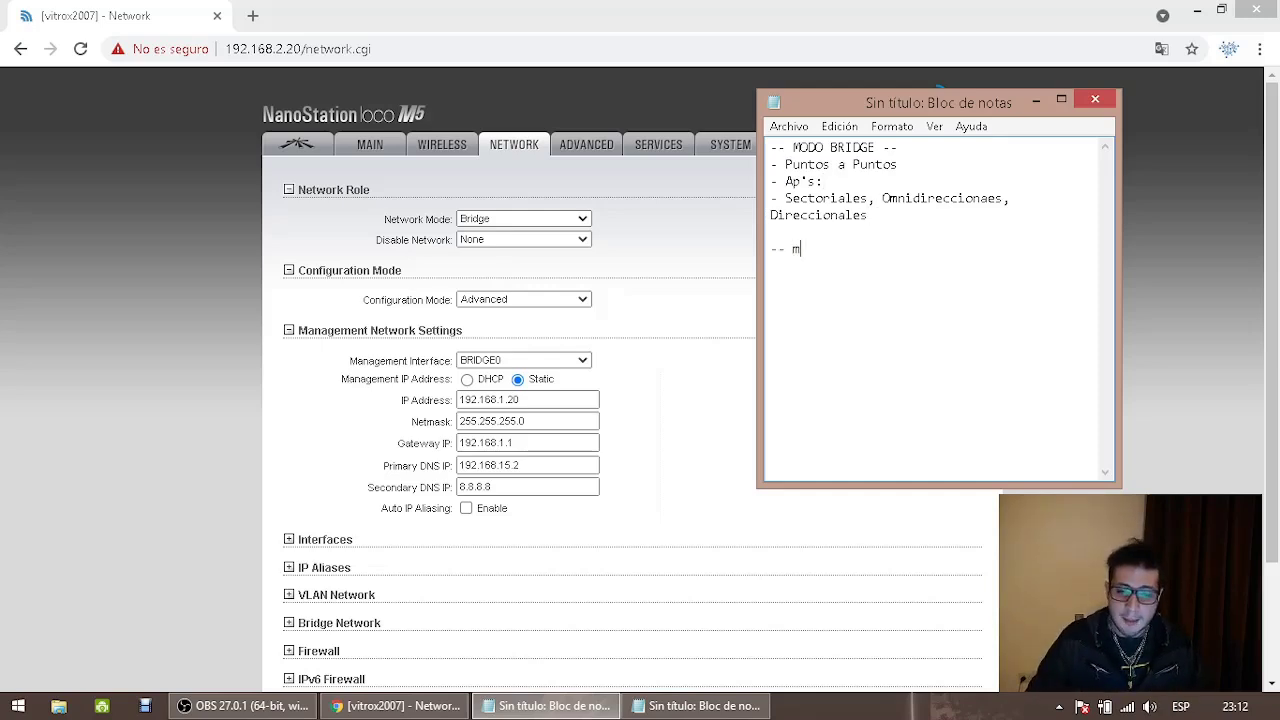
pyautogui.write('ODO ROUTER --')
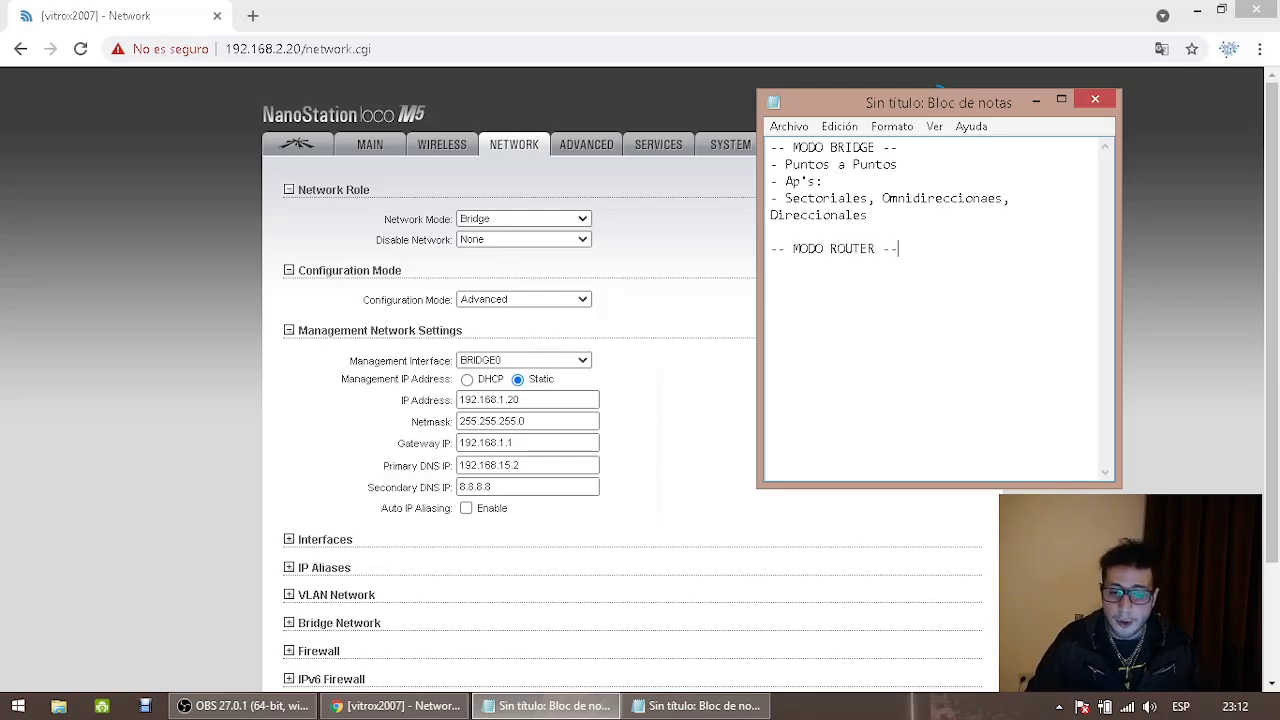
pyautogui.press('Return')
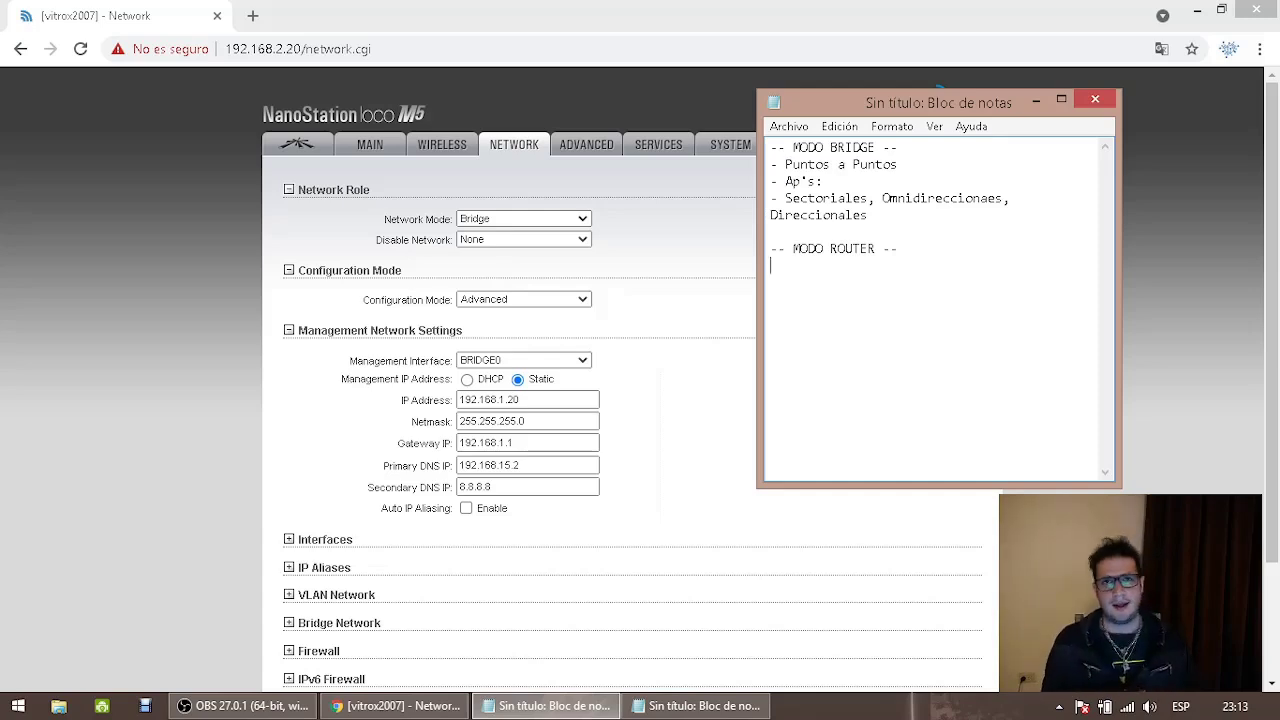
pyautogui.write('Un')
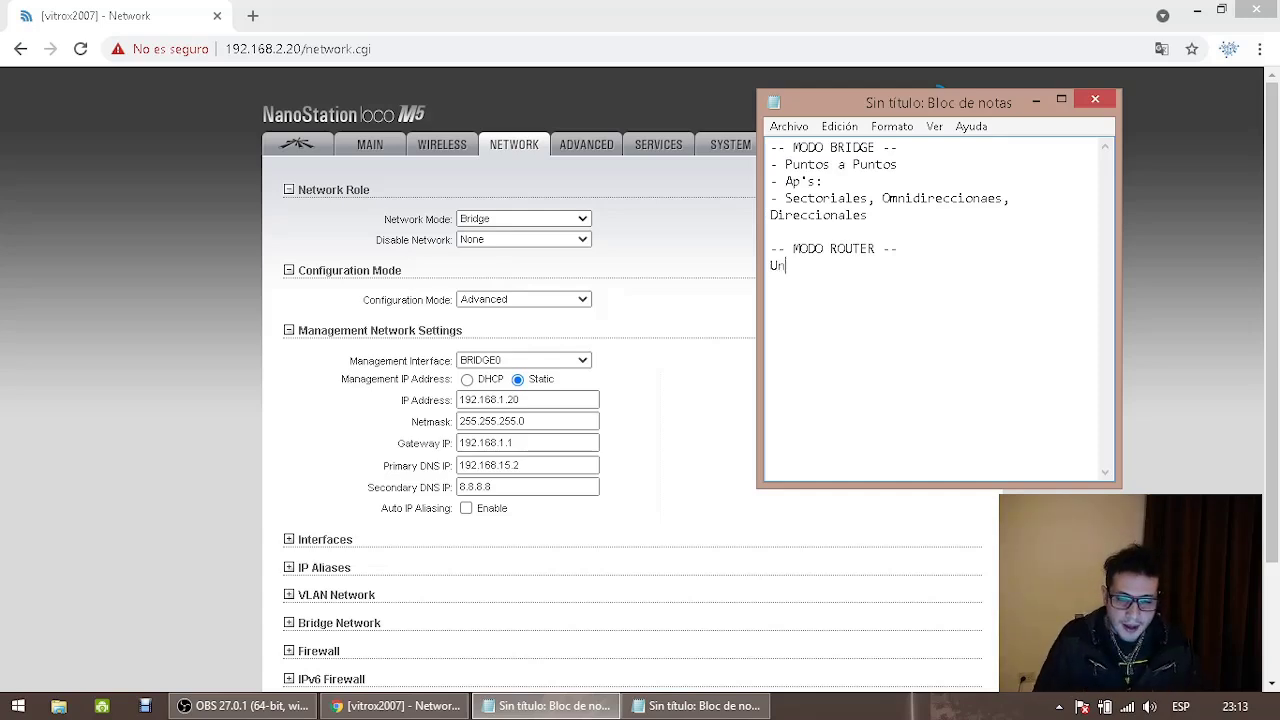
pyautogui.write('a sola IP para ver el cliente. ')
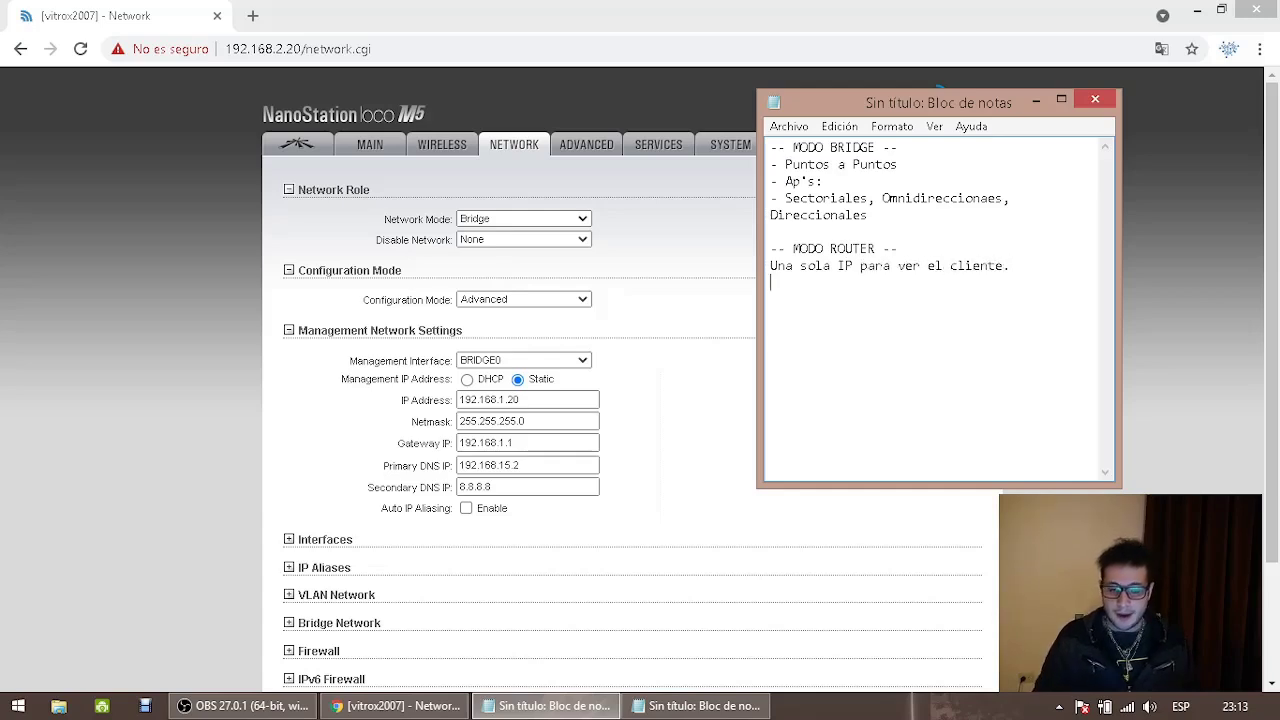
pyautogui.write('Con el ')
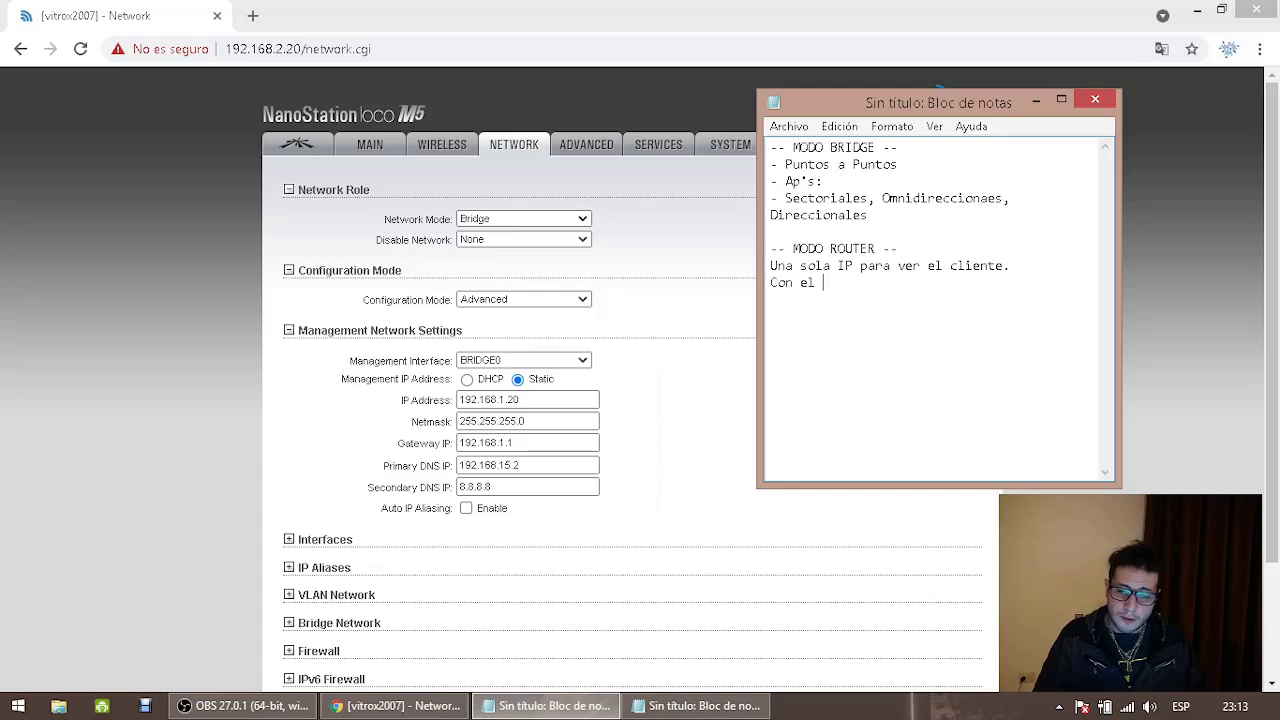
pyautogui.write('modo BRIDGE NO!')
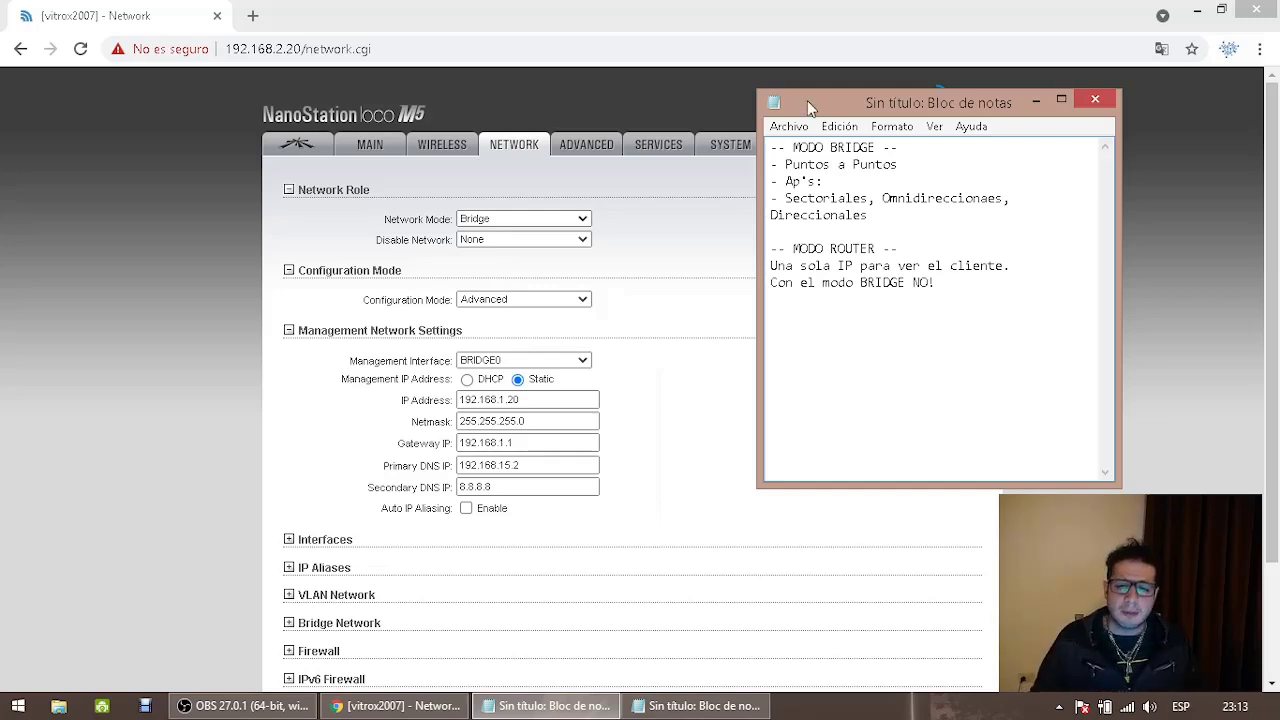
# Highlight the MODO BRIDGE heading and then the whole MODO ROUTER section
pyautogui.moveTo(899, 147); pyautogui.dragTo(766, 148)
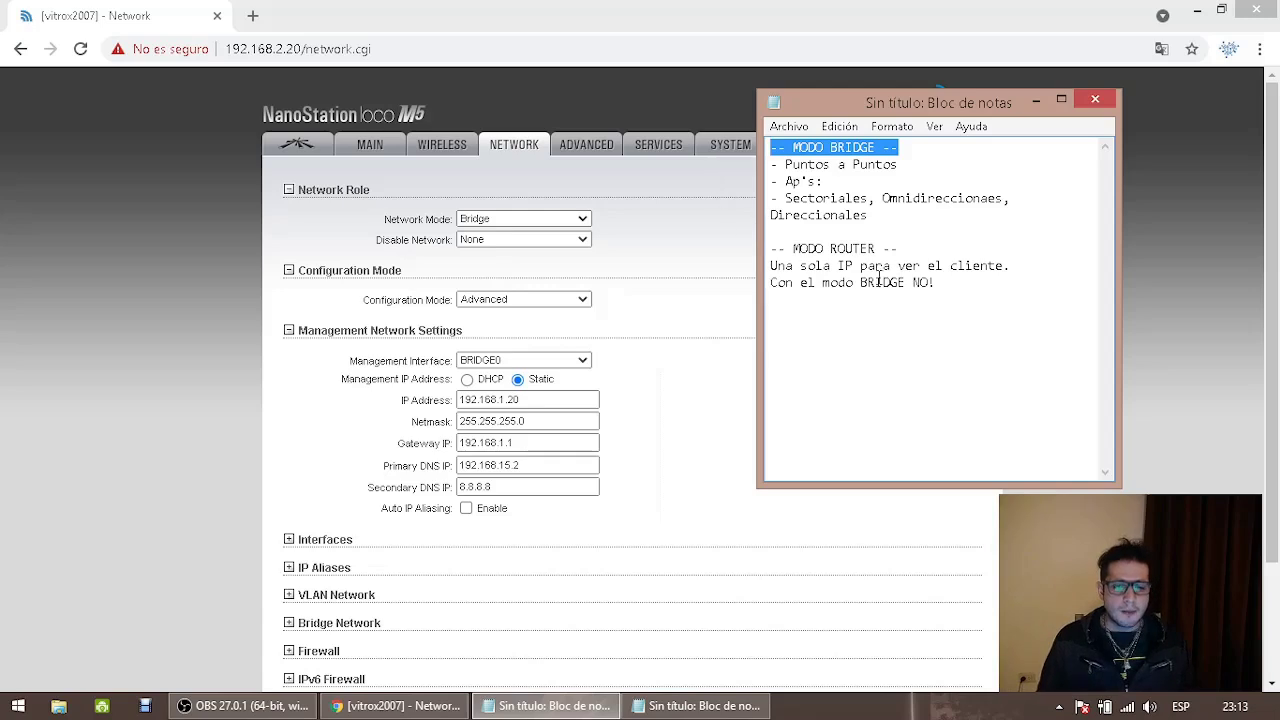
pyautogui.hotkey('ctrl', 'End')
pyautogui.hotkey('shift', 'Up')
pyautogui.hotkey('shift', 'Home')
pyautogui.hotkey('shift', 'Up')
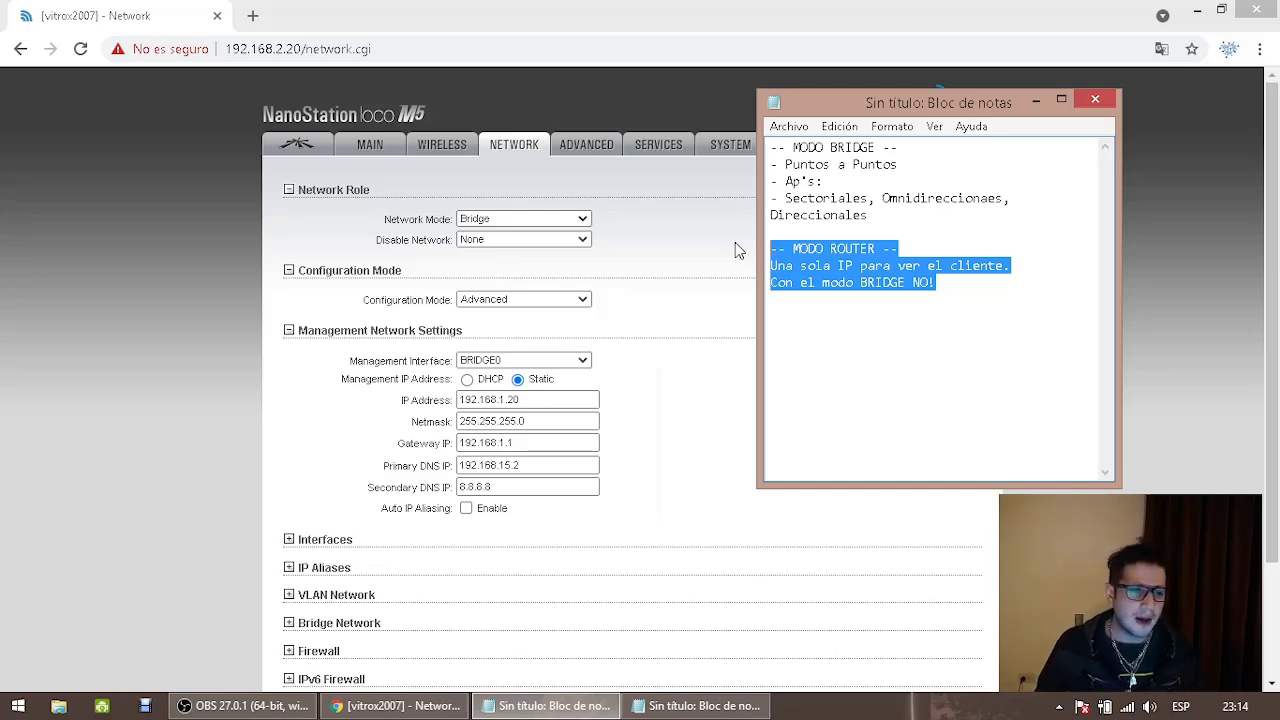
pyautogui.click(253, 15)
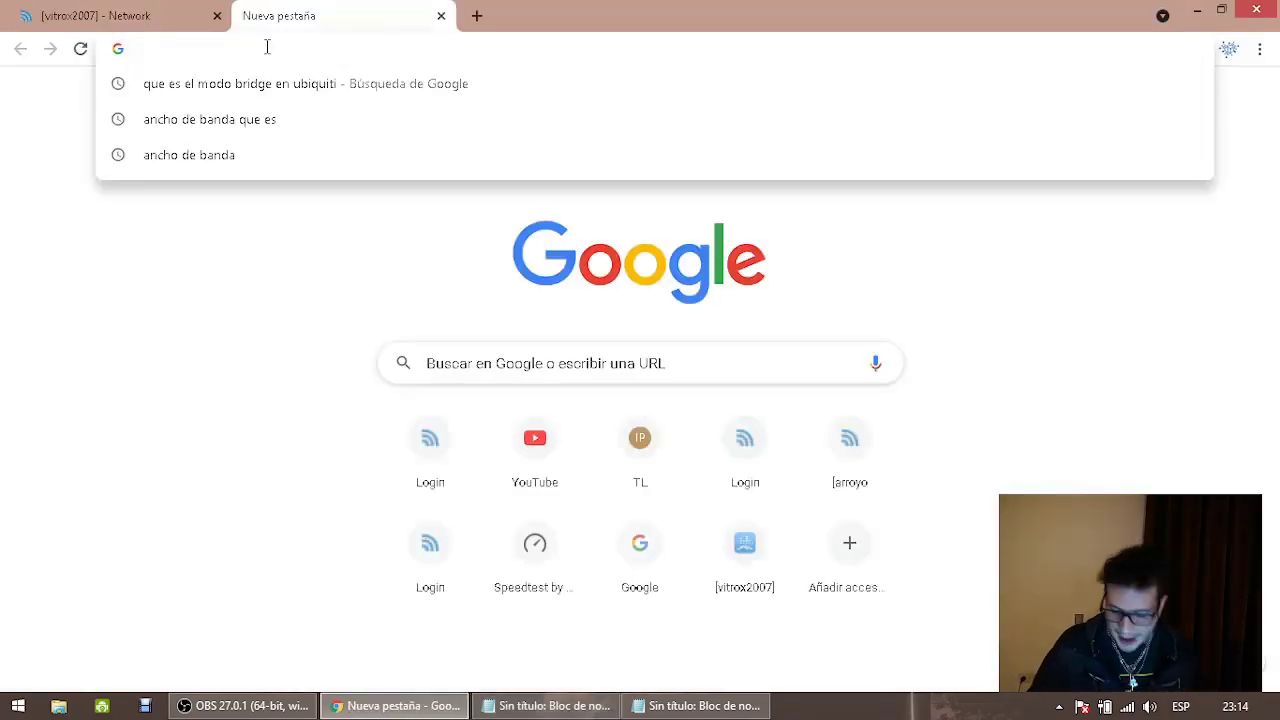
# Browse to 192.168.60.7 and proceed past the privacy warning via Configuración avanzada
pyautogui.write('192.168.60.7')
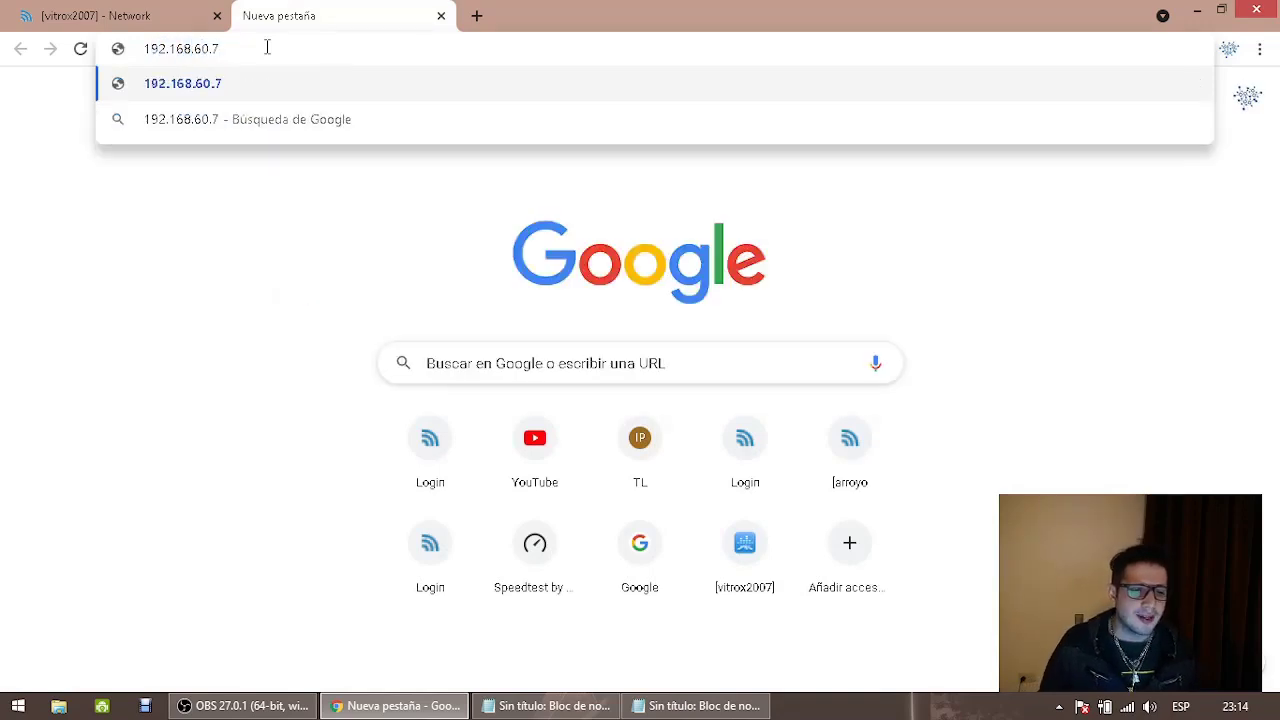
pyautogui.press('Return')
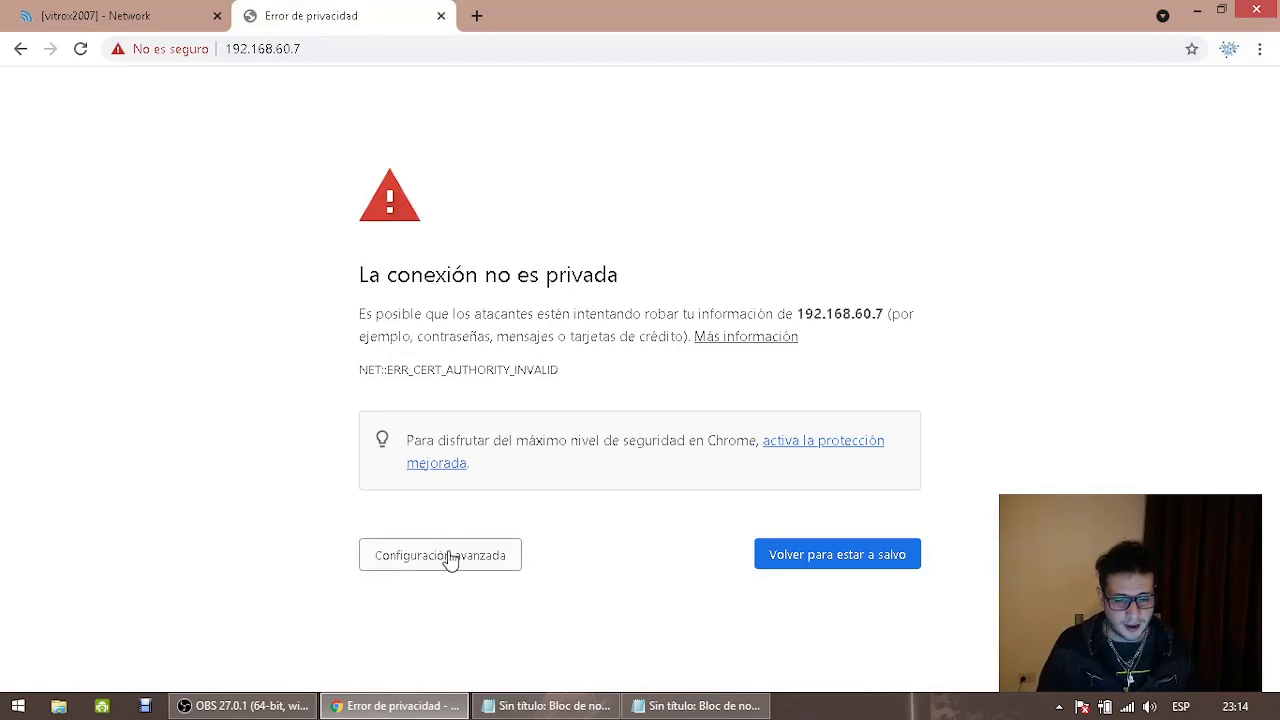
pyautogui.click(449, 556)
pyautogui.click(470, 640)
pyautogui.click(262, 706)
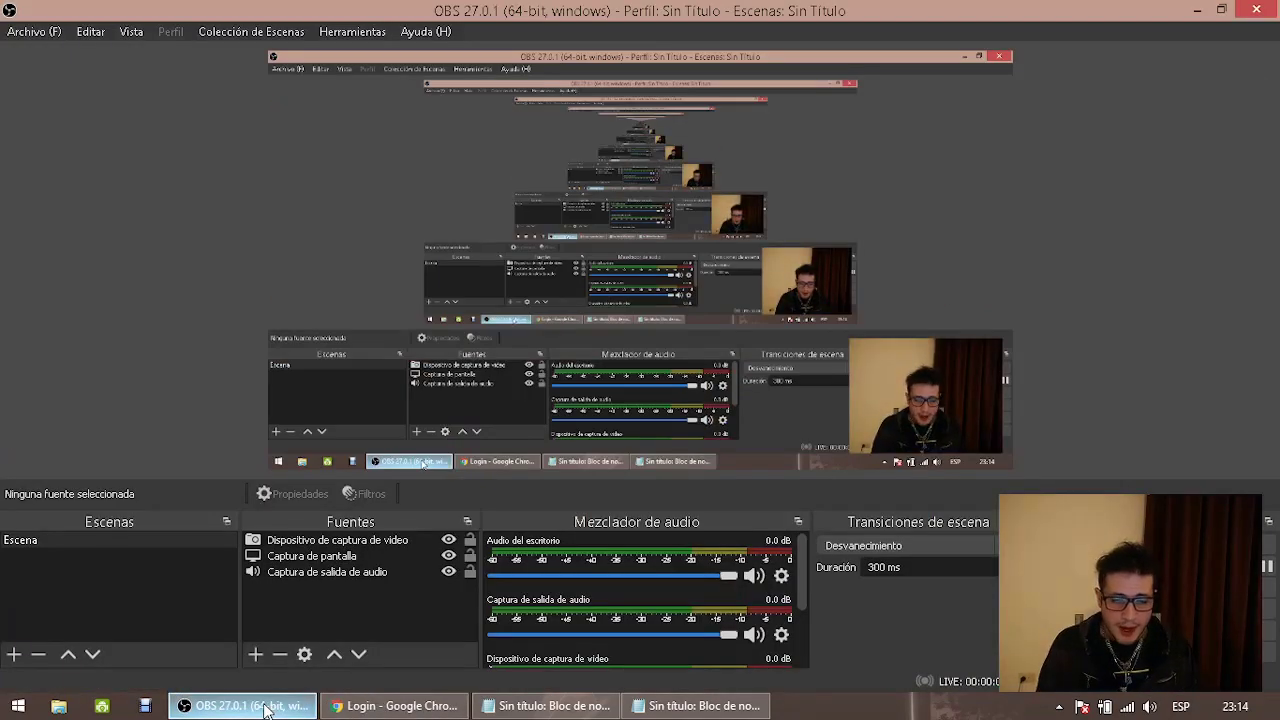
pyautogui.click(265, 708)
# Sign in to the radio with the admin username and the account password
pyautogui.write('admin')
pyautogui.click(458, 444)
pyautogui.write('•••••••••••')
pyautogui.press('Return')
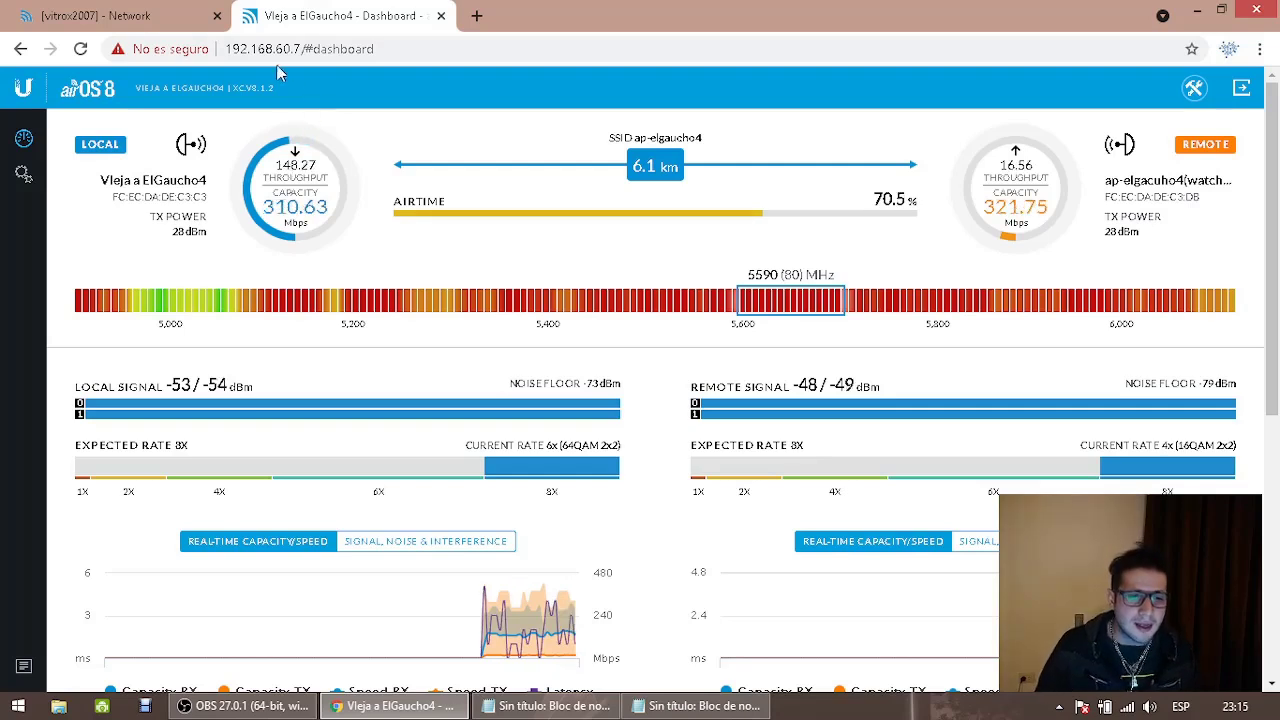
# Open Settings > Network for Vieja a ElGaucho4, showing Bridge mode at 192.168.60.7
pyautogui.moveTo(276, 49); pyautogui.dragTo(300, 49)
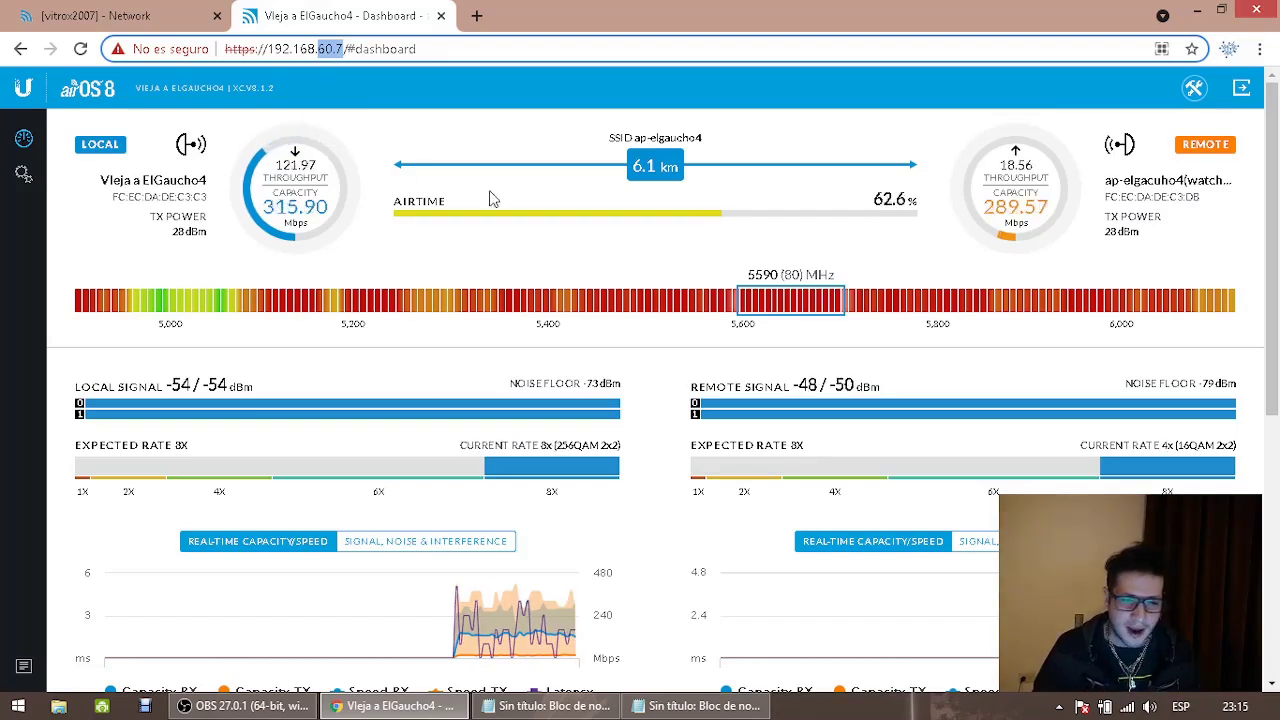
pyautogui.click(23, 174)
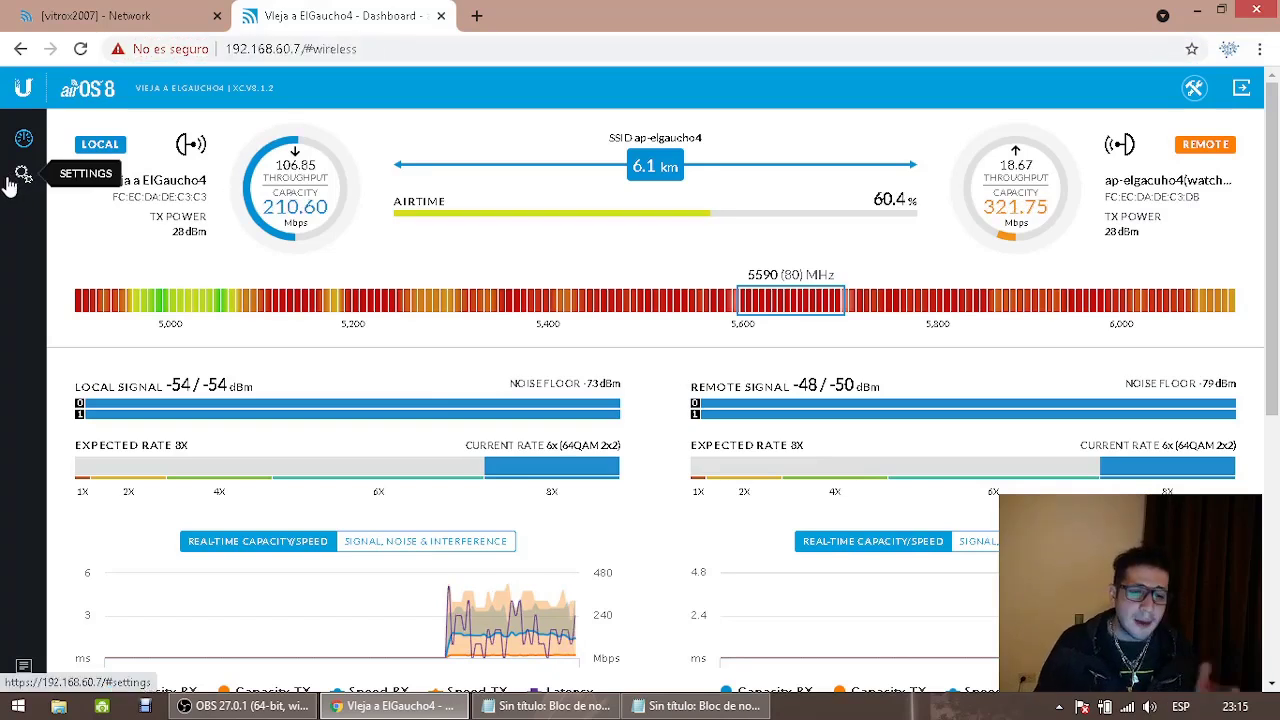
pyautogui.click(602, 134)
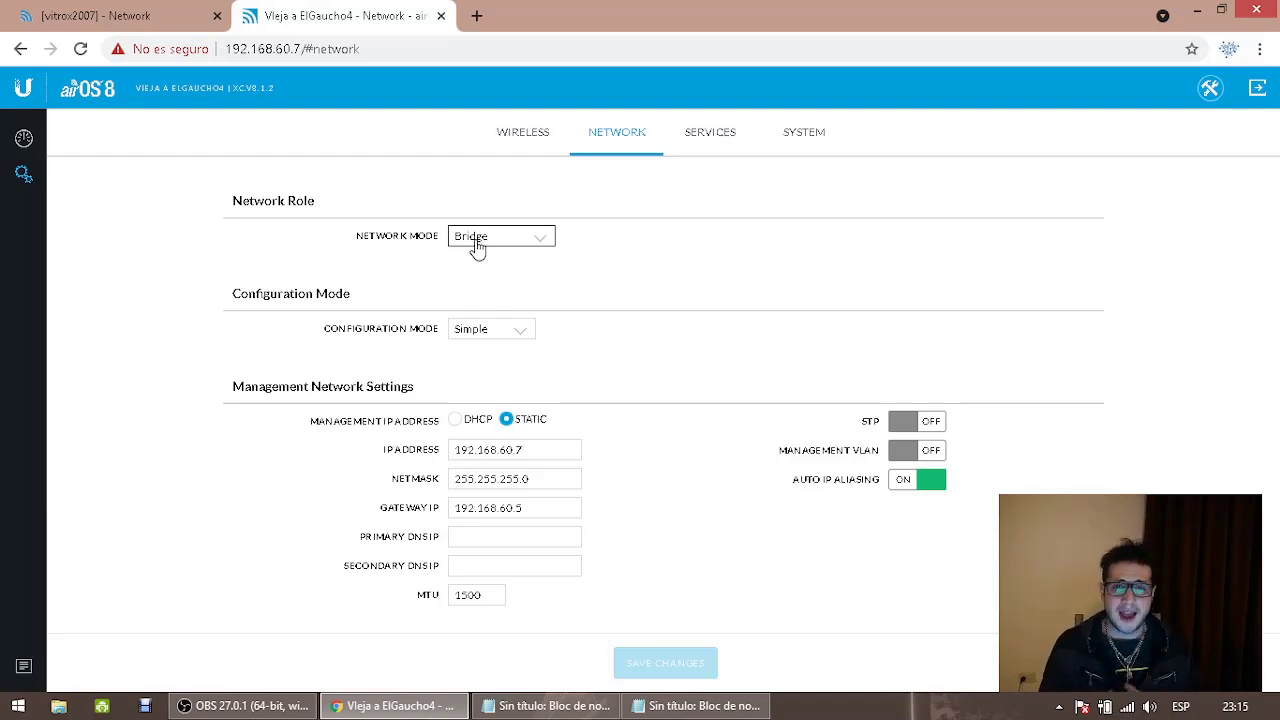
# In Notepad, start the IP list with 192.168.60.7 and '60.8: Nanostation M5 Loco'
pyautogui.click(533, 455)
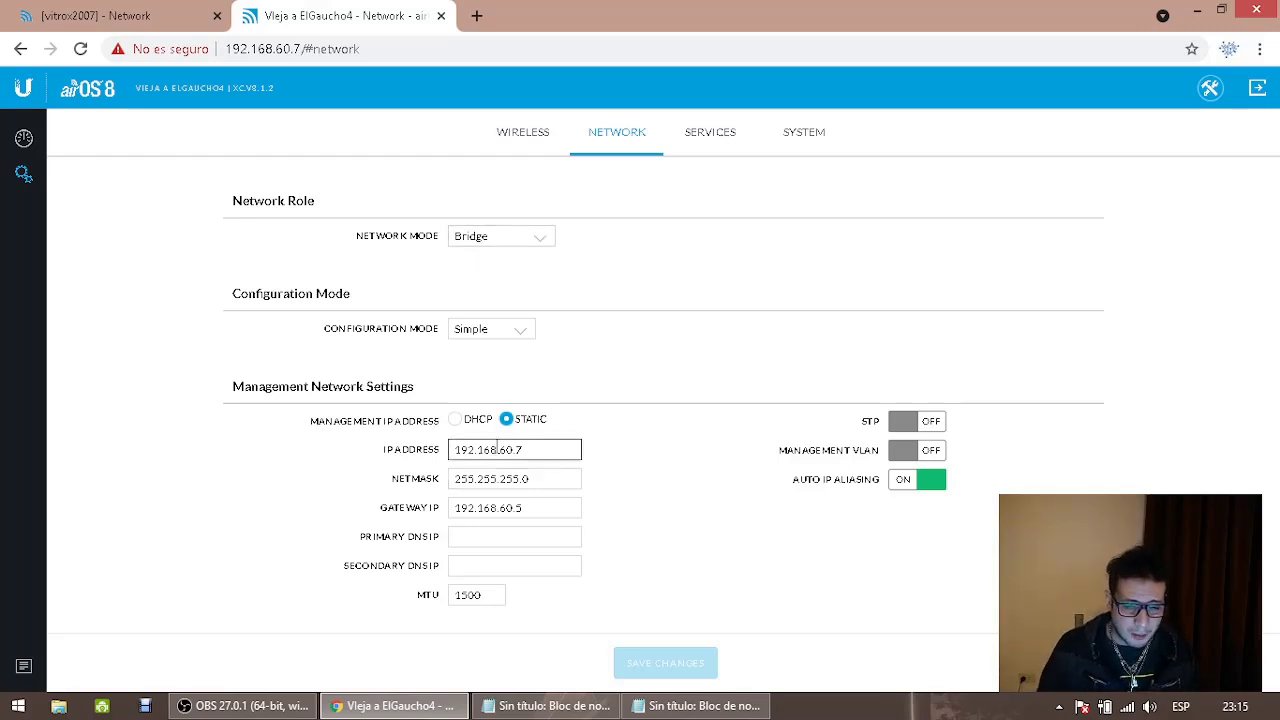
pyautogui.click(640, 708)
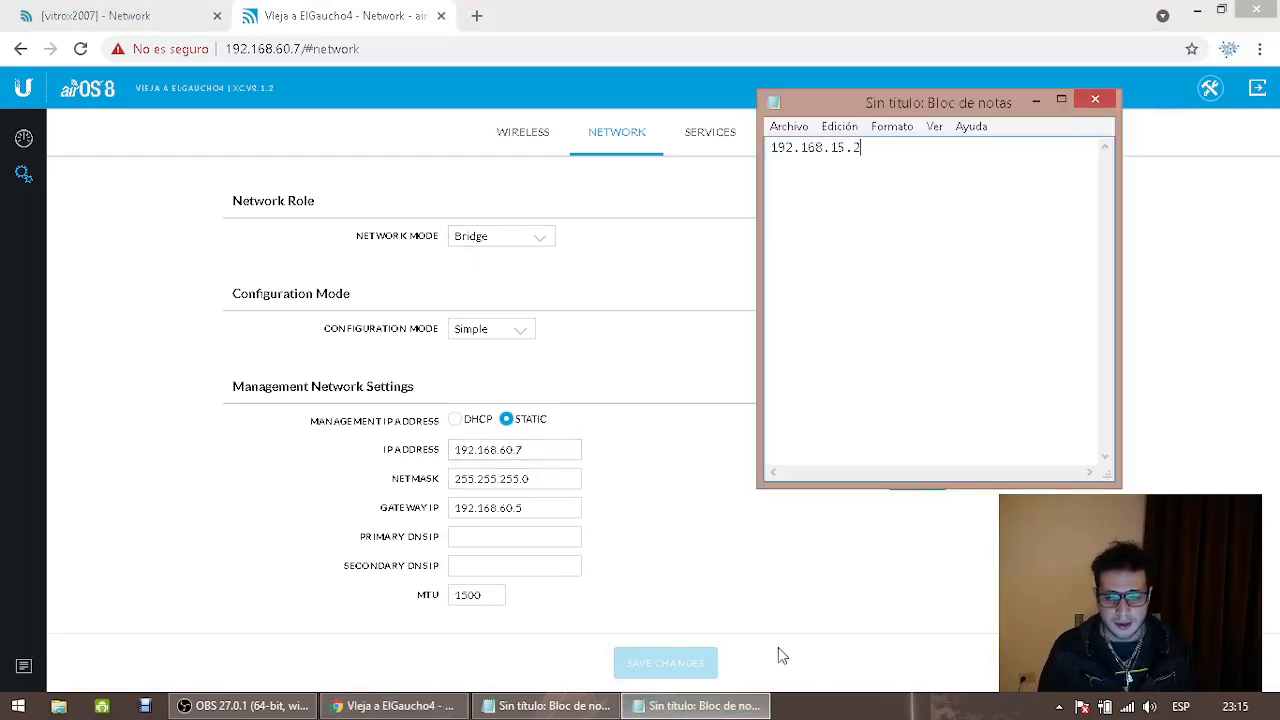
pyautogui.hotkey('ctrl', 'a')
pyautogui.write('192.1')
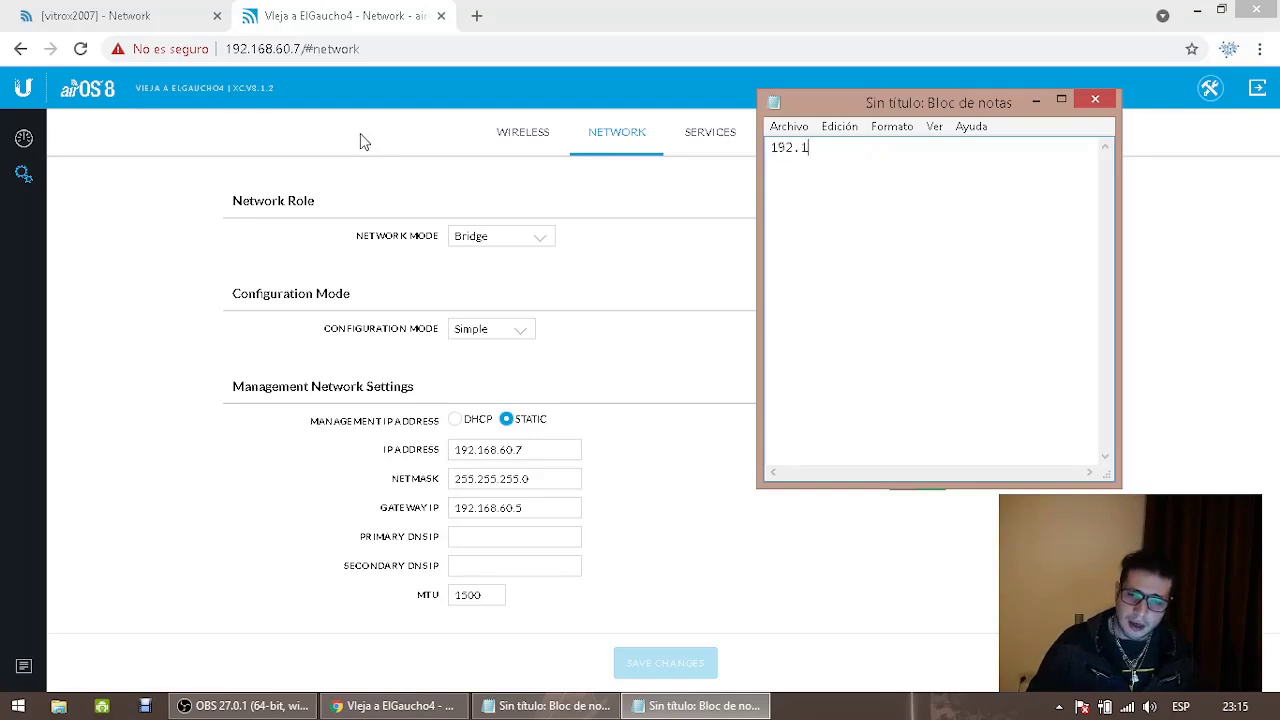
pyautogui.write('68.60.7')
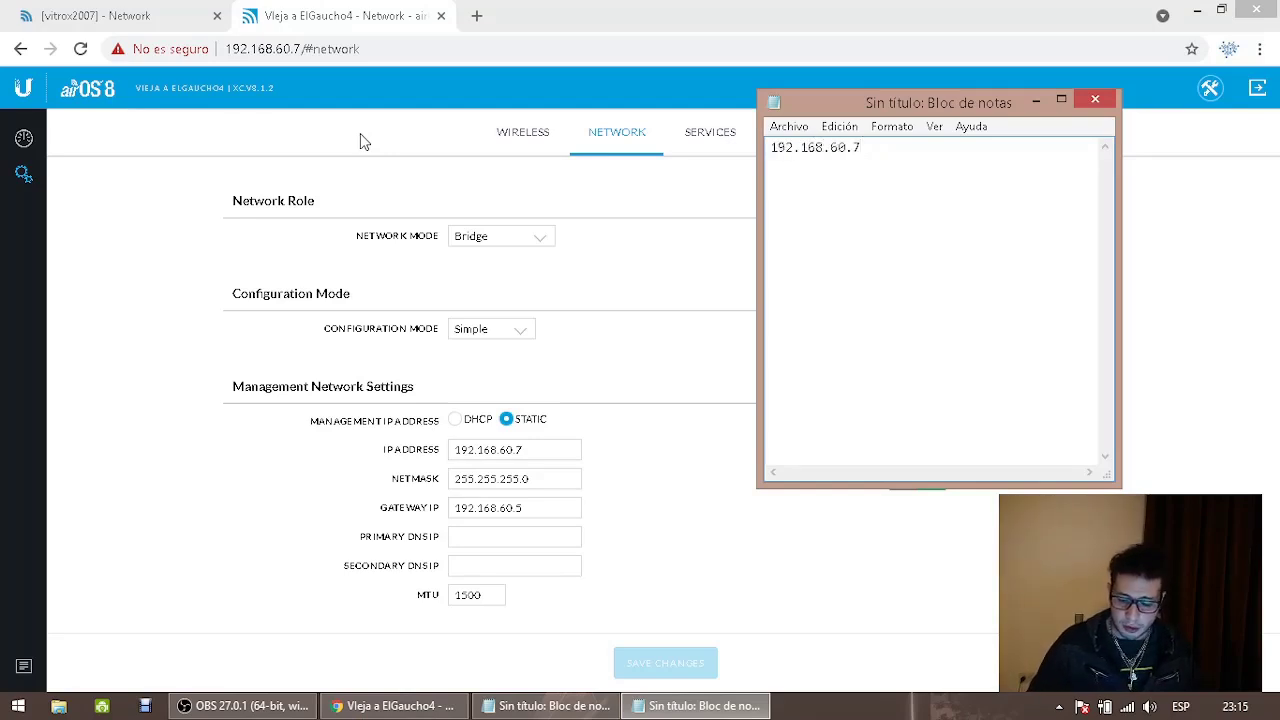
pyautogui.write(':')
pyautogui.press('Return')
pyautogui.write('60')
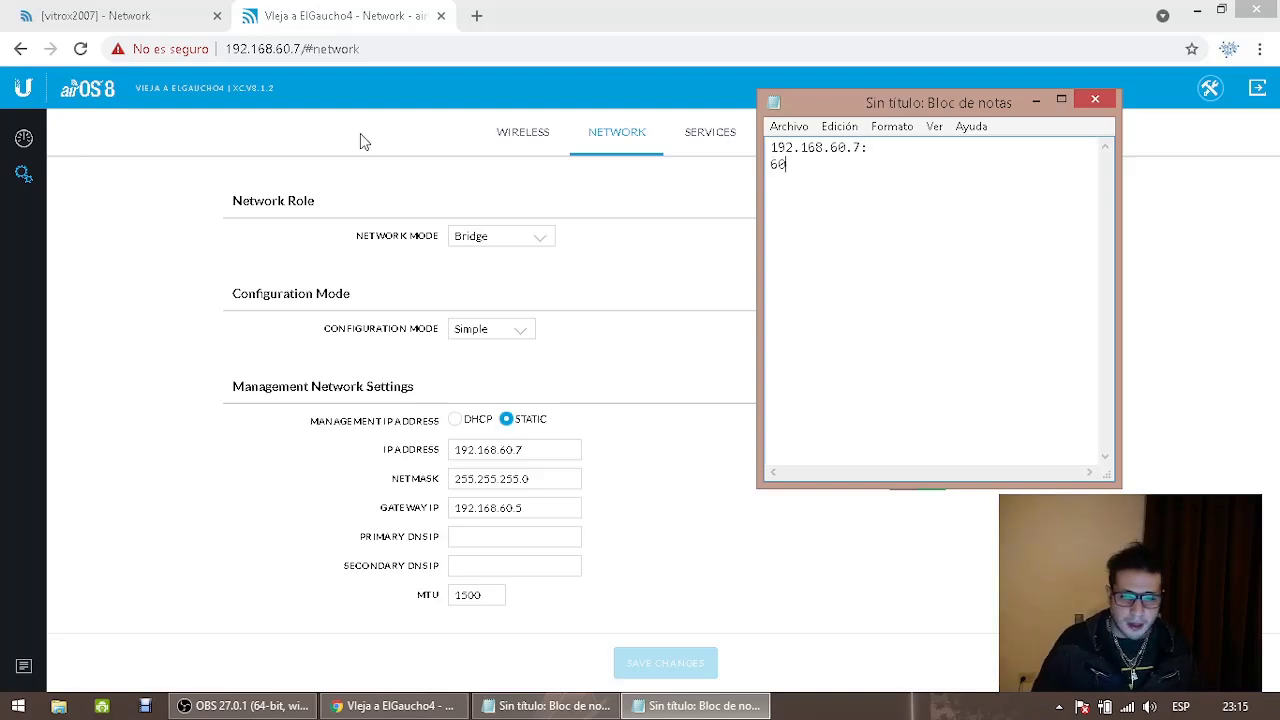
pyautogui.write('.8: ')
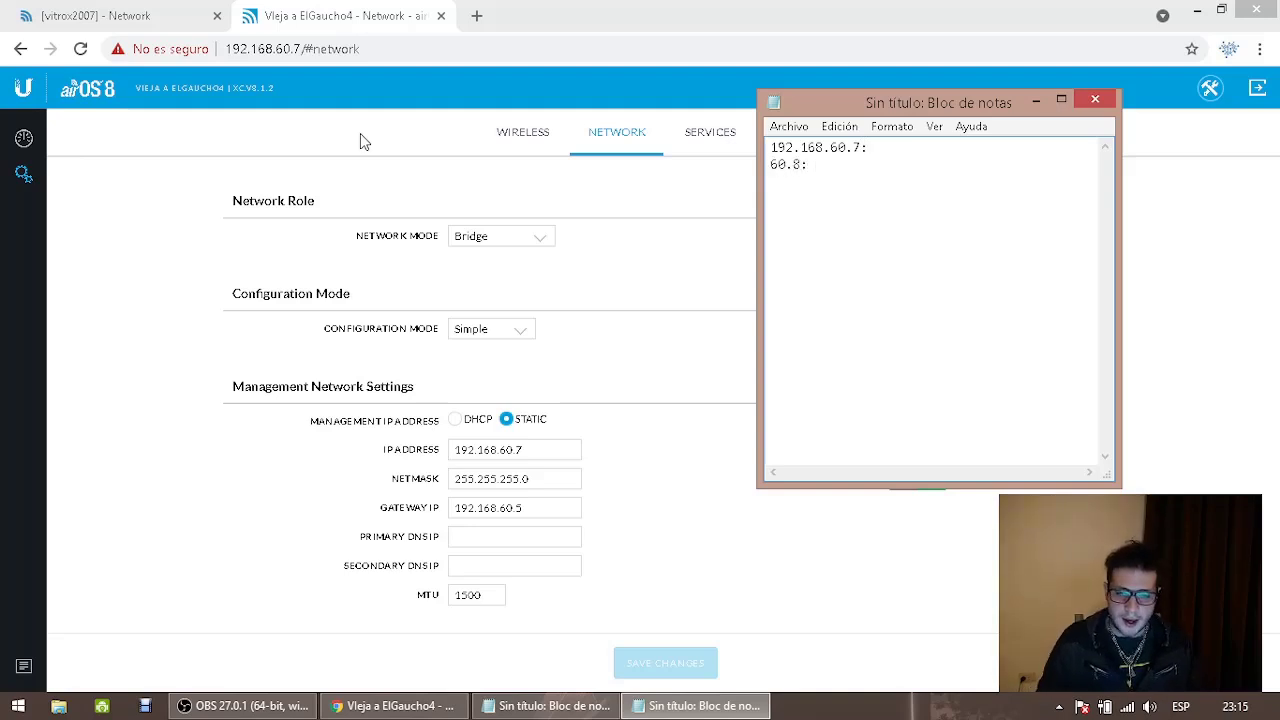
pyautogui.write('Nanostat')
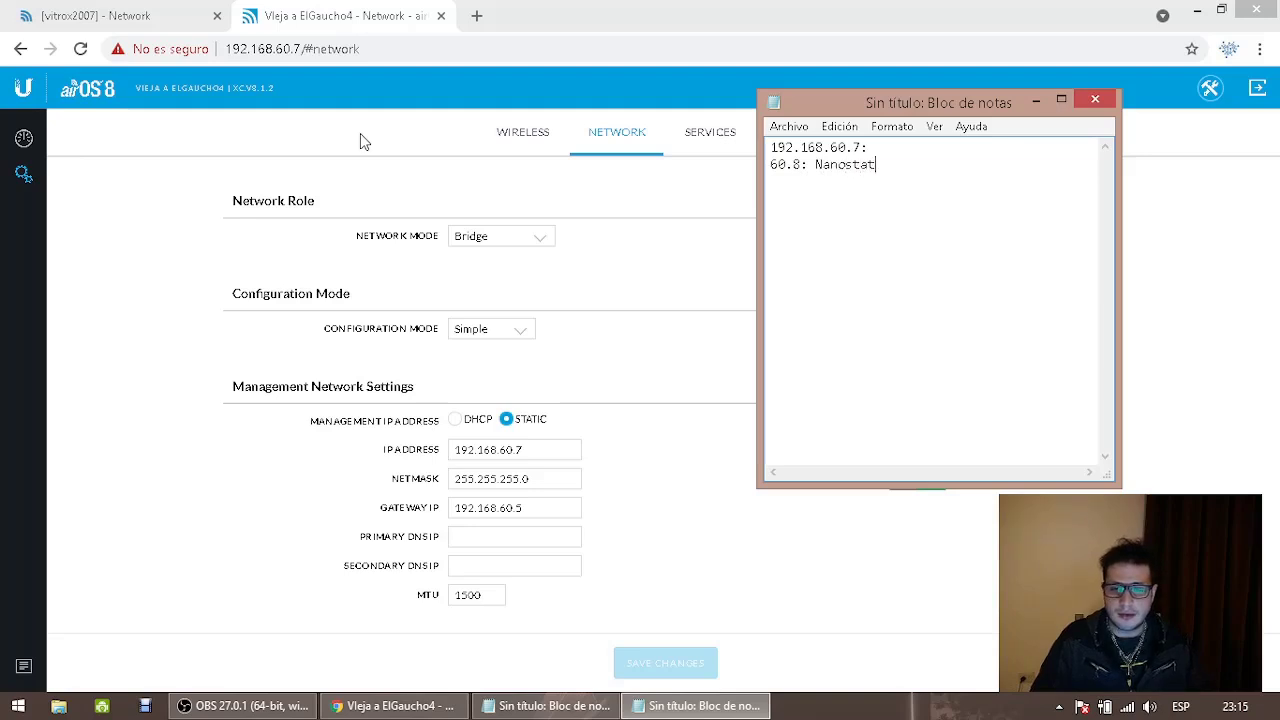
pyautogui.write('ion M5 Loco')
pyautogui.press('Return')
# Add 60.9 client router, 60.10 client laptop, 60.11 client camera and 60.12 'Nuevo cliente' lines
pyautogui.write('60.9')
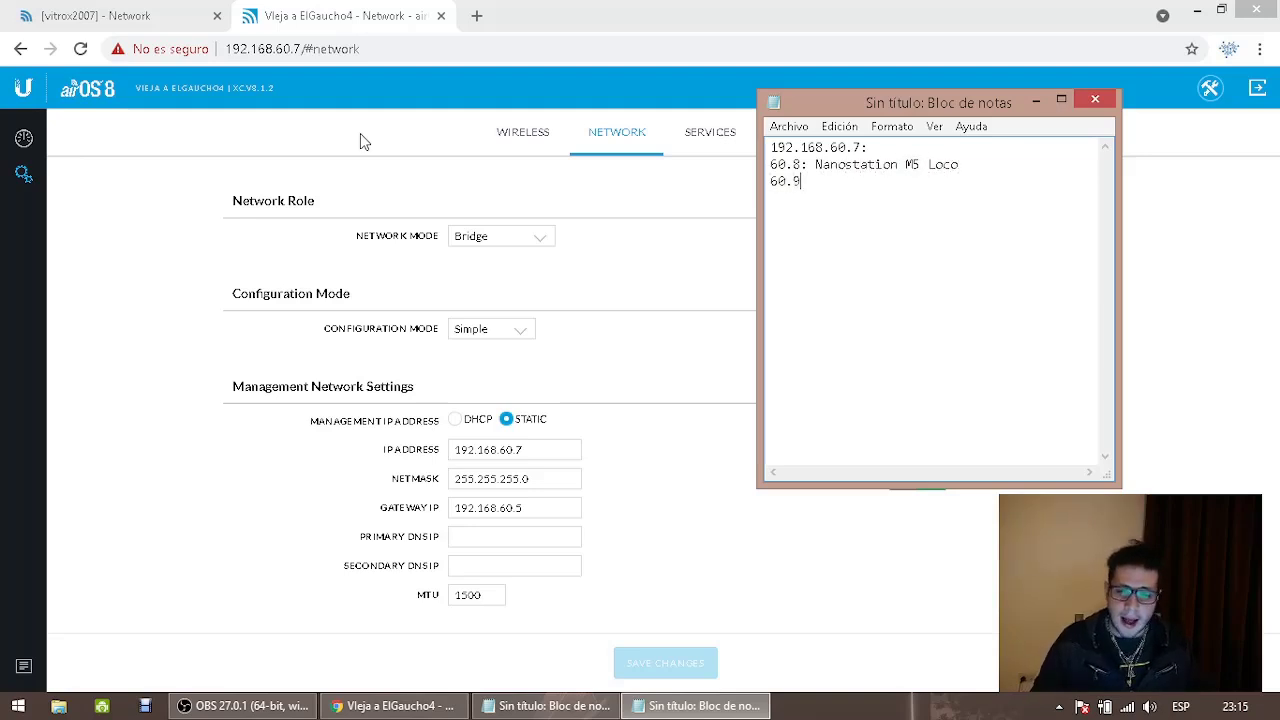
pyautogui.write(': Router del')
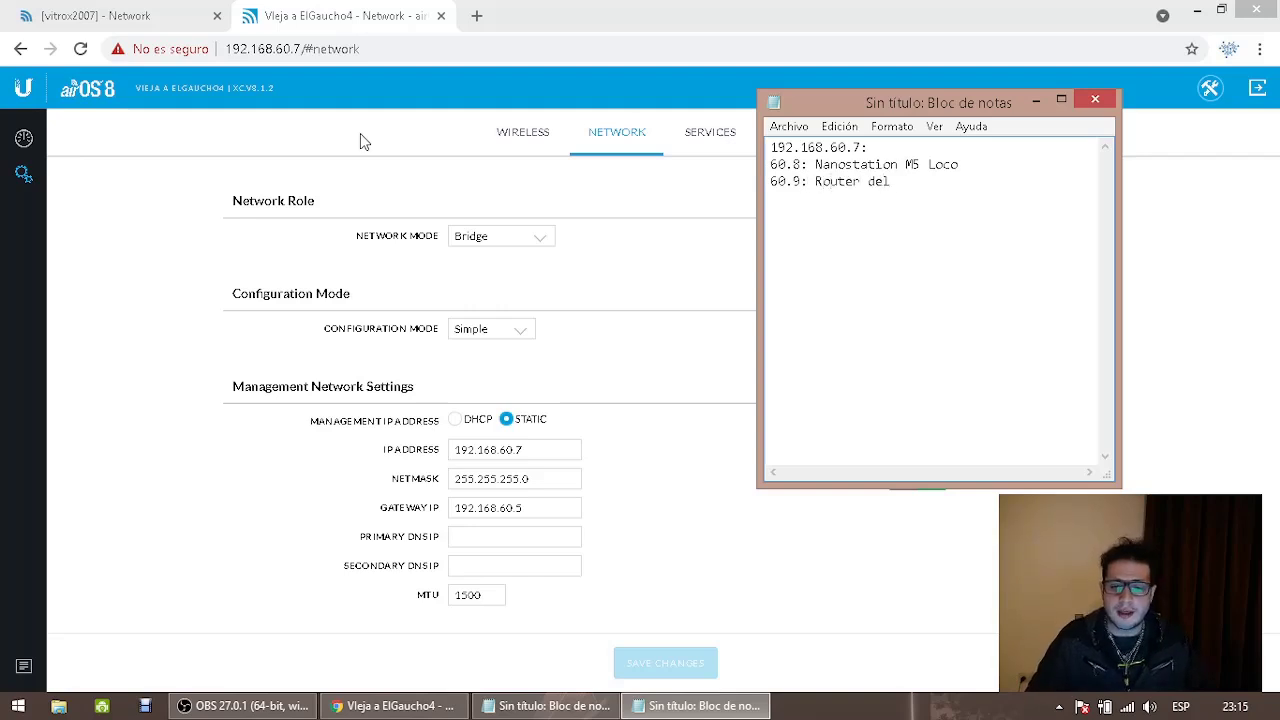
pyautogui.write(' cliente 60')
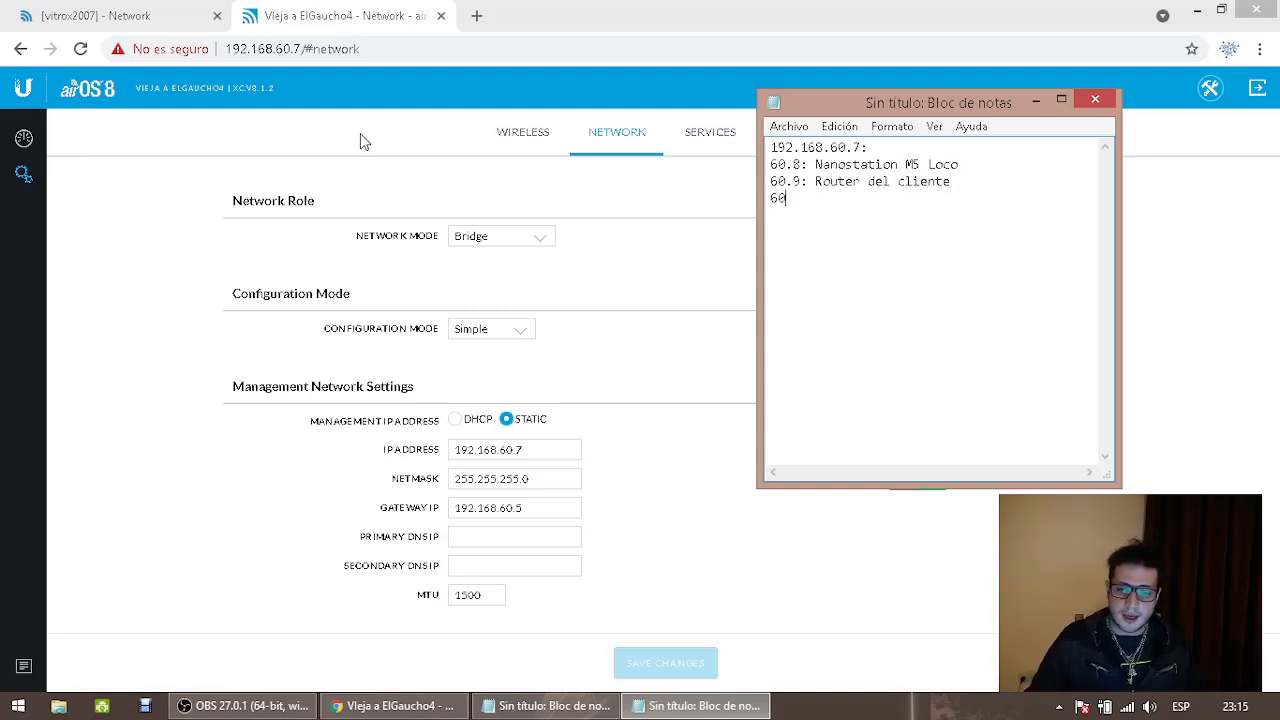
pyautogui.write('.10: Laptop del cliente')
pyautogui.press('Return')
pyautogui.write('60.11:')
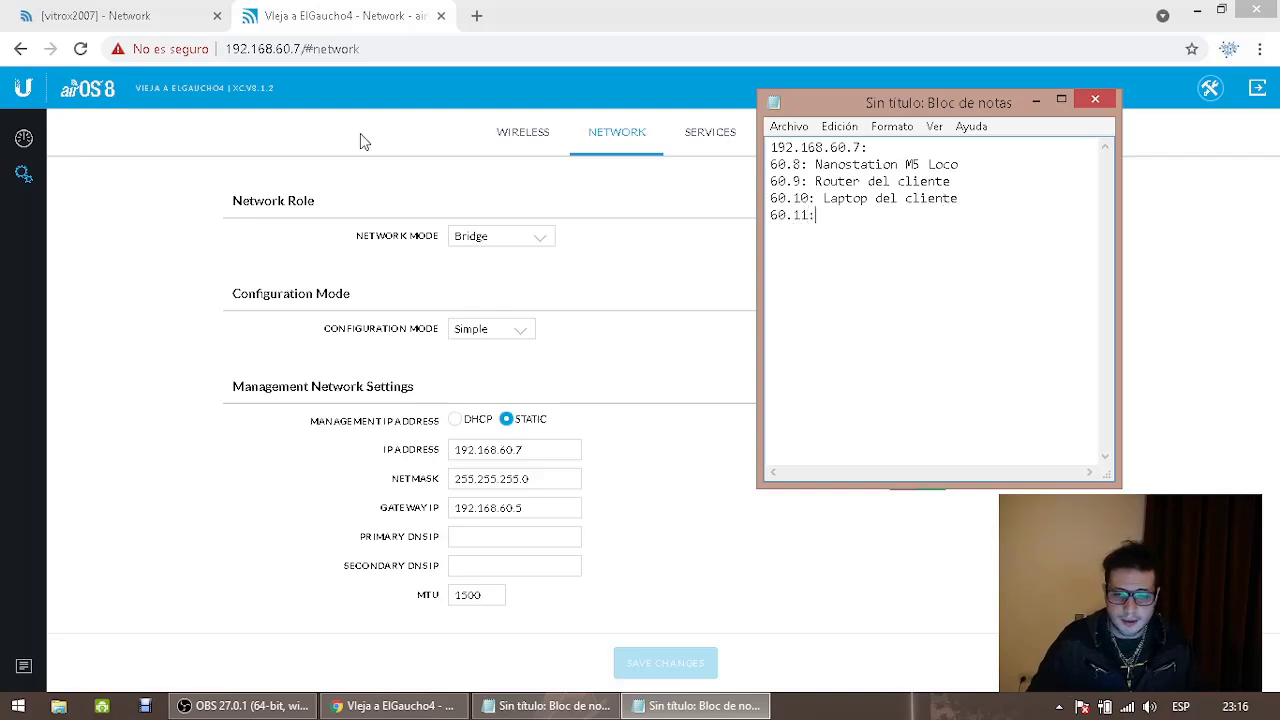
pyautogui.write(' Cámara')
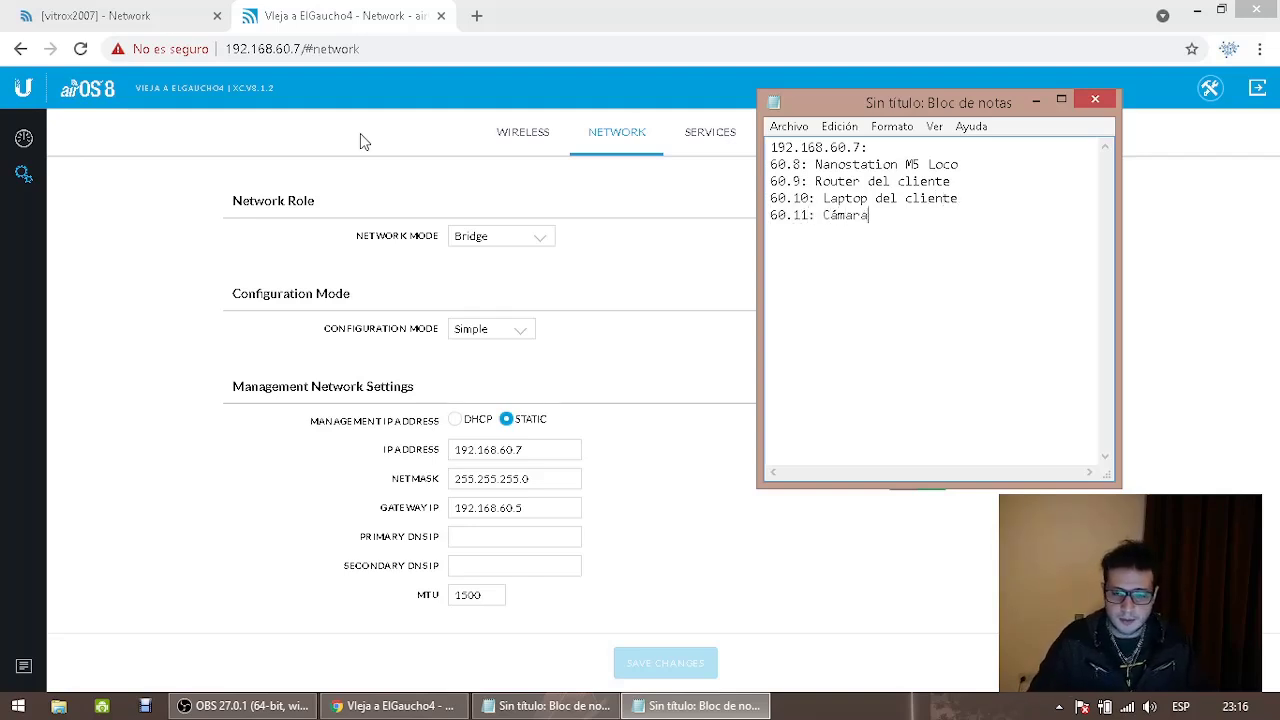
pyautogui.write(' del cliente')
pyautogui.press('Return')
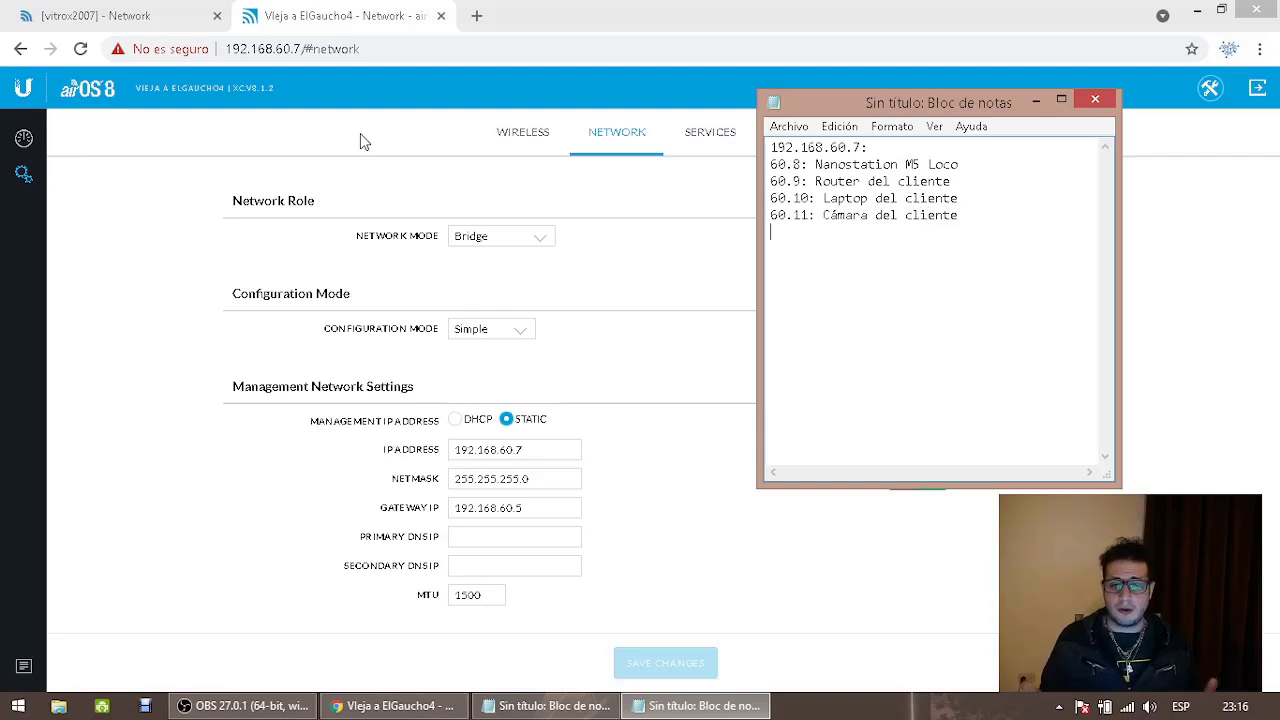
pyautogui.write('60.12: Nuevo cliente')
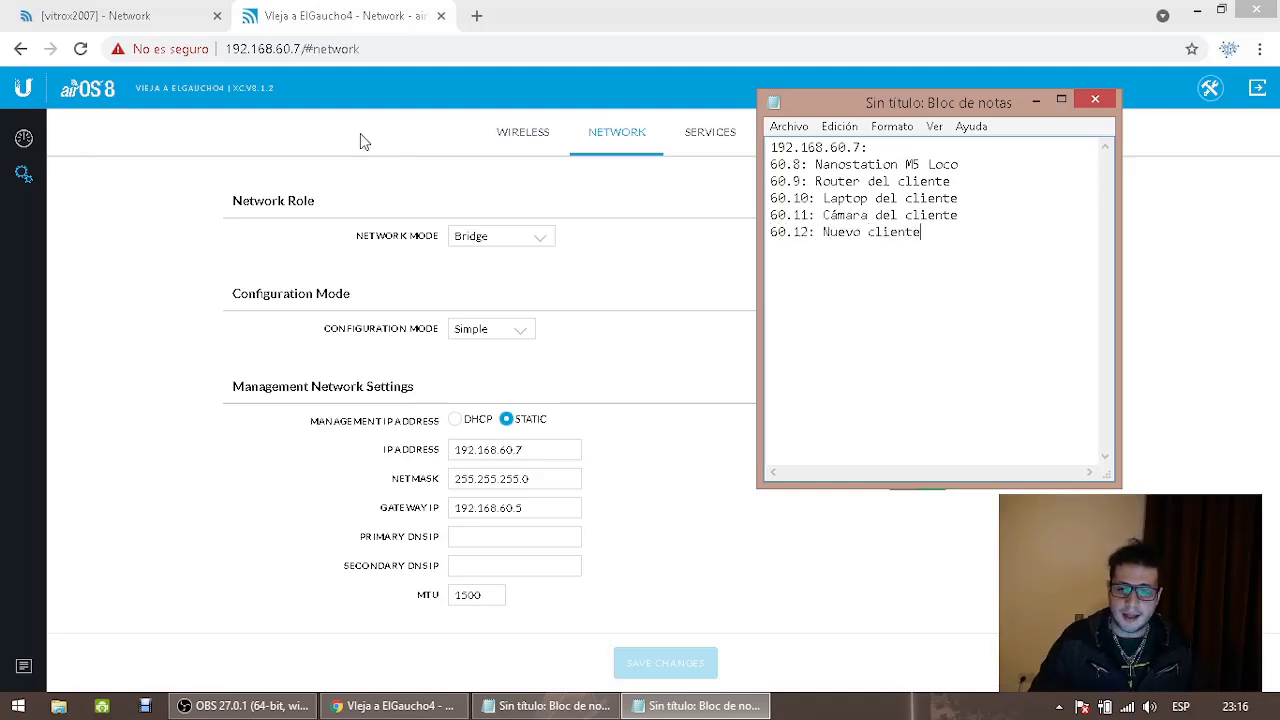
pyautogui.press('Return')
# Add '60.12 Equipo del nuevo cliente' and '60.13 Router del nuevo cliente', fixing the typos
pyautogui.write('60.12')
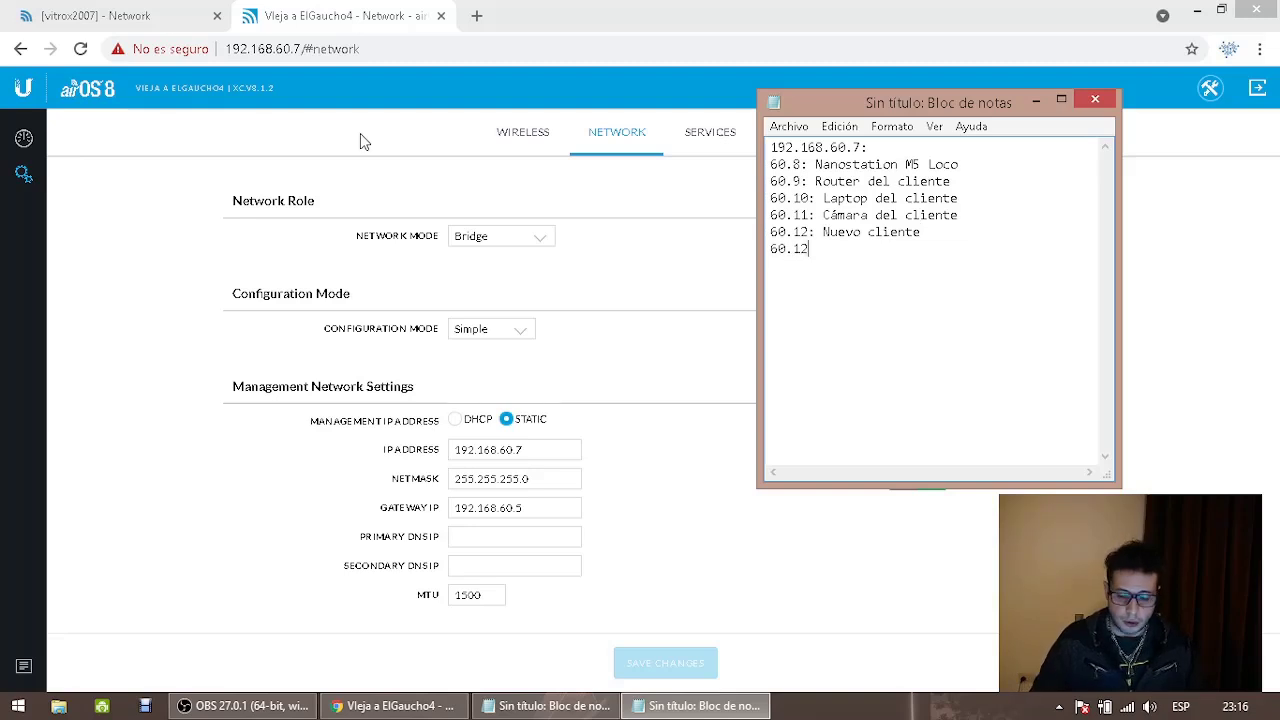
pyautogui.write(': Equ')
pyautogui.press('BackSpace')
pyautogui.press('BackSpace')
pyautogui.press('BackSpace')
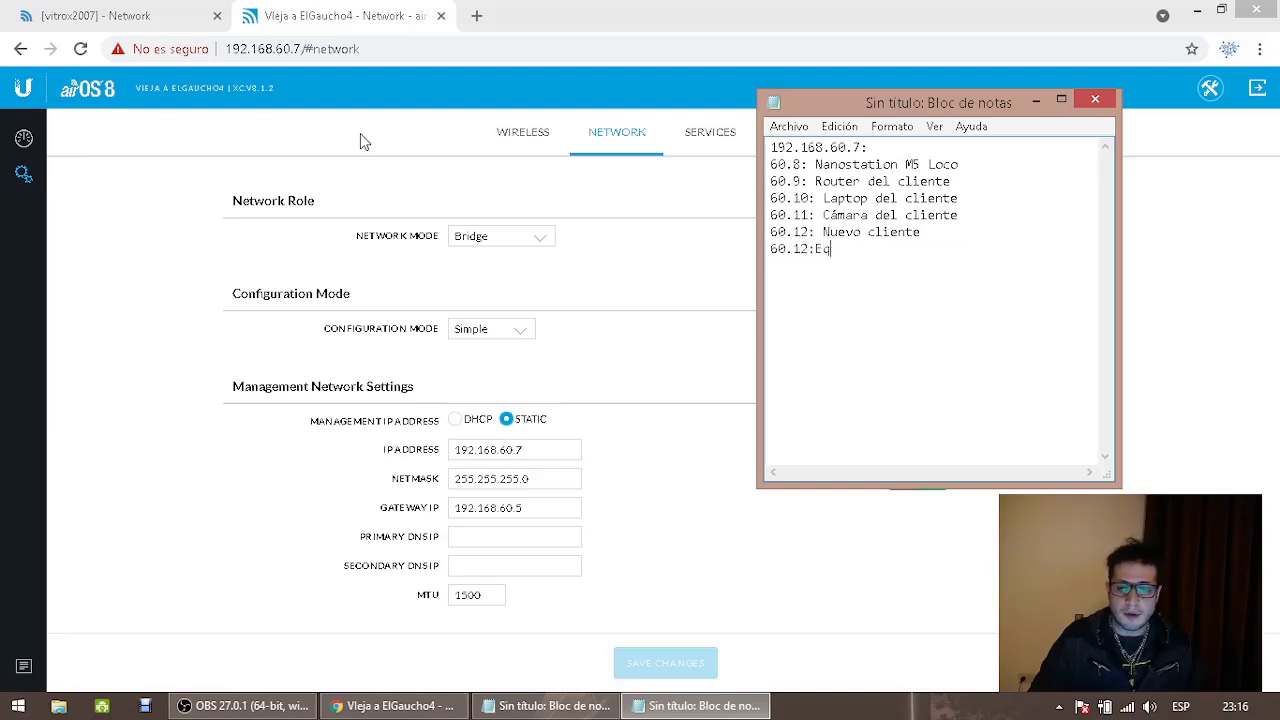
pyautogui.write('Equipo del nuegoi')
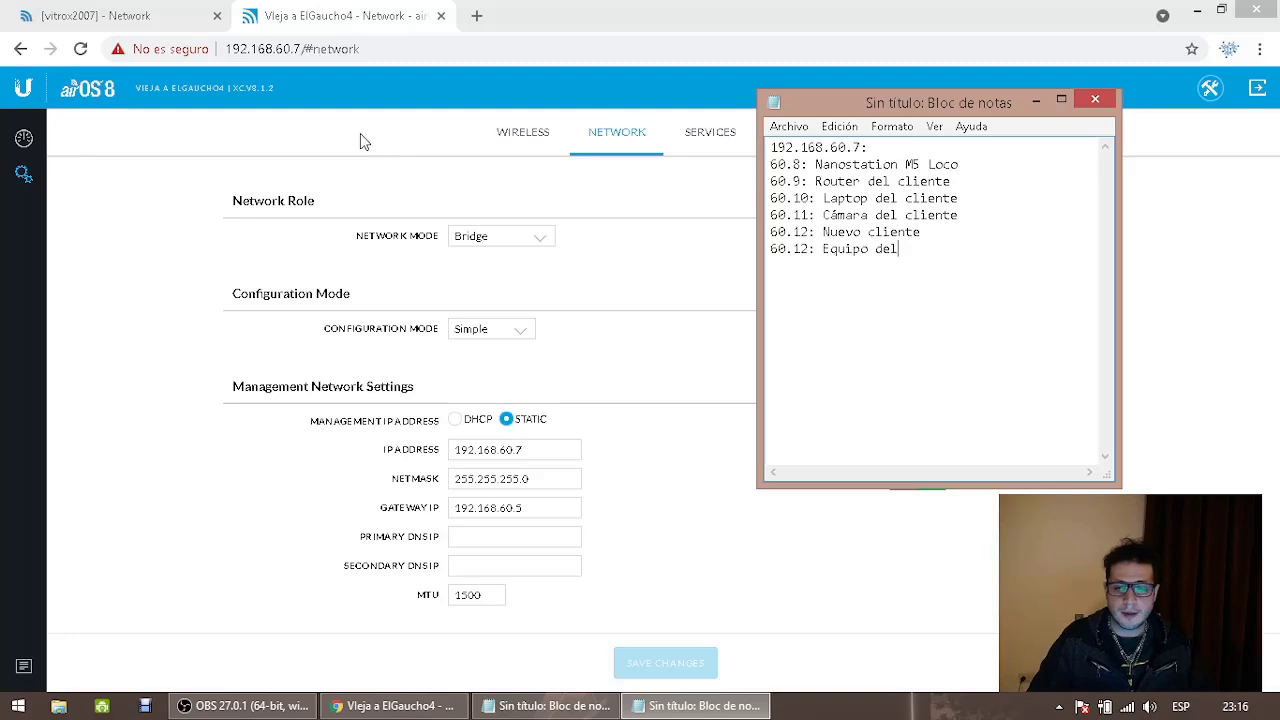
pyautogui.press('BackSpace')
pyautogui.press('BackSpace')
pyautogui.press('BackSpace')
pyautogui.press('BackSpace')
pyautogui.write('vo cl')
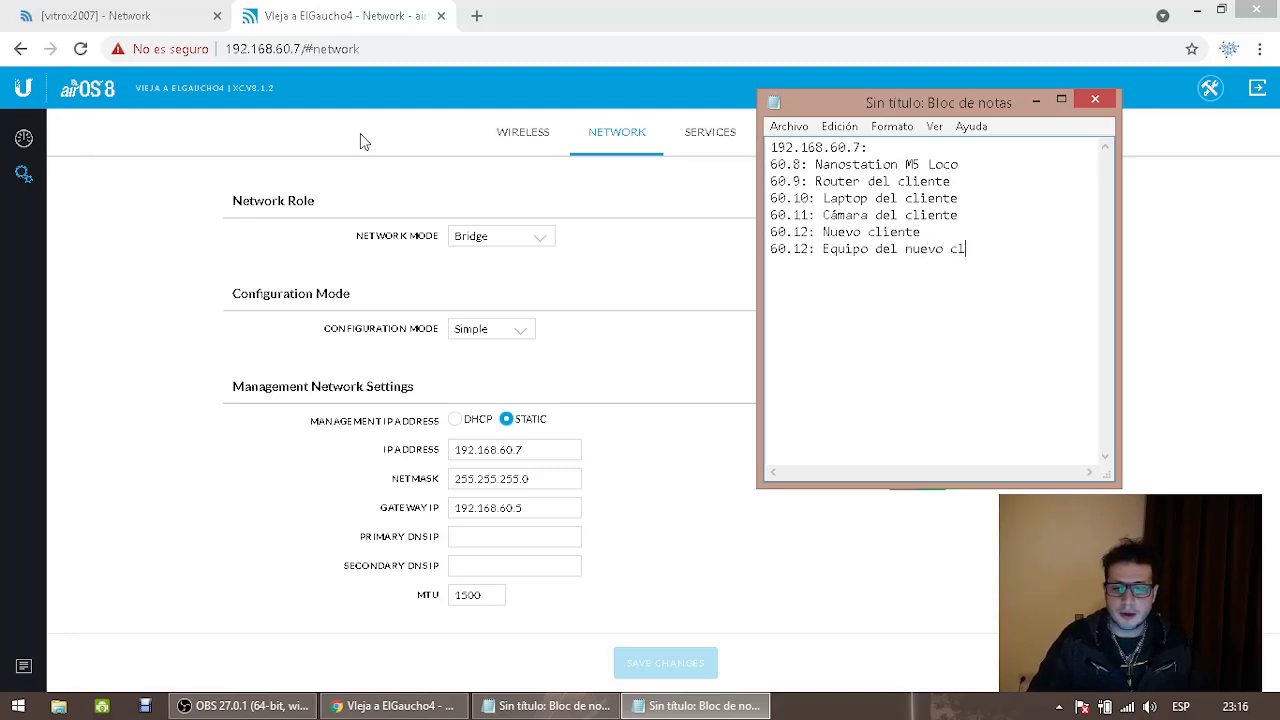
pyautogui.write('iente´ 60')
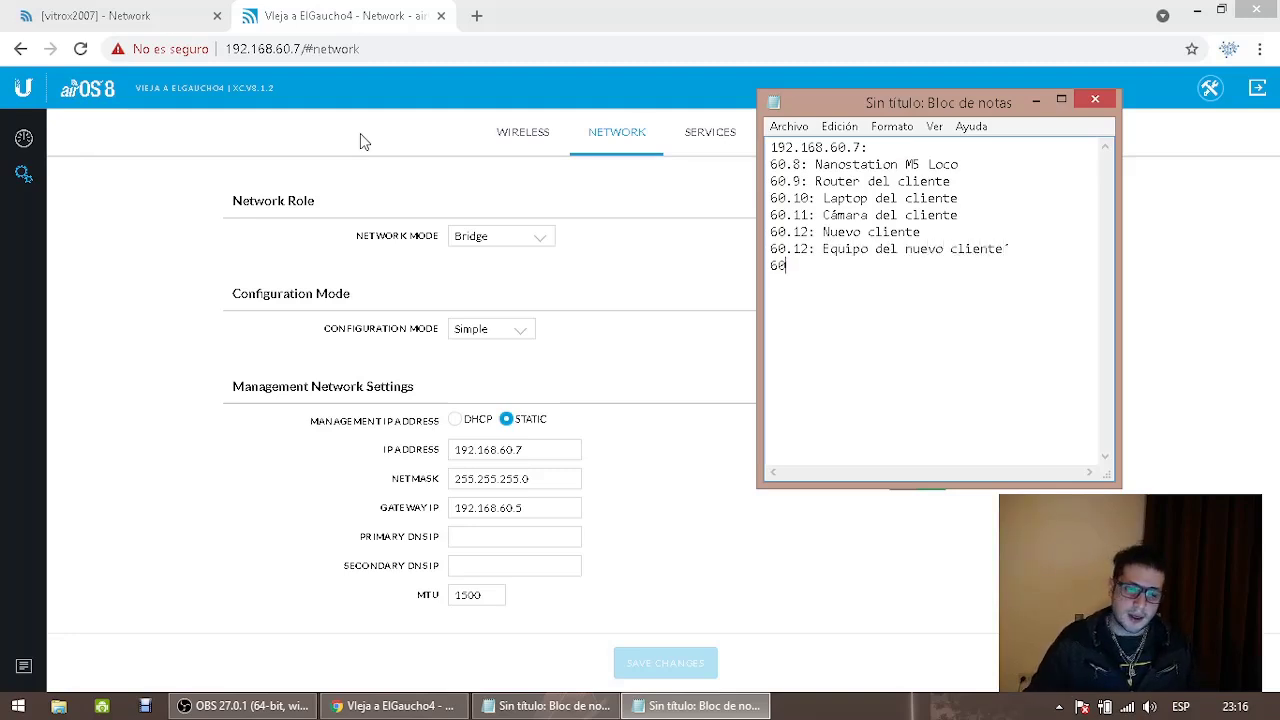
pyautogui.write('.13 = Rout')
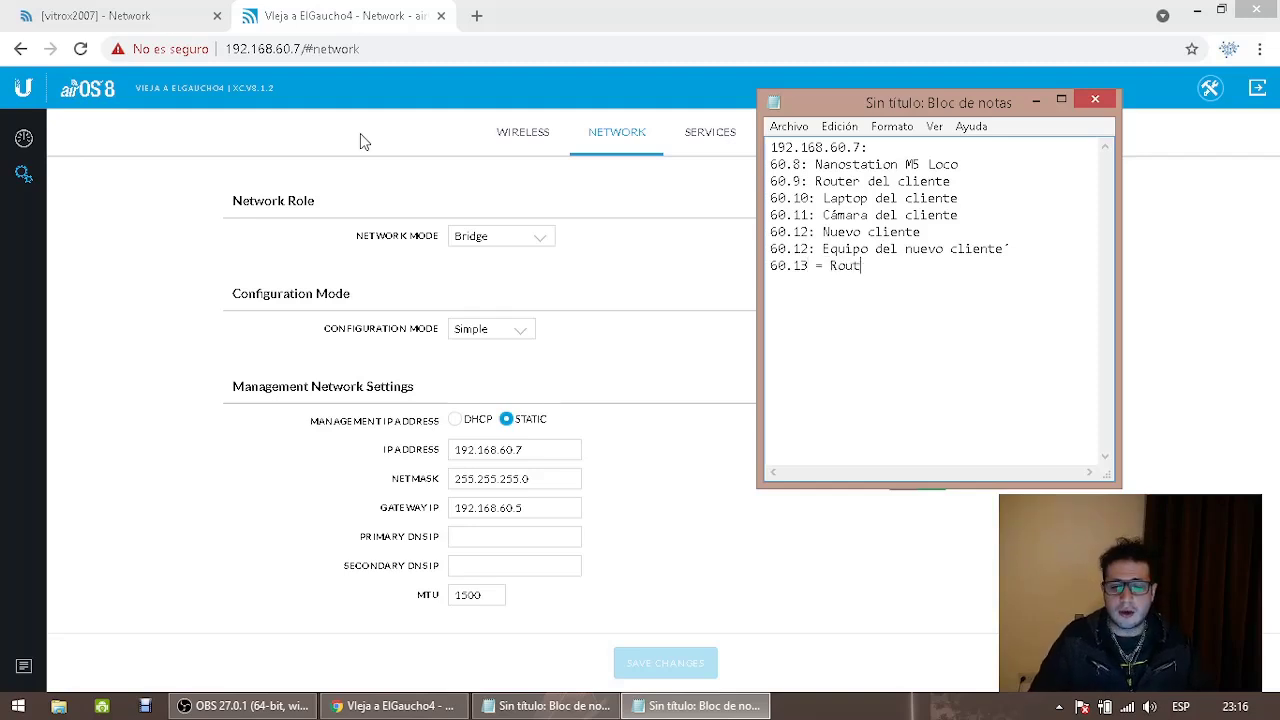
pyautogui.write('er del nuevo cliente´')
pyautogui.press('Return')
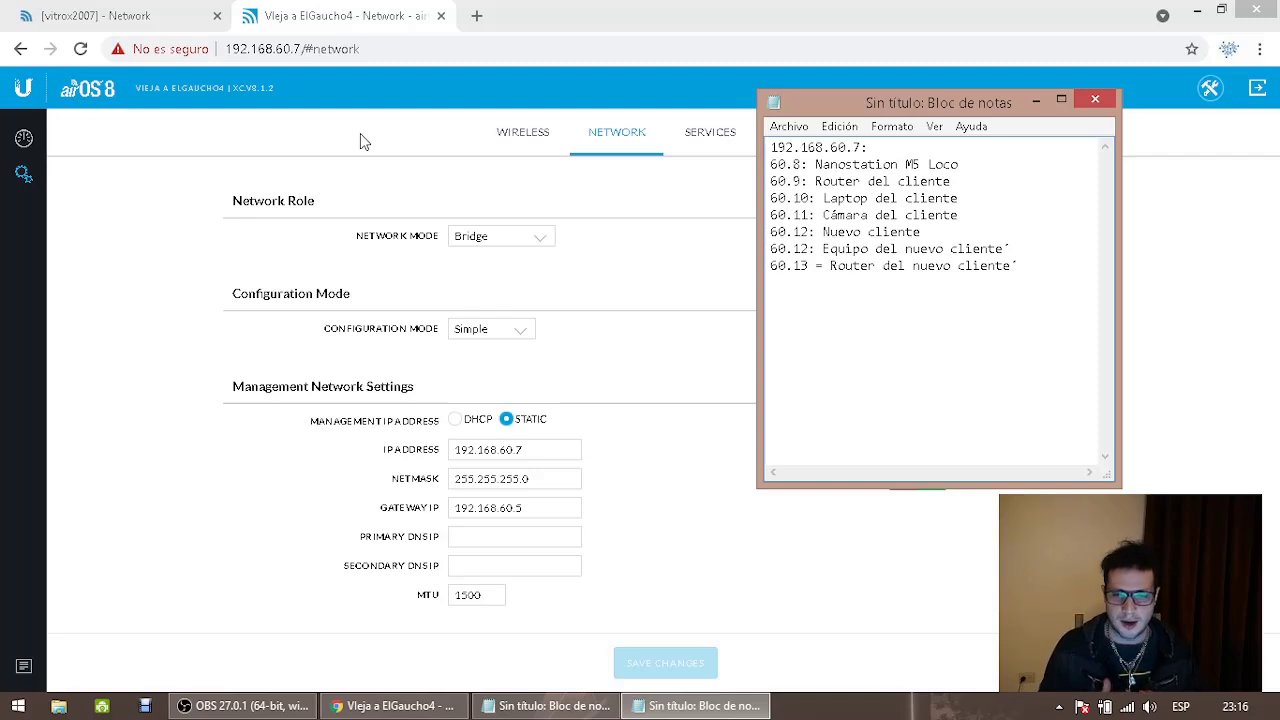
# Add a 60.X placeholder line, select it, and bring airOS back to front
pyautogui.write('60.X')
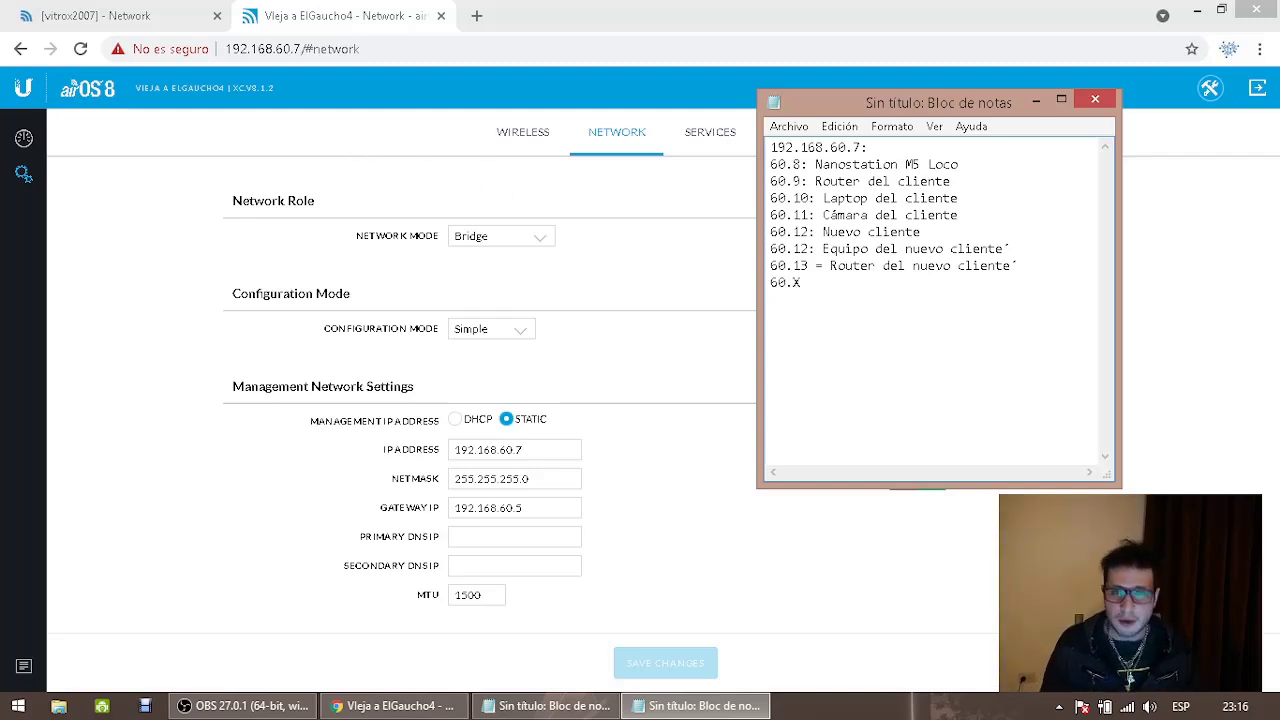
pyautogui.hotkey('shift', 'Left')
pyautogui.hotkey('shift', 'Left')
pyautogui.hotkey('shift', 'Left')
pyautogui.hotkey('shift', 'Left')
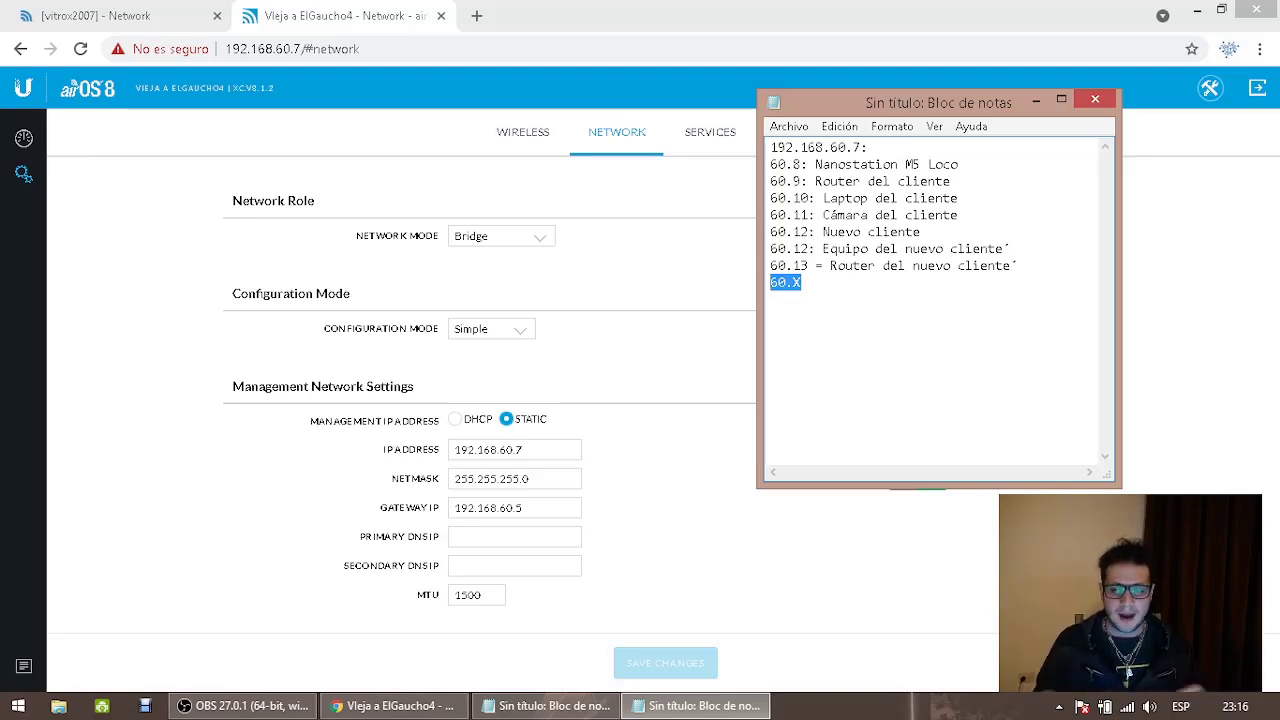
pyautogui.click(692, 260)
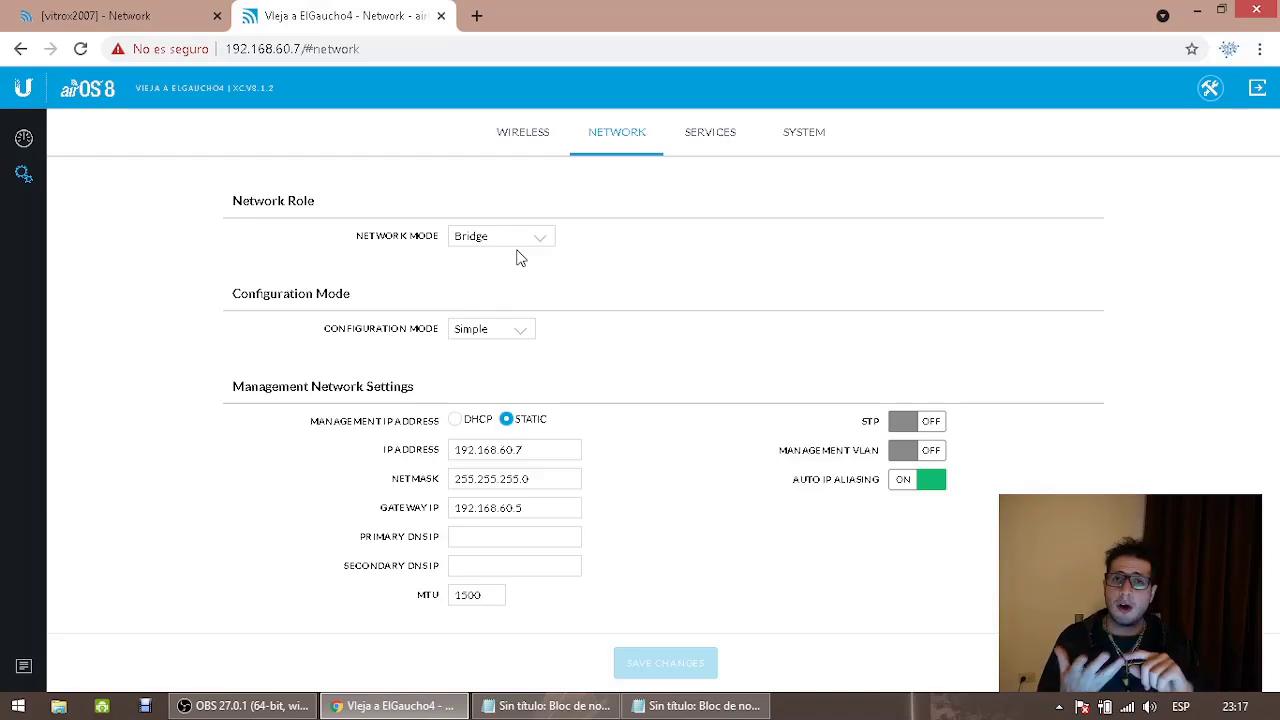
# Show the Vieja a ElGaucho4 link dashboard, then open a blank new browser tab
pyautogui.click(22, 140)
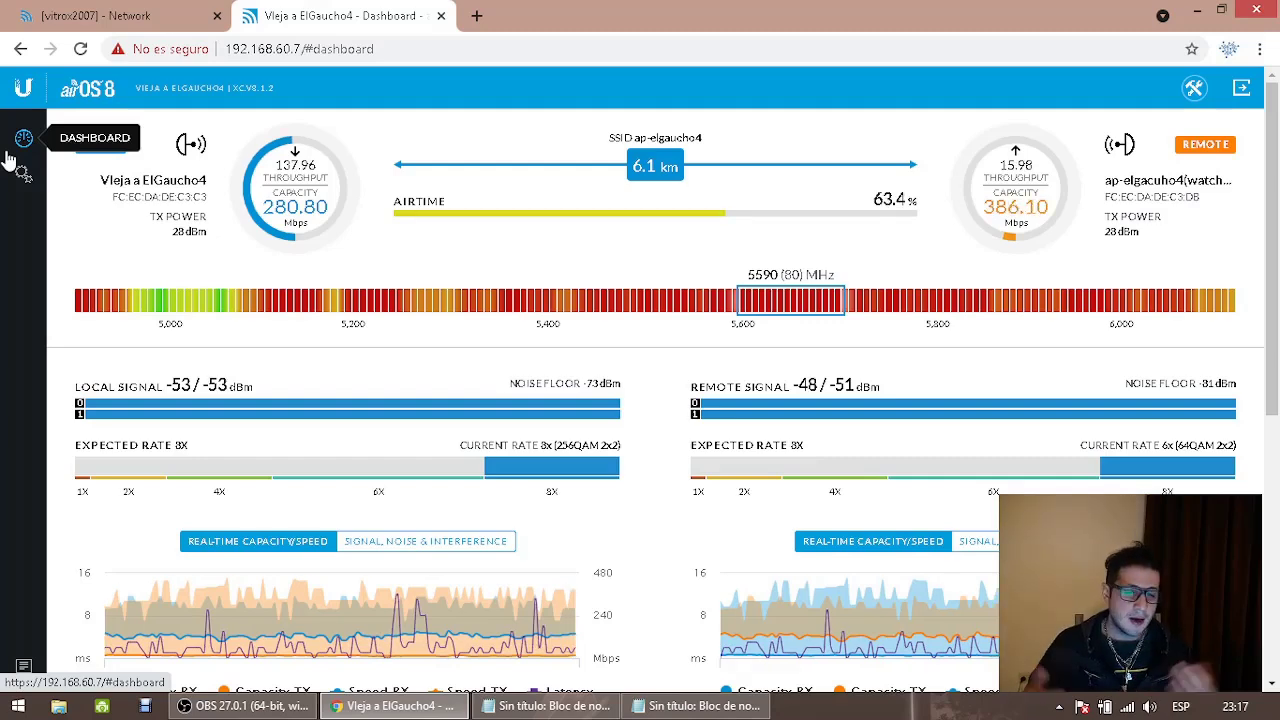
pyautogui.click(476, 16)
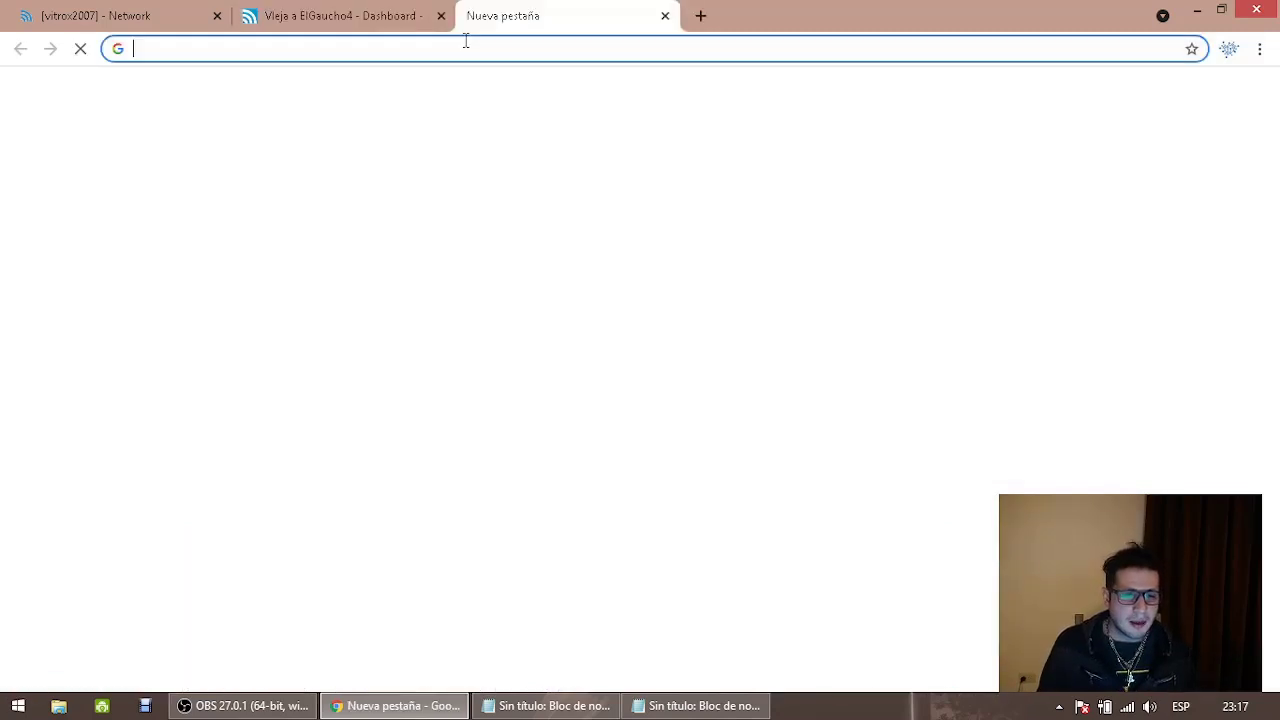
# Load 192.168.15.1 in Chrome and proceed past the privacy warning
pyautogui.click(460, 49)
pyautogui.write('192.168.1')
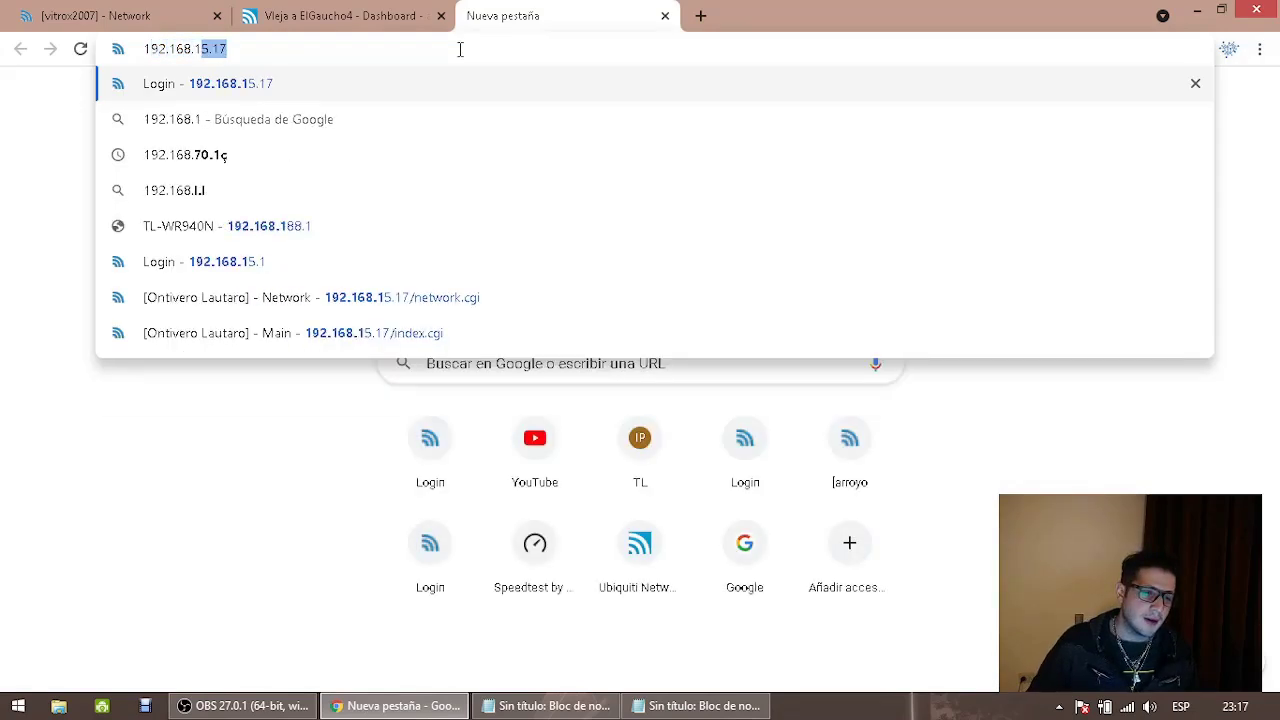
pyautogui.write('5.1')
pyautogui.press('Return')
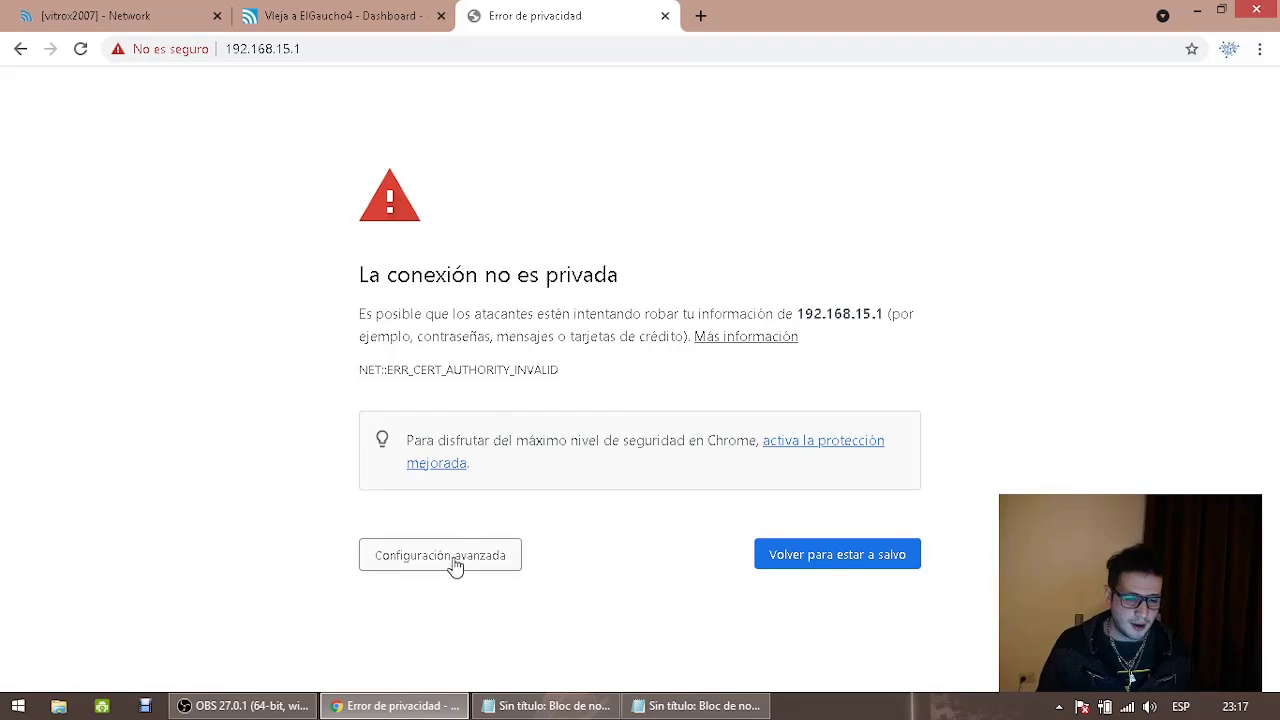
pyautogui.click(457, 556)
pyautogui.click(480, 635)
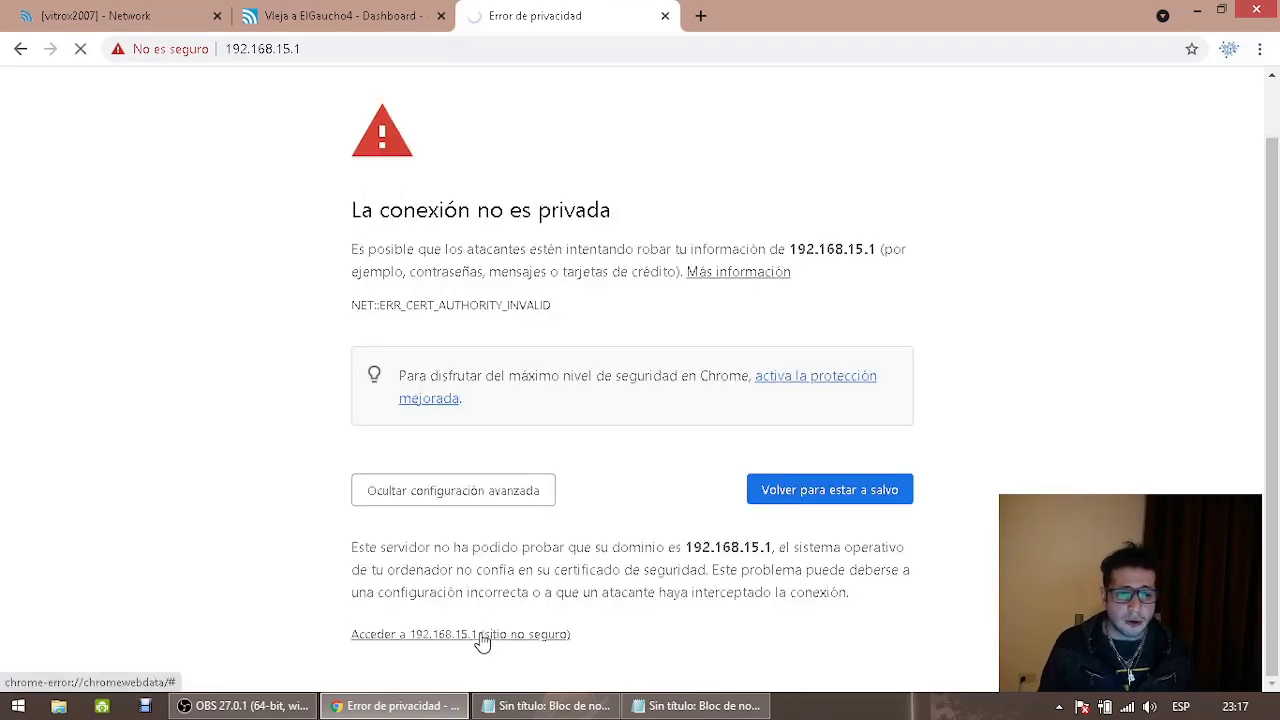
# Glance at the airOS 8 dashboard, then return to the 192.168.15.1 login and focus the username
pyautogui.hotkey('ctrl', 'pageup')
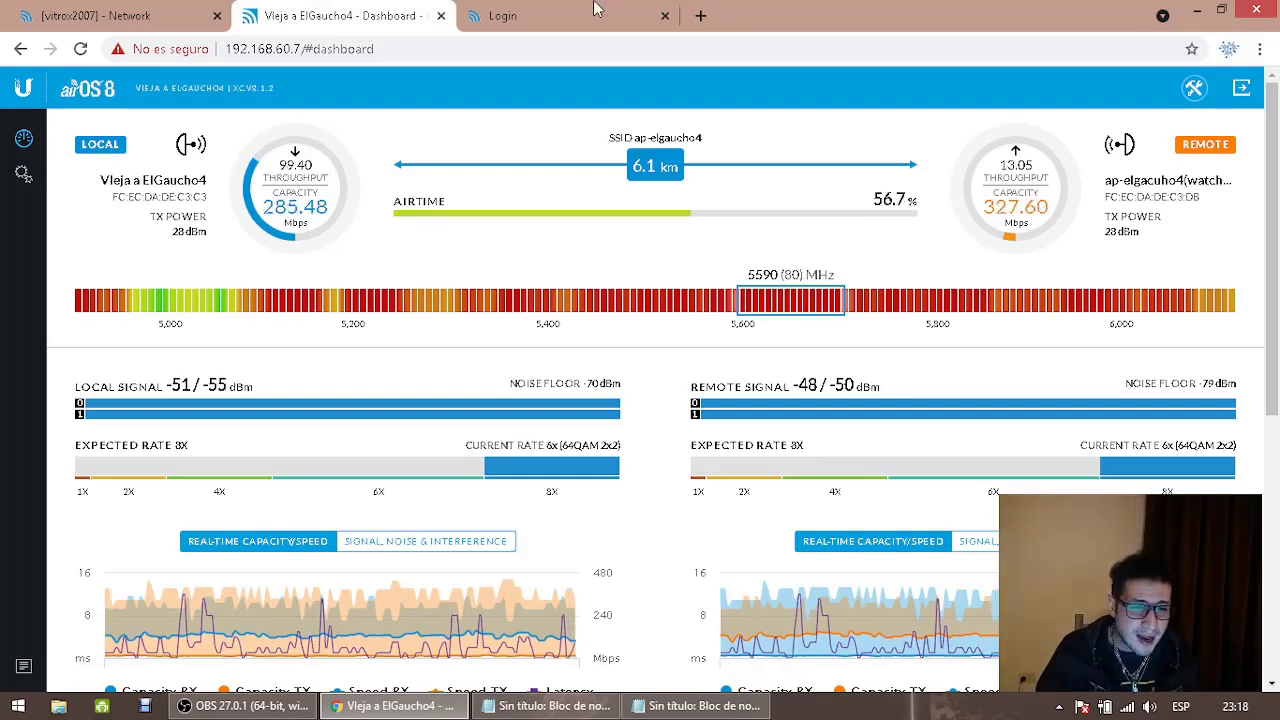
pyautogui.click(502, 16)
pyautogui.click(697, 200)
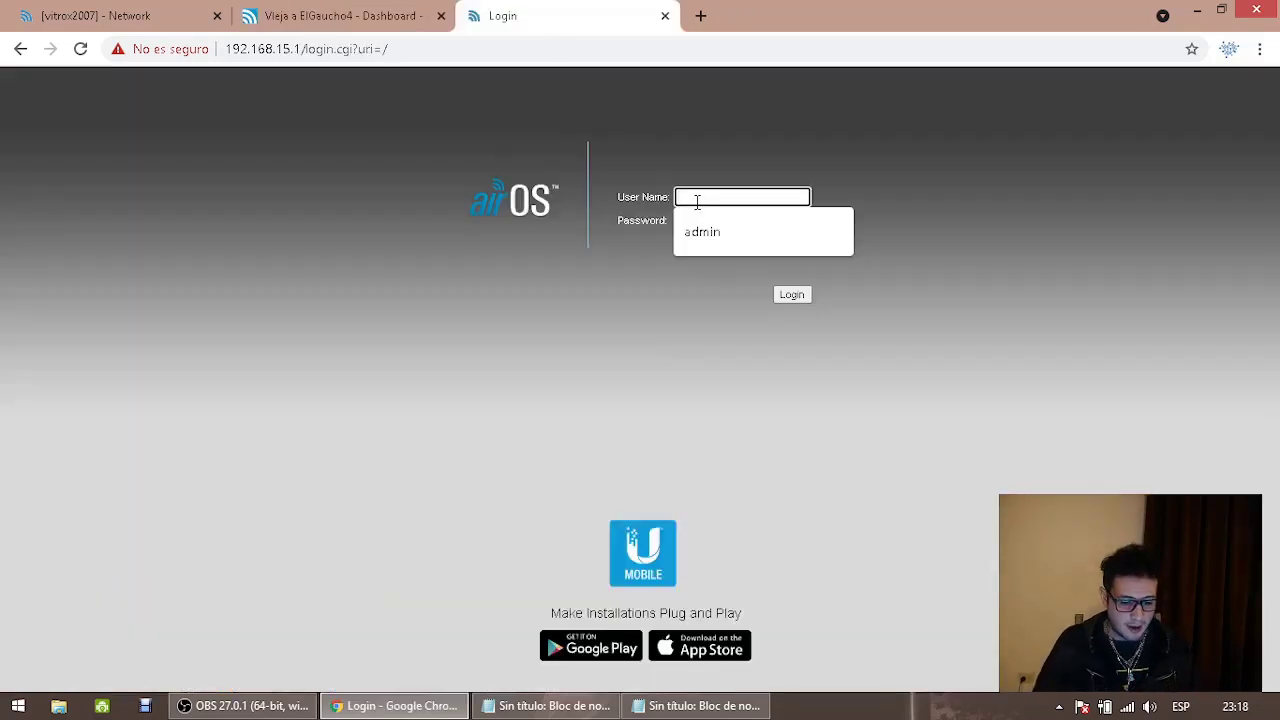
# Sign in to the Rocket M5 as admin with the device password
pyautogui.write('admin')
pyautogui.press('Tab')
pyautogui.write('ubn')
pyautogui.press('Return')
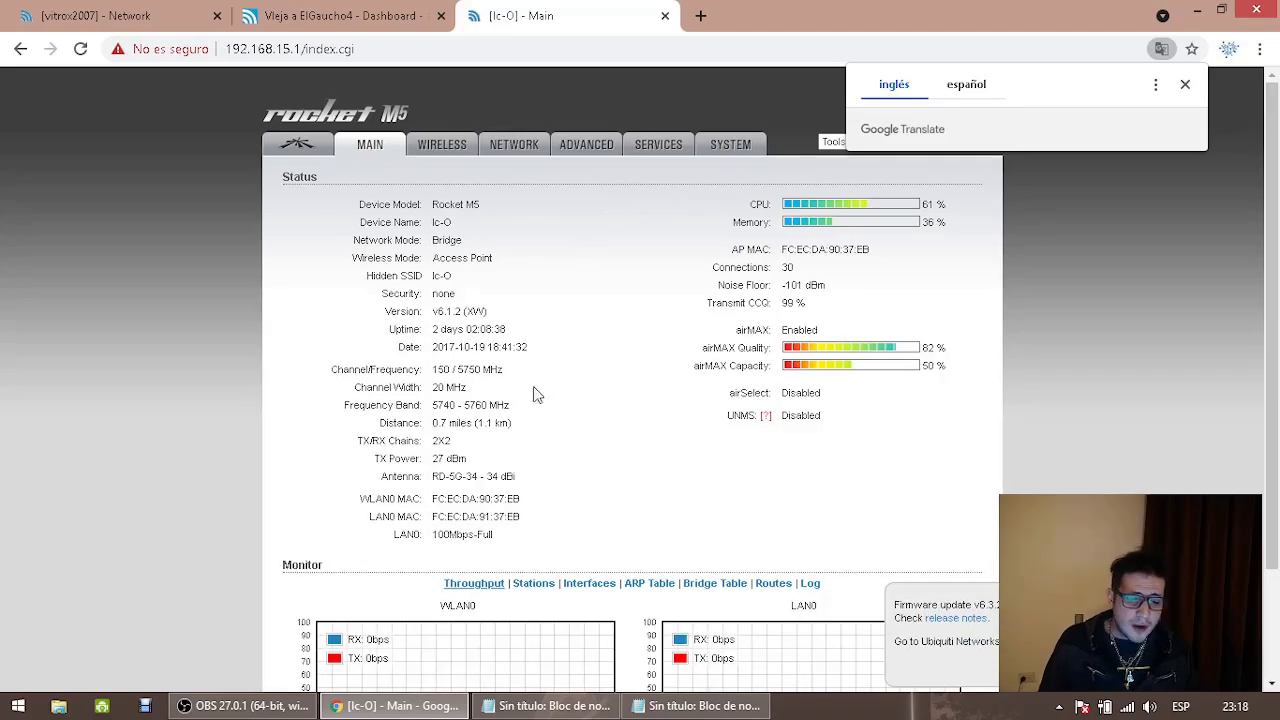
# Review the WLAN0 throughput graphs and the 'Puntos a Puntos' note, then return to the airOS 8 dashboard
pyautogui.scroll(-1, 515, 598)
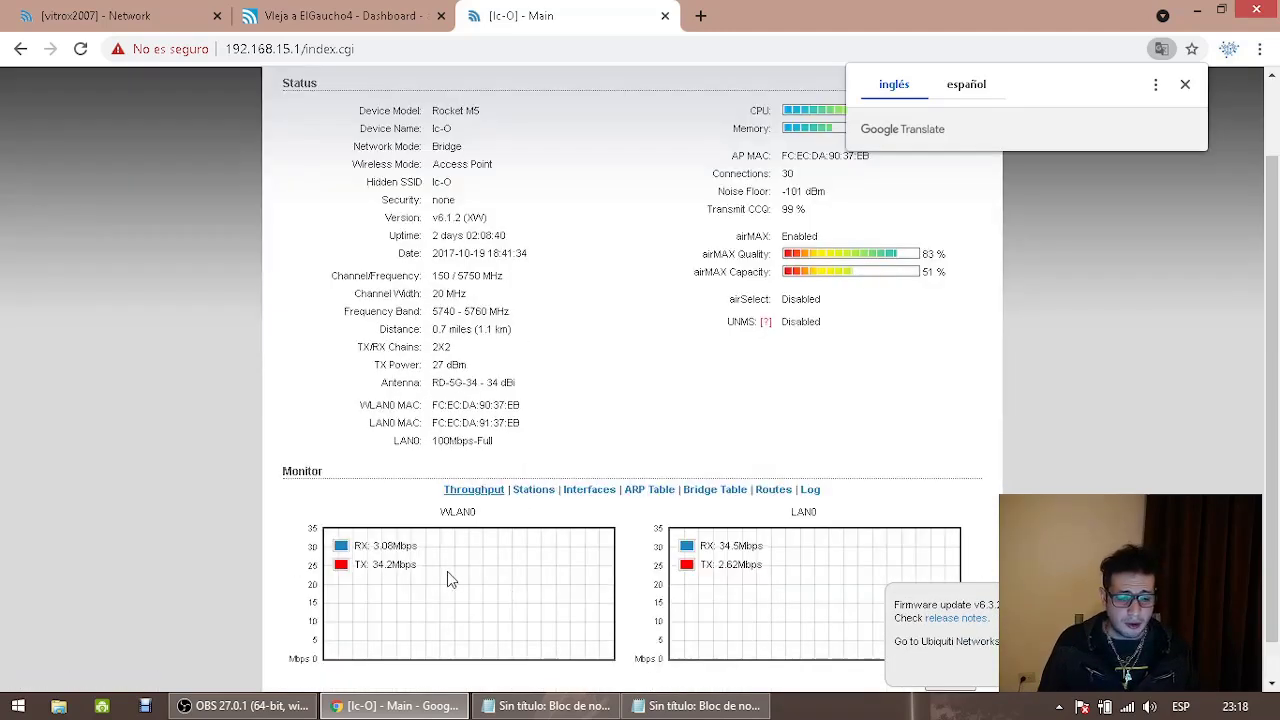
pyautogui.moveTo(374, 566); pyautogui.dragTo(440, 574)
pyautogui.click(440, 574)
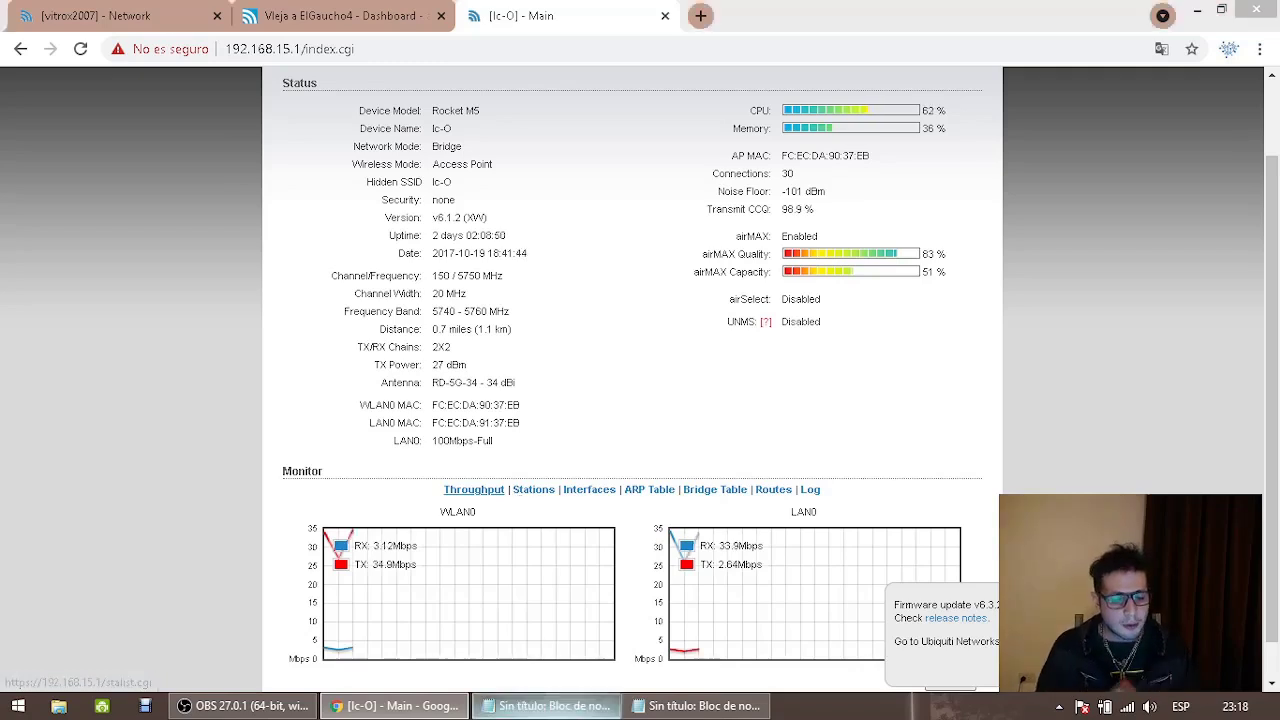
pyautogui.click(548, 706)
pyautogui.moveTo(905, 165); pyautogui.dragTo(758, 157)
pyautogui.click(362, 13)
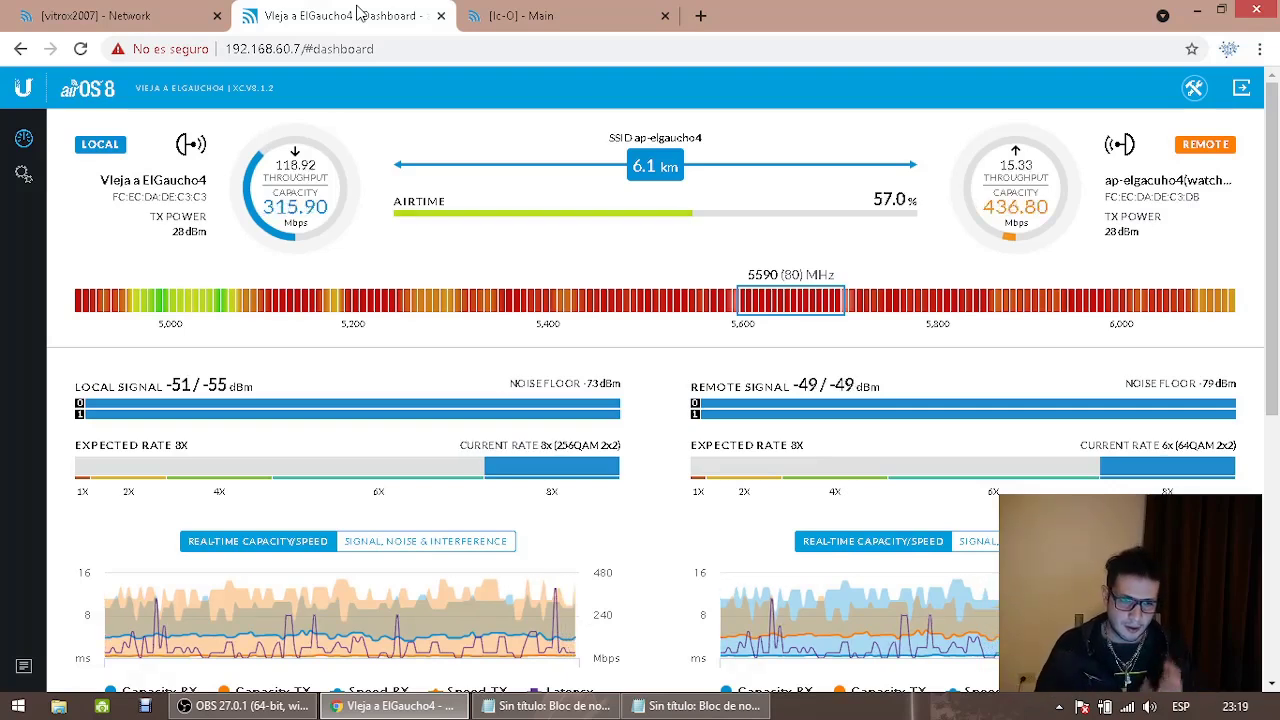
# Compare the Rocket M5 status (Access Point, 30 connections) with the AP notes, then scroll to Monitor
pyautogui.click(497, 12)
pyautogui.click(548, 706)
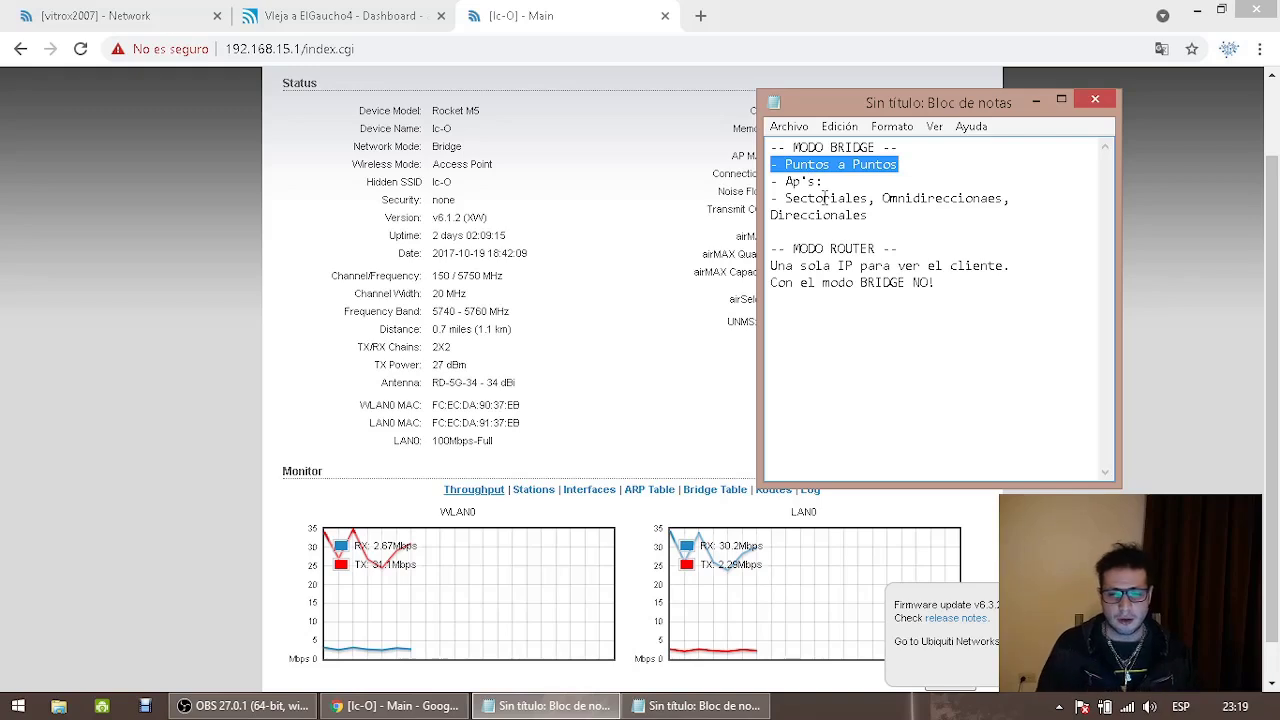
pyautogui.moveTo(822, 181); pyautogui.dragTo(778, 181)
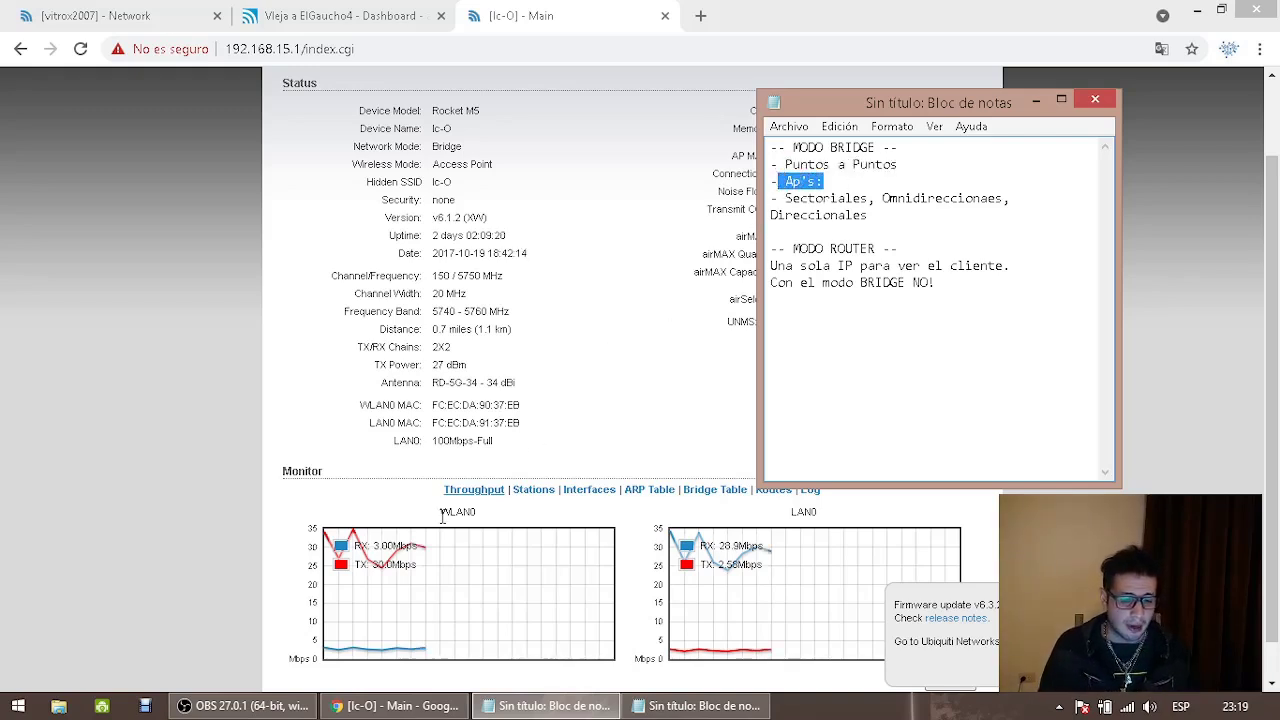
pyautogui.click(250, 706)
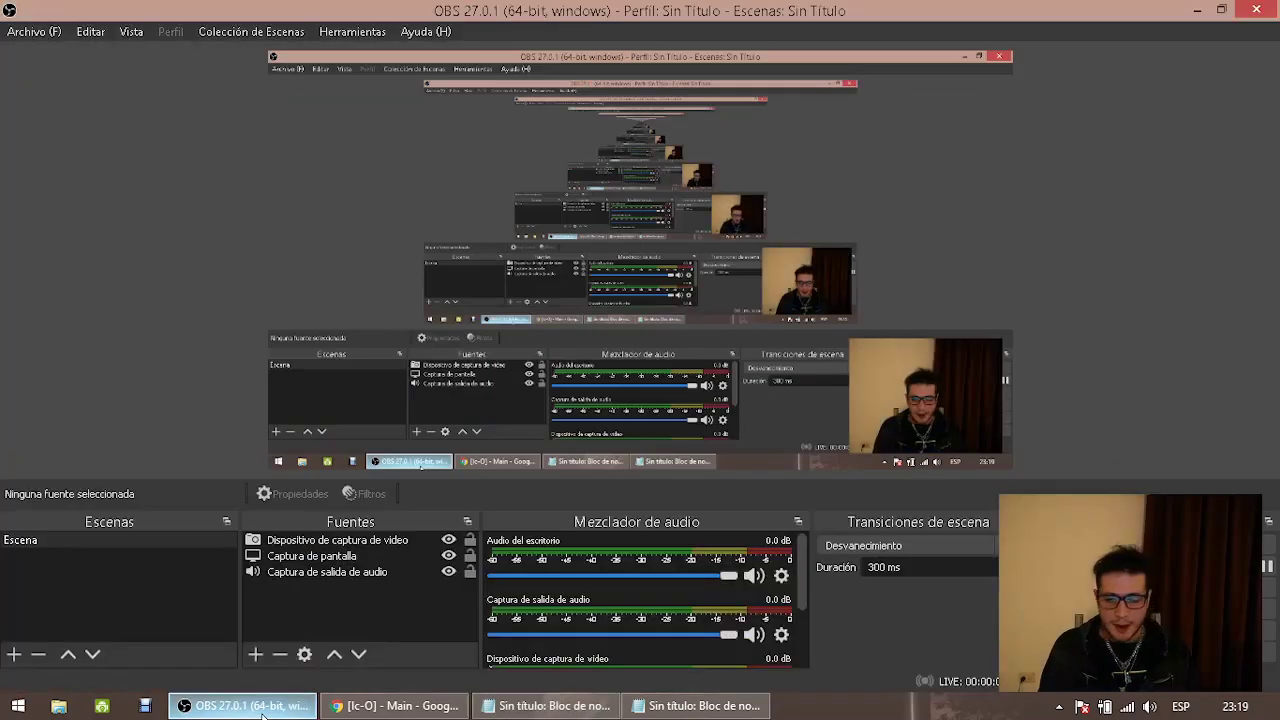
pyautogui.click(264, 708)
pyautogui.click(537, 262)
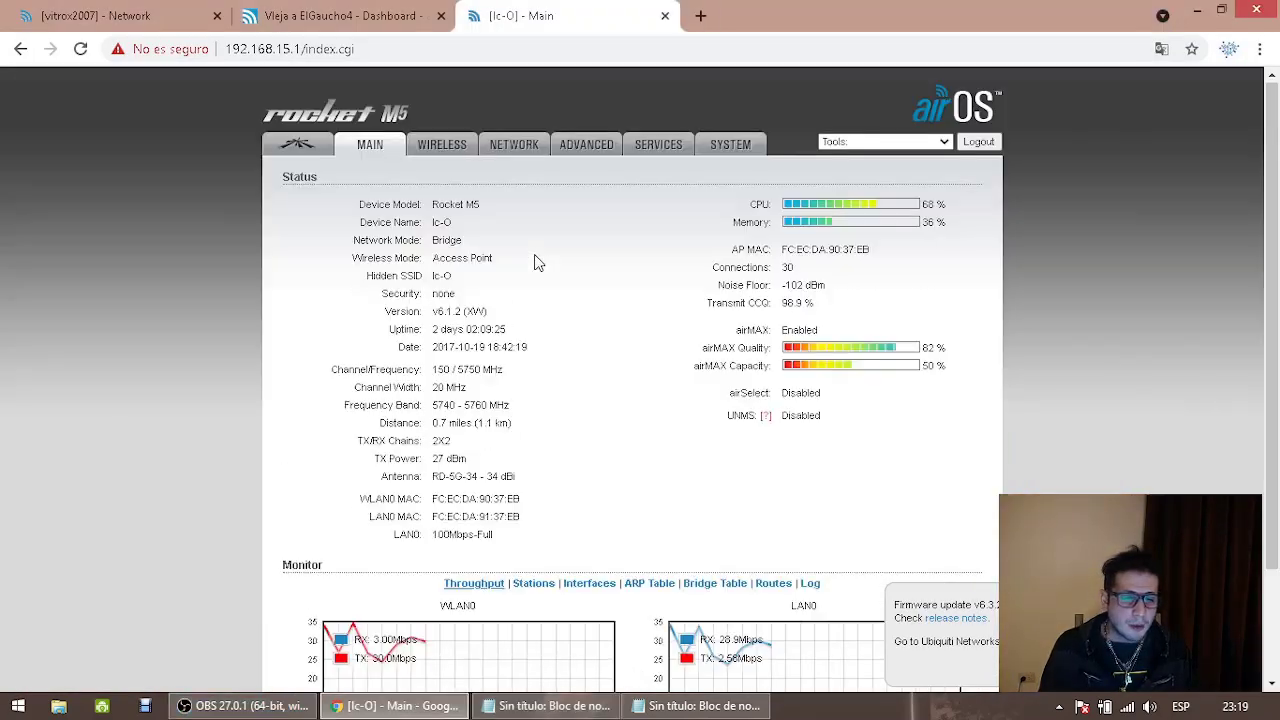
pyautogui.moveTo(797, 267); pyautogui.dragTo(778, 268)
pyautogui.scroll(-1, 590, 530)
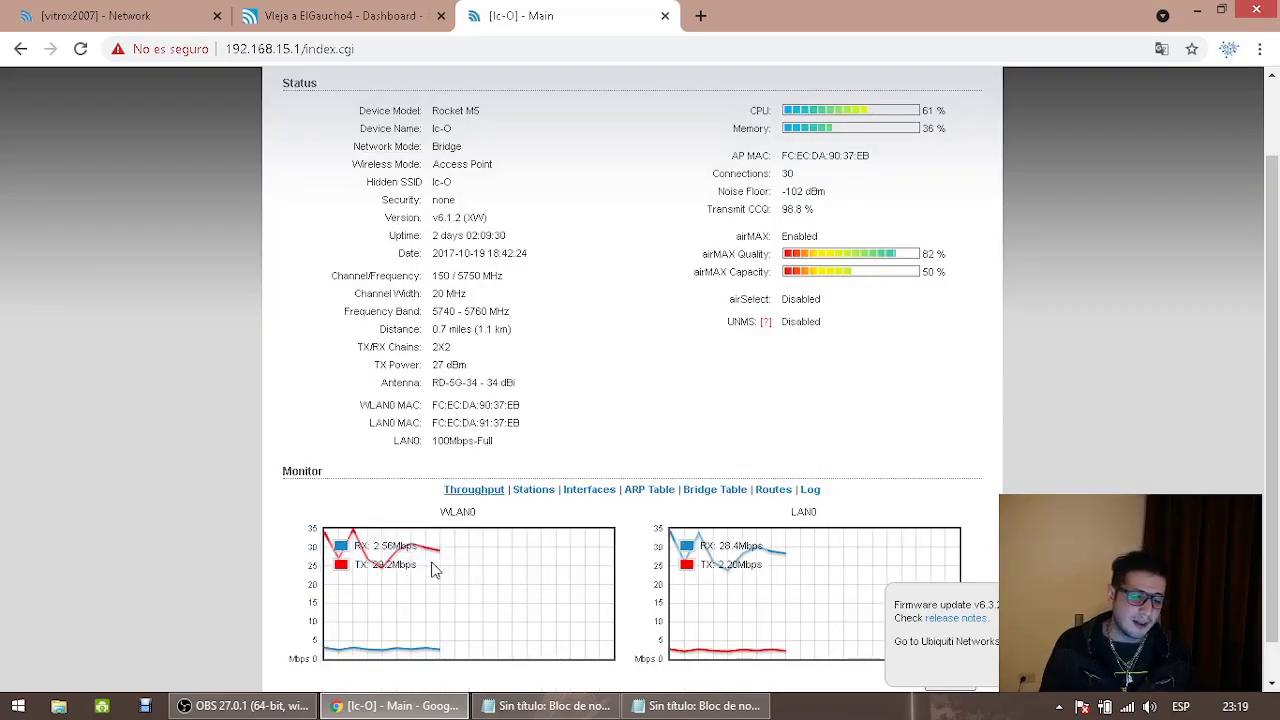
# Open Monitor > Stations and scroll through the client table with signal, distance and rates
pyautogui.click(535, 490)
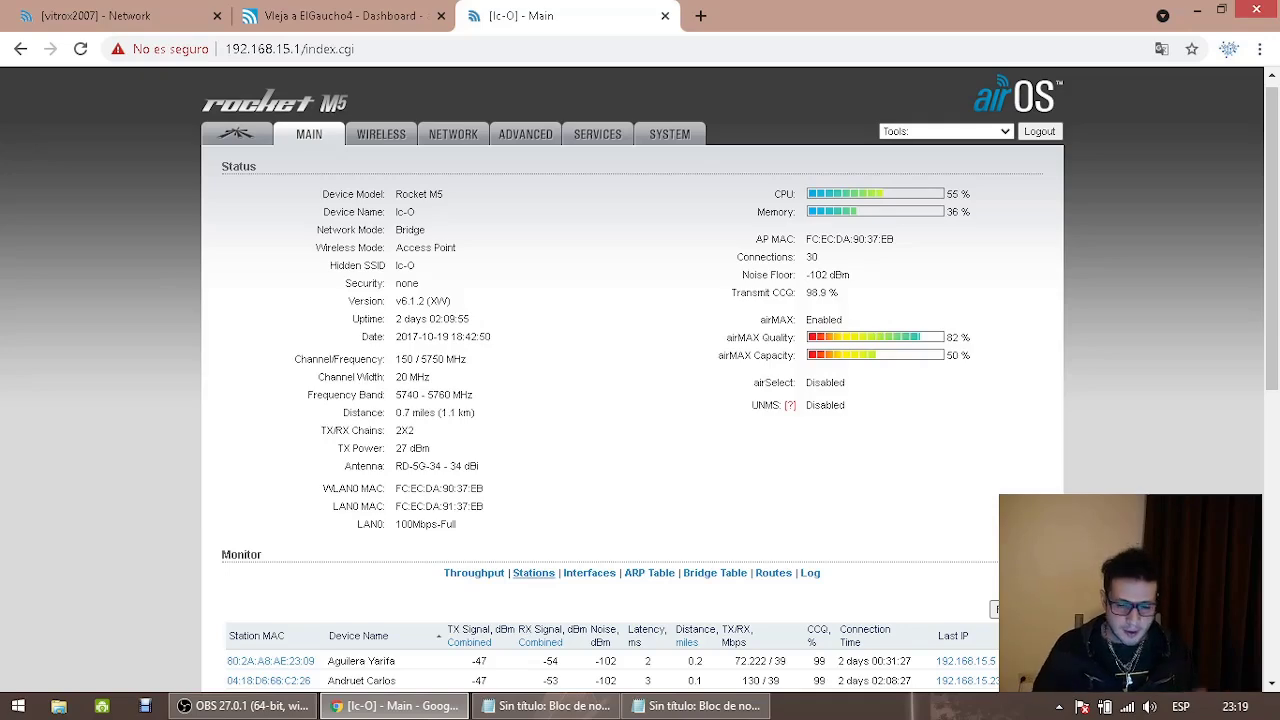
pyautogui.scroll(-3, 960, 585)
pyautogui.scroll(1, 934, 548)
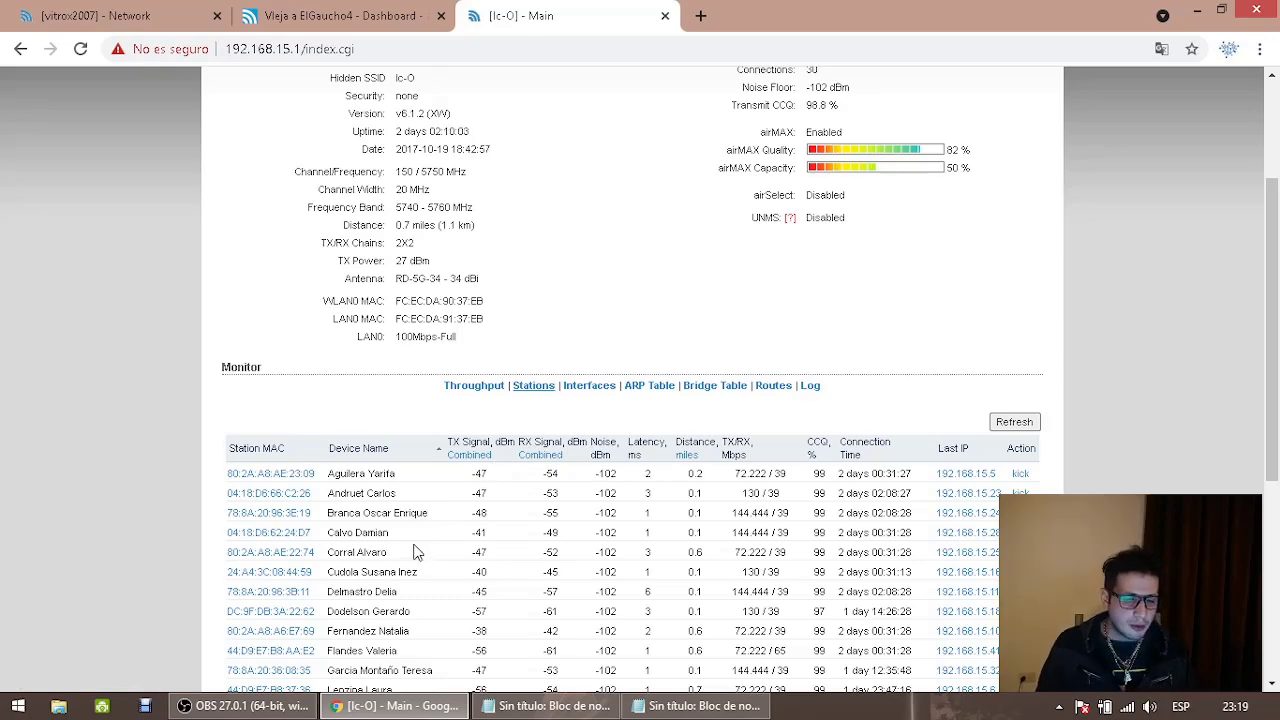
pyautogui.scroll(-1, 407, 557)
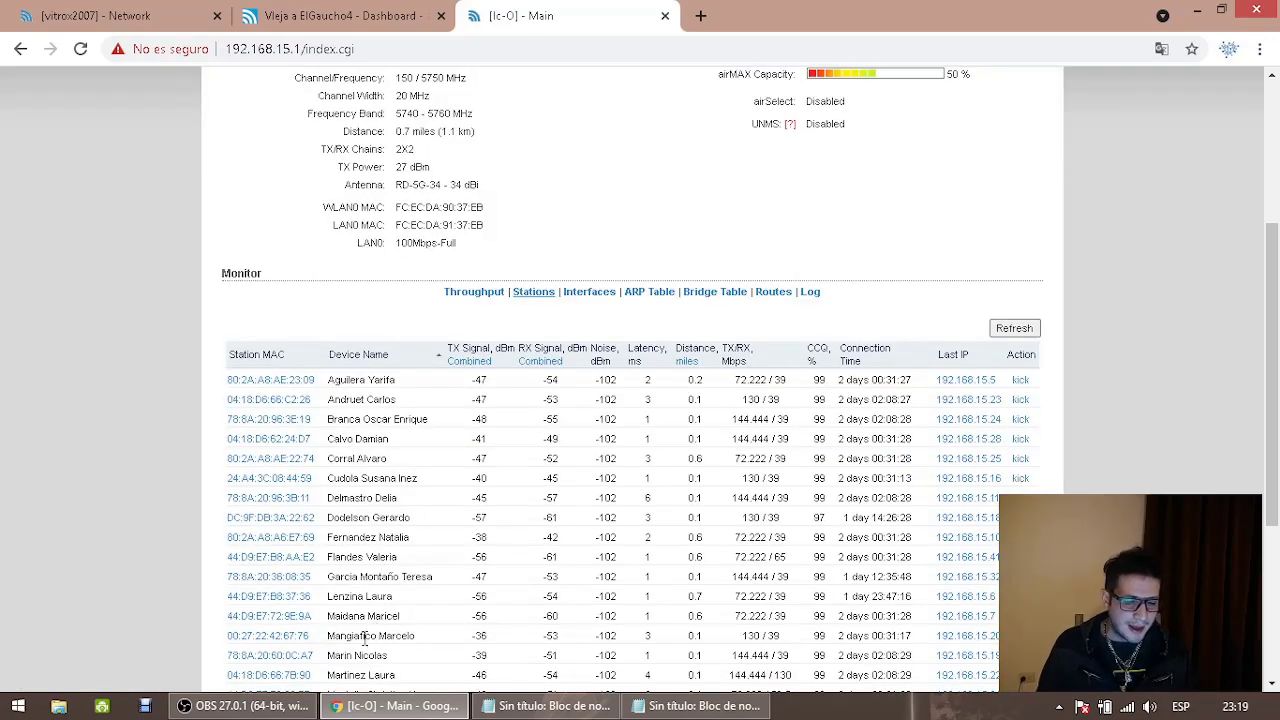
pyautogui.moveTo(330, 637); pyautogui.dragTo(424, 636)
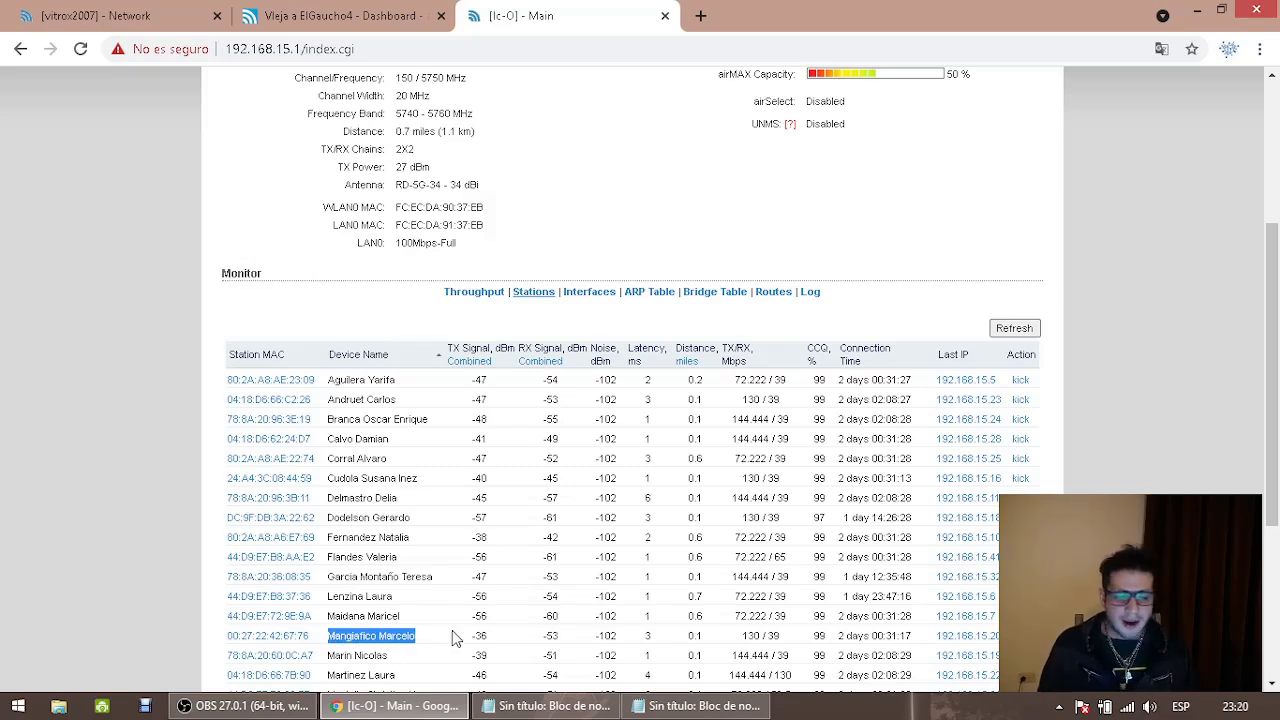
pyautogui.moveTo(469, 637); pyautogui.dragTo(492, 638)
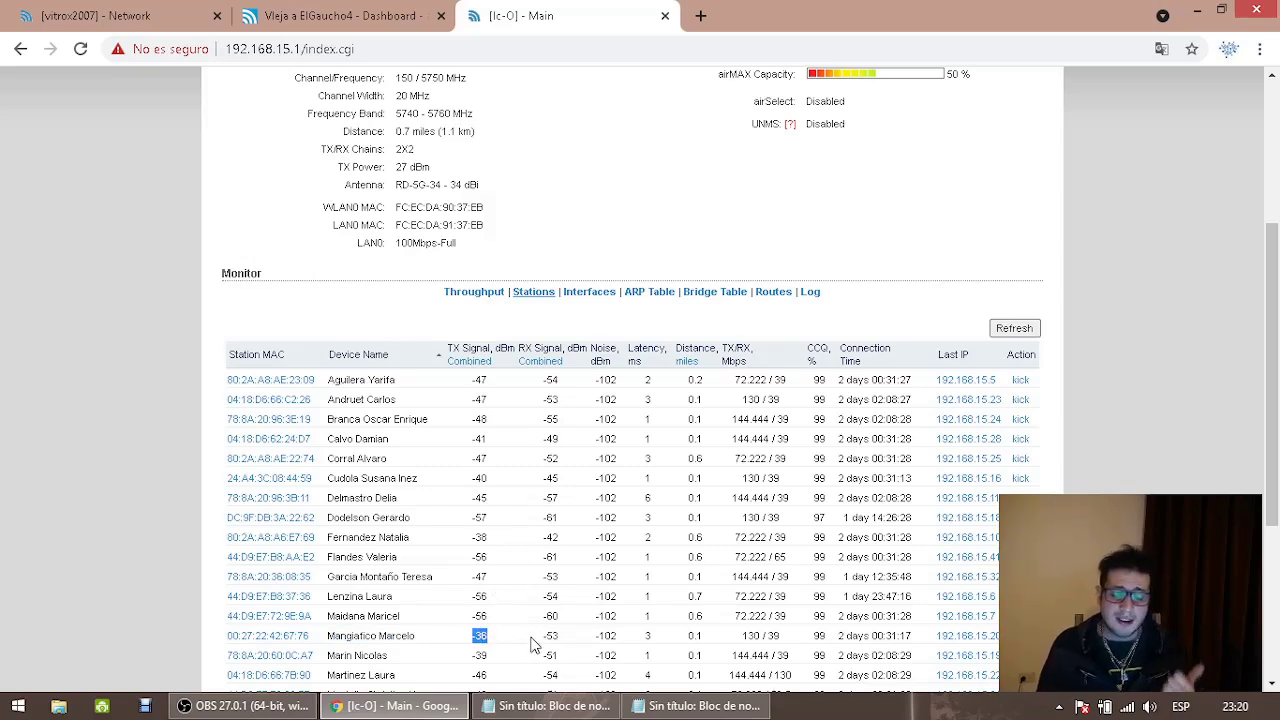
pyautogui.moveTo(546, 632); pyautogui.dragTo(561, 634)
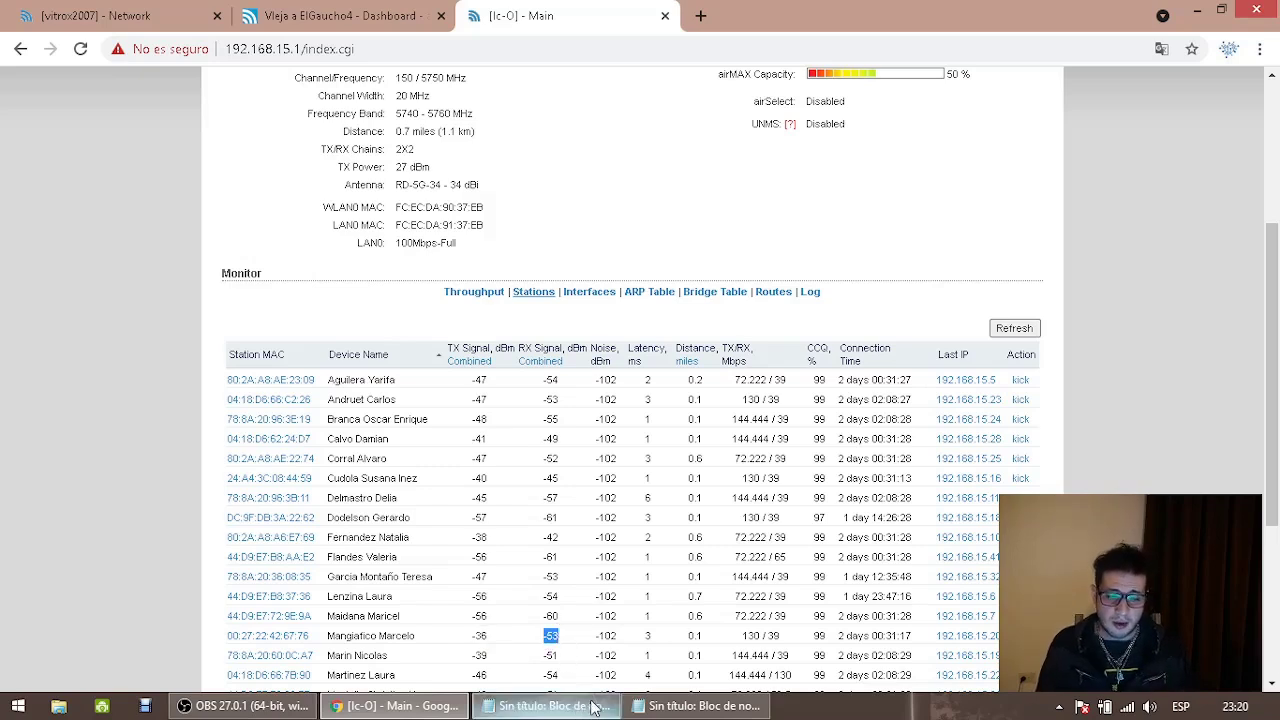
pyautogui.moveTo(593, 618); pyautogui.dragTo(702, 618)
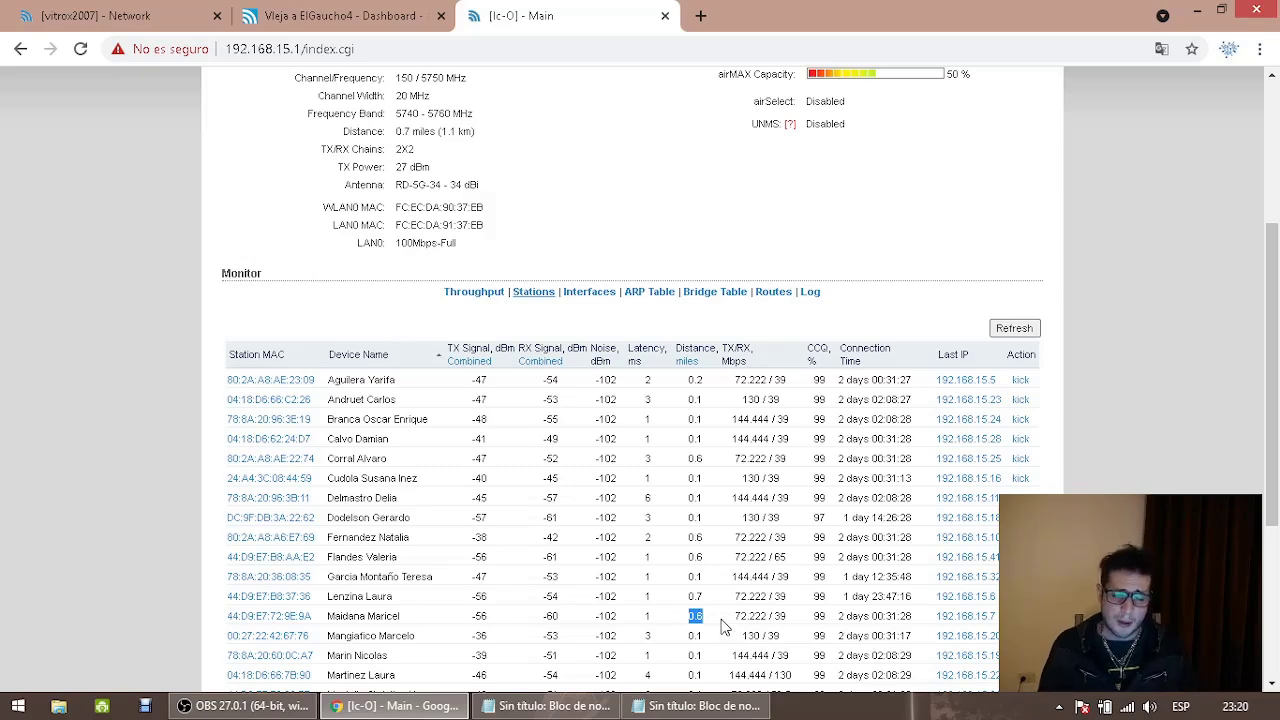
pyautogui.moveTo(733, 620); pyautogui.dragTo(800, 624)
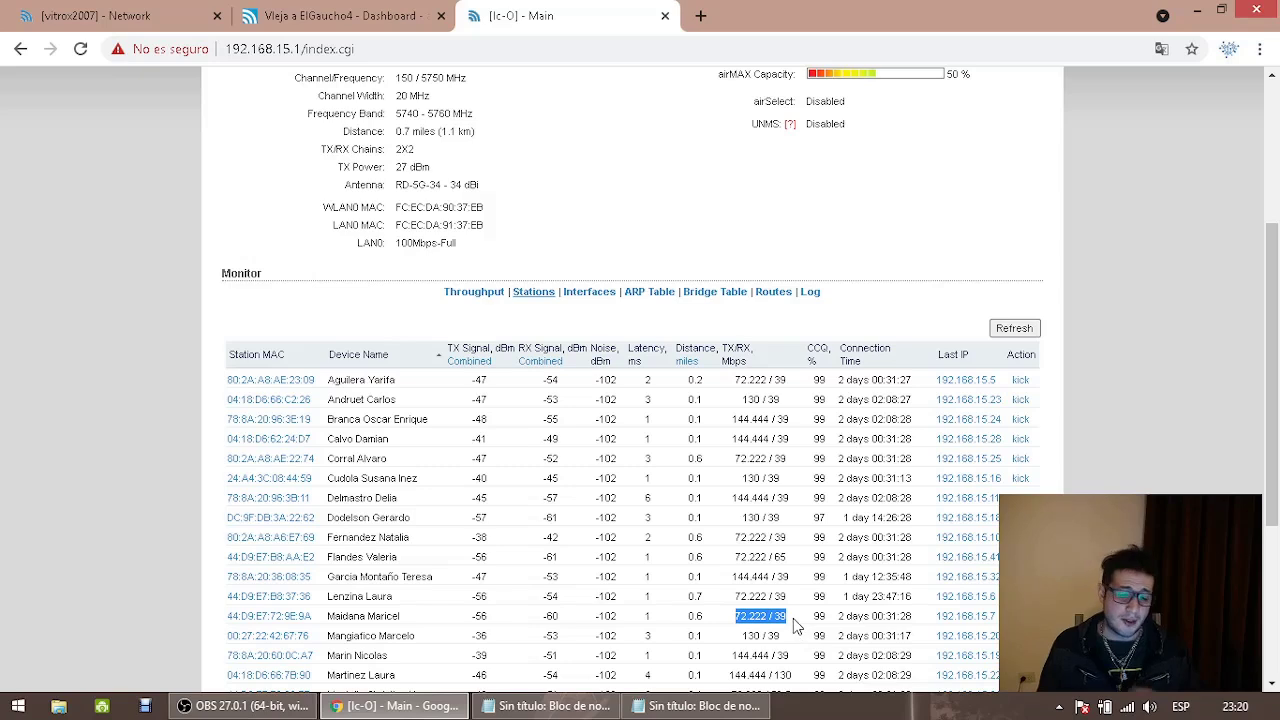
pyautogui.moveTo(812, 617); pyautogui.dragTo(916, 620)
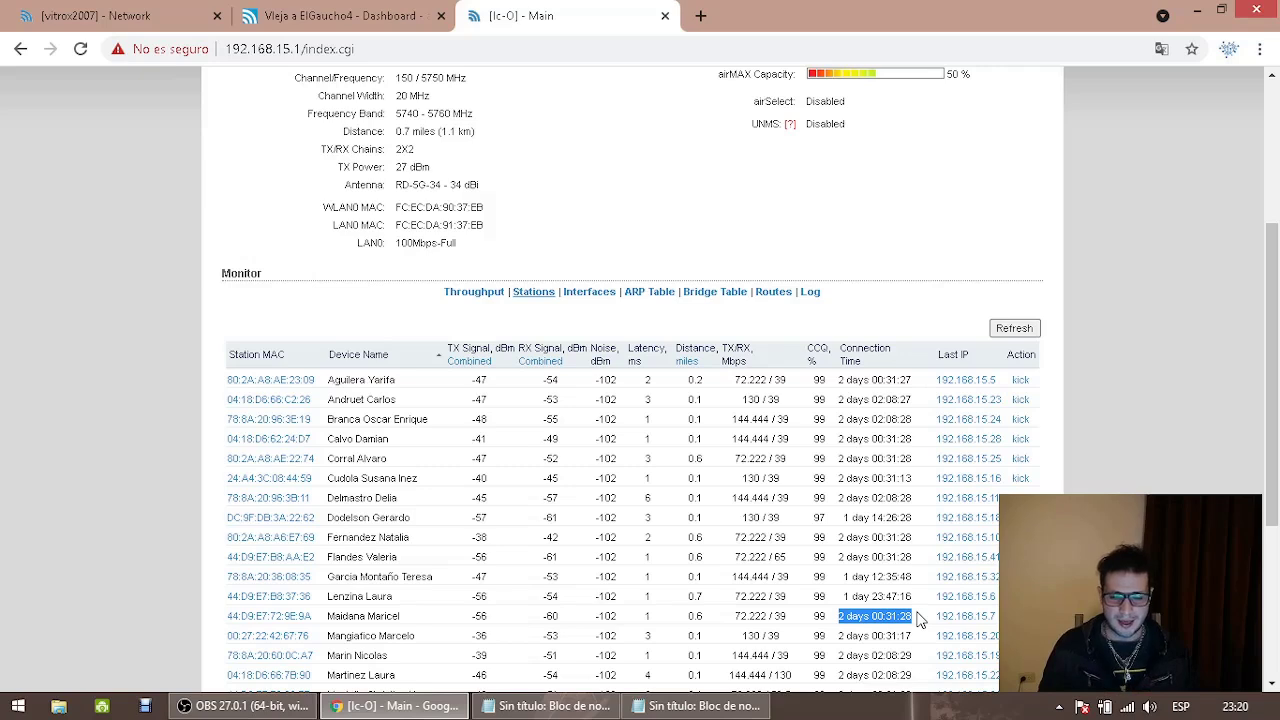
pyautogui.moveTo(937, 616); pyautogui.dragTo(993, 612)
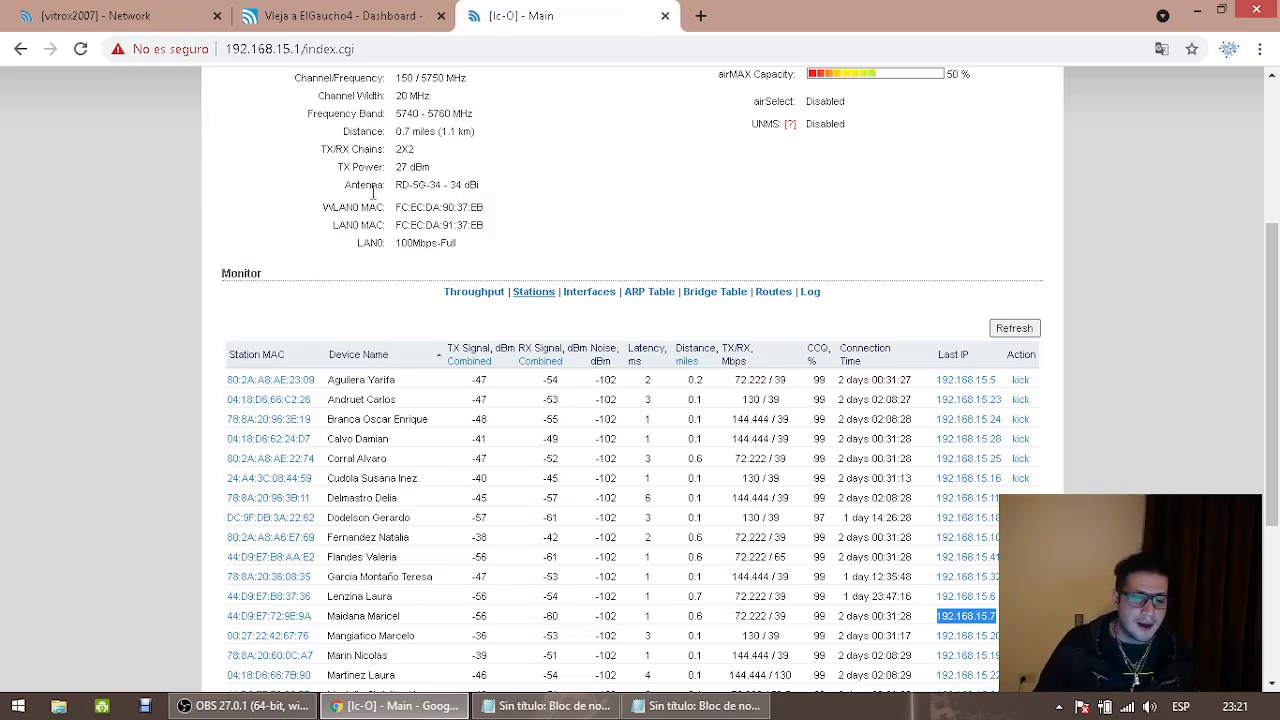
# Open YouTube in a new tab, briefly checking the station monitor page
pyautogui.click(700, 15)
pyautogui.write('www.')
pyautogui.press('Return')
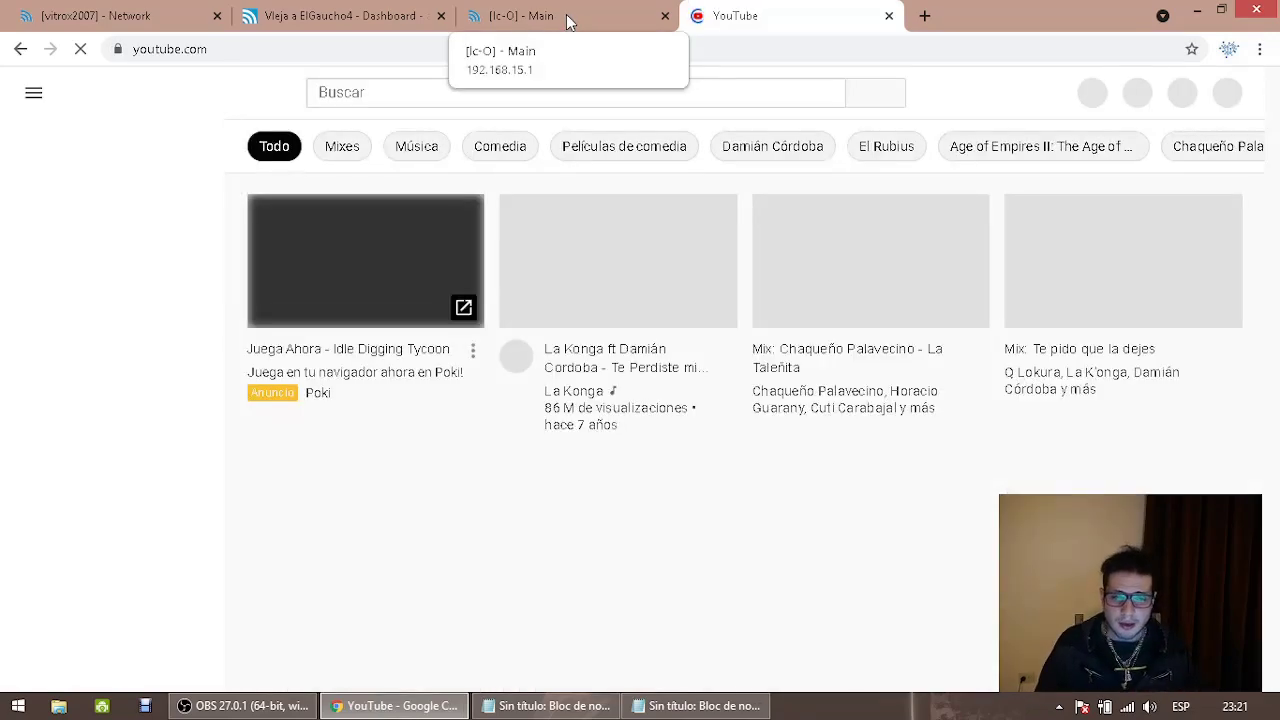
pyautogui.click(567, 18)
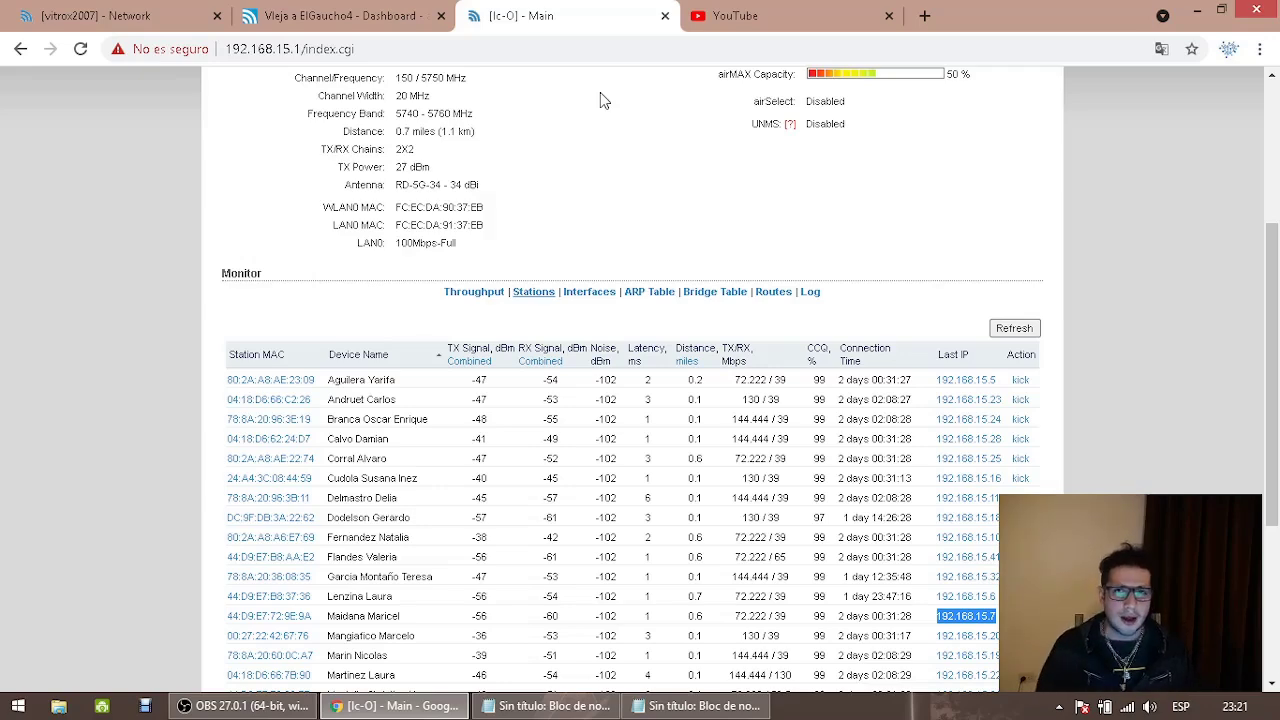
pyautogui.click(752, 24)
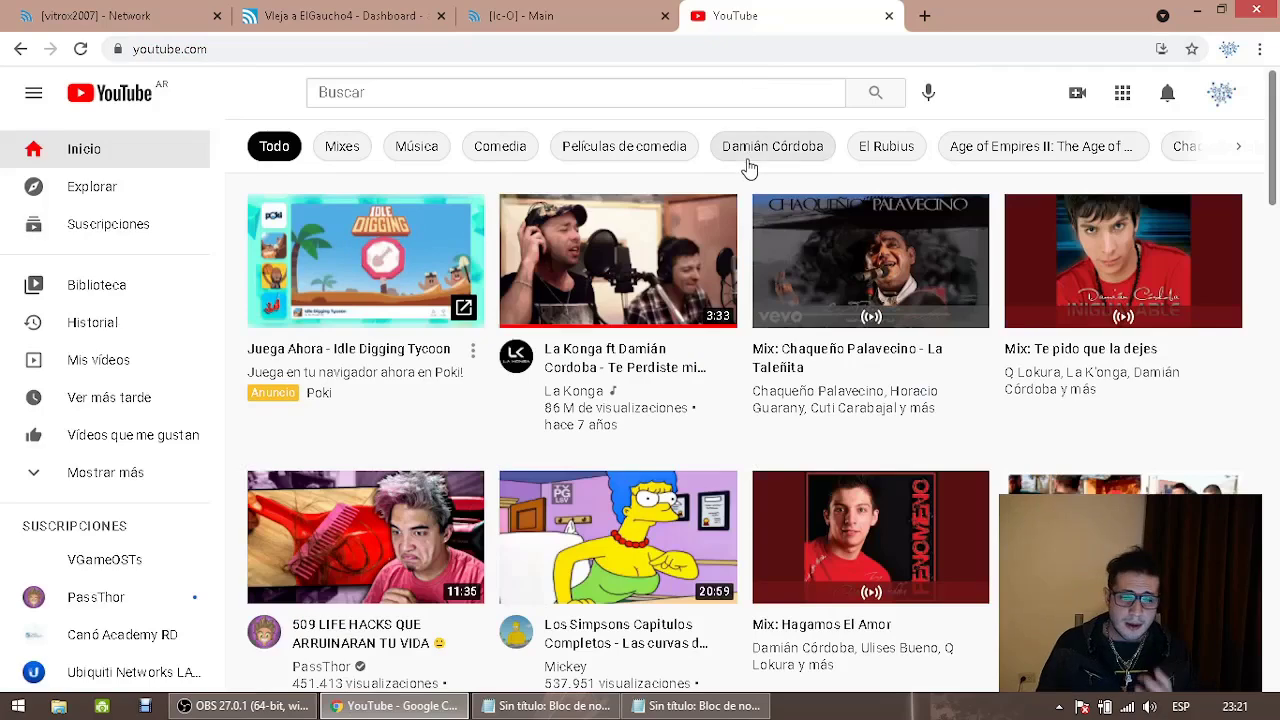
# Open the Conectando Culturas channel's VÍDEOS list and scroll through its Ubiquiti and Mikrotik tutorials
pyautogui.click(1221, 95)
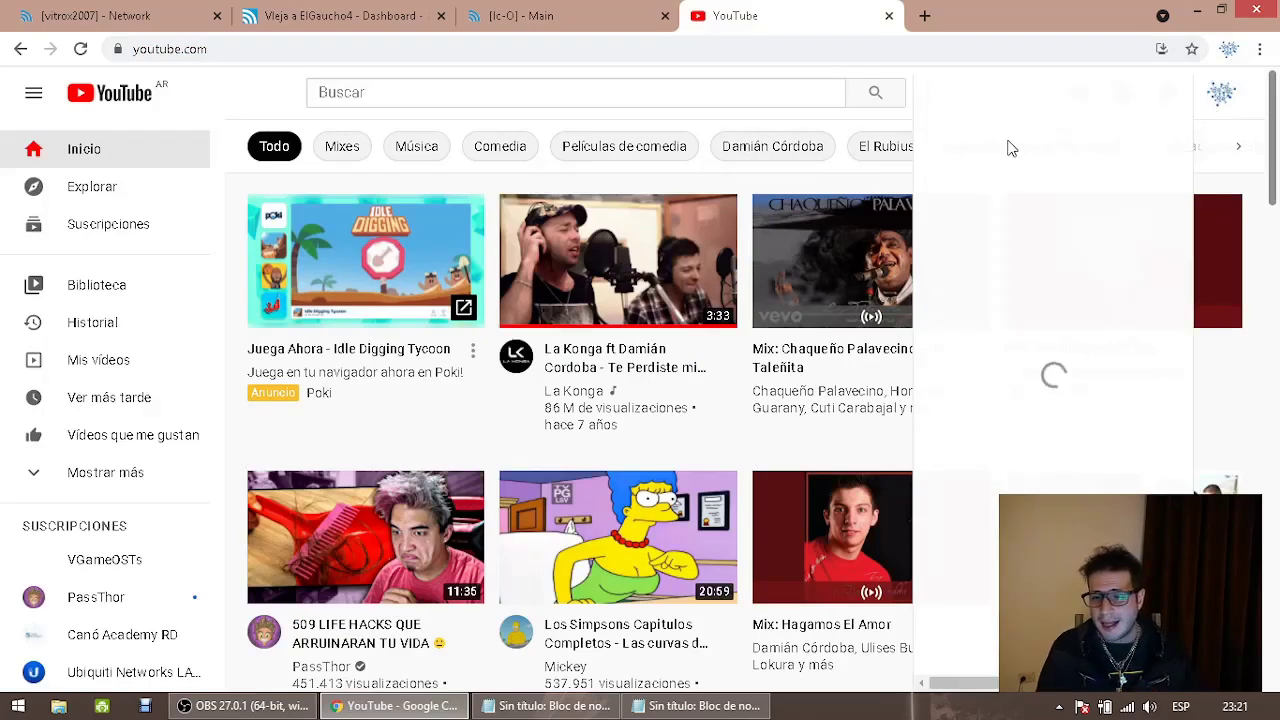
pyautogui.click(990, 177)
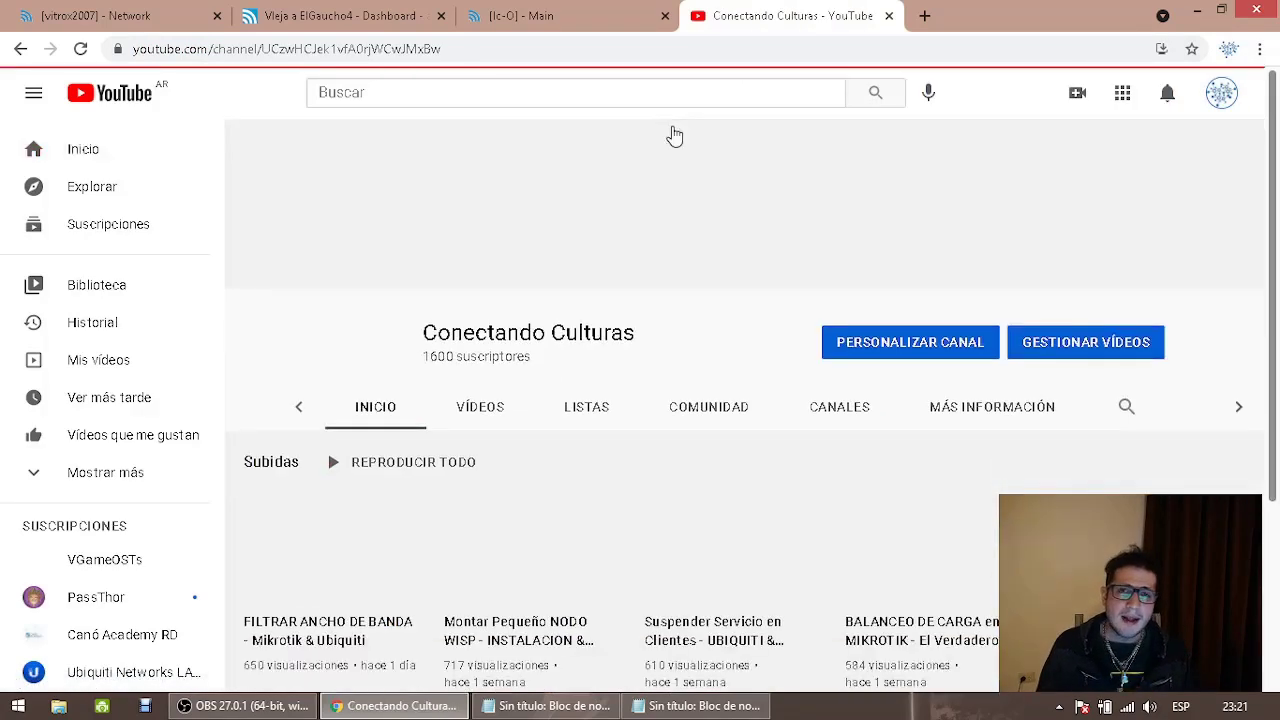
pyautogui.click(388, 410)
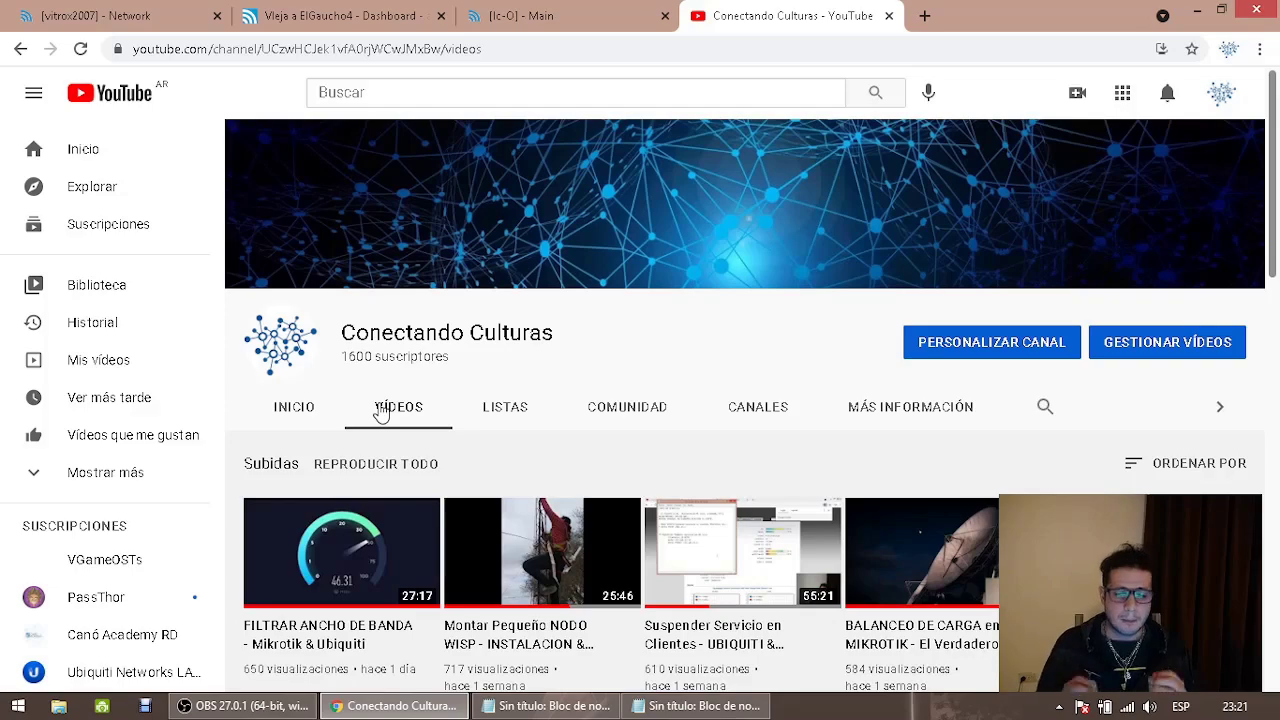
pyautogui.scroll(-2, 506, 600)
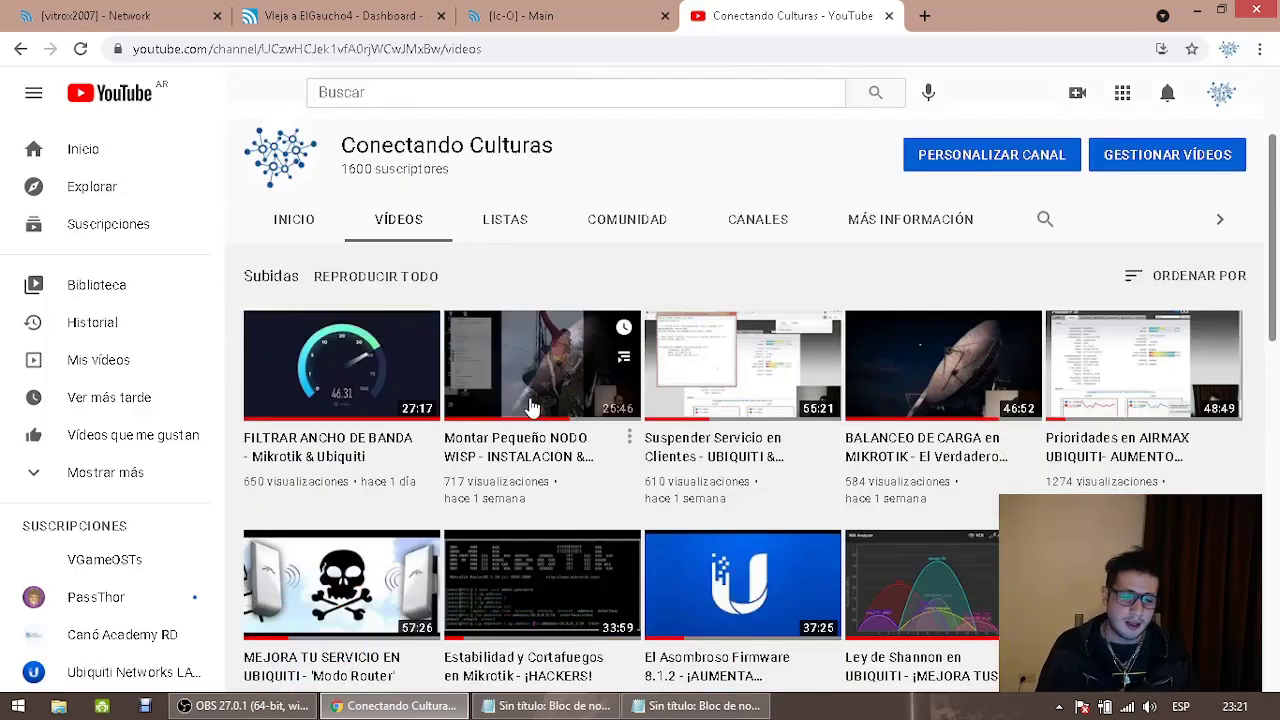
pyautogui.scroll(-3, 603, 420)
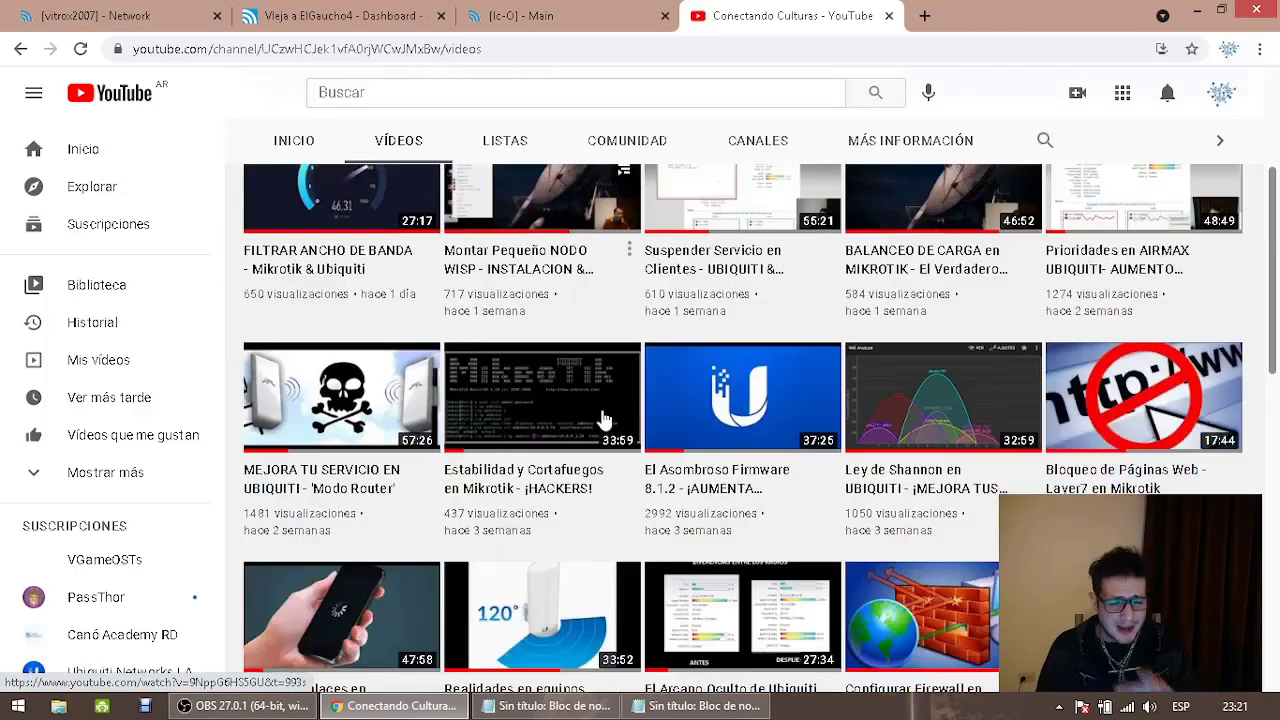
pyautogui.scroll(-2, 406, 487)
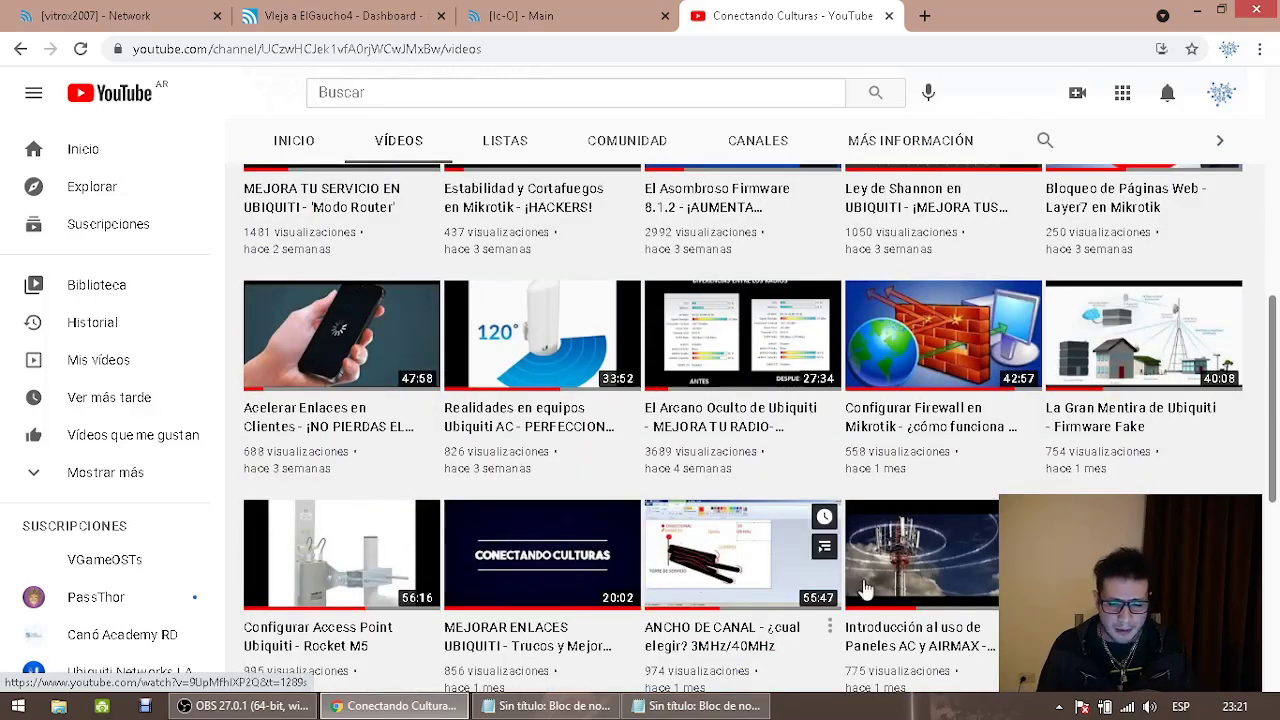
pyautogui.scroll(-2, 850, 578)
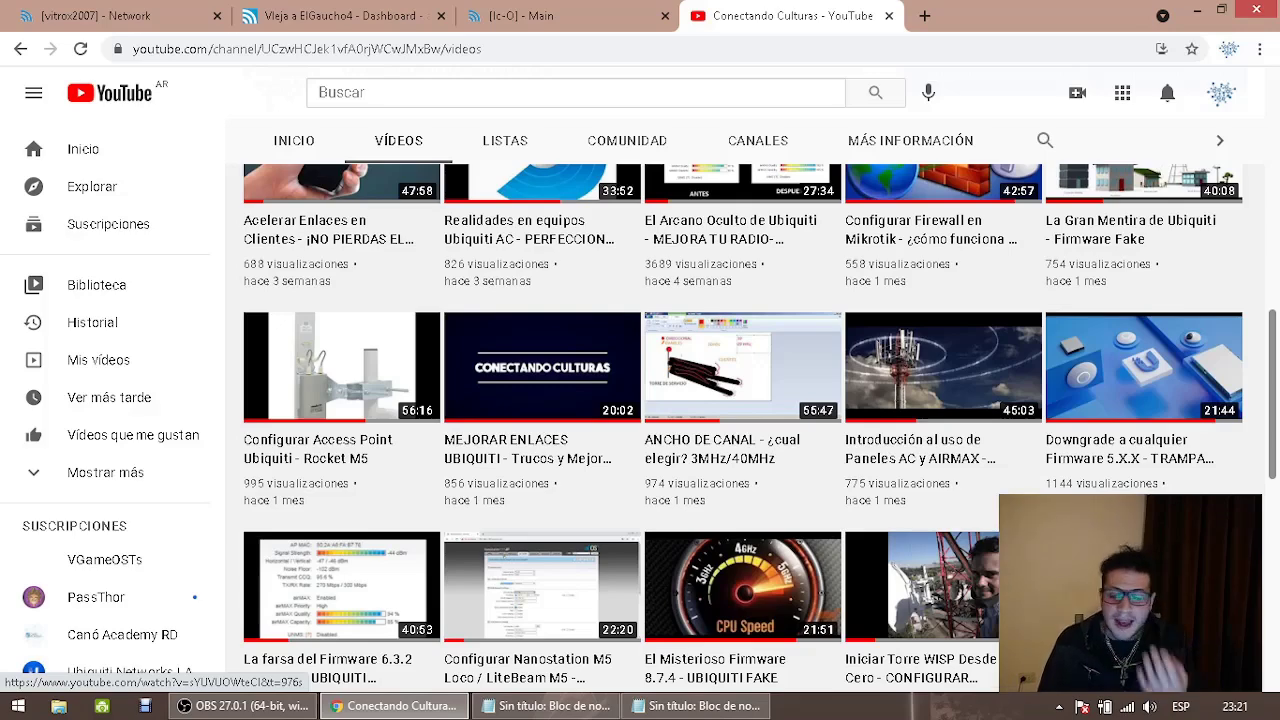
pyautogui.scroll(-3, 900, 580)
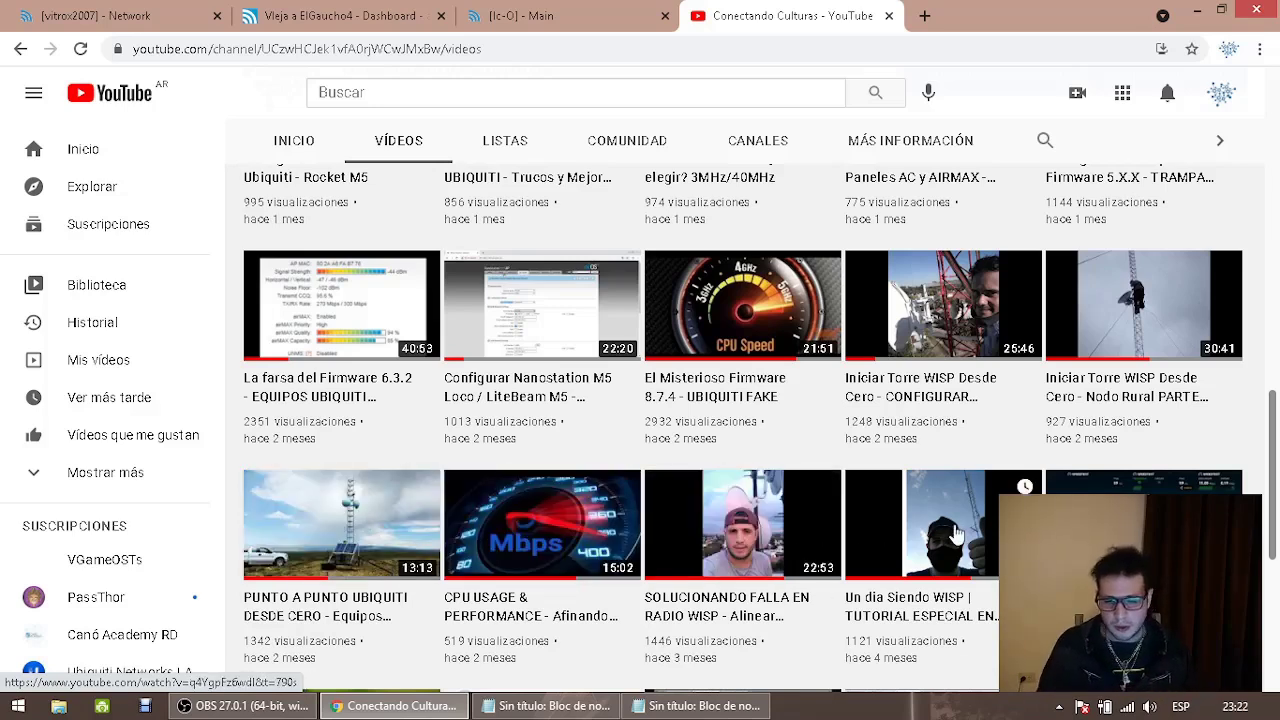
pyautogui.scroll(-4, 960, 538)
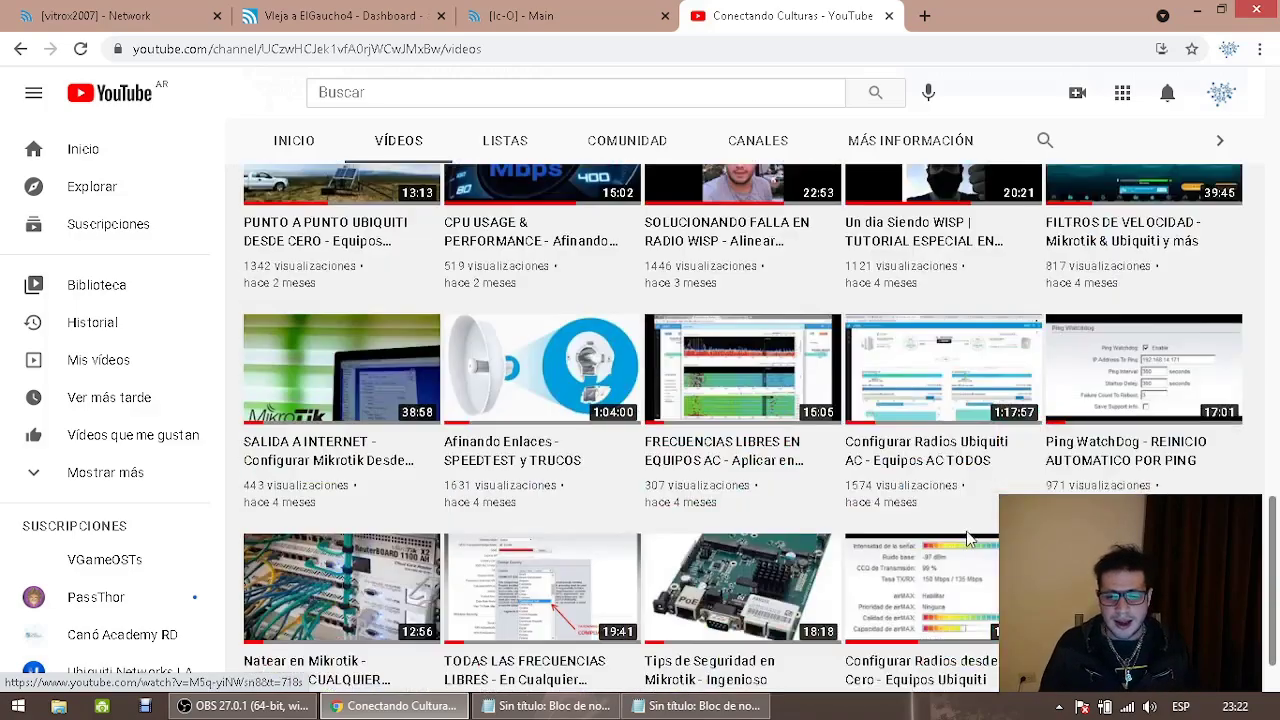
pyautogui.scroll(-1, 968, 540)
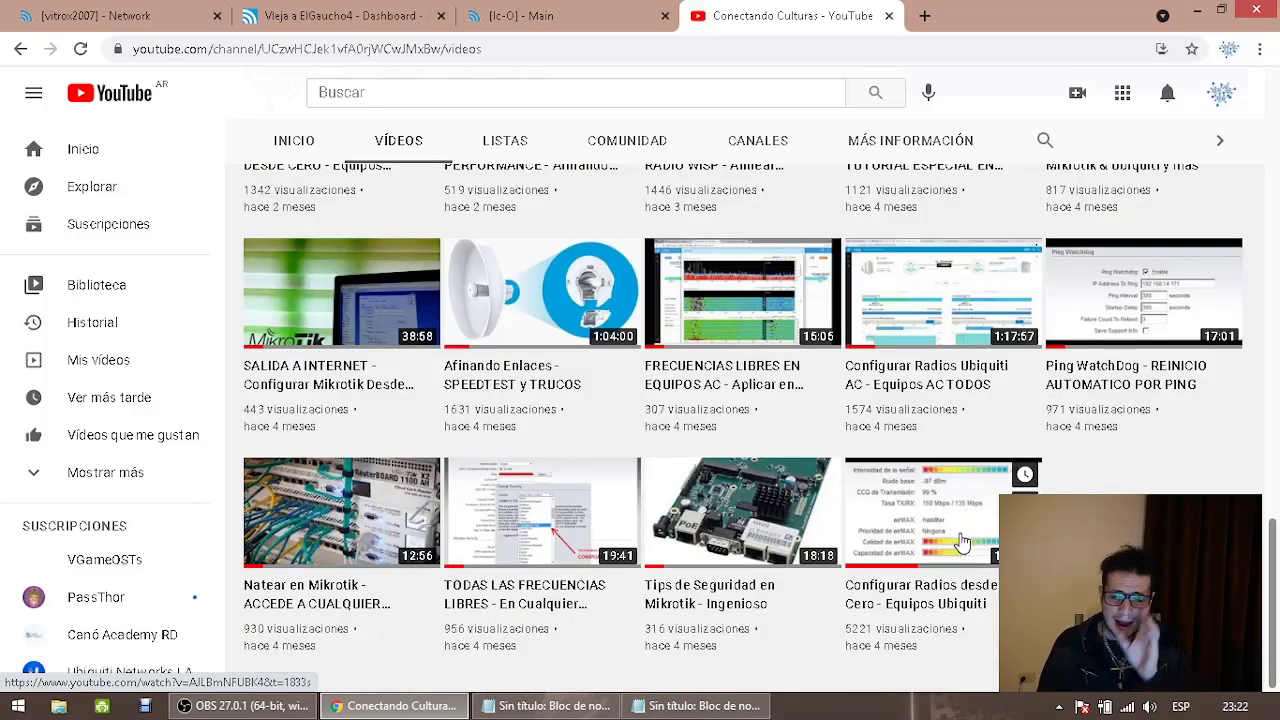
pyautogui.scroll(10, 960, 540)
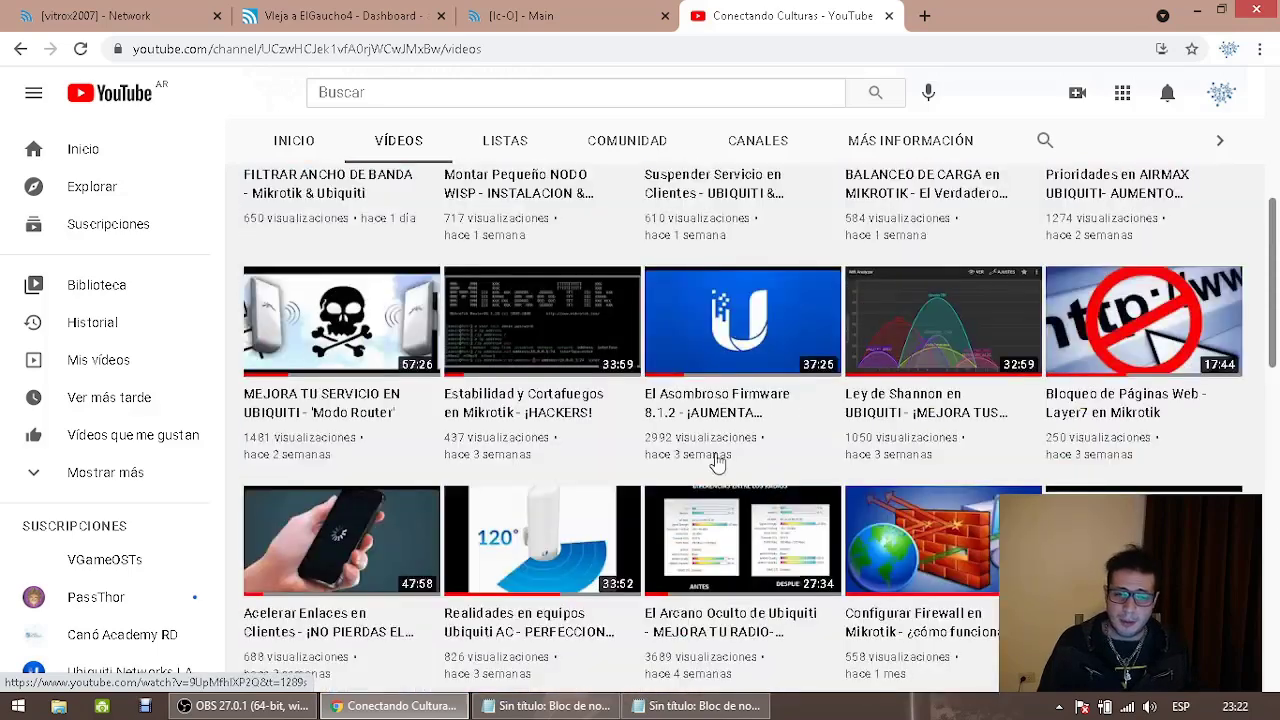
pyautogui.moveTo(520, 305)
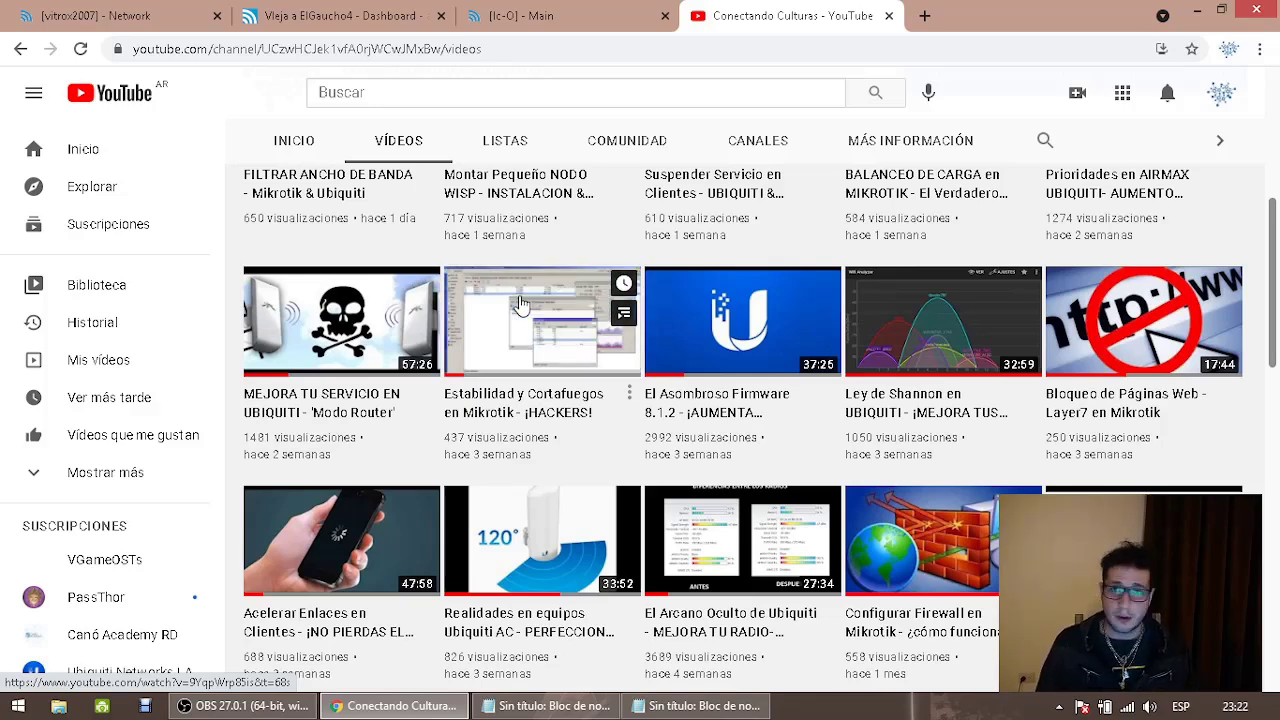
# Compare the station list with the Bridge/Router notes and link dashboard, then show the desktop
pyautogui.click(518, 12)
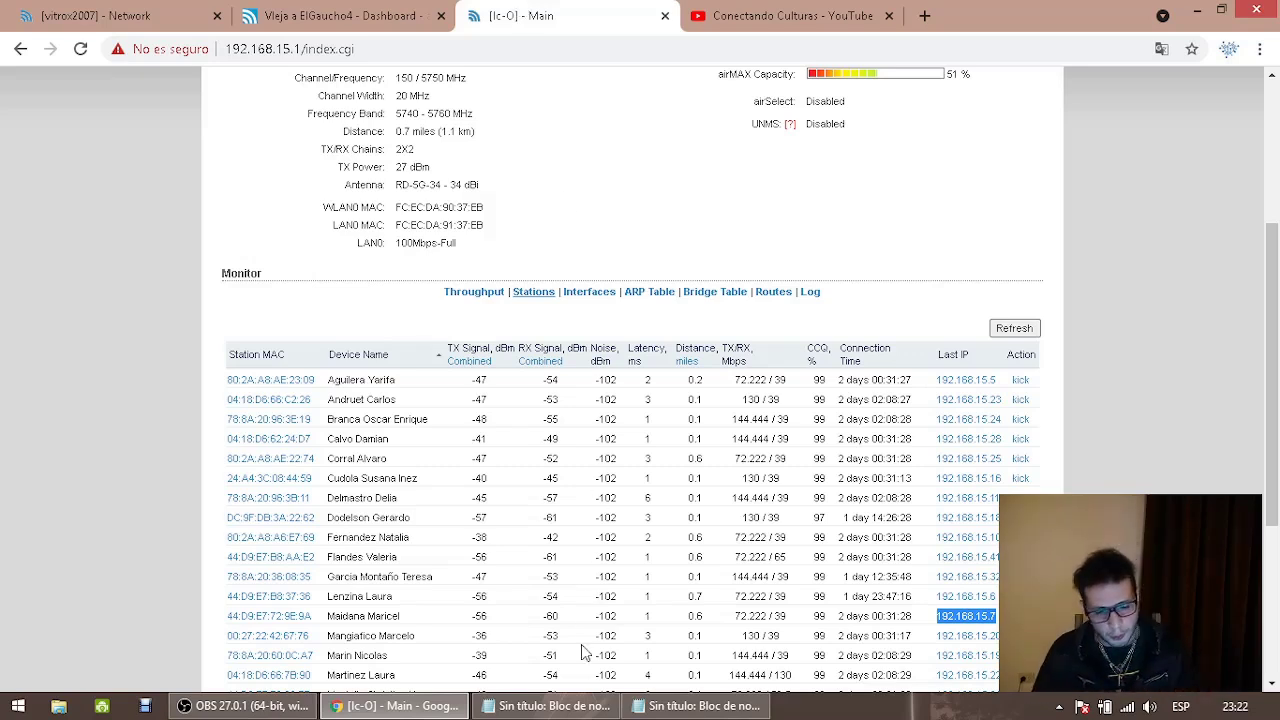
pyautogui.click(587, 708)
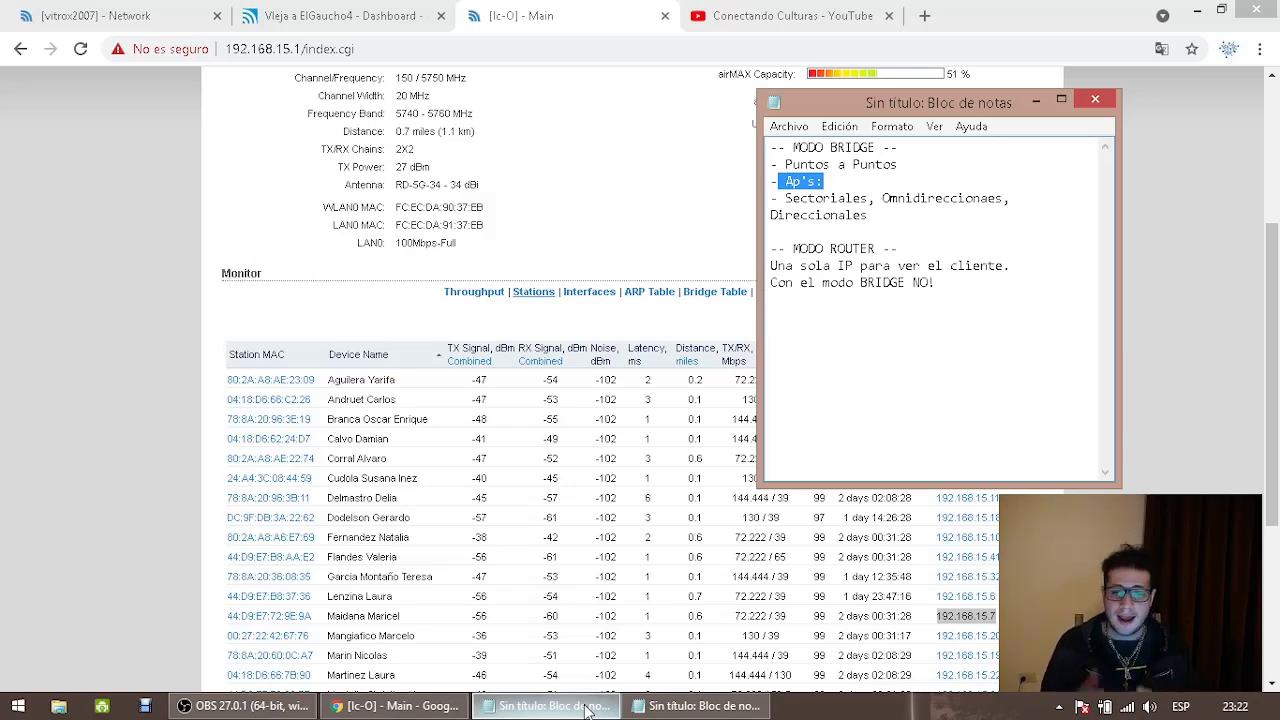
pyautogui.click(340, 18)
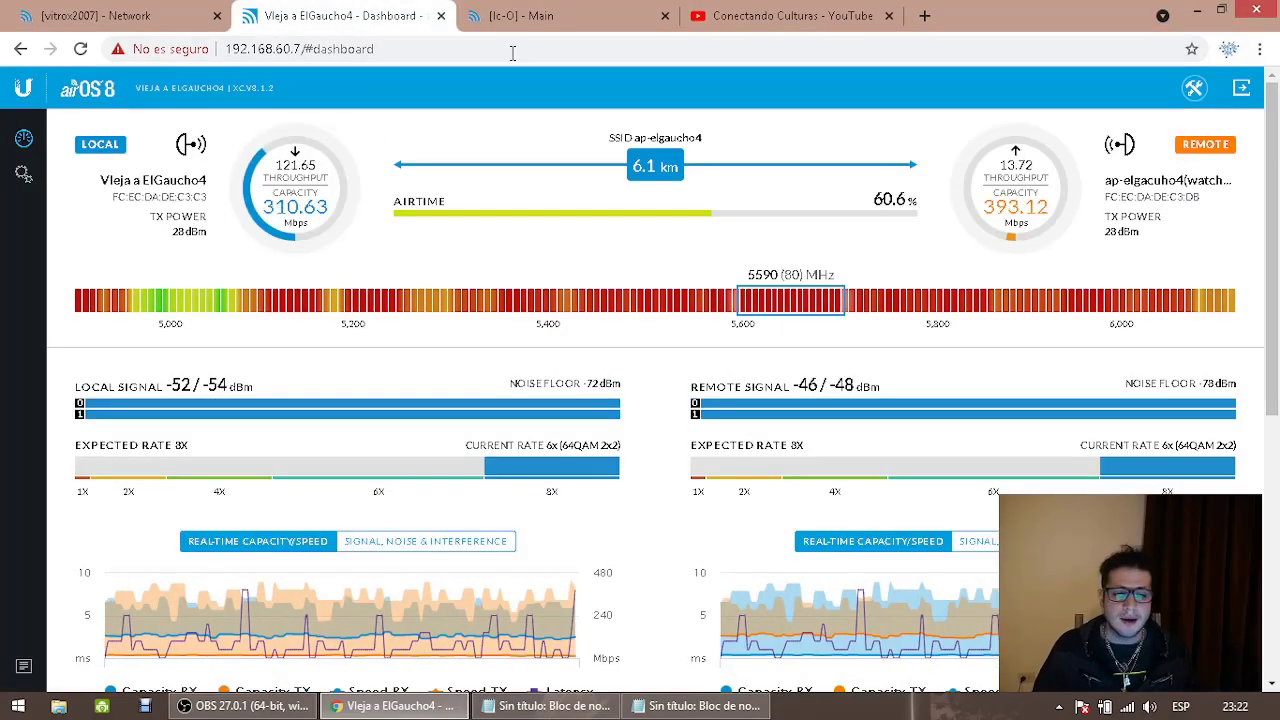
pyautogui.click(515, 16)
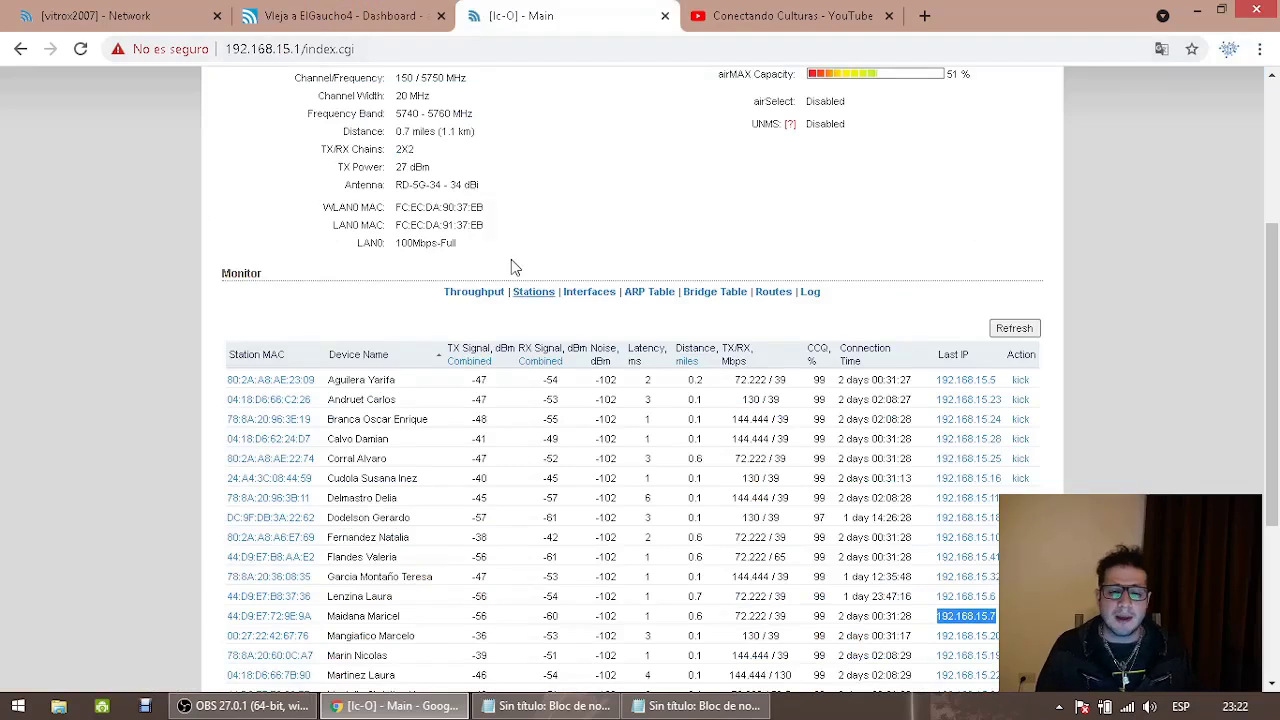
pyautogui.hotkey('alt', 'Tab')
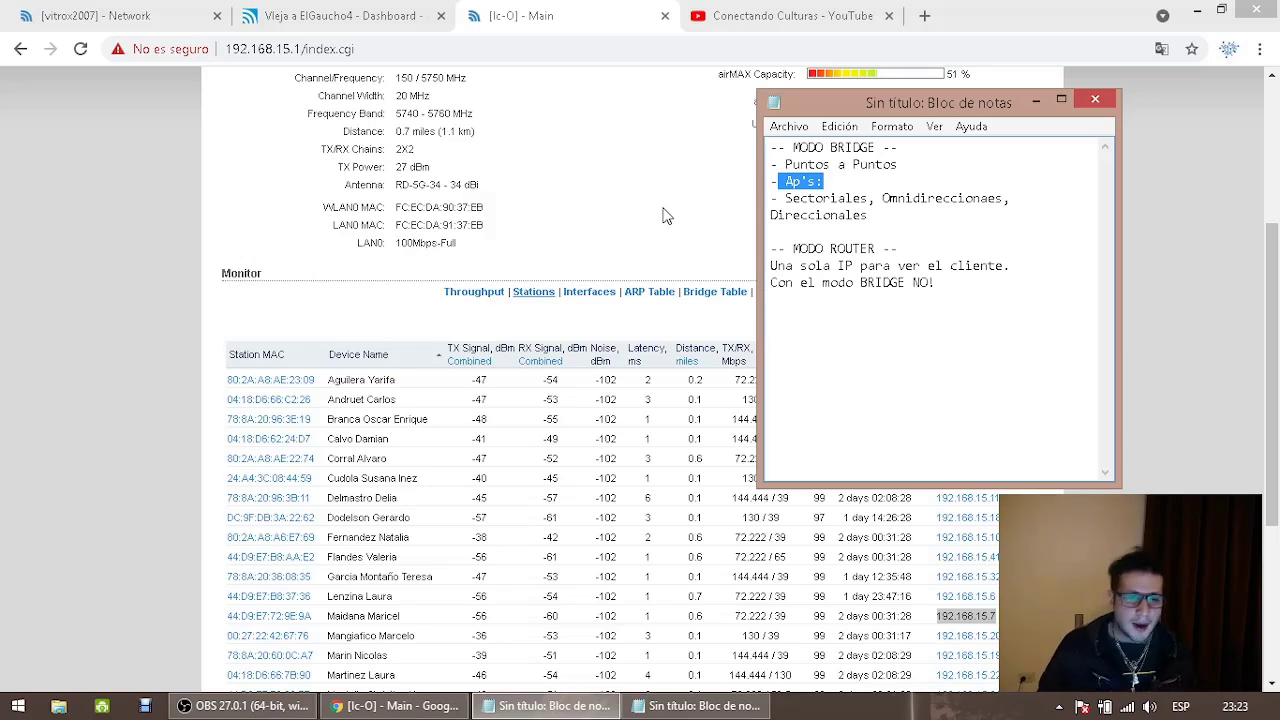
pyautogui.click(617, 229)
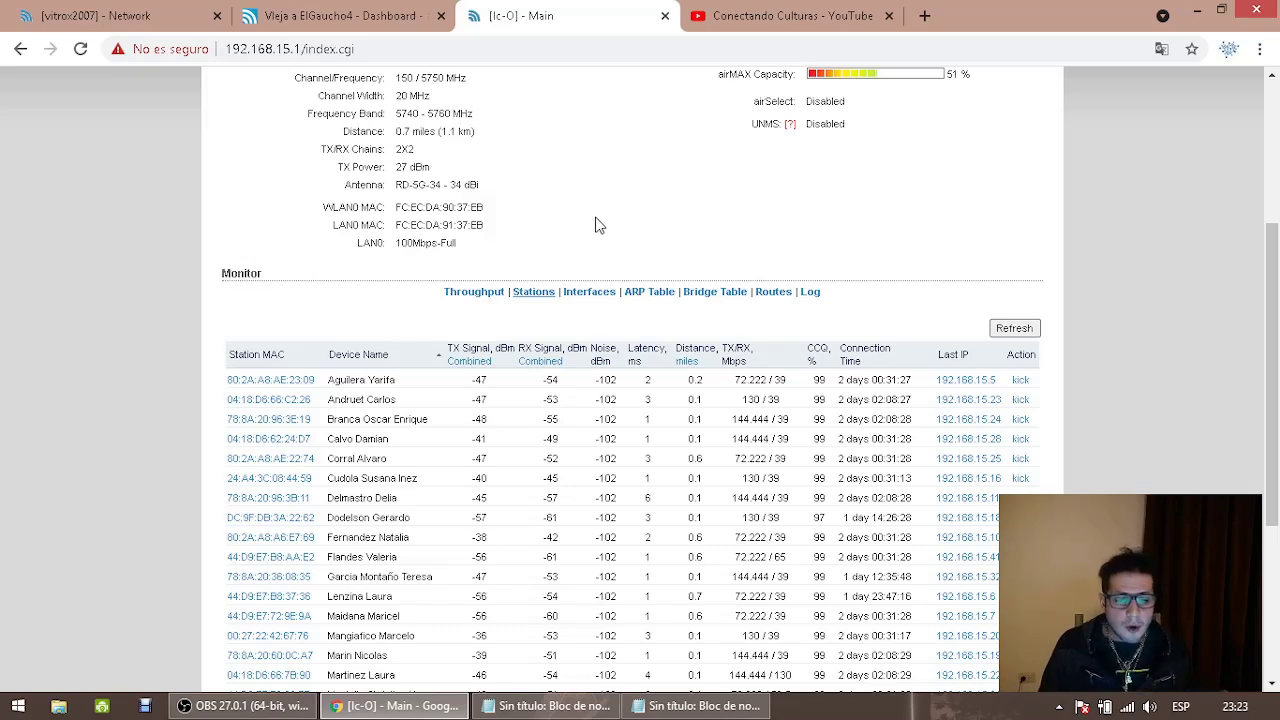
pyautogui.press('super+d')
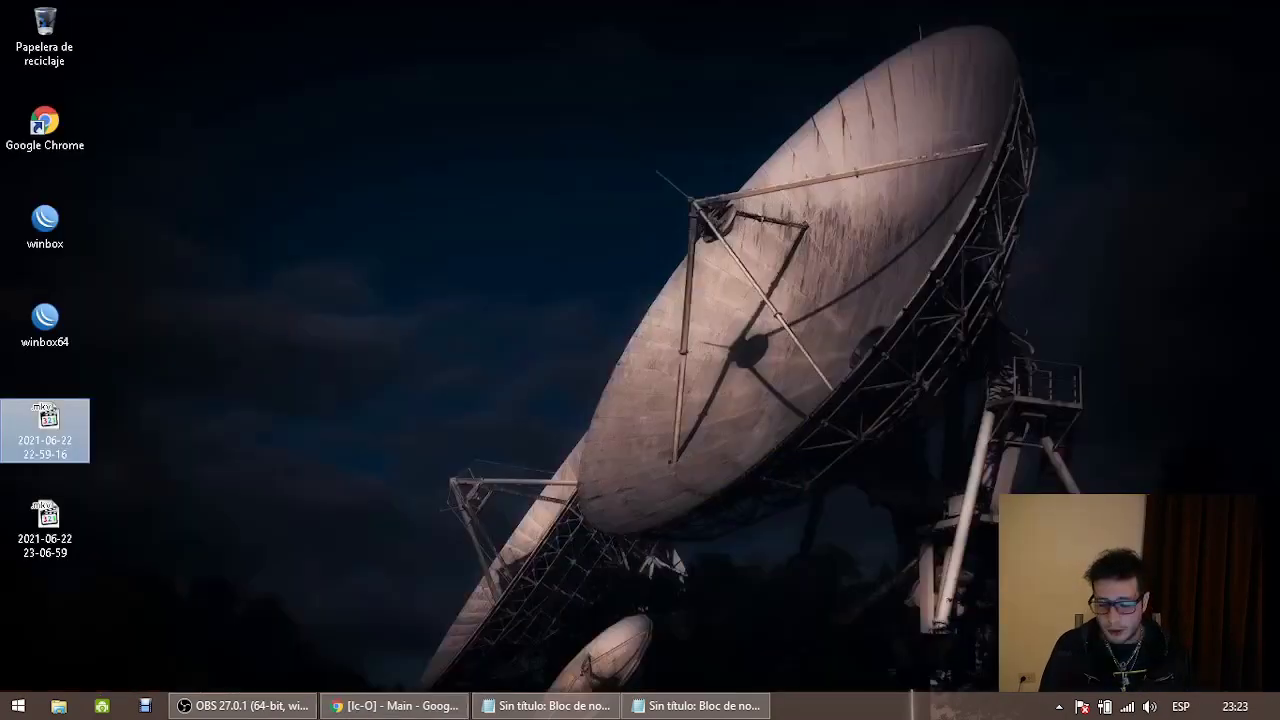
# Launch WinBox, connect to the saved LC router session, and maximise the window
pyautogui.click(28, 249)
pyautogui.doubleClick(28, 252)
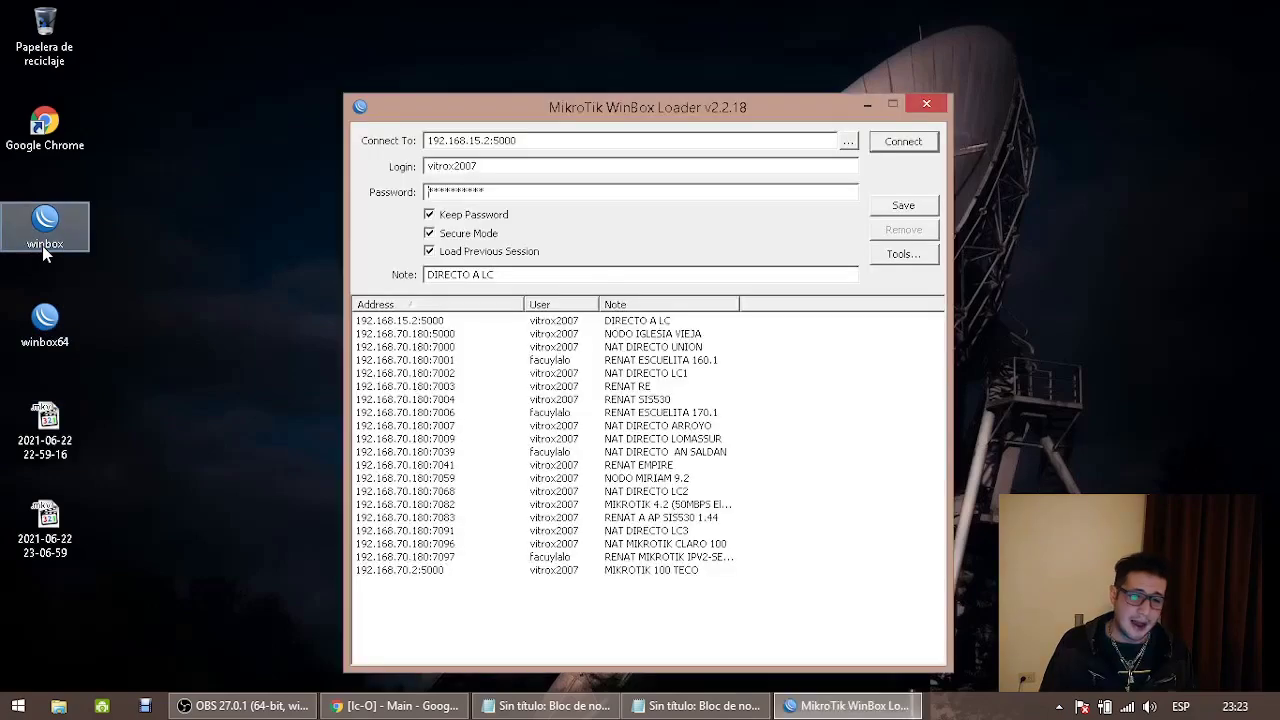
pyautogui.click(905, 150)
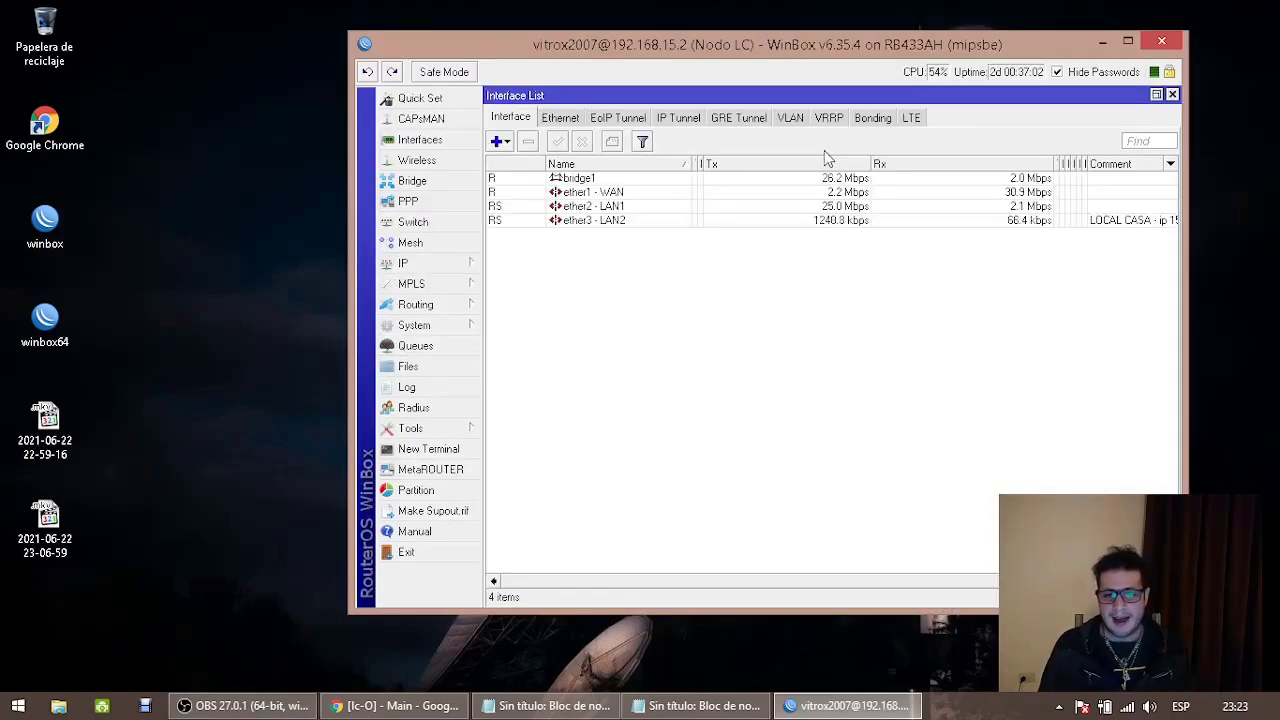
pyautogui.doubleClick(885, 50)
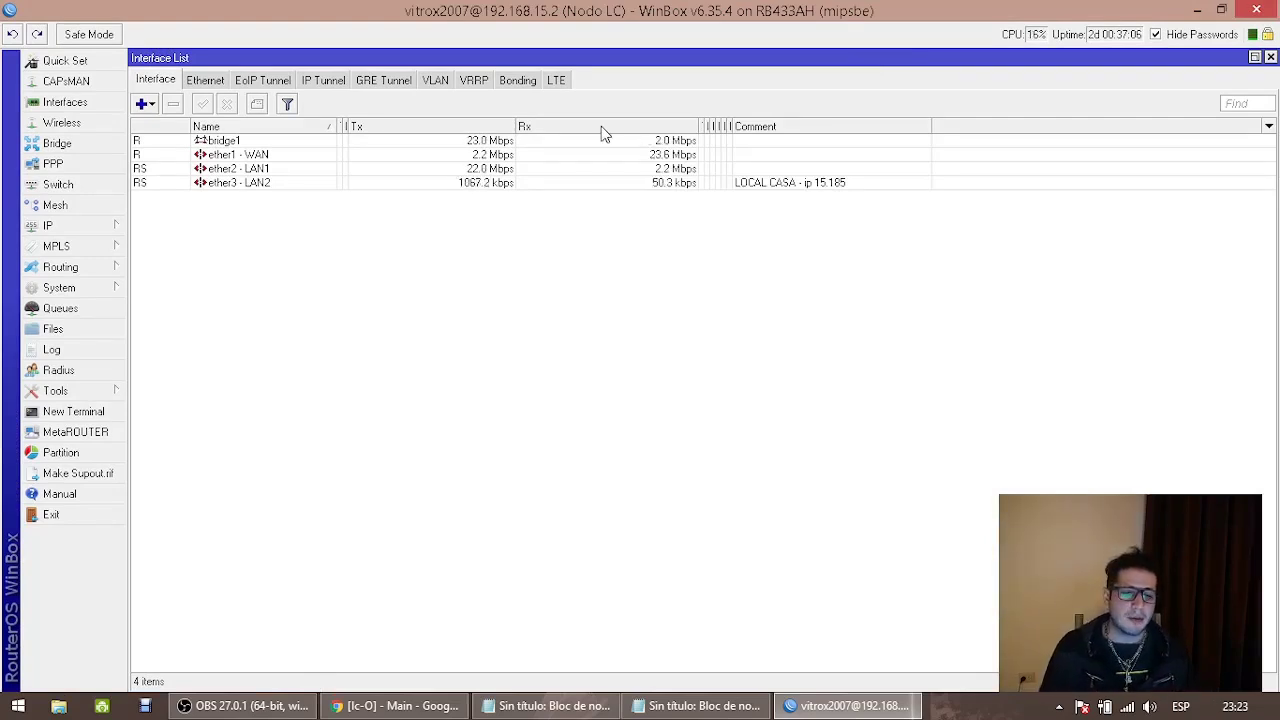
# Sort the Simple Queues by Target descending and select the top queue, 192.168.15.185
pyautogui.click(79, 310)
pyautogui.click(805, 127)
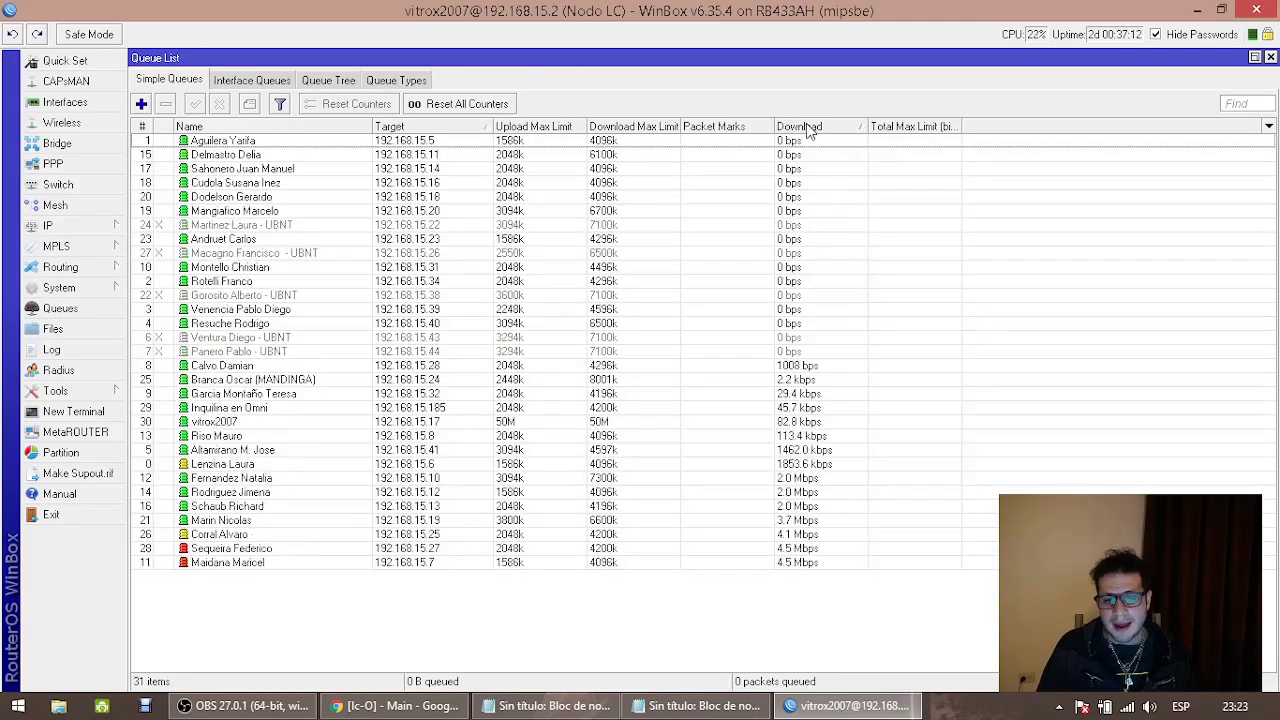
pyautogui.click(808, 128)
pyautogui.click(452, 127)
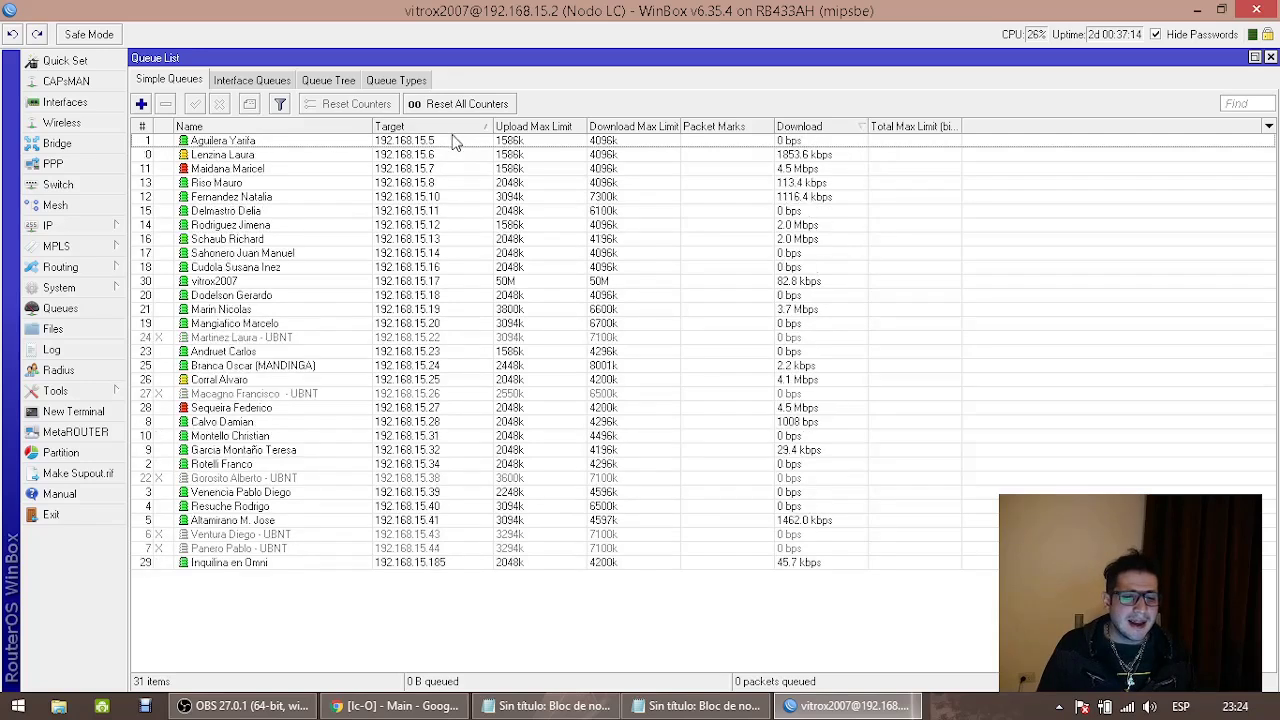
pyautogui.click(455, 141)
pyautogui.press('Down')
pyautogui.press('Down')
pyautogui.press('Down')
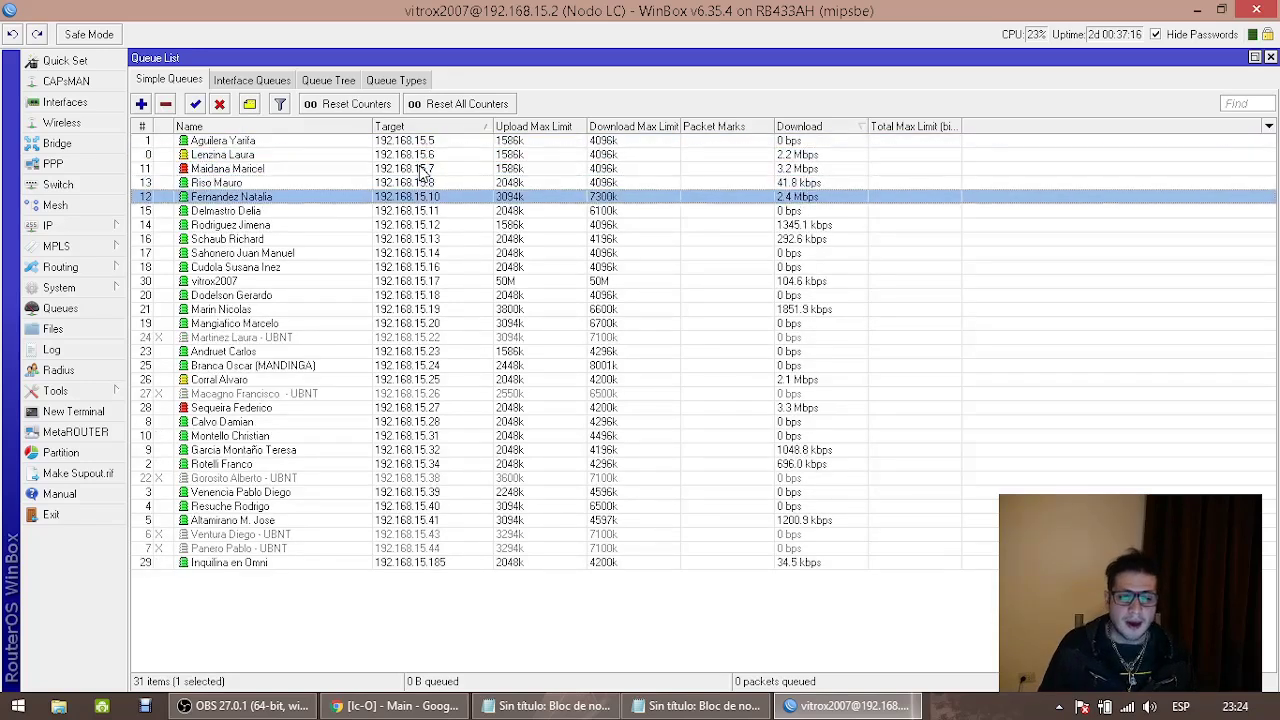
pyautogui.press('Down')
pyautogui.press('Down')
pyautogui.press('Down')
pyautogui.press('Down')
pyautogui.press('Down')
pyautogui.press('Down')
pyautogui.press('Down')
pyautogui.press('Down')
pyautogui.press('Down')
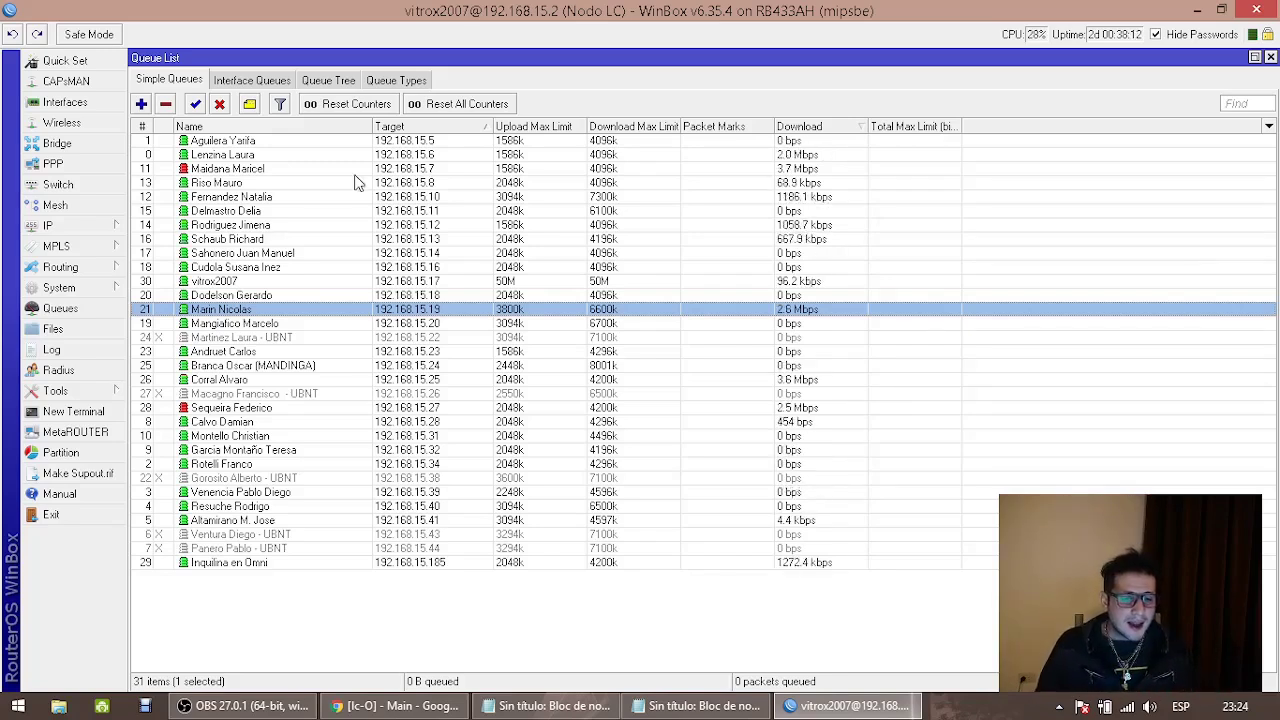
pyautogui.click(445, 130)
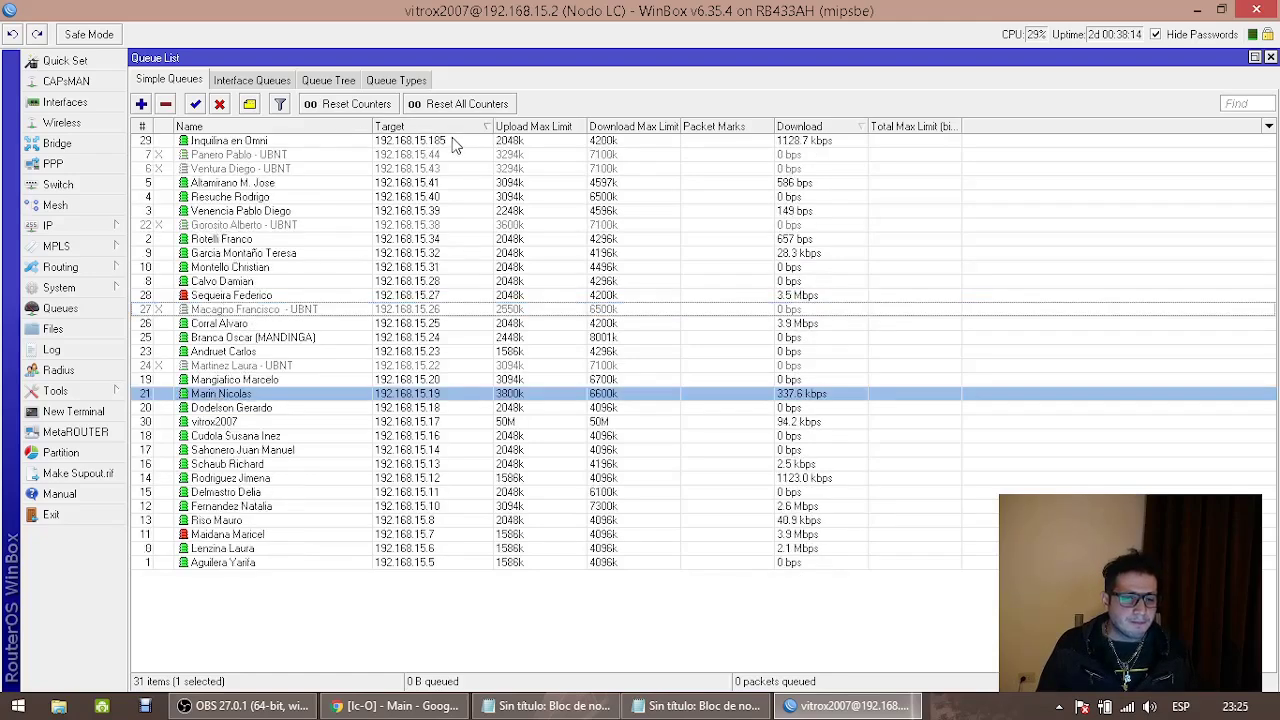
pyautogui.click(449, 142)
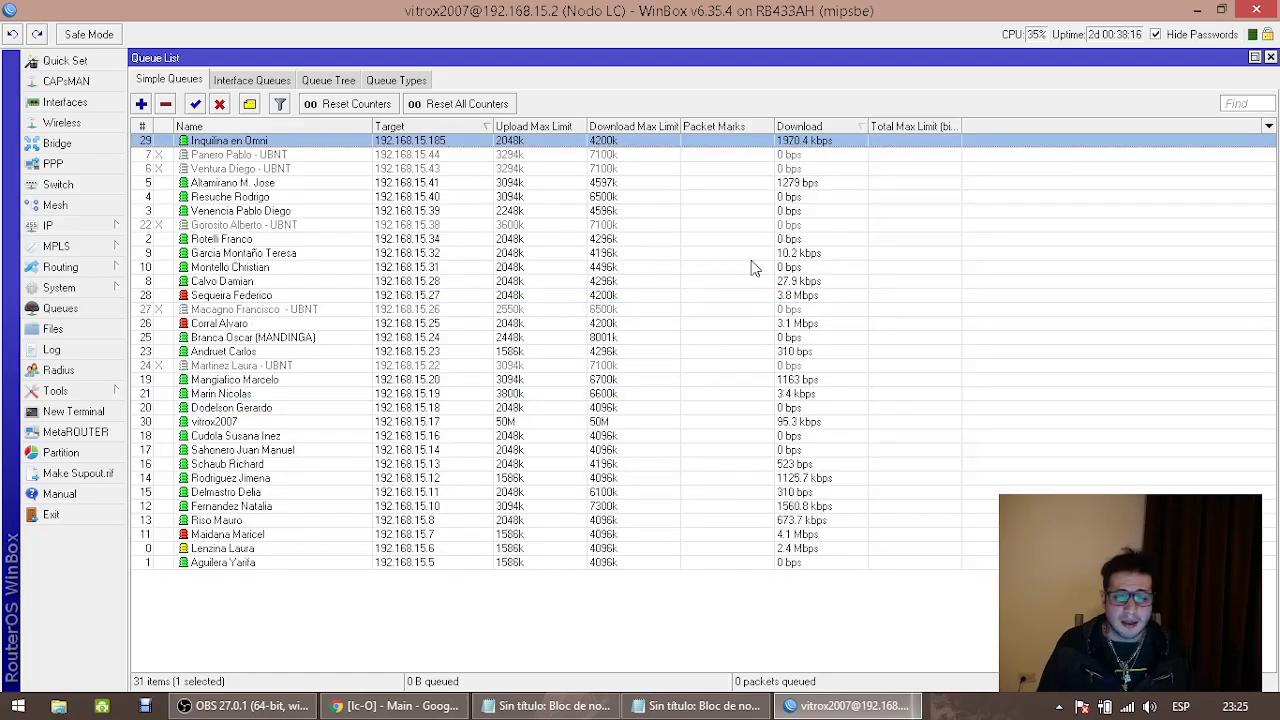
# Open the 192.168.15.32 client queue and view its live Traffic graphs
pyautogui.doubleClick(755, 254)
pyautogui.click(607, 249)
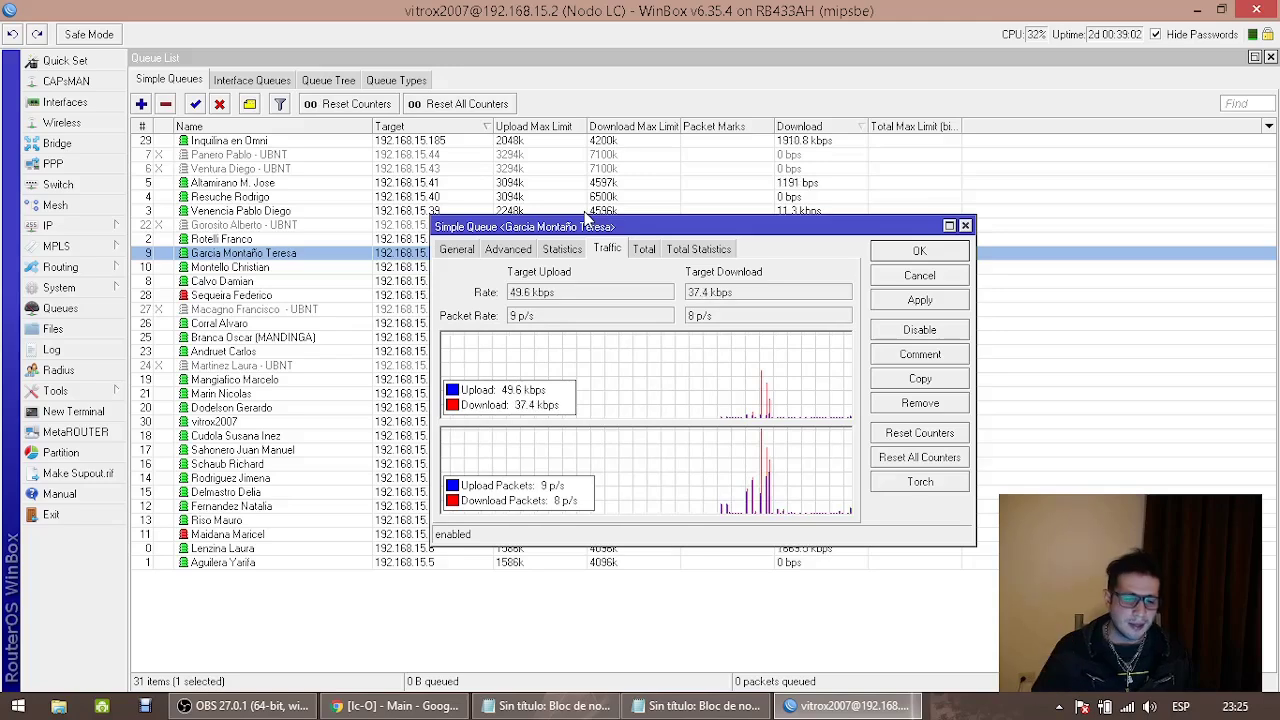
# From the NanoStation network page, run 'ping 192.168.2.20 -t' in Command Prompt, then return to Chrome
pyautogui.click(398, 700)
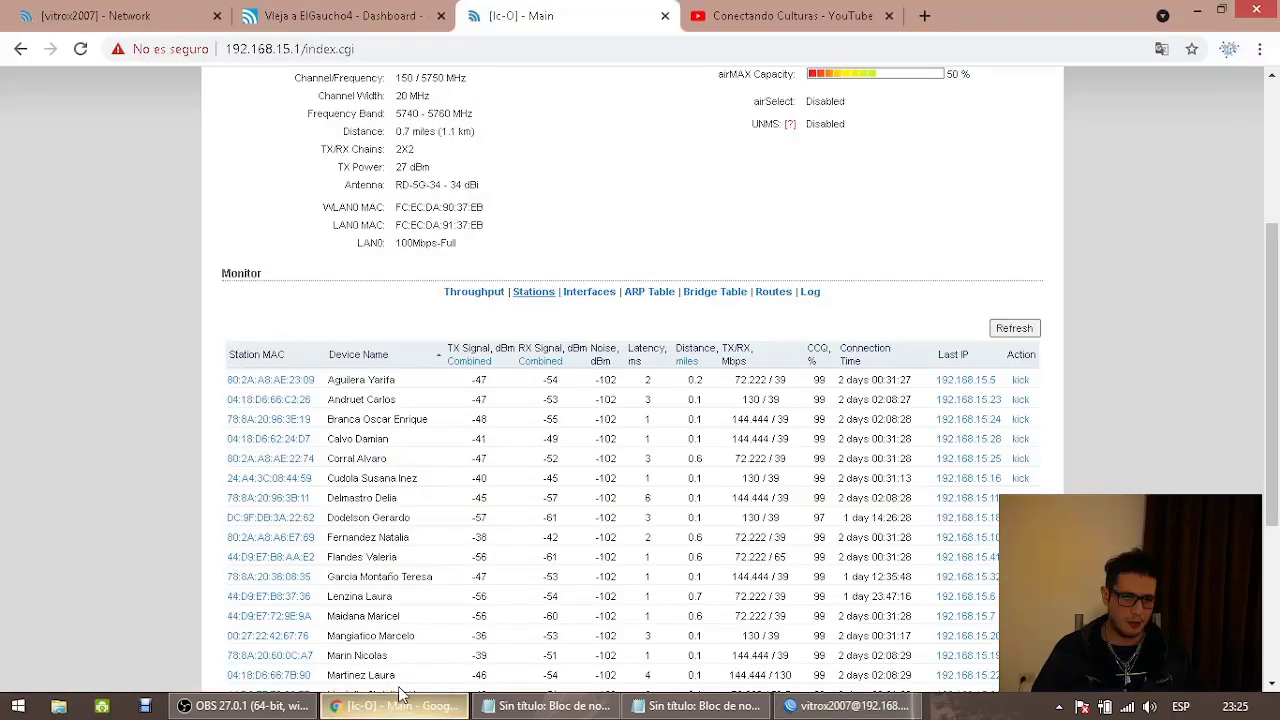
pyautogui.click(141, 12)
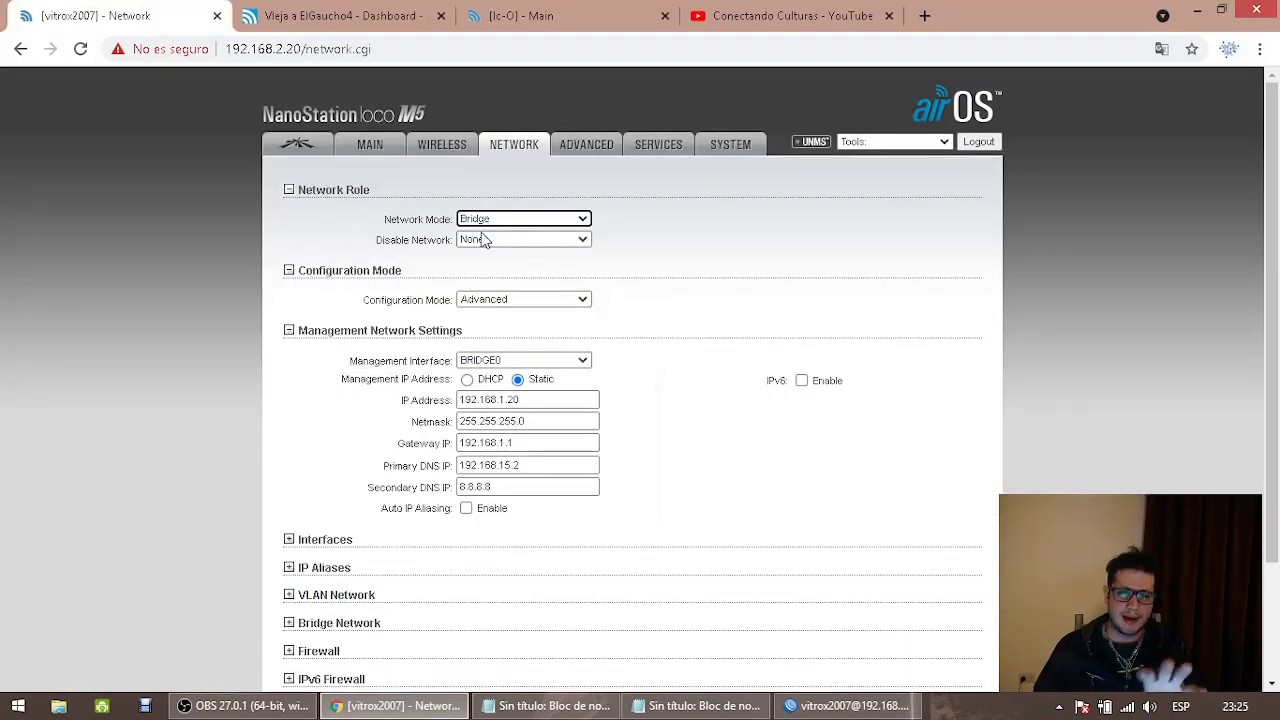
pyautogui.press('super+r')
pyautogui.press('Return')
pyautogui.write('ping 192.')
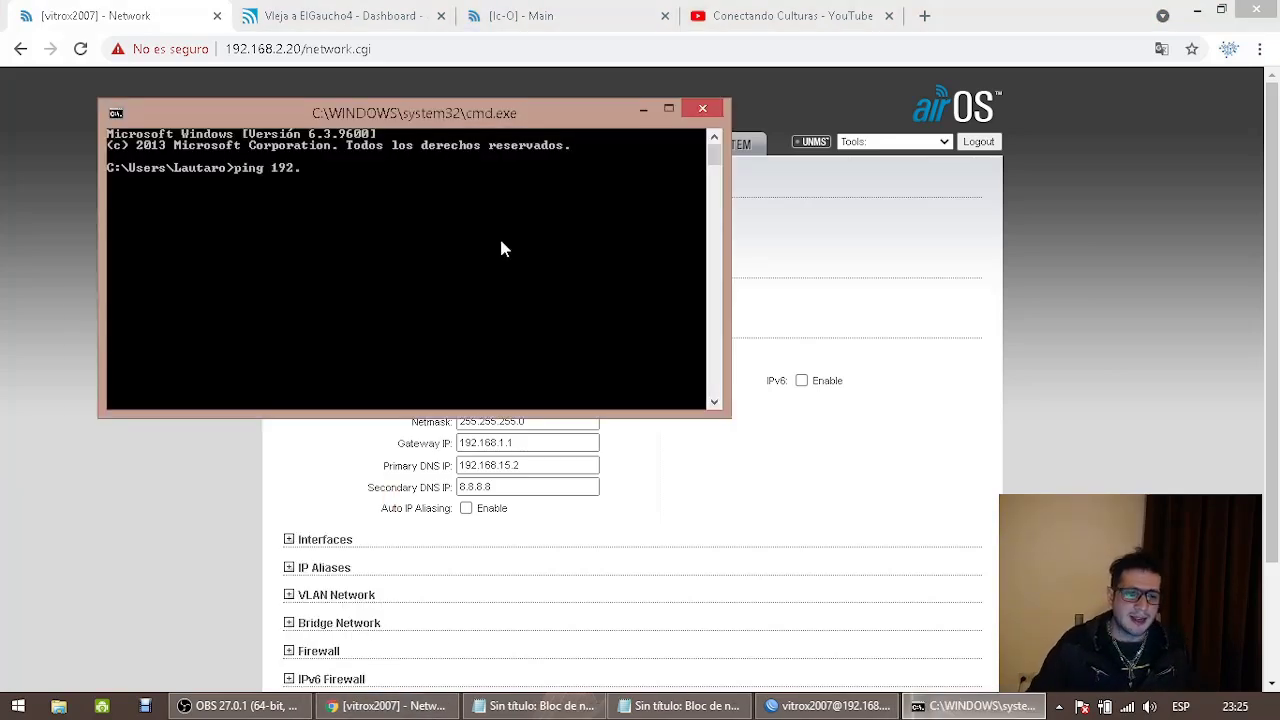
pyautogui.write('168.2.20 -t')
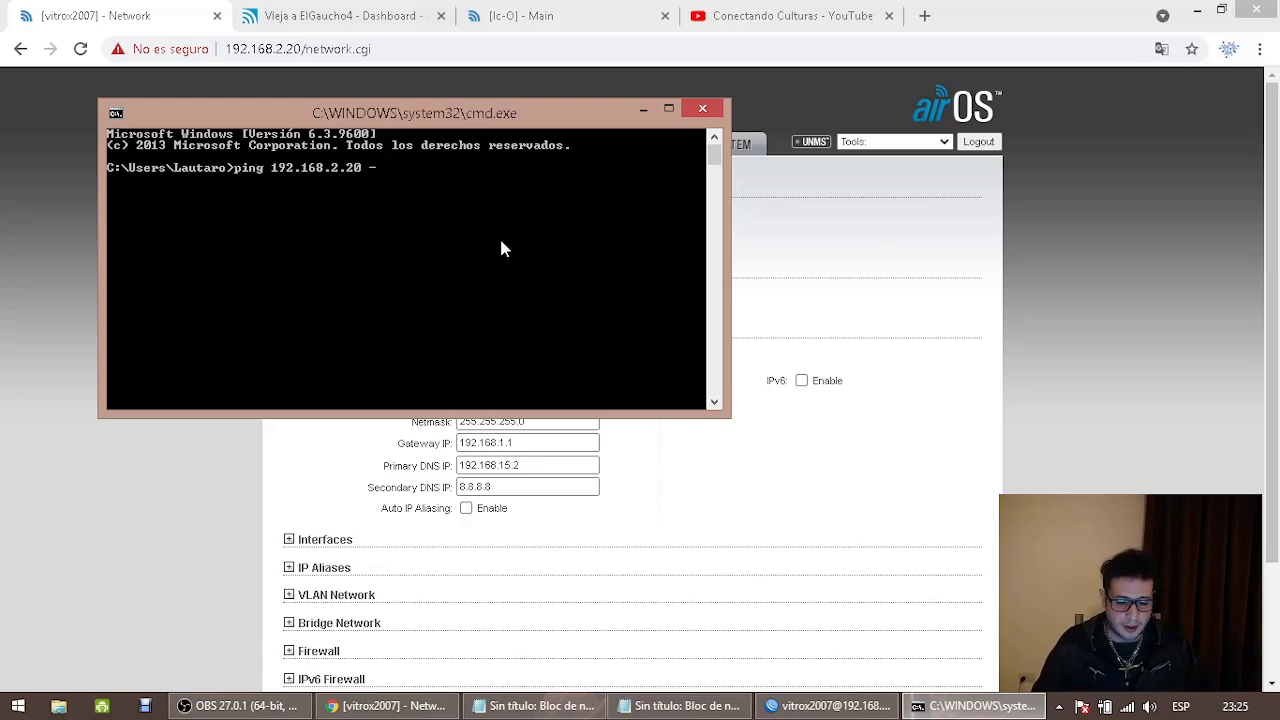
pyautogui.press('Return')
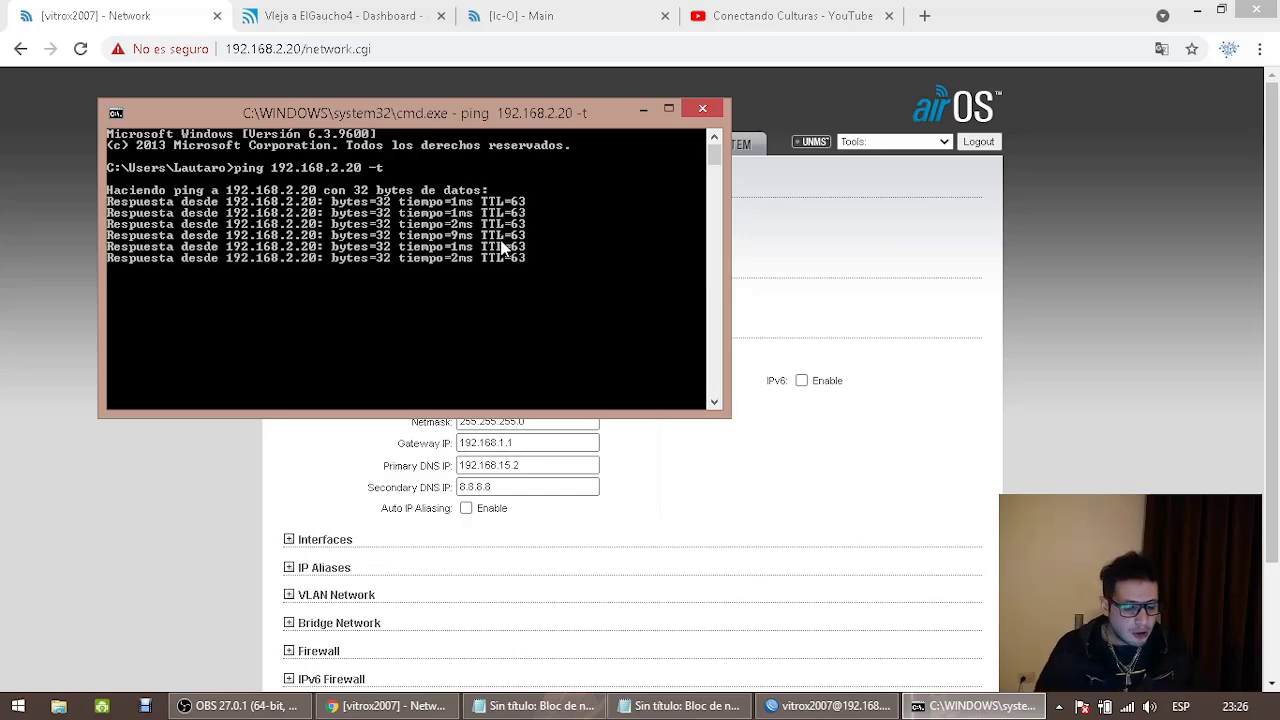
pyautogui.hotkey('alt', 'Tab')
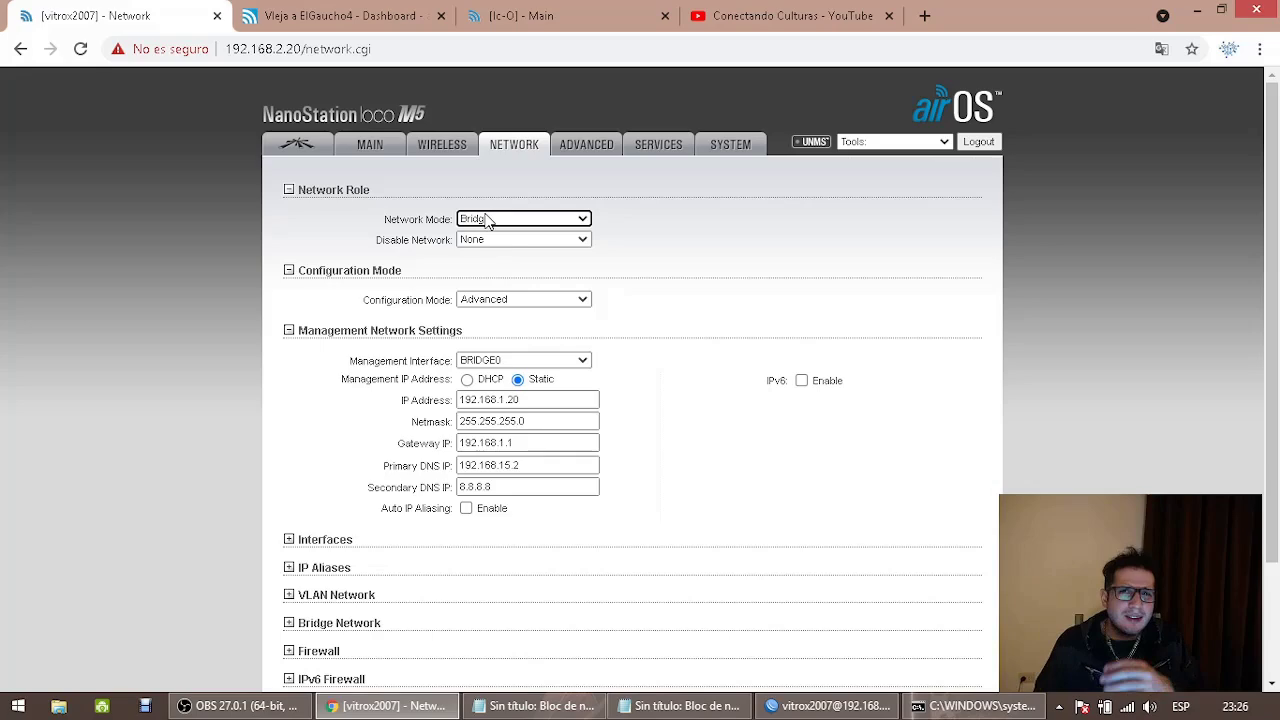
# Launch WinBox Loader, select the saved NAT DIRECTO LC2 session, then show the desktop
pyautogui.press('super+d')
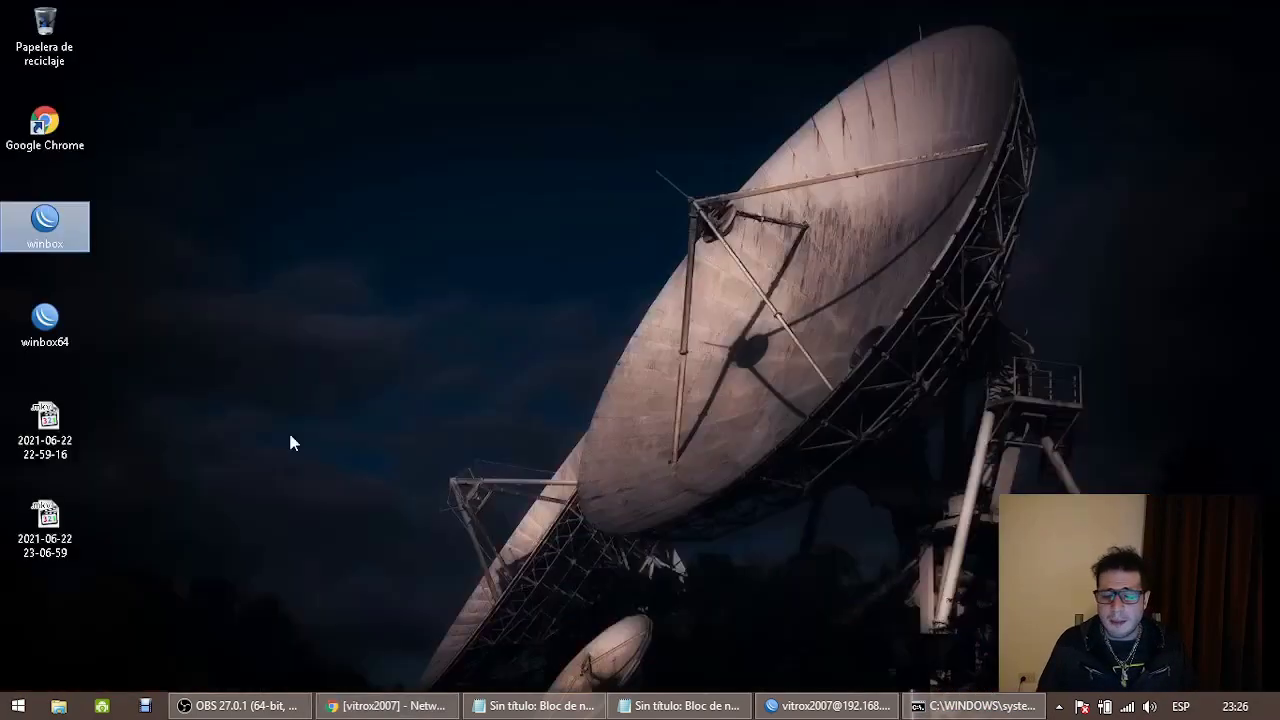
pyautogui.doubleClick(45, 225)
pyautogui.click(537, 388)
pyautogui.click(541, 414)
pyautogui.click(554, 489)
pyautogui.moveTo(365, 710)
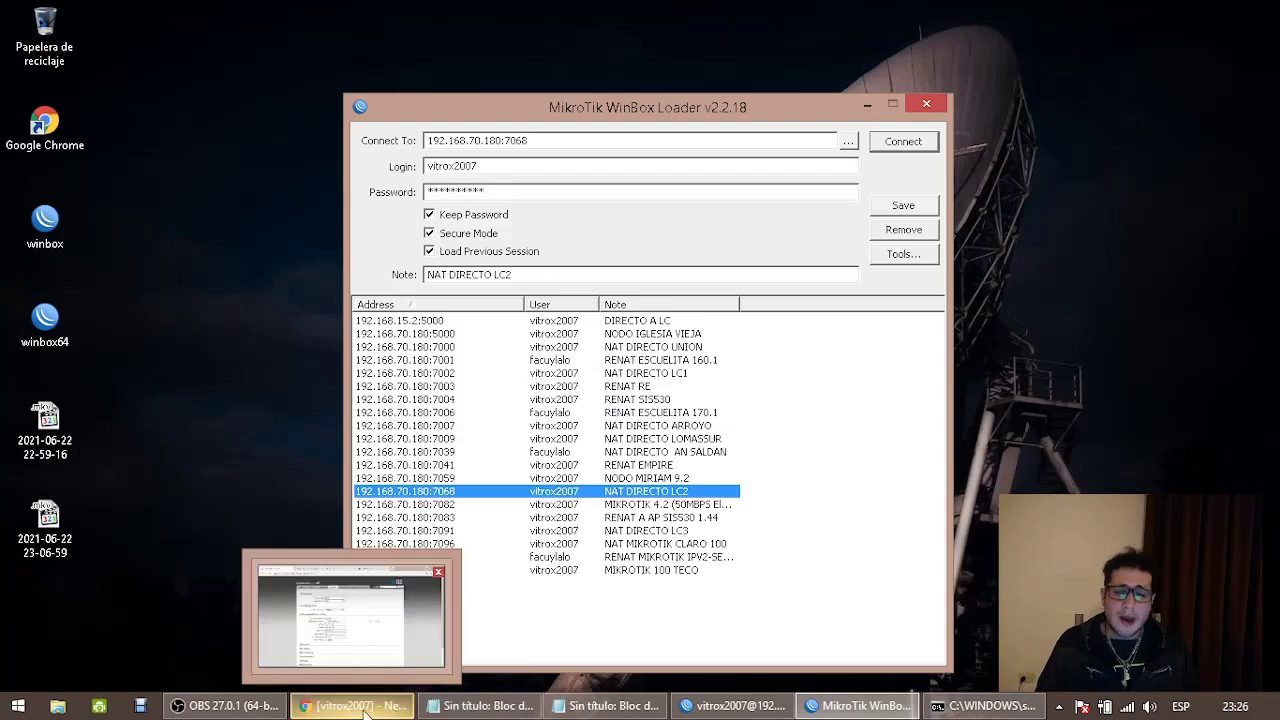
pyautogui.press('super+d')
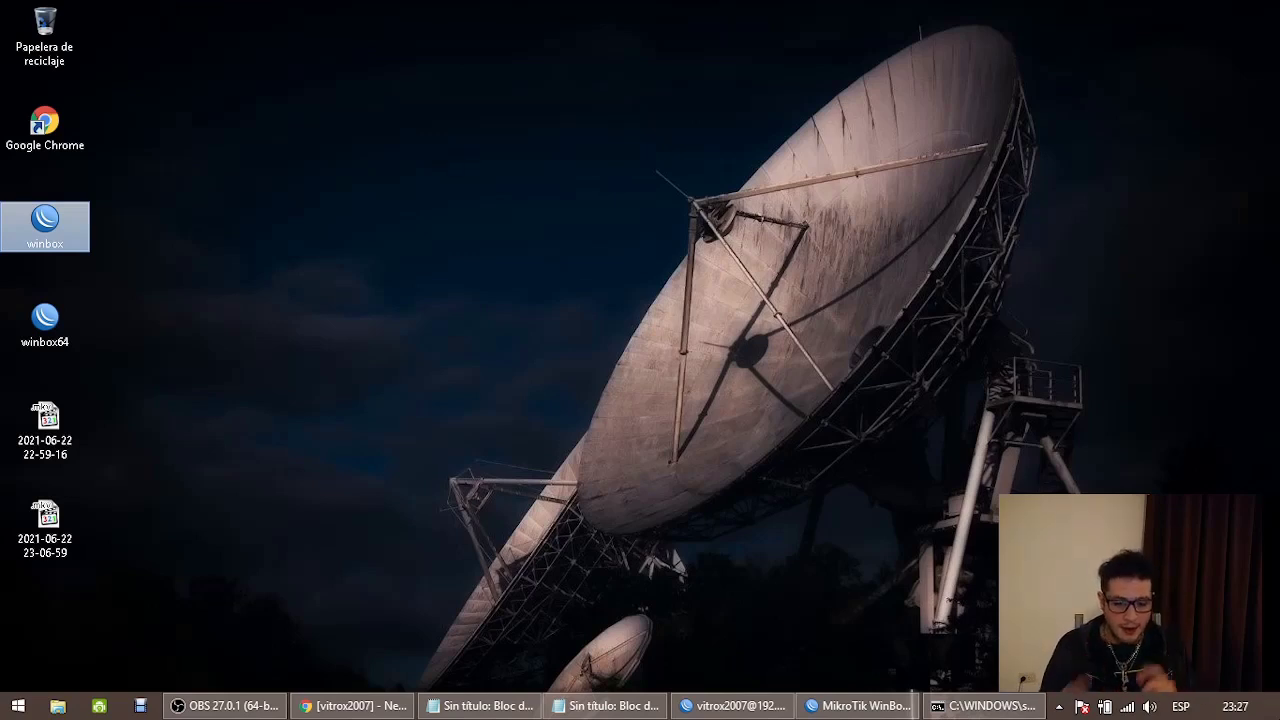
# Bring up the Notepad client IP list (60.8–60.13) and select its text, then switch to the bridge/router notes
pyautogui.click(236, 704)
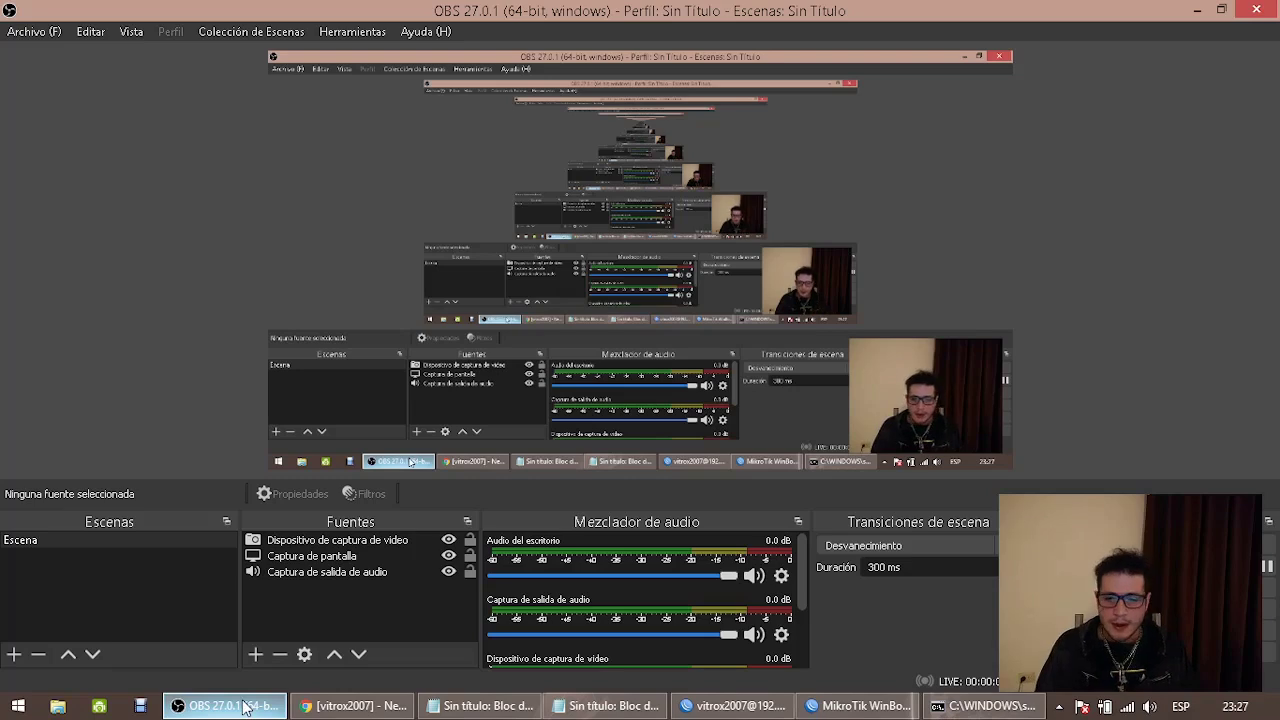
pyautogui.click(244, 706)
pyautogui.click(516, 708)
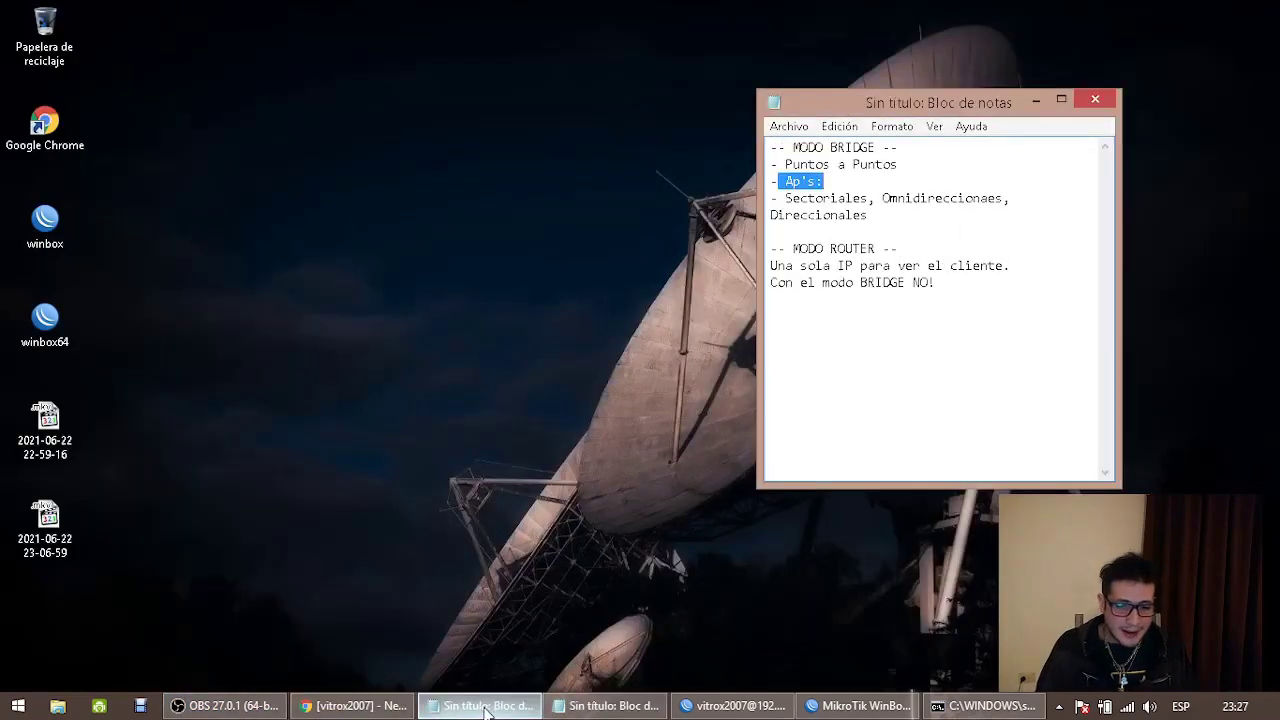
pyautogui.click(590, 706)
pyautogui.click(894, 288)
pyautogui.moveTo(894, 288); pyautogui.dragTo(768, 145)
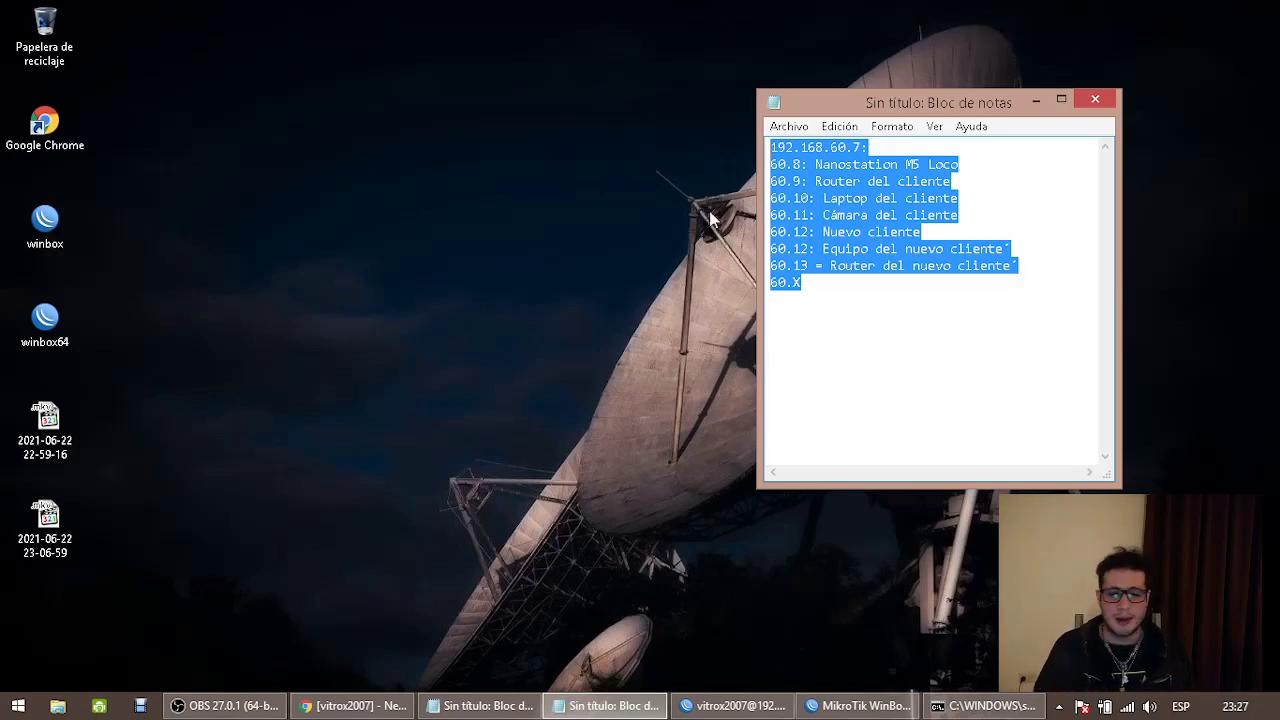
pyautogui.click(962, 314)
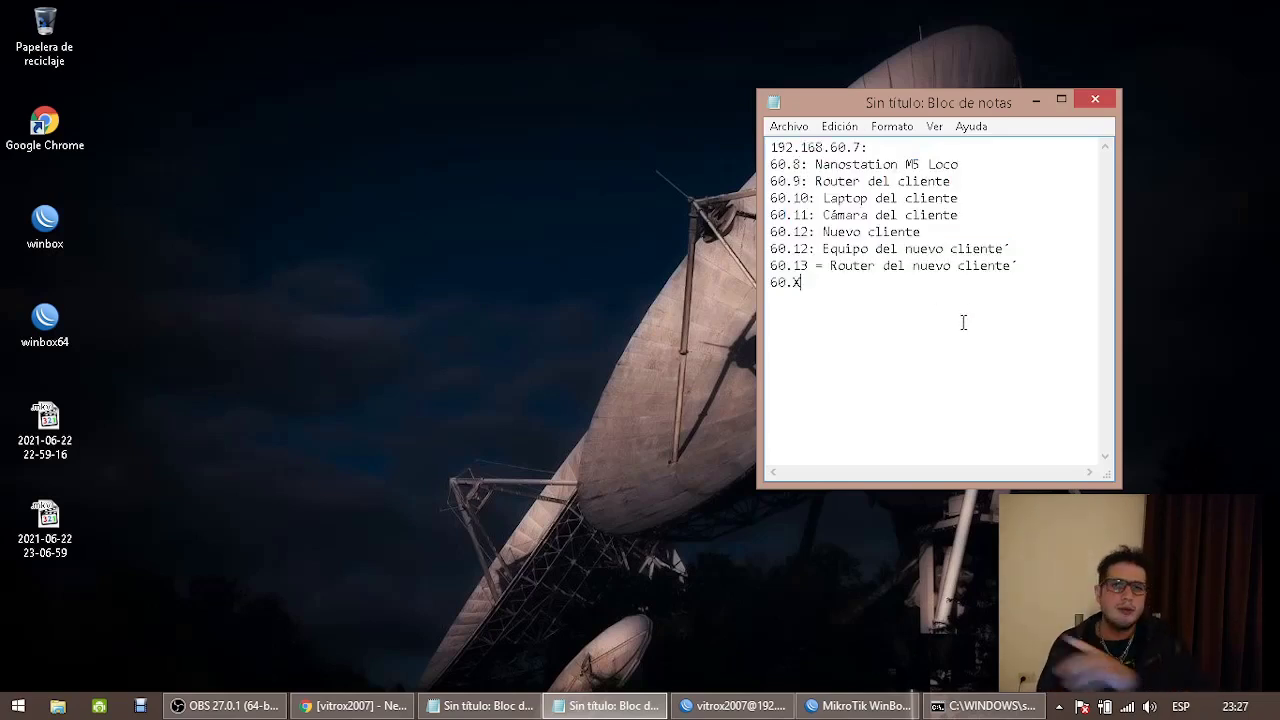
pyautogui.click(490, 705)
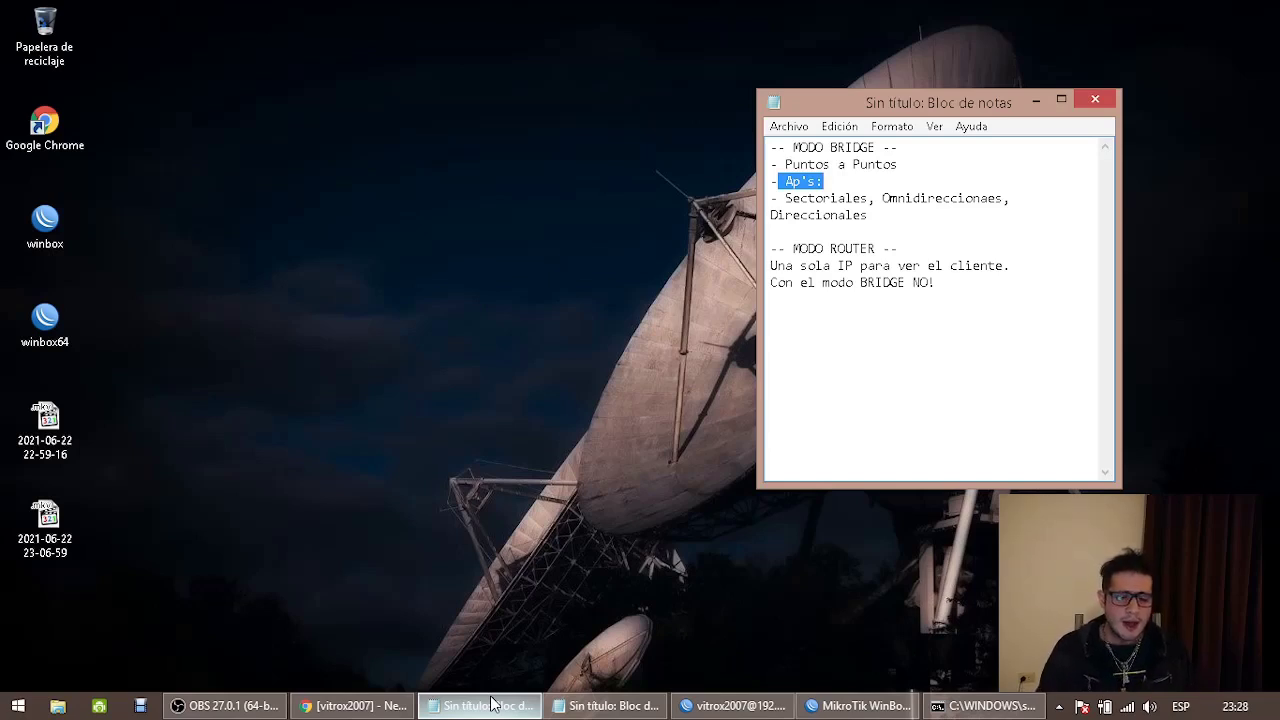
# Scroll through the Conectando Culturas channel's Videos tab, then bring back the Notepad address notes
pyautogui.click(348, 705)
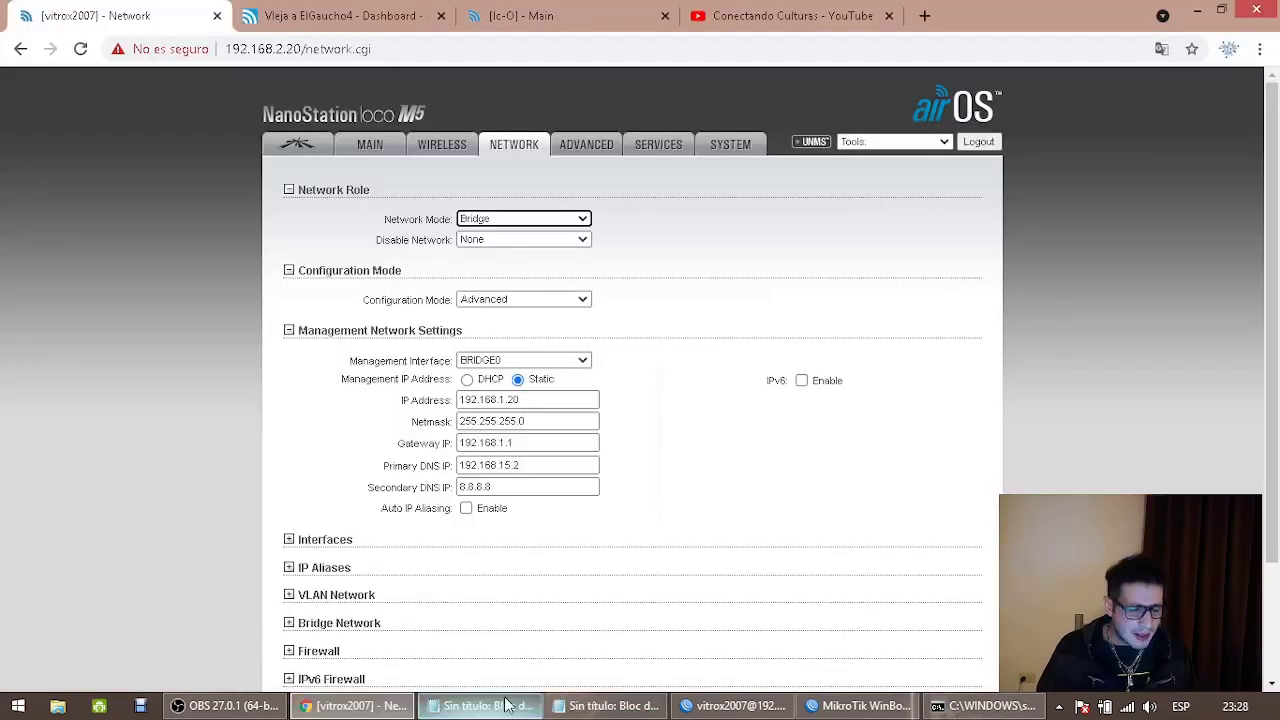
pyautogui.click(816, 20)
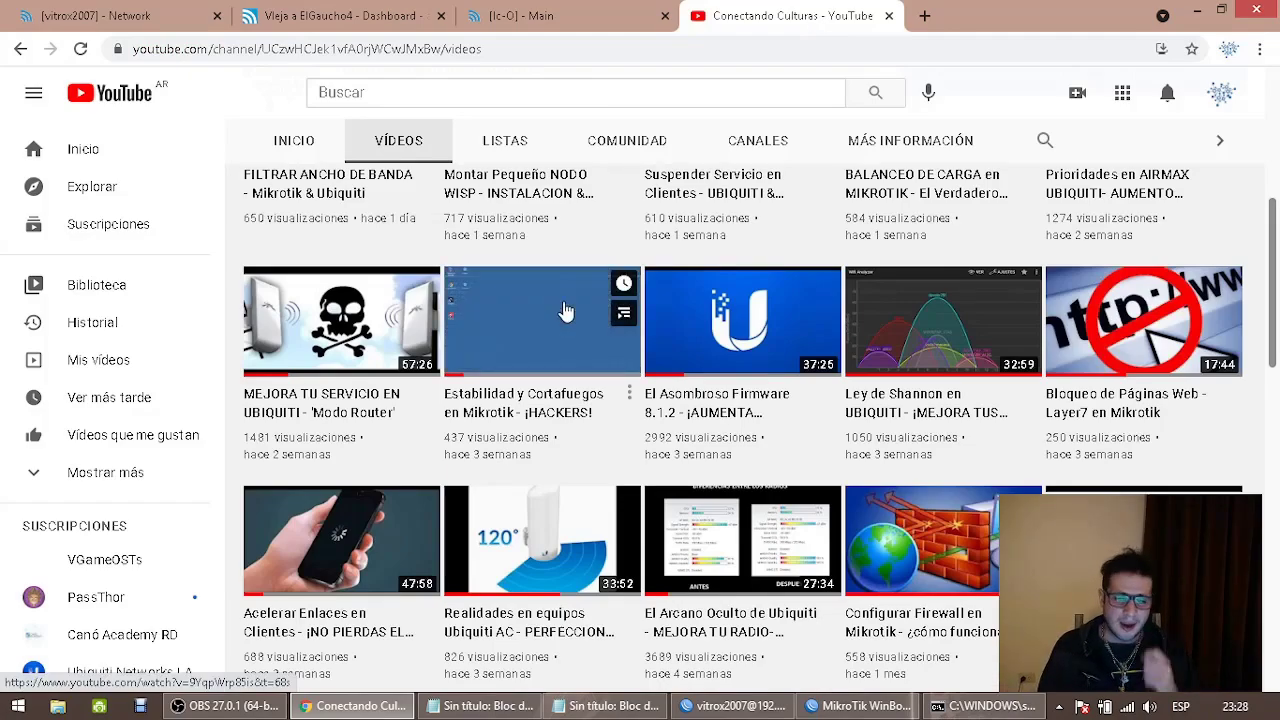
pyautogui.scroll(-2, 560, 310)
pyautogui.scroll(-1, 560, 310)
pyautogui.scroll(-6, 575, 340)
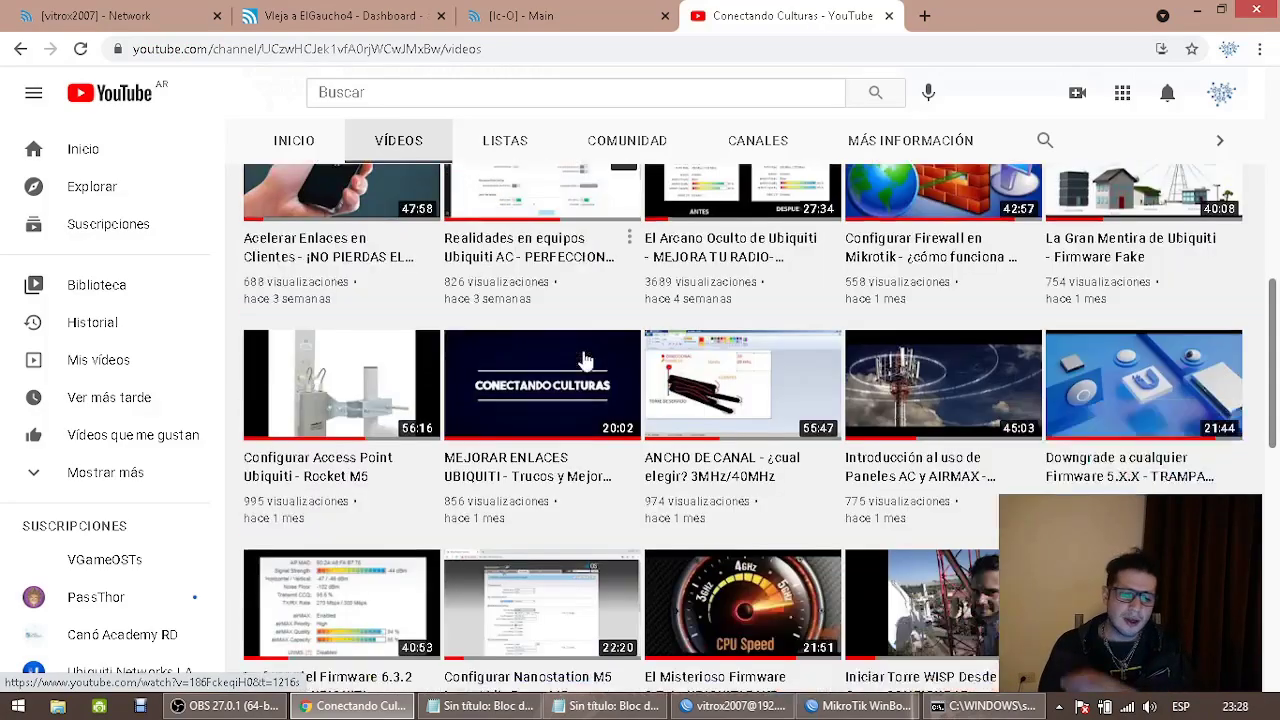
pyautogui.scroll(-1, 590, 370)
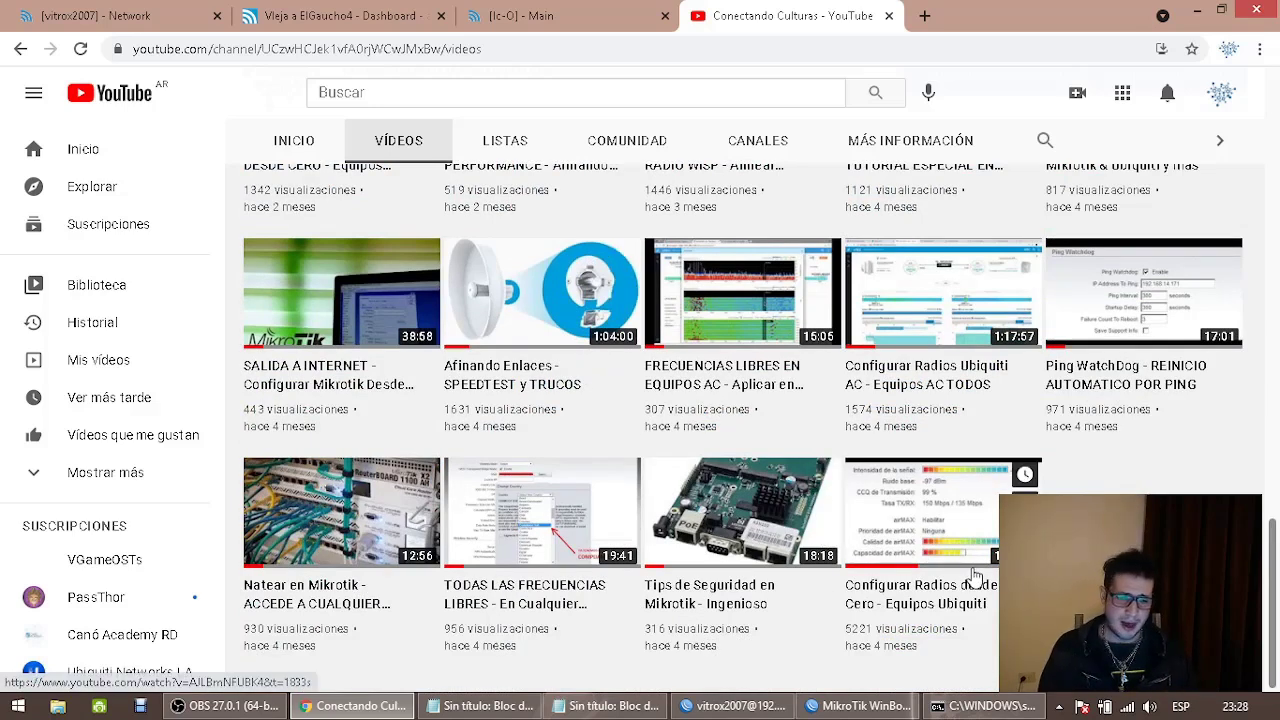
pyautogui.moveTo(310, 498)
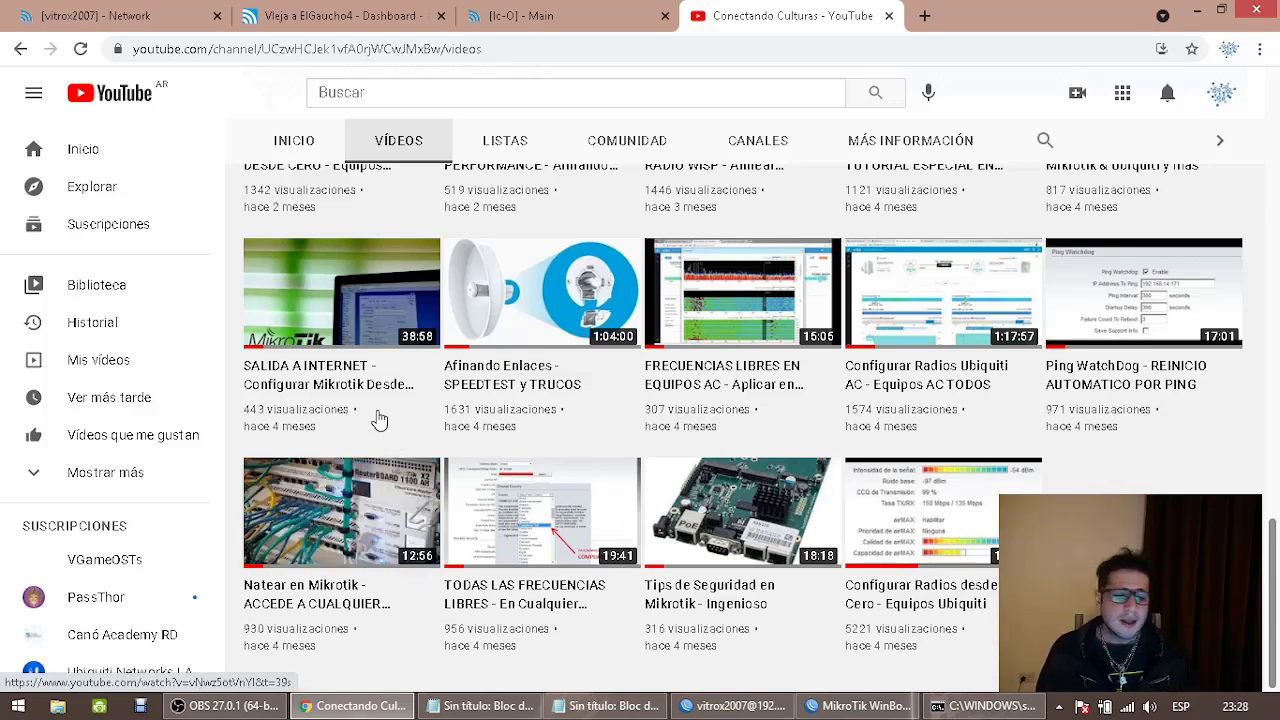
pyautogui.moveTo(314, 302)
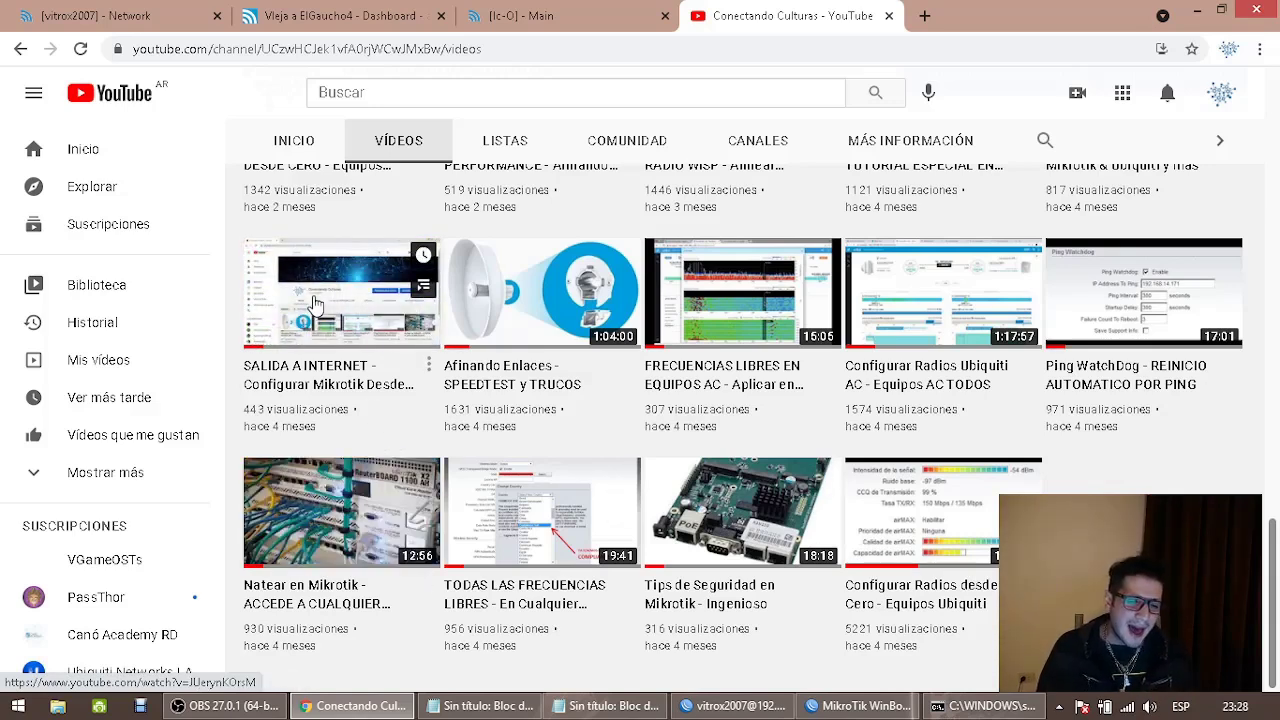
pyautogui.scroll(2, 314, 302)
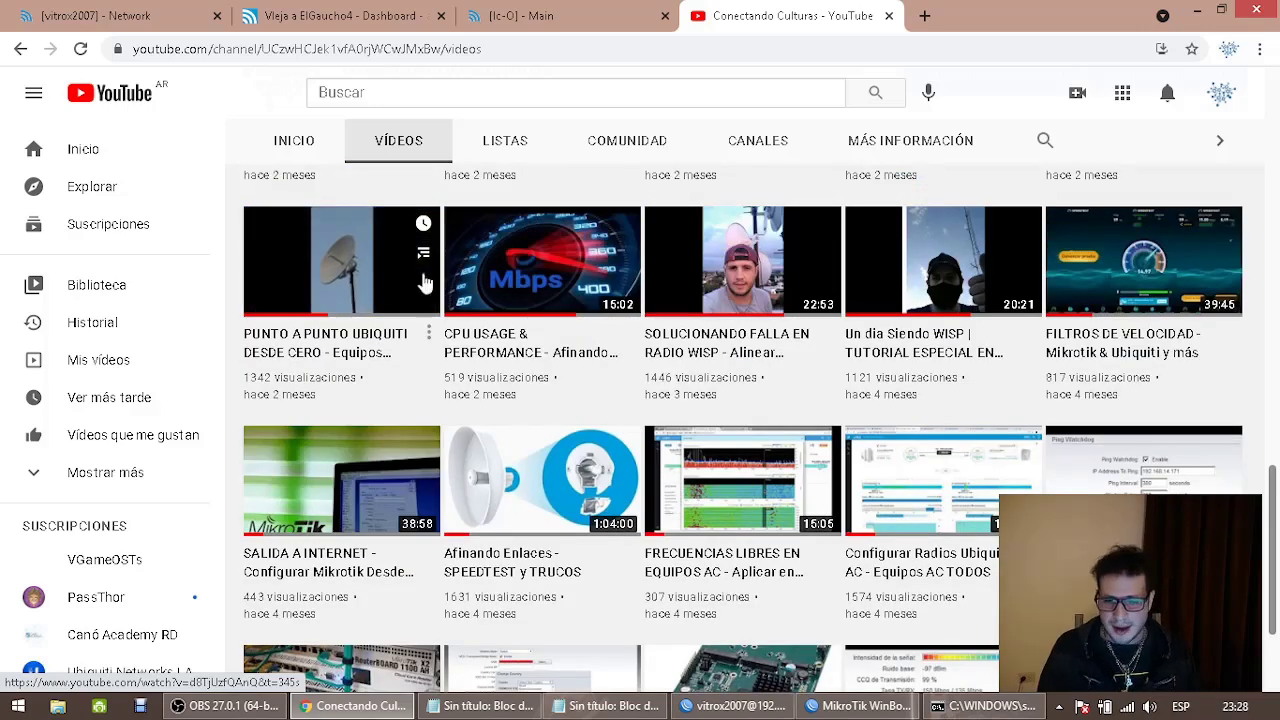
pyautogui.moveTo(903, 287)
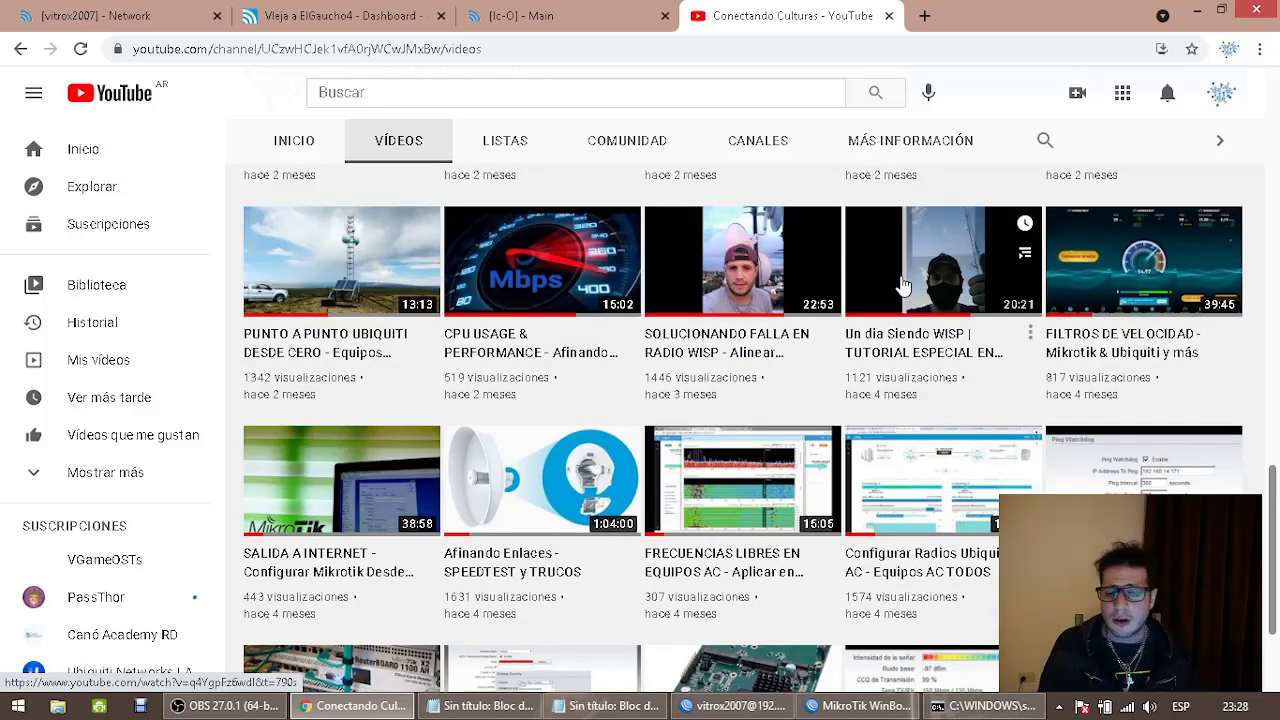
pyautogui.scroll(2, 903, 287)
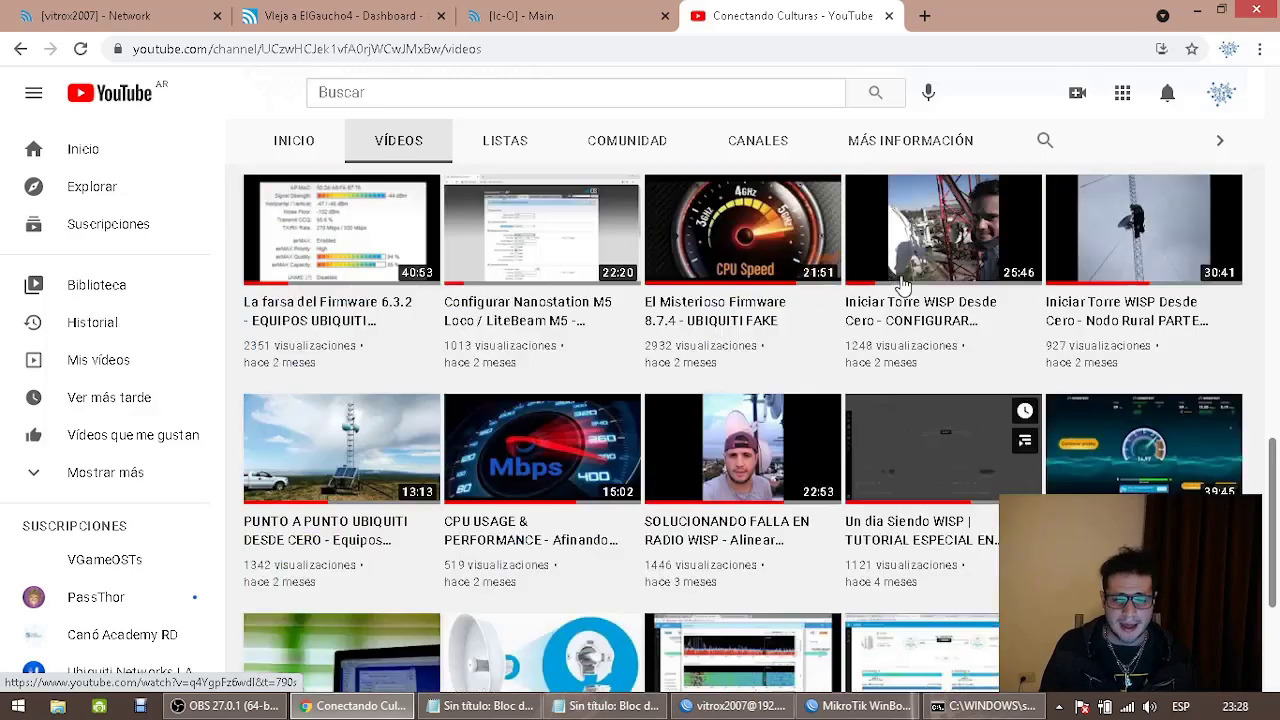
pyautogui.scroll(1, 903, 287)
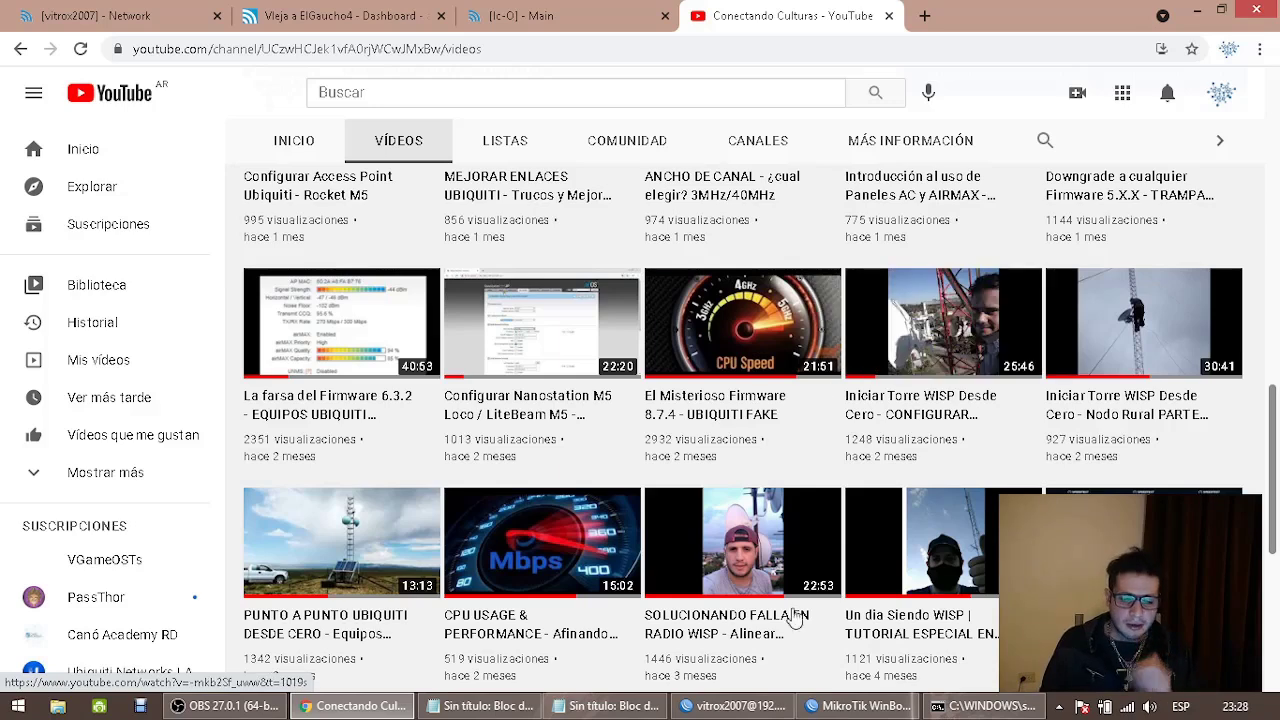
pyautogui.click(605, 706)
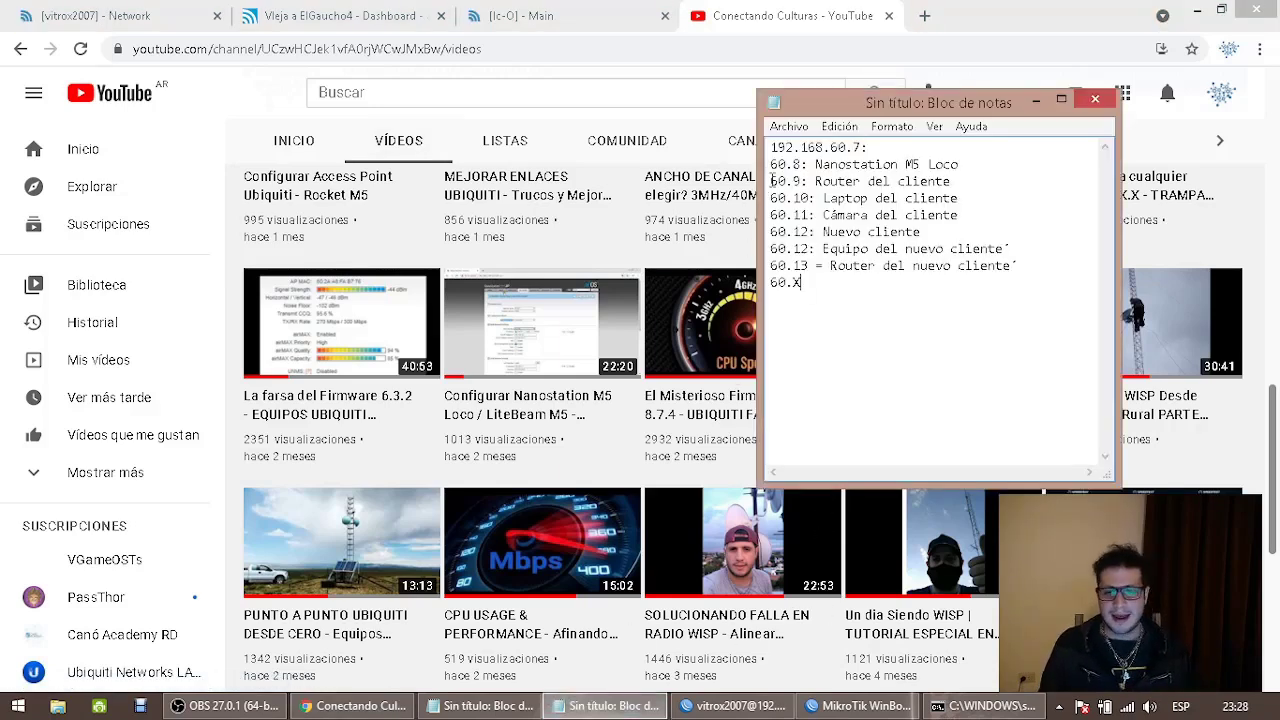
# Add the lines '70.X' and '2.20 a 2.30' beneath 192.168.60.7 in the address notes
pyautogui.moveTo(830, 147); pyautogui.dragTo(843, 146)
pyautogui.click(884, 147)
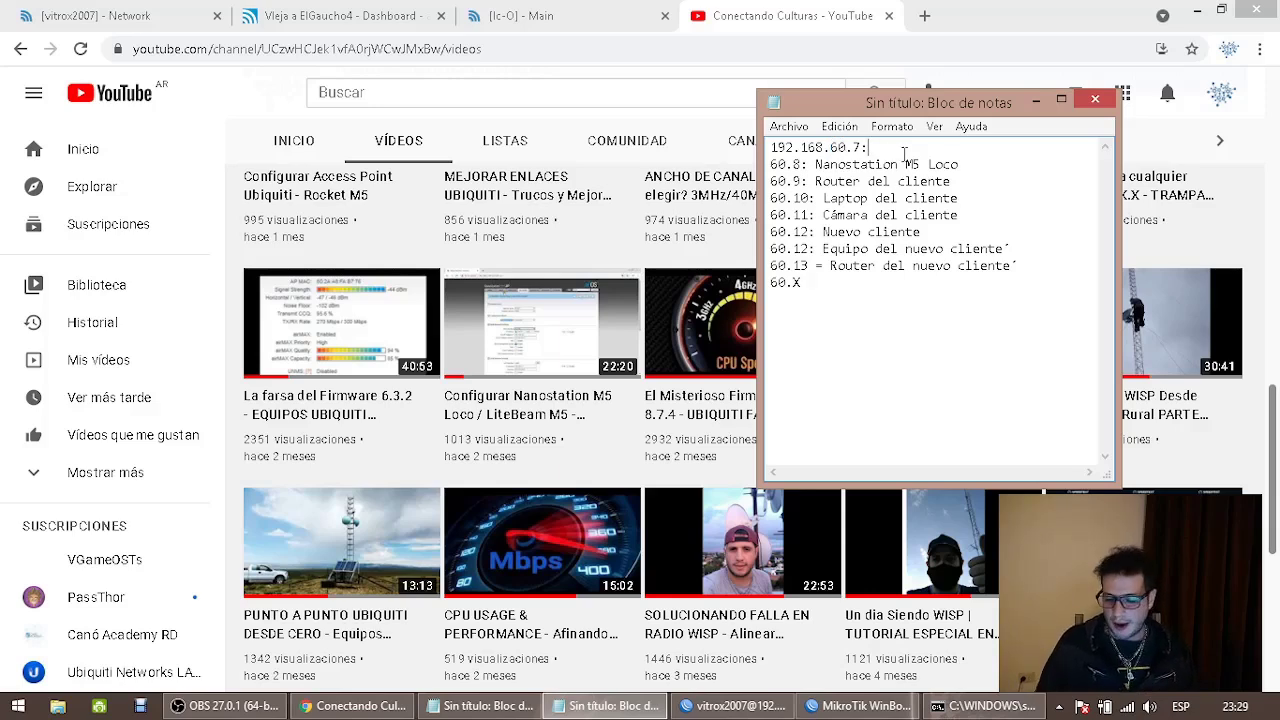
pyautogui.press('Return')
pyautogui.write('70.X')
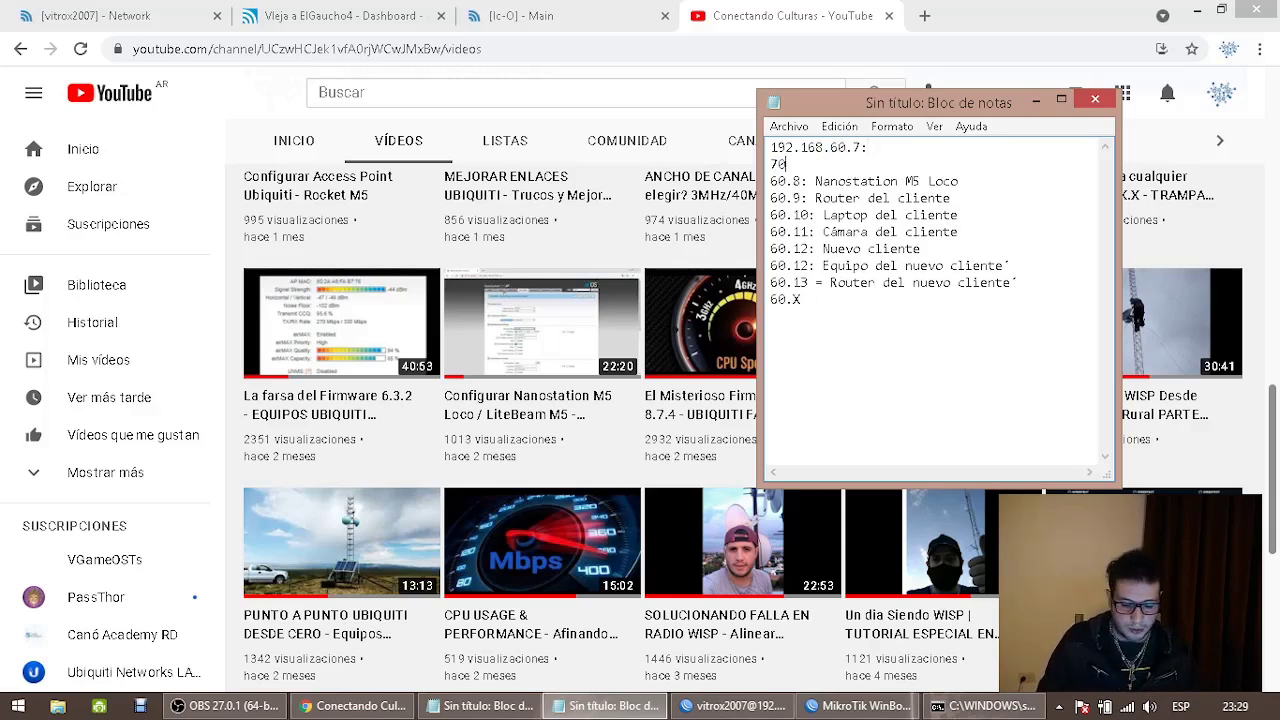
pyautogui.press('Return')
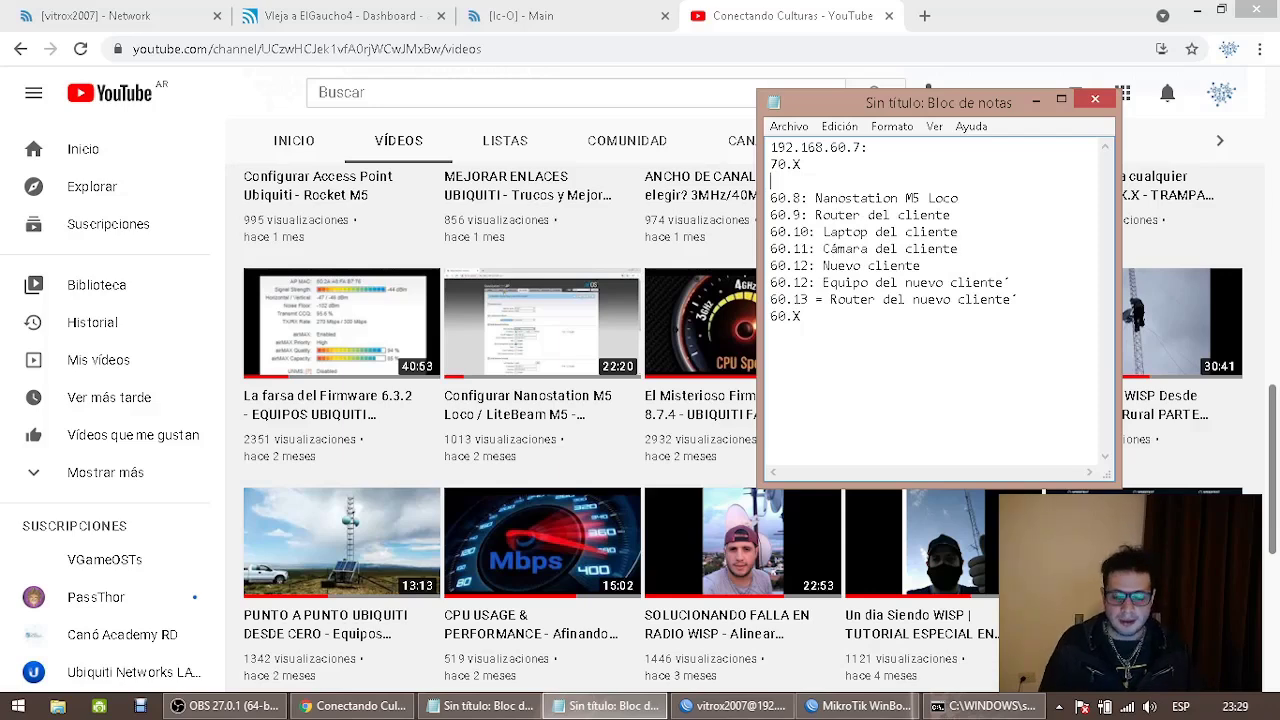
pyautogui.write('2.20')
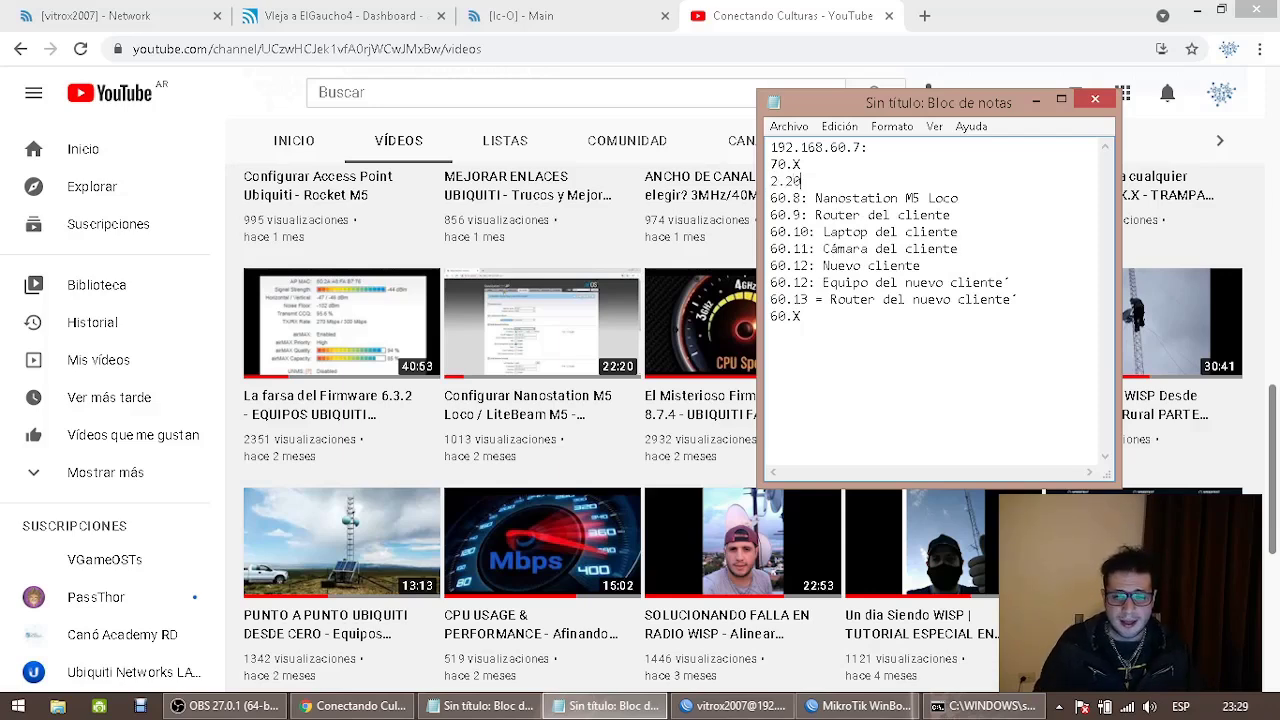
pyautogui.write(' a 2.30')
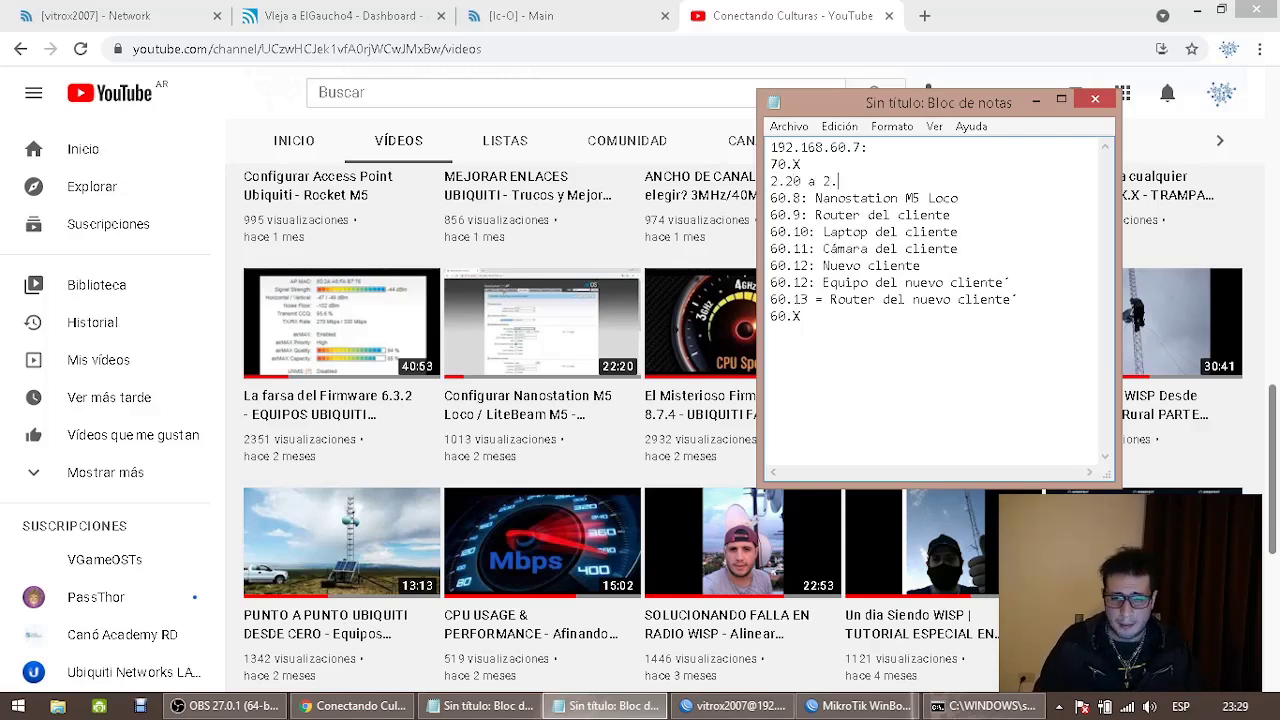
pyautogui.press('Return')
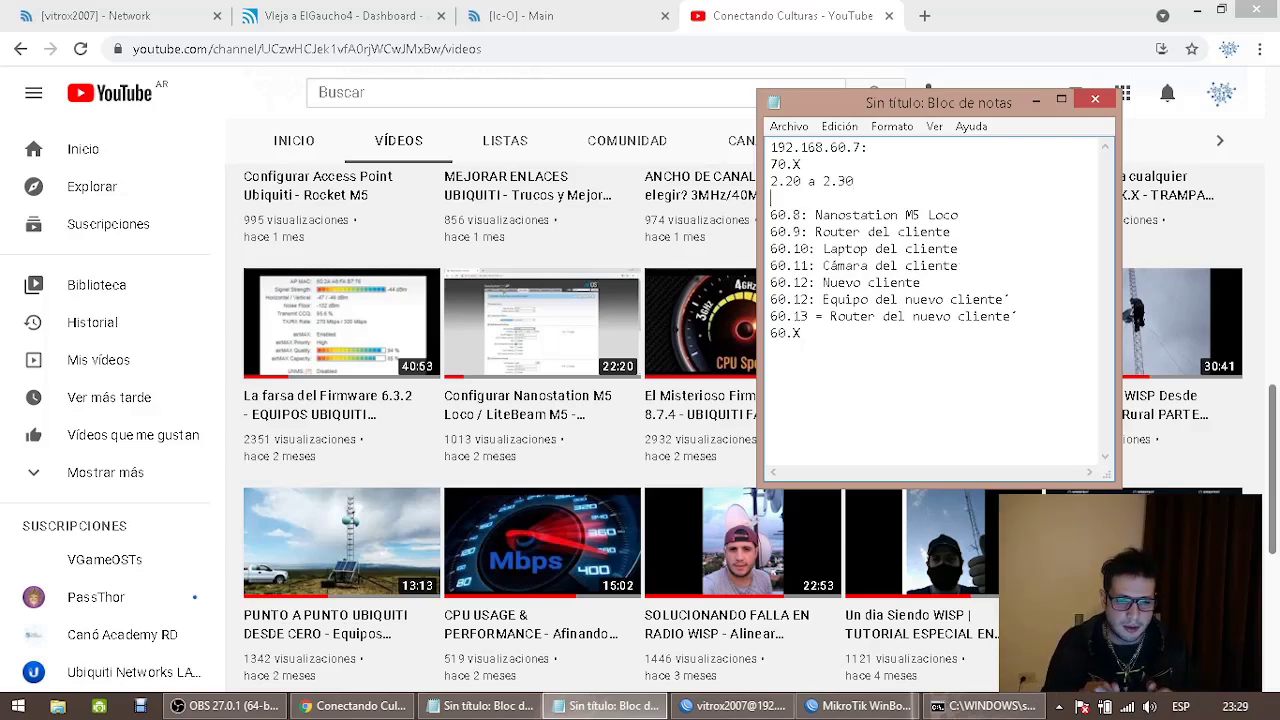
# Highlight the new range and first address line, then minimize Notepad
pyautogui.moveTo(858, 182); pyautogui.dragTo(771, 163)
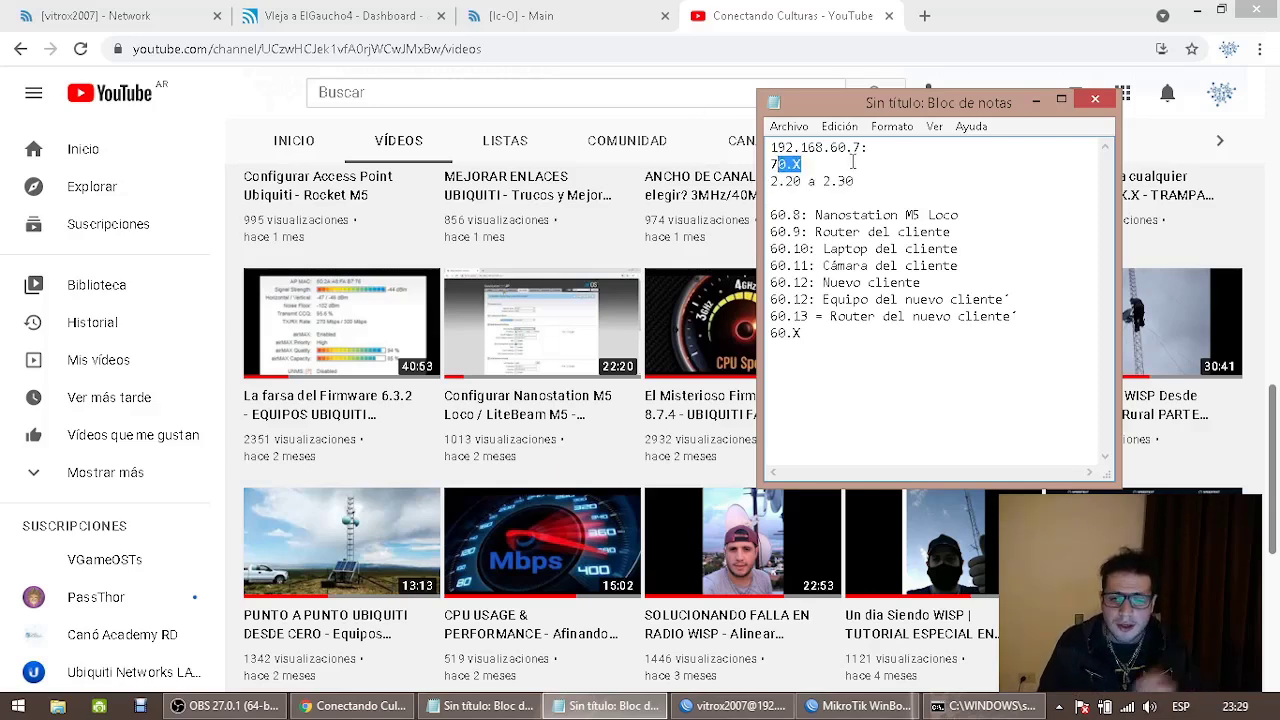
pyautogui.moveTo(868, 147); pyautogui.dragTo(768, 148)
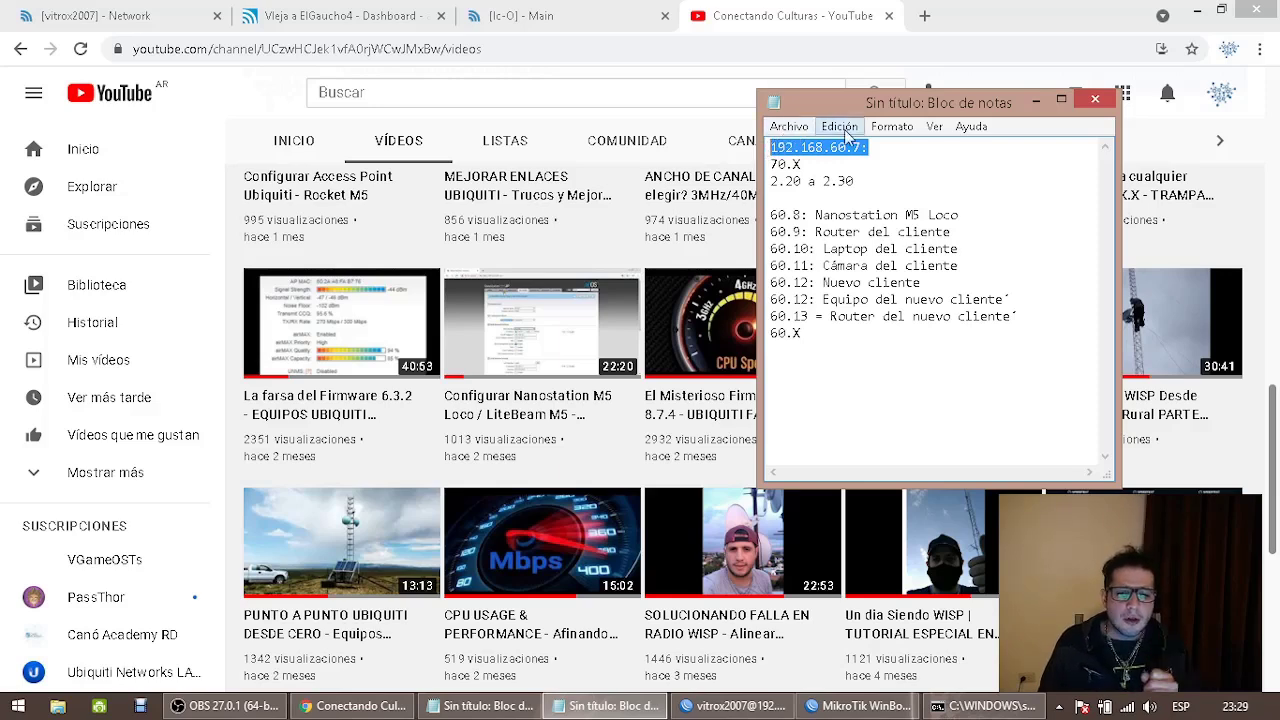
pyautogui.click(1036, 100)
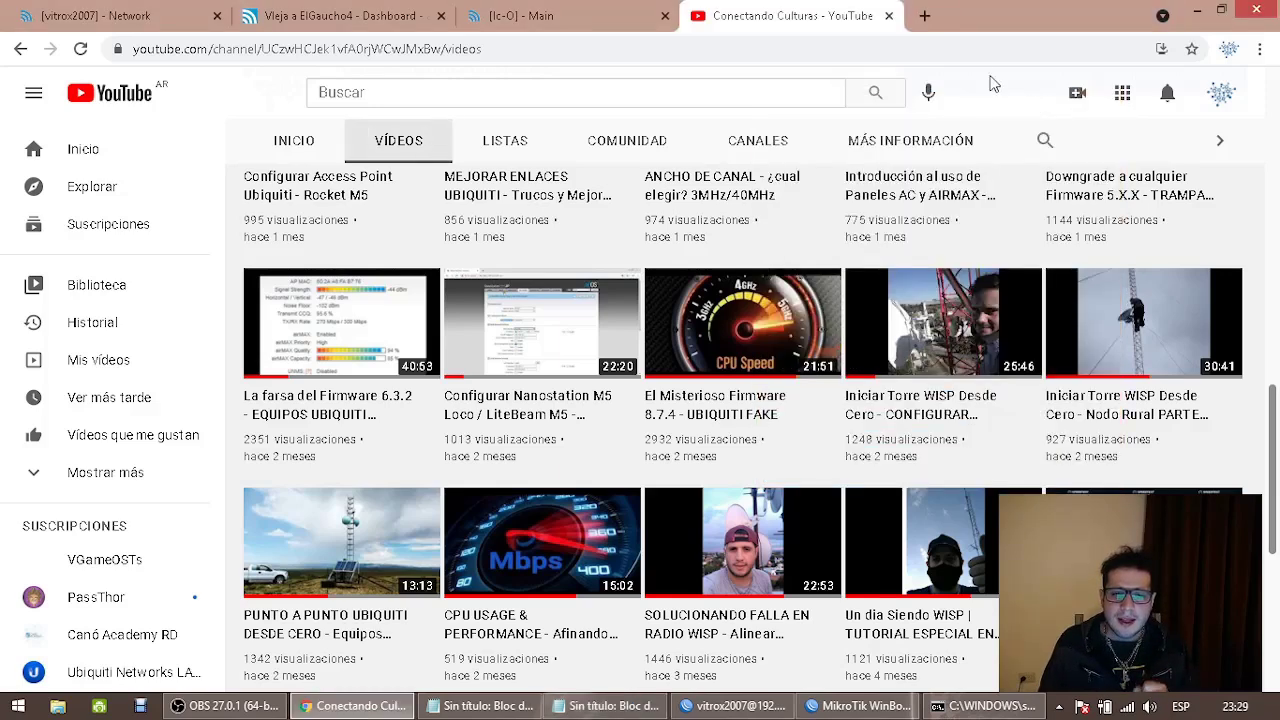
# Run a Google search for 'modelo osi' in a new Chrome tab and skim the results
pyautogui.click(926, 18)
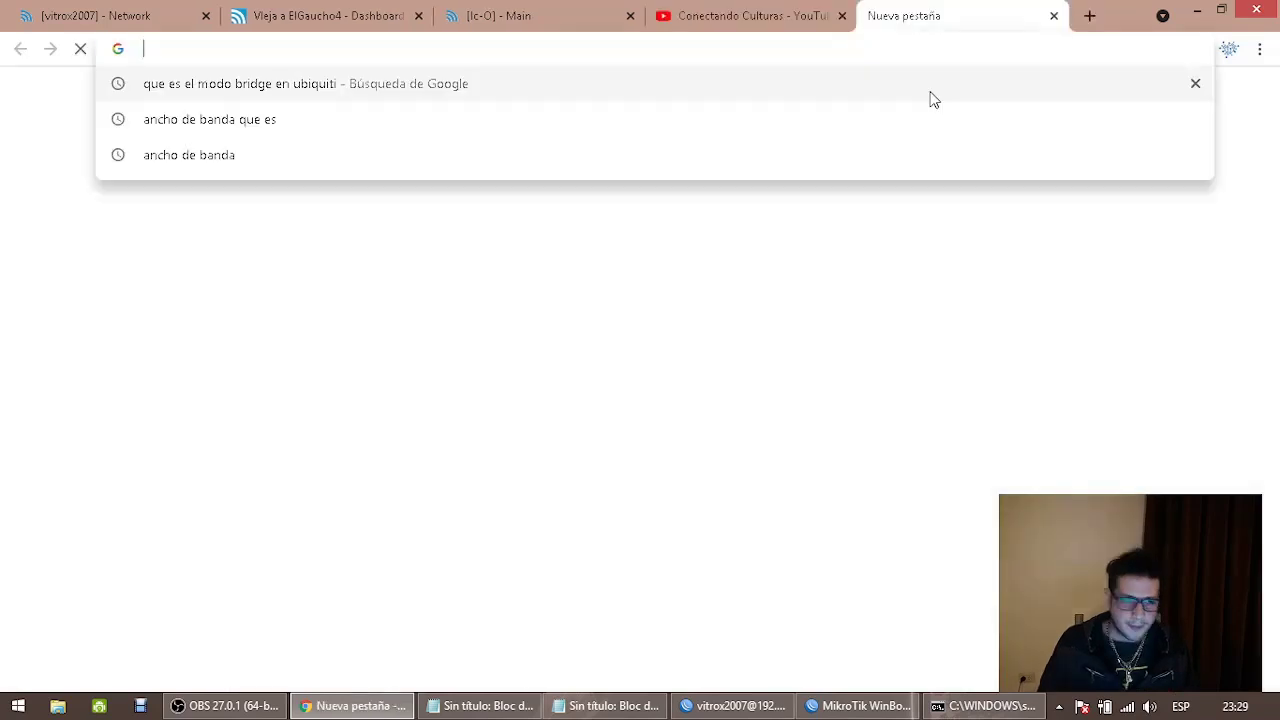
pyautogui.write('modelo')
pyautogui.press('BackSpace')
pyautogui.press('BackSpace')
pyautogui.press('BackSpace')
pyautogui.write('delo o')
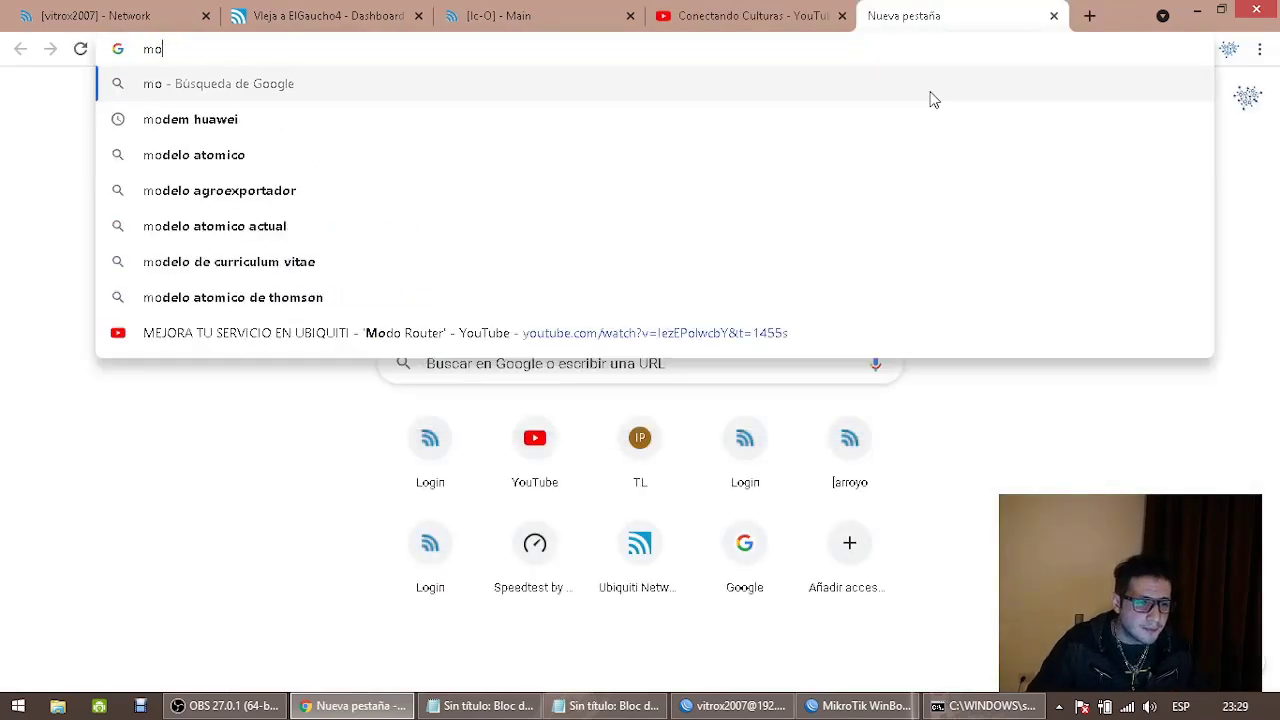
pyautogui.write('si')
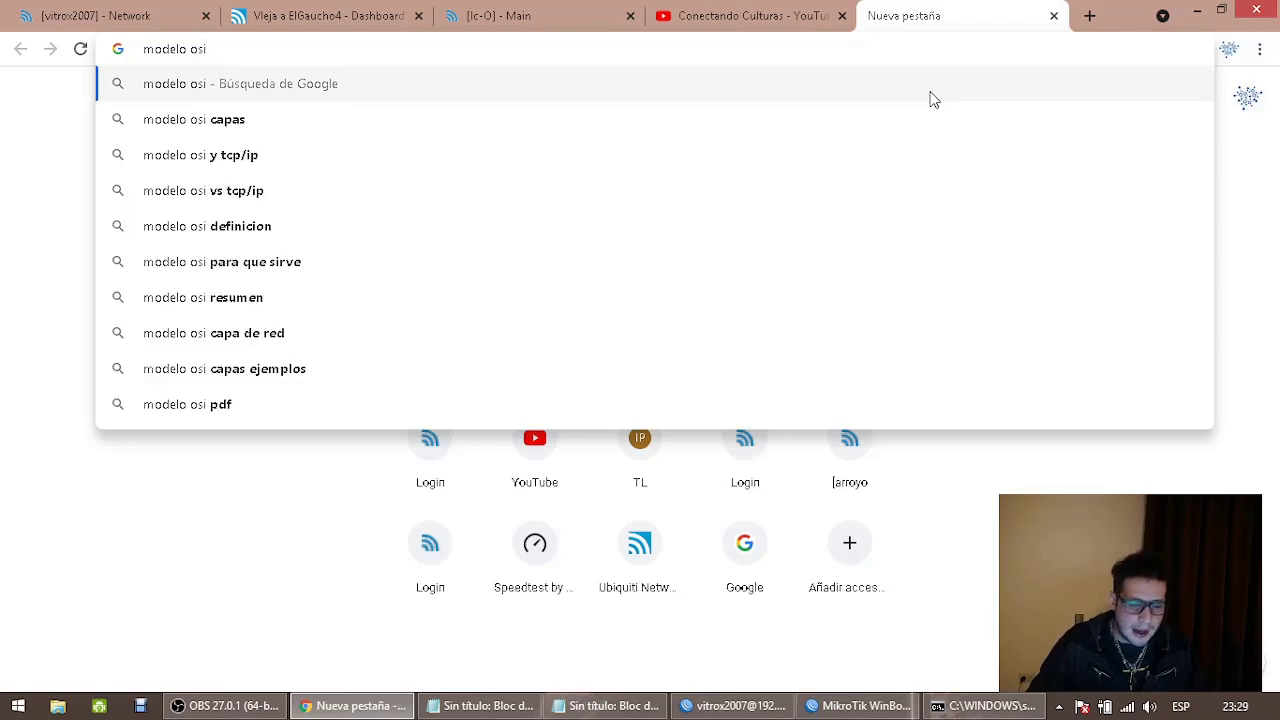
pyautogui.press('Return')
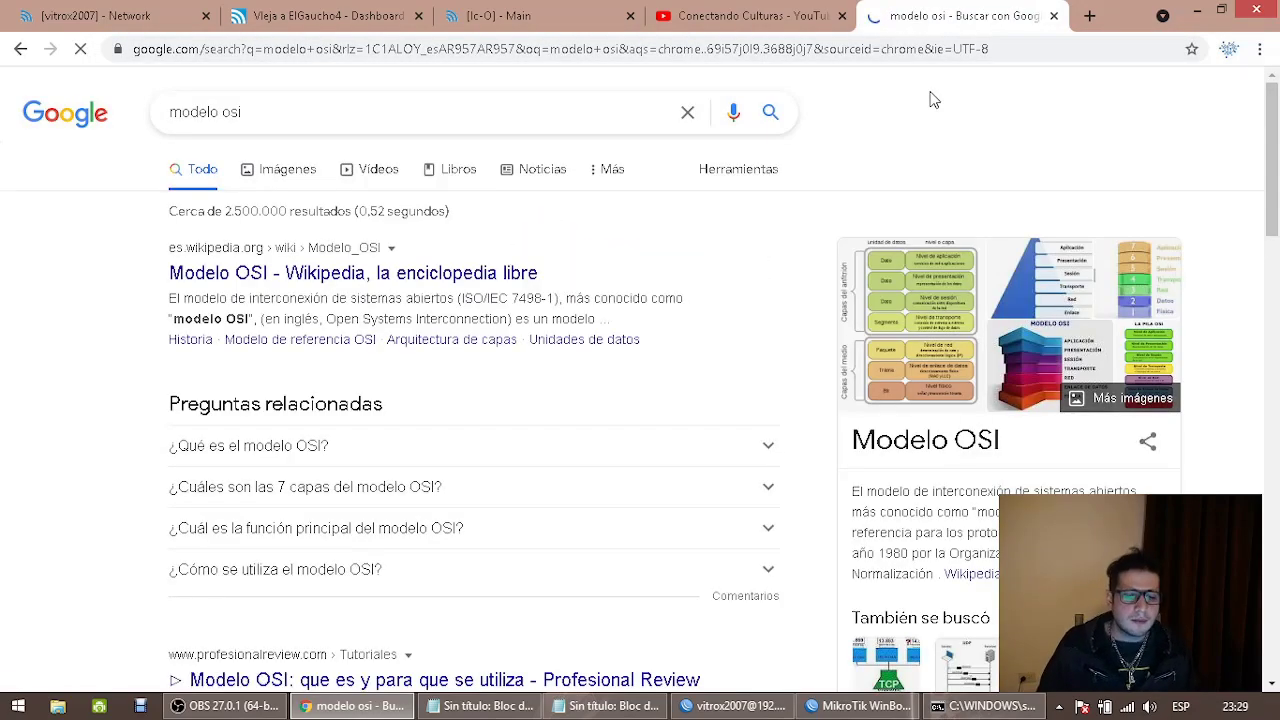
pyautogui.scroll(-2, 880, 205)
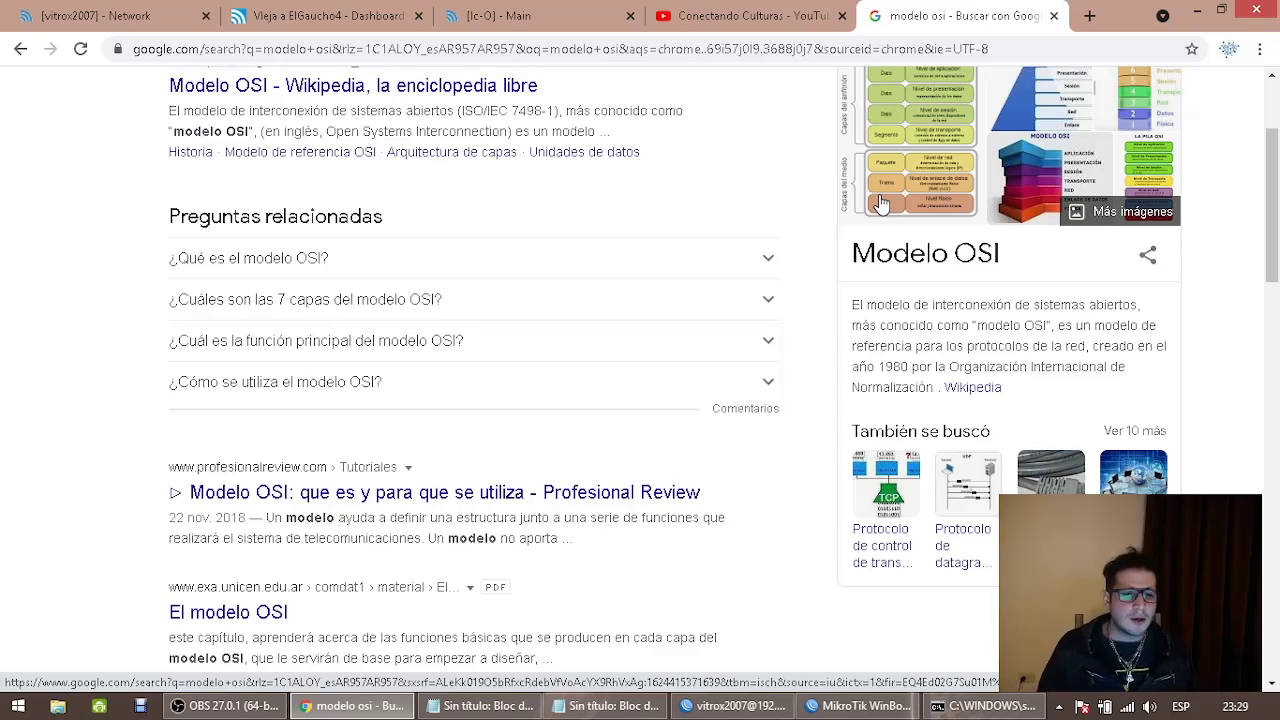
pyautogui.scroll(2, 880, 205)
# Open the Wikipedia 'Modelo OSI' result and scroll down to its Capas del Modelo OSI table
pyautogui.click(280, 277)
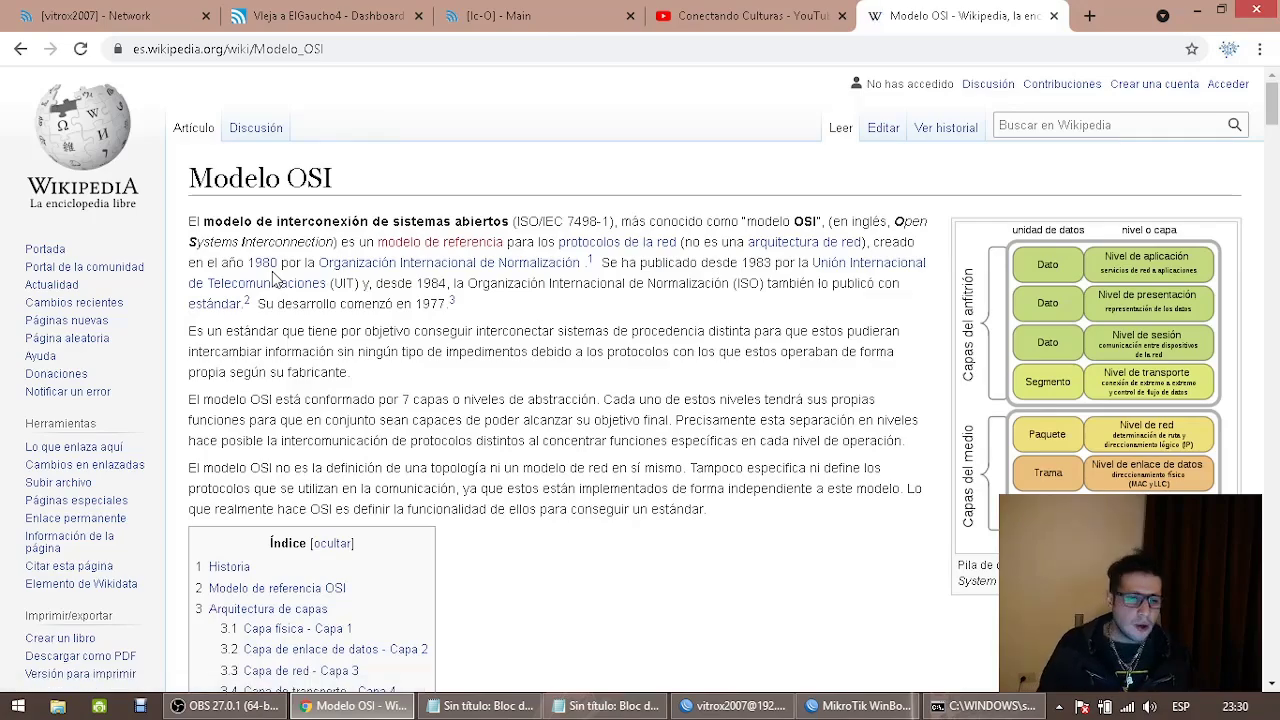
pyautogui.scroll(-9, 480, 340)
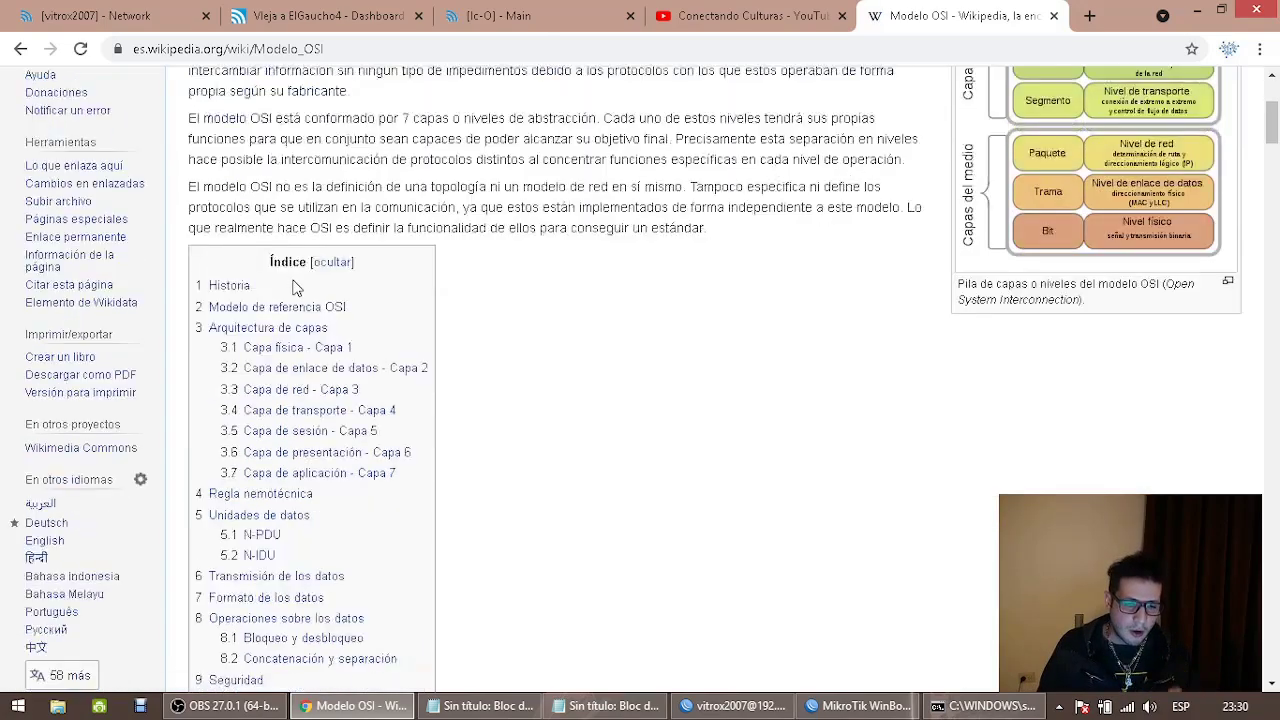
pyautogui.scroll(-8, 487, 330)
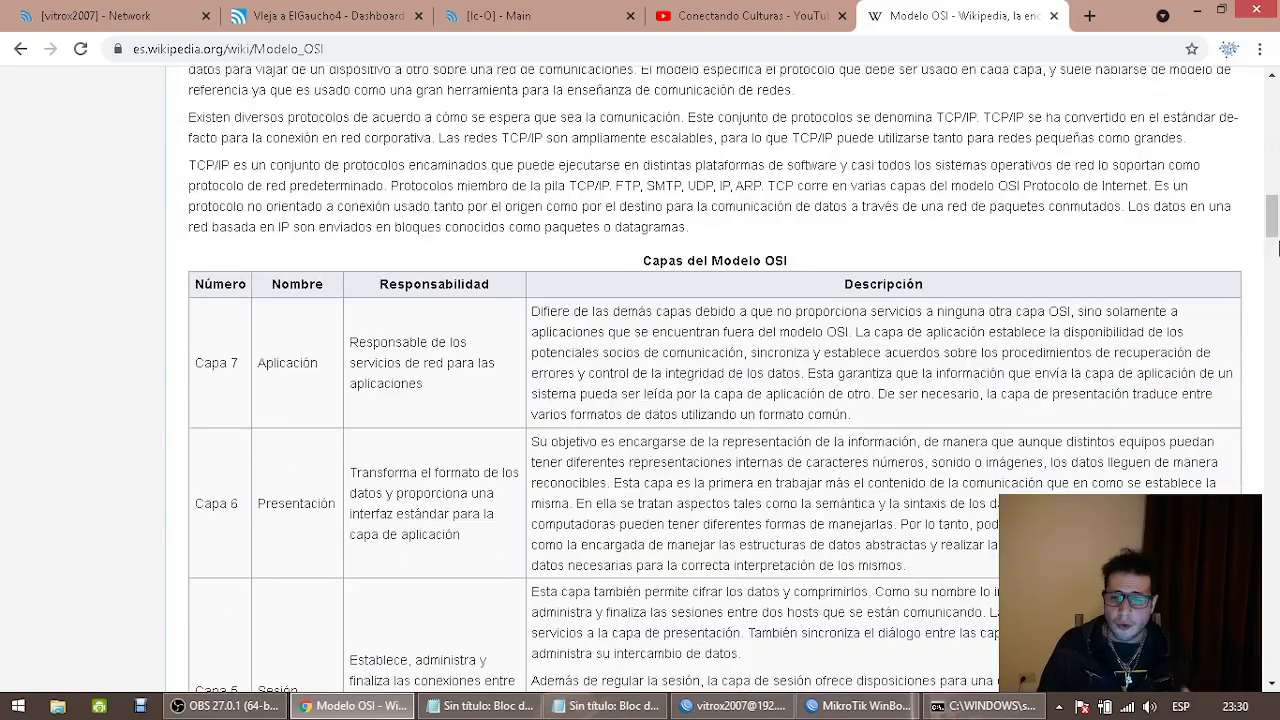
pyautogui.moveTo(1273, 224); pyautogui.dragTo(1273, 229)
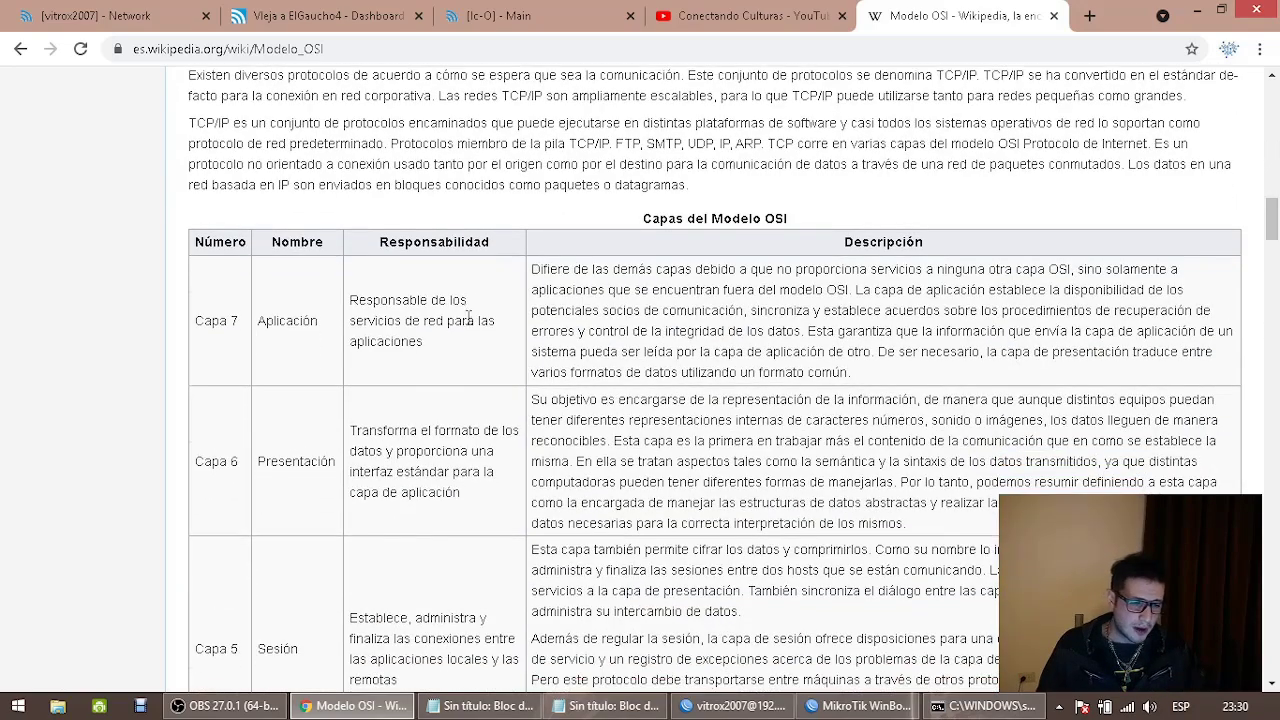
pyautogui.scroll(-6, 474, 323)
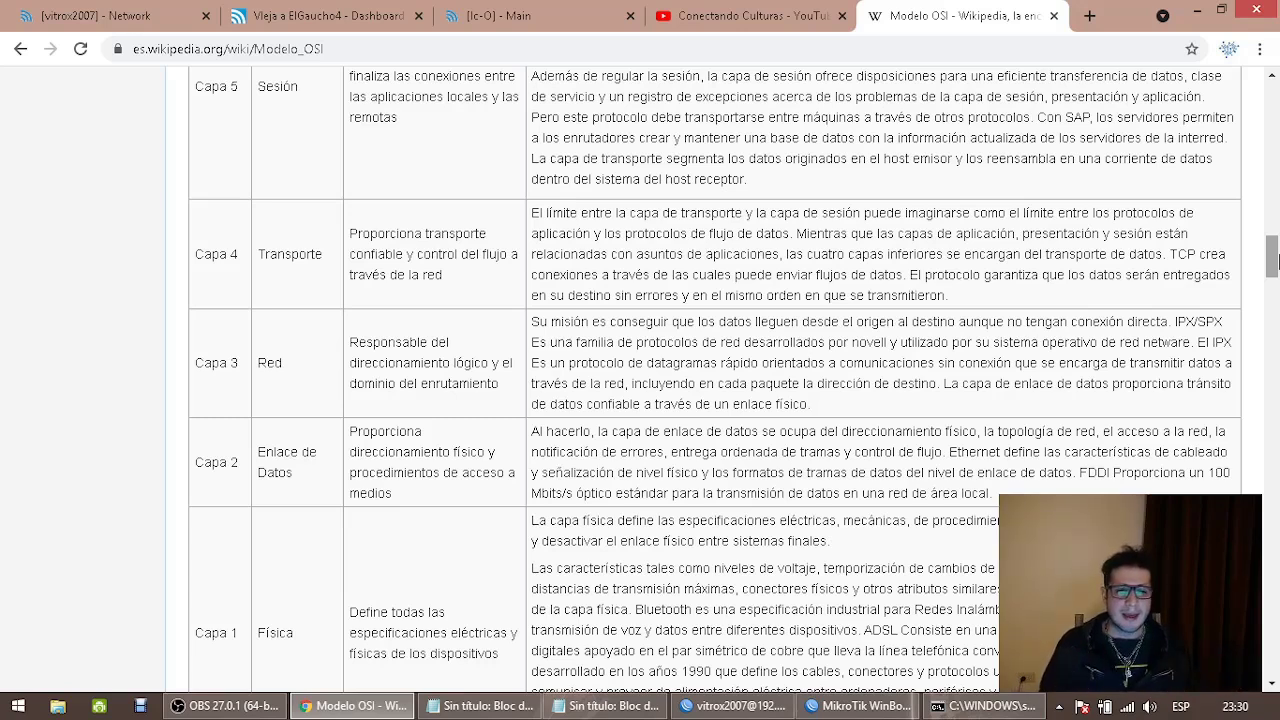
# On the ElGaucho4 radio, open Settings > Network and inspect the Network Mode options
pyautogui.click(372, 12)
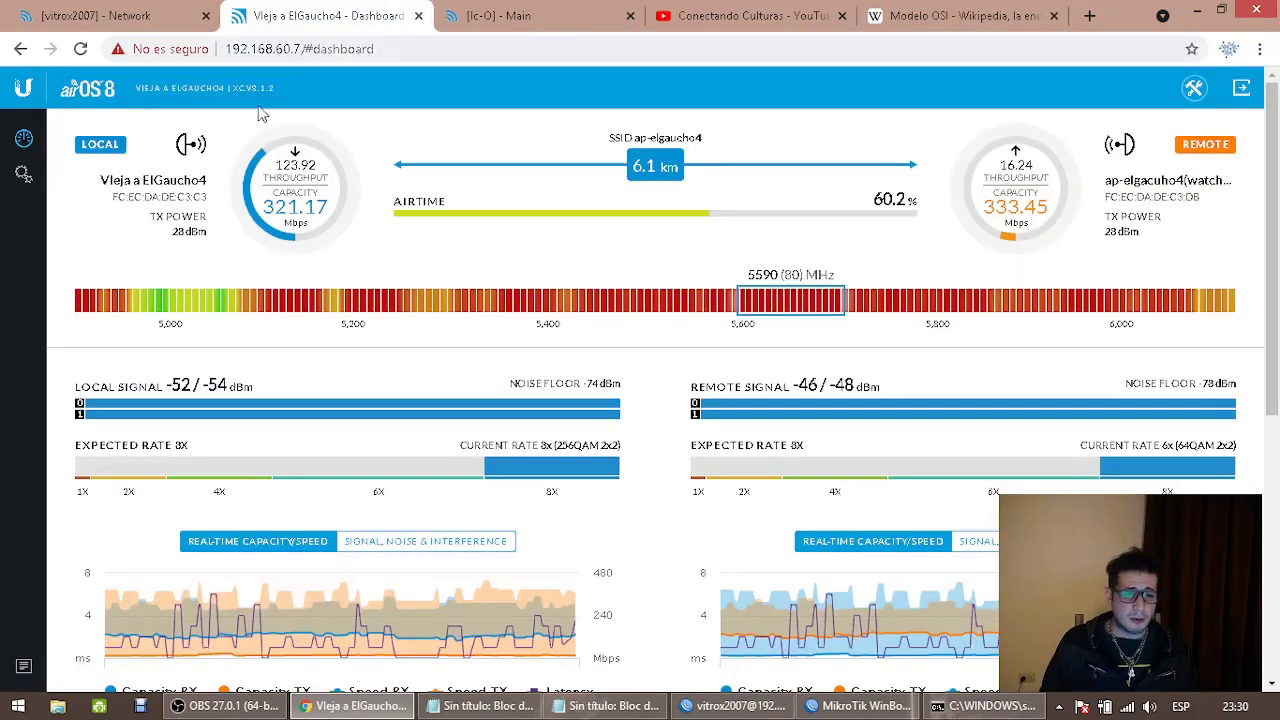
pyautogui.click(40, 183)
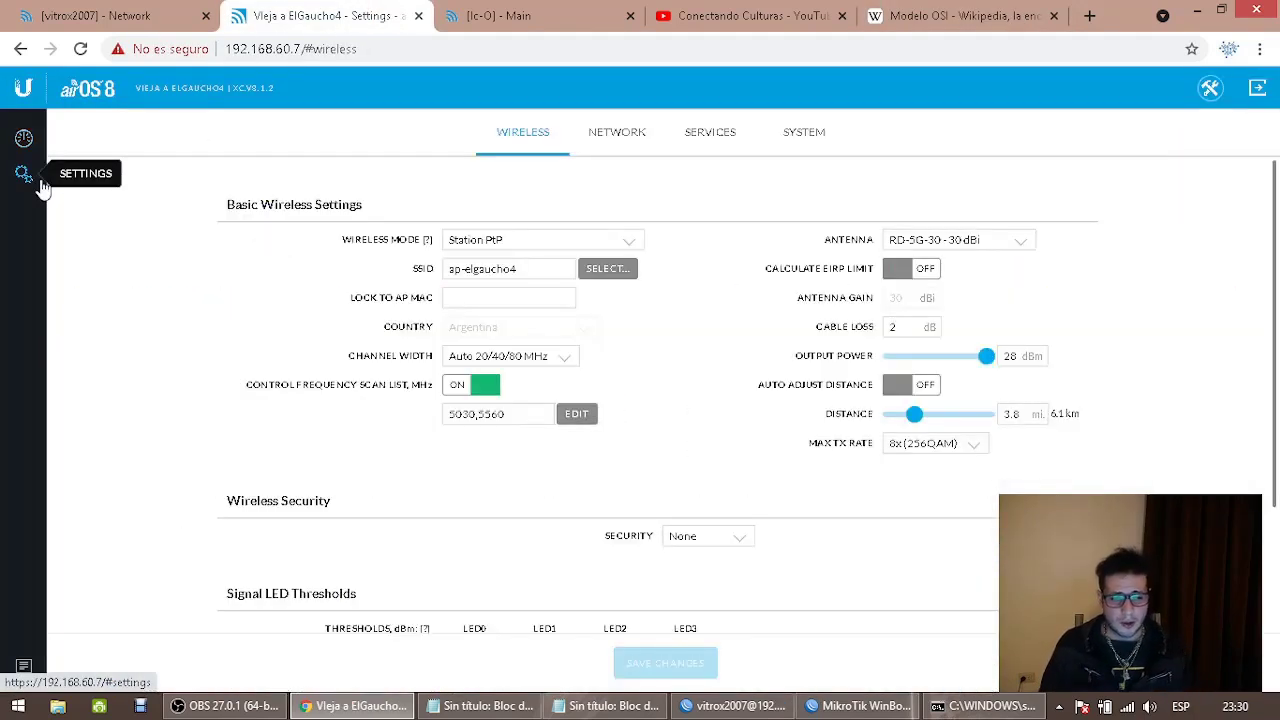
pyautogui.click(599, 136)
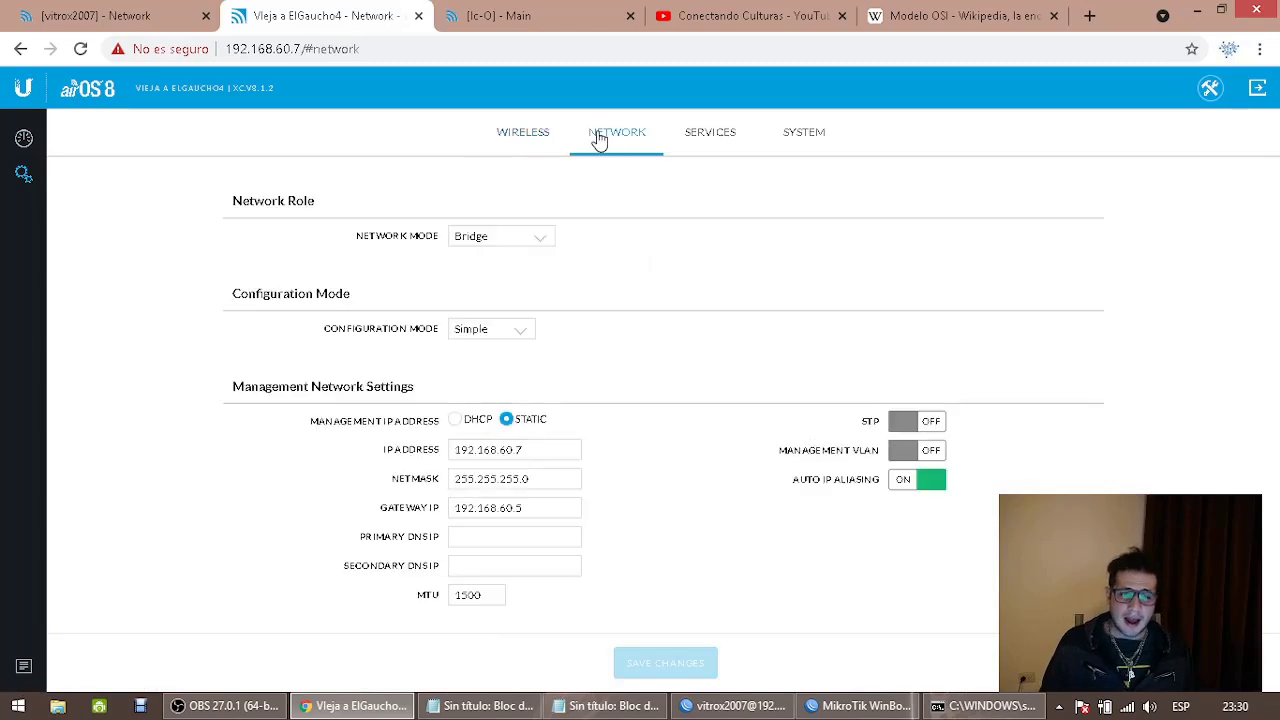
pyautogui.click(512, 246)
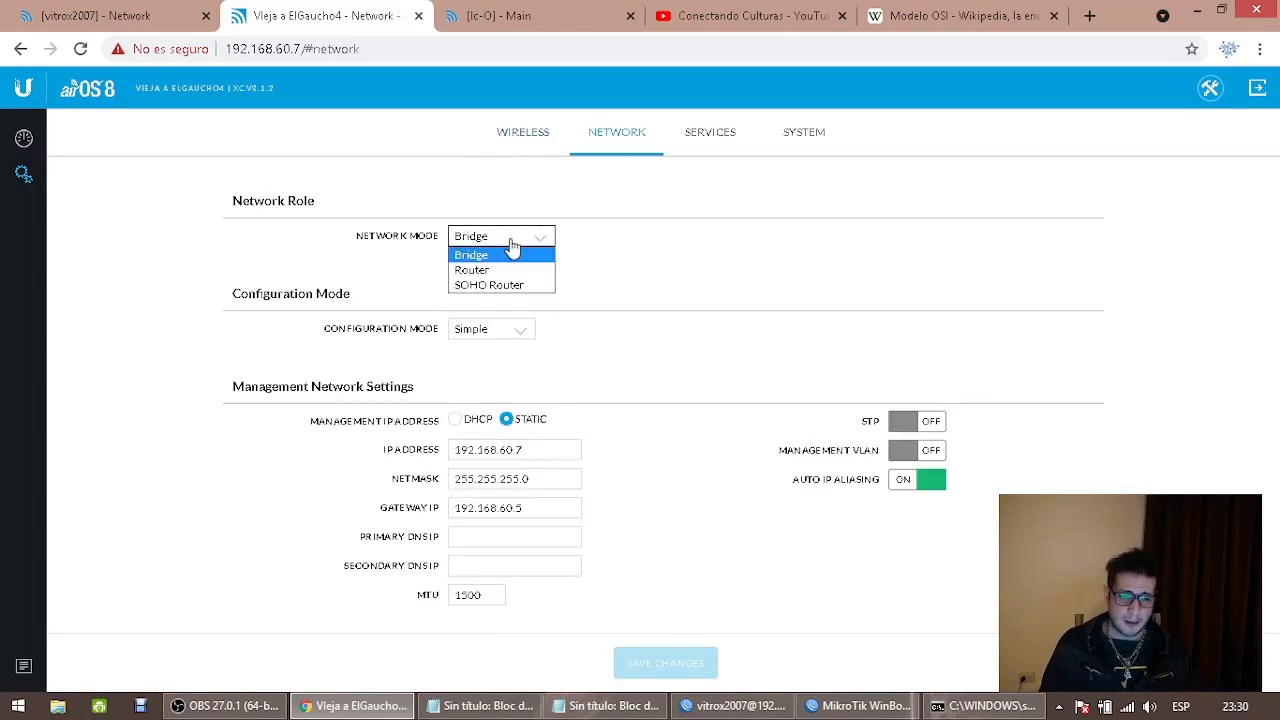
pyautogui.click(511, 252)
pyautogui.click(514, 240)
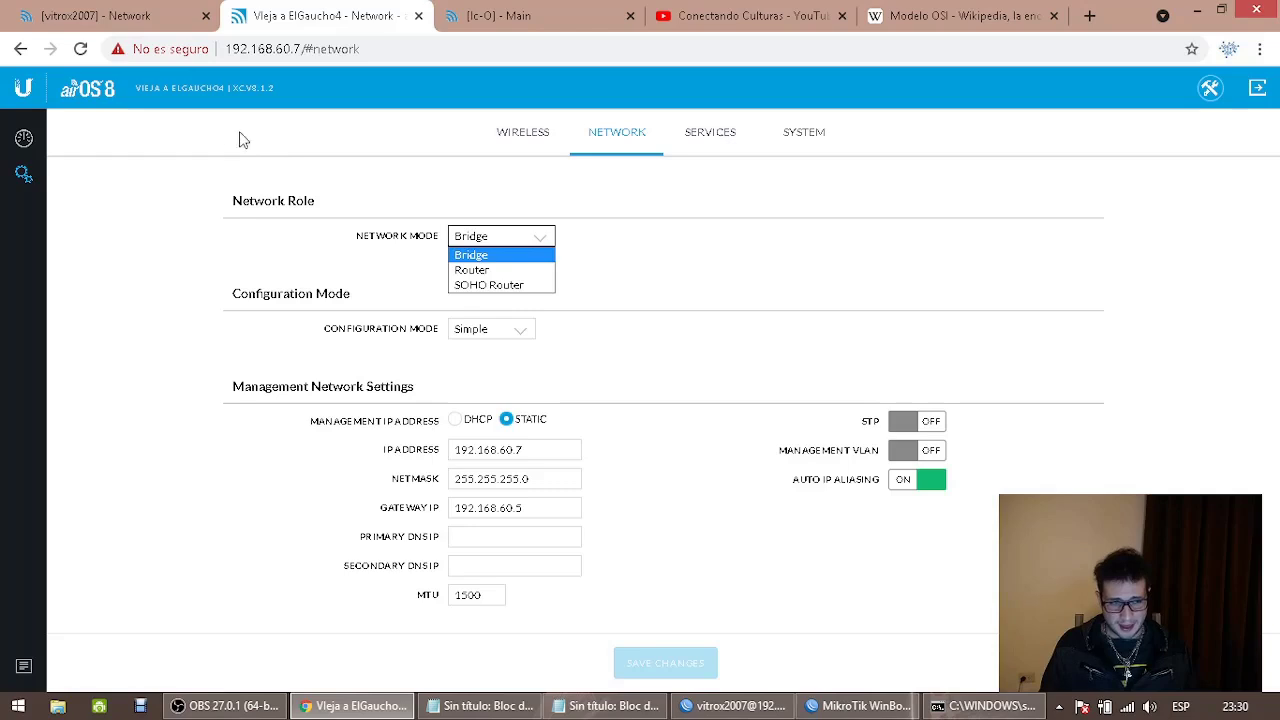
# Check the NanoStation's Network Mode options, leaving it in Bridge, then switch to WinBox
pyautogui.click(160, 14)
pyautogui.click(487, 218)
pyautogui.click(484, 224)
pyautogui.click(484, 224)
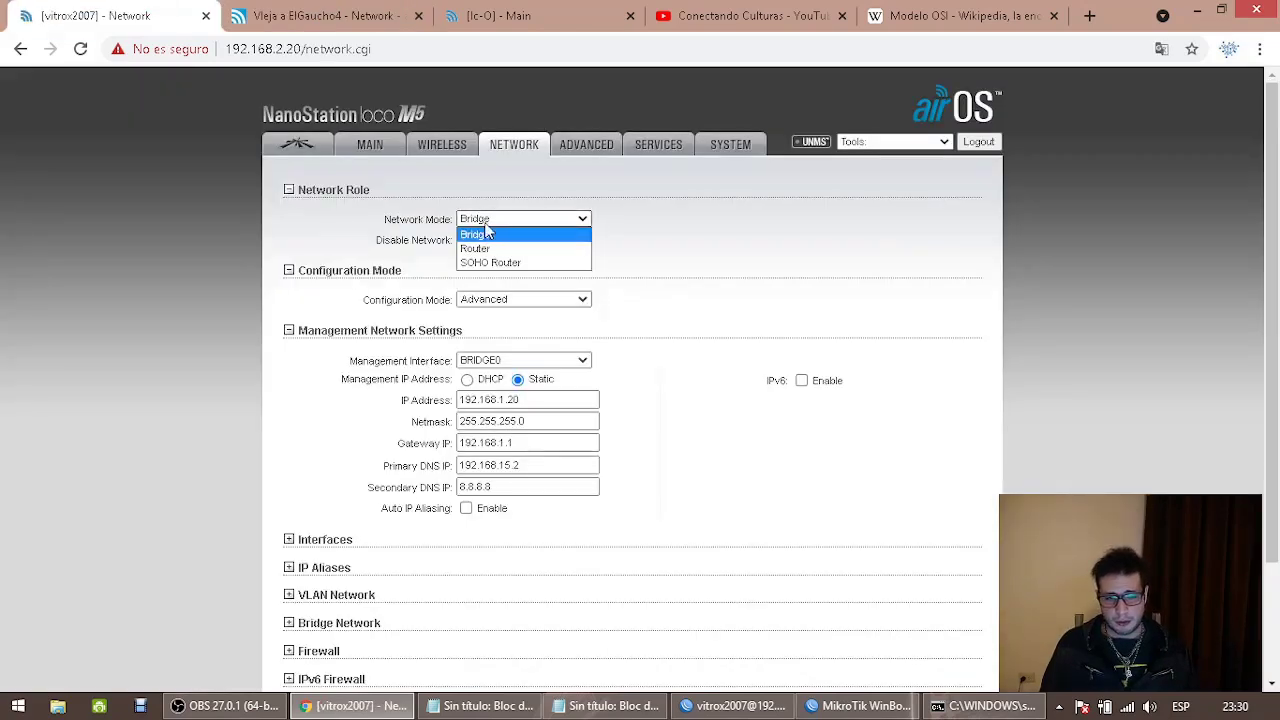
pyautogui.click(487, 228)
pyautogui.click(735, 706)
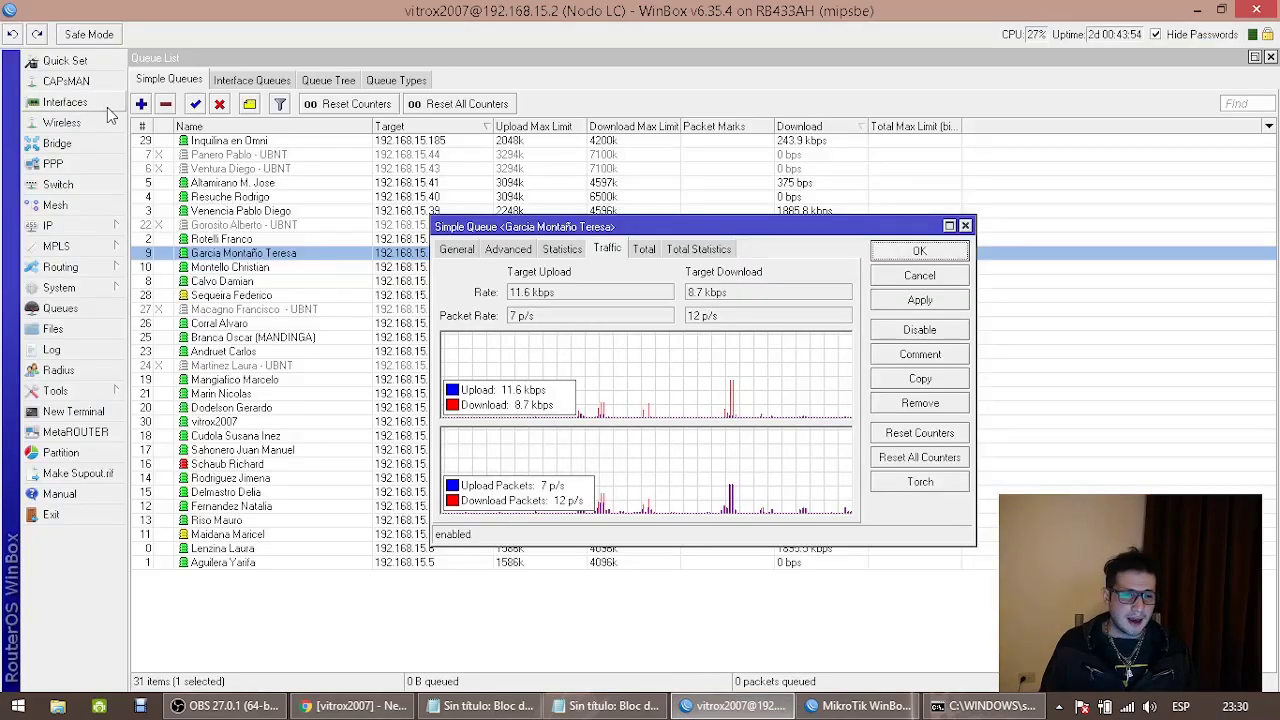
pyautogui.click(100, 104)
pyautogui.doubleClick(266, 156)
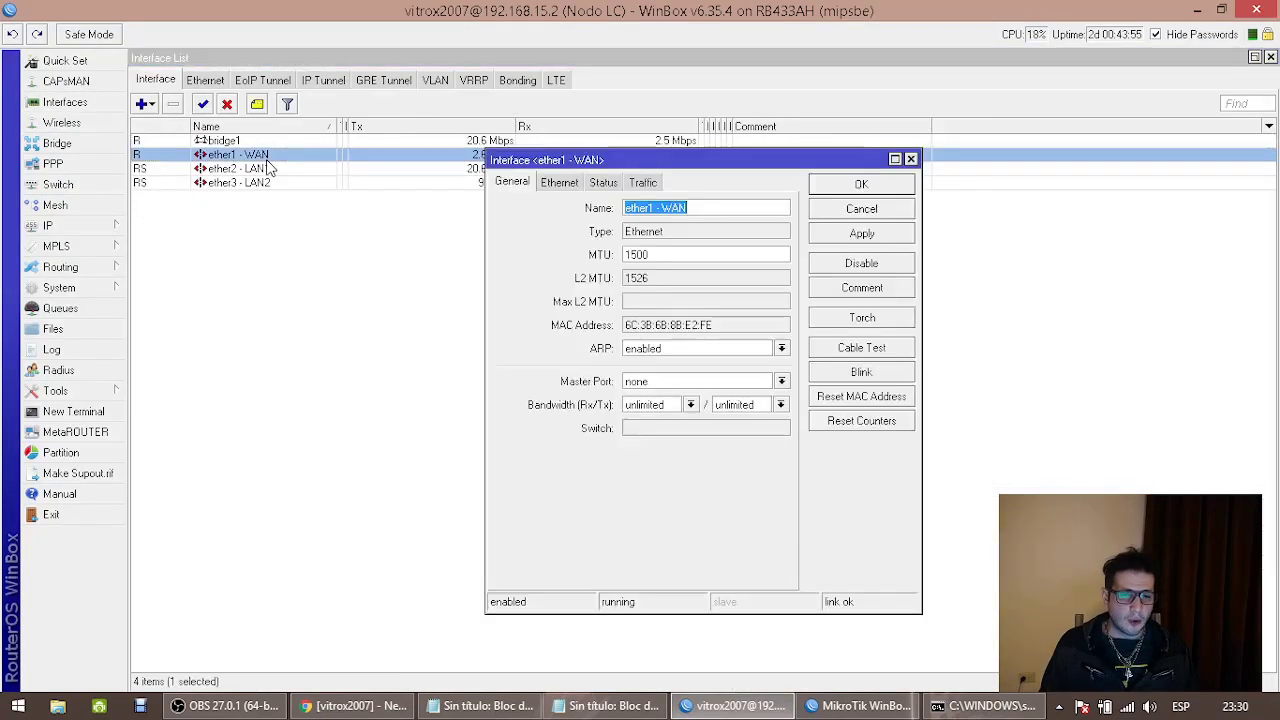
pyautogui.click(557, 184)
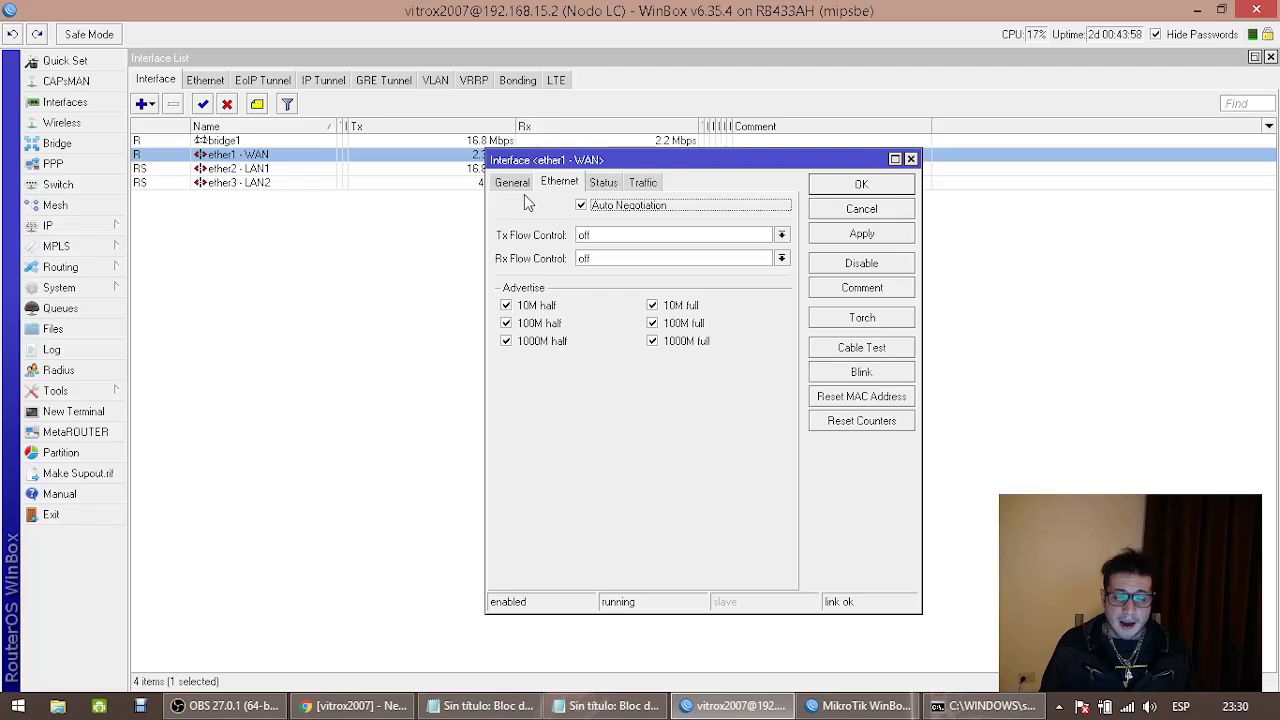
pyautogui.click(879, 210)
pyautogui.click(84, 228)
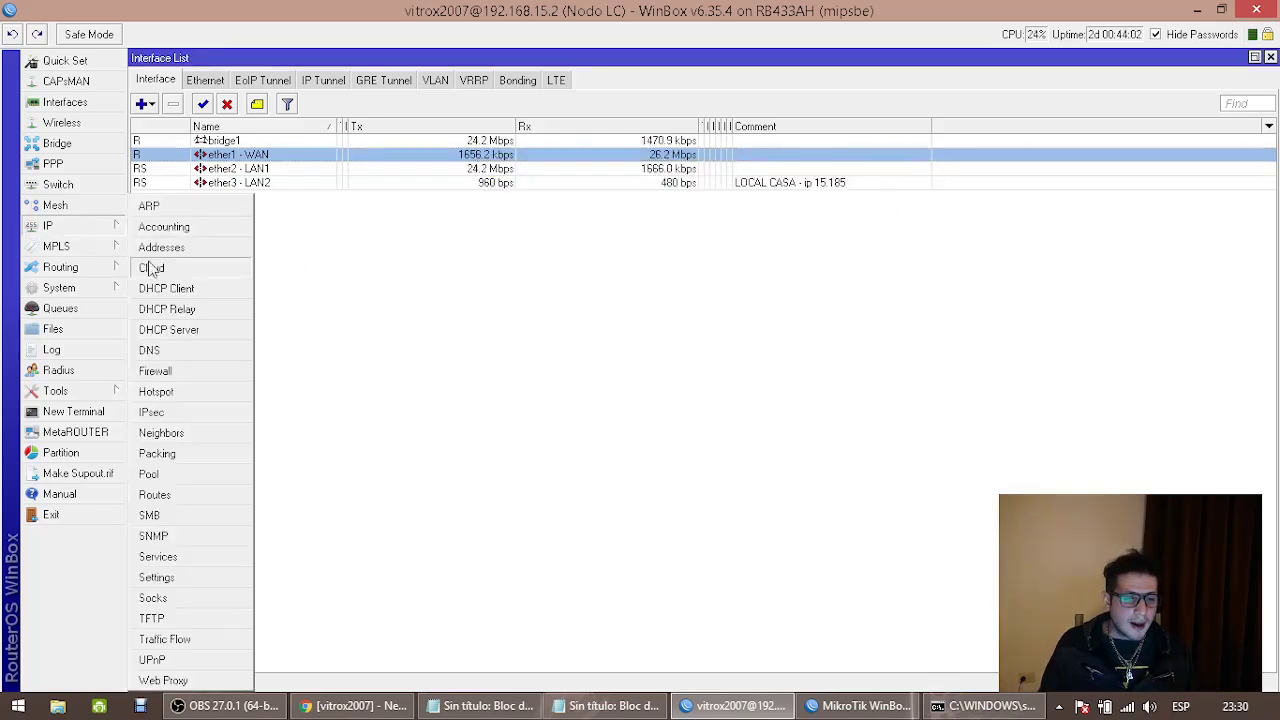
pyautogui.click(183, 331)
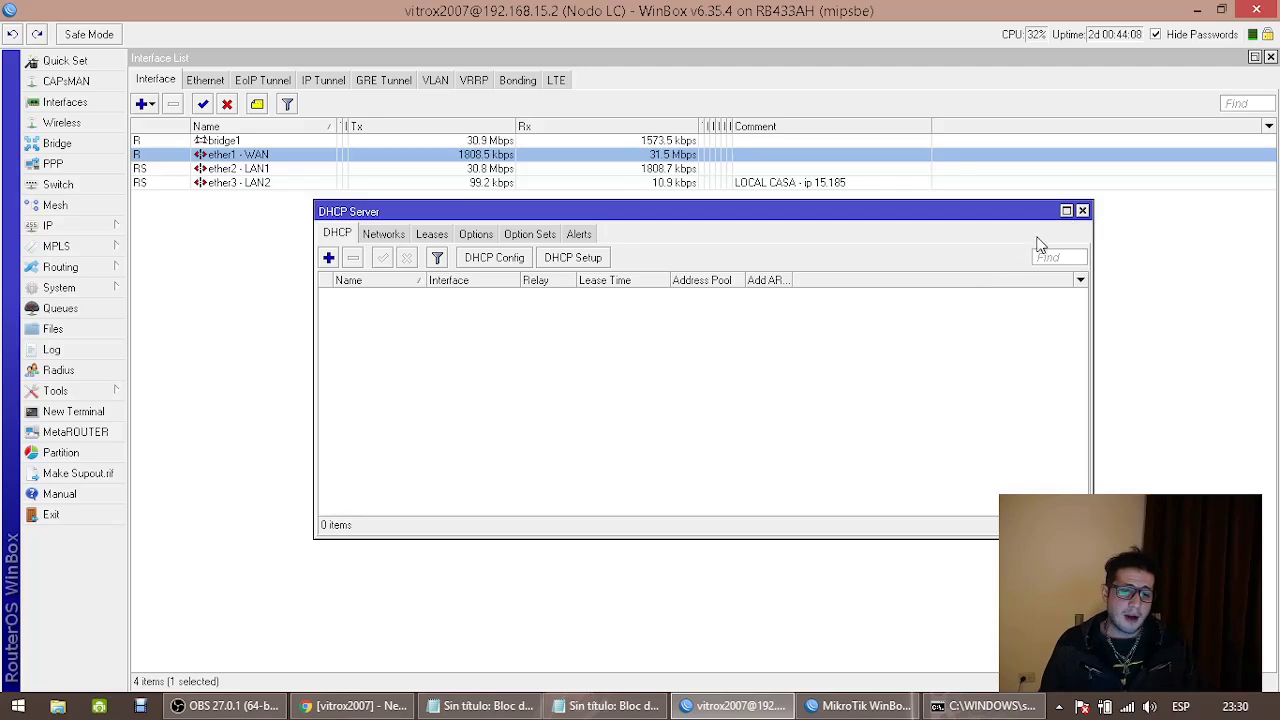
pyautogui.click(1083, 213)
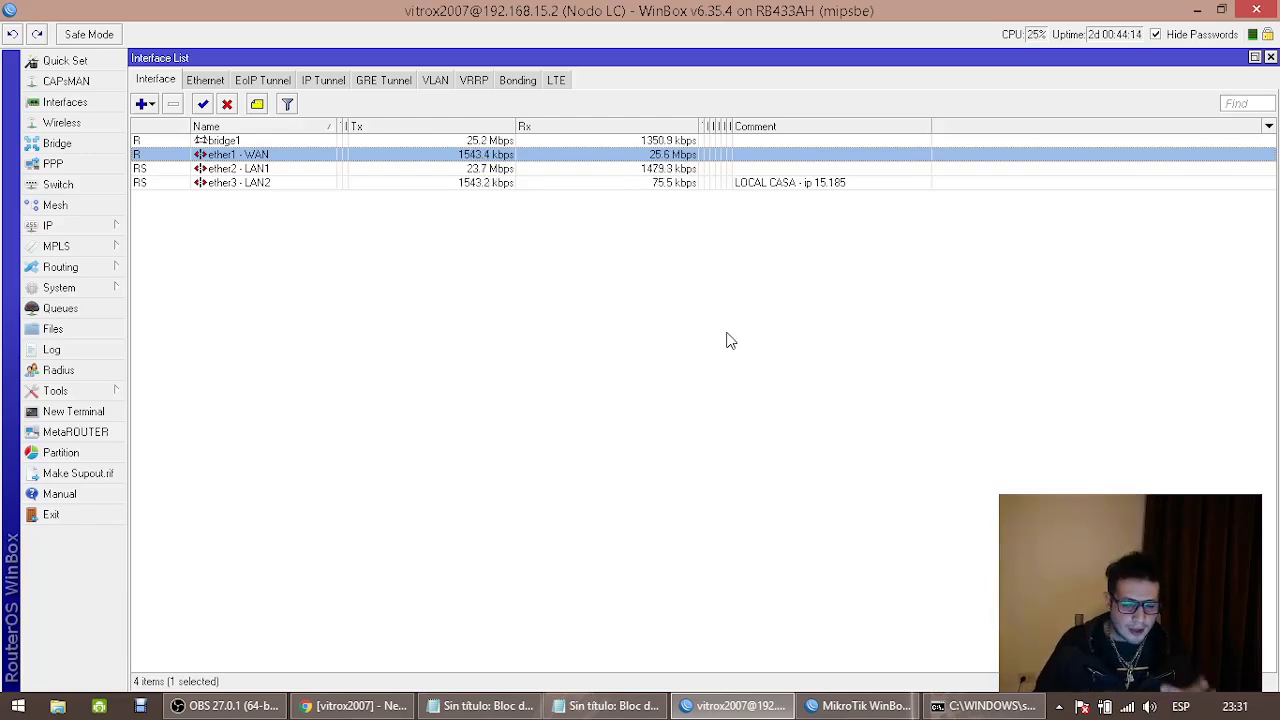
# Scroll the Modelo OSI Wikipedia article to its Capa de red (Capa 3) section, then bring Notepad forward
pyautogui.click(355, 706)
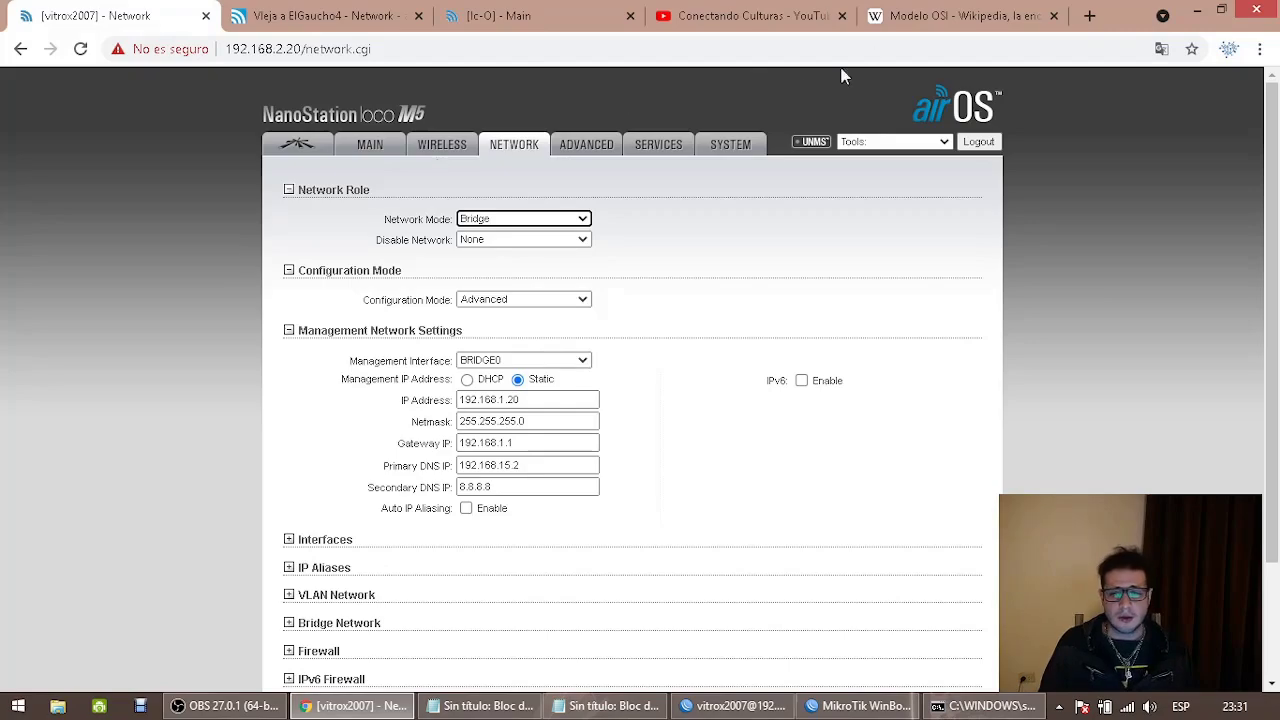
pyautogui.click(918, 20)
pyautogui.scroll(2, 725, 255)
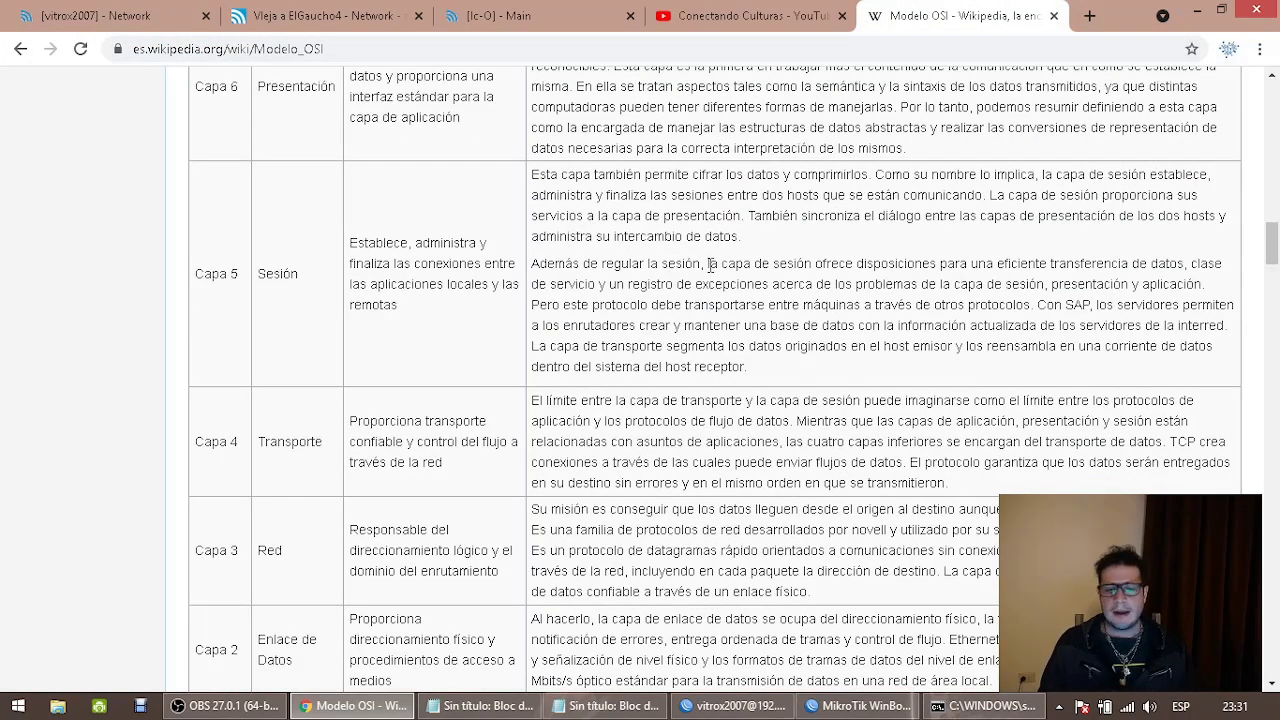
pyautogui.scroll(-7, 710, 265)
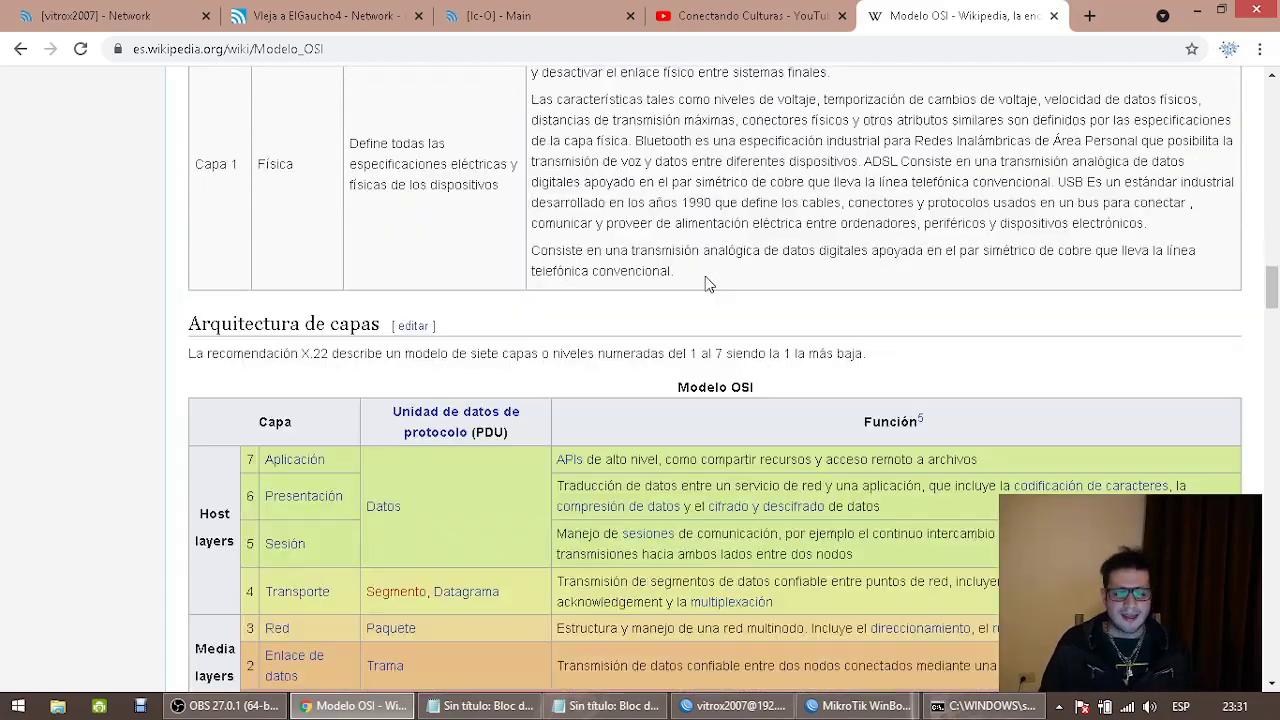
pyautogui.scroll(-5, 707, 288)
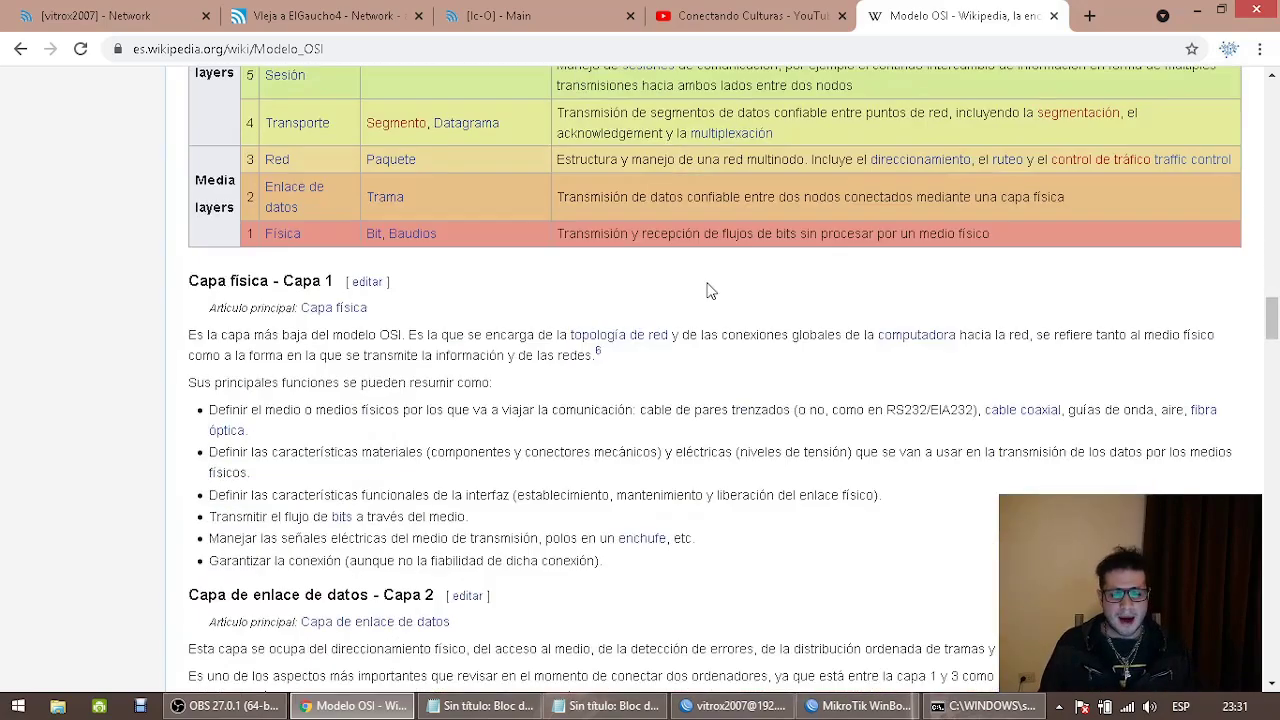
pyautogui.scroll(1, 707, 290)
pyautogui.scroll(-10, 707, 290)
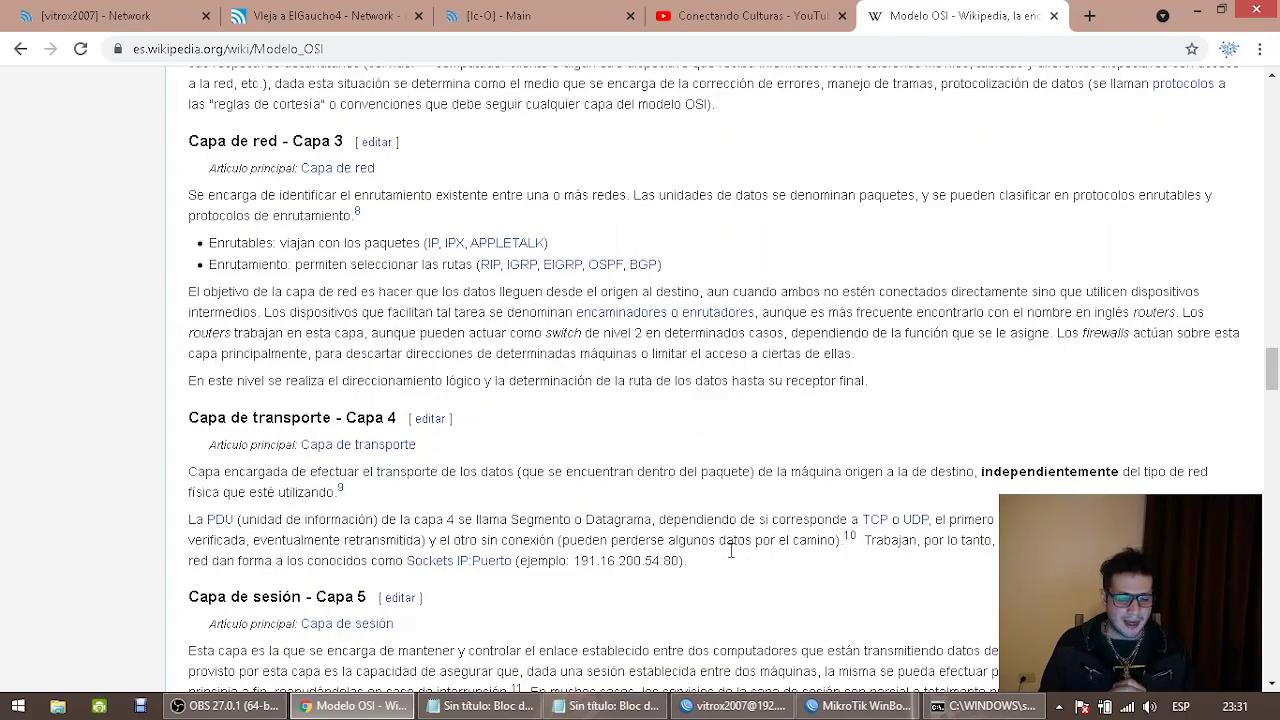
pyautogui.click(500, 706)
# Bring up the MODO BRIDGE / MODO ROUTER notes and select all their text, then switch to YouTube
pyautogui.click(507, 707)
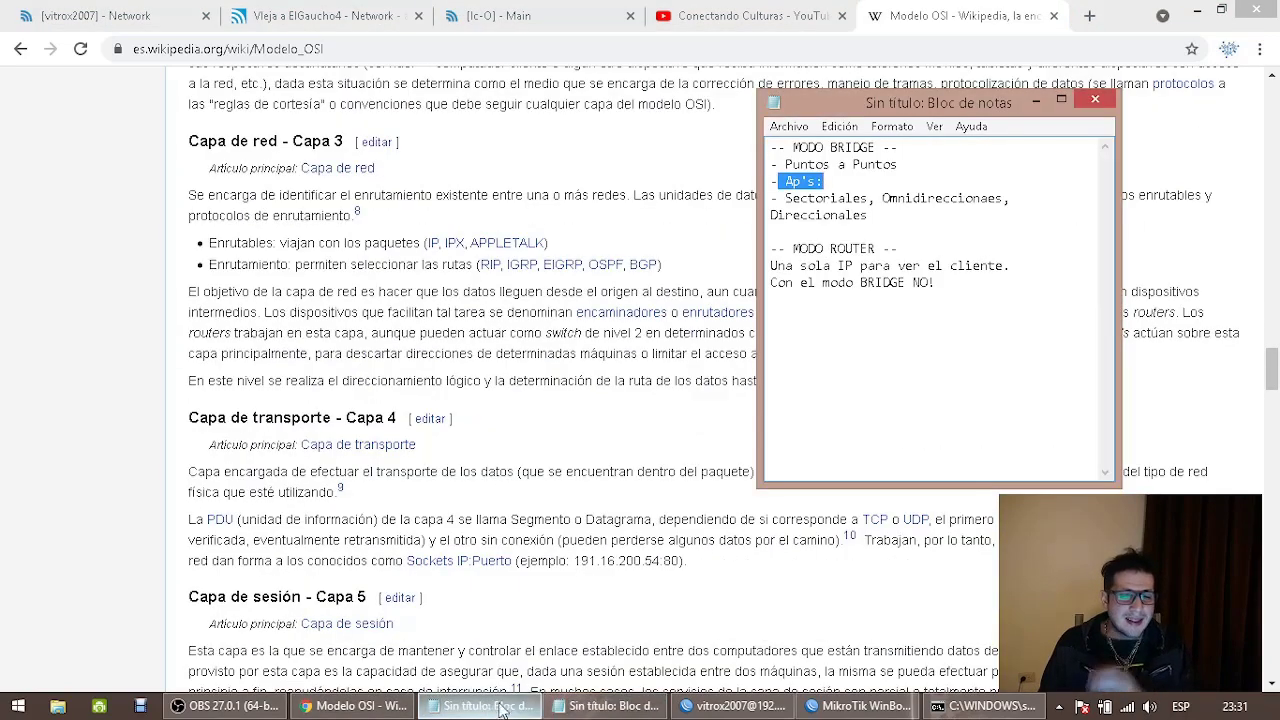
pyautogui.moveTo(1000, 329); pyautogui.dragTo(643, 150)
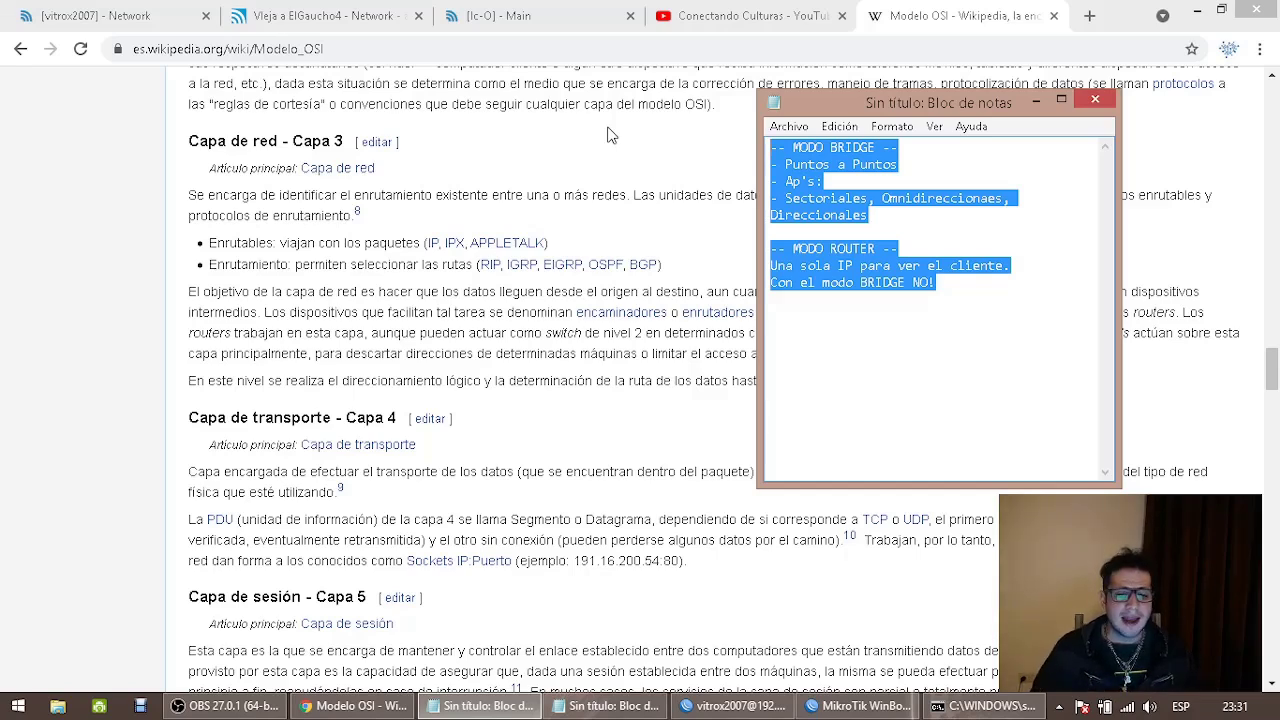
pyautogui.click(712, 18)
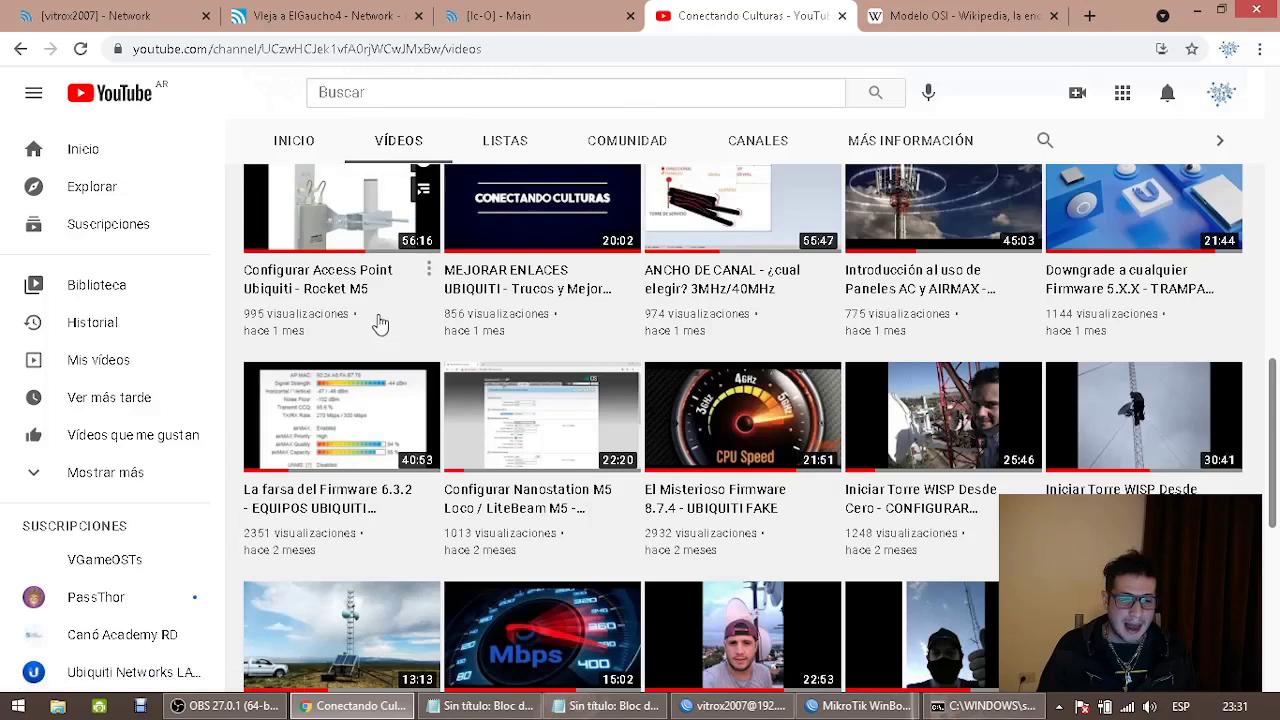
# Scroll the channel's Videos grid and open 'MEJORA TU SERVICIO EN UBIQUITI - Modo Router'
pyautogui.scroll(3, 380, 323)
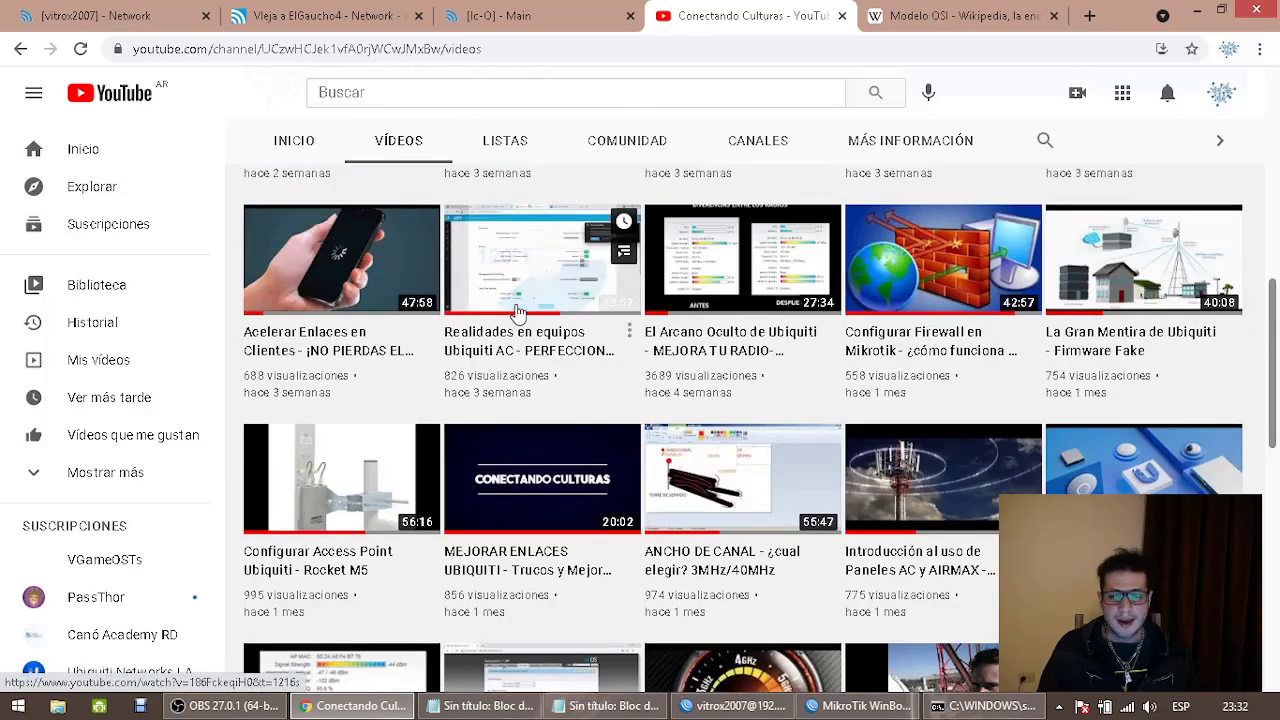
pyautogui.scroll(3, 785, 316)
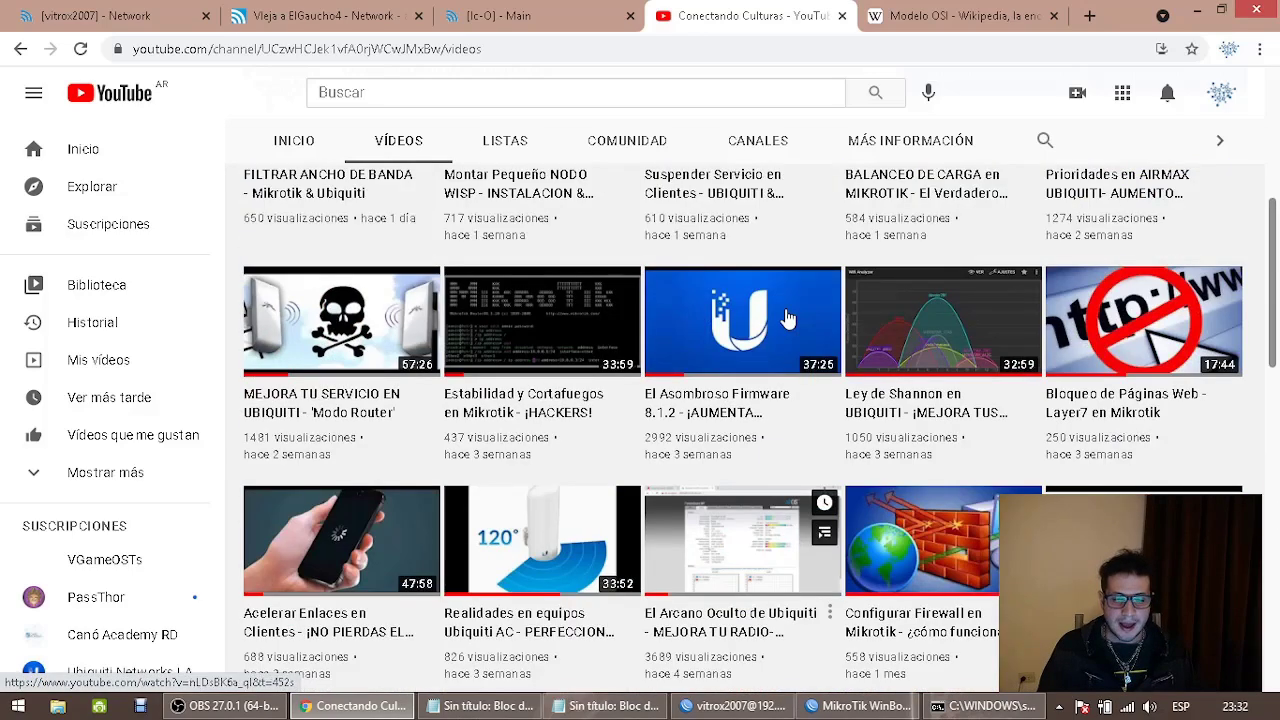
pyautogui.moveTo(787, 317)
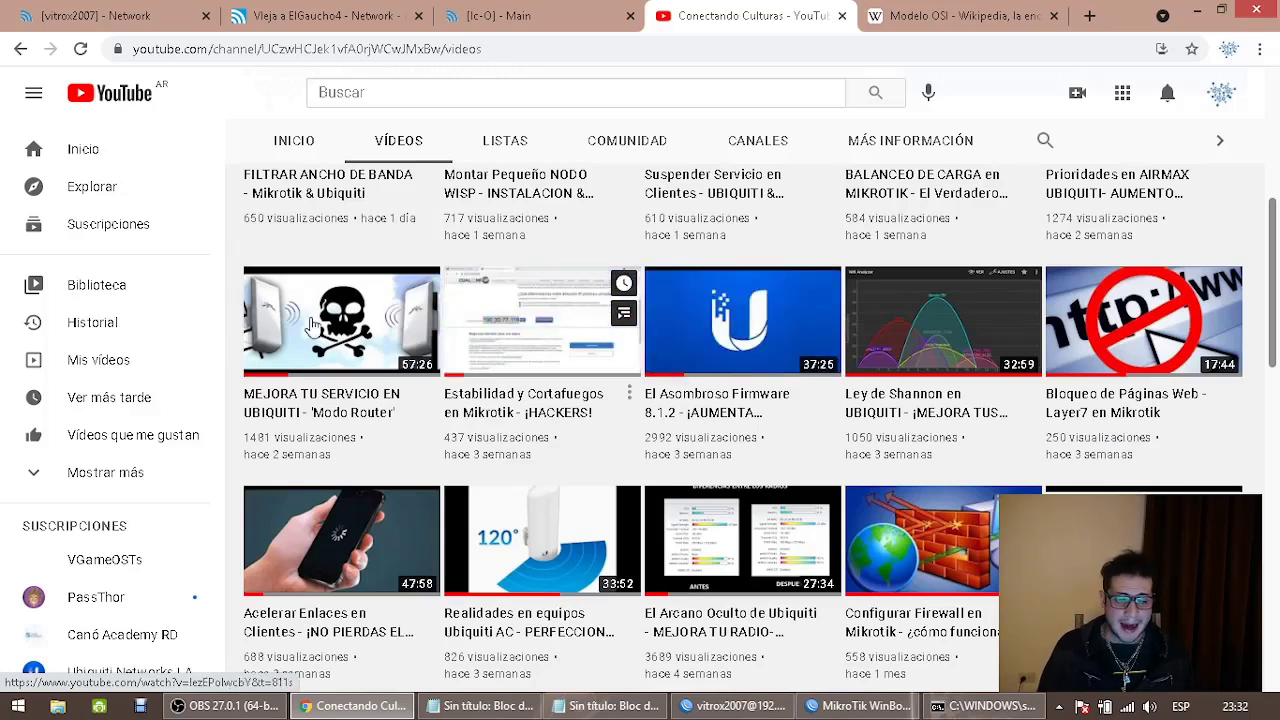
pyautogui.scroll(1, 290, 331)
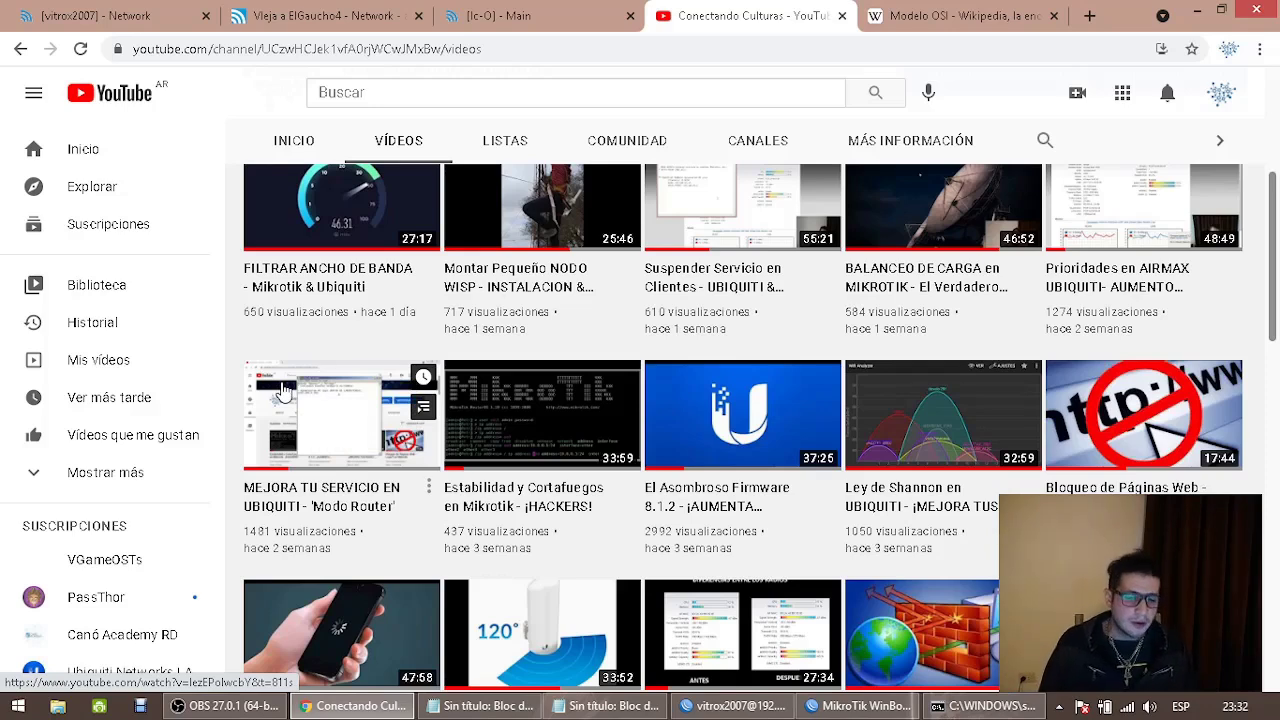
pyautogui.click(290, 402)
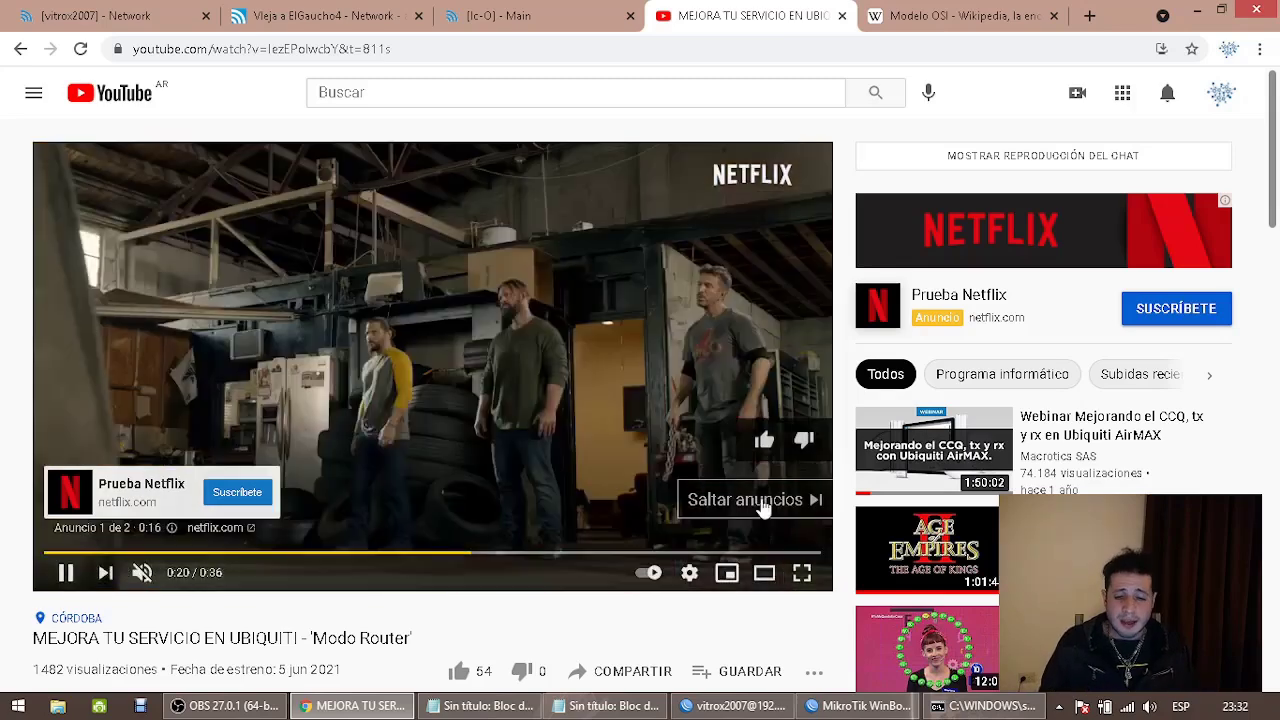
# Skip the Netflix ad with 'Saltar anuncios', watch the Modo Router video, then switch to OBS Studio
pyautogui.click(760, 503)
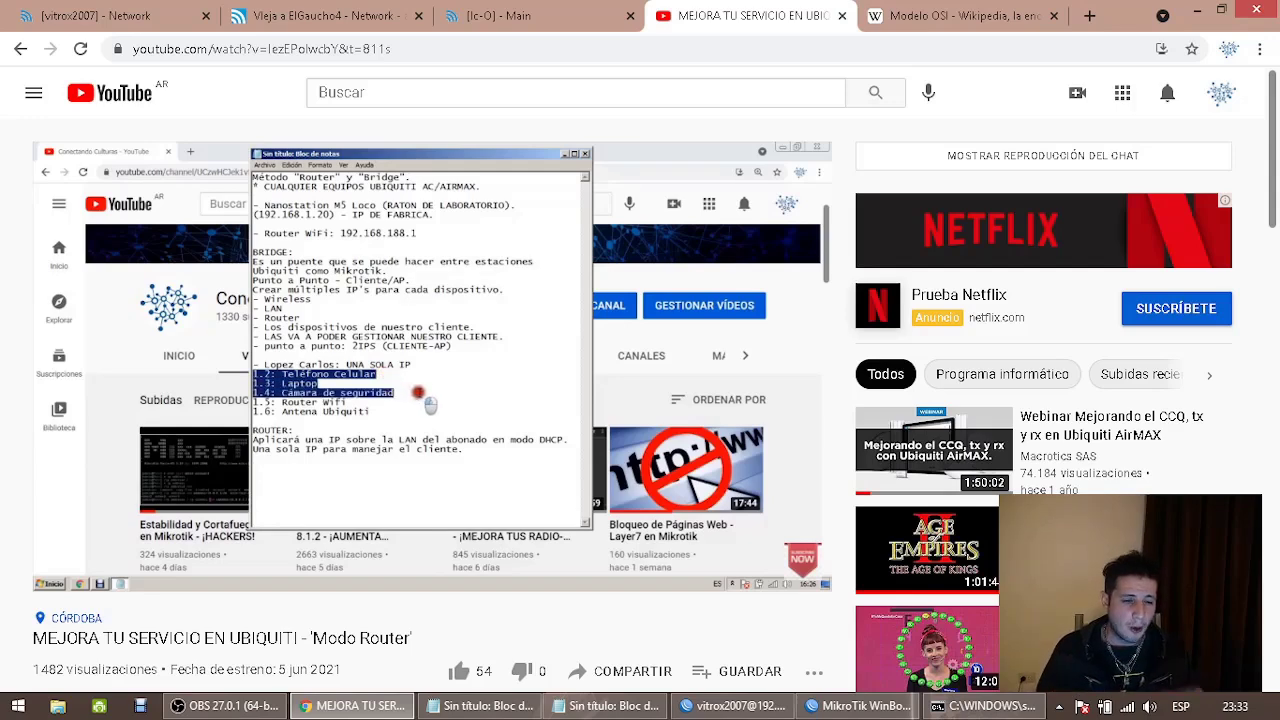
pyautogui.moveTo(32, 645); pyautogui.dragTo(190, 640)
pyautogui.click(190, 638)
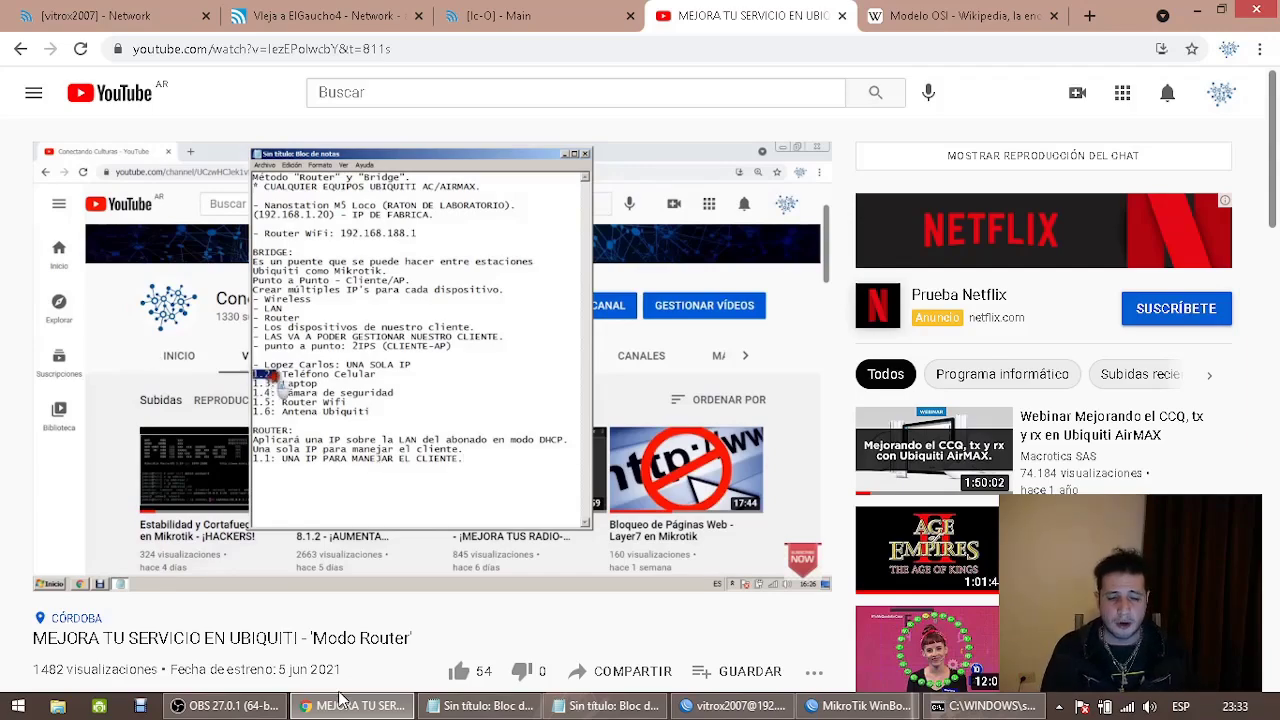
pyautogui.click(227, 705)
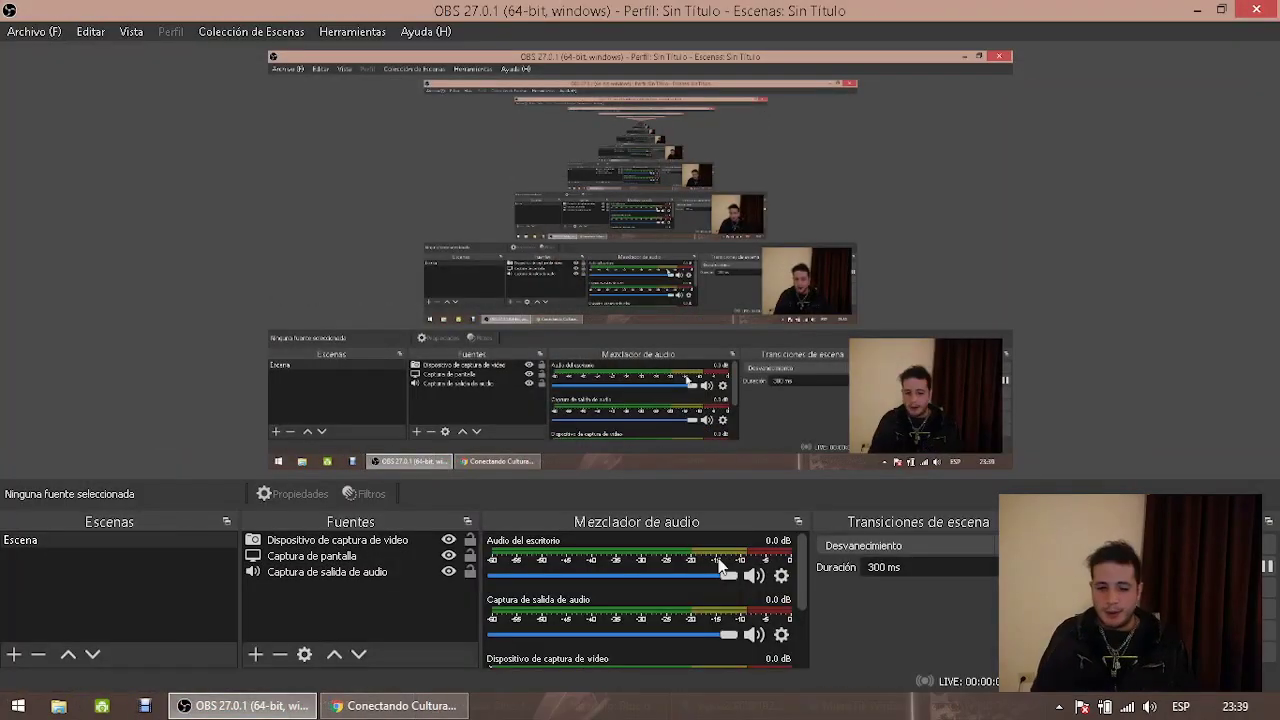
# Bring the Chrome 'Conectando Culturas' window back in front of OBS, showing the channel's Videos list
pyautogui.click(325, 706)
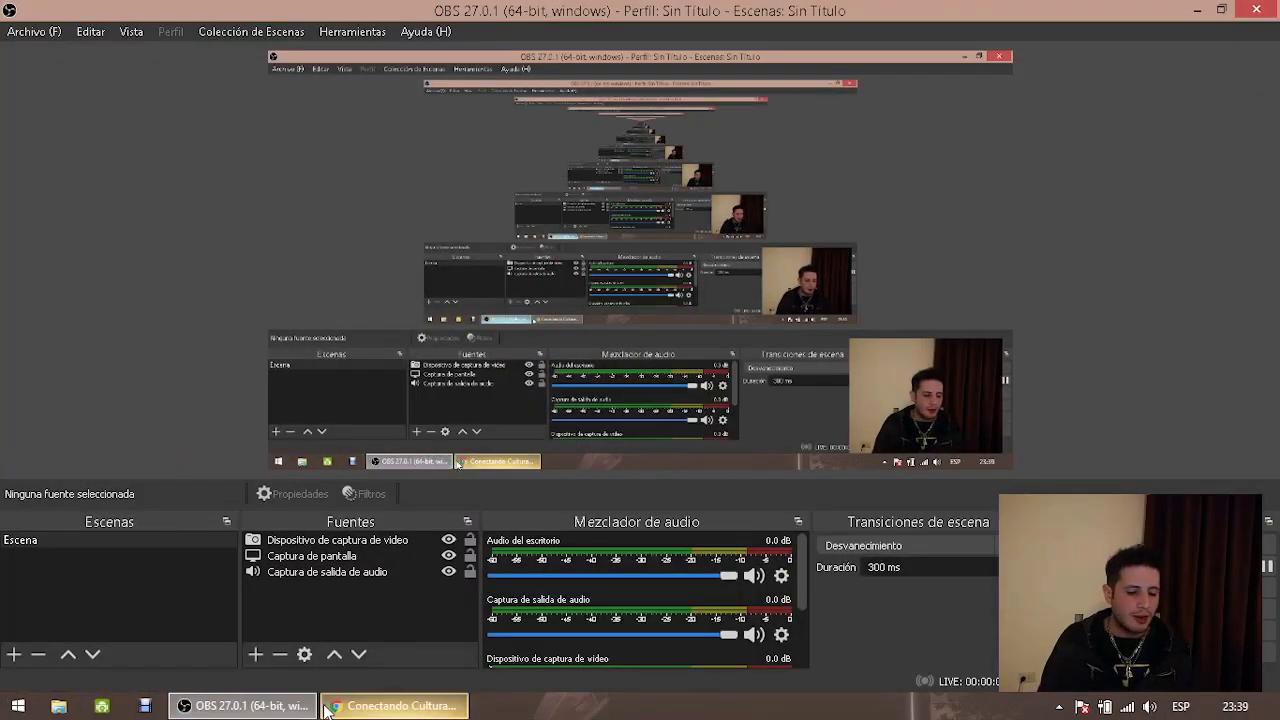
pyautogui.moveTo(325, 708)
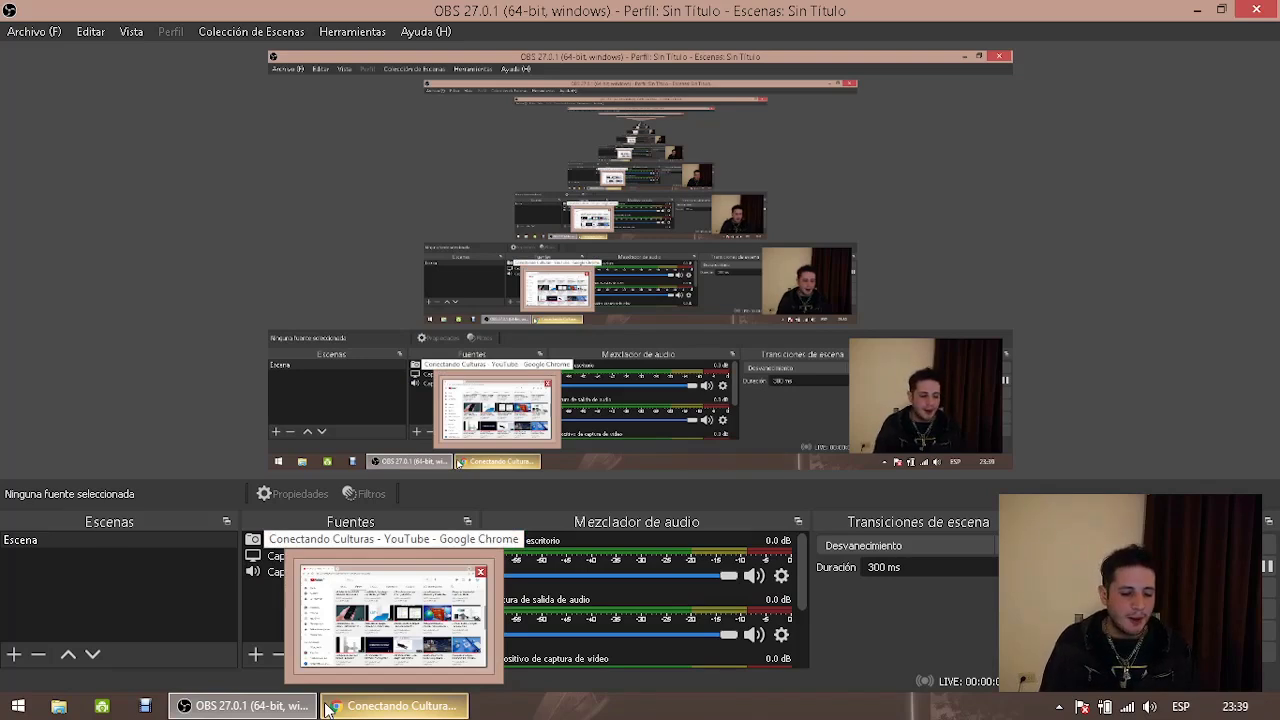
pyautogui.click(327, 708)
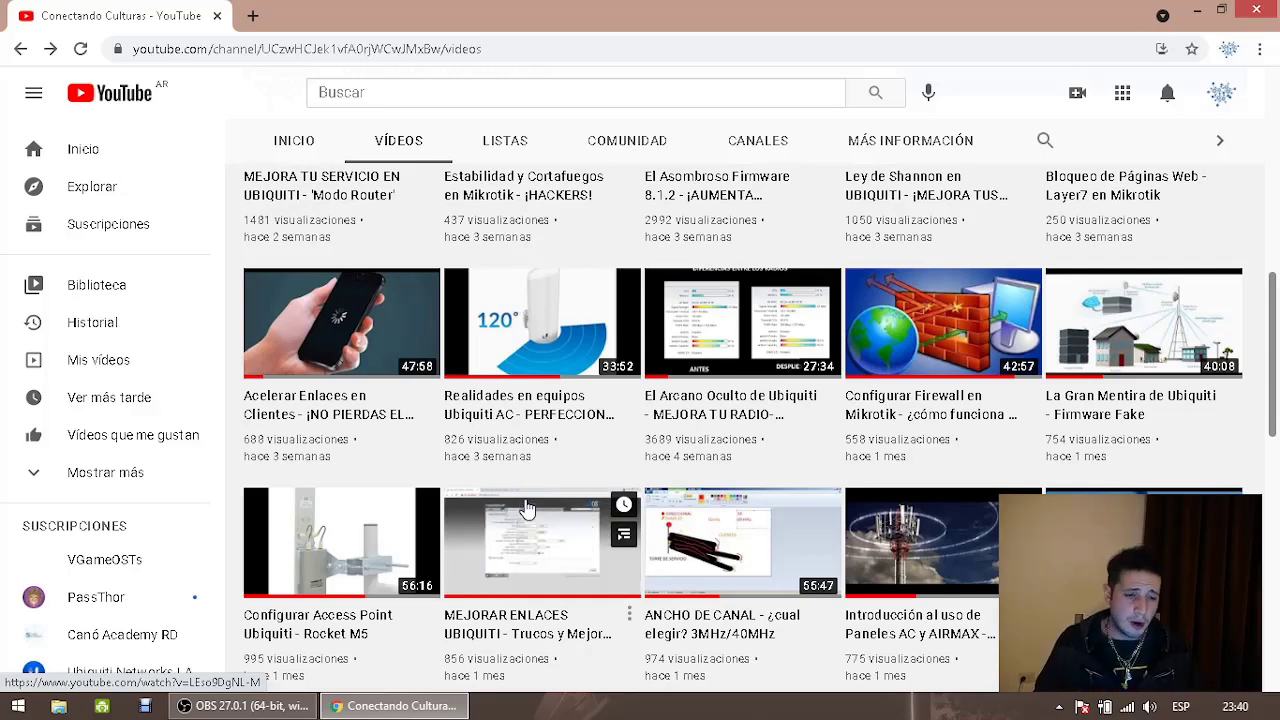
pyautogui.scroll(3, 528, 510)
pyautogui.moveTo(362, 405)
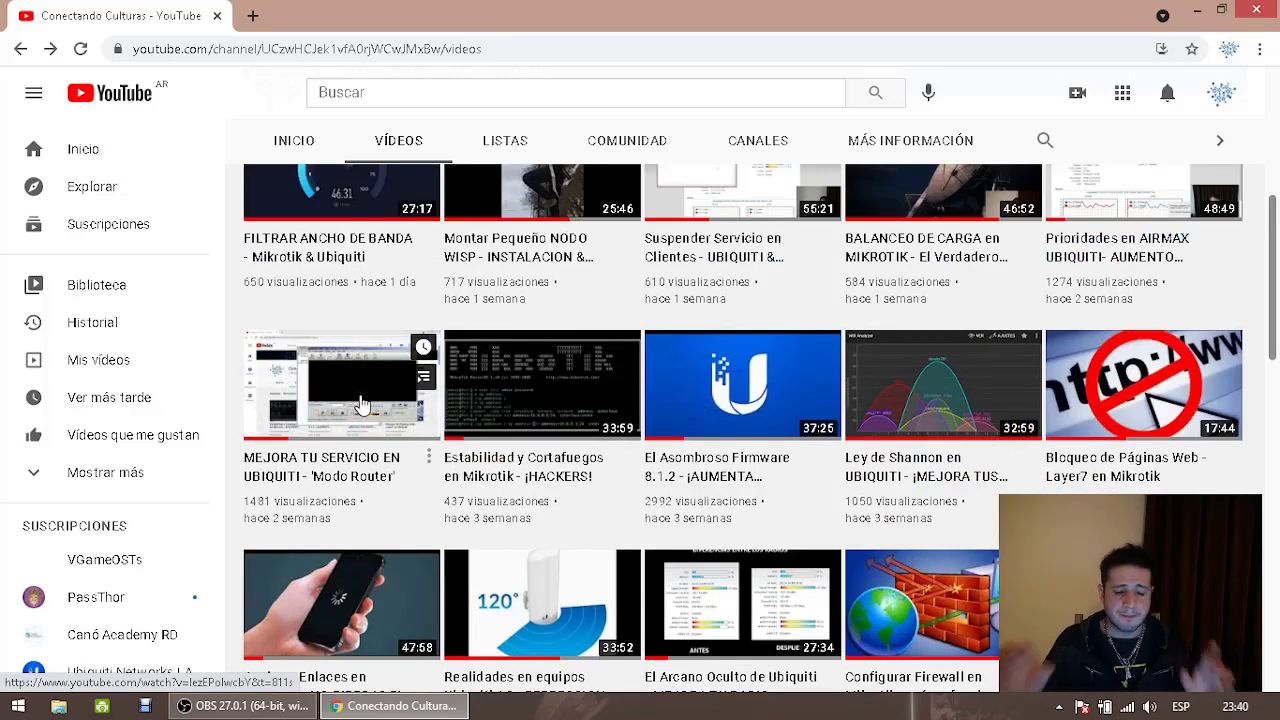
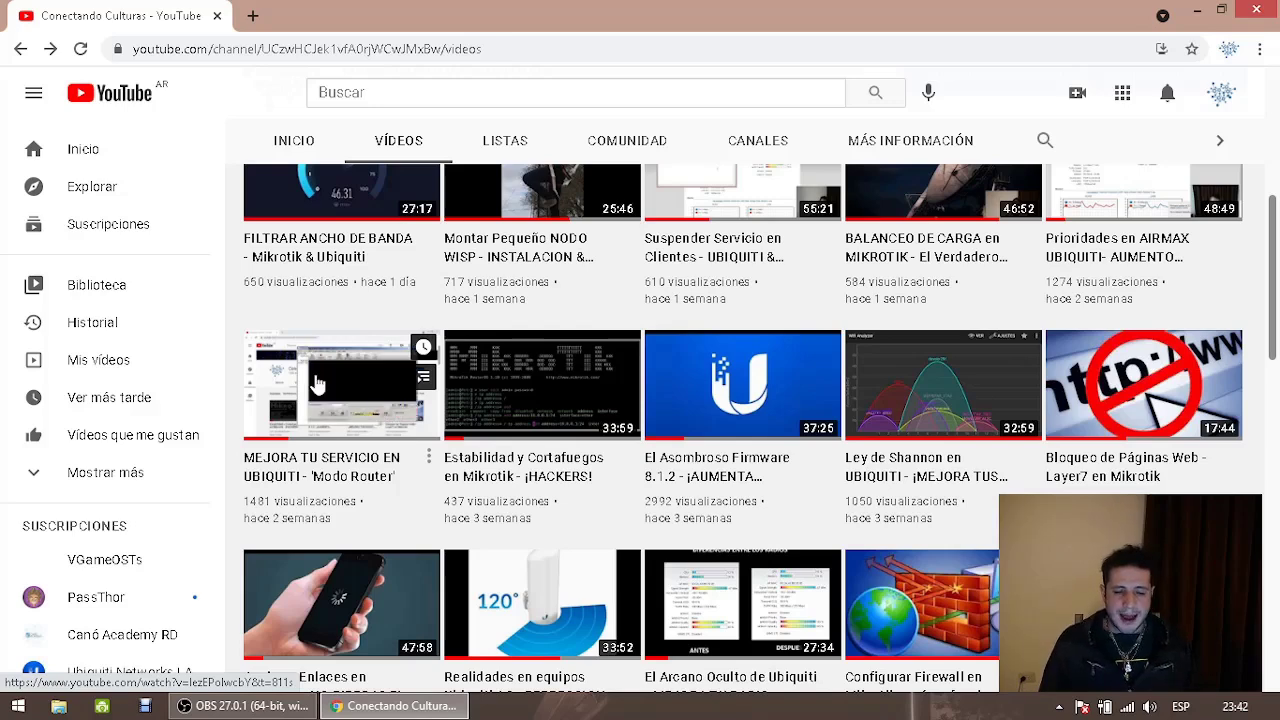
# Go from OBS back to the YouTube videos page and bring up the Windows Run dialog
pyautogui.click(209, 708)
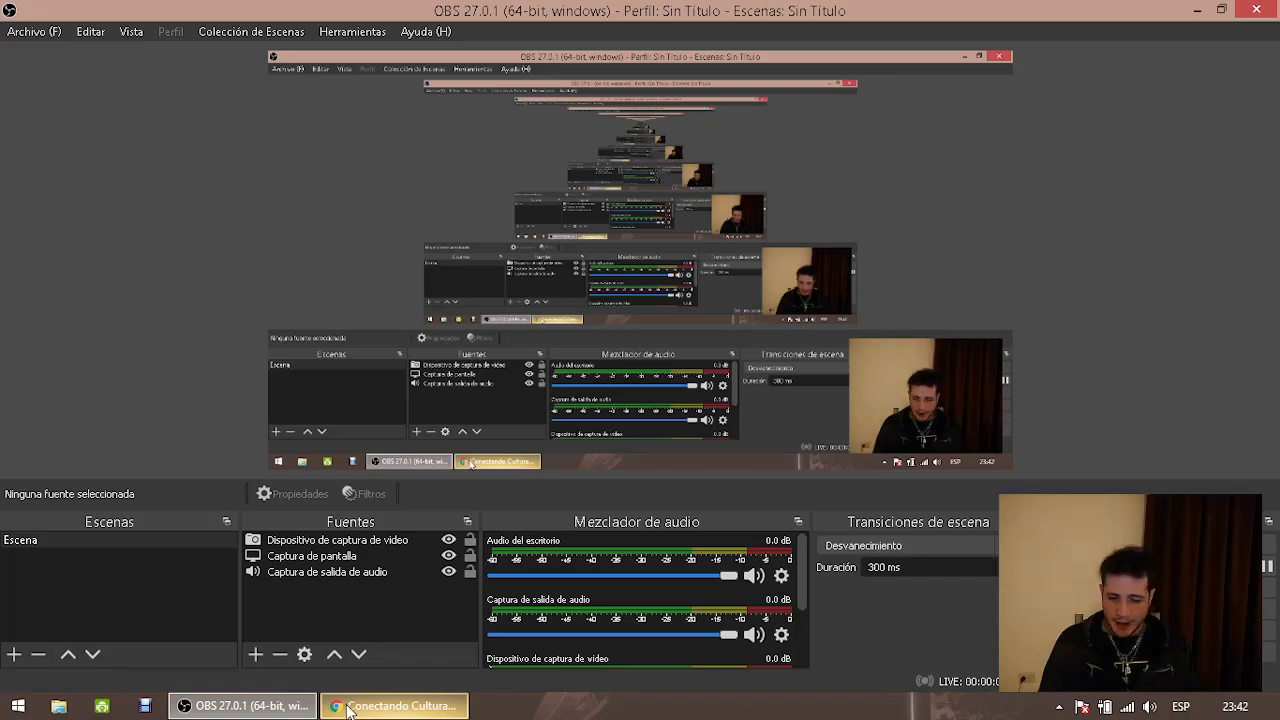
pyautogui.click(347, 708)
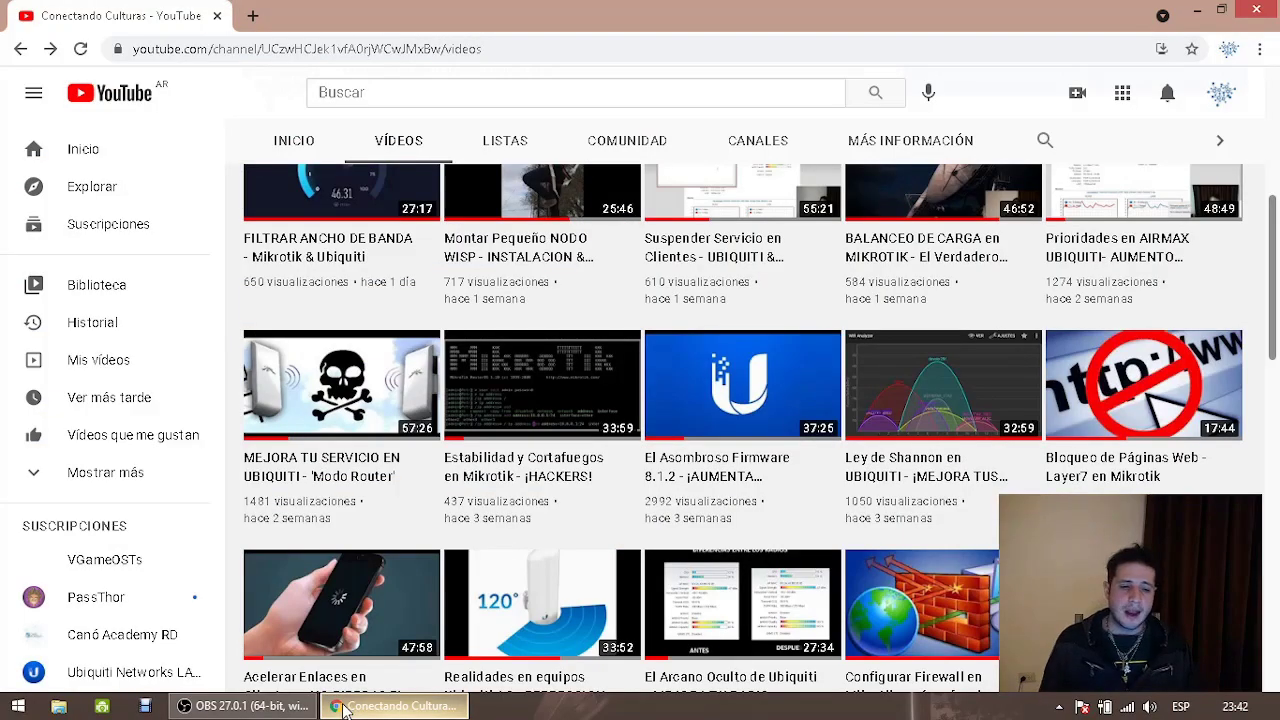
pyautogui.press('super+r')
# Launch Notepad, type 'Puerta de Enlace: Mikrotik (192.168.15.2)' and maximize the window
pyautogui.write('notepad')
pyautogui.press('Return')
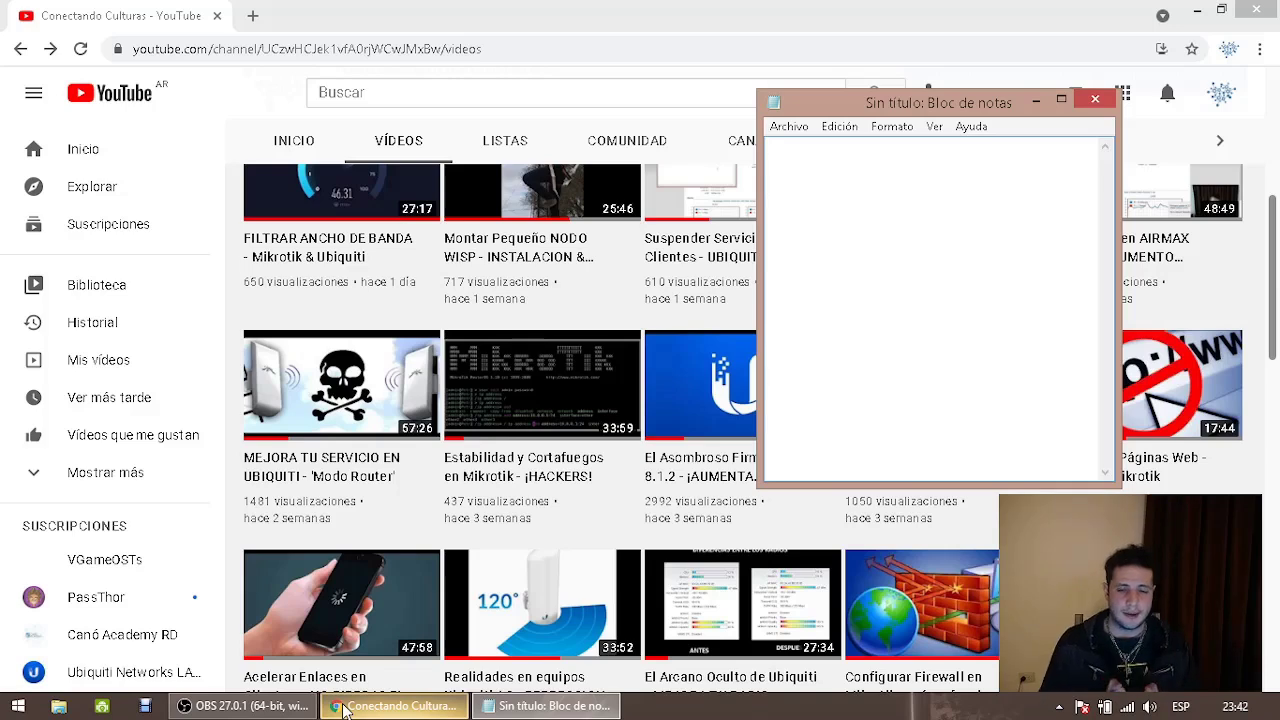
pyautogui.write('P')
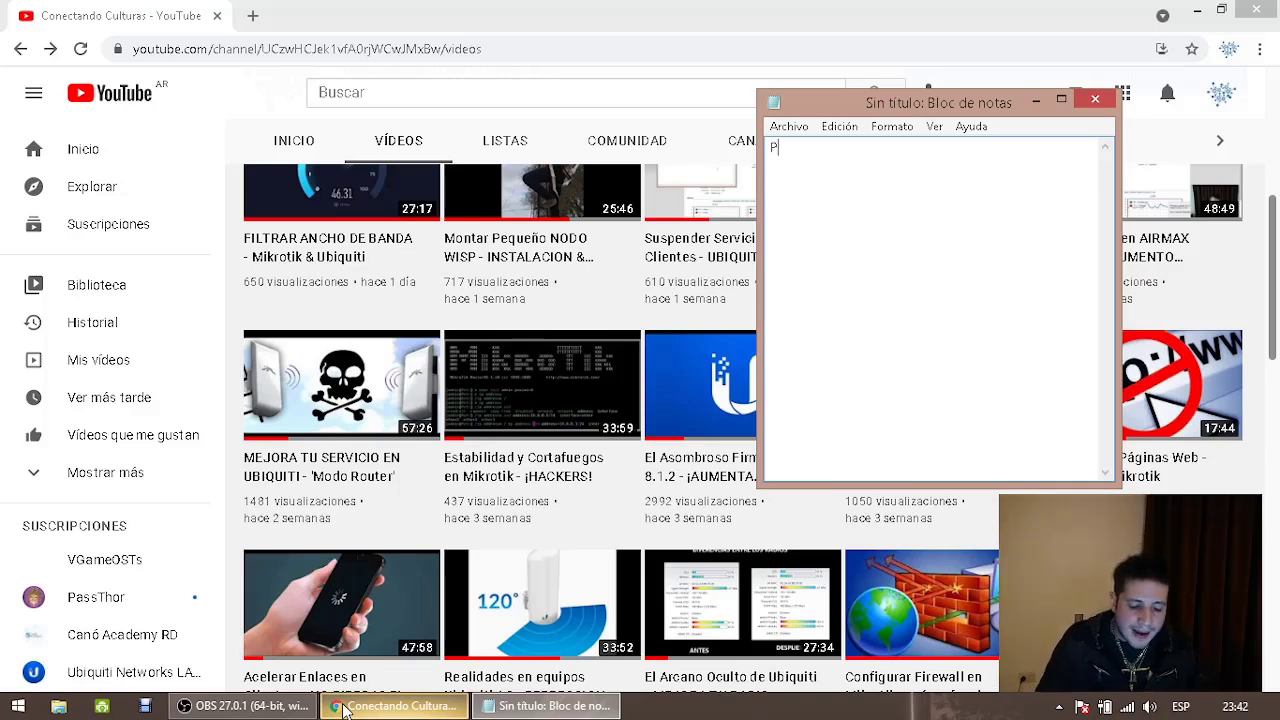
pyautogui.write('uerta de Enlace: ')
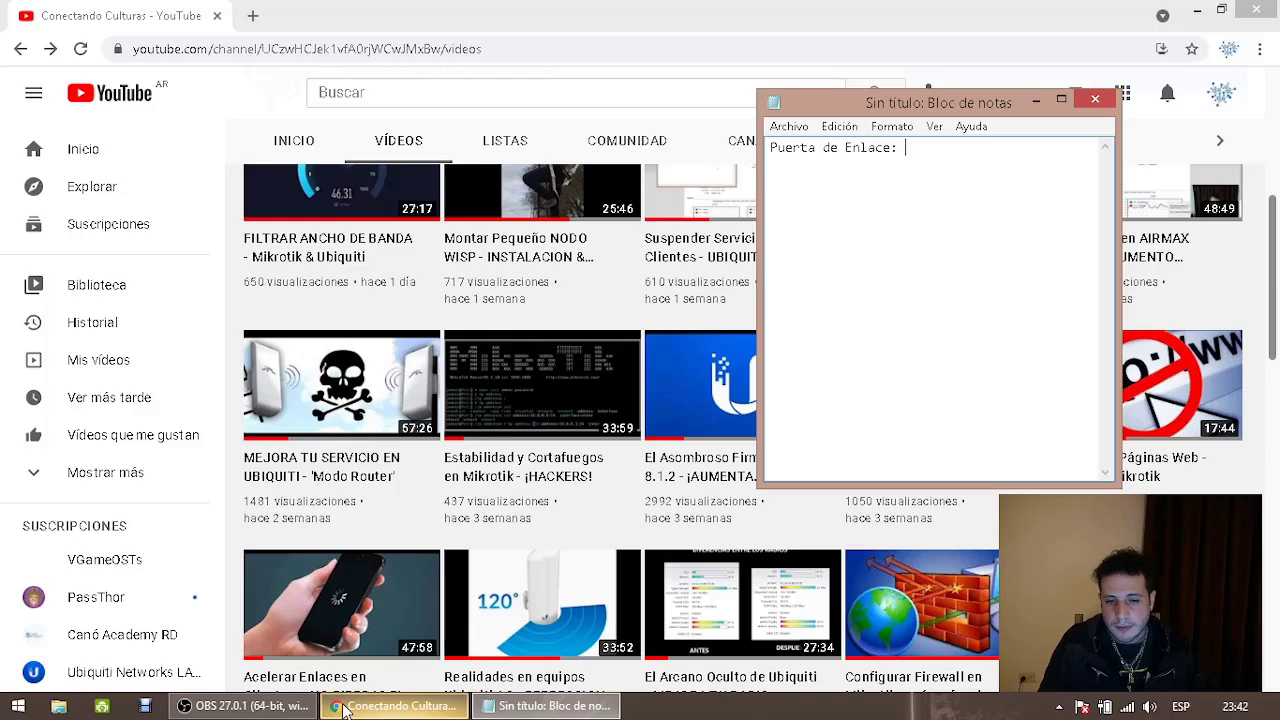
pyautogui.write('Mikrotik (192.168.15.2)')
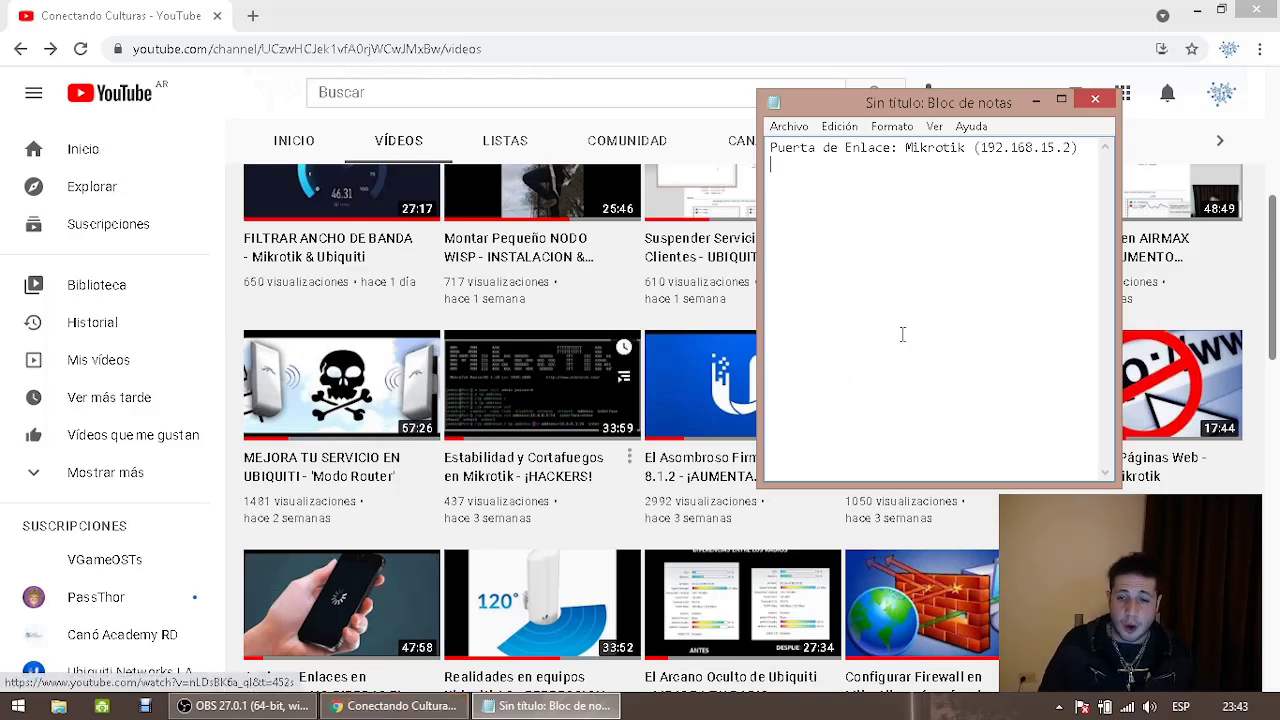
pyautogui.click(1061, 99)
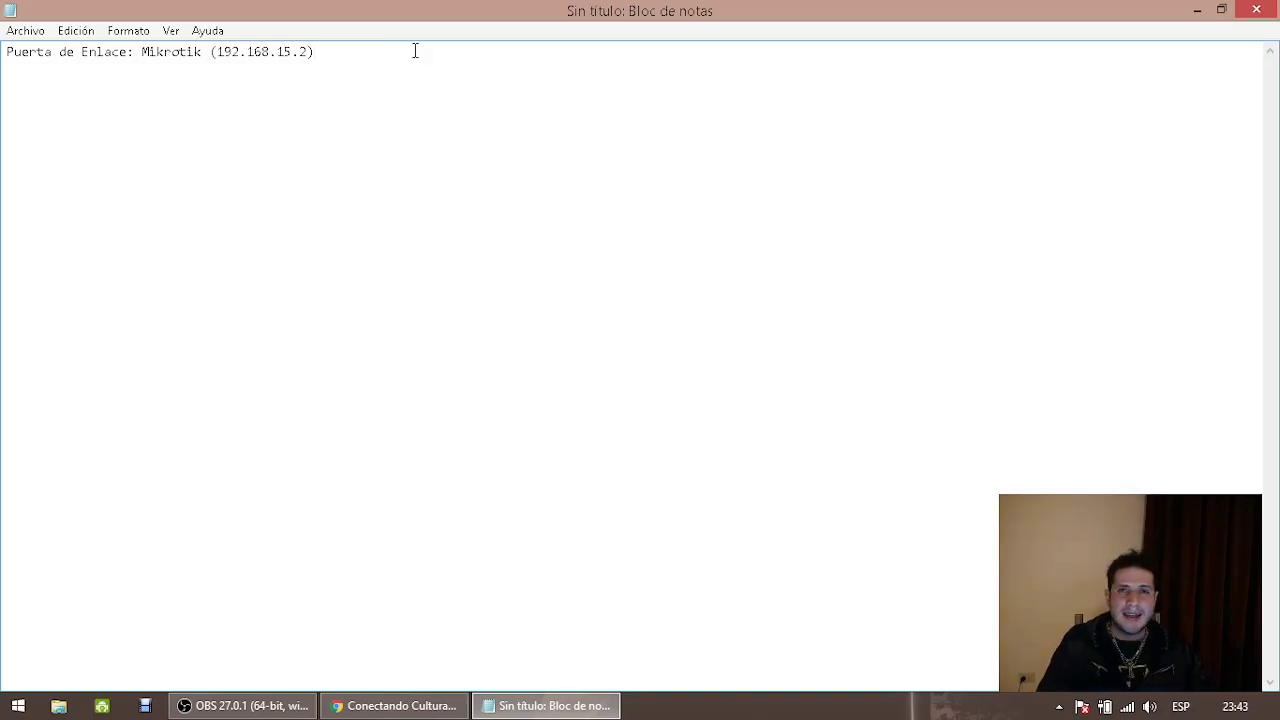
# Insert a 'PROVEEDOR: 192.168.111.1' line above the gateway line
pyautogui.click(7, 52)
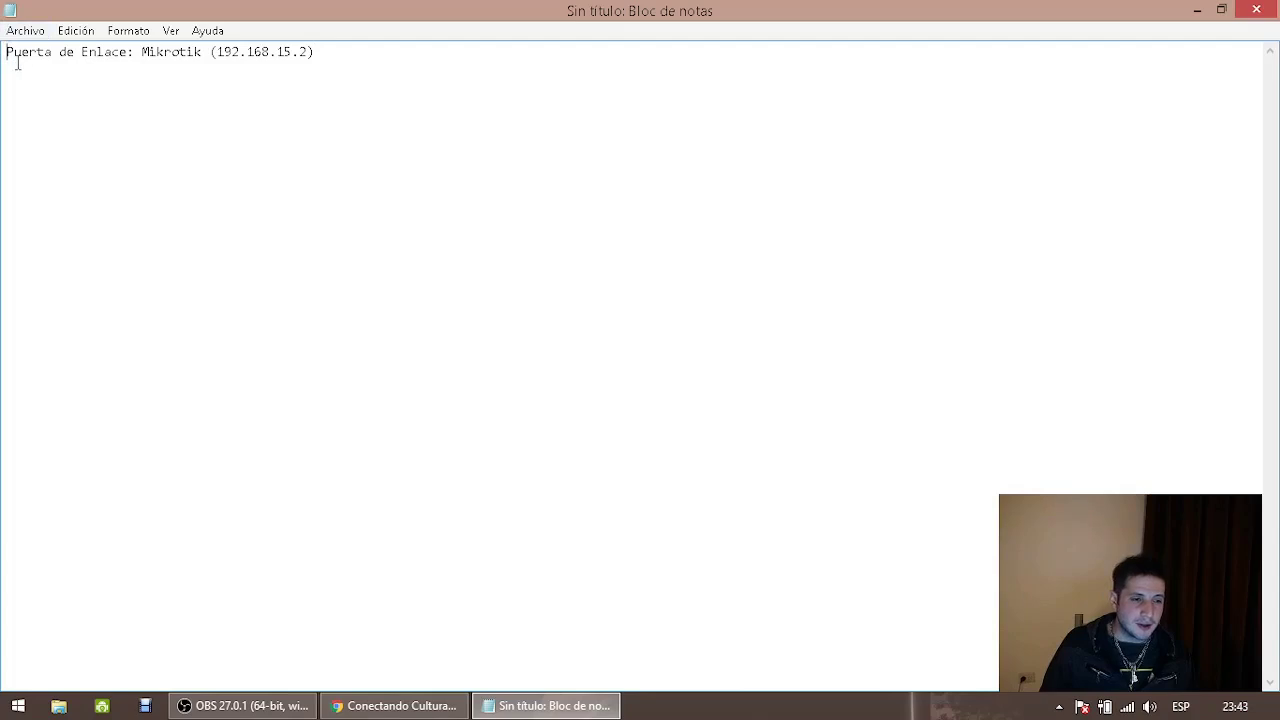
pyautogui.press('Return')
pyautogui.write('PROVEEDOR: 192.168.')
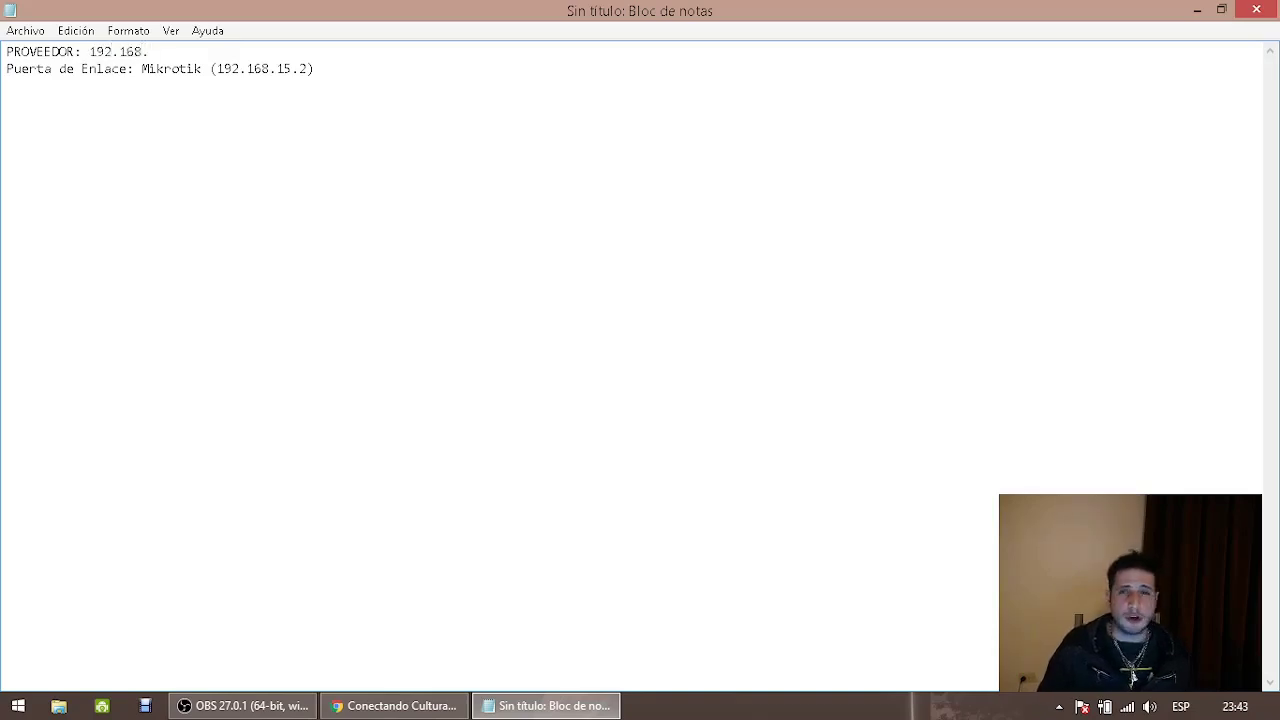
pyautogui.write('111.1')
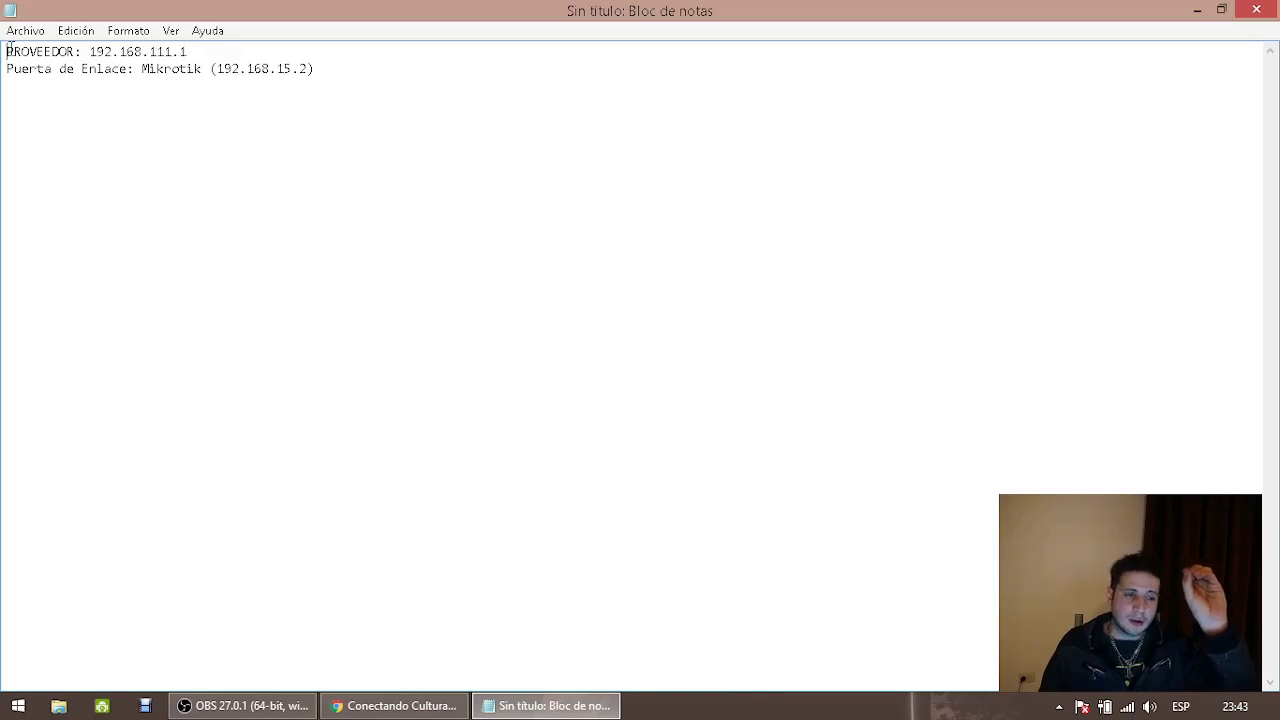
# Highlight the provider and gateway addresses, then launch the WinBox Loader from the desktop
pyautogui.moveTo(7, 51); pyautogui.dragTo(256, 53)
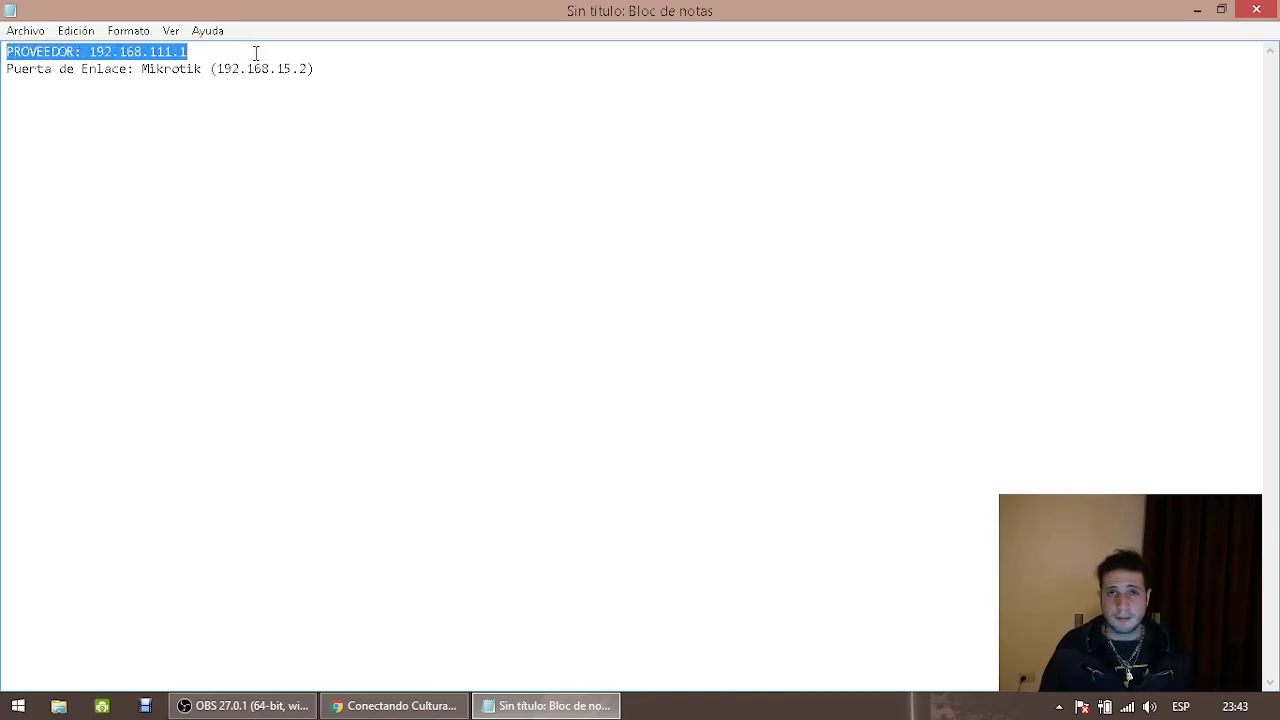
pyautogui.moveTo(8, 69); pyautogui.dragTo(141, 69)
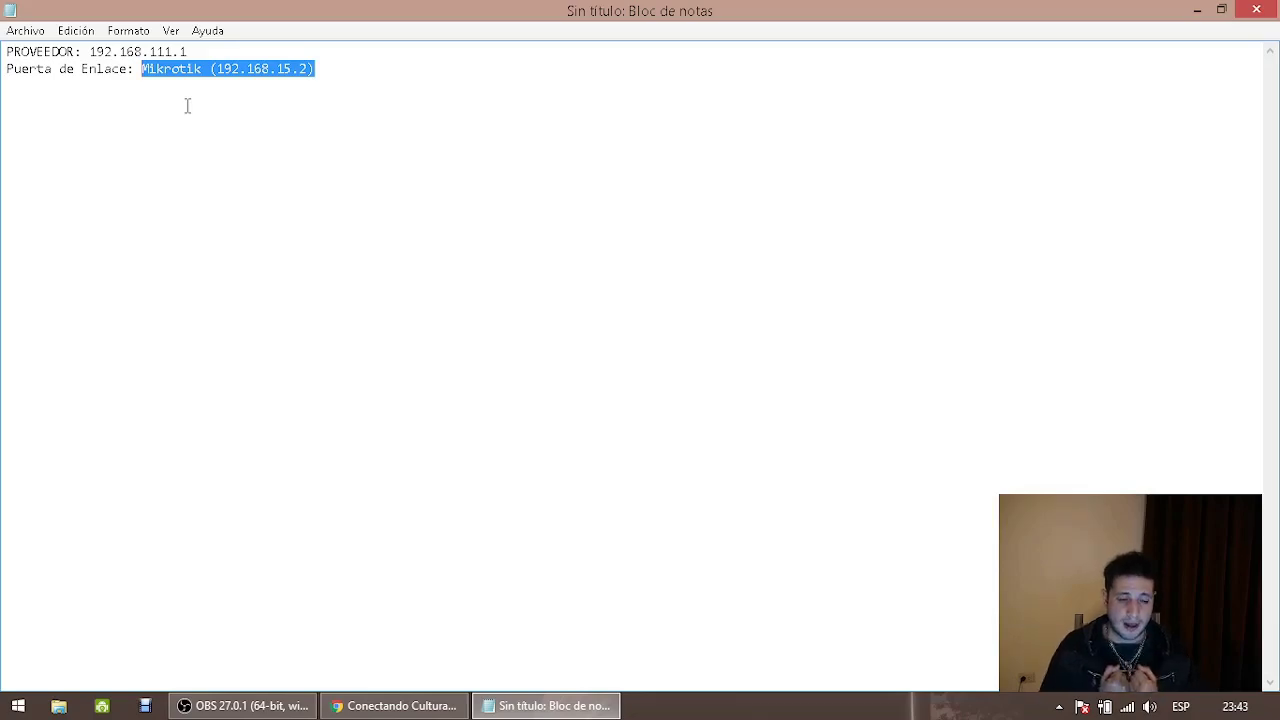
pyautogui.press('super+d')
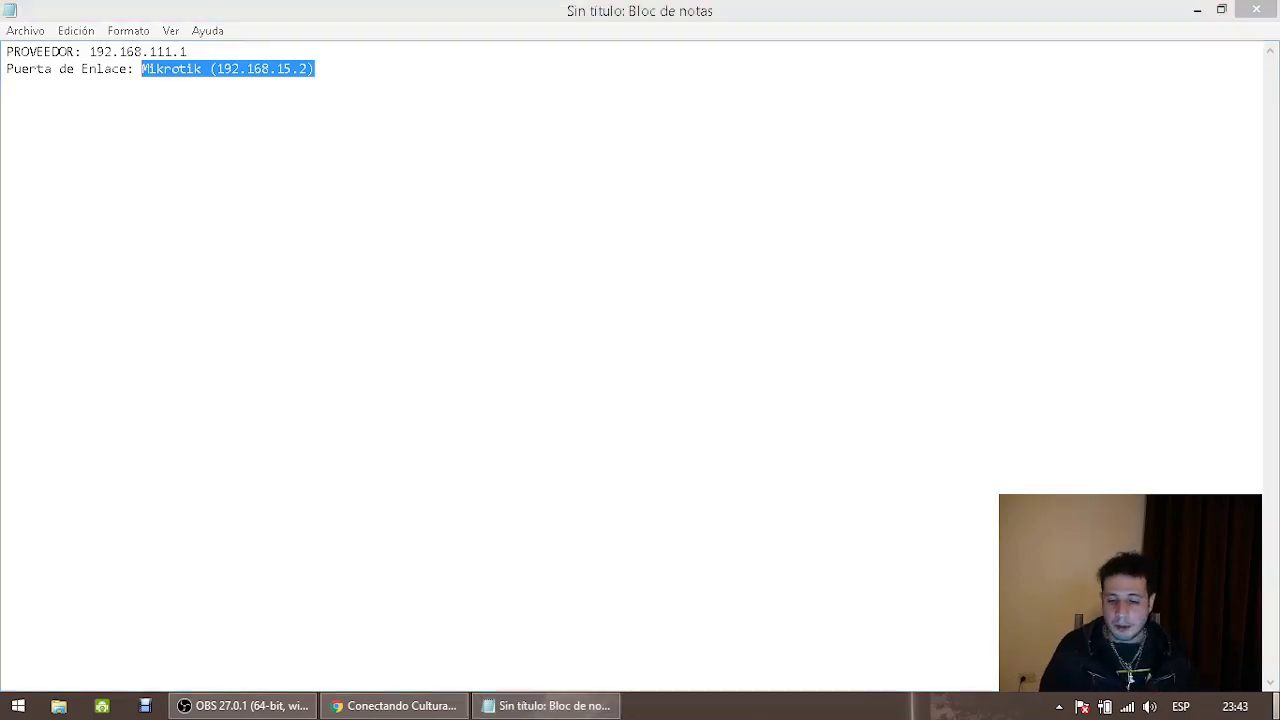
pyautogui.doubleClick(44, 222)
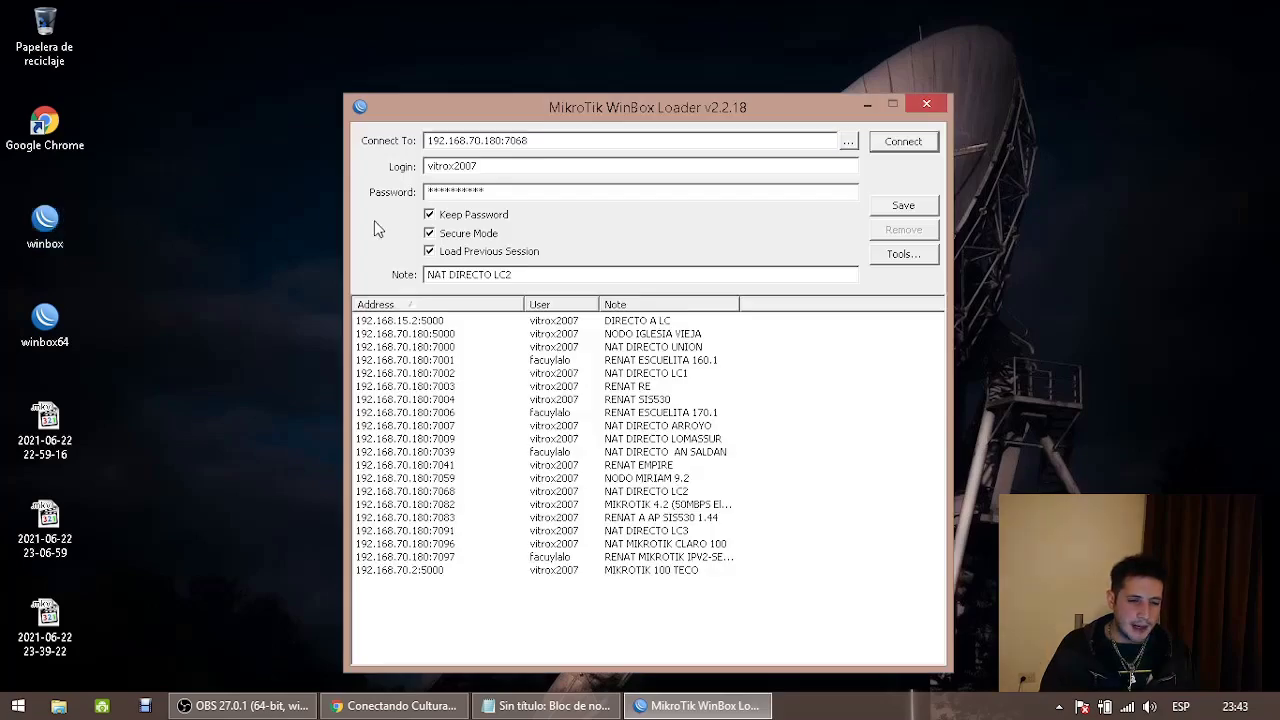
# Connect WinBox to the saved 192.168.15.2:5000 entry, then cancel the stalled attempt
pyautogui.click(449, 322)
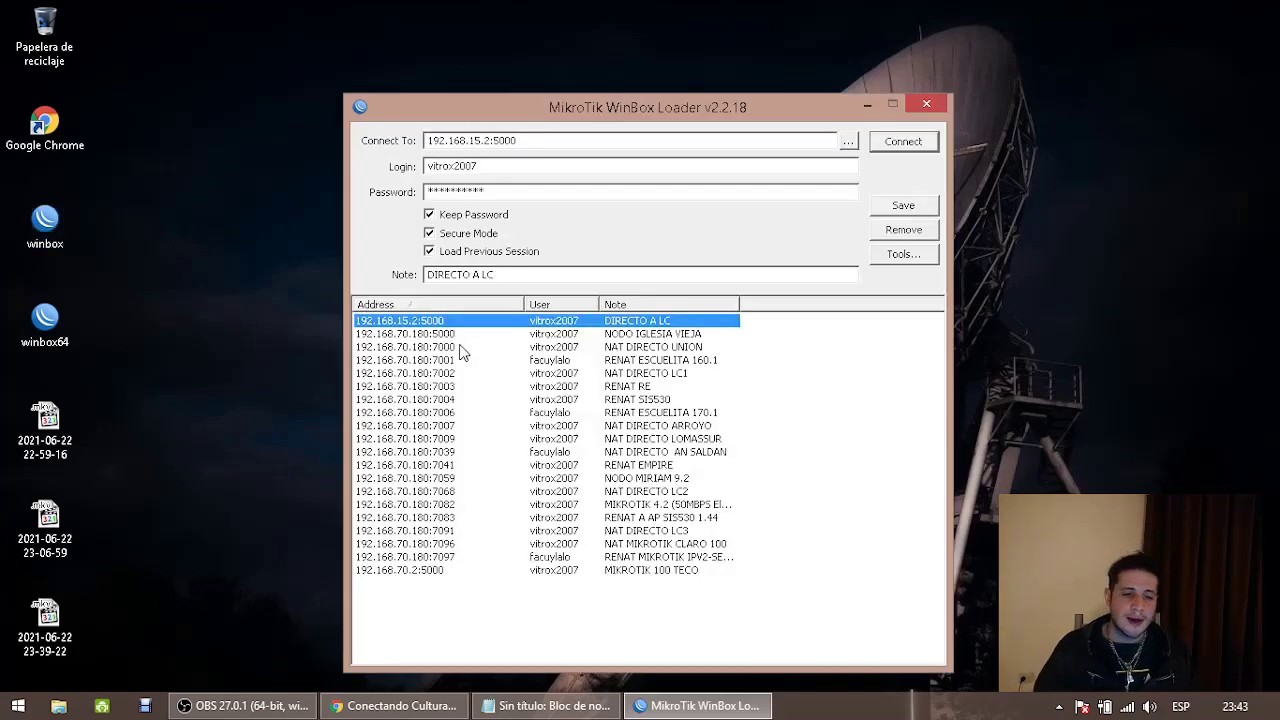
pyautogui.moveTo(494, 141); pyautogui.dragTo(519, 141)
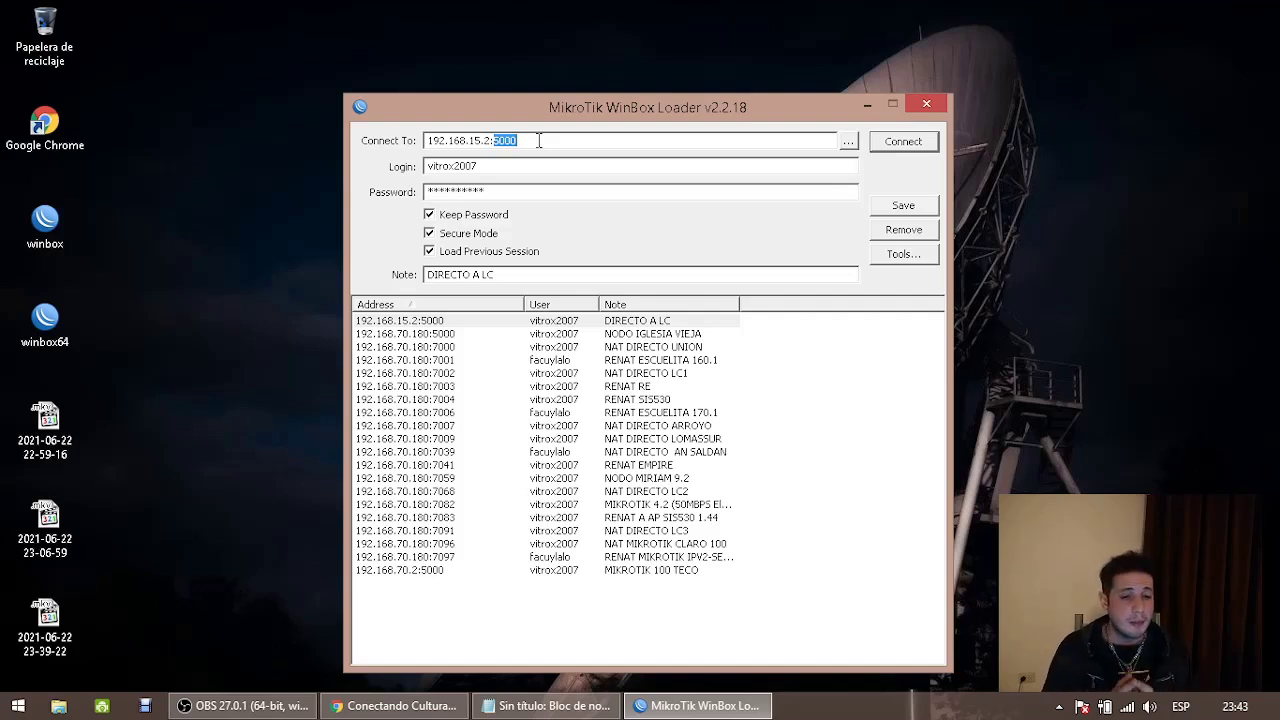
pyautogui.press('Return')
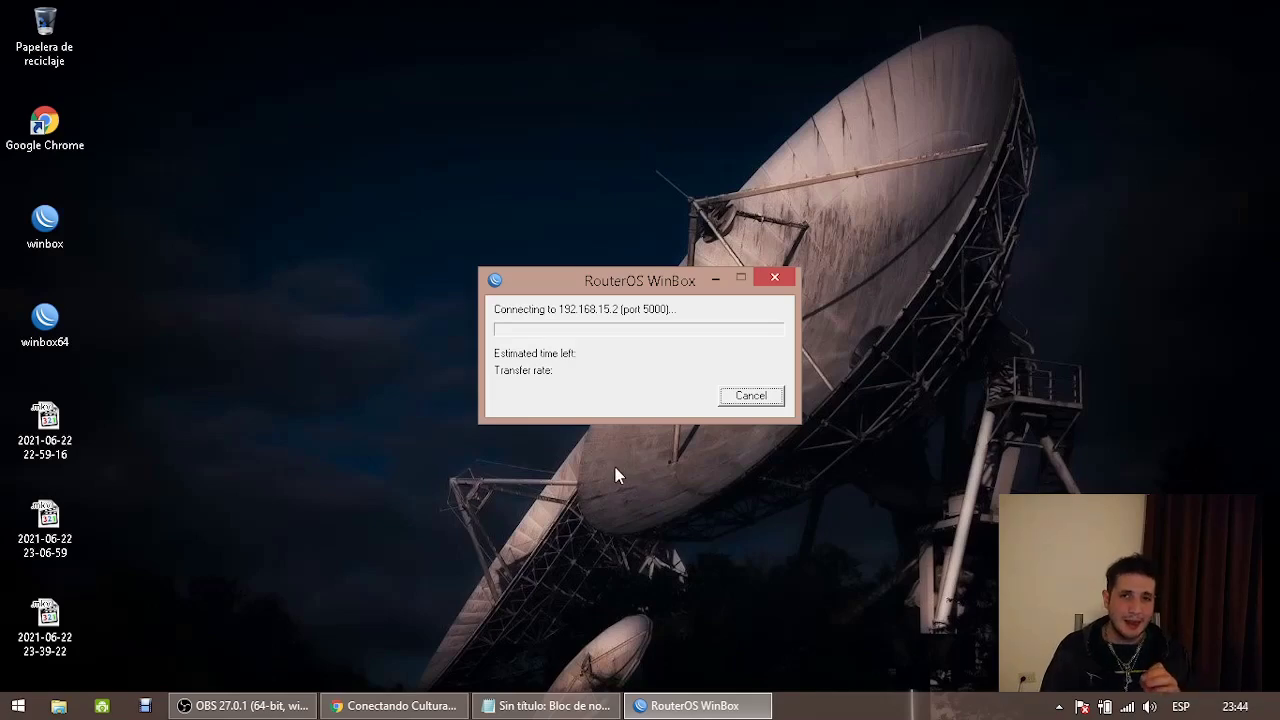
pyautogui.click(372, 708)
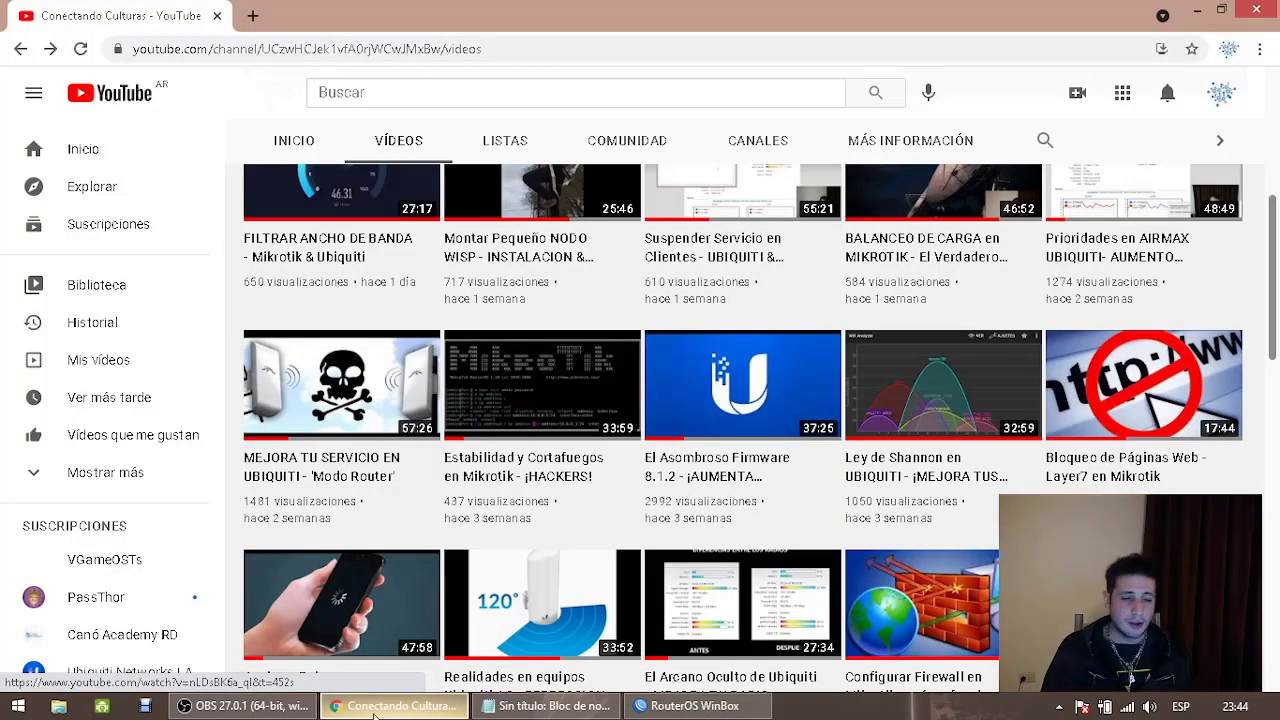
pyautogui.click(374, 708)
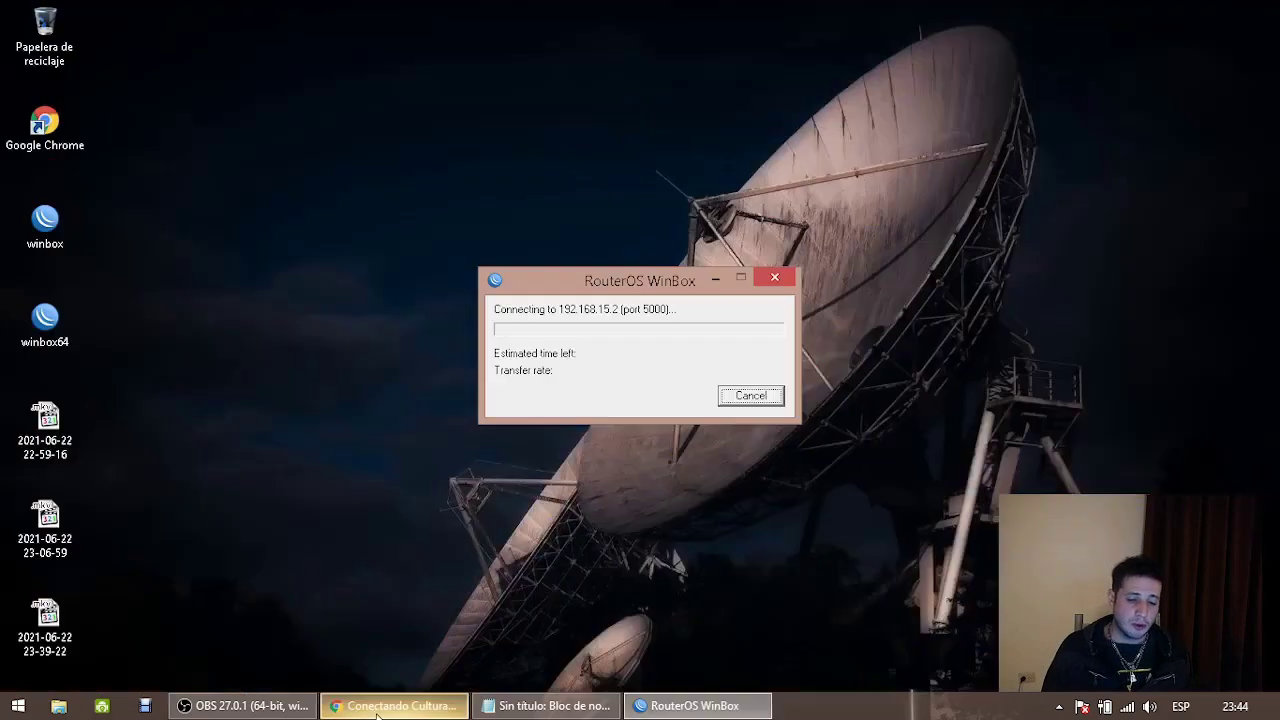
pyautogui.click(760, 399)
# Retry the 192.168.15.2:5000 connection, cancel it again, and return to Notepad
pyautogui.doubleClick(55, 234)
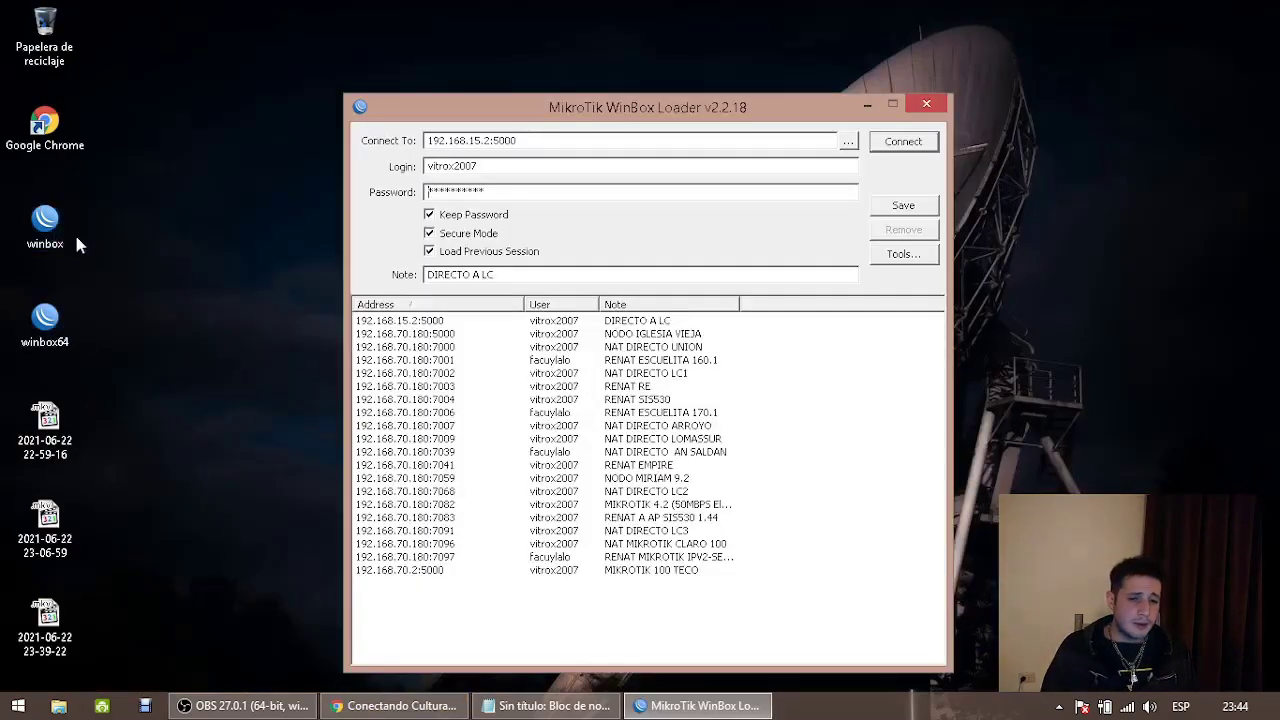
pyautogui.click(879, 142)
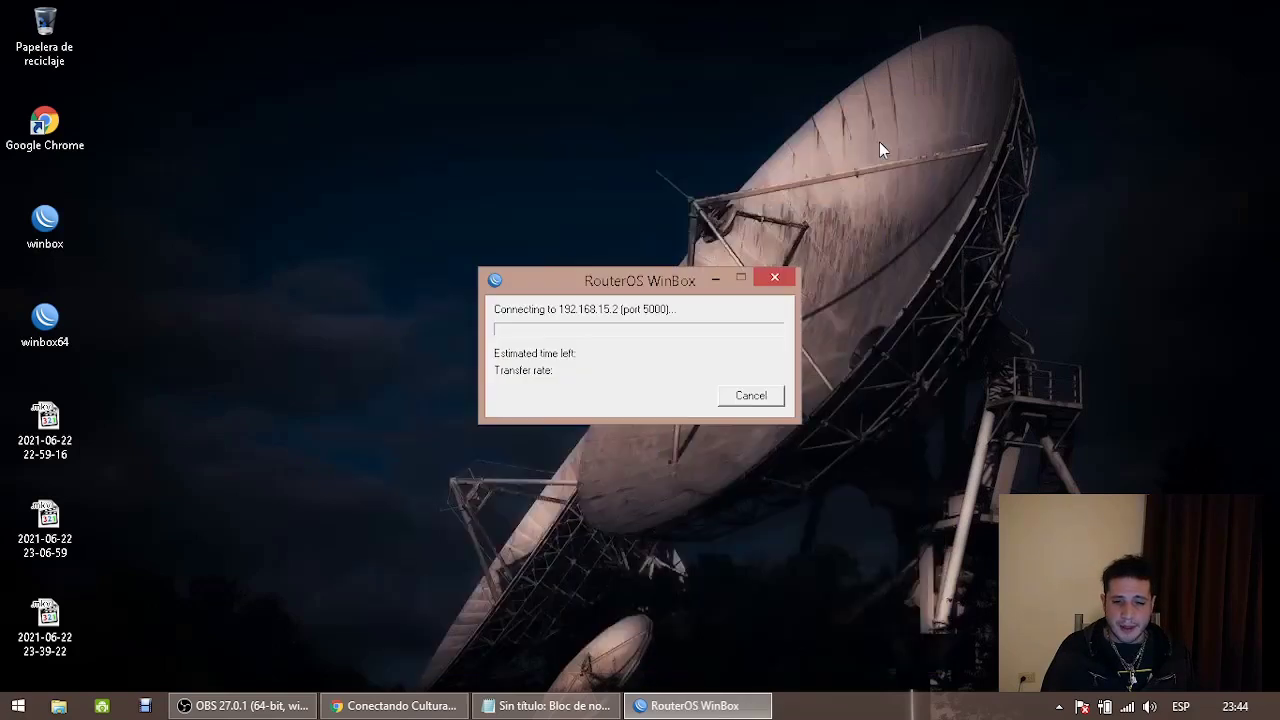
pyautogui.click(751, 395)
pyautogui.click(545, 706)
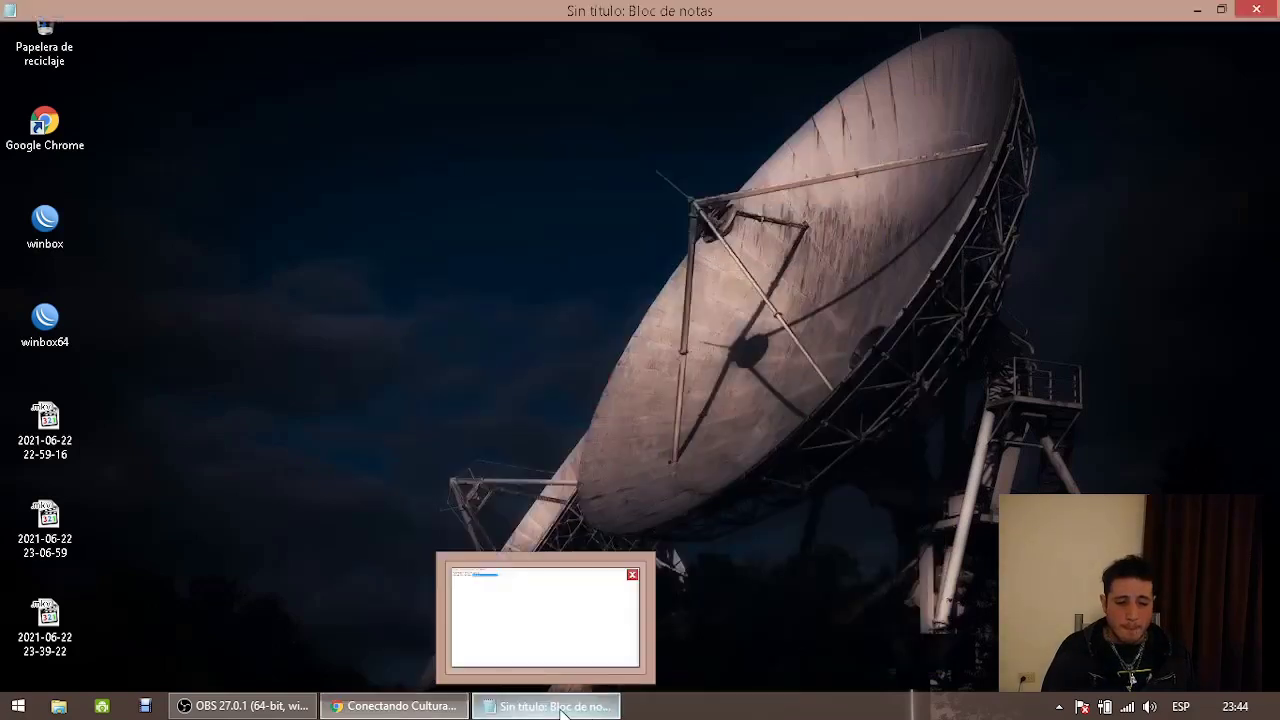
# Restore the Notepad window and highlight the endings of the provider and gateway addresses
pyautogui.doubleClick(488, 9)
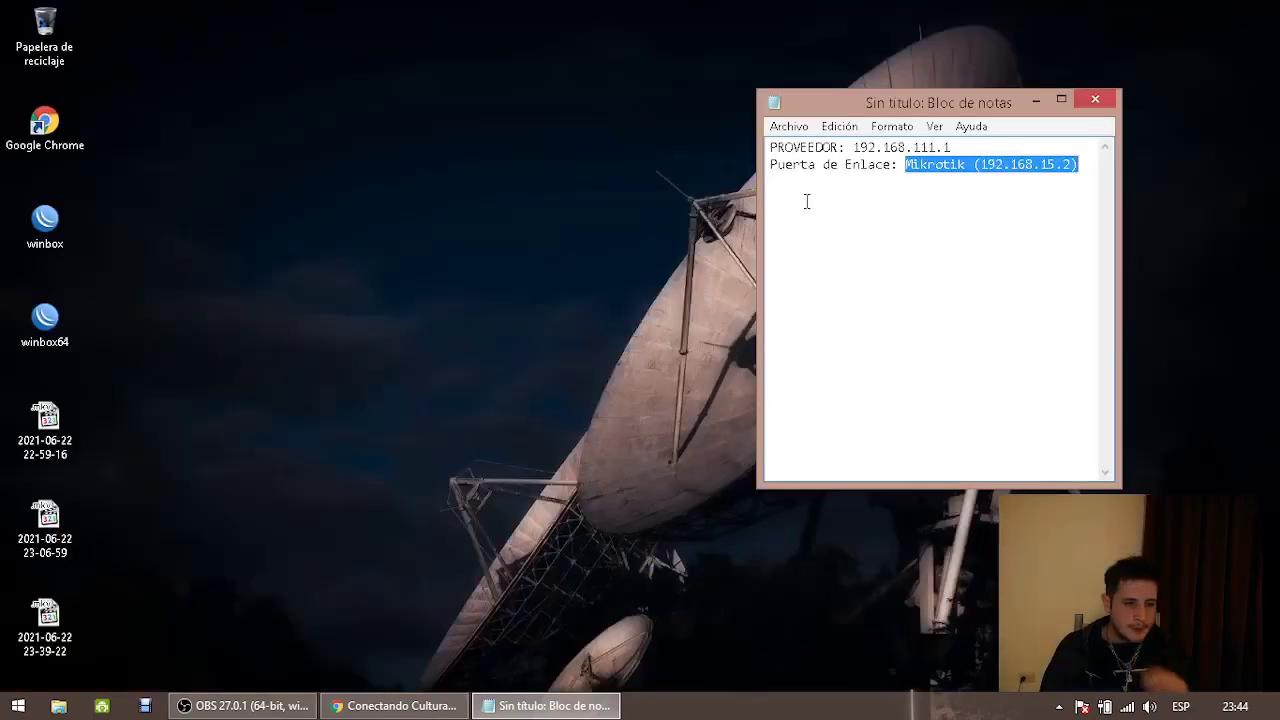
pyautogui.click(1098, 165)
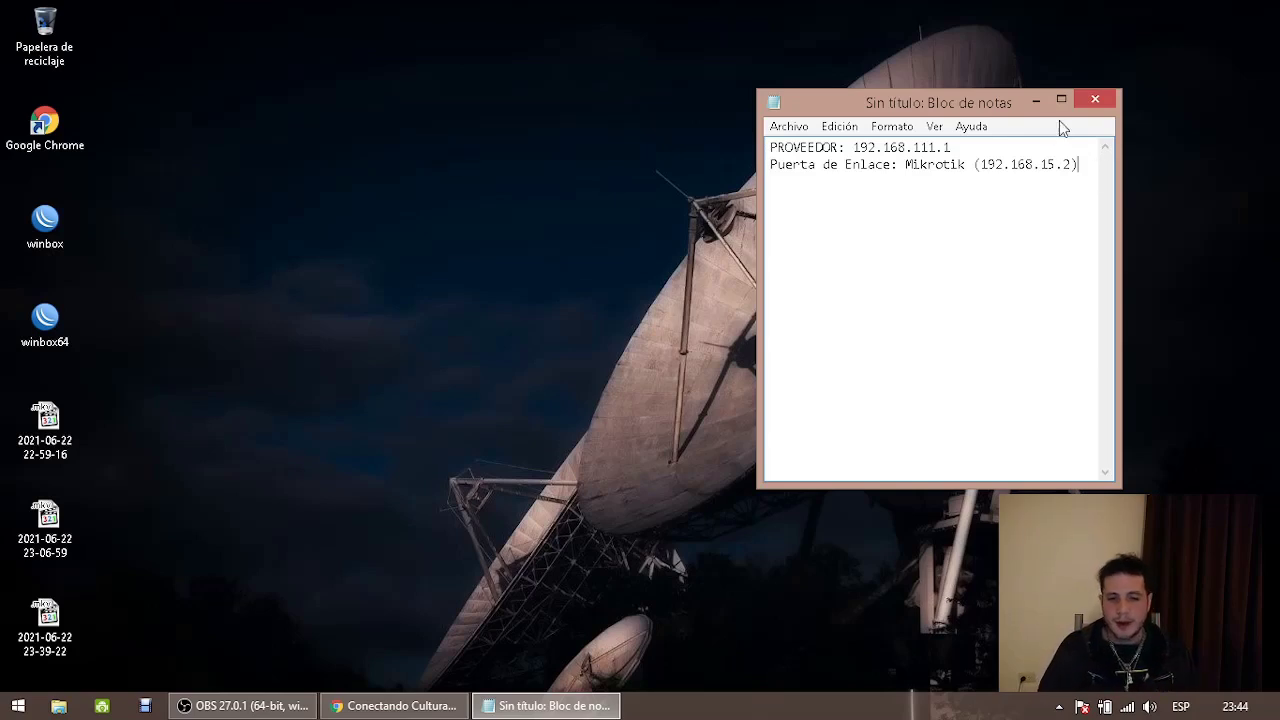
pyautogui.moveTo(951, 147); pyautogui.dragTo(852, 147)
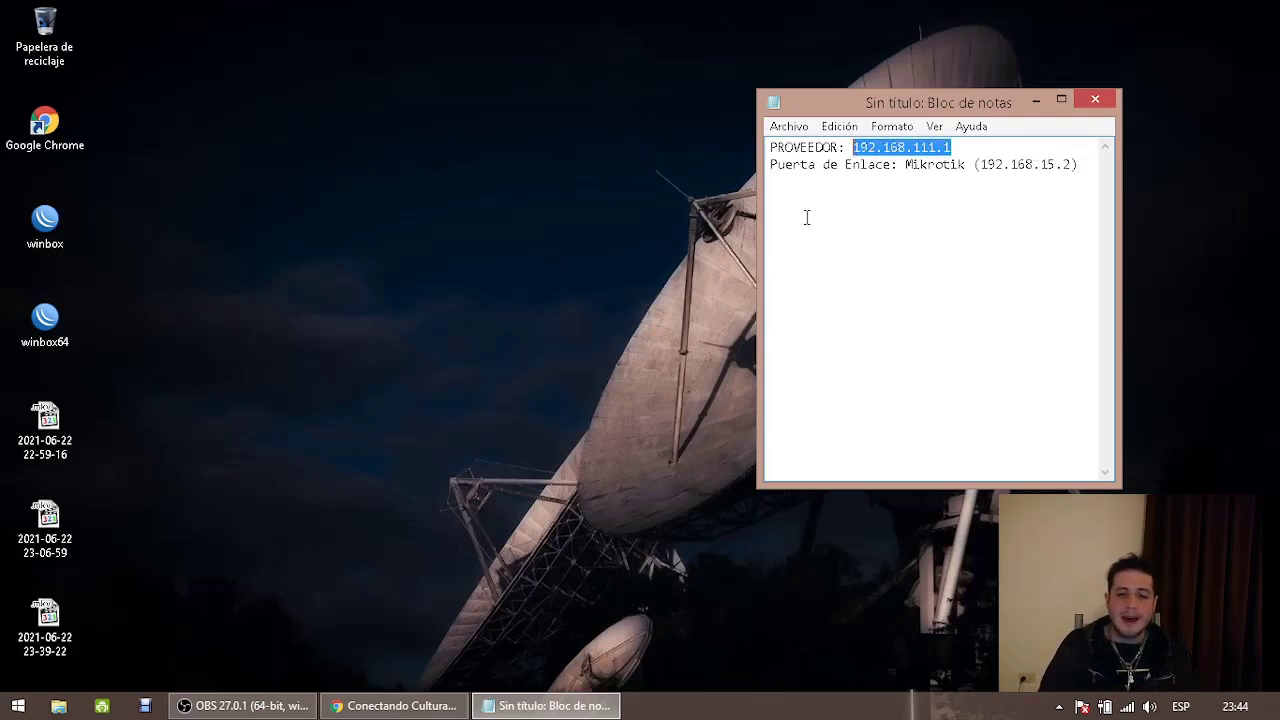
pyautogui.press('Right')
pyautogui.hotkey('shift', 'Left')
pyautogui.hotkey('shift', 'Left')
pyautogui.hotkey('shift', 'Left')
pyautogui.hotkey('shift', 'Left')
pyautogui.hotkey('shift', 'Left')
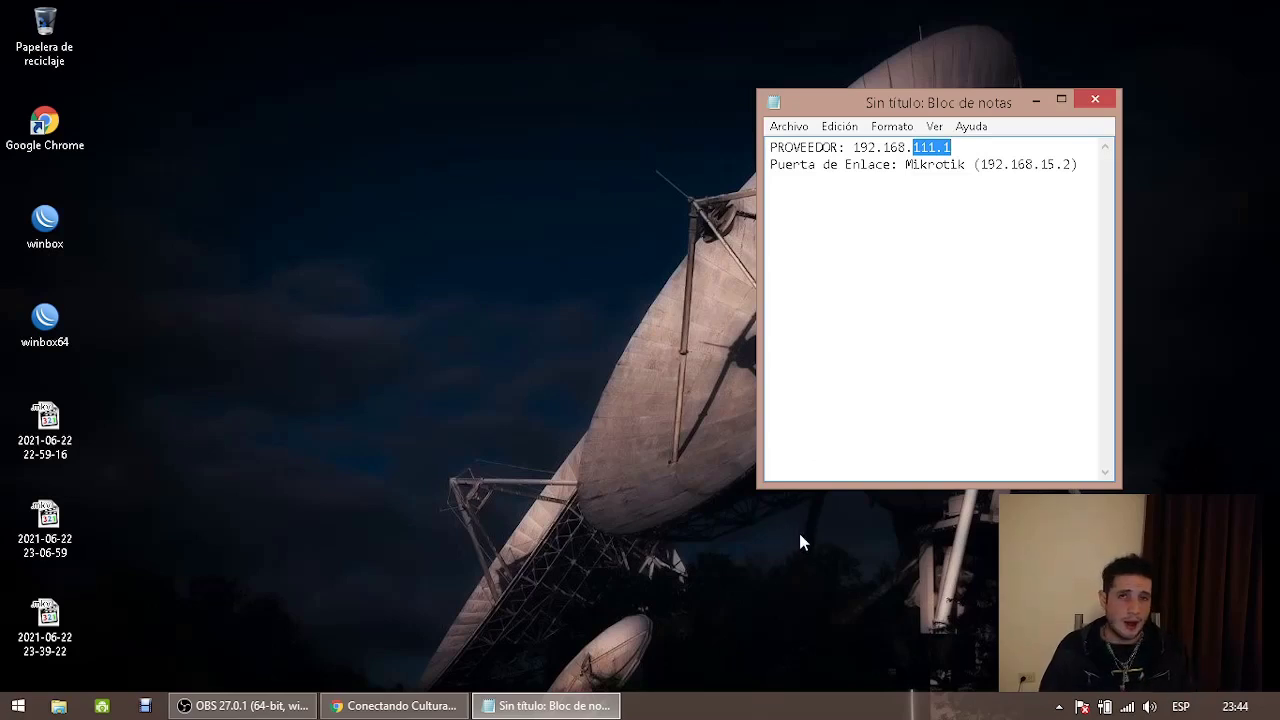
pyautogui.click(1043, 164)
pyautogui.moveTo(1043, 164); pyautogui.dragTo(1072, 165)
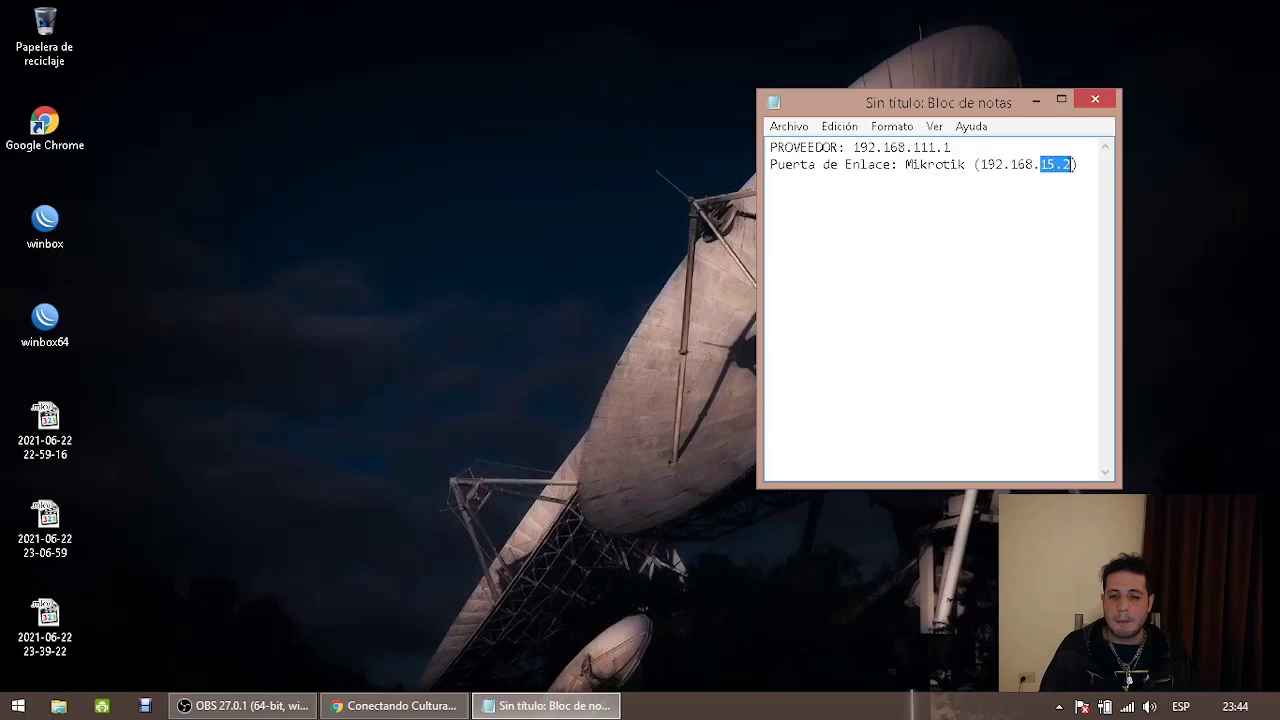
pyautogui.click(1075, 172)
# Prefix the provider line with '1)' and the gateway line with '2)'
pyautogui.press('Return')
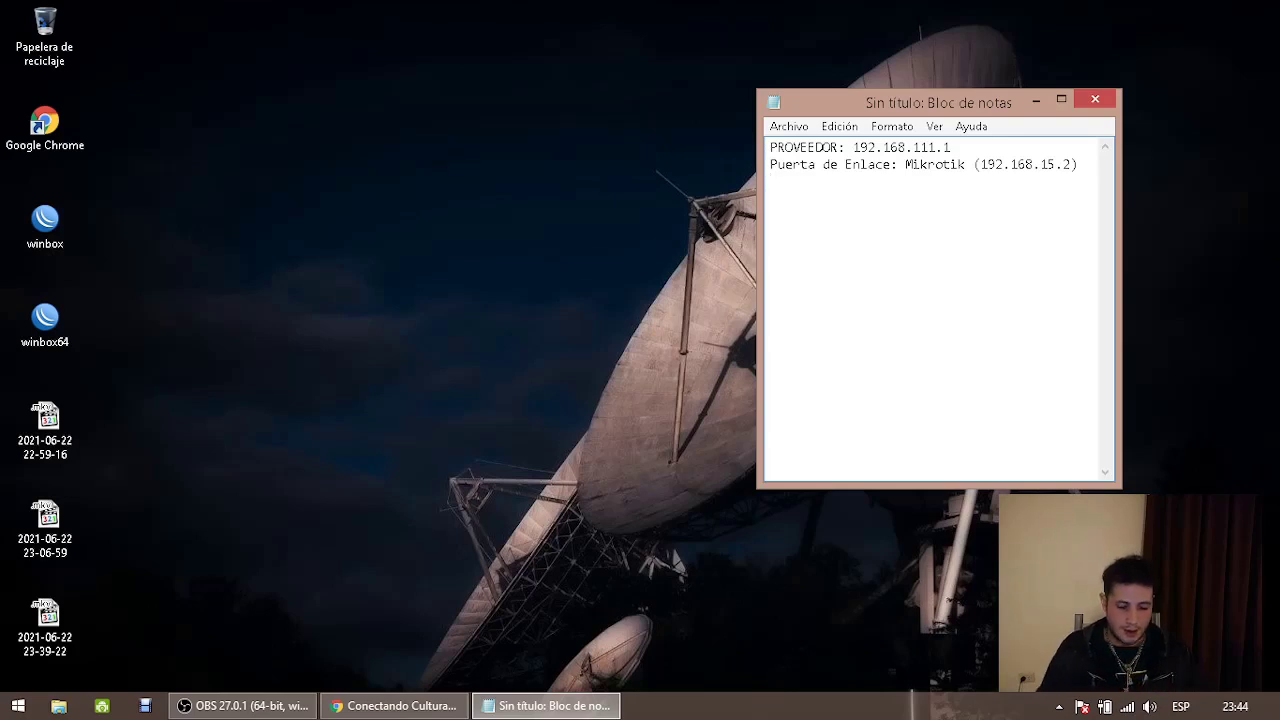
pyautogui.write('1')
pyautogui.press('BackSpace')
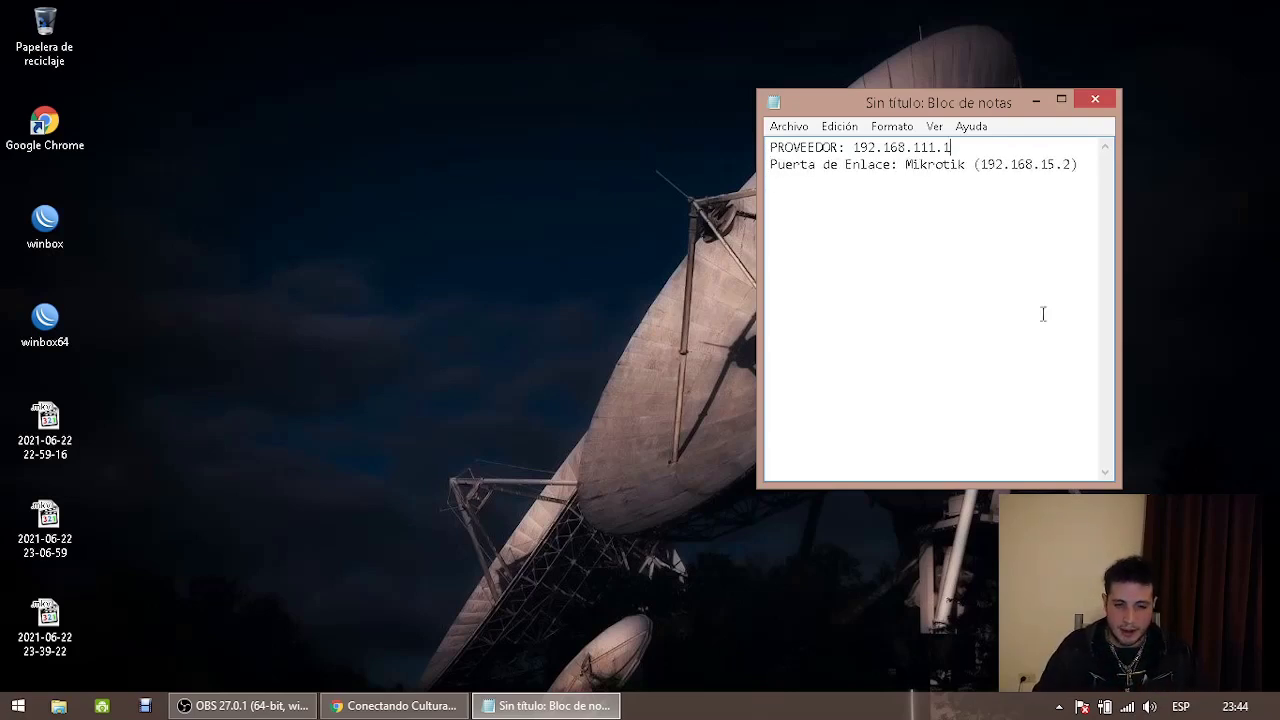
pyautogui.press('Up')
pyautogui.write('1)')
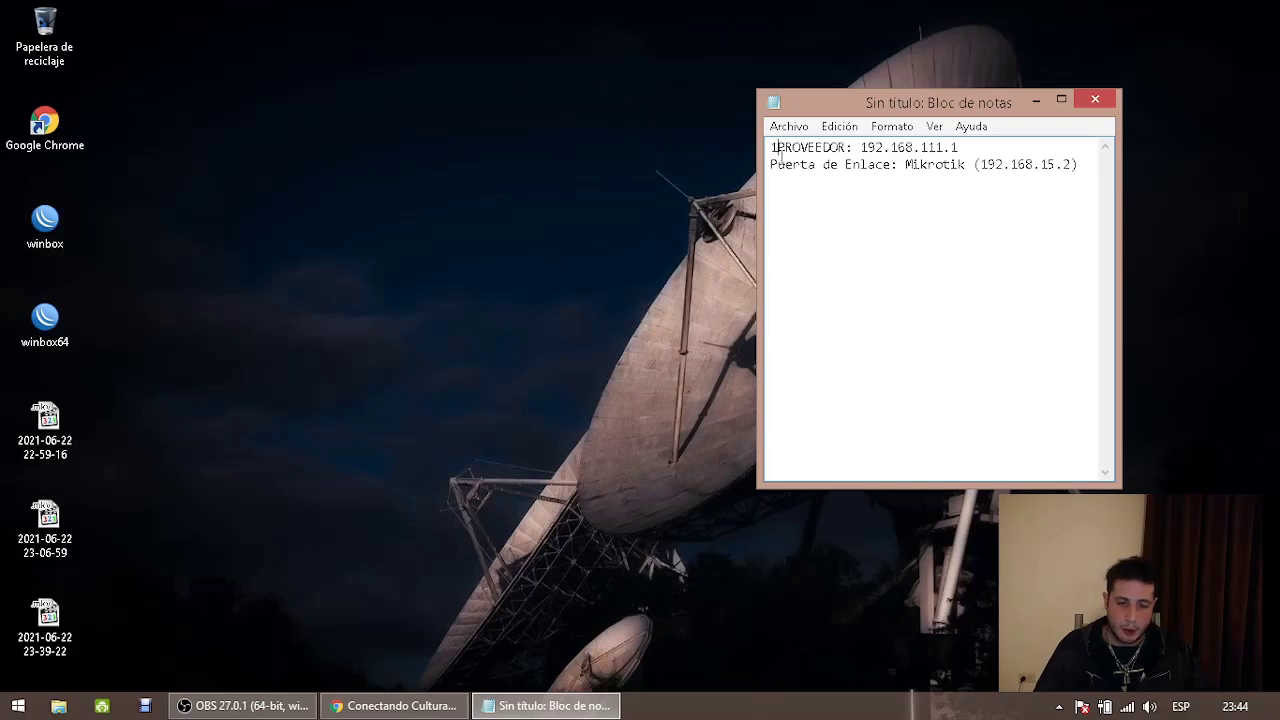
pyautogui.click(772, 164)
pyautogui.write('2)')
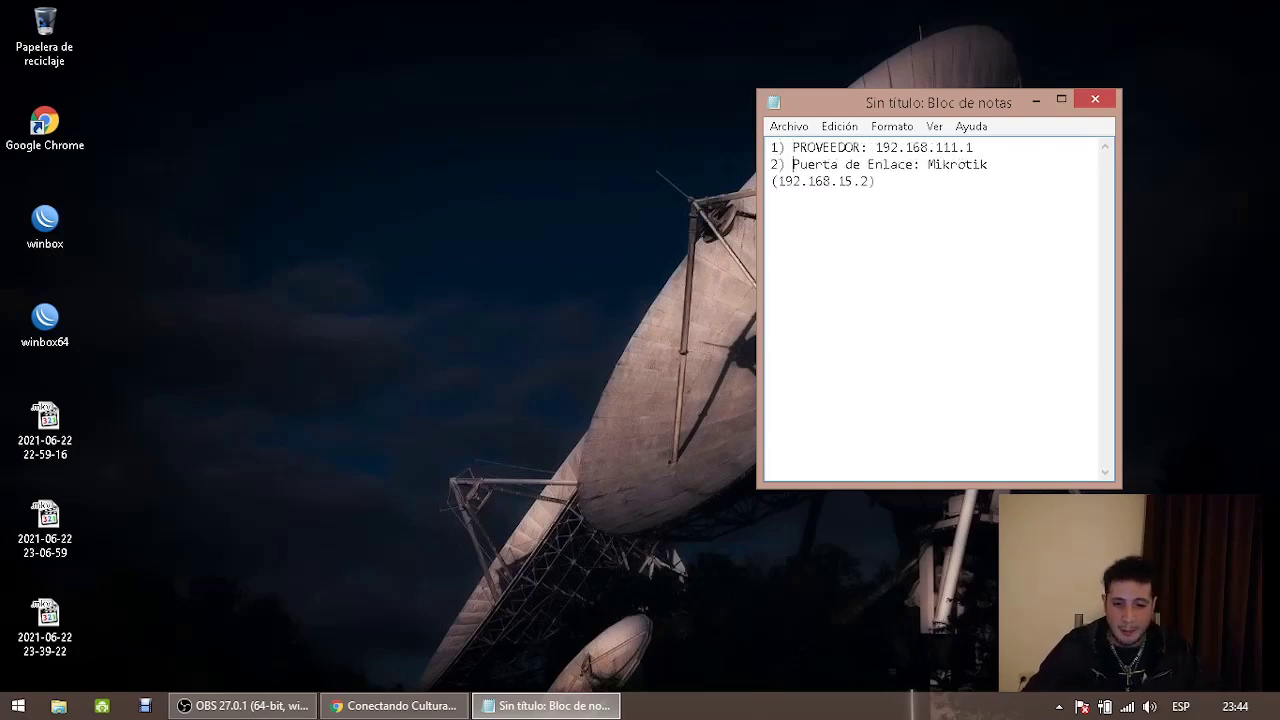
# Widen the Notepad window and add the line '3) Omnidireccional Ubiquiti: 192.168.15.1'
pyautogui.moveTo(757, 212); pyautogui.dragTo(629, 214)
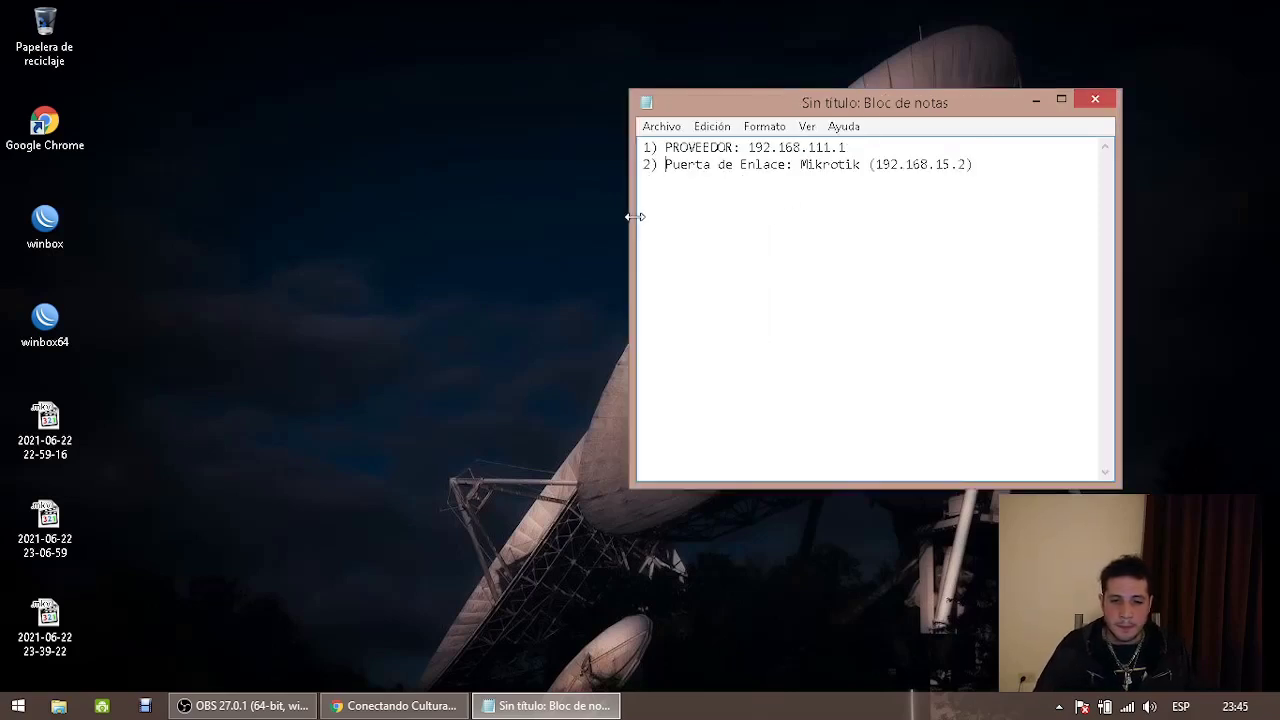
pyautogui.click(1030, 165)
pyautogui.press('Return')
pyautogui.write('3')
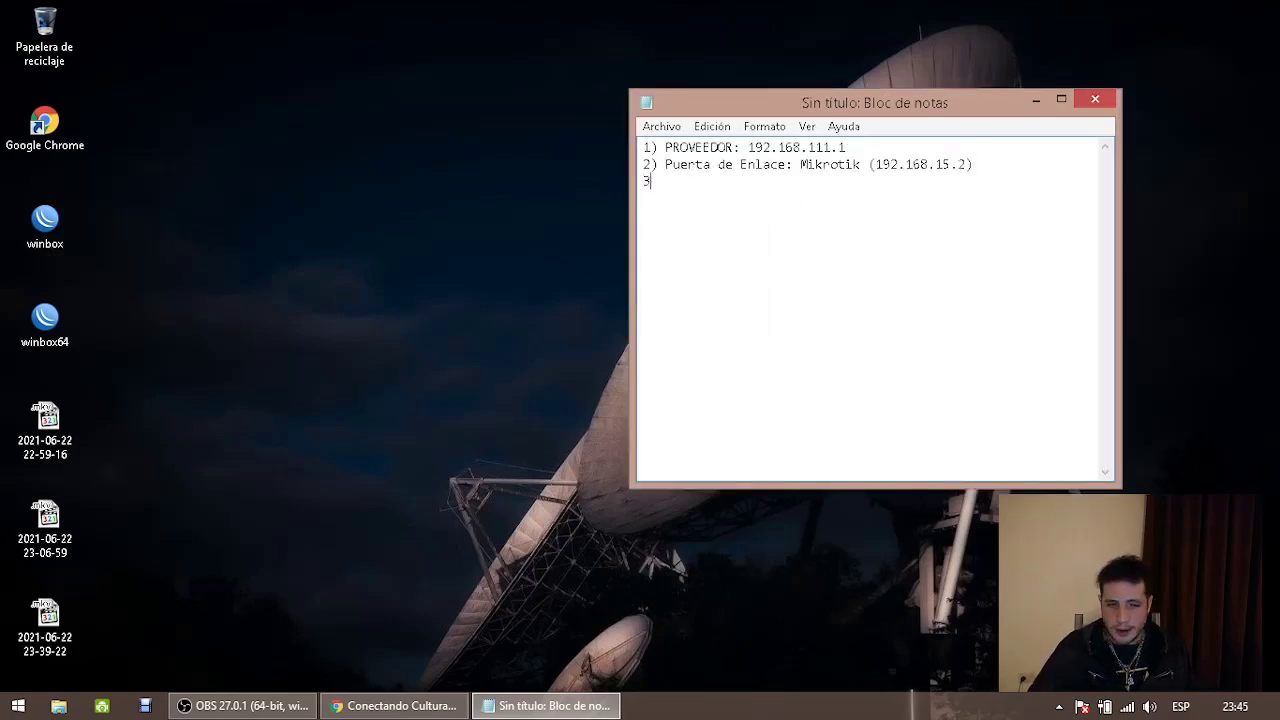
pyautogui.write(')')
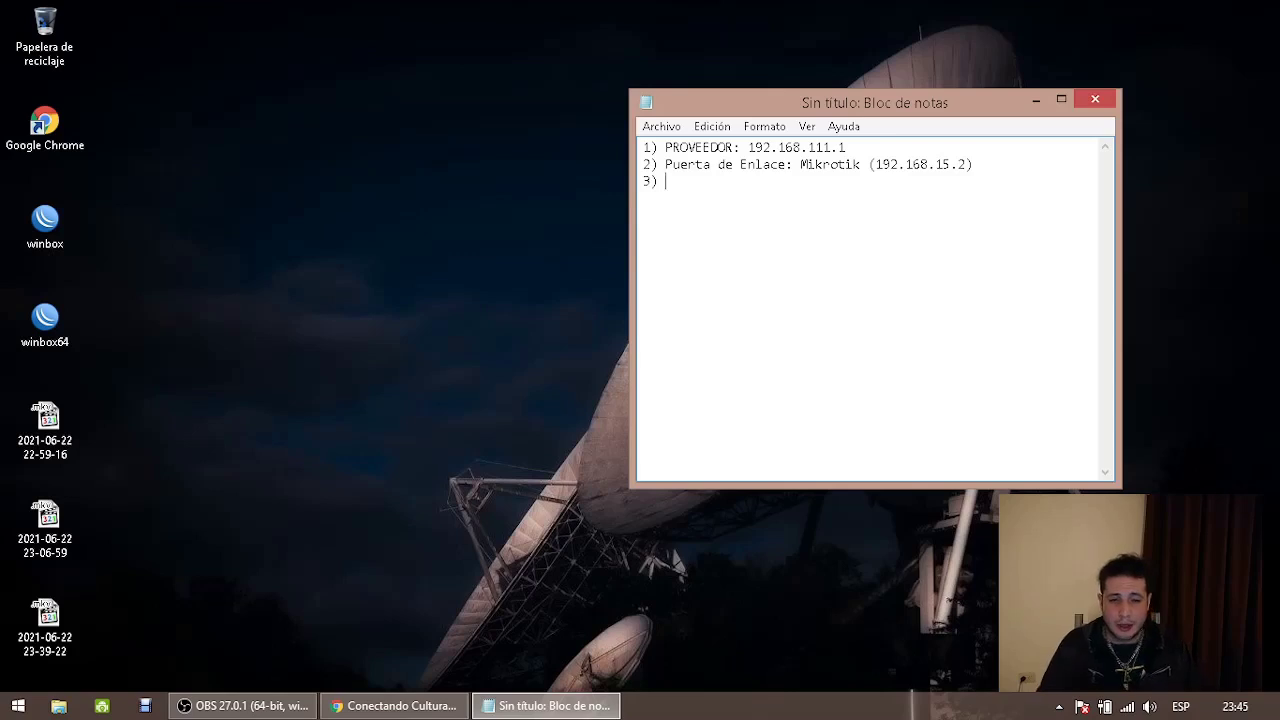
pyautogui.write(' Omnidi')
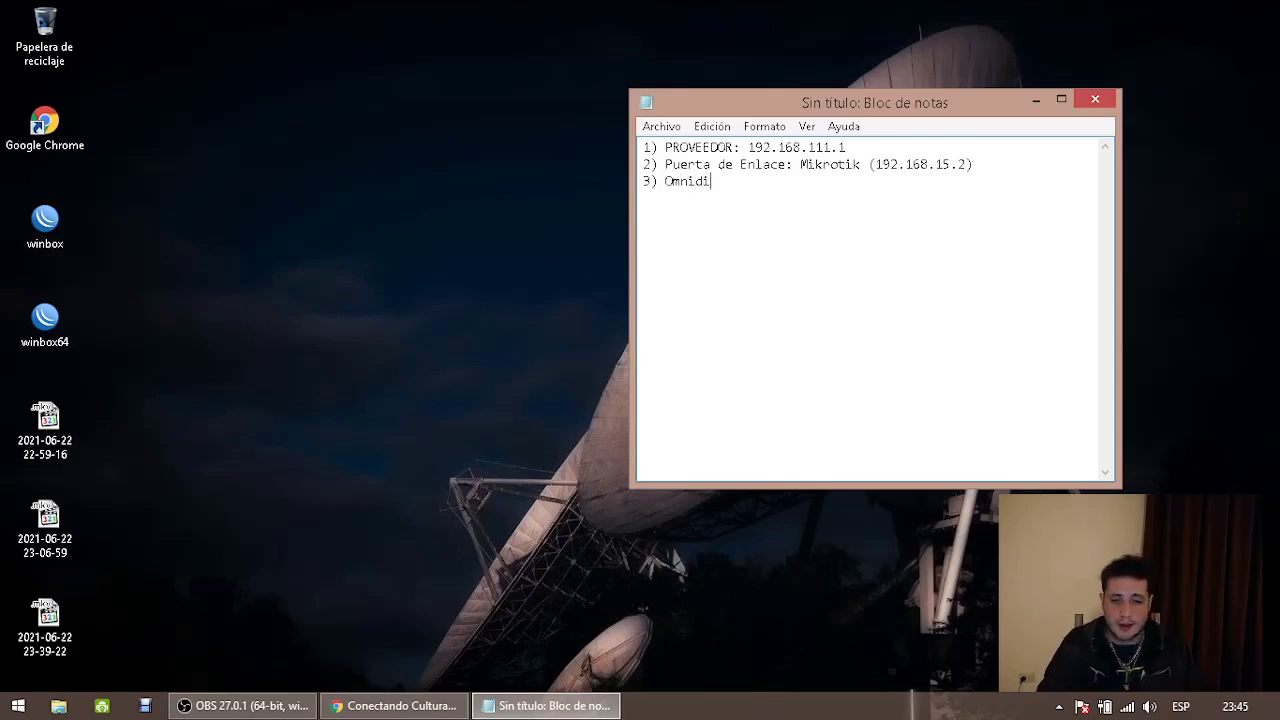
pyautogui.write('recciona')
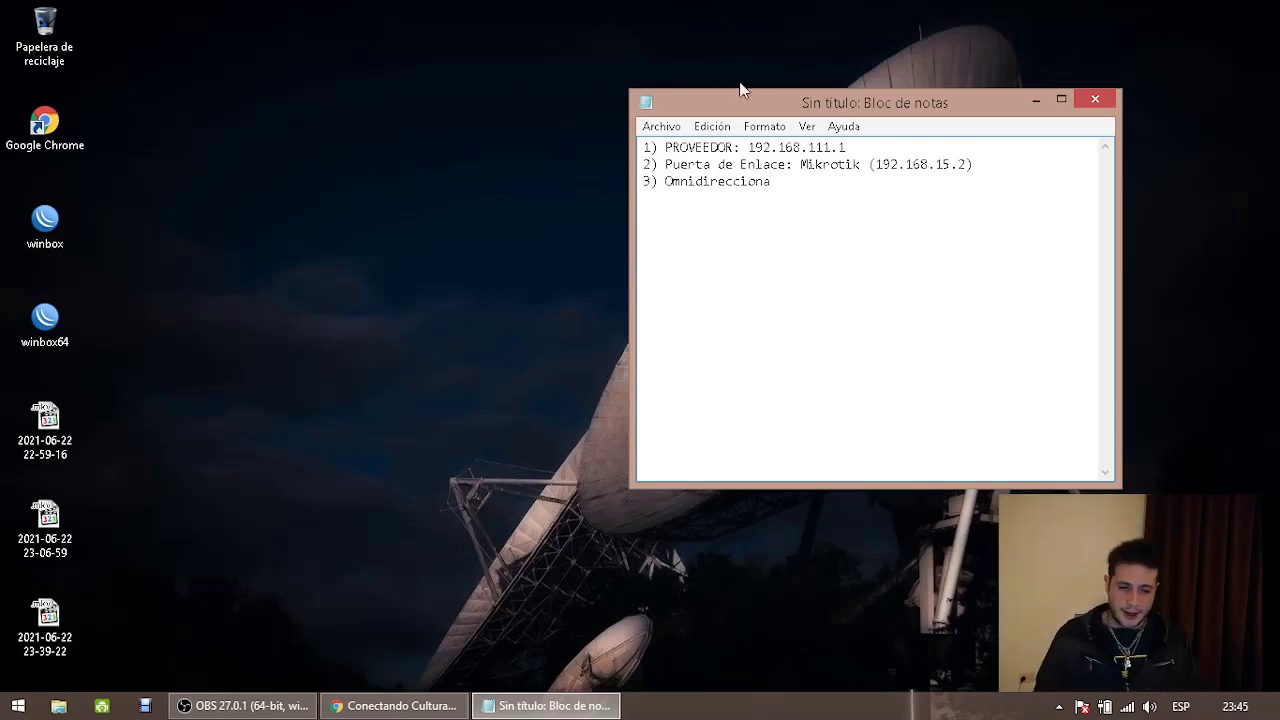
pyautogui.click(665, 182)
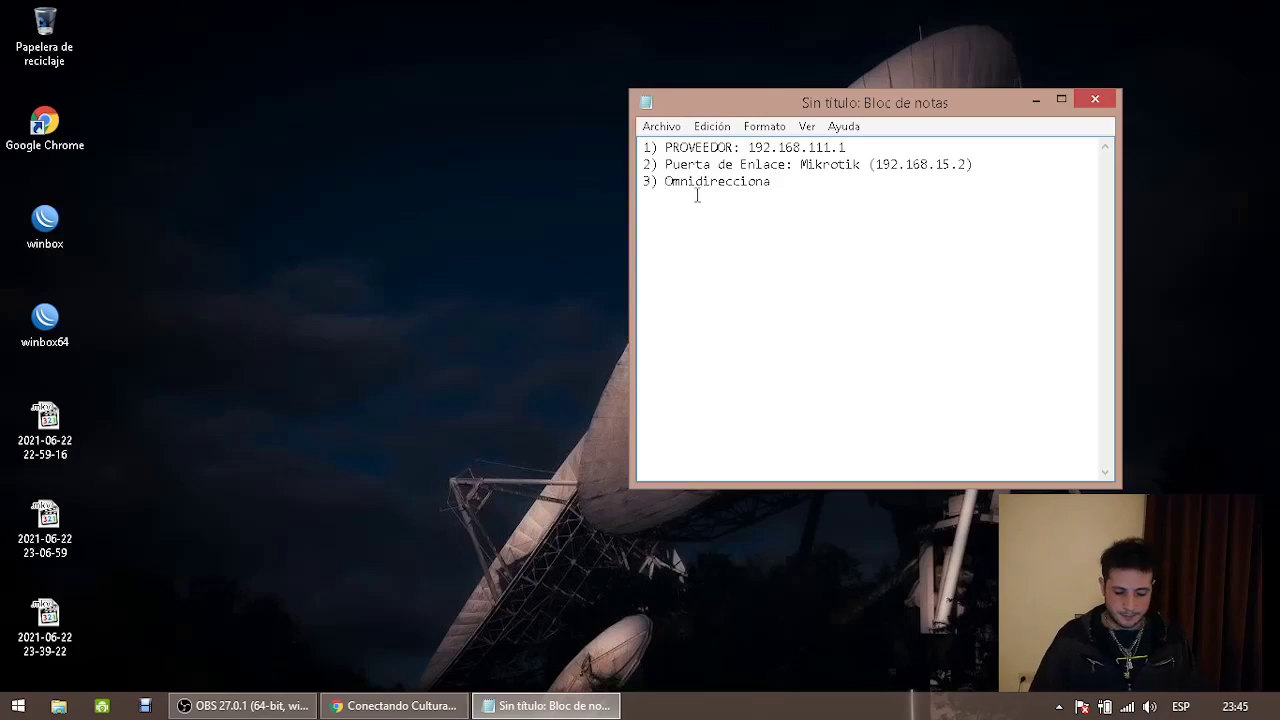
pyautogui.click(820, 188)
pyautogui.press('Return')
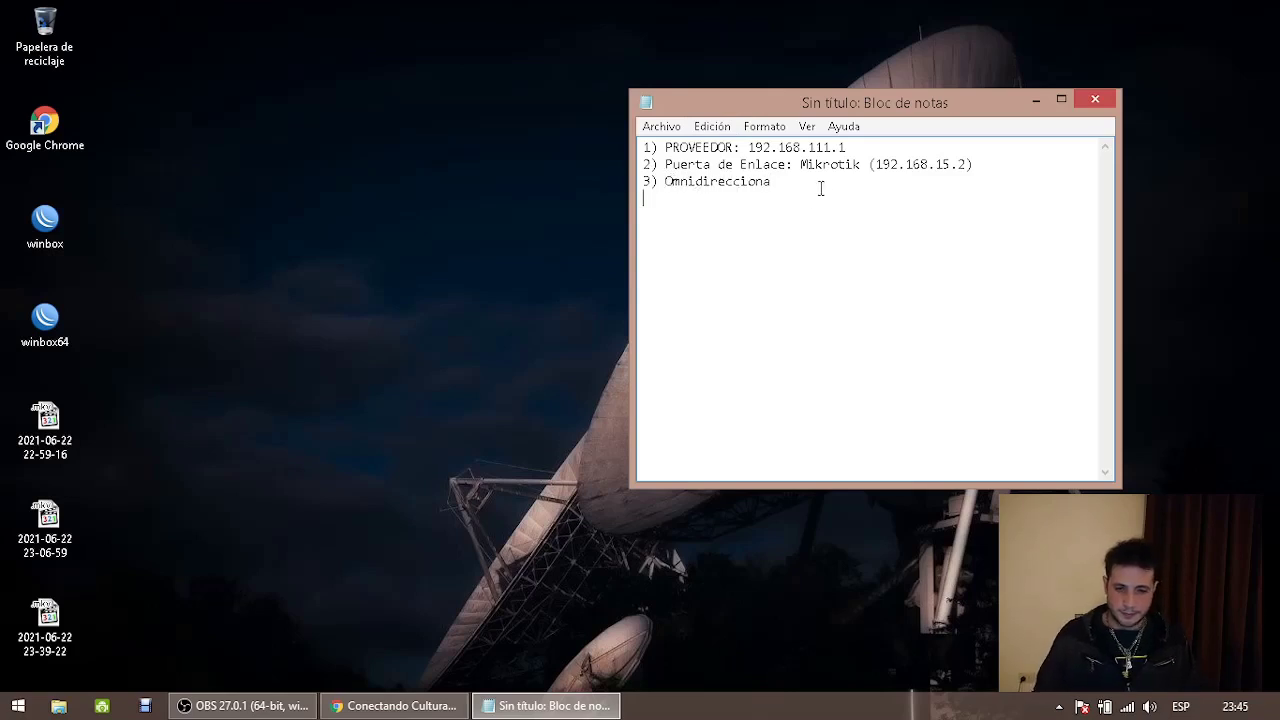
pyautogui.press('BackSpace')
pyautogui.write('l Ubiquiti:')
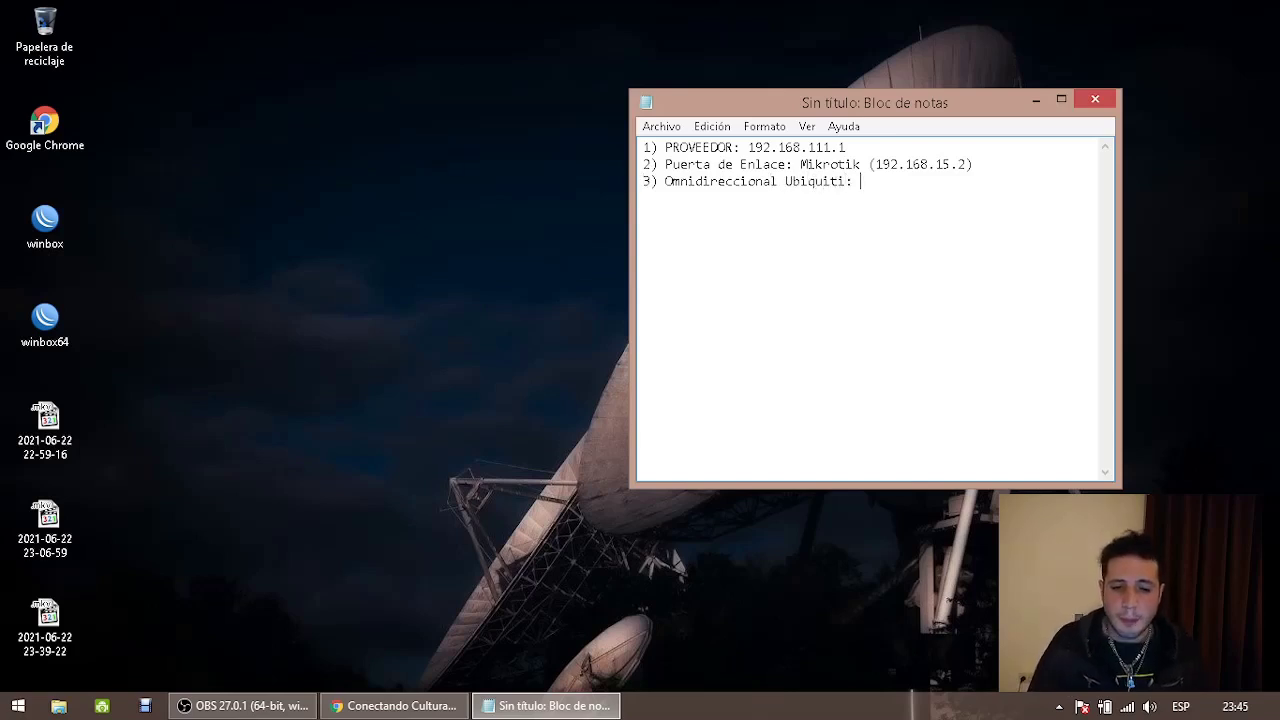
pyautogui.write(' 19')
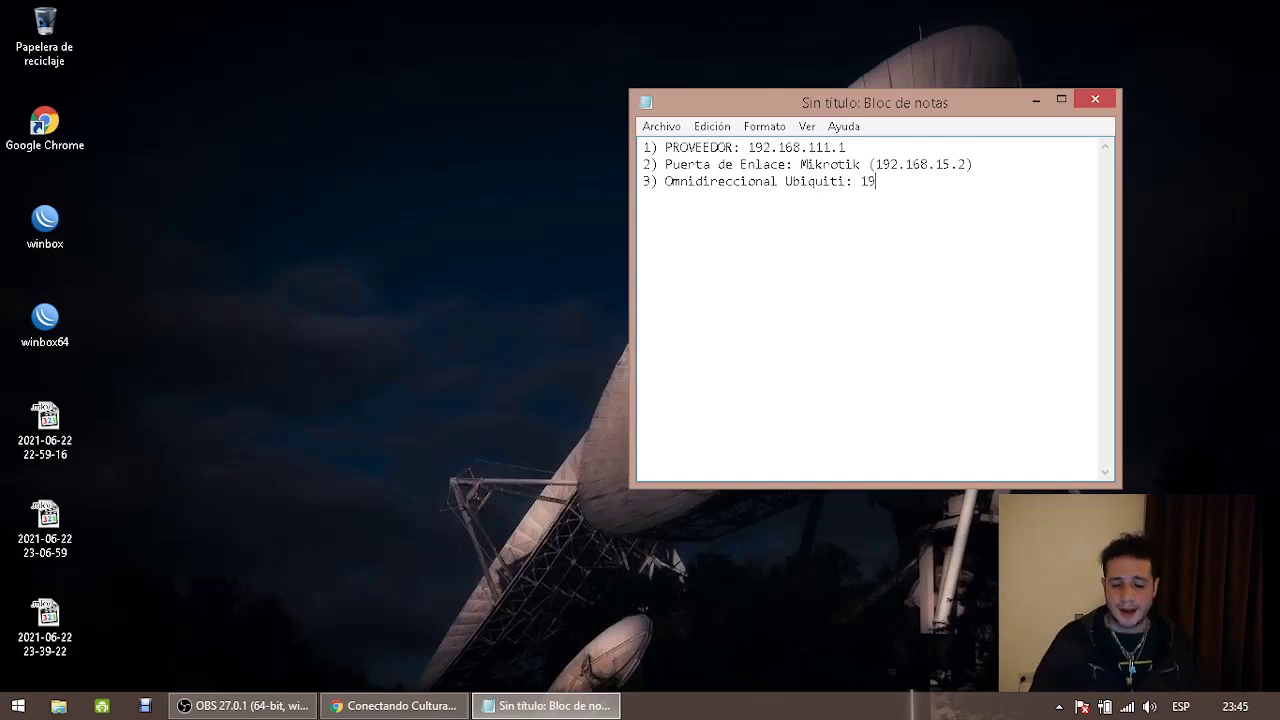
pyautogui.write('2.168.15.1')
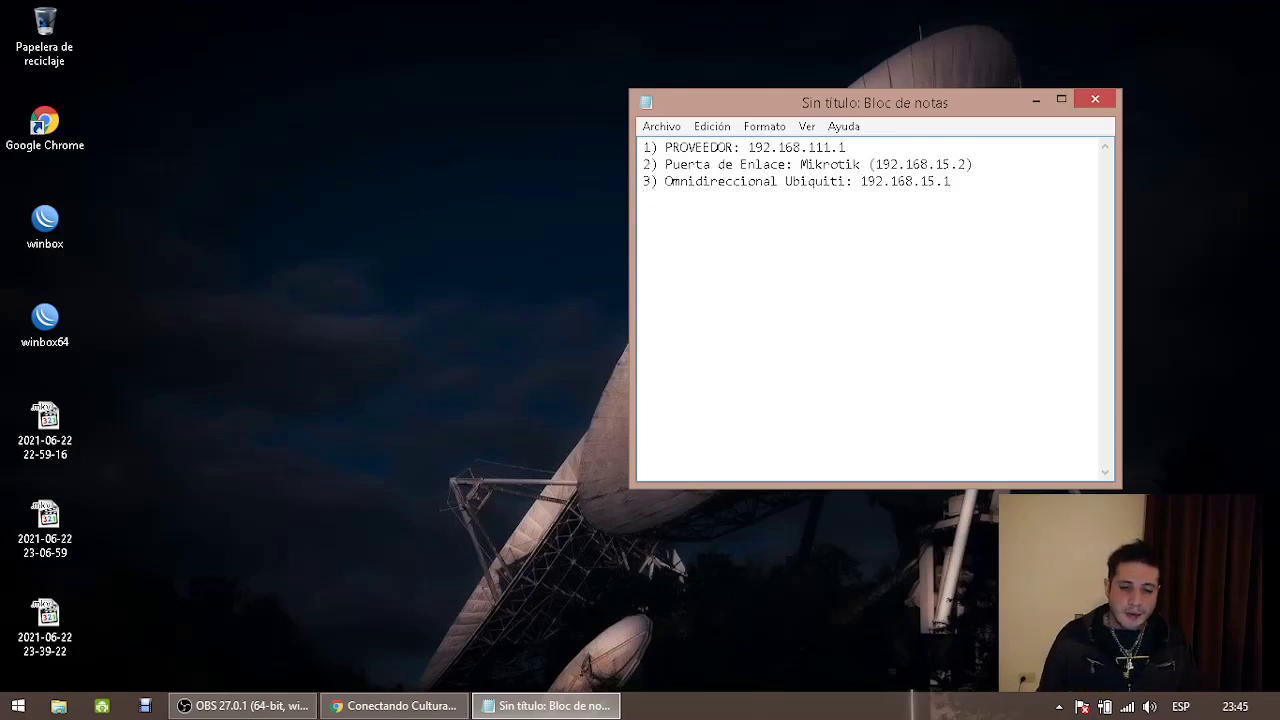
pyautogui.moveTo(956, 182); pyautogui.dragTo(645, 180)
pyautogui.click(1036, 214)
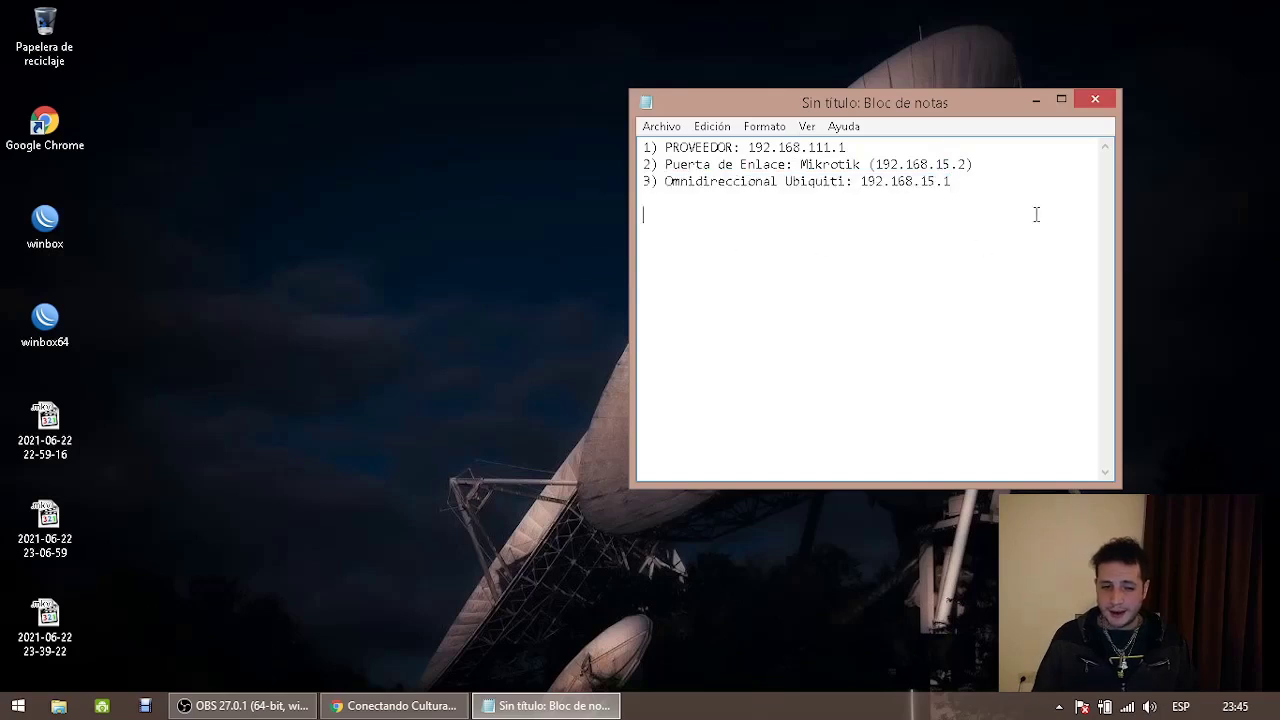
# Add line '4) 192.168.15.17', compare it with the other addresses, and start a '5)' line
pyautogui.write('4')
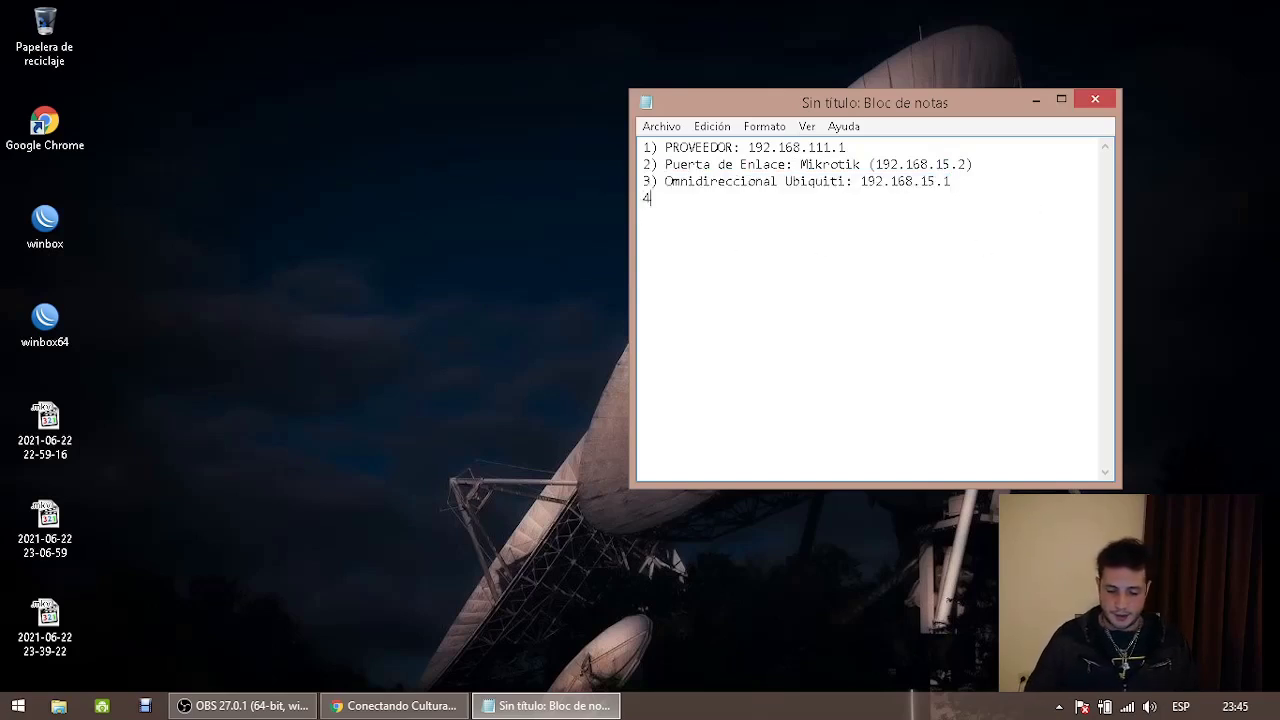
pyautogui.write(') 1')
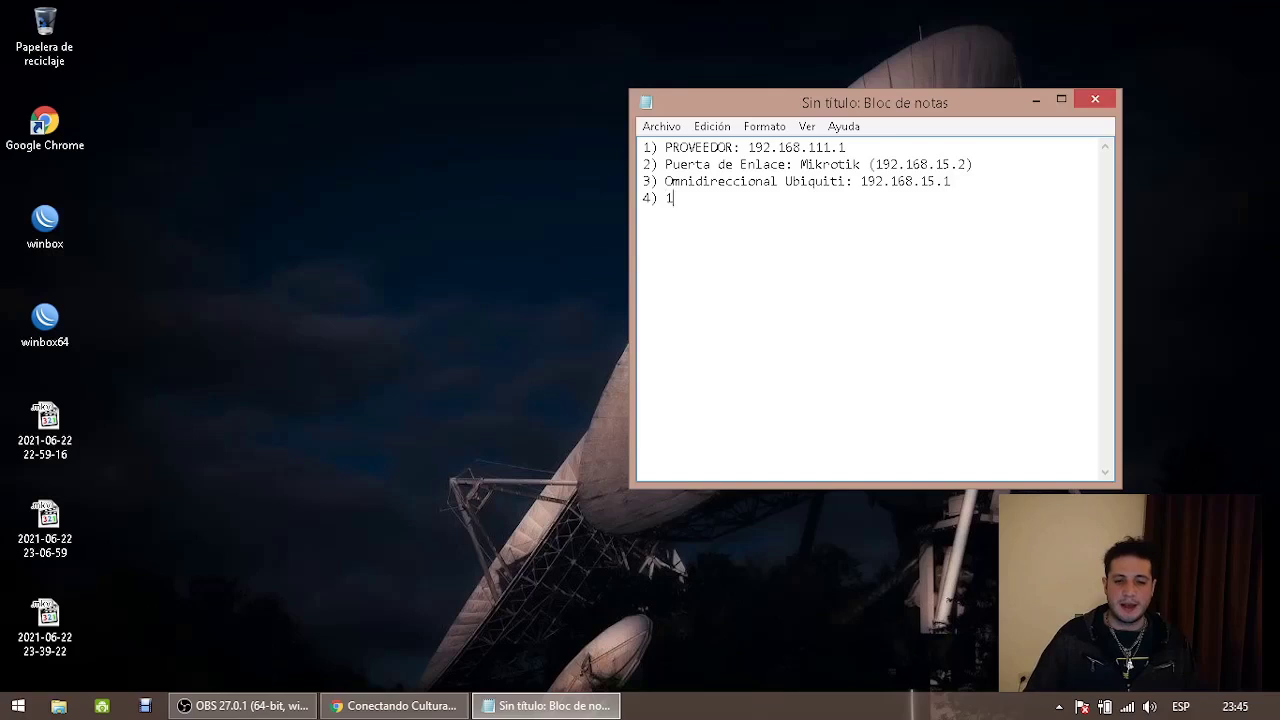
pyautogui.write('92.168.15.17')
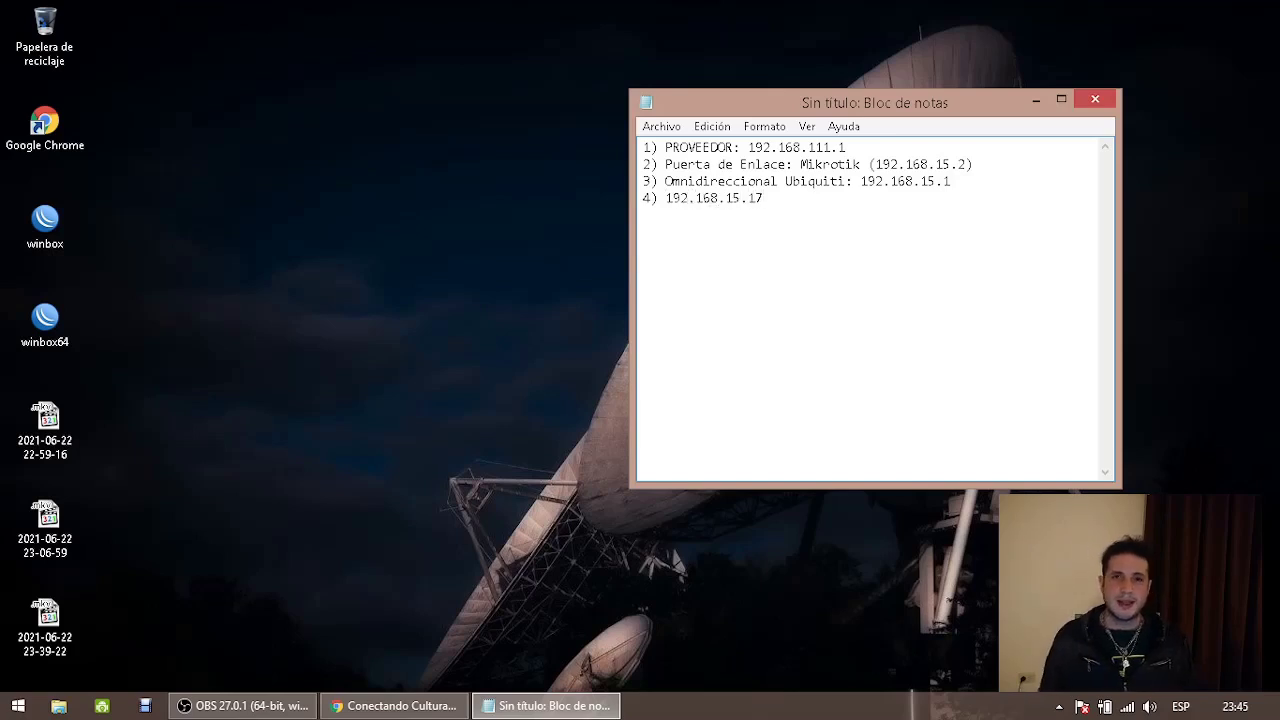
pyautogui.moveTo(766, 200); pyautogui.dragTo(665, 204)
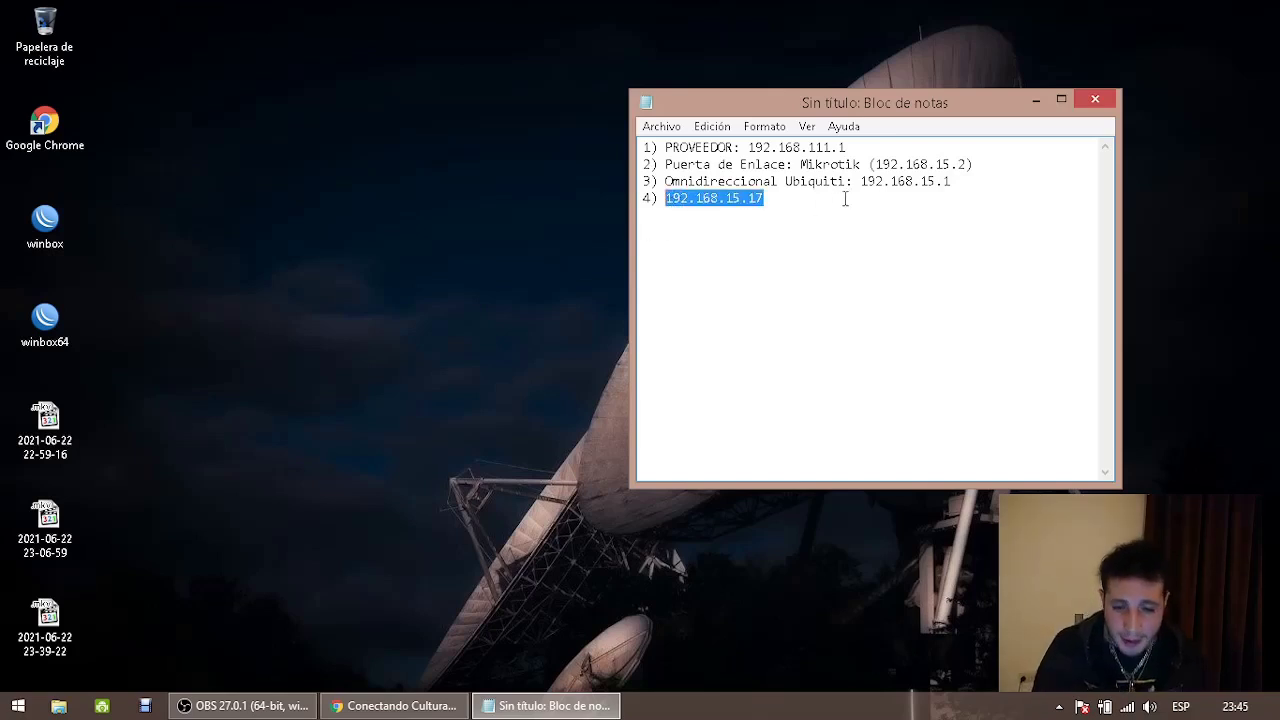
pyautogui.moveTo(869, 165); pyautogui.dragTo(978, 164)
pyautogui.moveTo(860, 181); pyautogui.dragTo(955, 182)
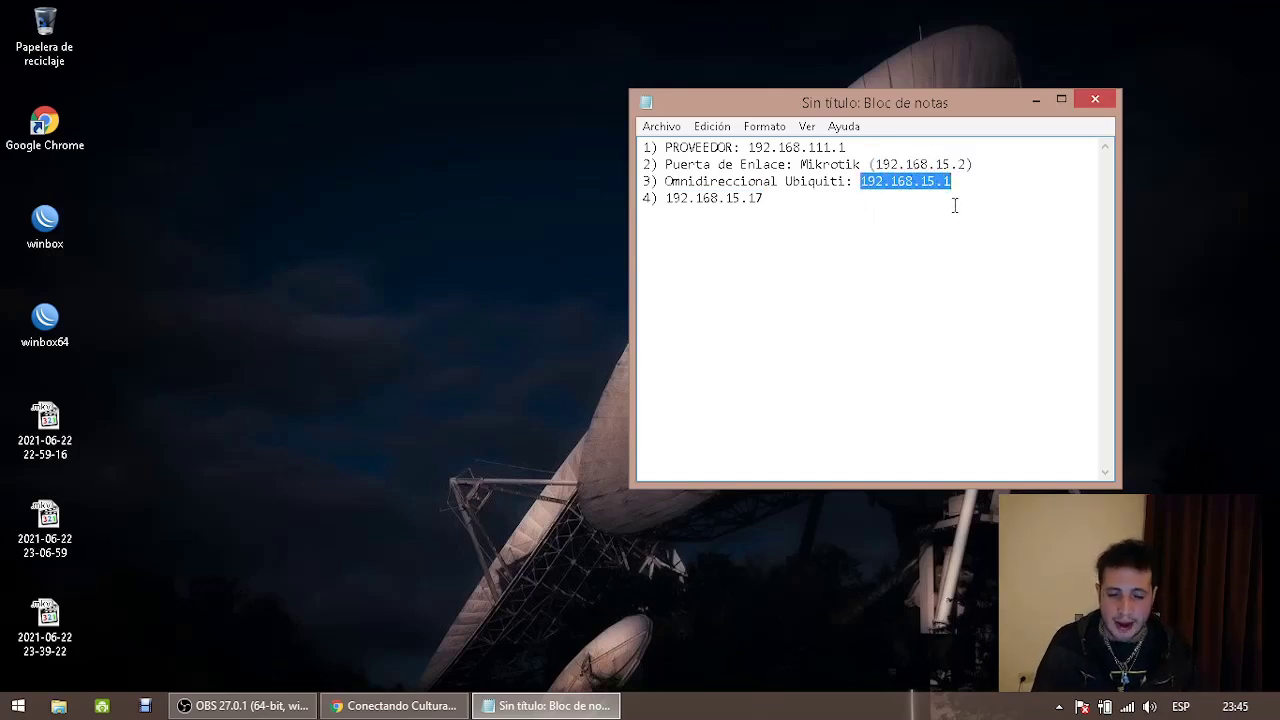
pyautogui.moveTo(725, 197); pyautogui.dragTo(766, 197)
pyautogui.click(772, 197)
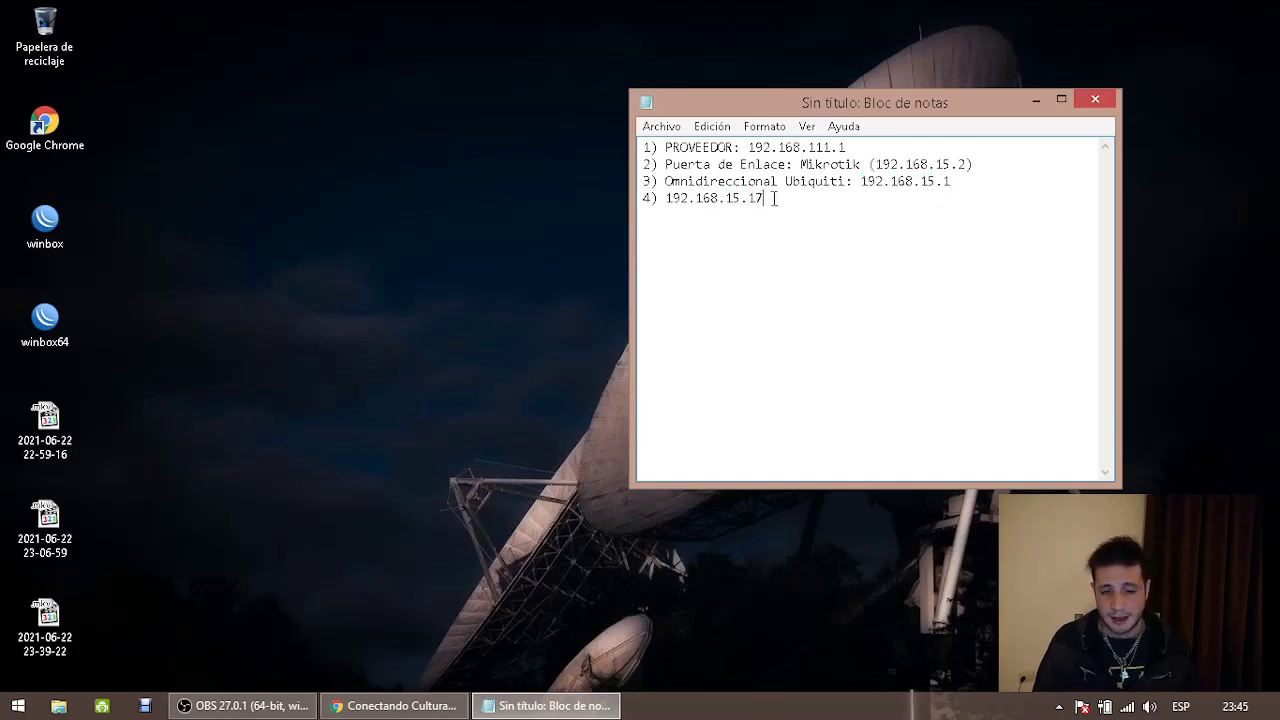
pyautogui.press('Return')
pyautogui.write('5)')
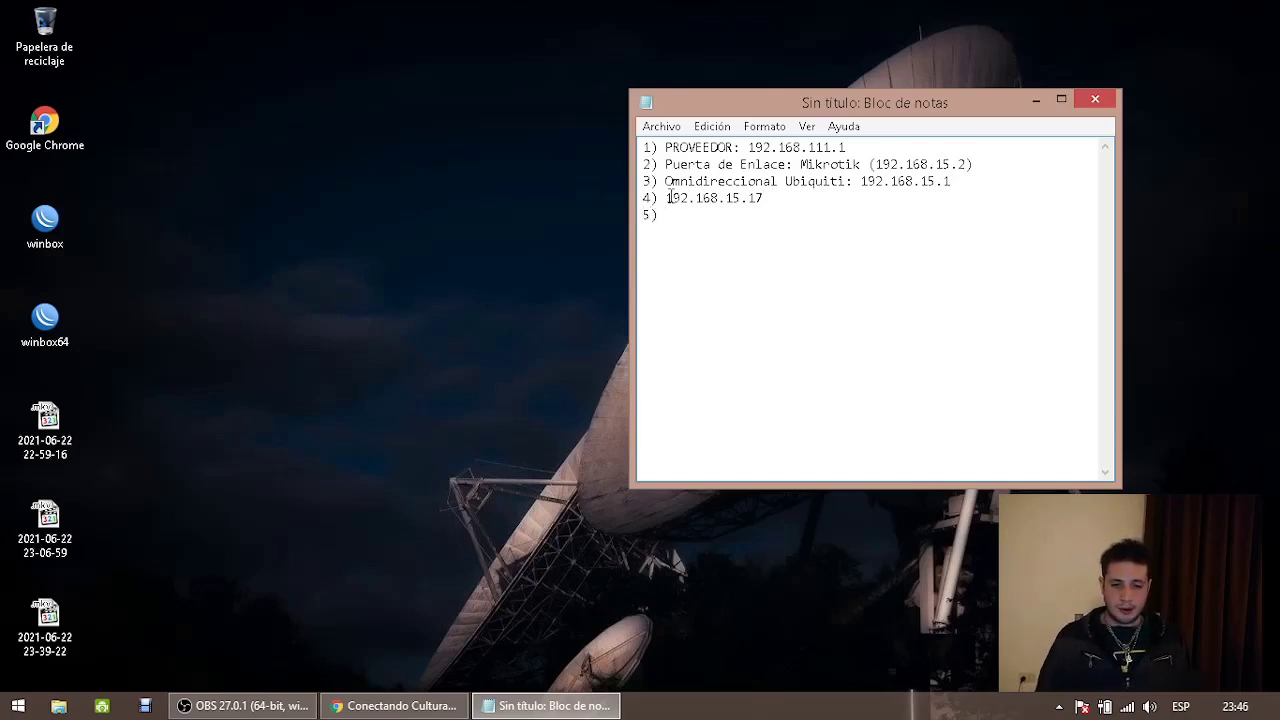
# Insert 'Nanostation m5 Loco:' before the address on line 4
pyautogui.click(668, 197)
pyautogui.write('Nanostation m5 Loco:')
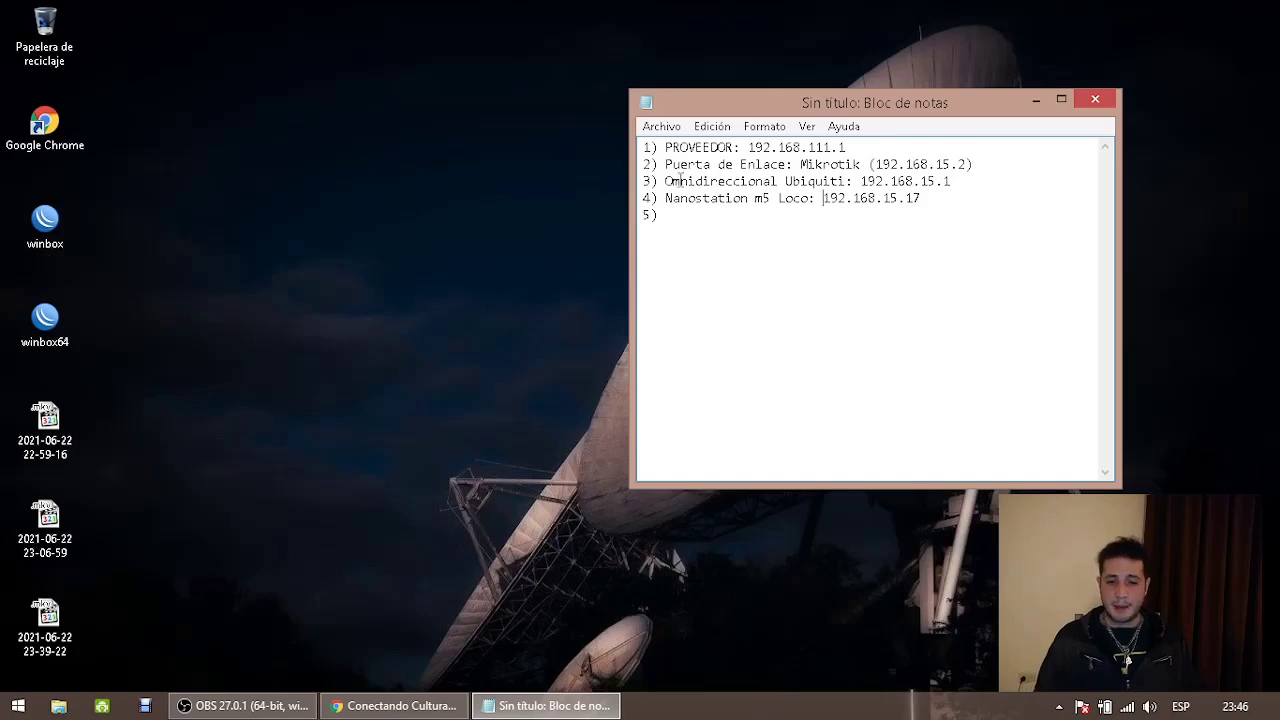
pyautogui.moveTo(822, 197); pyautogui.dragTo(922, 197)
pyautogui.click(940, 197)
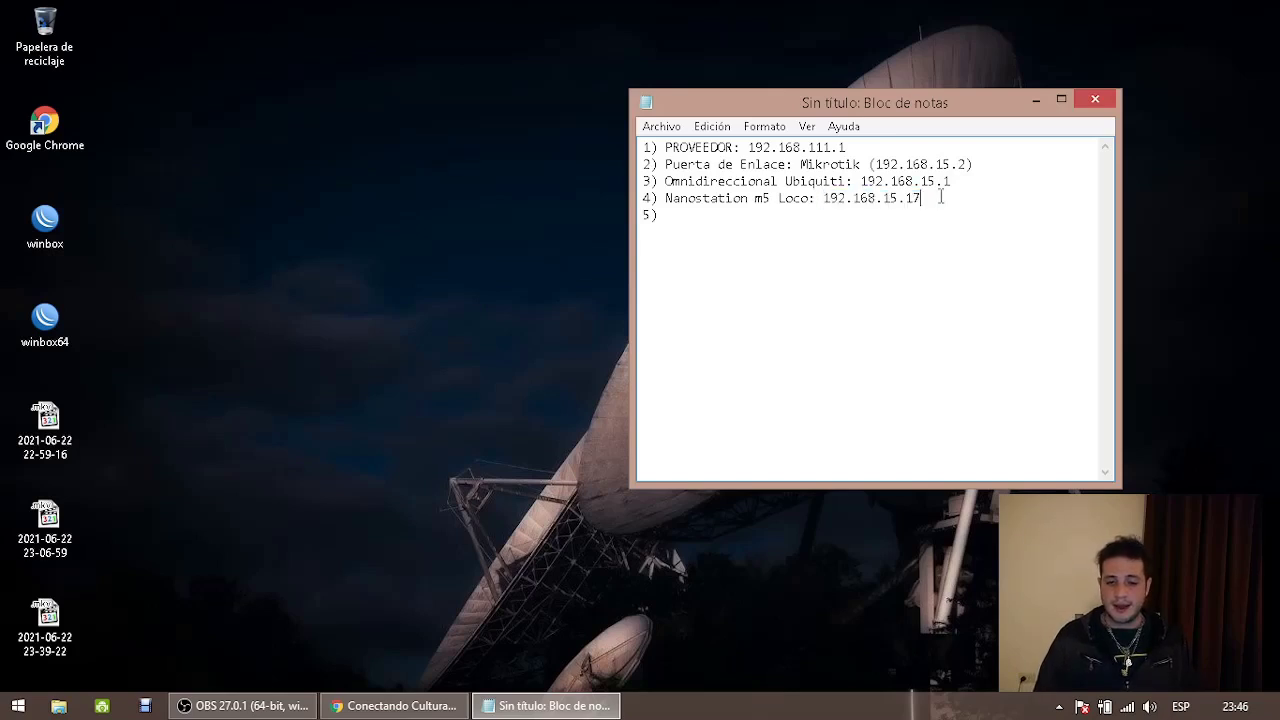
pyautogui.moveTo(928, 199); pyautogui.dragTo(645, 198)
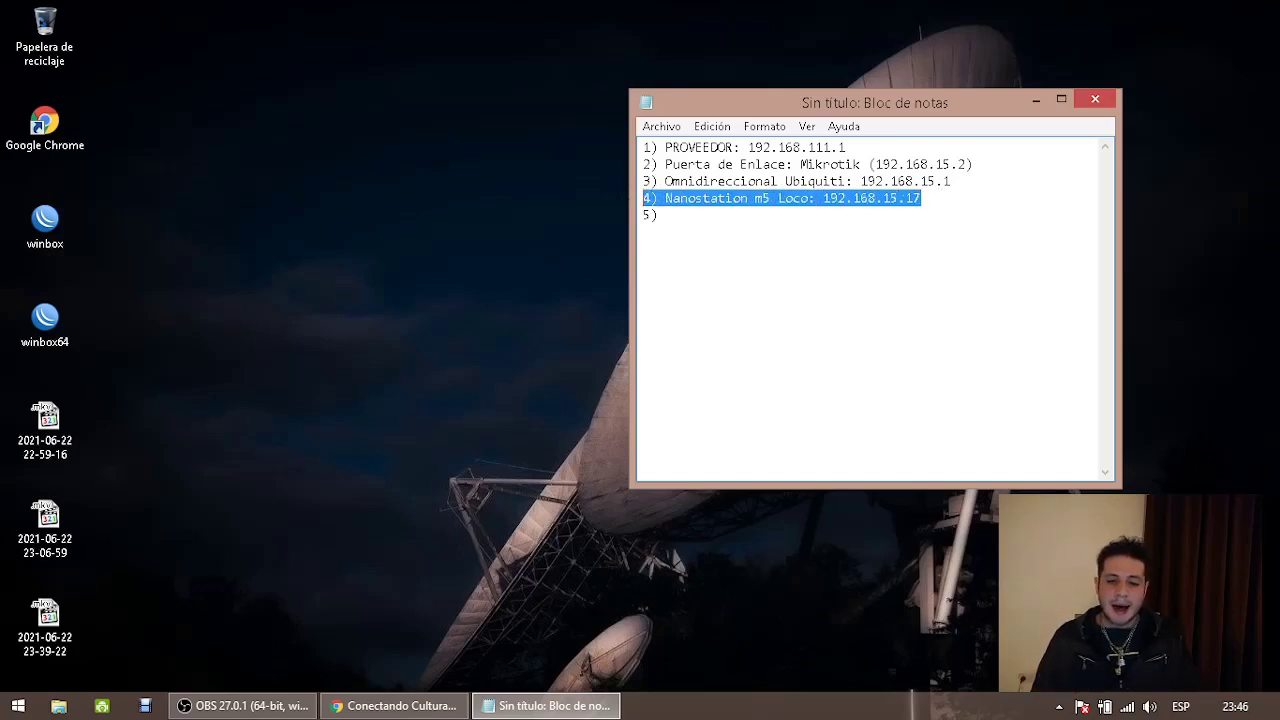
pyautogui.click(932, 203)
# Close the list with a 'FIN' line and delete the leftover '5)'
pyautogui.press('Return')
pyautogui.write('FIN')
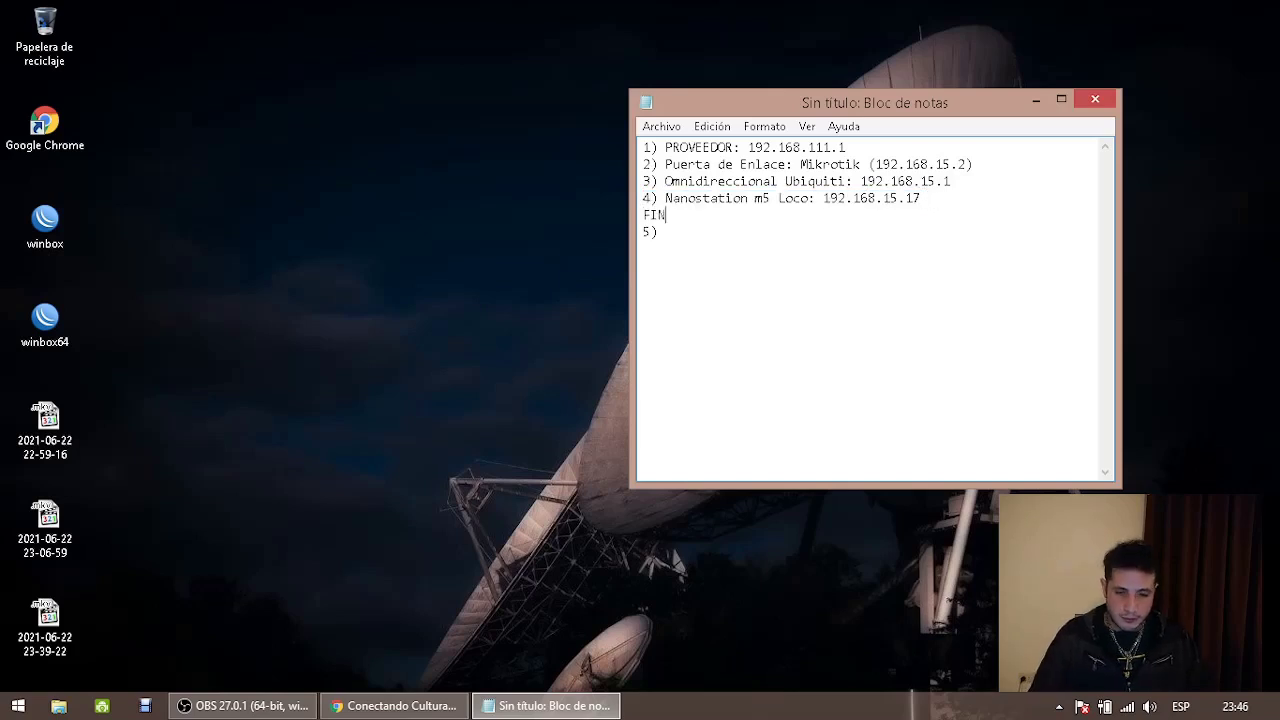
pyautogui.press('Return')
pyautogui.hotkey('shift', 'End')
pyautogui.press('BackSpace')
pyautogui.press('BackSpace')
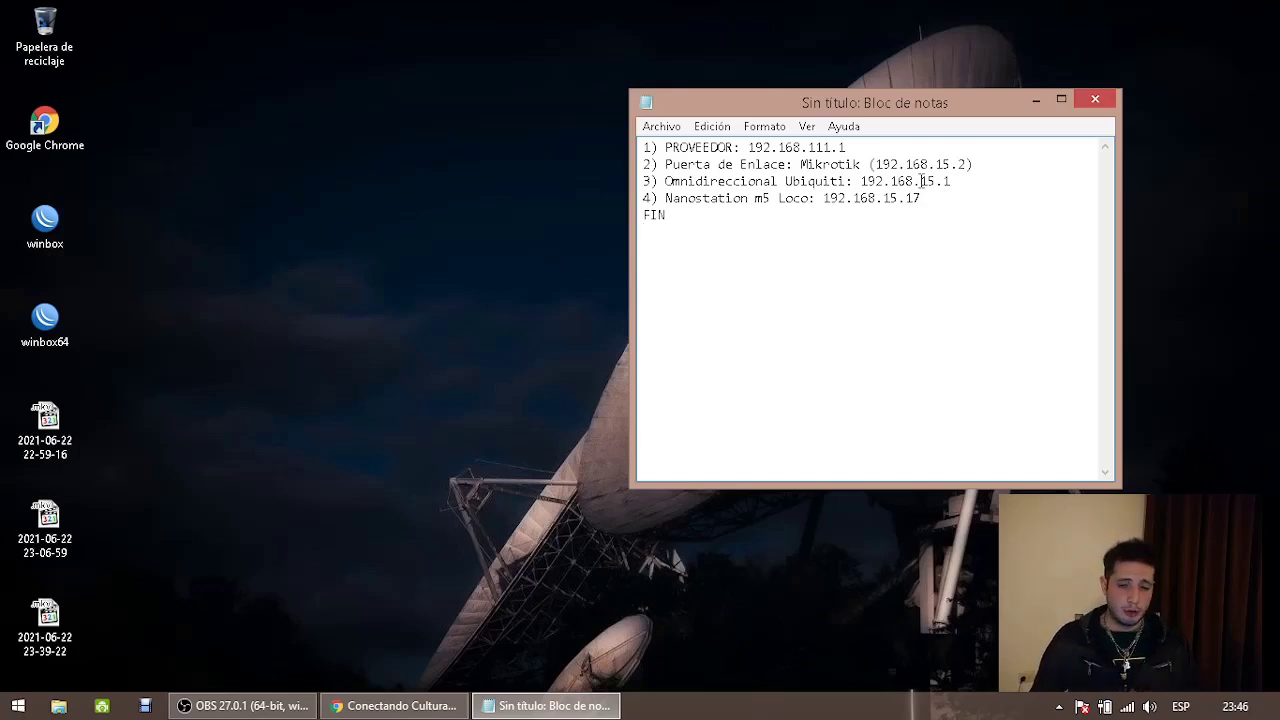
# Select the Nanostation address 192.168.15.17 for copying and switch back to Chrome
pyautogui.moveTo(922, 199); pyautogui.dragTo(822, 199)
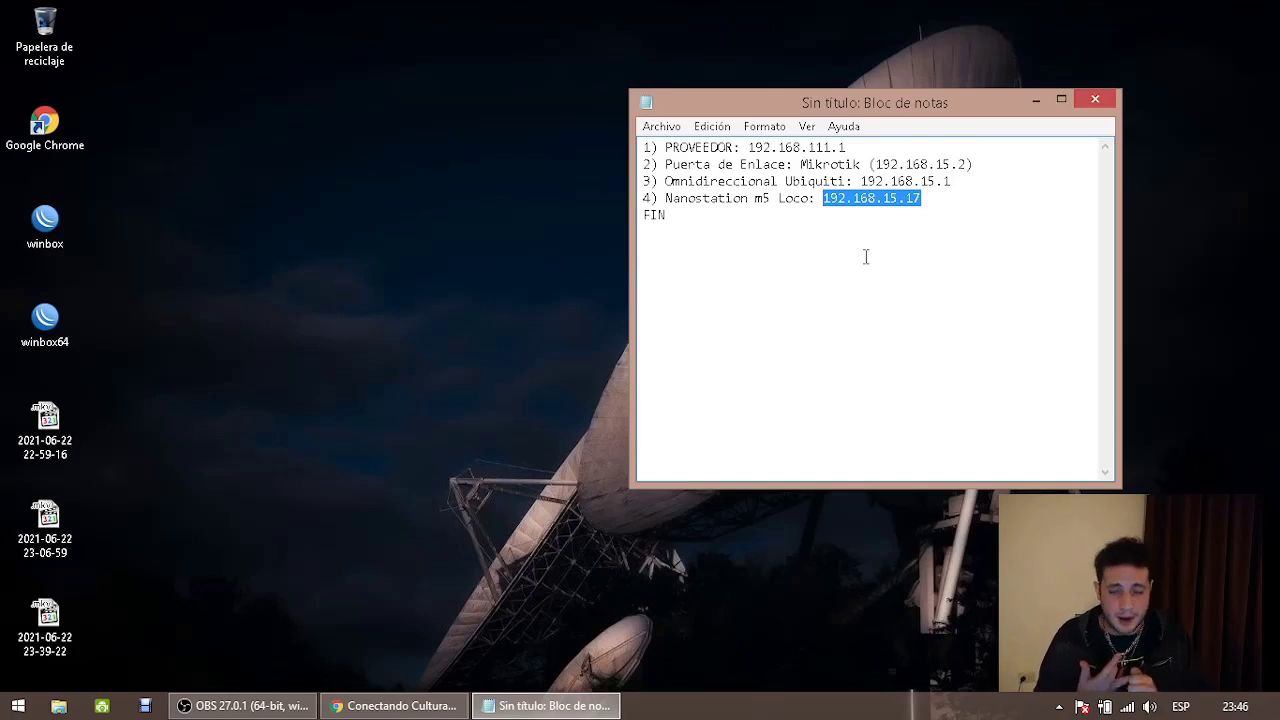
pyautogui.moveTo(643, 147); pyautogui.dragTo(944, 203)
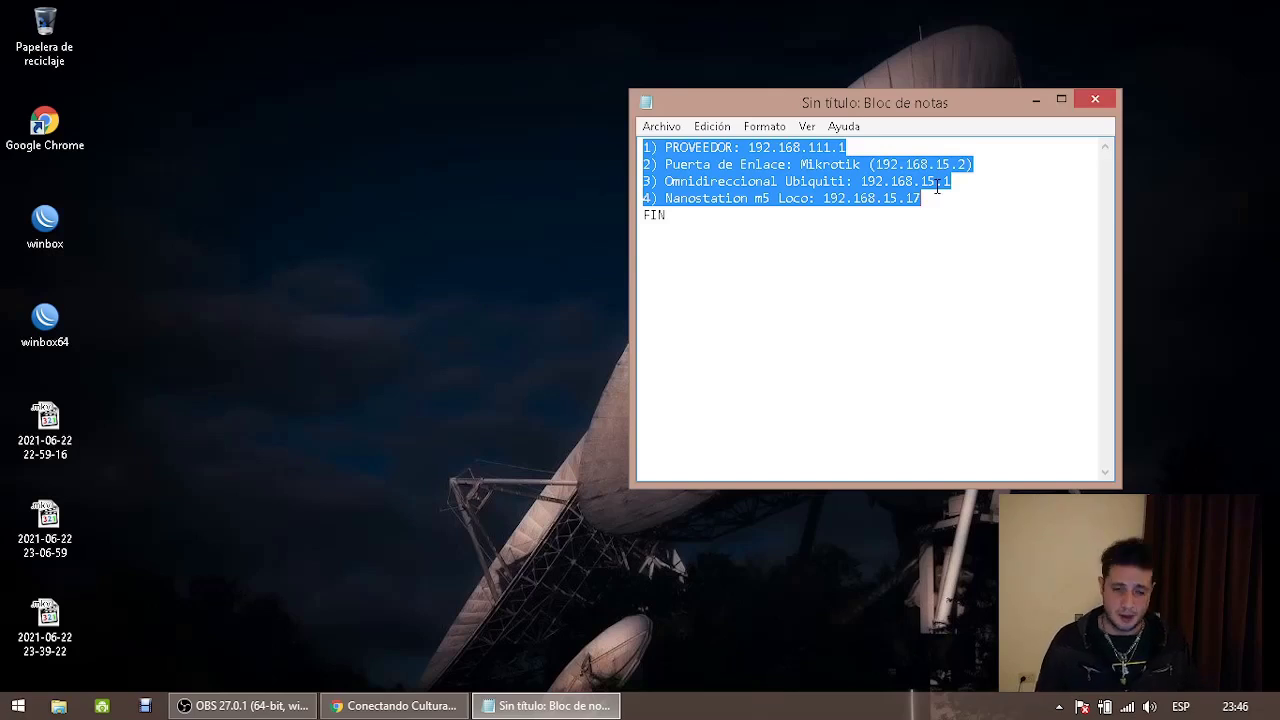
pyautogui.moveTo(936, 195); pyautogui.dragTo(824, 207)
pyautogui.hotkey('ctrl', 'c')
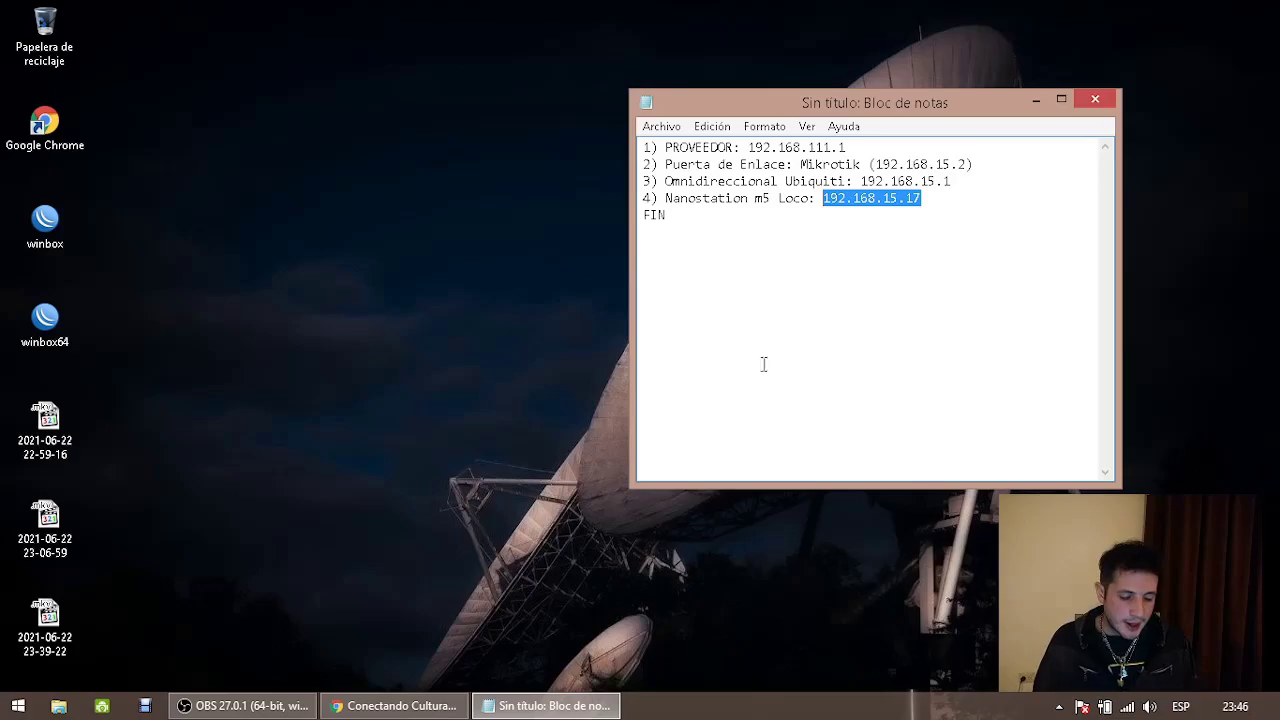
pyautogui.click(395, 705)
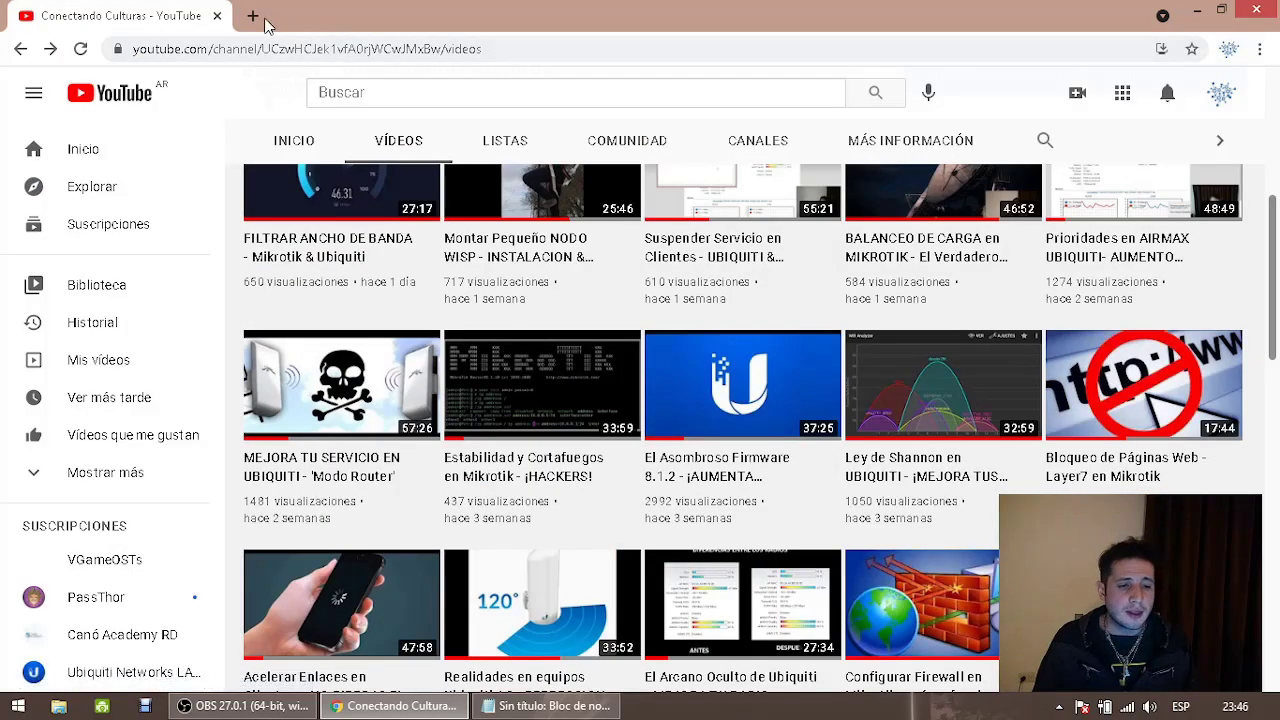
# Open the pasted 192.168.15.17 address in a new tab and check the PC's Wi-Fi network
pyautogui.click(253, 16)
pyautogui.hotkey('ctrl', 'v')
pyautogui.press('Return')
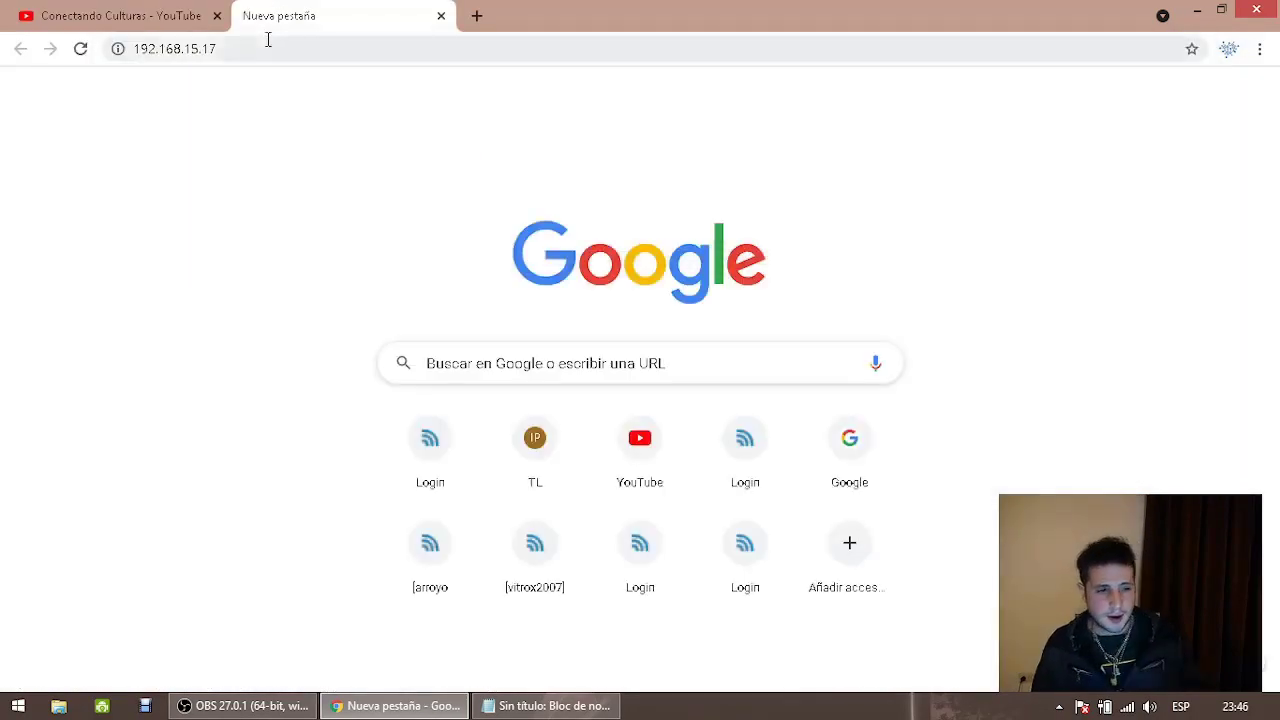
pyautogui.click(266, 45)
pyautogui.click(150, 12)
pyautogui.click(276, 22)
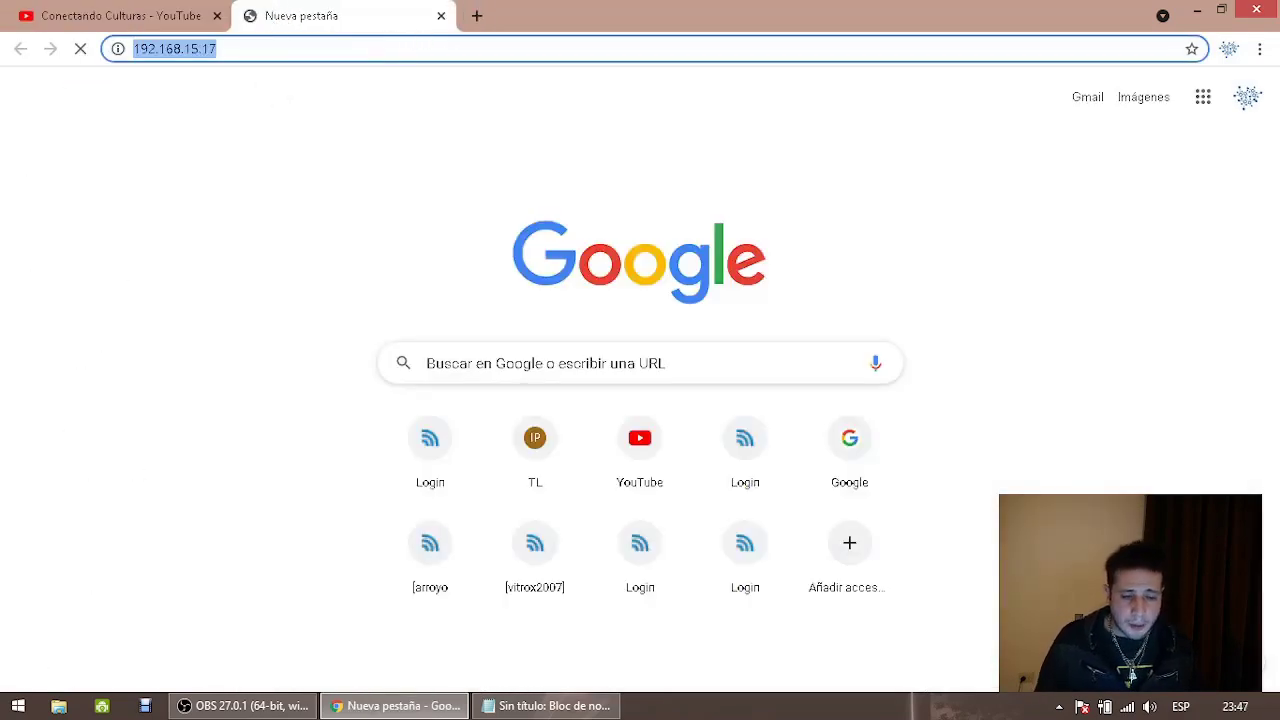
pyautogui.click(1130, 704)
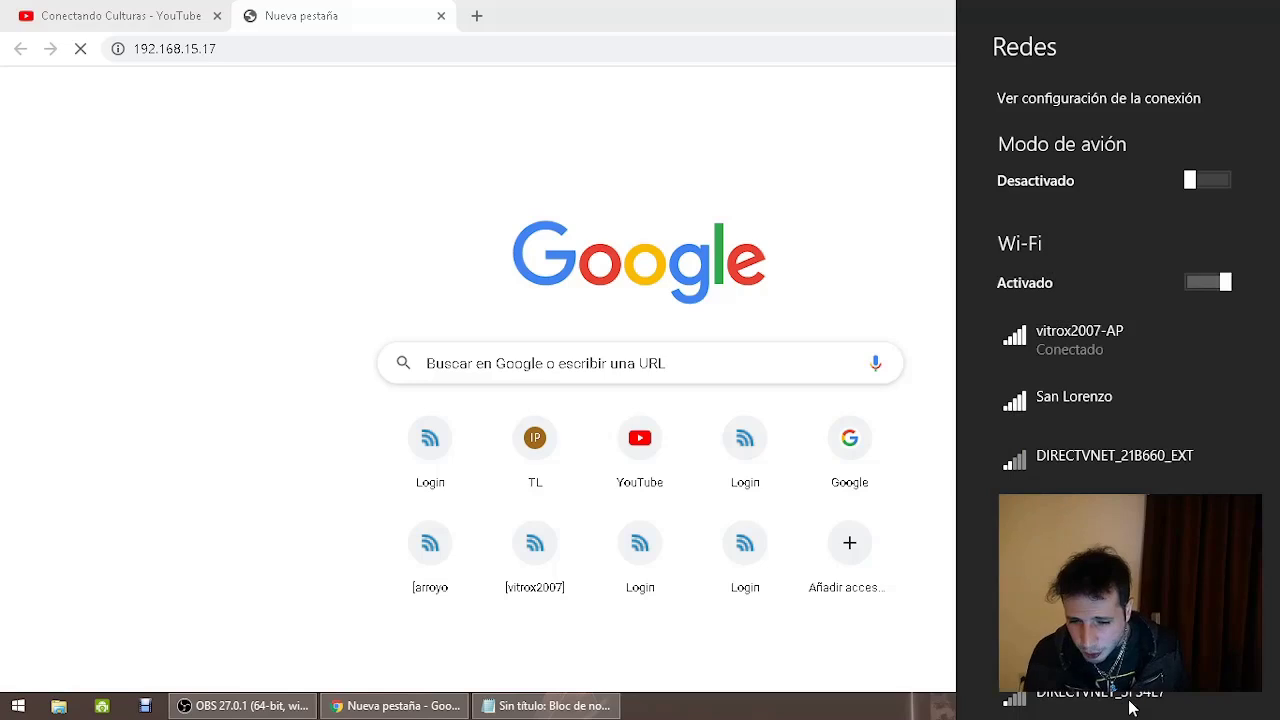
pyautogui.click(500, 50)
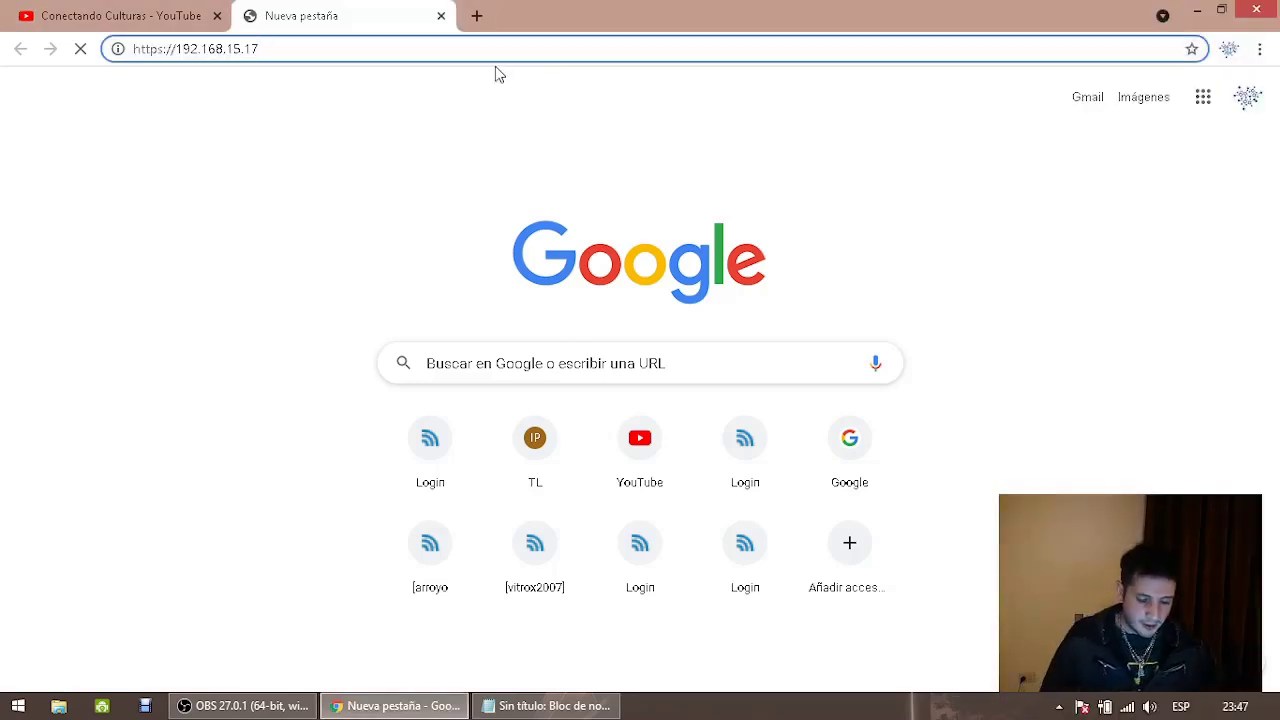
# Change the tab's address to 192.168.2.20 to load the NanoStation airOS login page
pyautogui.press('super+r')
pyautogui.press('Escape')
pyautogui.click(441, 48)
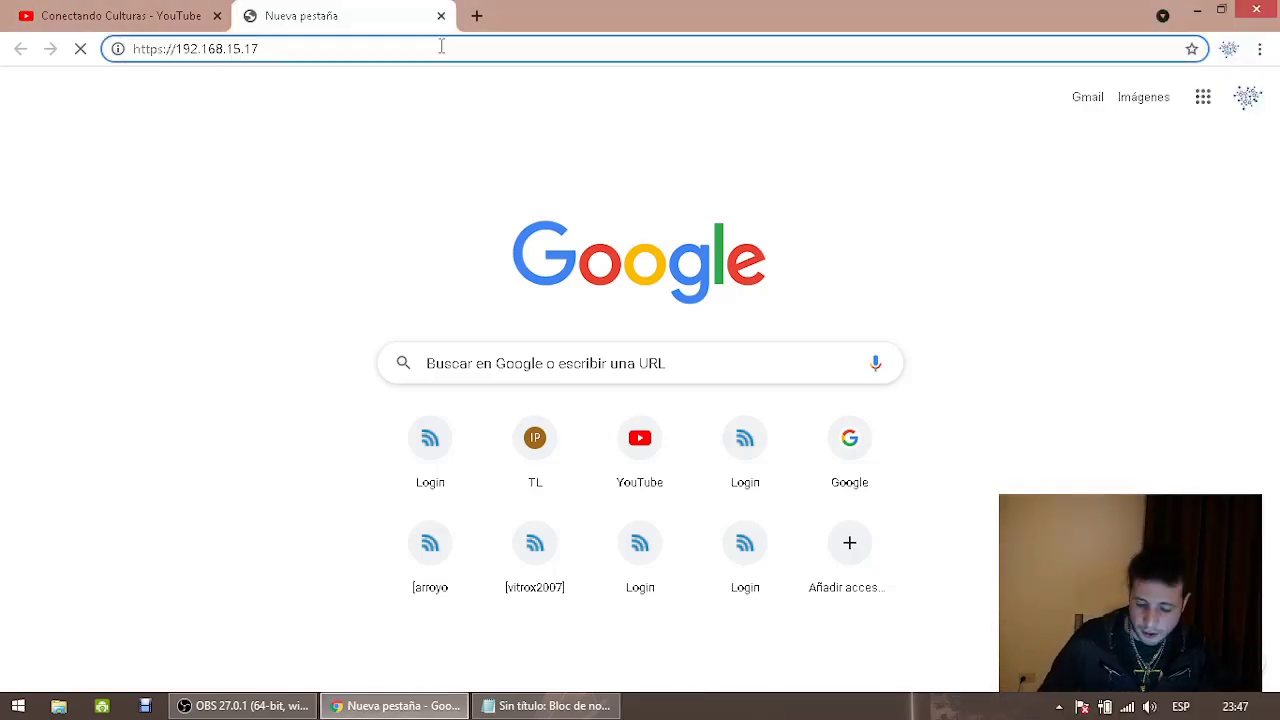
pyautogui.press('BackSpace')
pyautogui.press('BackSpace')
pyautogui.press('BackSpace')
pyautogui.press('BackSpace')
pyautogui.press('BackSpace')
pyautogui.press('BackSpace')
pyautogui.write('.2.2')
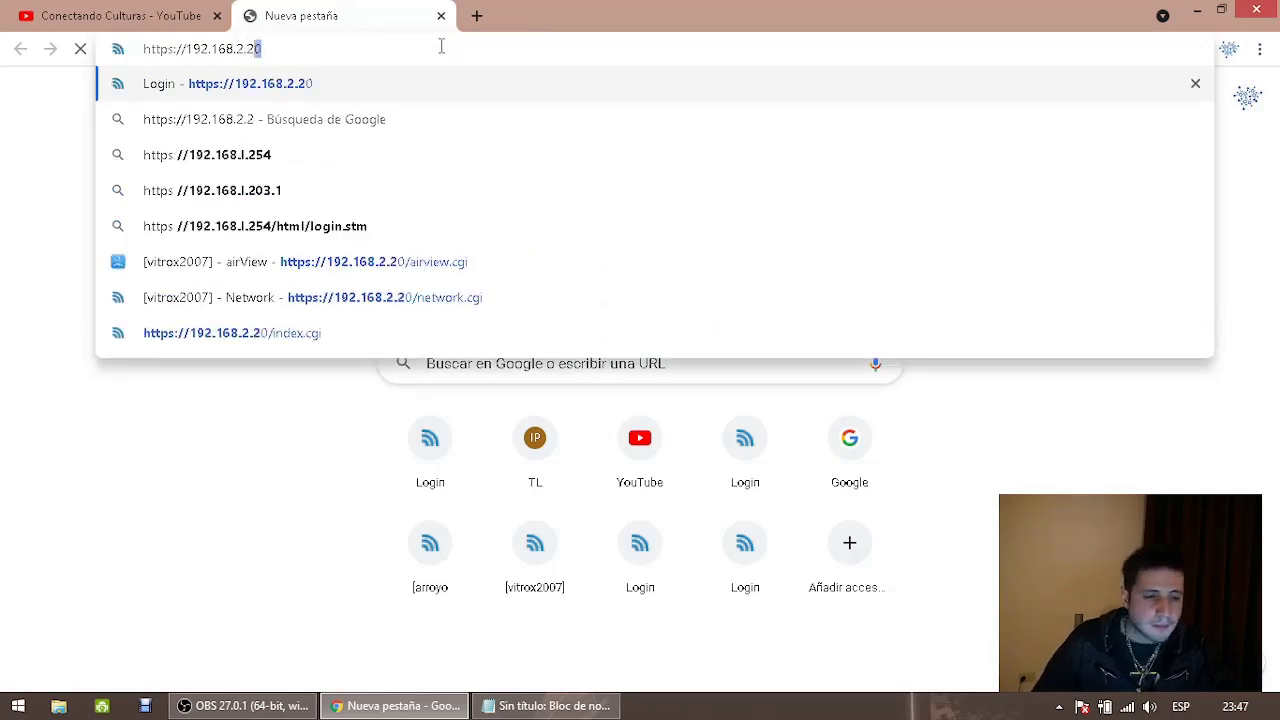
pyautogui.press('Return')
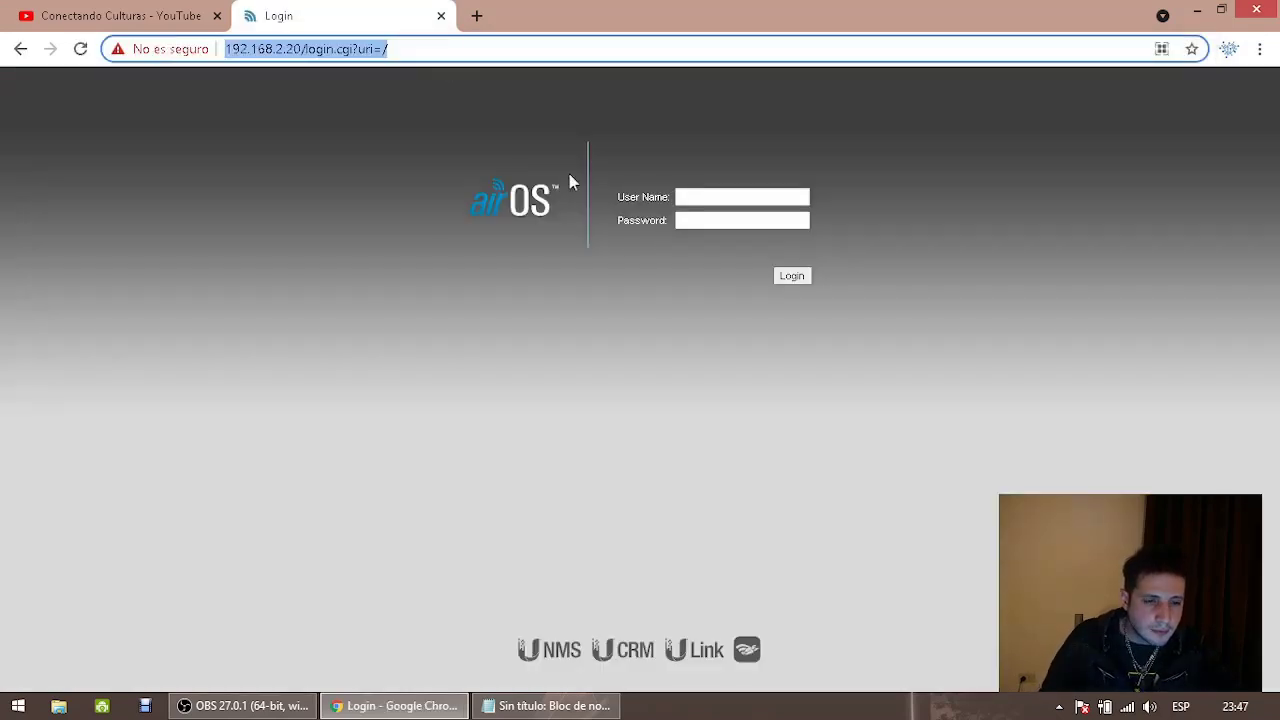
pyautogui.click(688, 197)
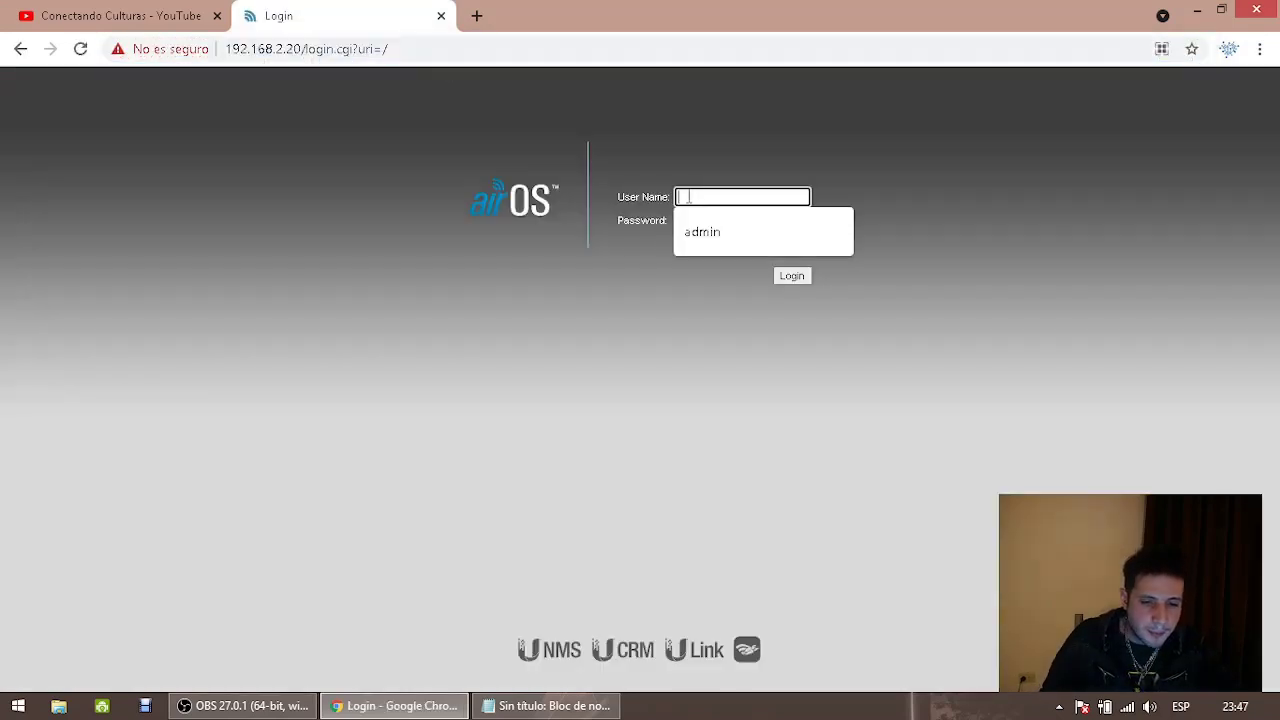
# Open another tab pointing to 192.168.15.17
pyautogui.click(477, 16)
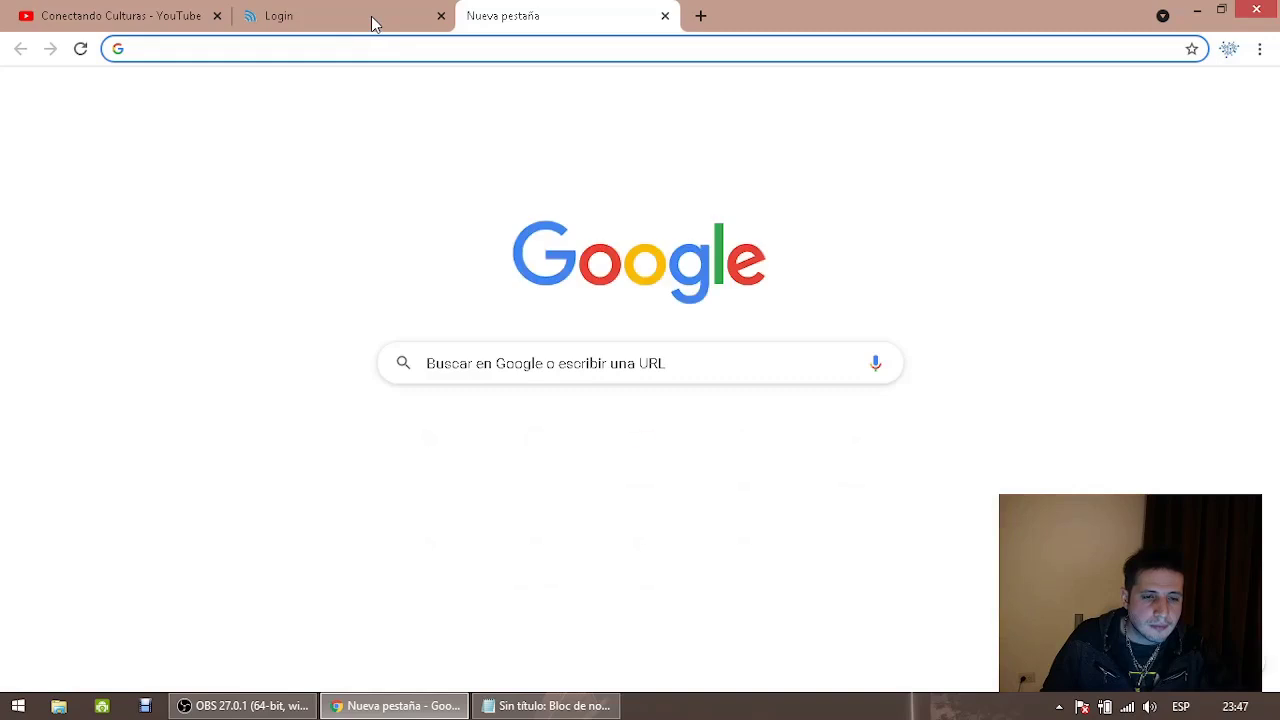
pyautogui.write('192.19')
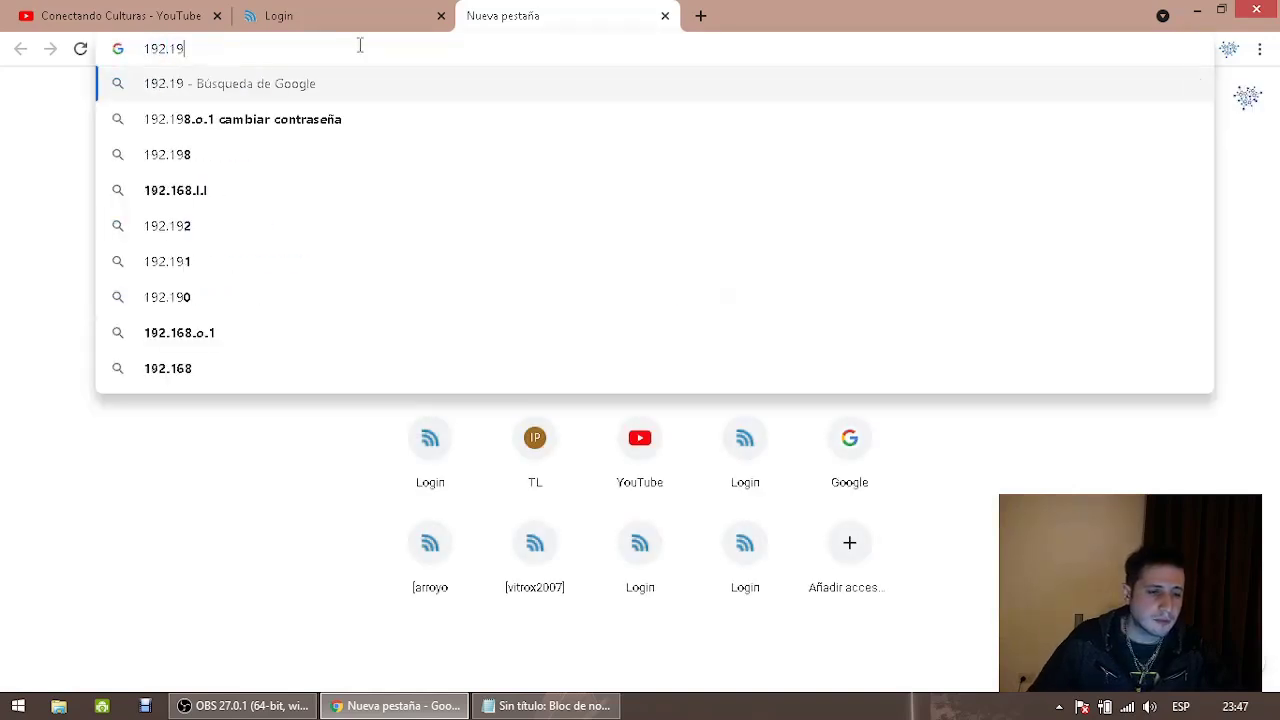
pyautogui.press('BackSpace')
pyautogui.write('68.15.17')
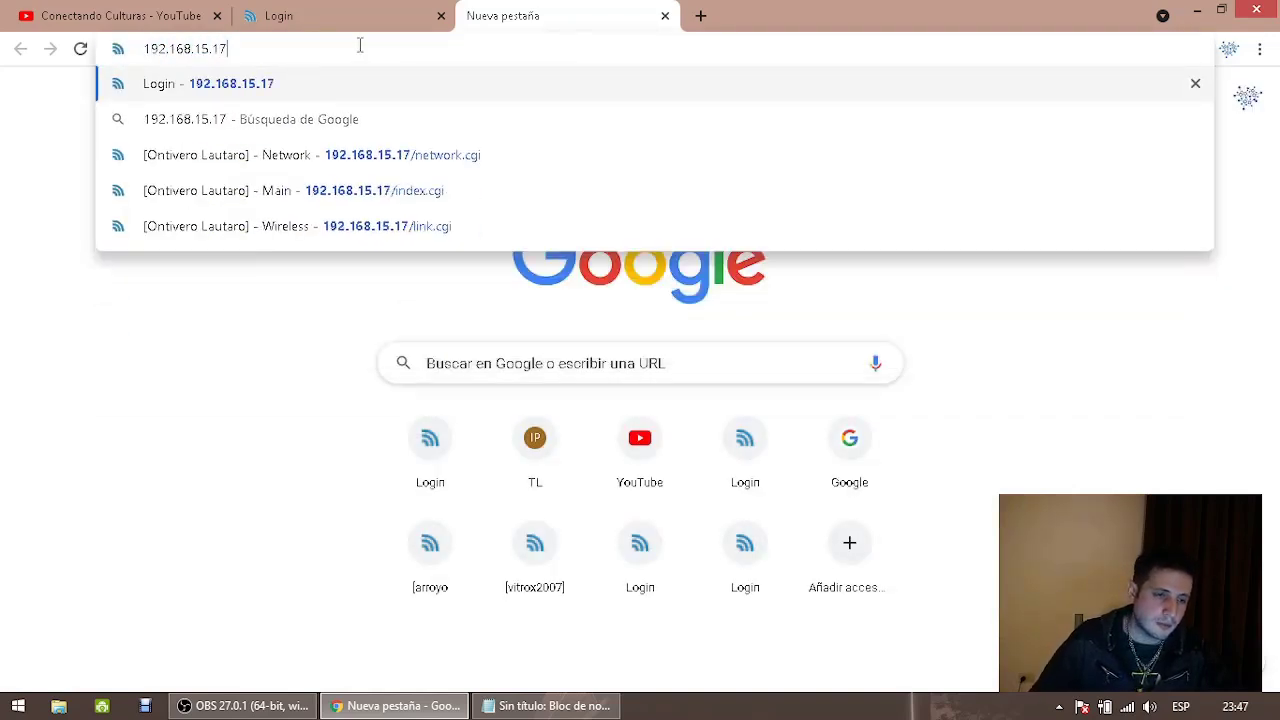
pyautogui.press('Return')
# Log in to the airOS page with the administrator user name
pyautogui.click(358, 28)
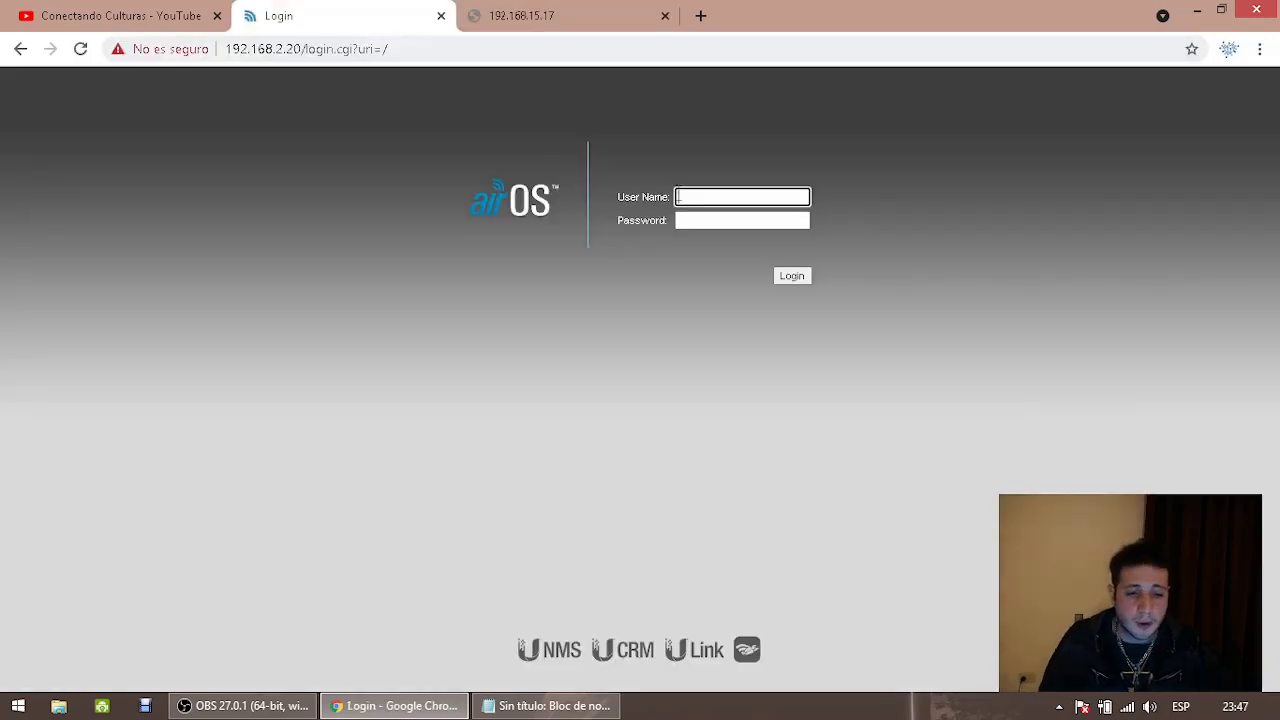
pyautogui.write('admin')
pyautogui.press('Tab')
pyautogui.press('Return')
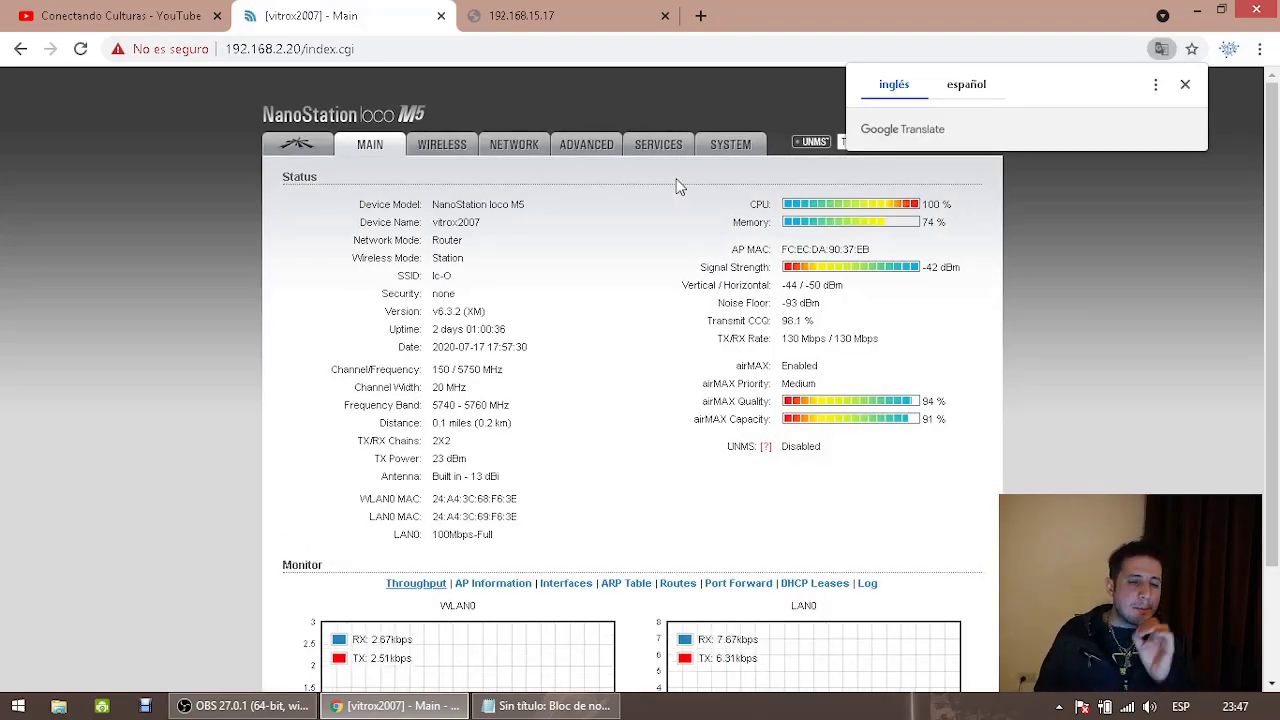
# In NETWORK settings, change the static WAN IP from 192.168.15.7 to 192.168.15.17
pyautogui.click(284, 50)
pyautogui.click(286, 48)
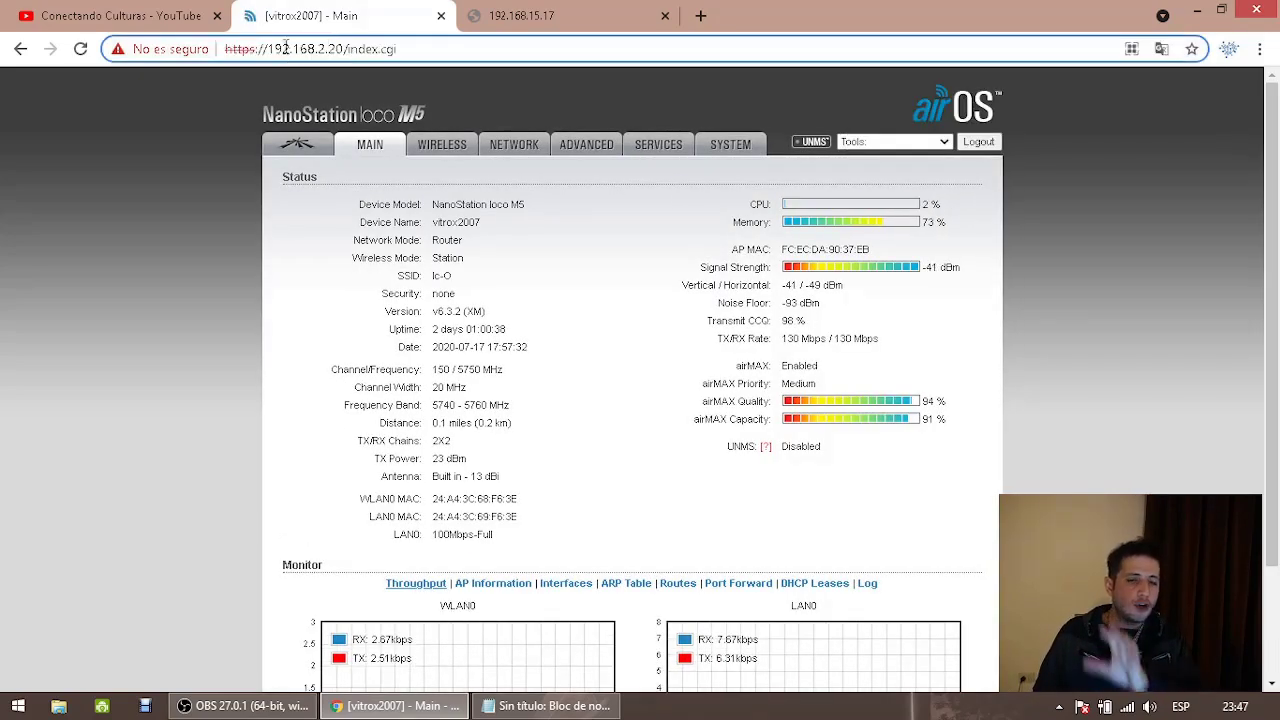
pyautogui.moveTo(318, 48); pyautogui.dragTo(345, 50)
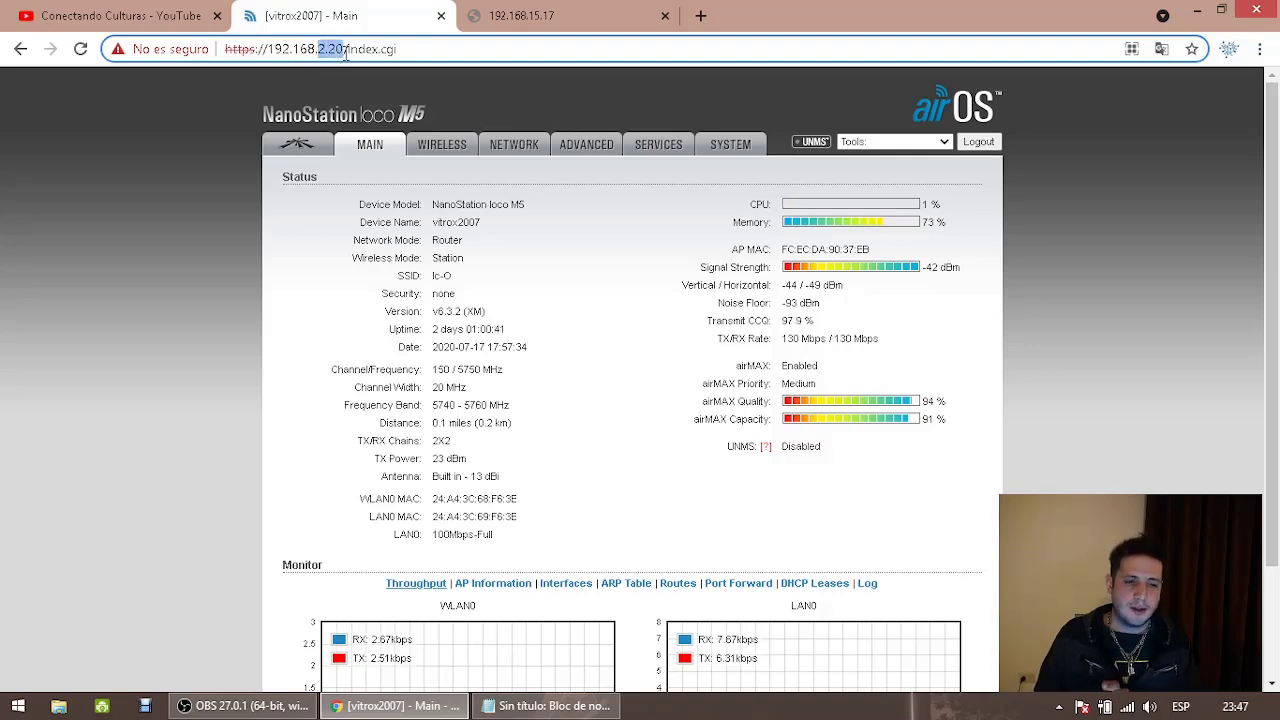
pyautogui.click(505, 150)
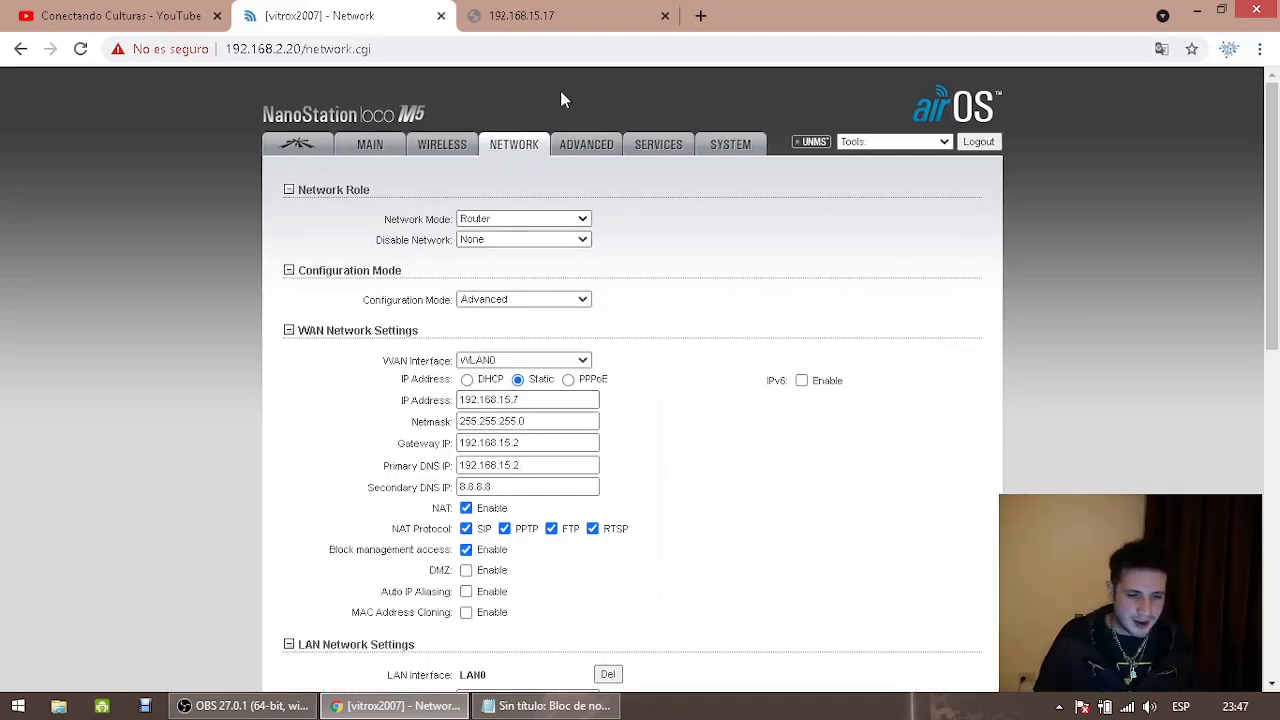
pyautogui.click(517, 400)
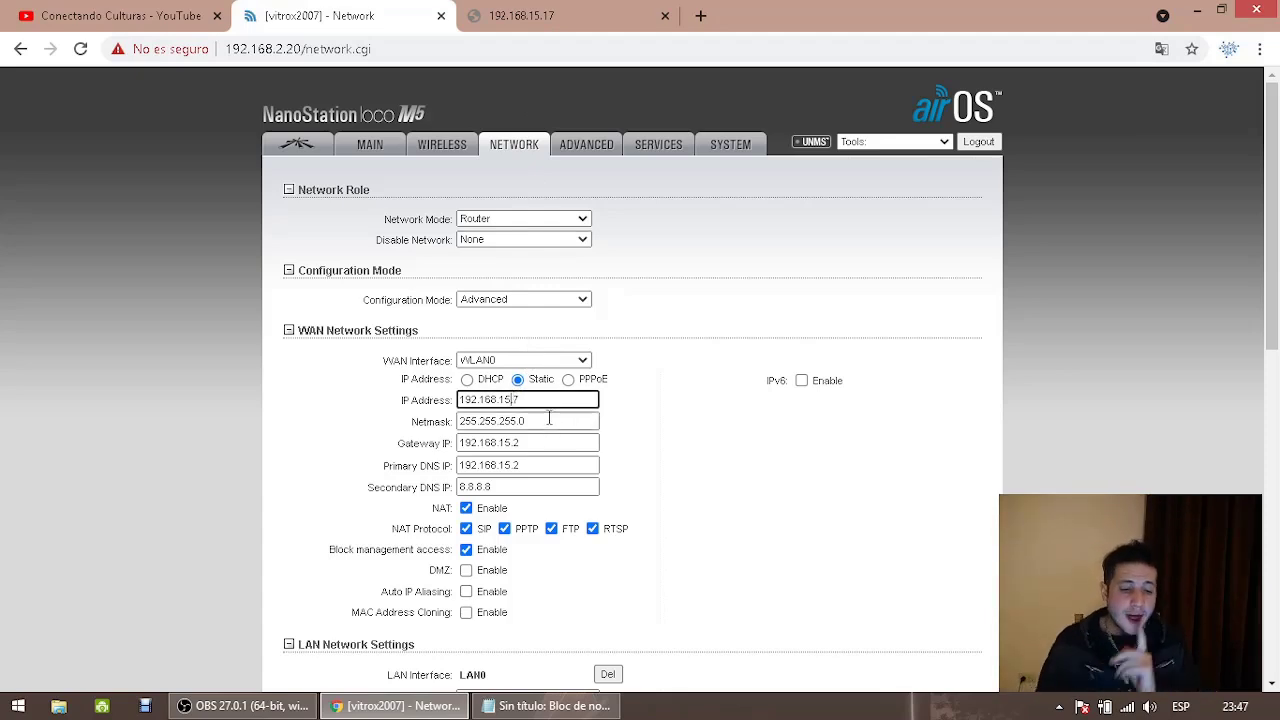
pyautogui.write('1')
pyautogui.click(668, 471)
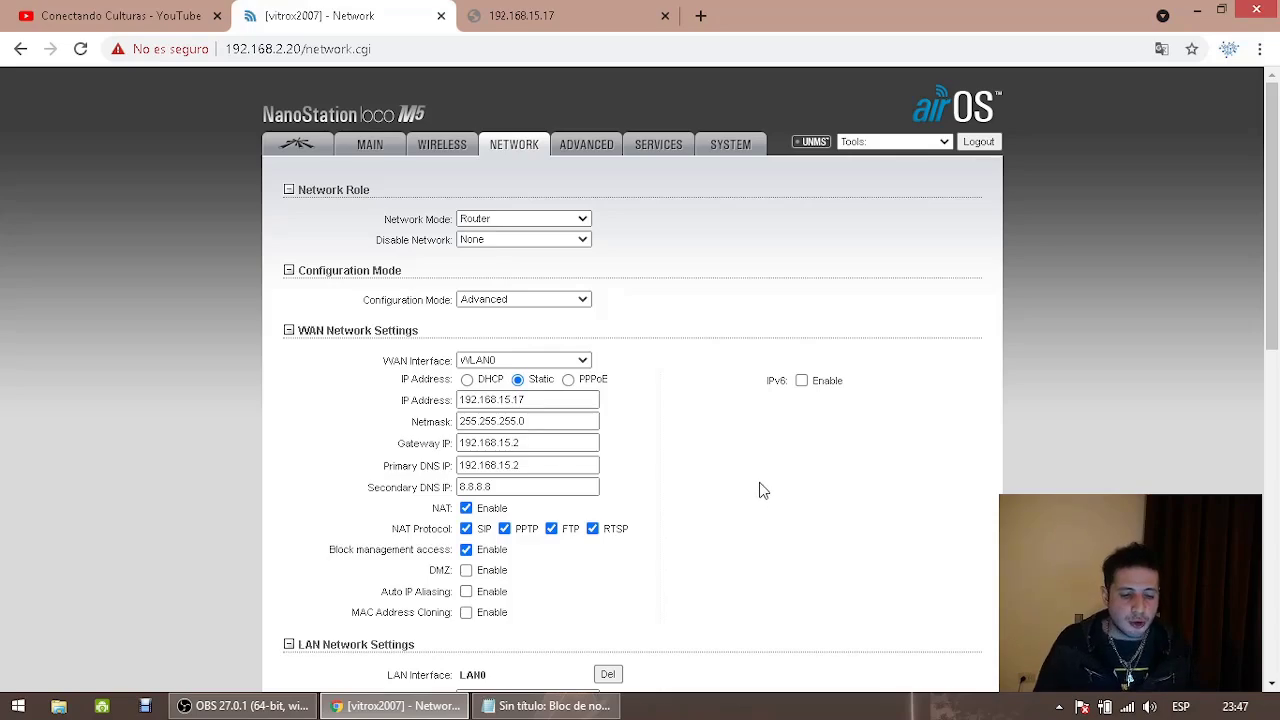
# Save and apply the network change, then launch WinBox from the desktop
pyautogui.scroll(-10, 763, 490)
pyautogui.click(966, 636)
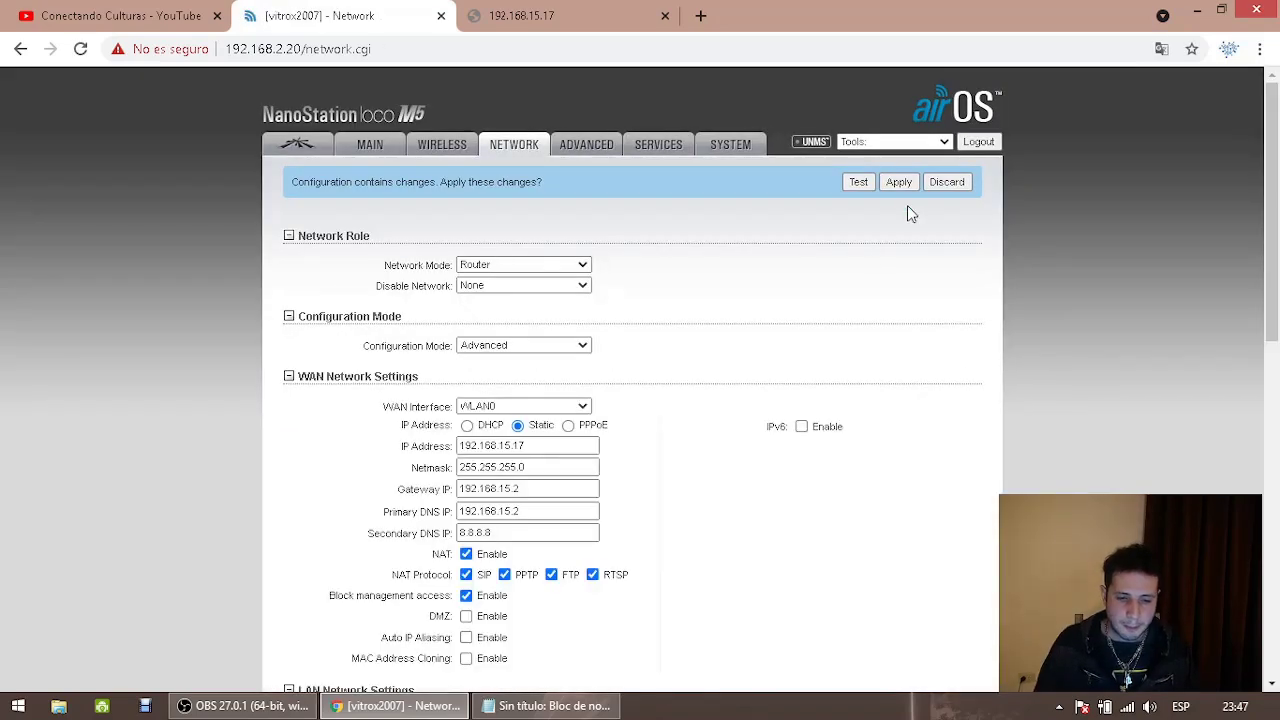
pyautogui.click(900, 184)
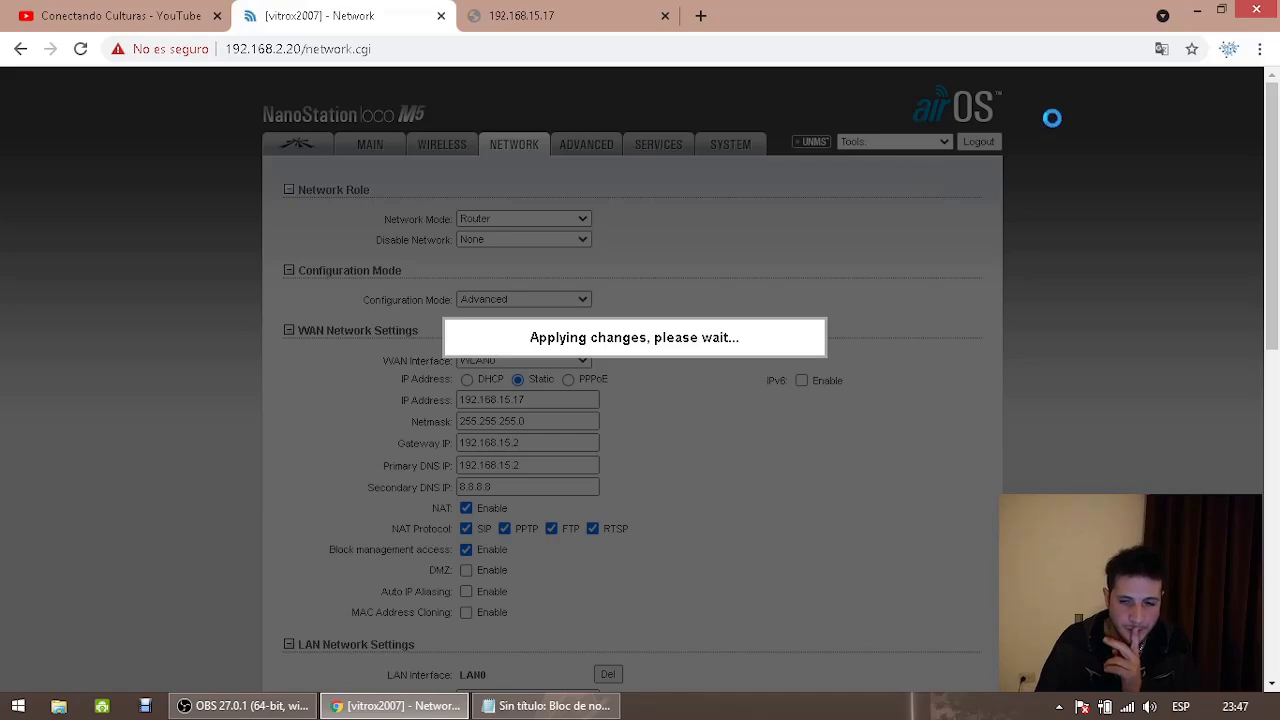
pyautogui.click(1197, 12)
pyautogui.doubleClick(50, 238)
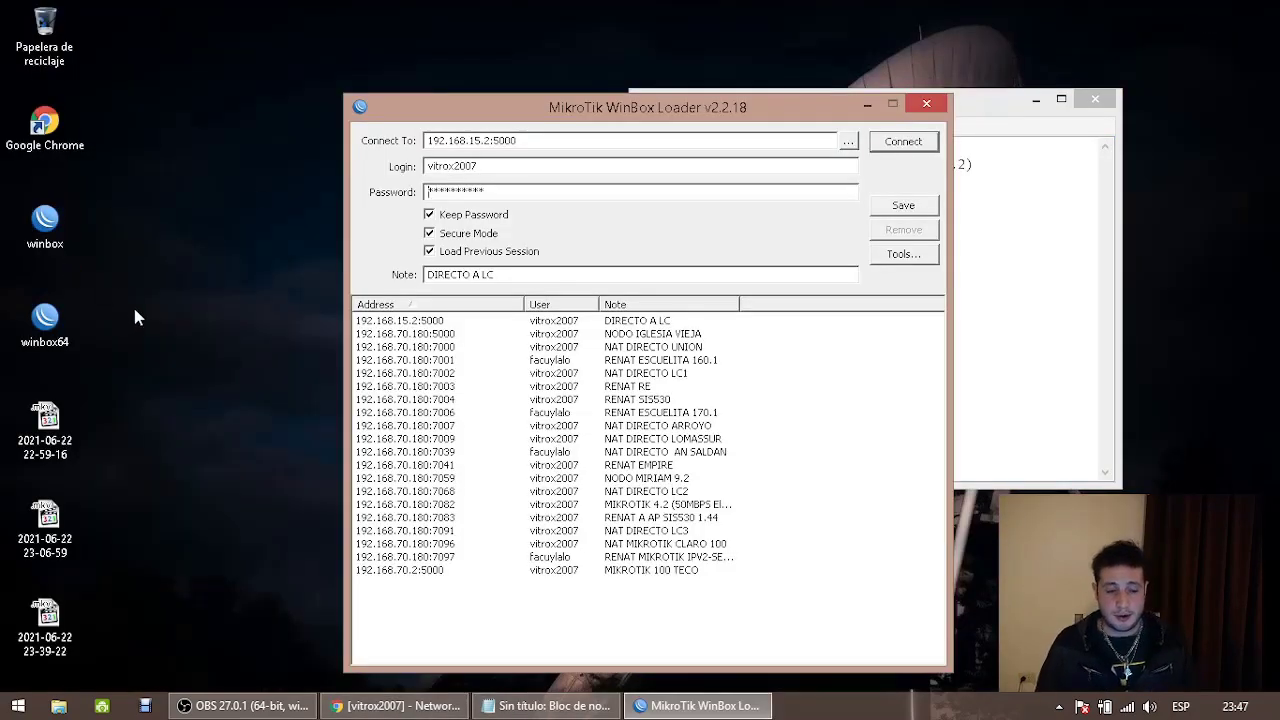
# Minimize OBS and WinBox Loader, bring the Notepad address list forward, and select 192.168.15.17
pyautogui.click(235, 707)
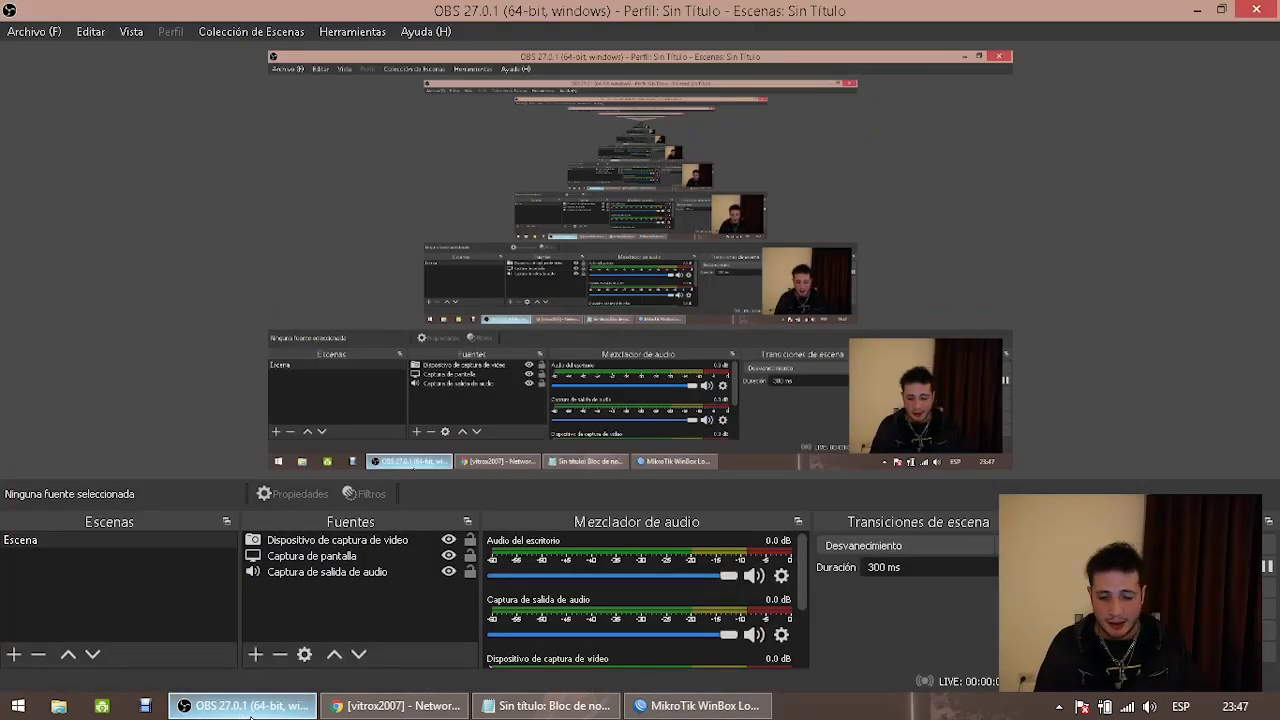
pyautogui.click(235, 707)
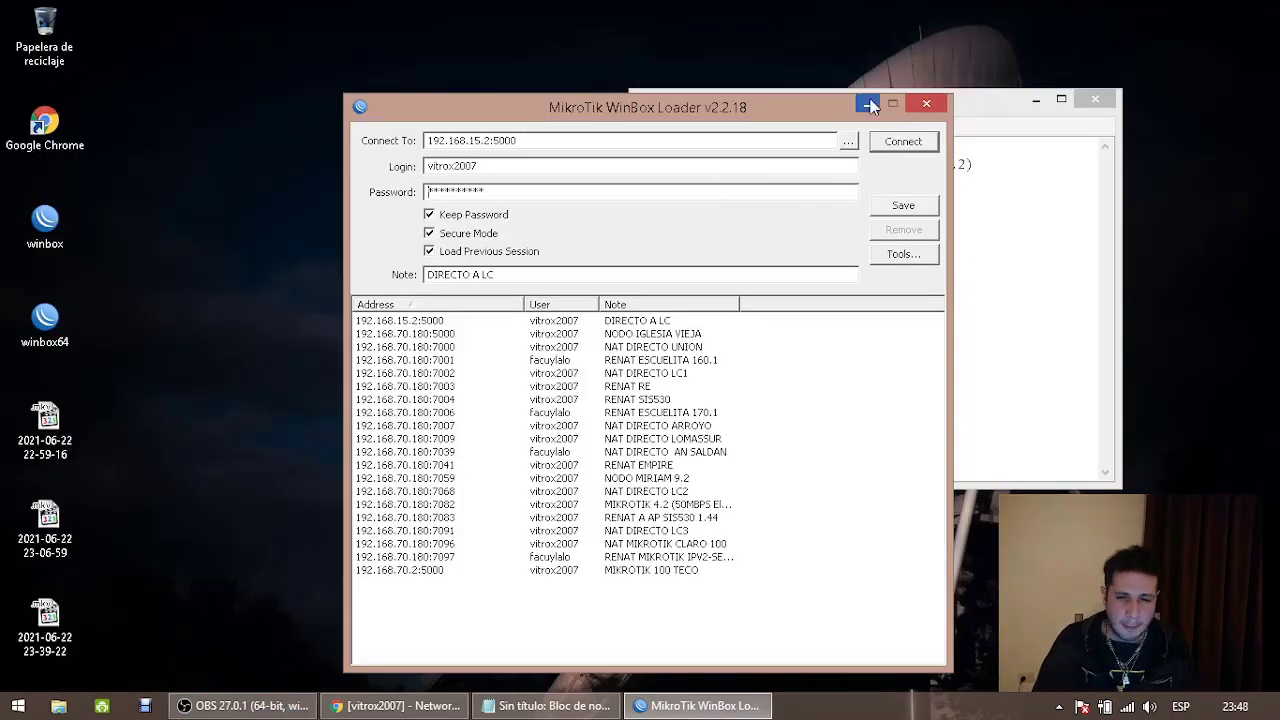
pyautogui.click(867, 104)
pyautogui.click(975, 242)
pyautogui.moveTo(943, 206); pyautogui.dragTo(822, 203)
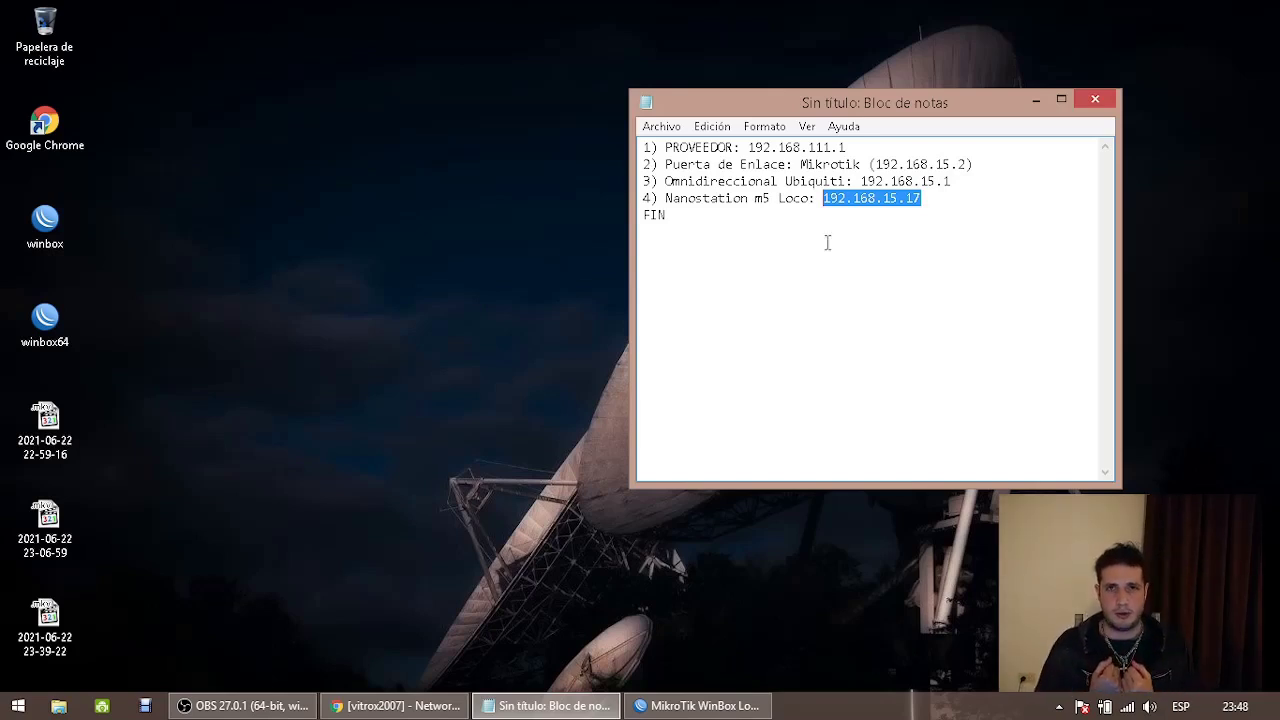
pyautogui.click(827, 242)
pyautogui.write('- Coloco el R')
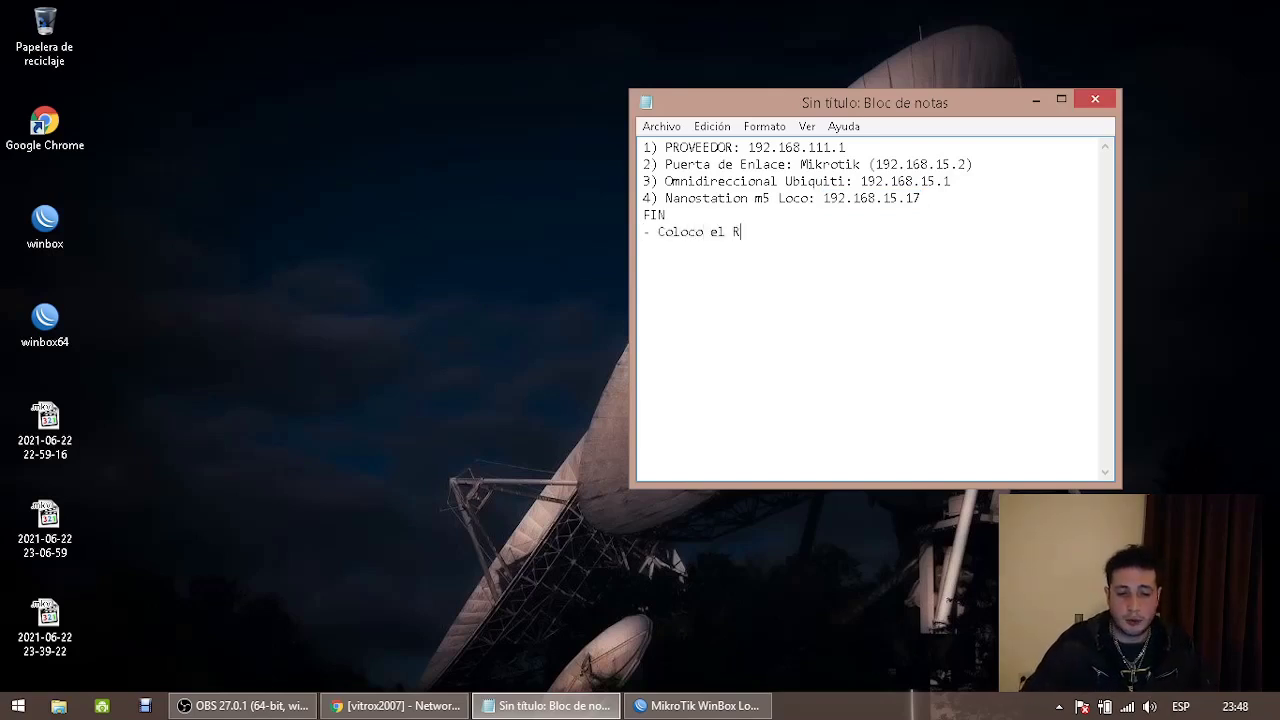
pyautogui.write('outer que prefiera')
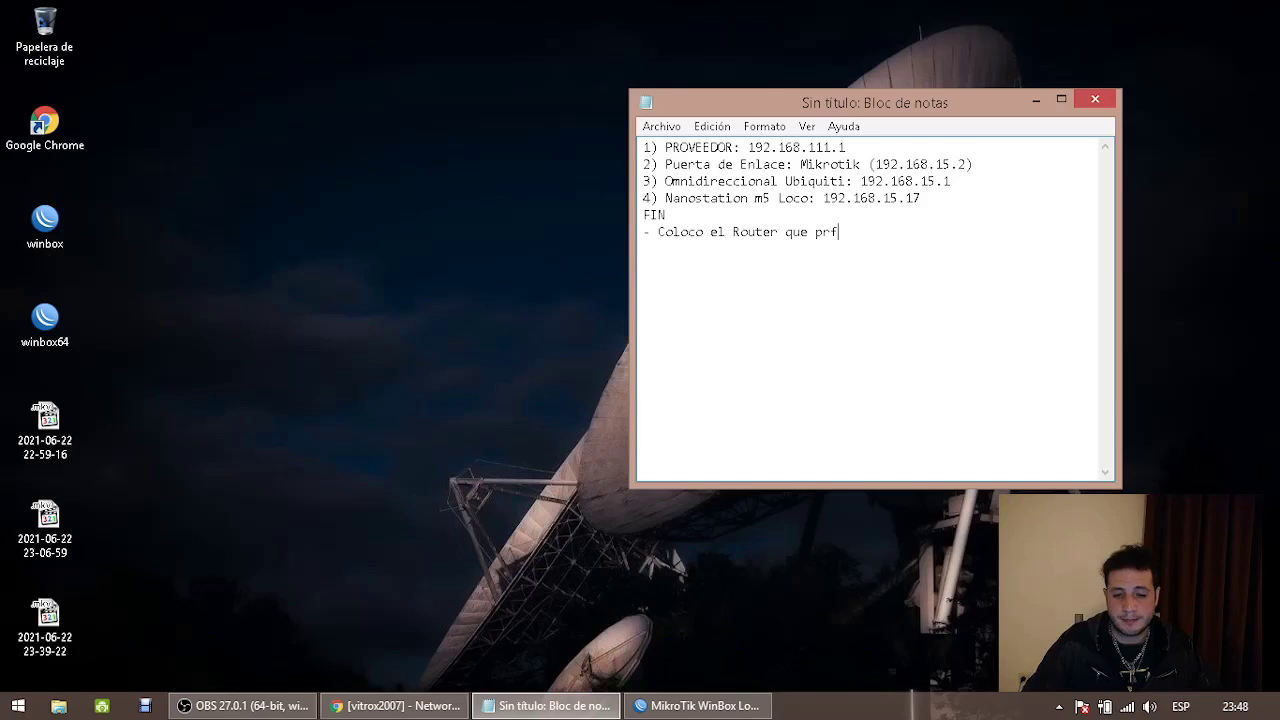
pyautogui.press('Return')
pyautogui.write('- Me cone')
pyautogui.press('BackSpace')
pyautogui.press('BackSpace')
pyautogui.press('BackSpace')
pyautogui.press('BackSpace')
pyautogui.press('BackSpace')
pyautogui.write('conecto p')
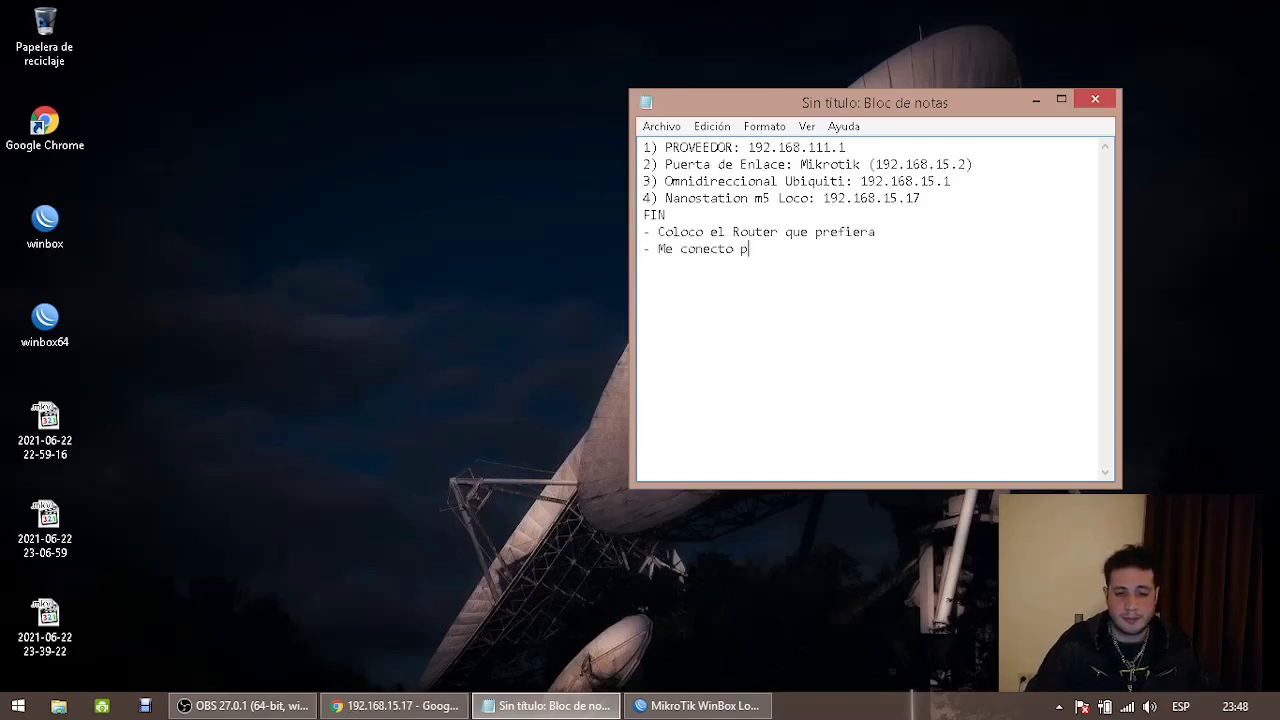
pyautogui.write('or cable direcgament')
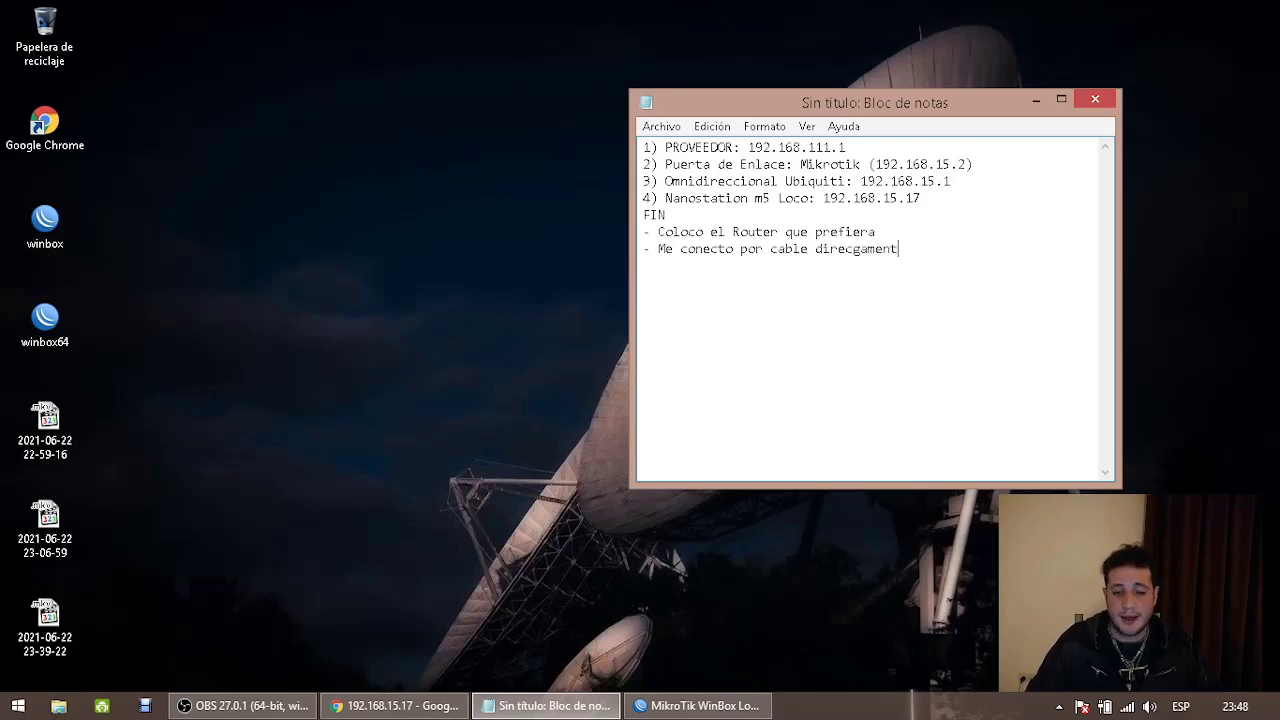
pyautogui.press('BackSpace')
pyautogui.press('BackSpace')
pyautogui.press('BackSpace')
pyautogui.press('BackSpace')
pyautogui.press('BackSpace')
pyautogui.press('BackSpace')
pyautogui.write('tamente')
pyautogui.press('Return')
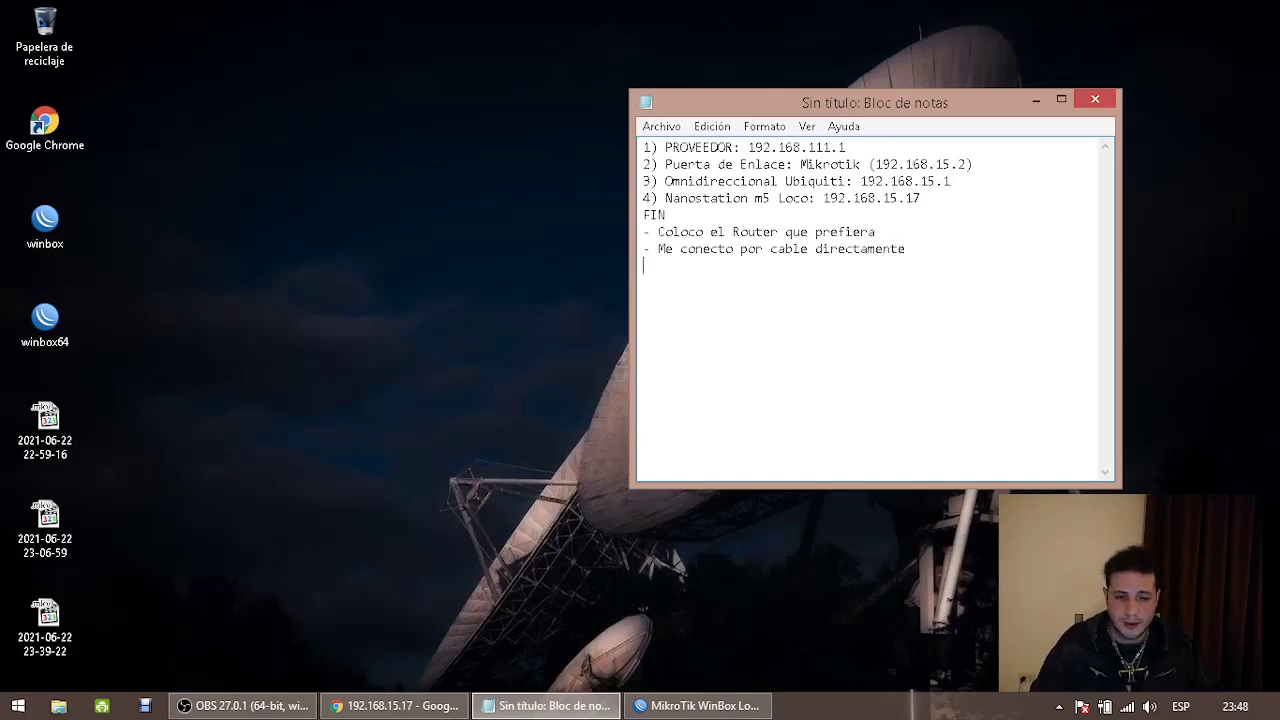
pyautogui.write('- Nateo y ')
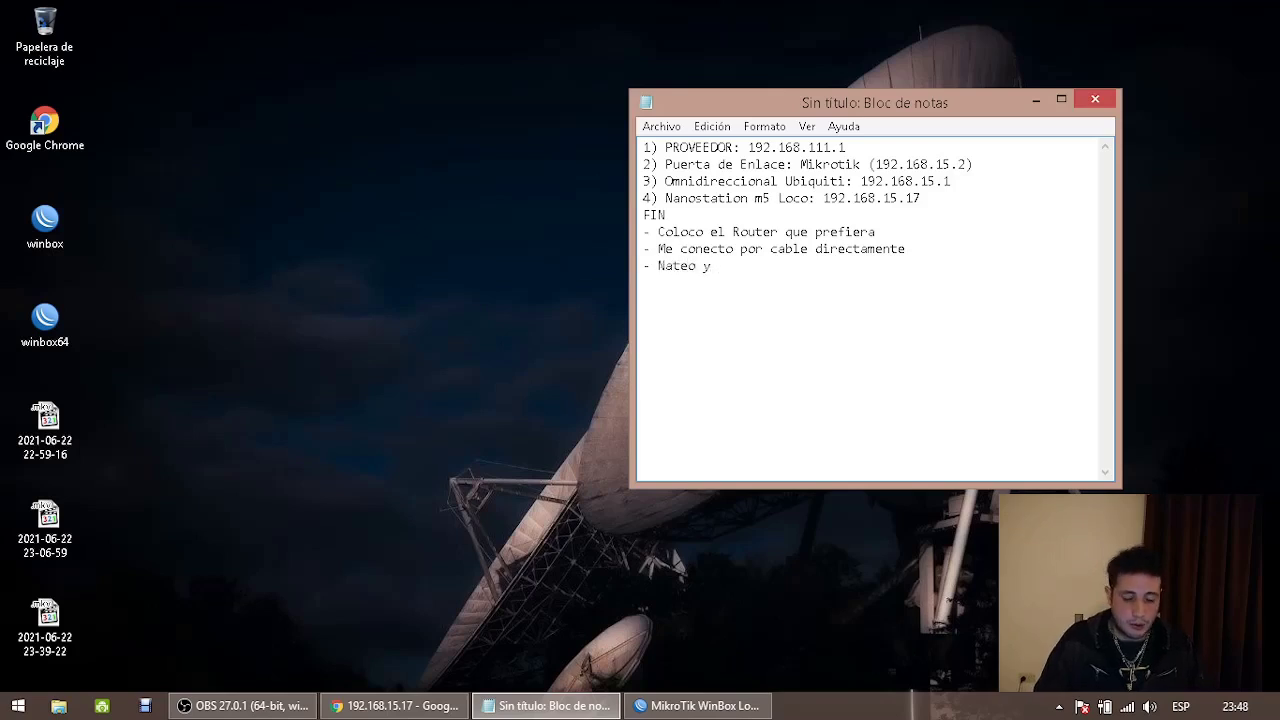
pyautogui.press('BackSpace')
pyautogui.press('BackSpace')
pyautogui.press('BackSpace')
pyautogui.write(', abro pu')
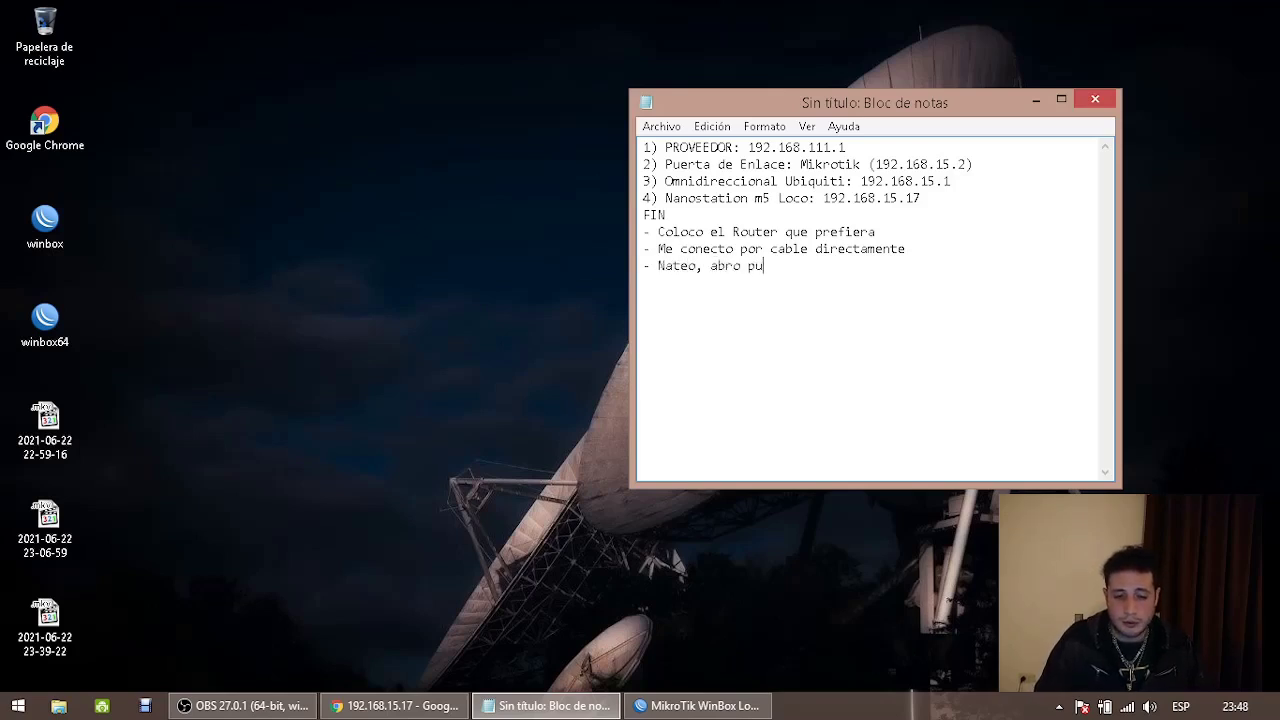
pyautogui.write('ertos, etc NAT:')
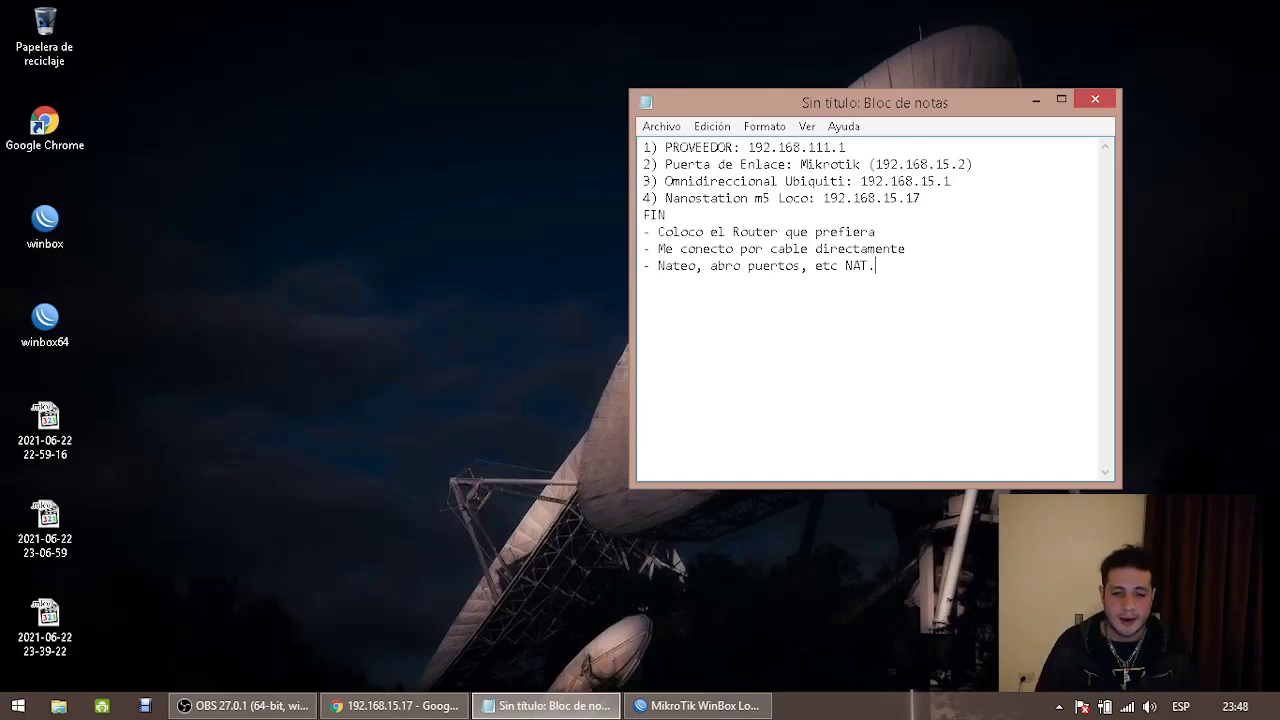
pyautogui.click(397, 706)
pyautogui.click(289, 48)
pyautogui.press('Return')
pyautogui.click(1197, 10)
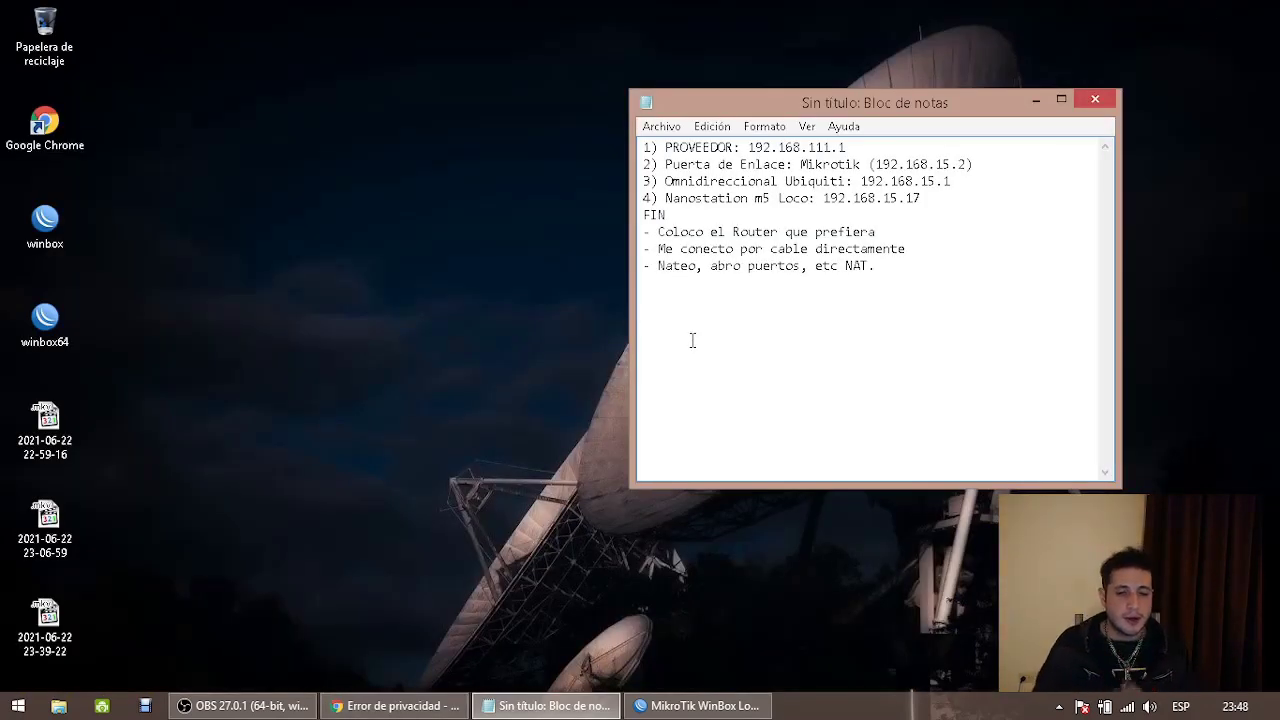
pyautogui.hotkey('shift', 'Up')
pyautogui.hotkey('shift', 'Up')
pyautogui.hotkey('shift', 'Home')
pyautogui.moveTo(712, 218); pyautogui.dragTo(616, 220)
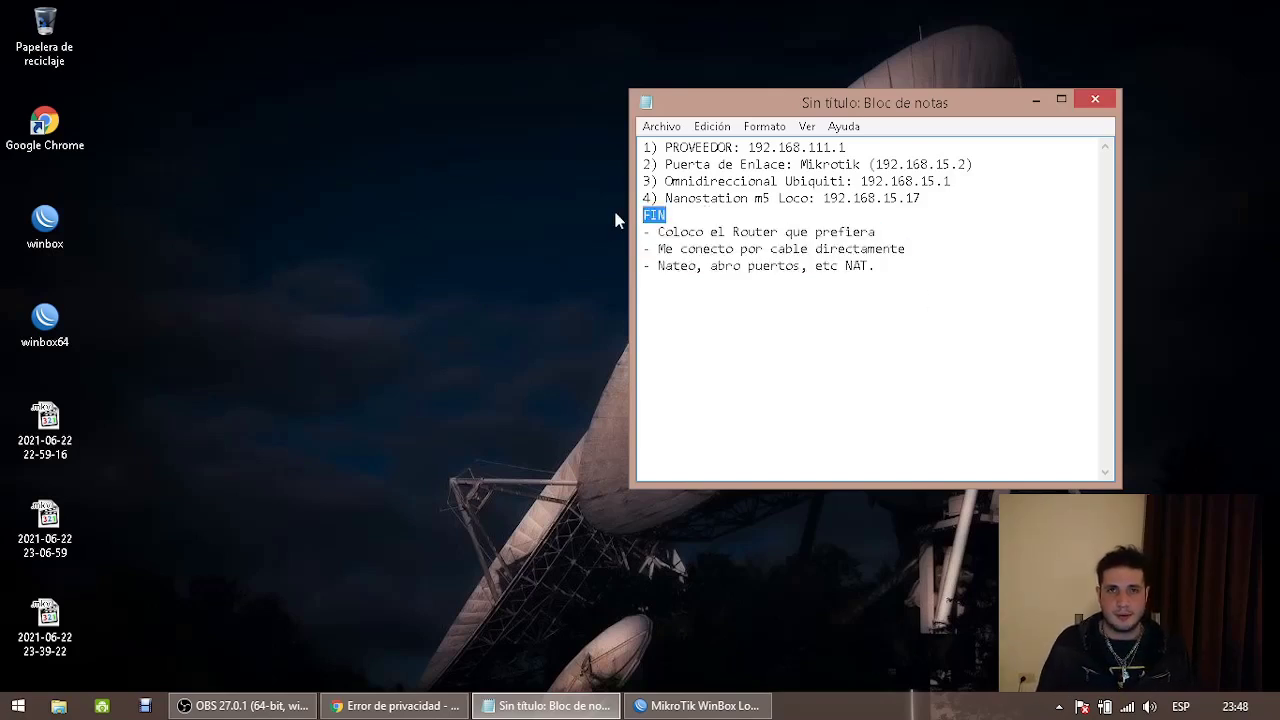
# Add lines '5) Router Cliente: 192.168.15.X' and '6) Equipo conectado al router: 192.168.15.X' above FIN
pyautogui.click(1011, 200)
pyautogui.press('Return')
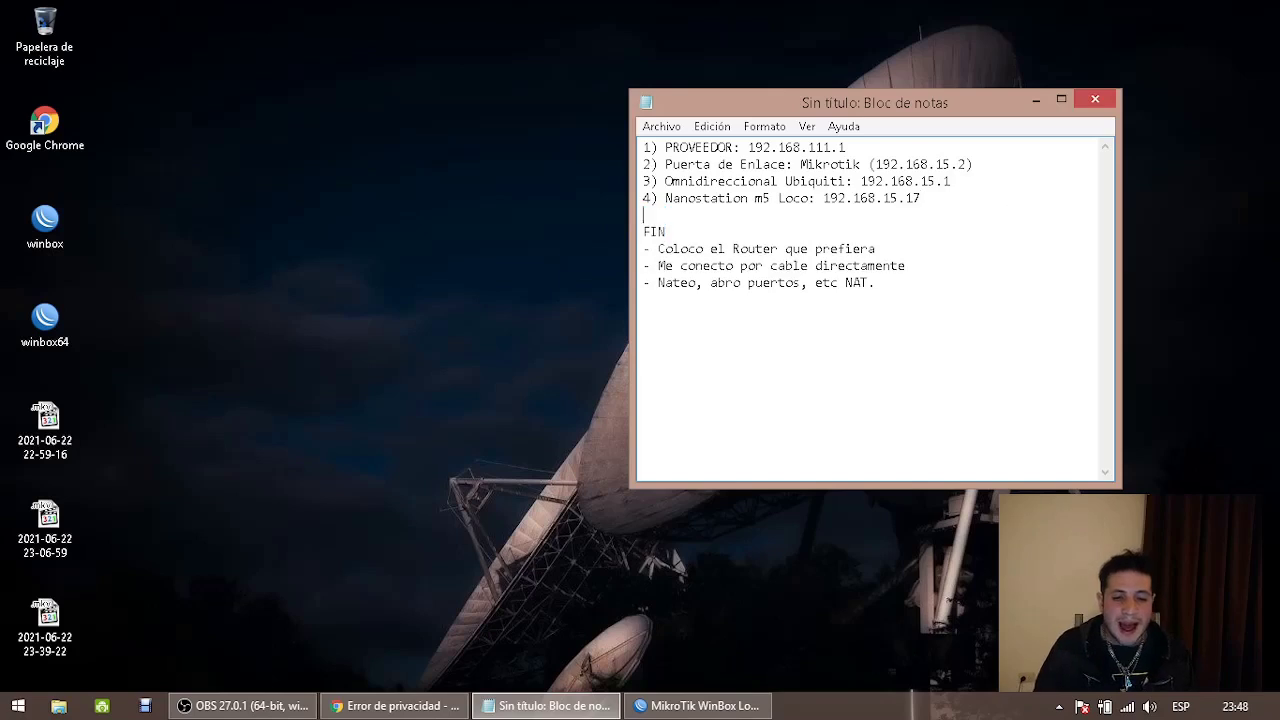
pyautogui.write('5')
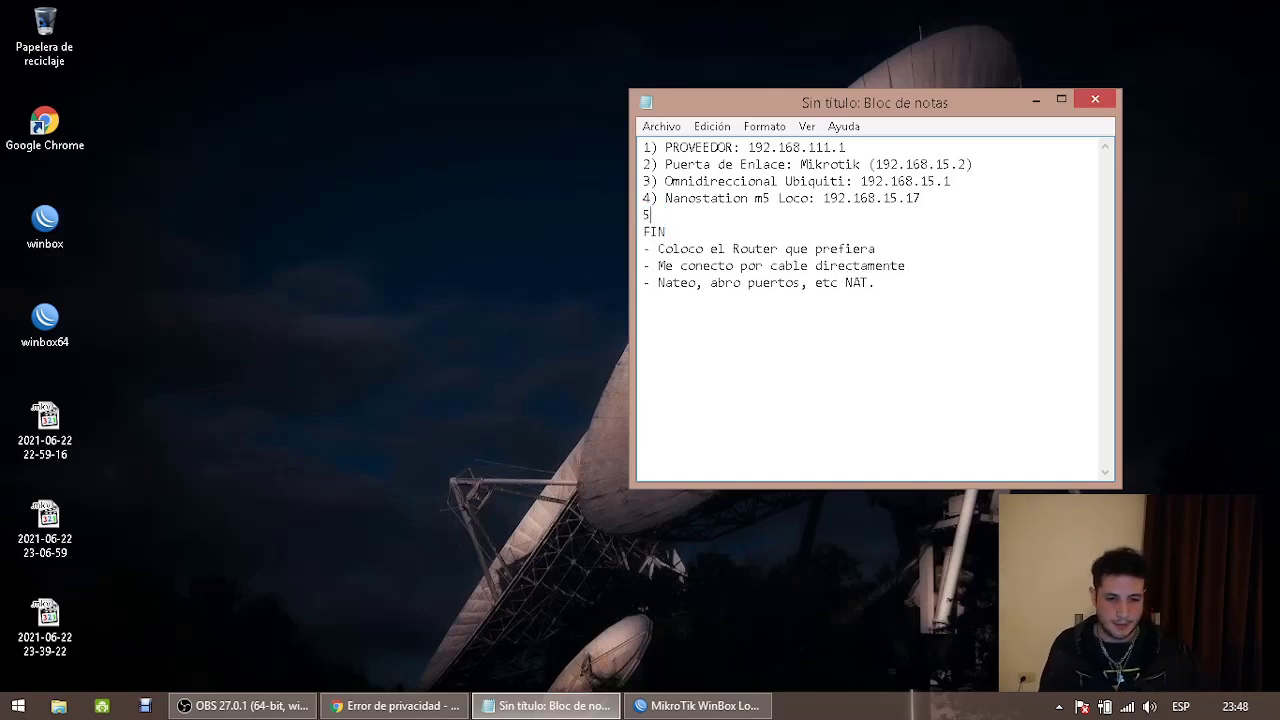
pyautogui.write(') ')
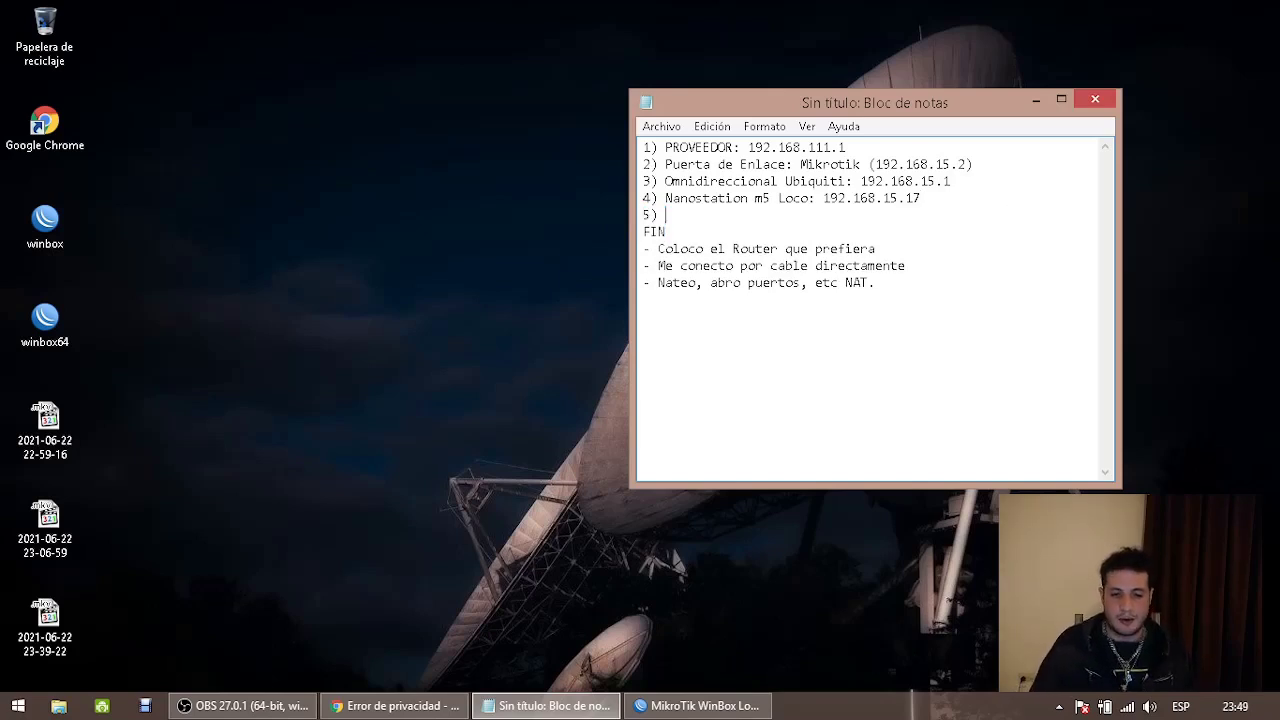
pyautogui.write('Router Cliente;')
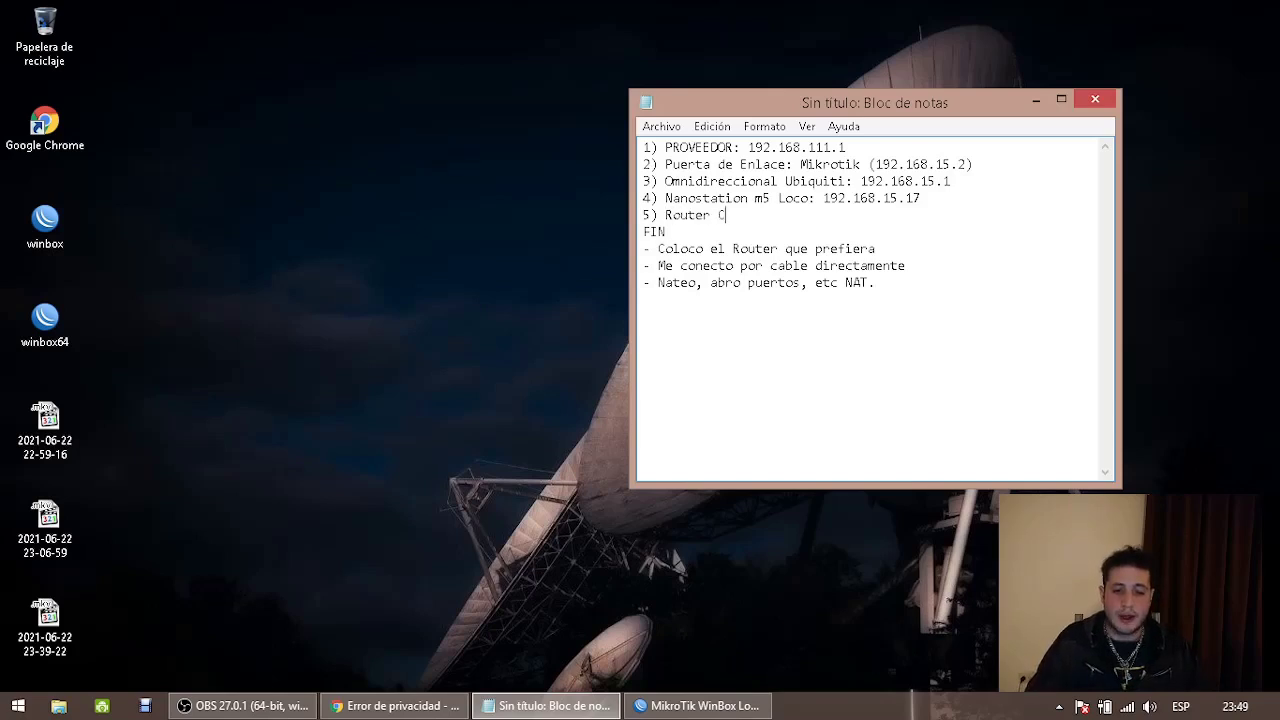
pyautogui.press('BackSpace')
pyautogui.press('BackSpace')
pyautogui.write(': 192.168.5')
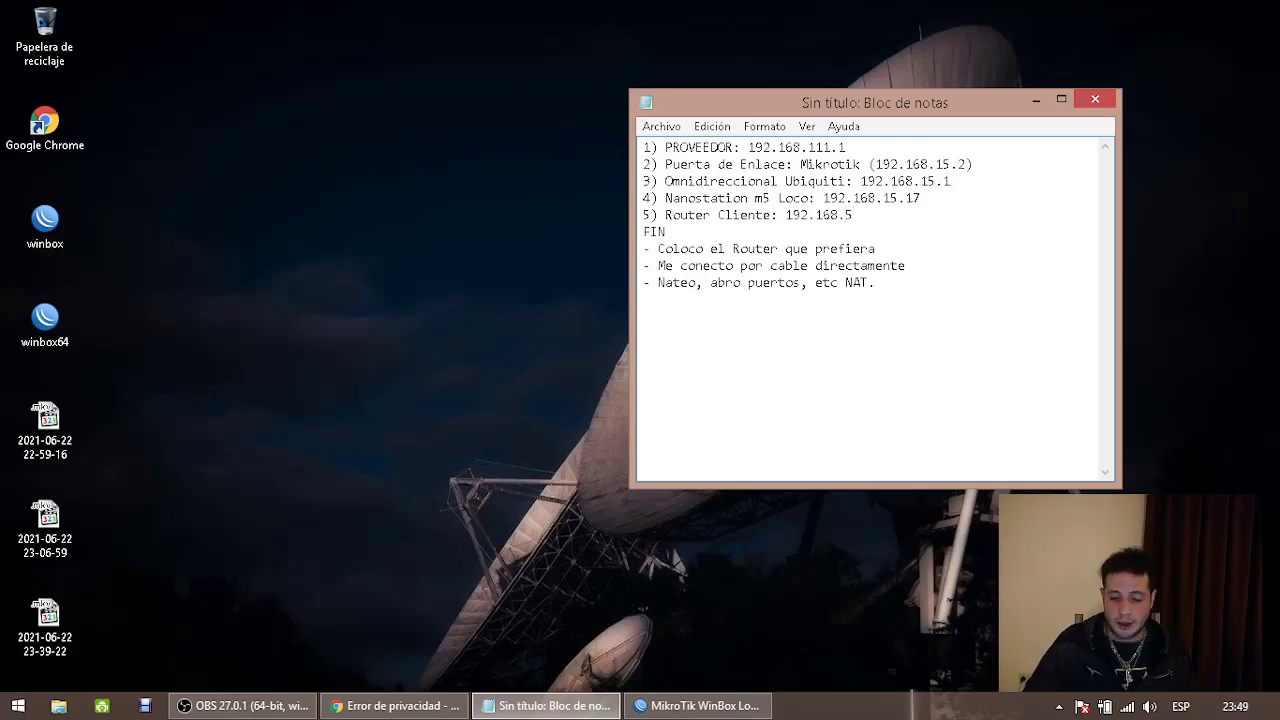
pyautogui.press('BackSpace')
pyautogui.write('1')
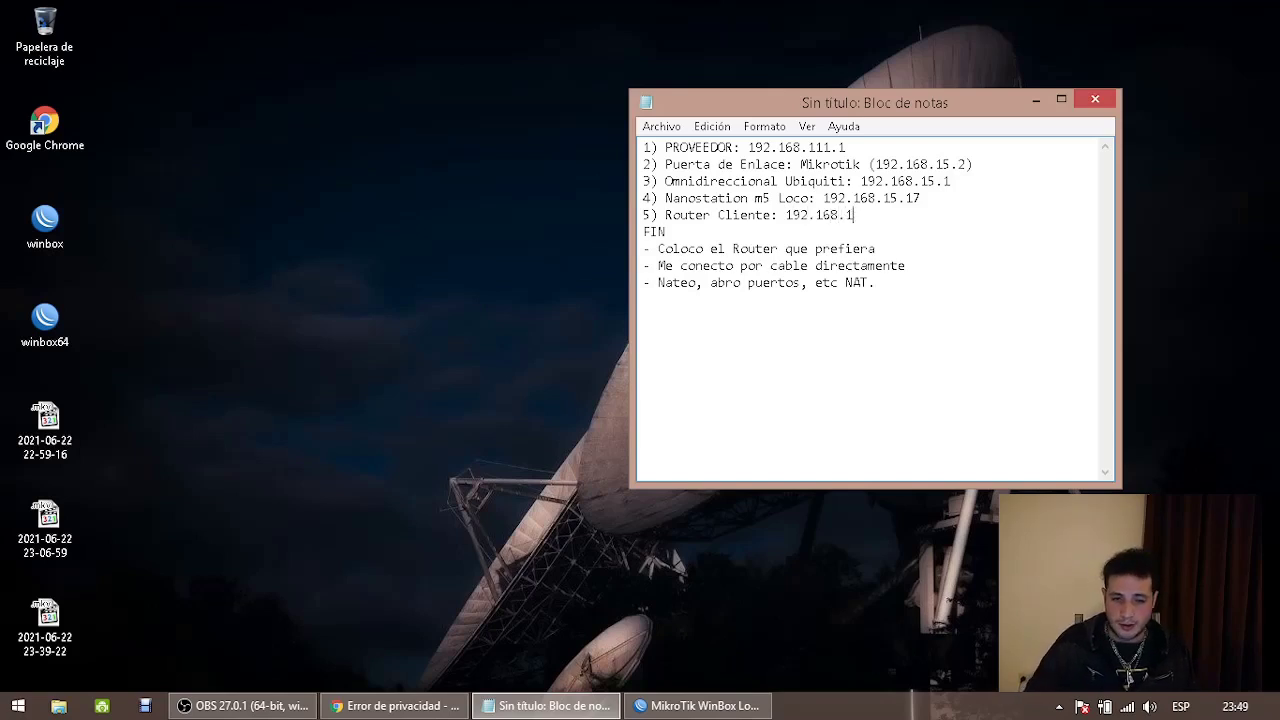
pyautogui.write('5.X')
pyautogui.press('Return')
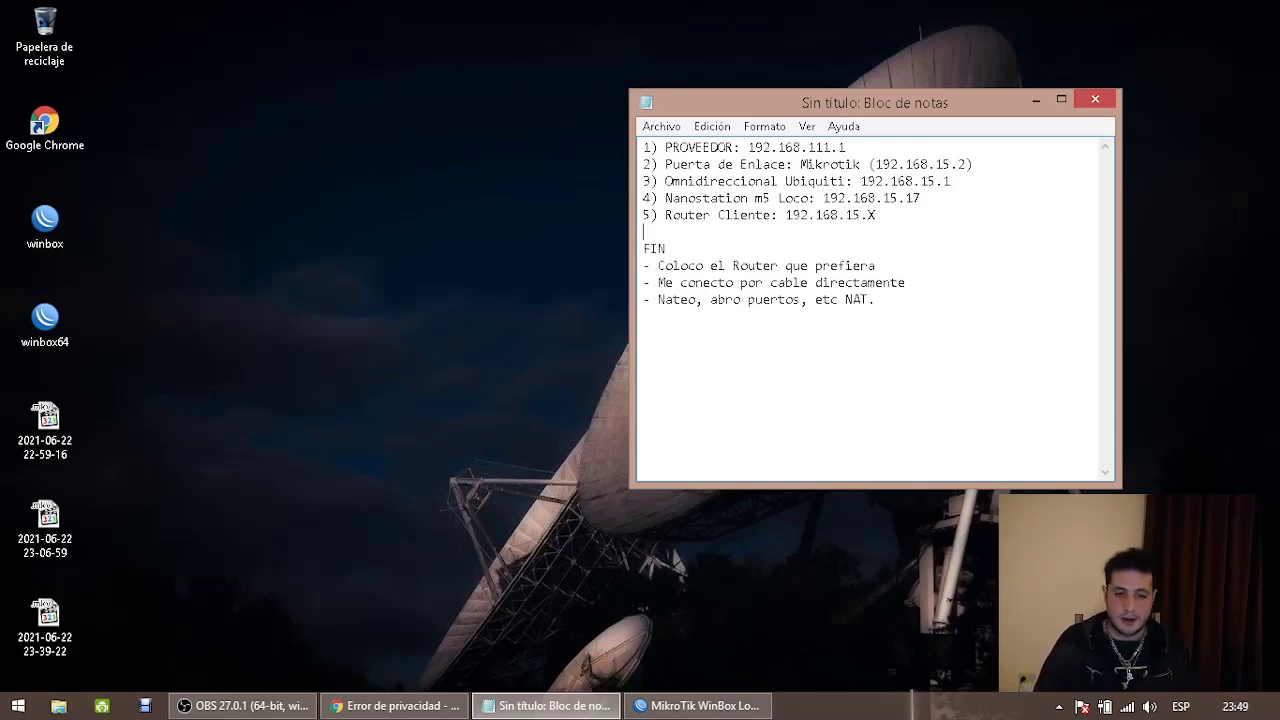
pyautogui.write('6) Equipo conectado al router: 192.168.15.X')
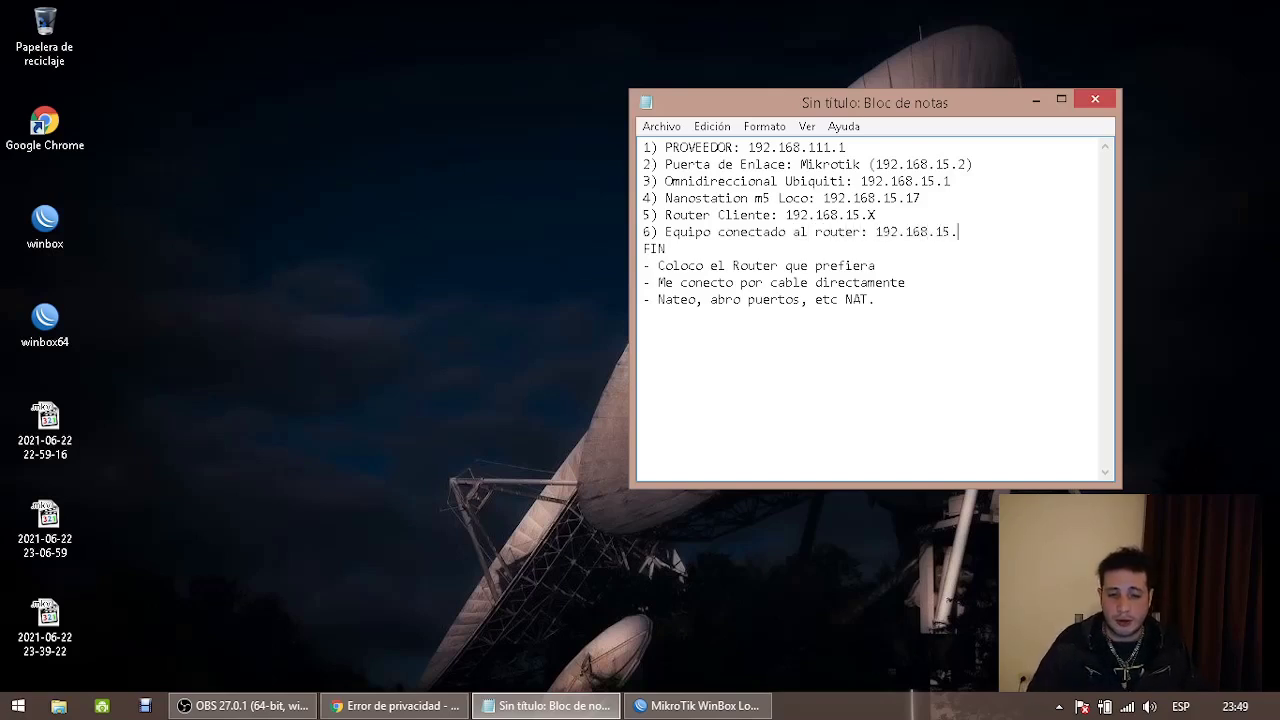
# Duplicate the connected-device line three more times below line 6
pyautogui.moveTo(996, 231); pyautogui.dragTo(635, 231)
pyautogui.hotkey('ctrl', 'c')
pyautogui.click(1012, 231)
pyautogui.press('Return')
pyautogui.hotkey('ctrl', 'v')
pyautogui.press('Return')
pyautogui.hotkey('ctrl', 'v')
pyautogui.press('Return')
pyautogui.hotkey('ctrl', 'v')
pyautogui.press('Return')
pyautogui.hotkey('ctrl', 'v')
pyautogui.press('Return')
pyautogui.hotkey('ctrl', 'v')
pyautogui.press('Return')
pyautogui.hotkey('ctrl', 'v')
pyautogui.press('Return')
pyautogui.hotkey('ctrl', 'v')
pyautogui.press('Return')
pyautogui.hotkey('ctrl', 'v')
pyautogui.press('Return')
pyautogui.hotkey('ctrl', 'v')
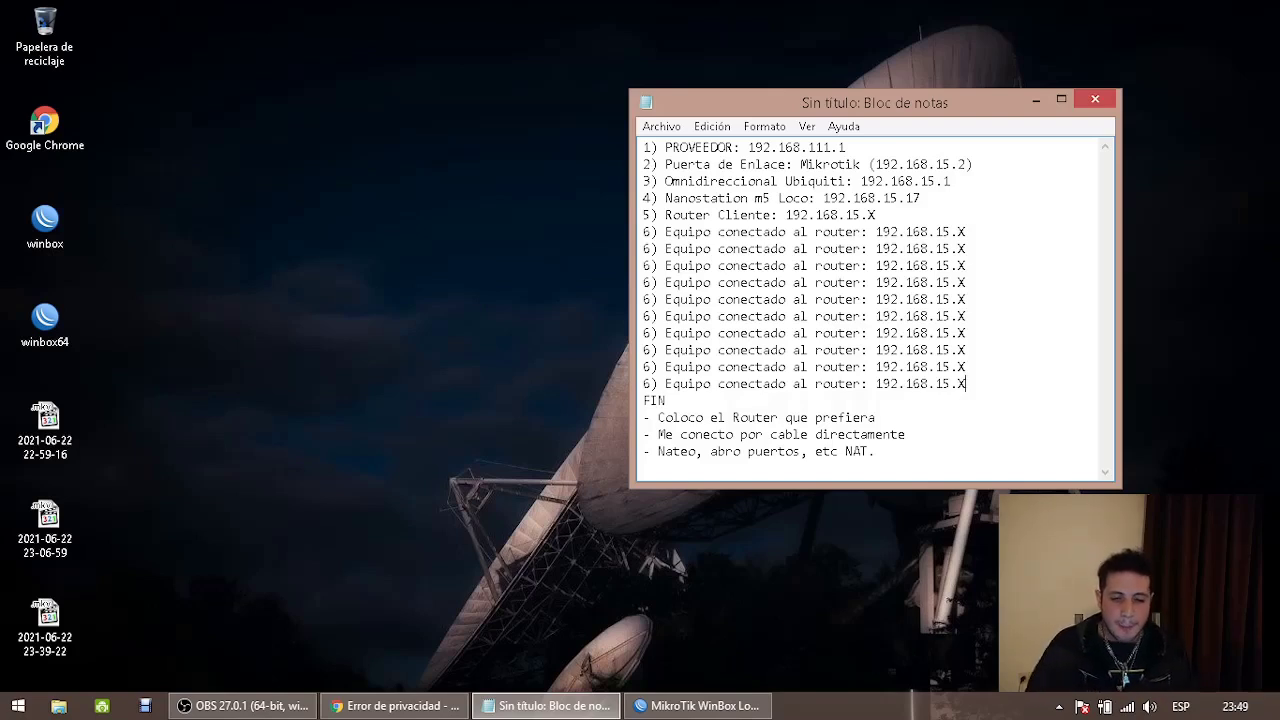
# Delete the client router and connected-device lines, leaving a blank line above FIN
pyautogui.moveTo(975, 391); pyautogui.dragTo(600, 228)
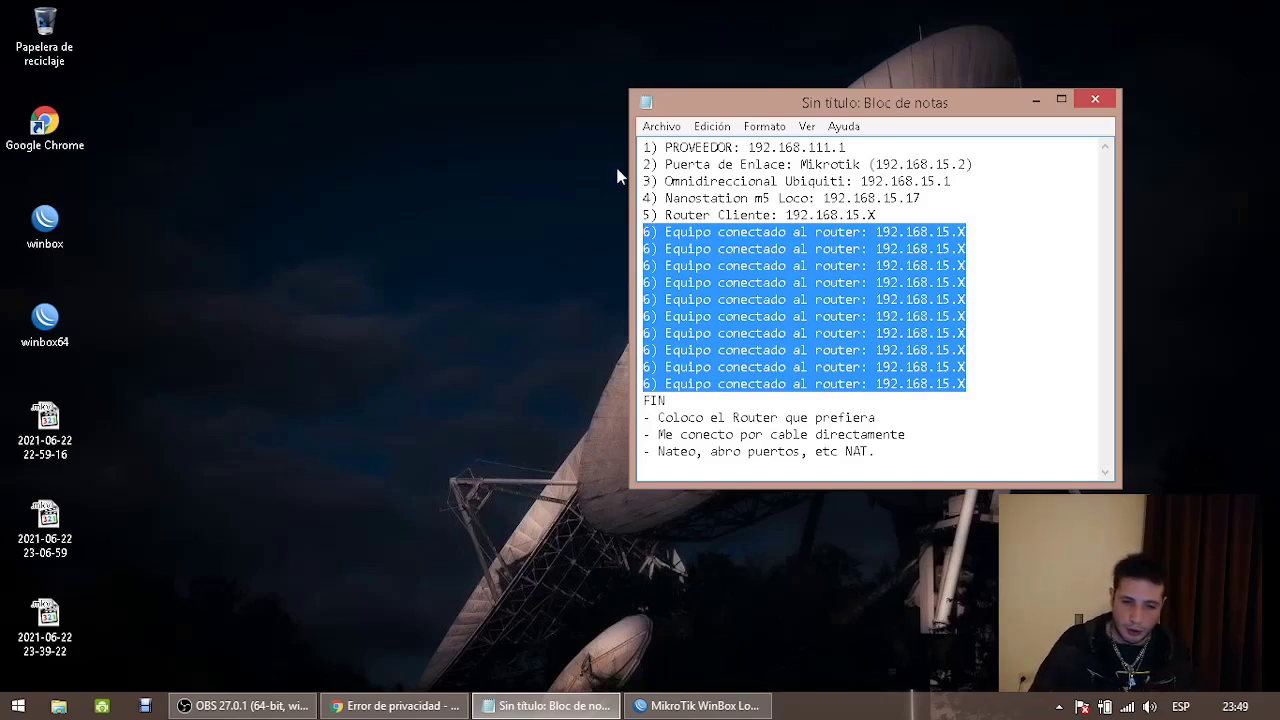
pyautogui.moveTo(643, 212); pyautogui.dragTo(1125, 389)
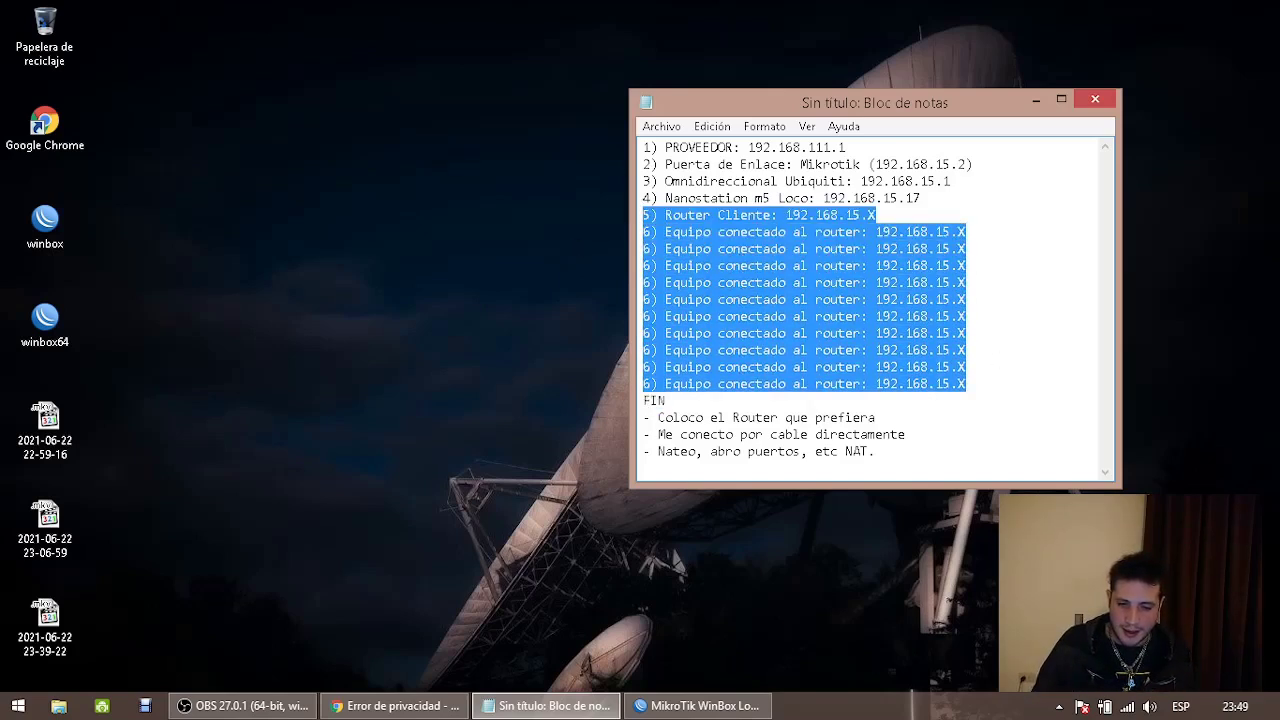
pyautogui.press('Delete')
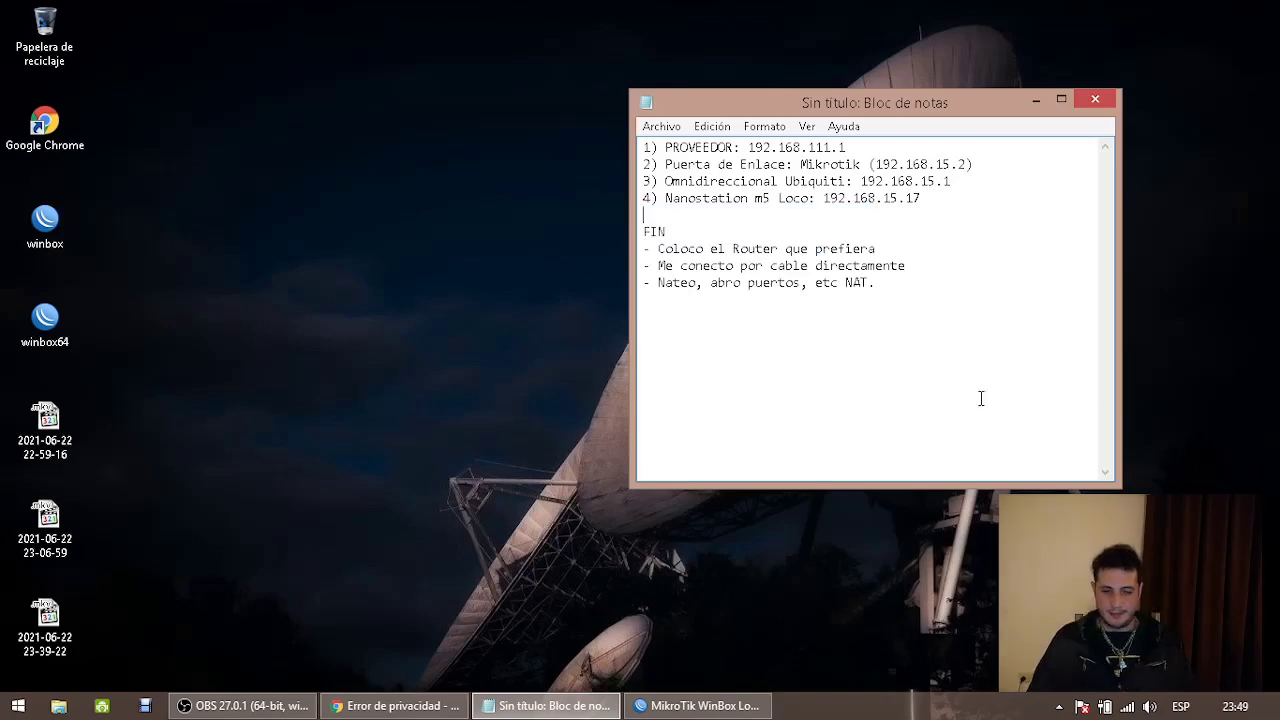
# Bypass Chrome's certificate warning to reach the NanoStation at 192.168.15.17
pyautogui.click(372, 706)
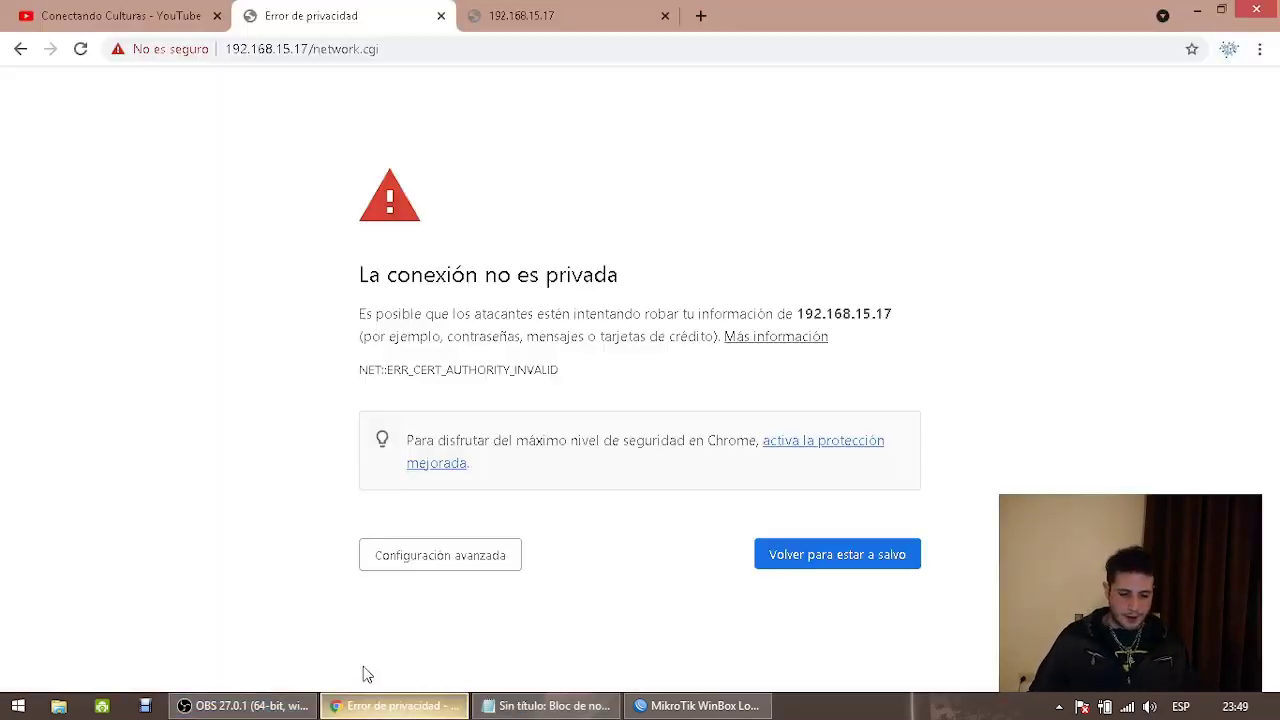
pyautogui.click(478, 565)
pyautogui.scroll(-1, 543, 634)
pyautogui.click(528, 638)
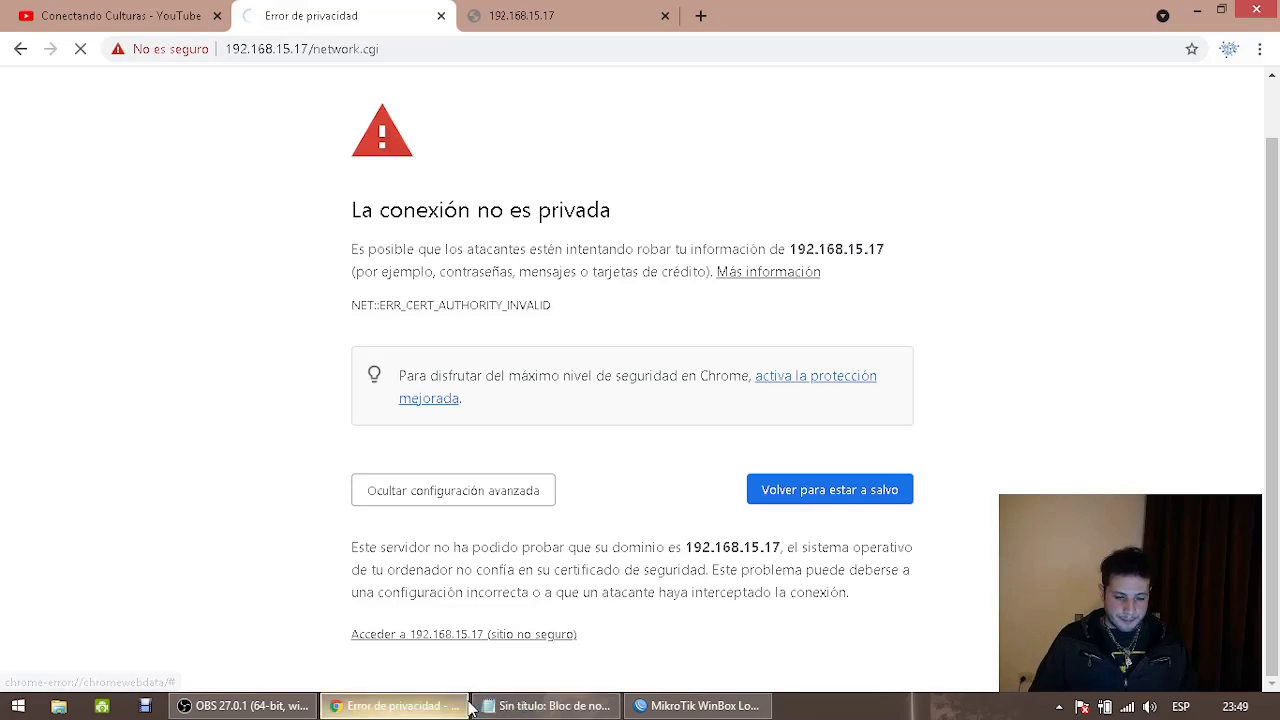
# Remove the blank line above FIN in the notes and select all the text
pyautogui.click(527, 708)
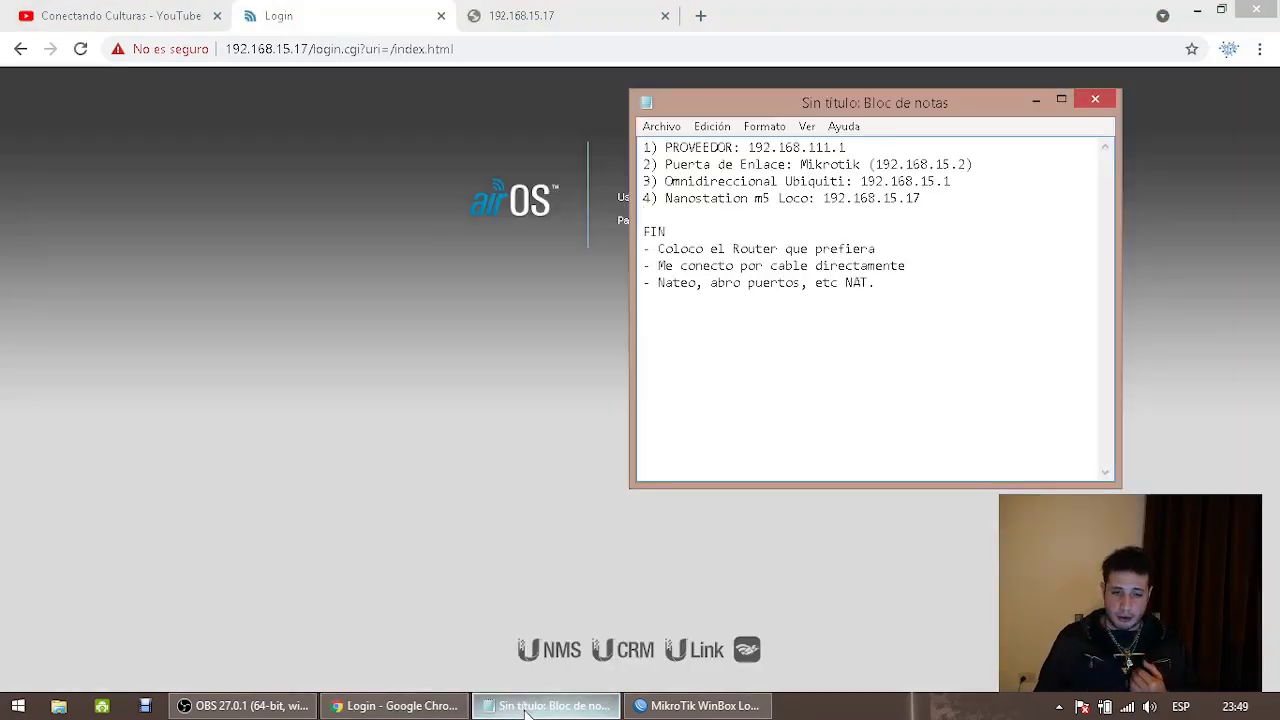
pyautogui.press('BackSpace')
pyautogui.hotkey('ctrl', 'a')
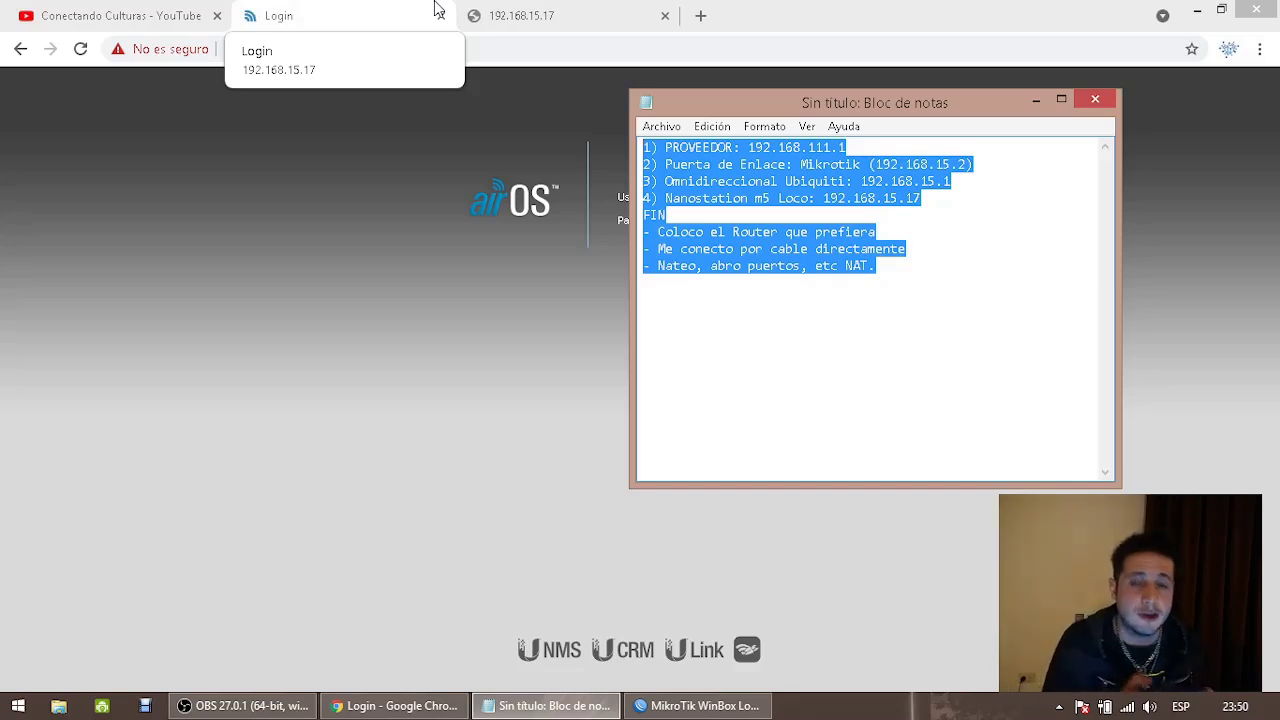
# Log in to airOS with the admin account and password, then open the Network settings page
pyautogui.click(270, 154)
pyautogui.click(716, 197)
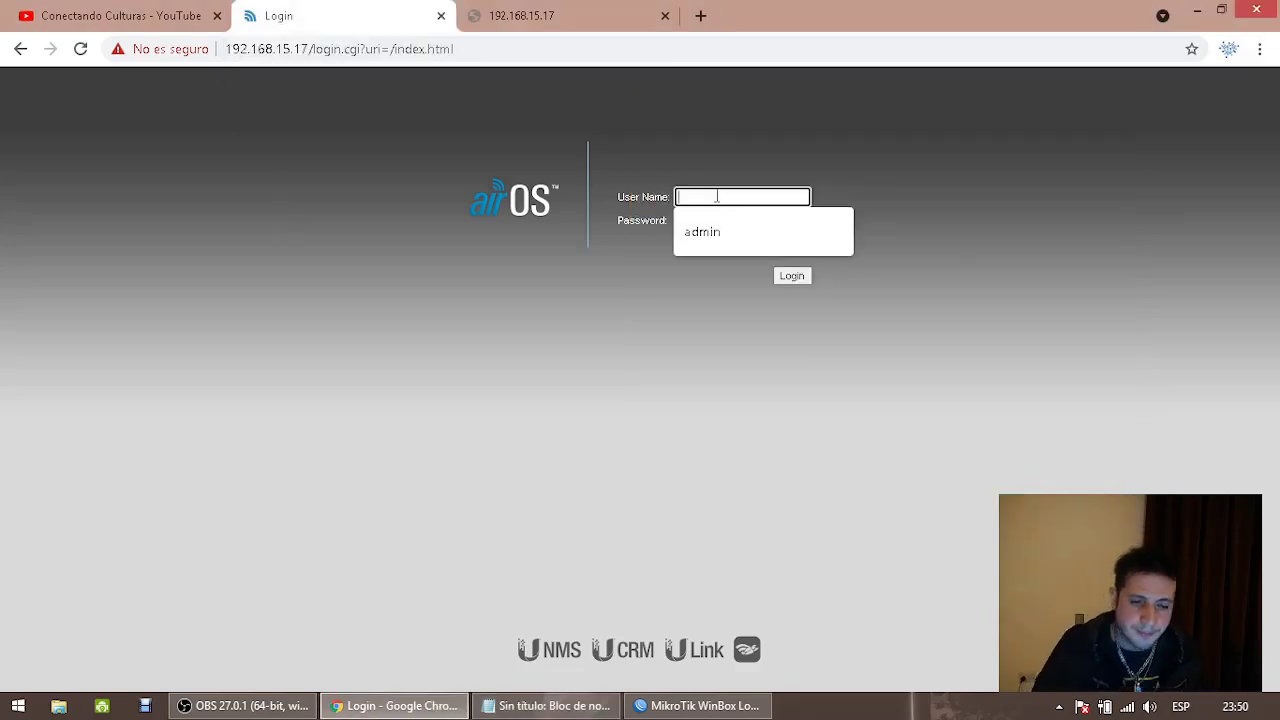
pyautogui.write('admin')
pyautogui.press('Tab')
pyautogui.write('*******')
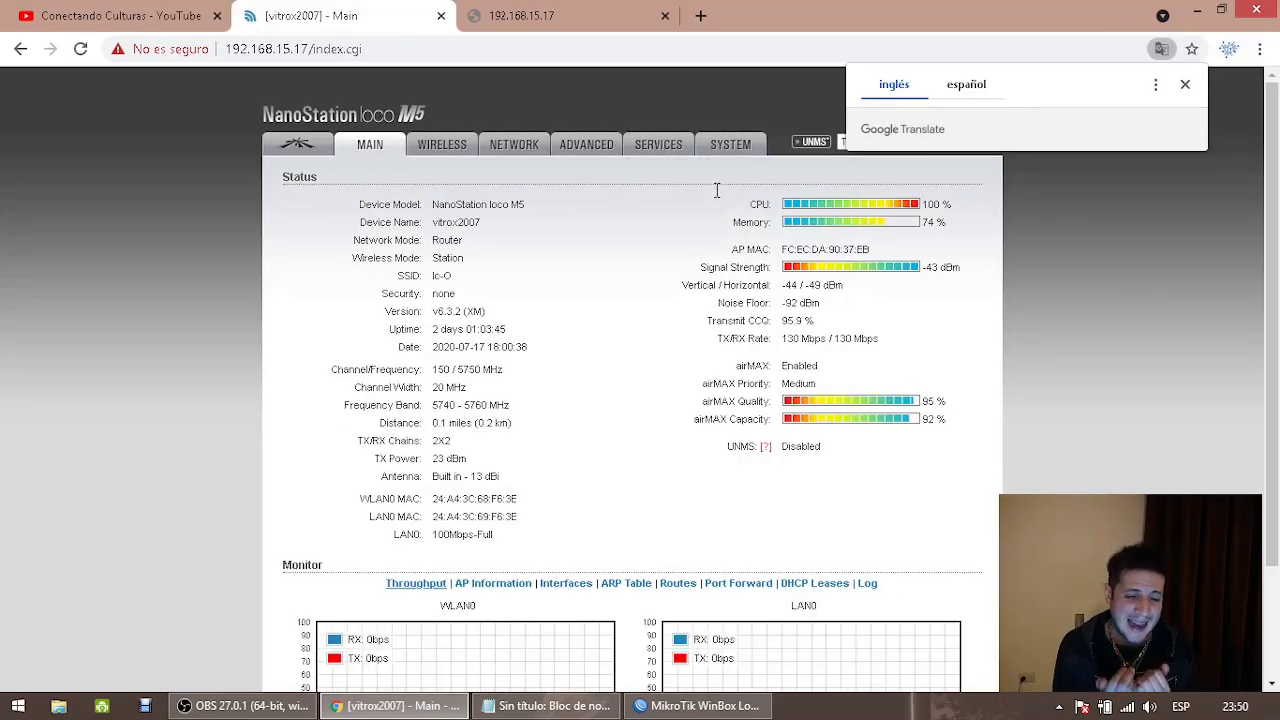
pyautogui.click(527, 155)
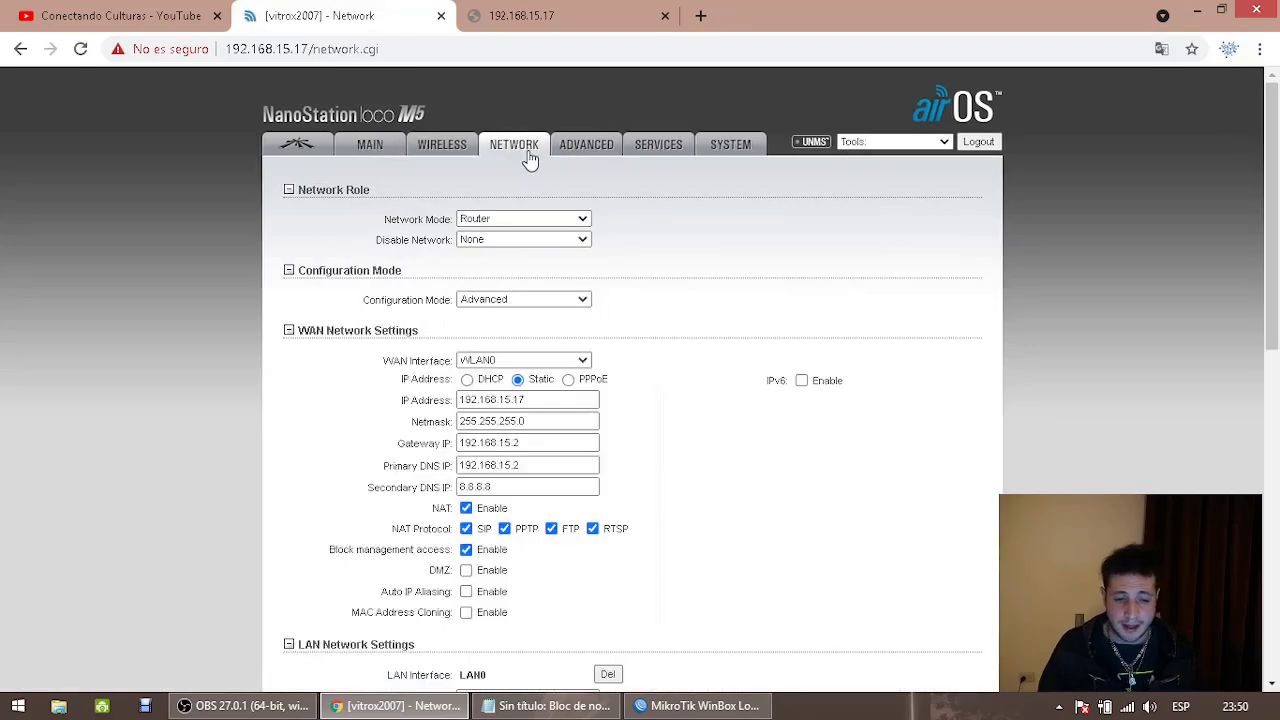
pyautogui.press('super+r')
# Run 'ping 192.168.15.2 -t' in cmd, check the replies, then close the console
pyautogui.write('cmd')
pyautogui.press('Return')
pyautogui.write('p')
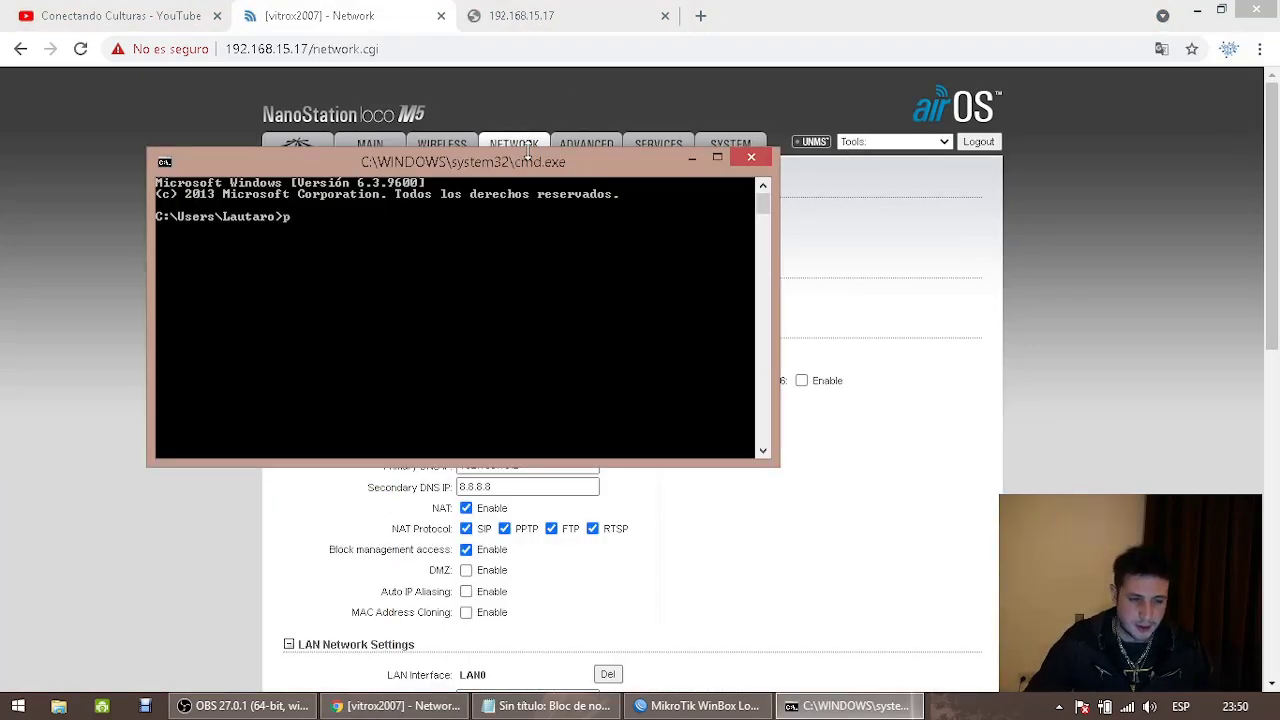
pyautogui.write('ing 192.168')
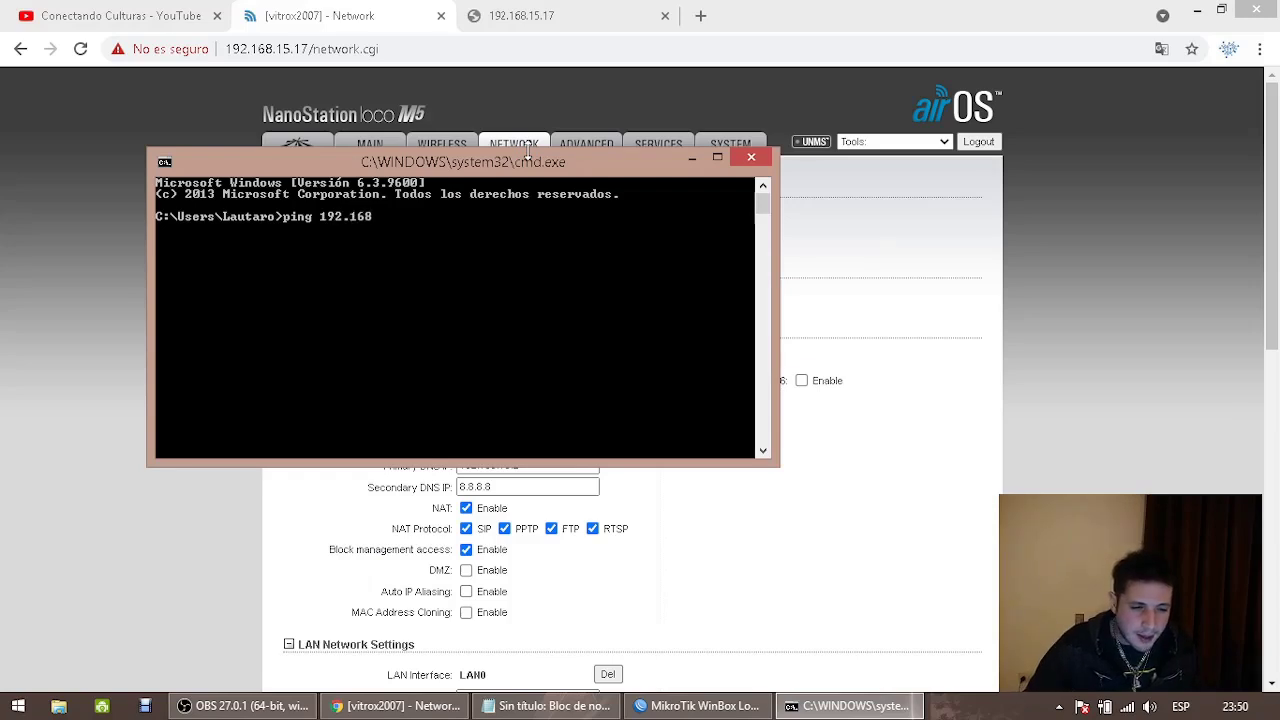
pyautogui.write('.15.2 -t')
pyautogui.press('Return')
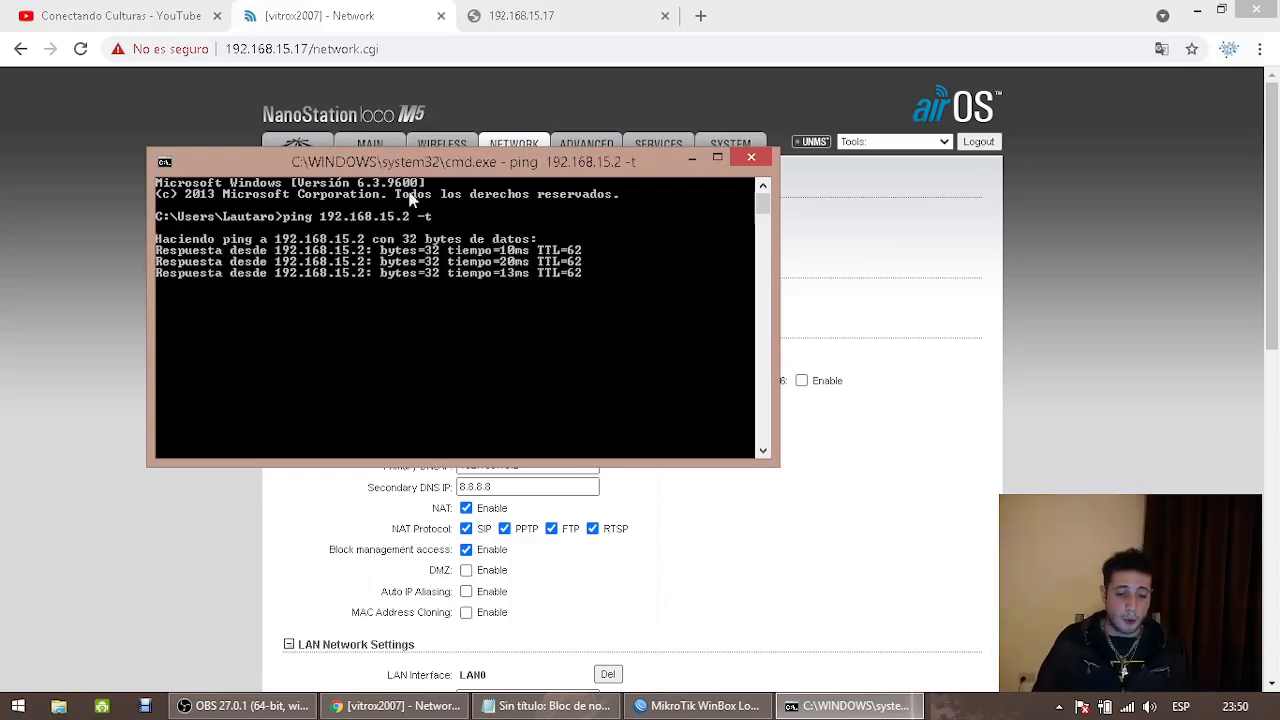
pyautogui.click(751, 157)
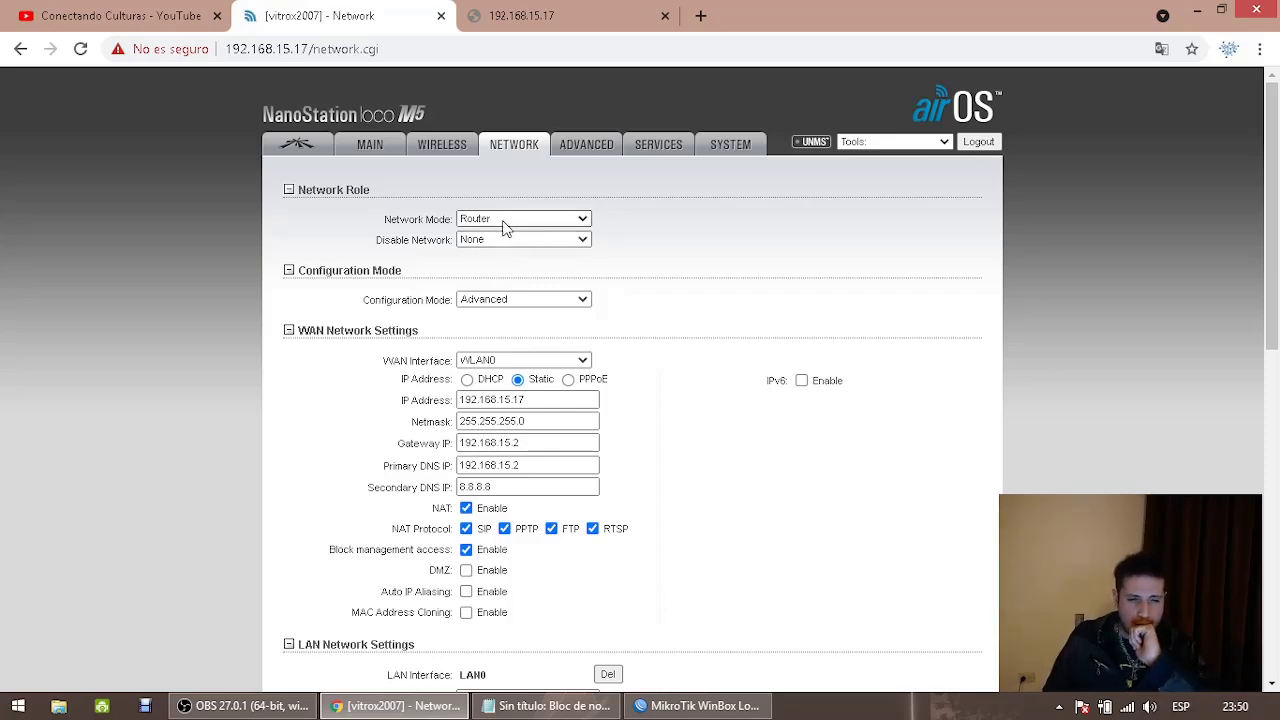
pyautogui.click(505, 228)
pyautogui.click(505, 228)
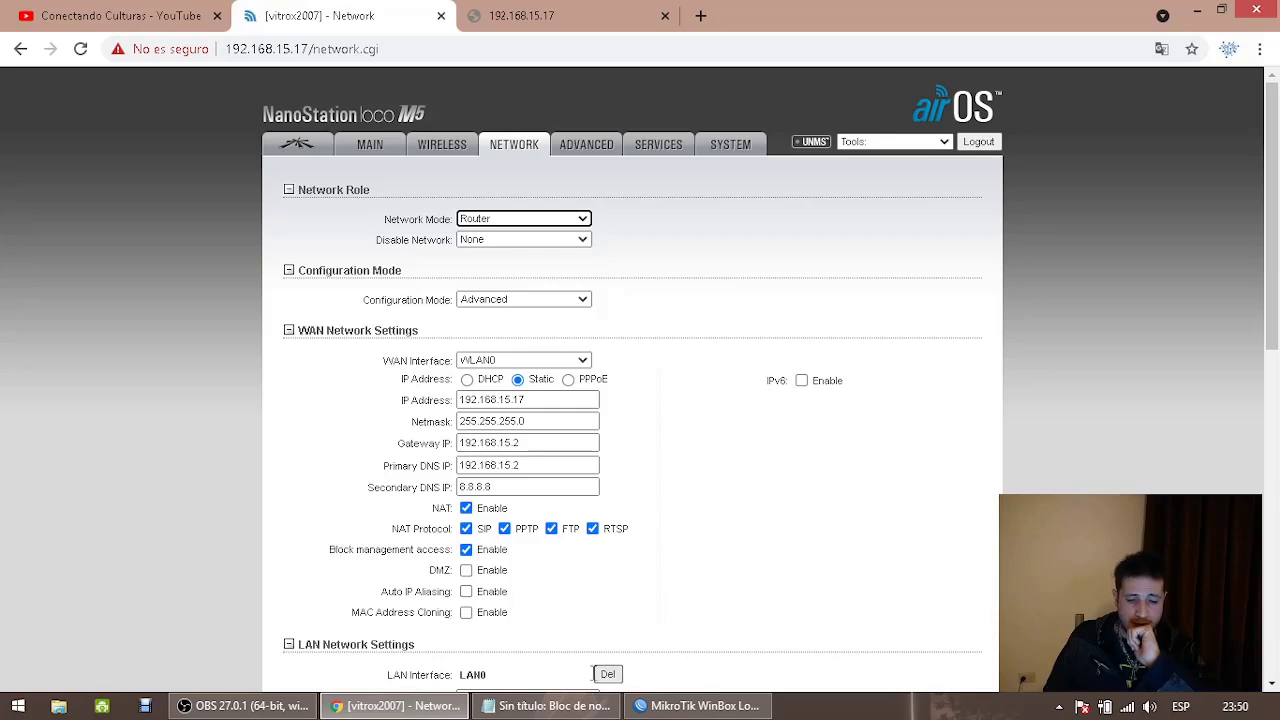
pyautogui.click(548, 706)
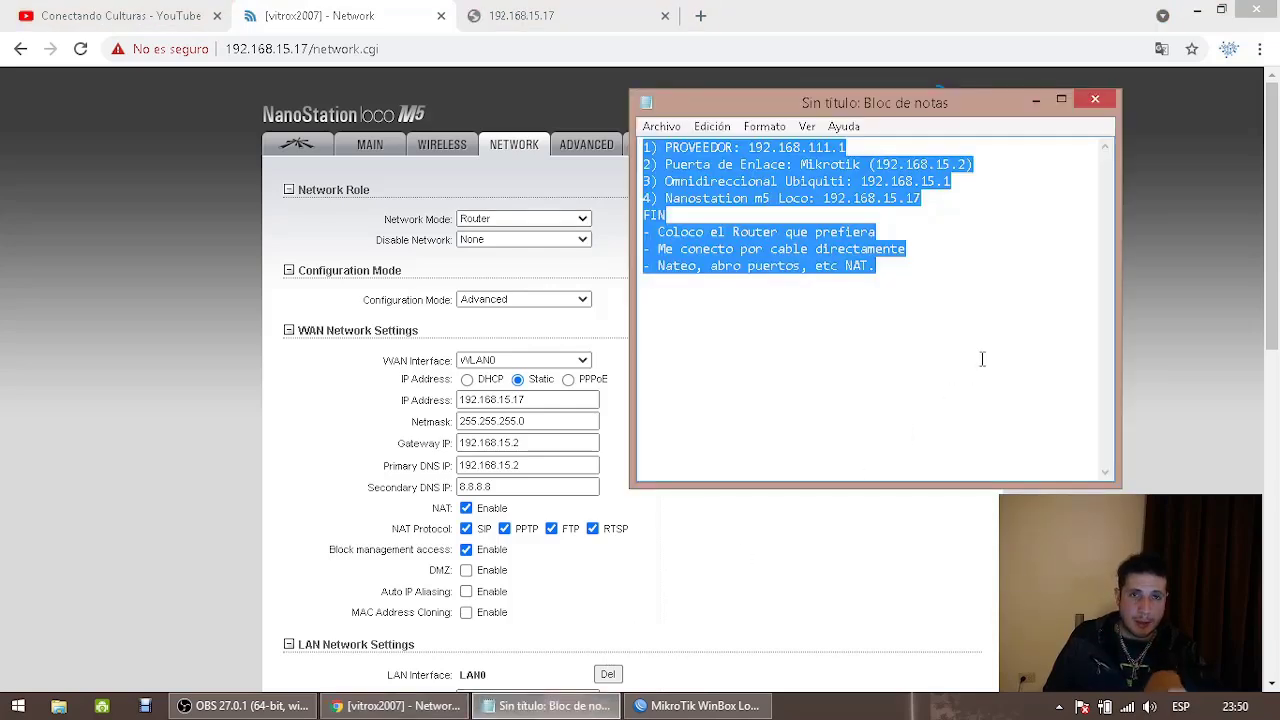
pyautogui.click(500, 218)
pyautogui.click(505, 218)
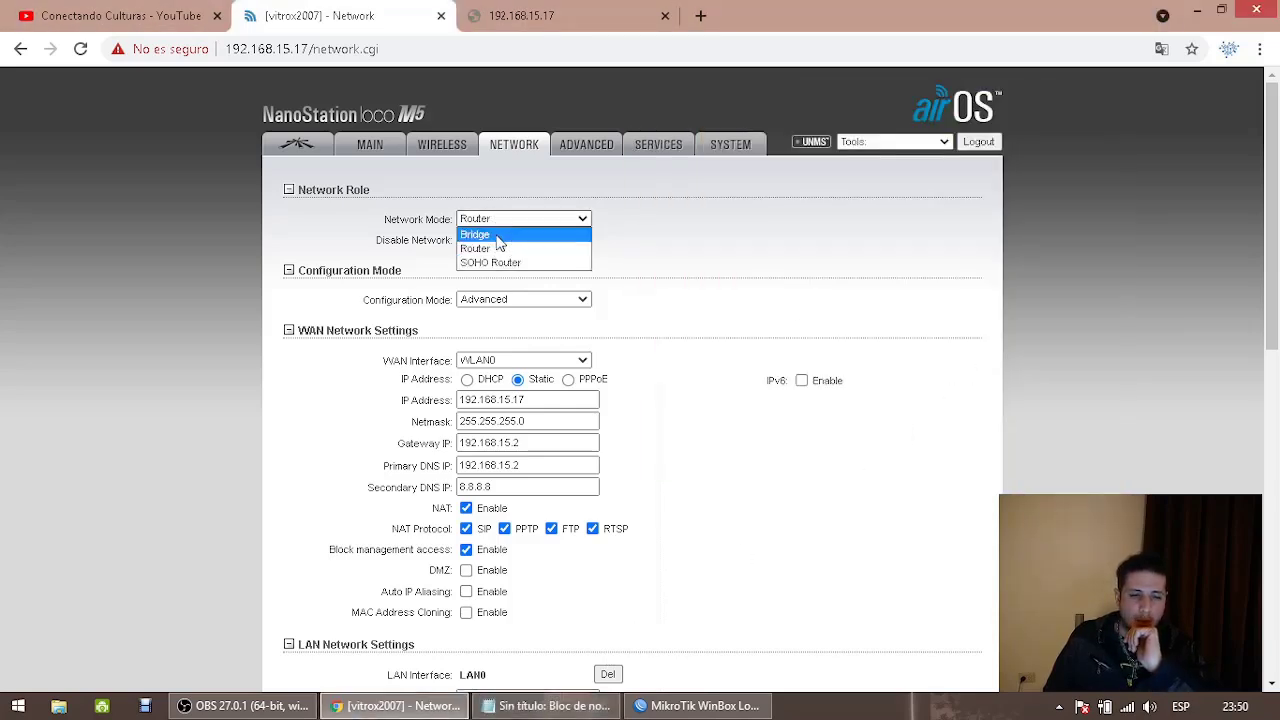
pyautogui.click(485, 233)
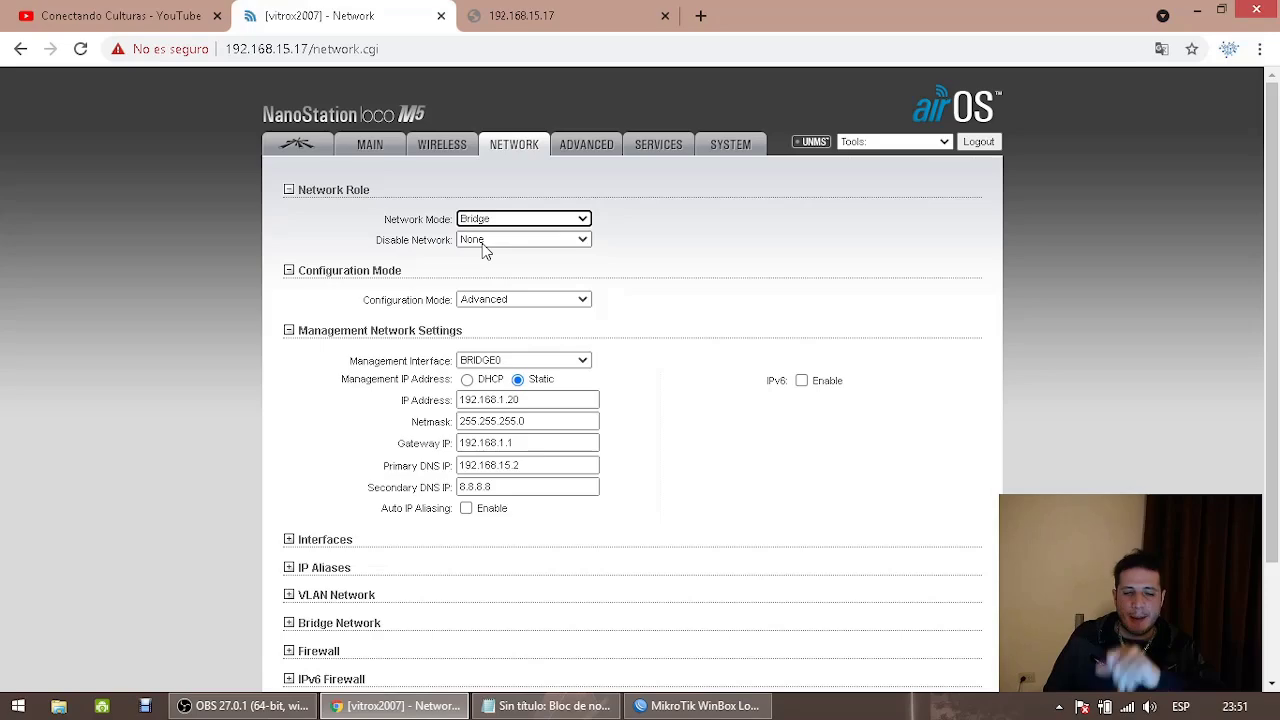
pyautogui.click(480, 218)
pyautogui.click(494, 232)
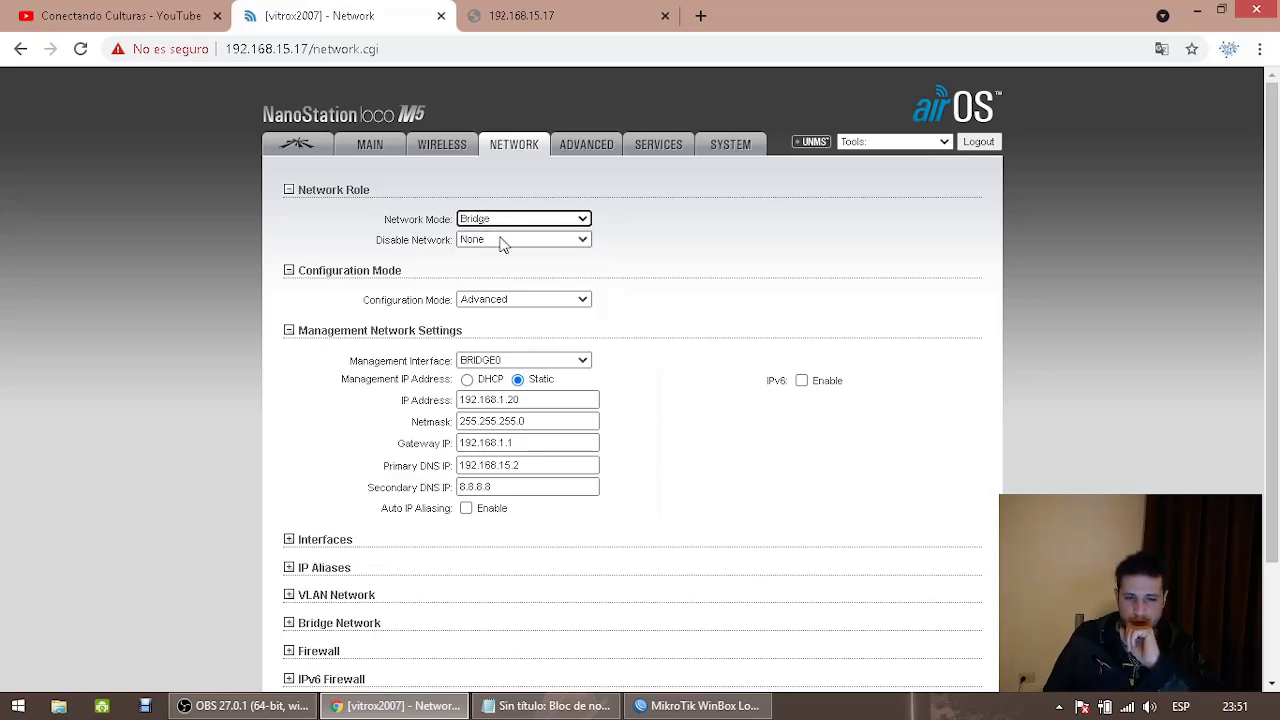
pyautogui.scroll(-2, 1278, 400)
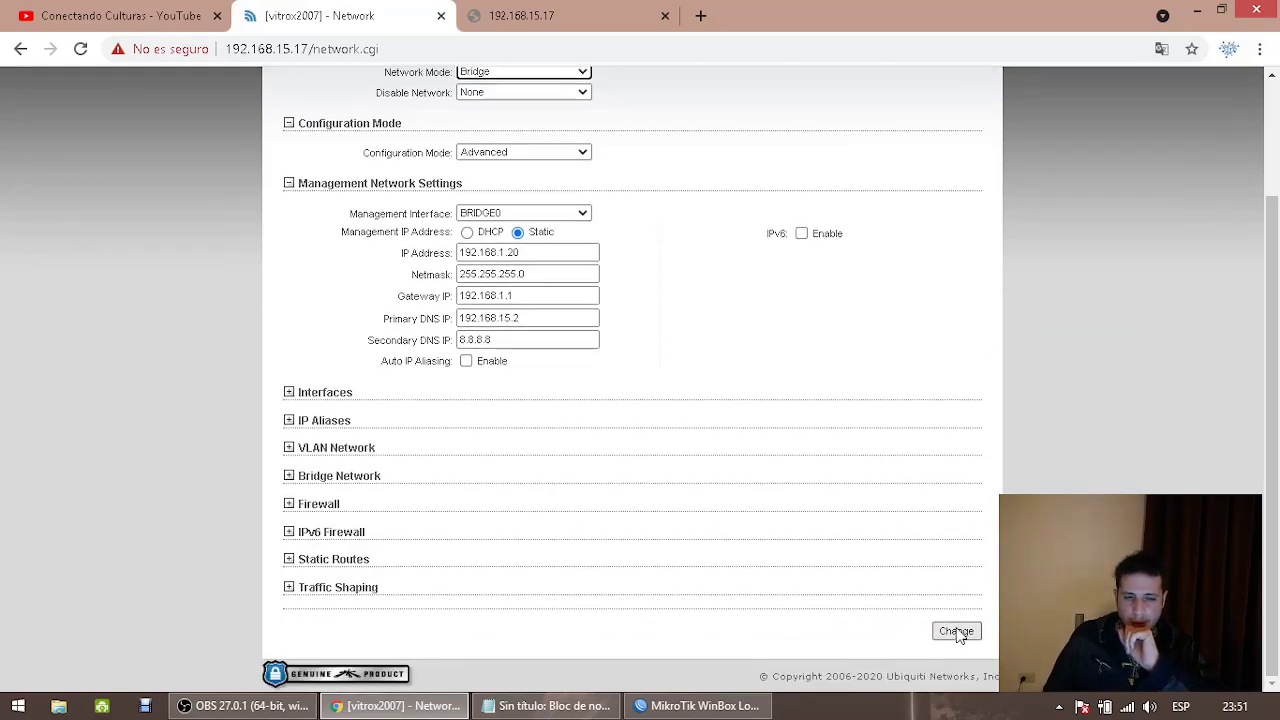
pyautogui.scroll(2, 957, 635)
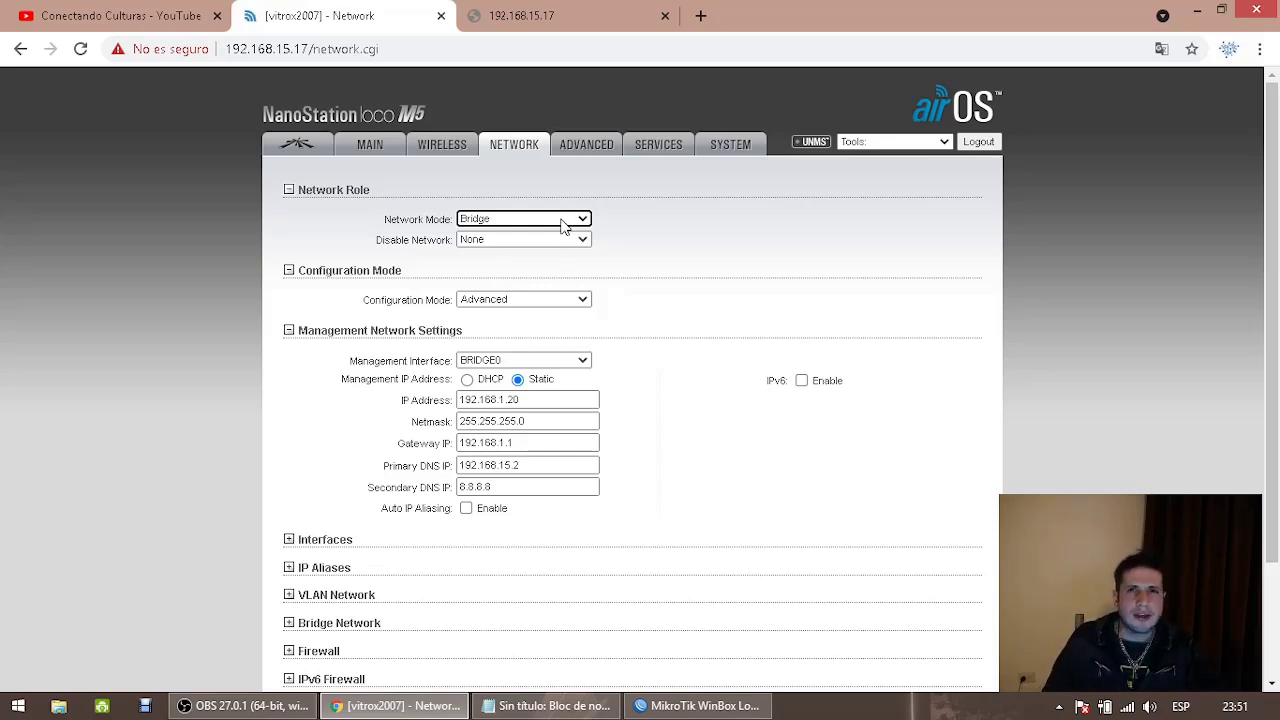
# Start an OBS Studio recording and return to the airOS Network page in Chrome
pyautogui.click(245, 706)
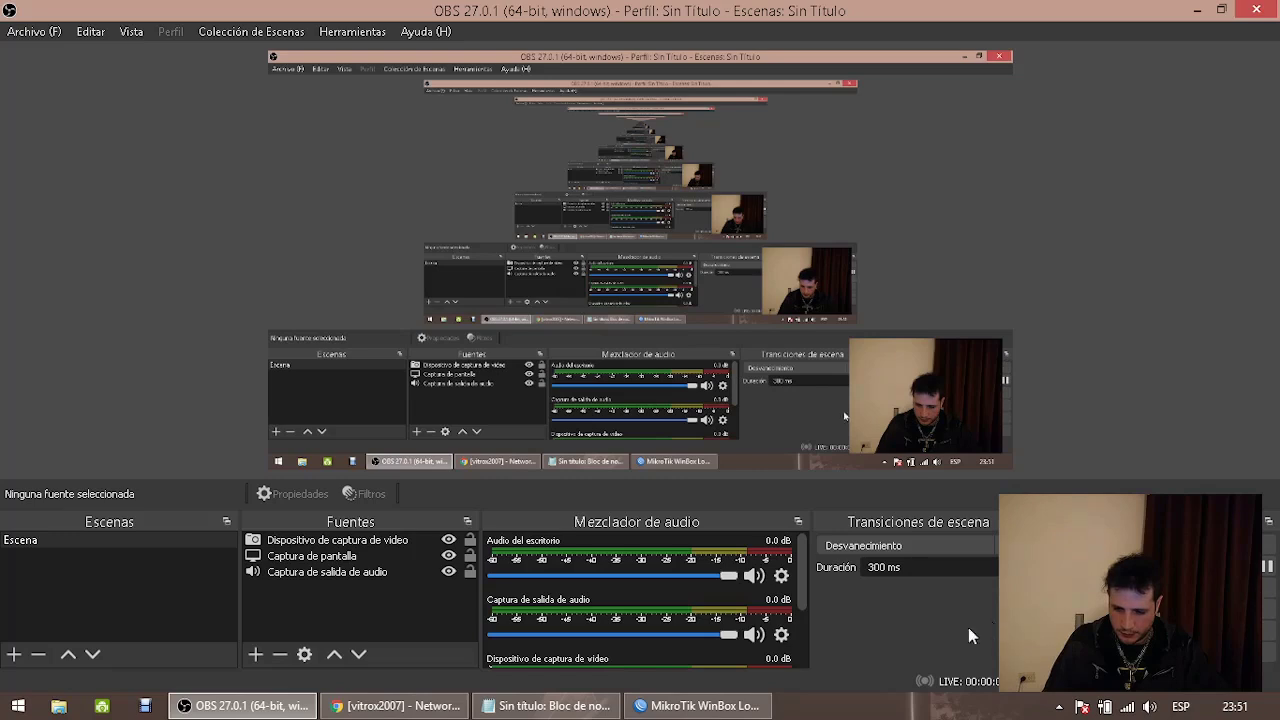
pyautogui.click(1268, 566)
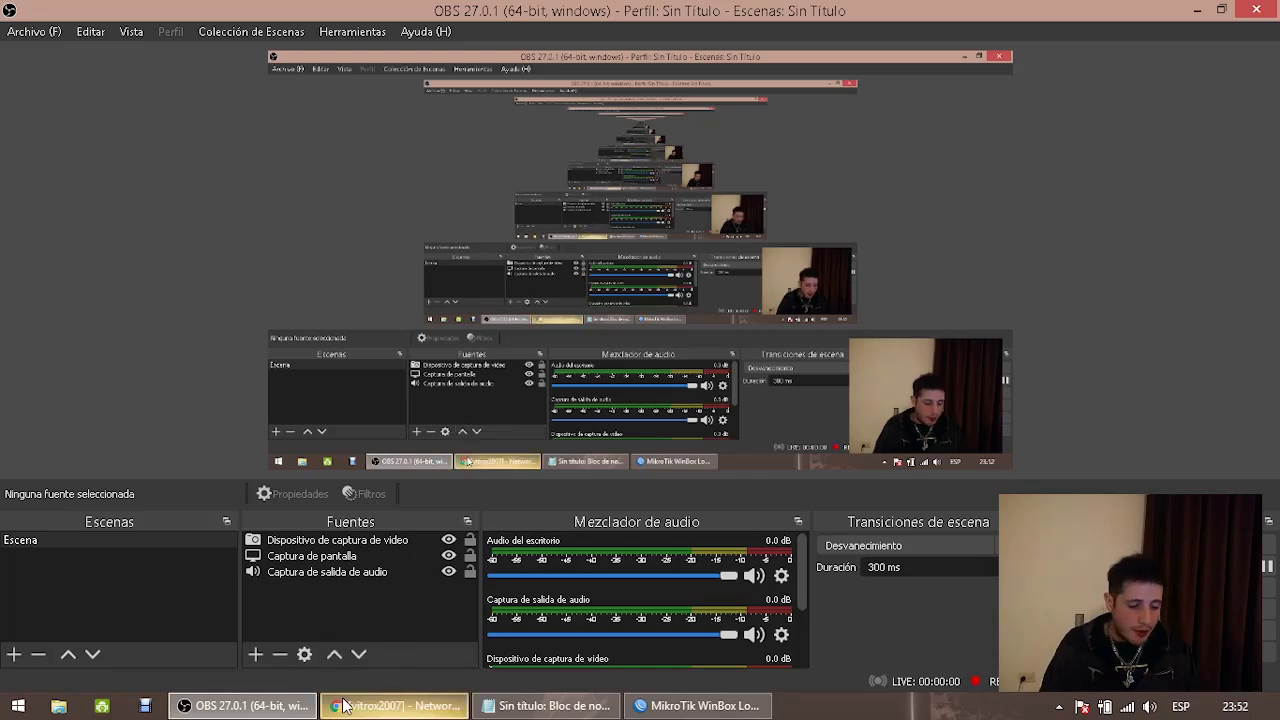
pyautogui.click(395, 706)
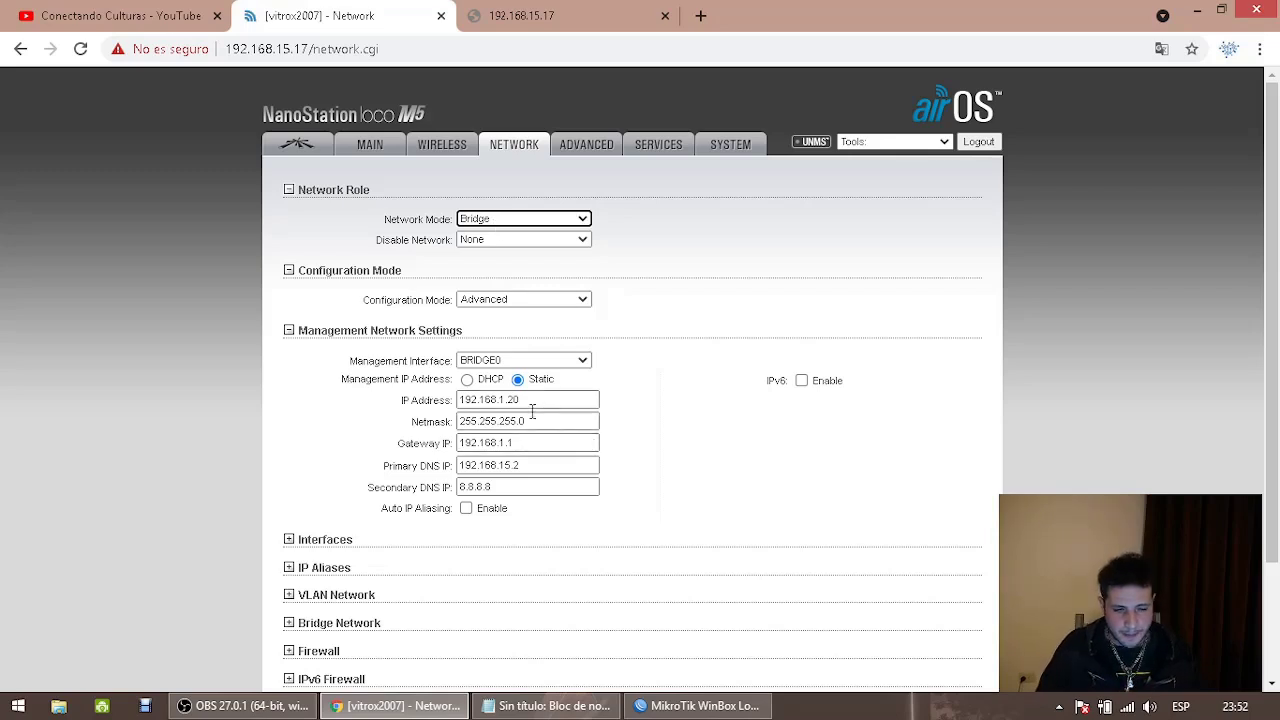
# Change the management IP to 192.168.15.17 and the Gateway IP to 192.168.15.2
pyautogui.moveTo(500, 400); pyautogui.dragTo(595, 387)
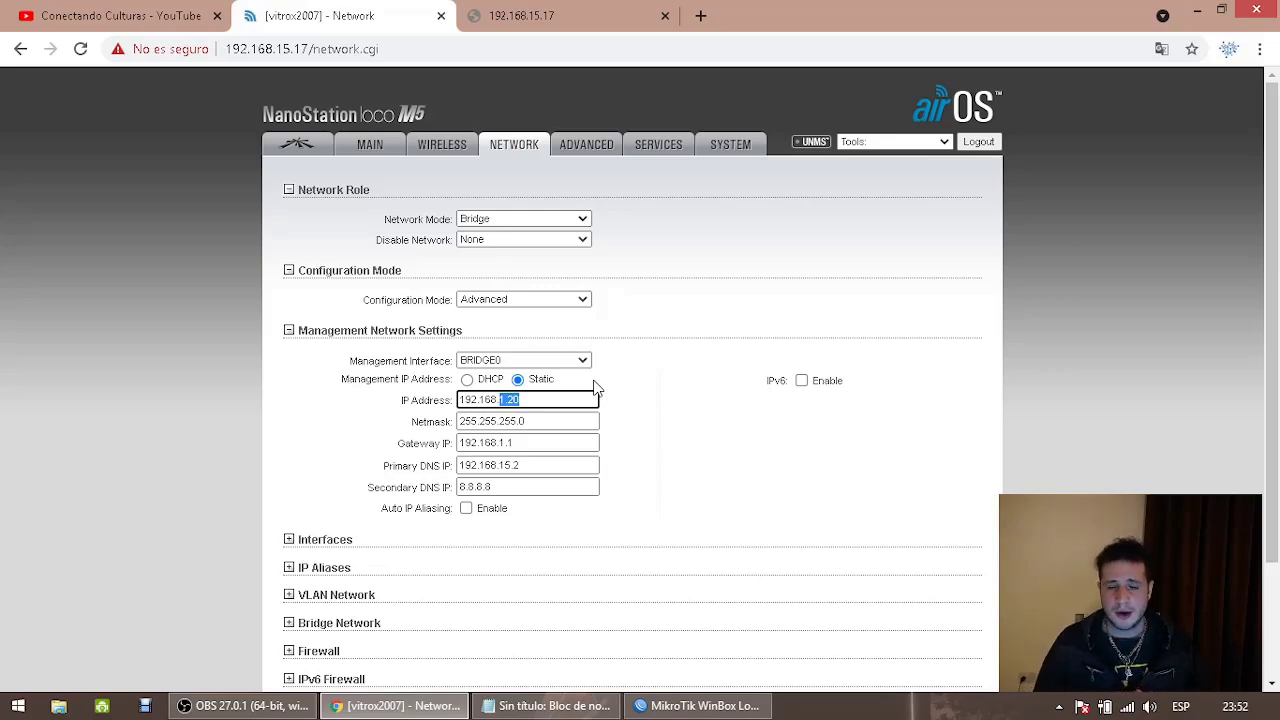
pyautogui.write('1')
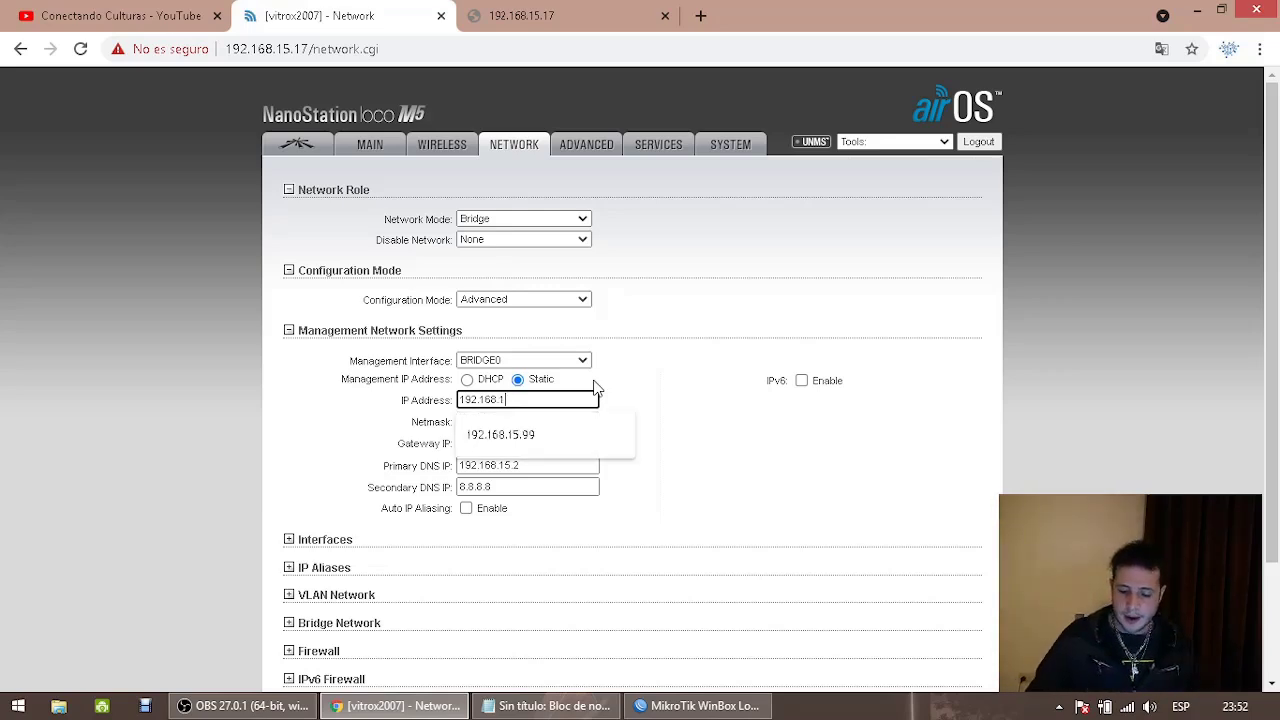
pyautogui.write('5.17')
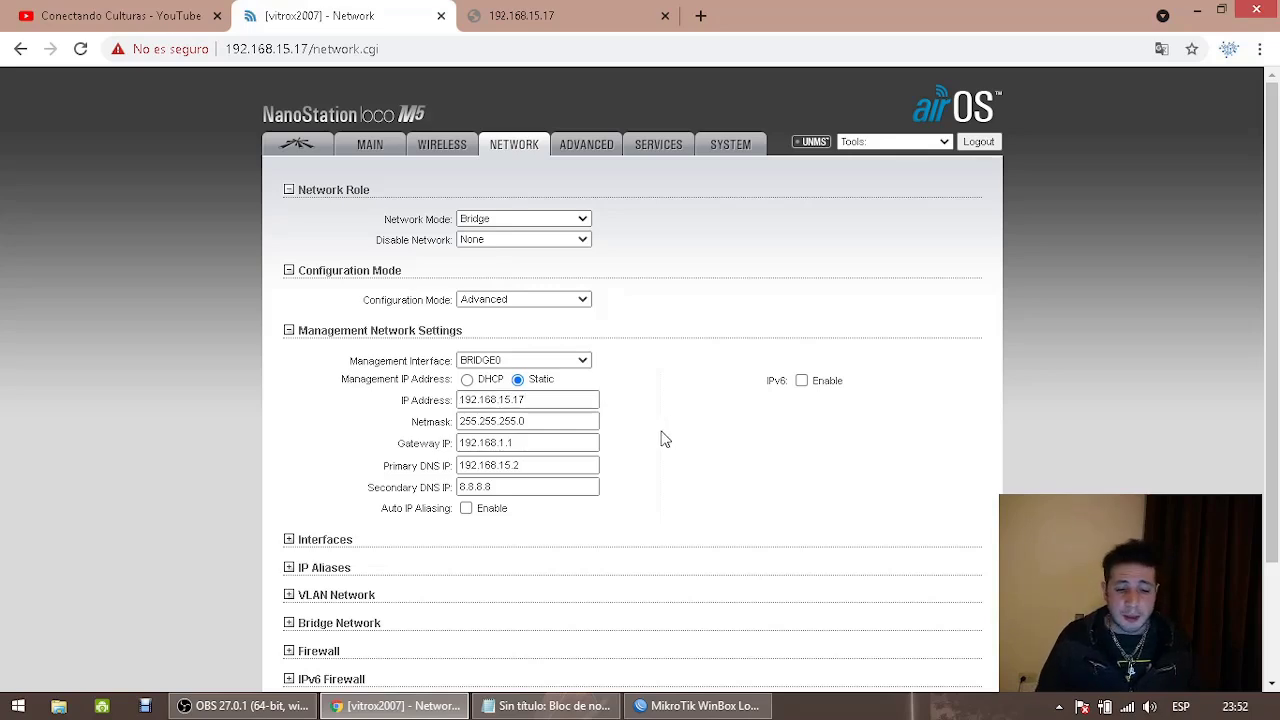
pyautogui.moveTo(572, 443); pyautogui.dragTo(446, 455)
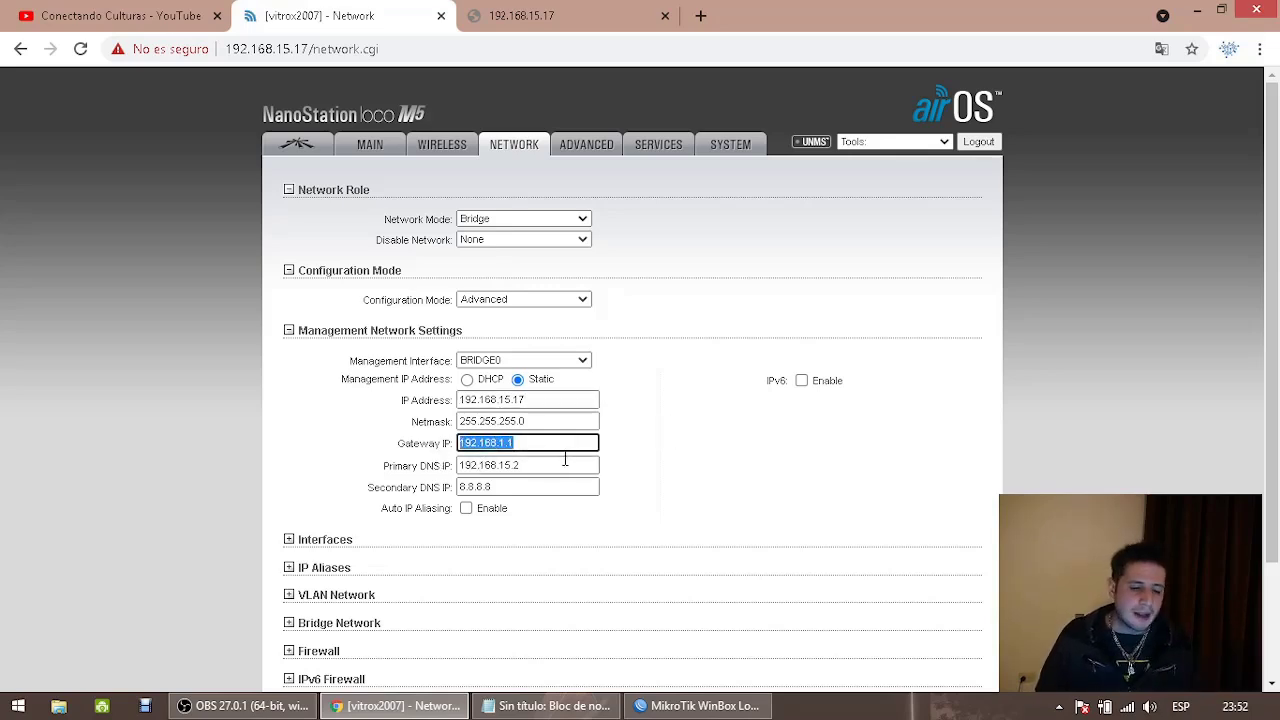
pyautogui.moveTo(556, 466); pyautogui.dragTo(452, 474)
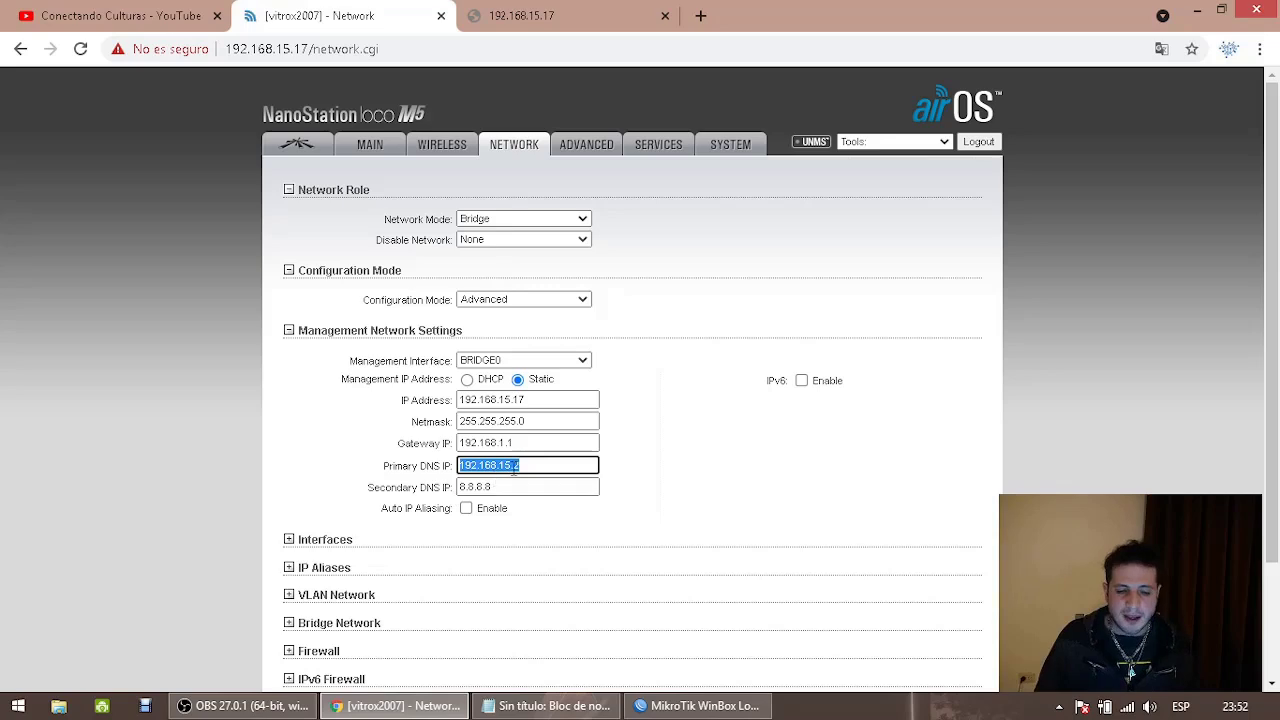
pyautogui.moveTo(540, 443); pyautogui.dragTo(363, 443)
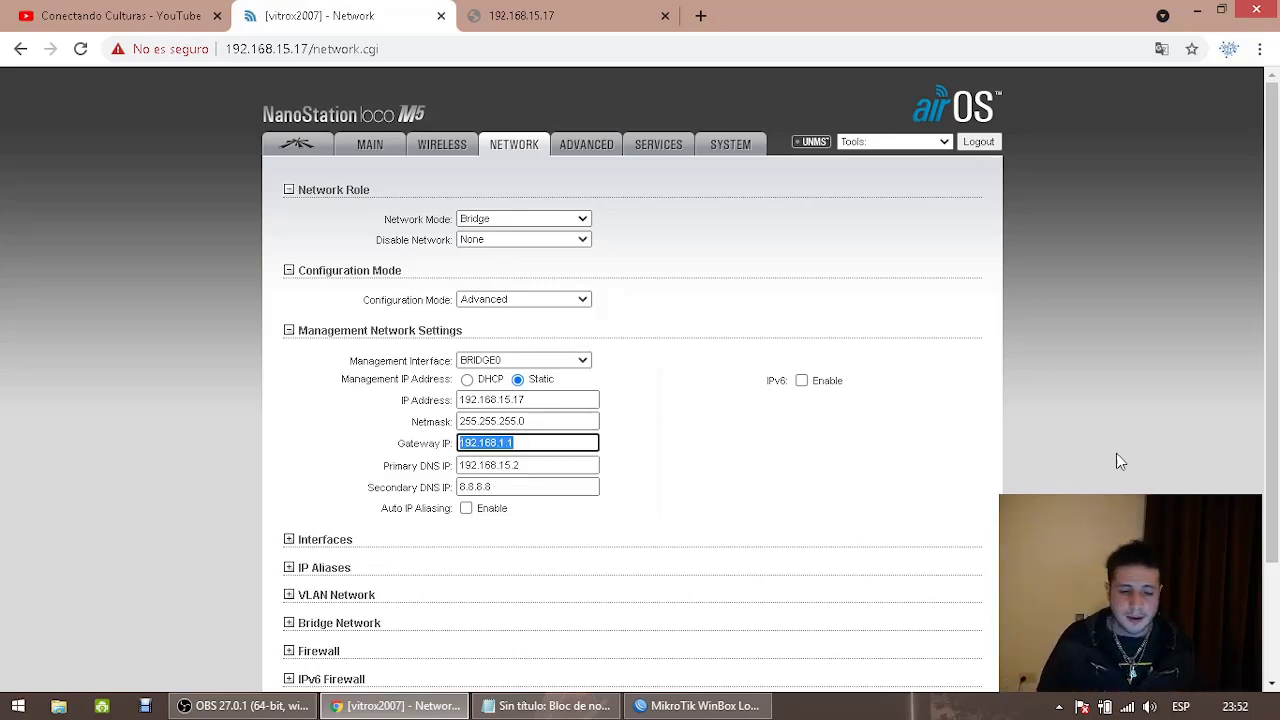
pyautogui.click(522, 443)
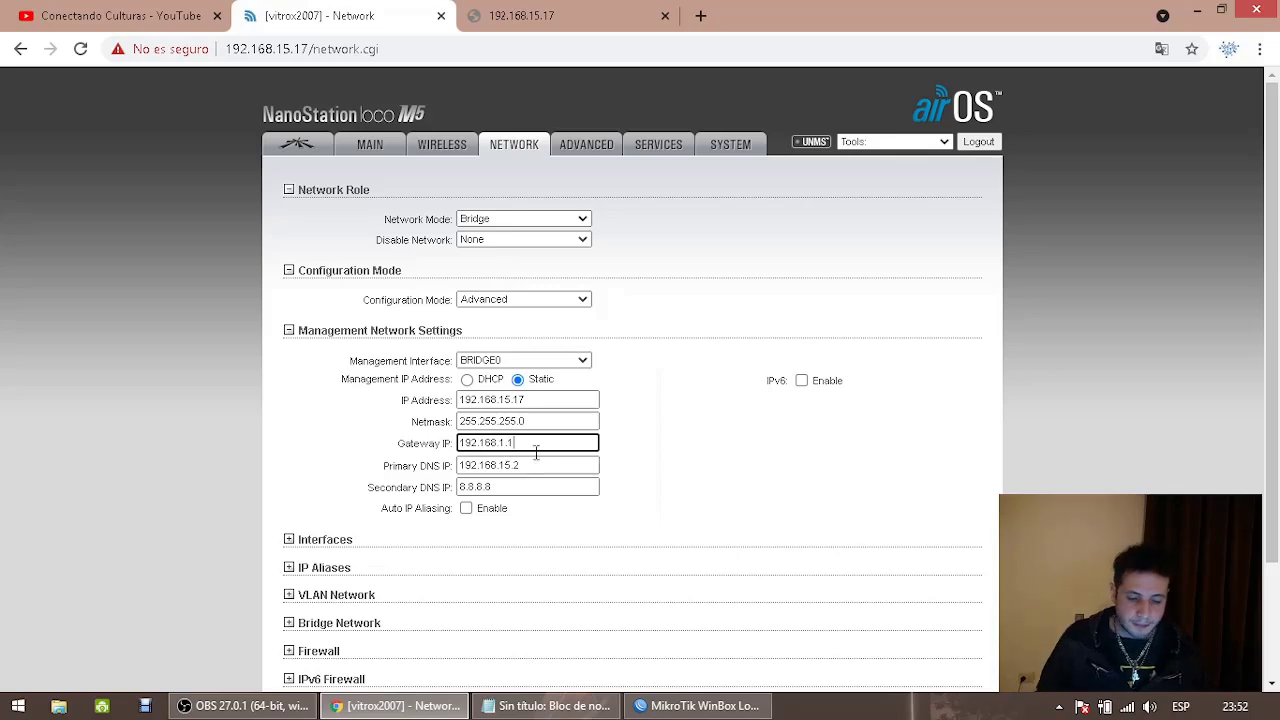
pyautogui.press('BackSpace')
pyautogui.press('BackSpace')
pyautogui.write('5.2')
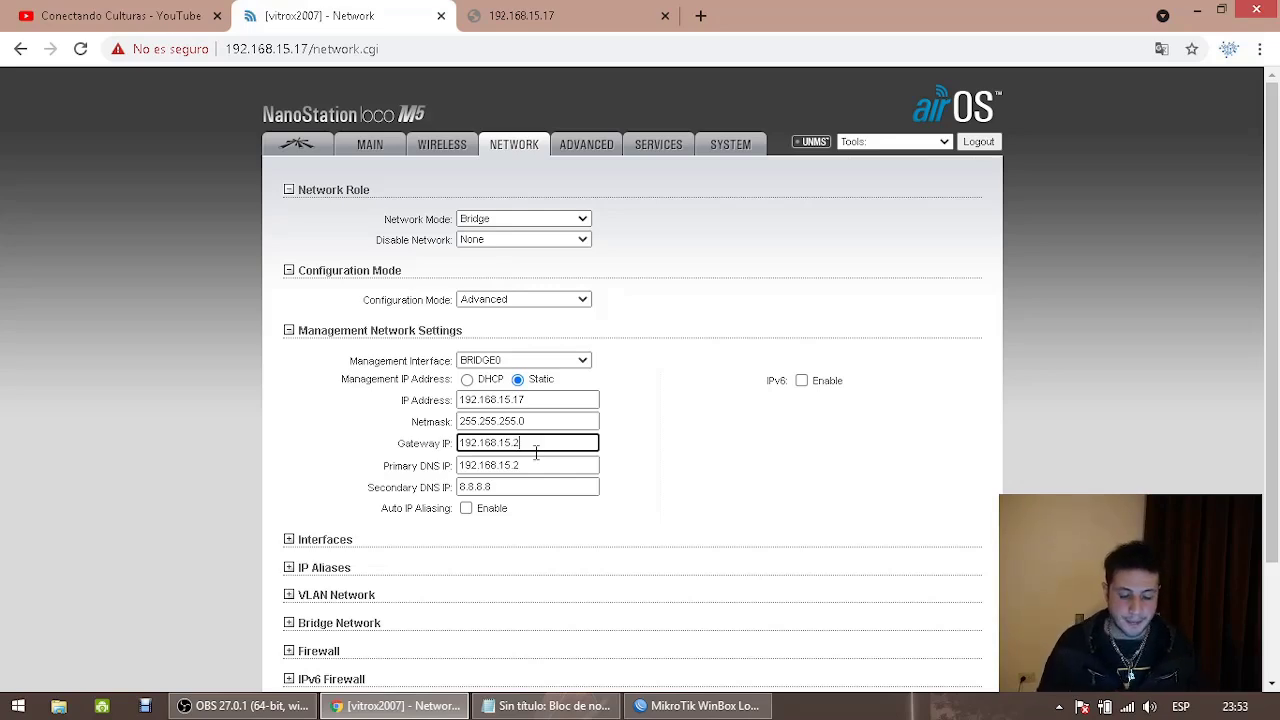
# Change the management IP to 192.168.15.99, select it, and bring Notepad forward
pyautogui.moveTo(514, 399); pyautogui.dragTo(597, 404)
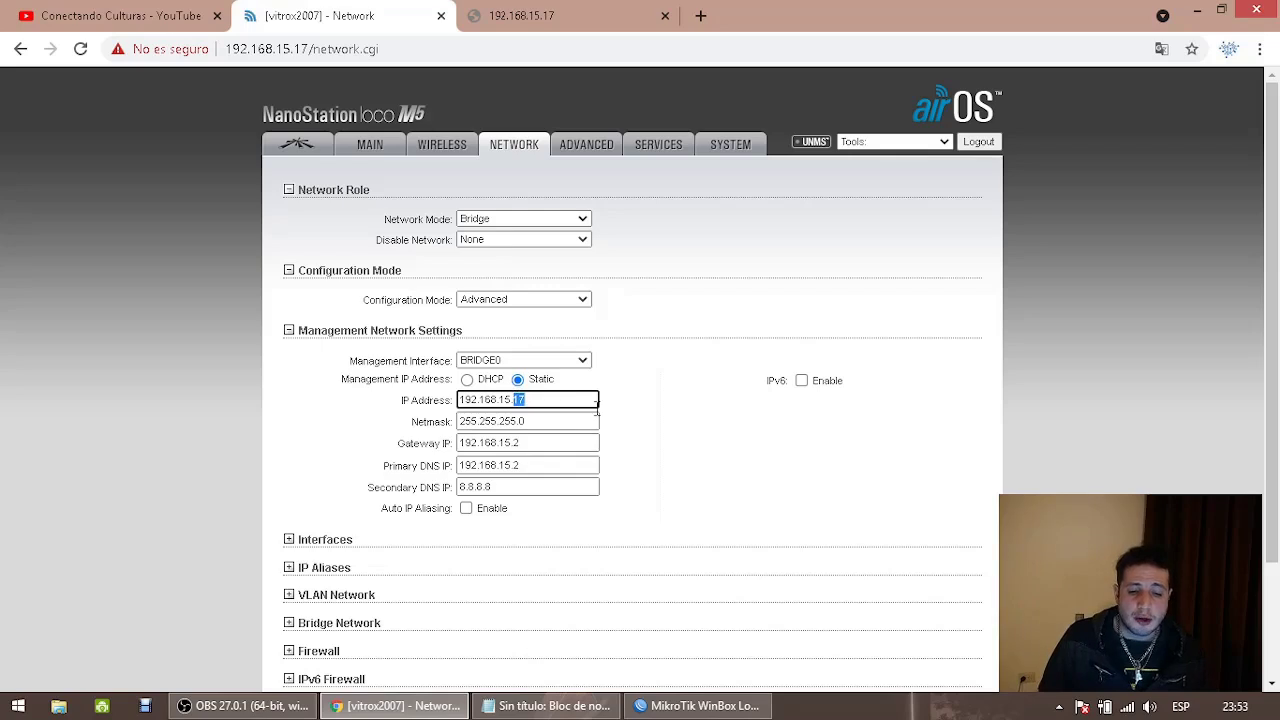
pyautogui.write('99')
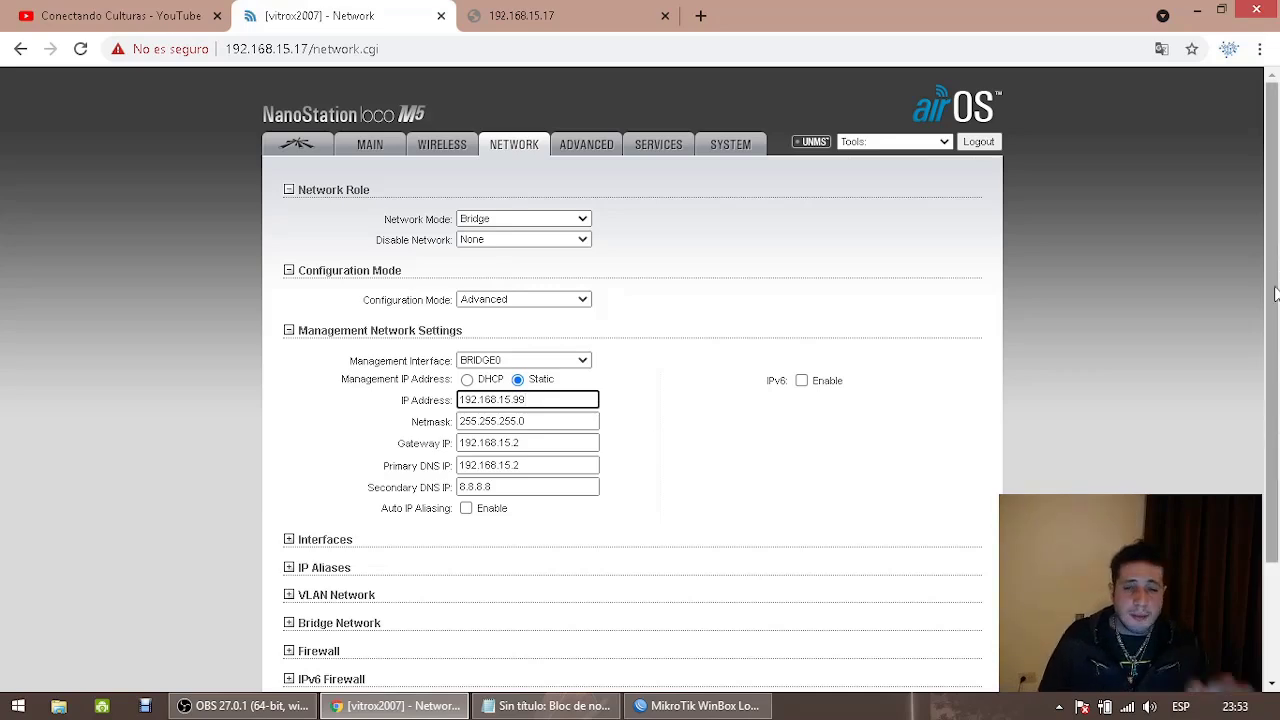
pyautogui.doubleClick(595, 399)
pyautogui.hotkey('ctrl', 'c')
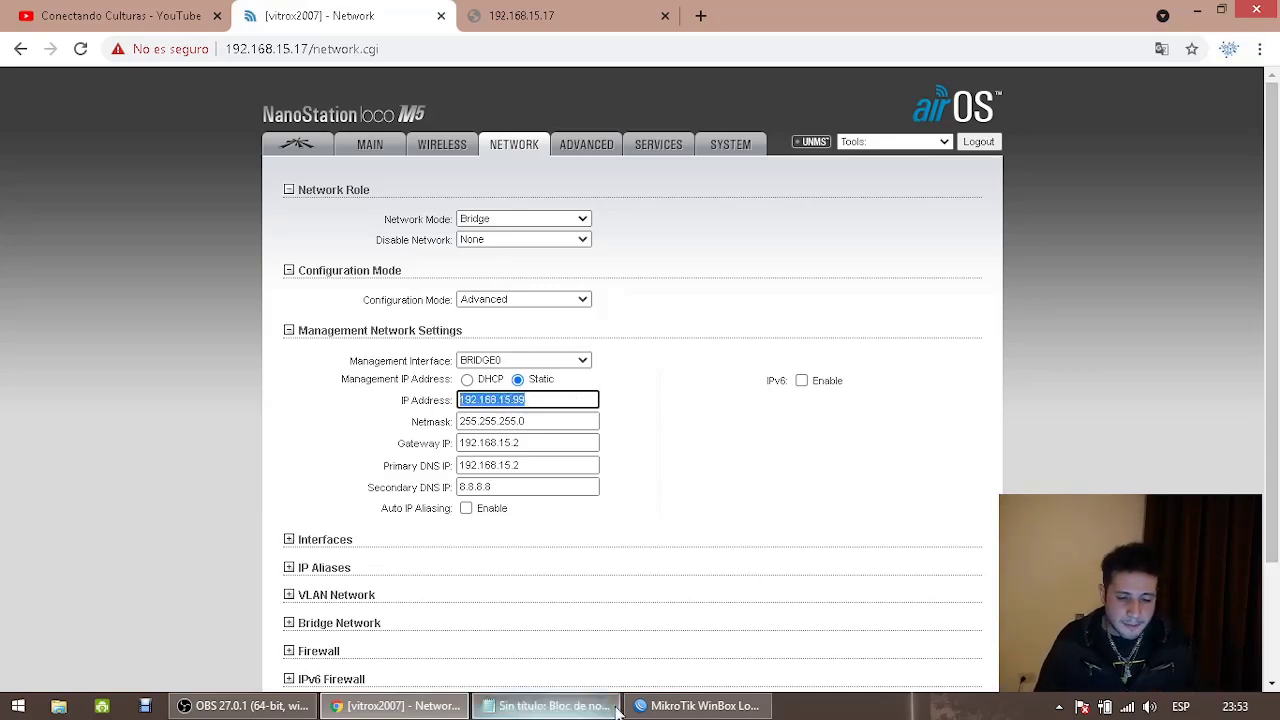
pyautogui.click(700, 706)
pyautogui.click(600, 706)
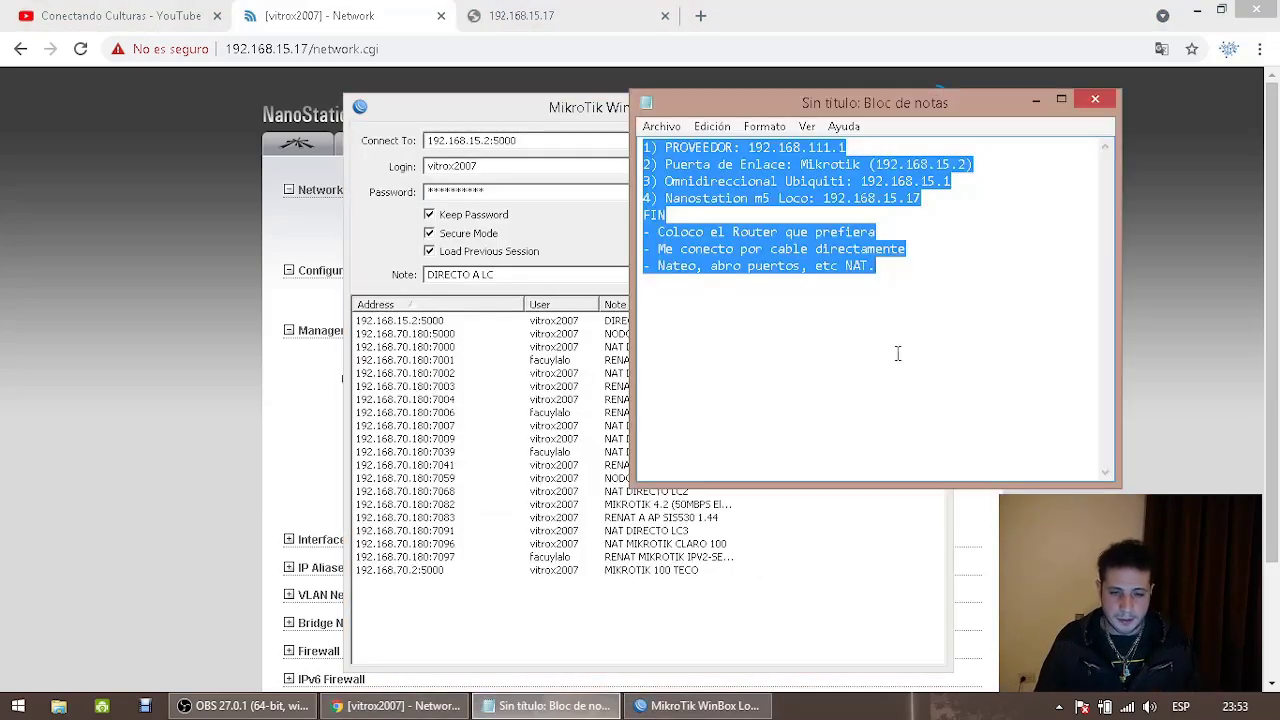
# Append a 'BRIDGE:' heading and the line 'Transparente Administrable: 192.168.15.99' to the notes
pyautogui.click(963, 314)
pyautogui.write('BRIDGE:')
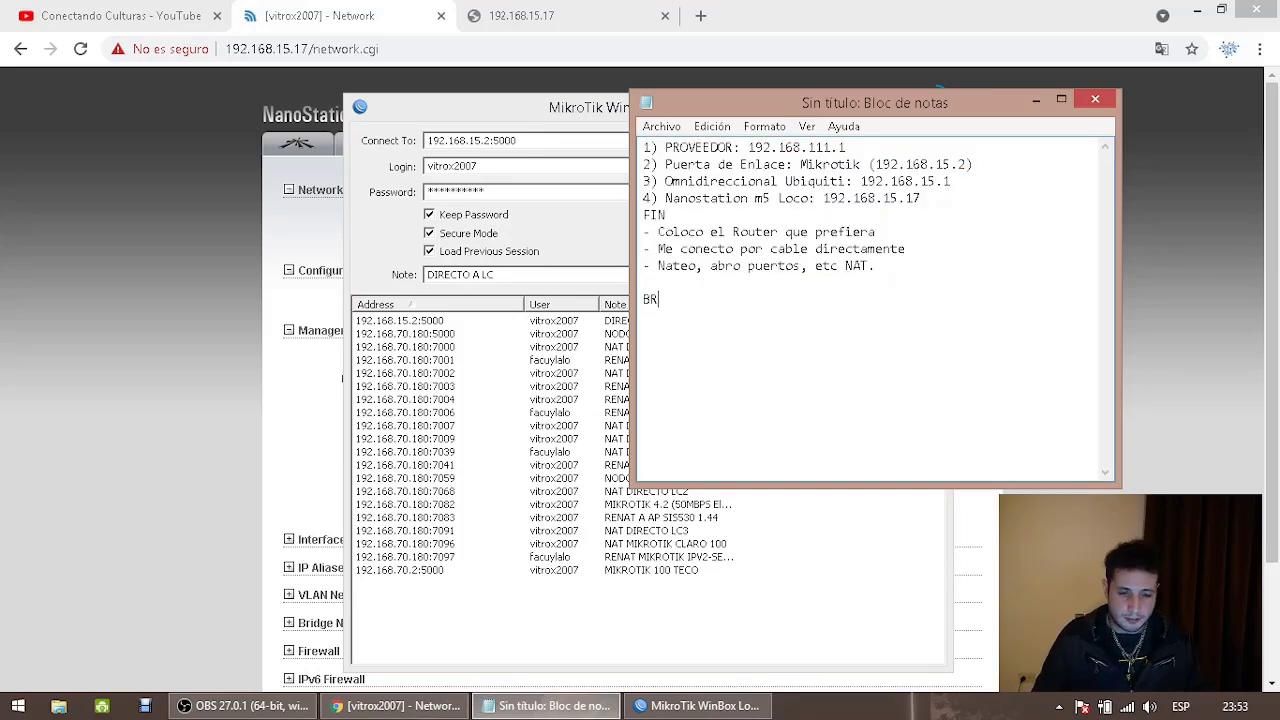
pyautogui.press('Return')
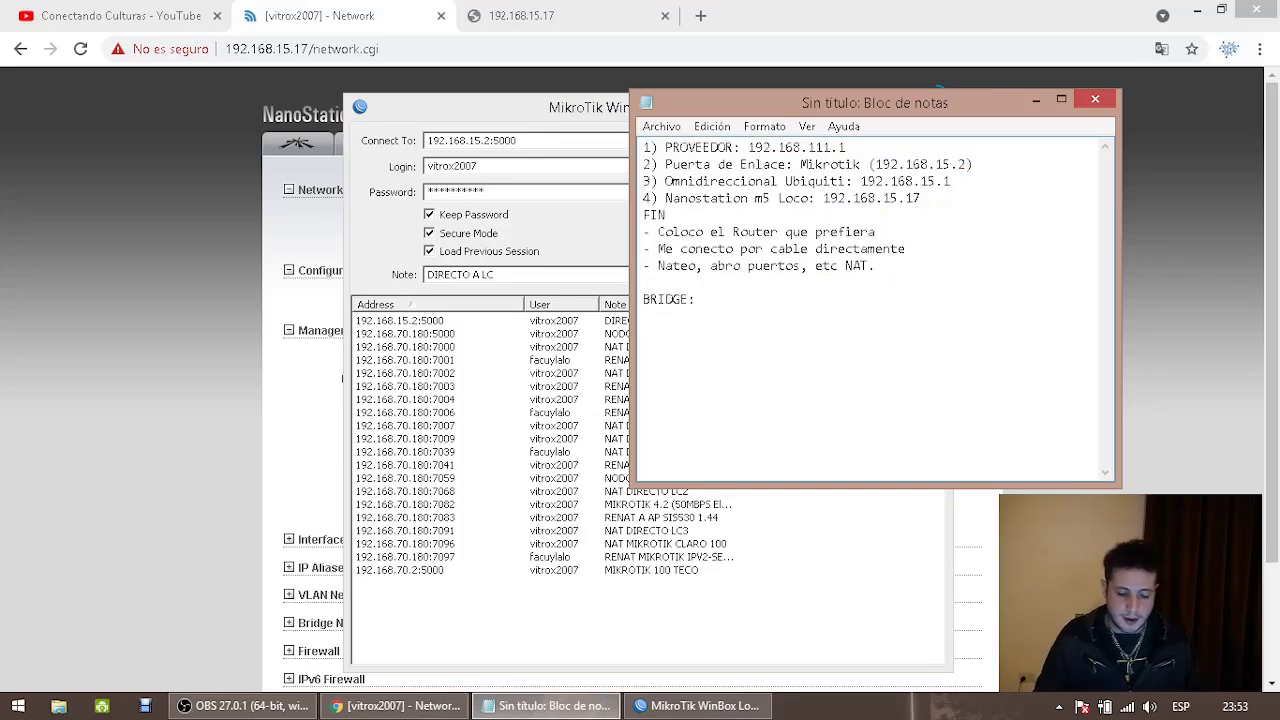
pyautogui.hotkey('ctrl', 'v')
pyautogui.press('Home')
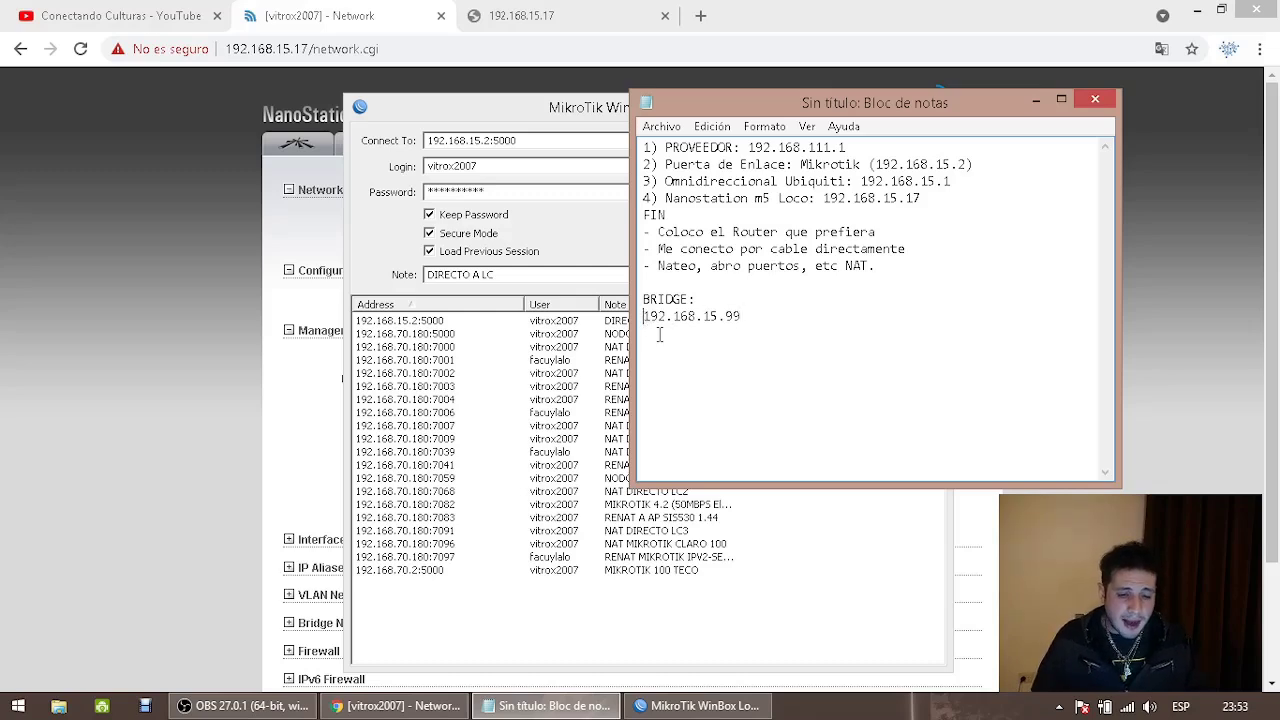
pyautogui.write('TR')
pyautogui.press('BackSpace')
pyautogui.write('ransparente Administrable:')
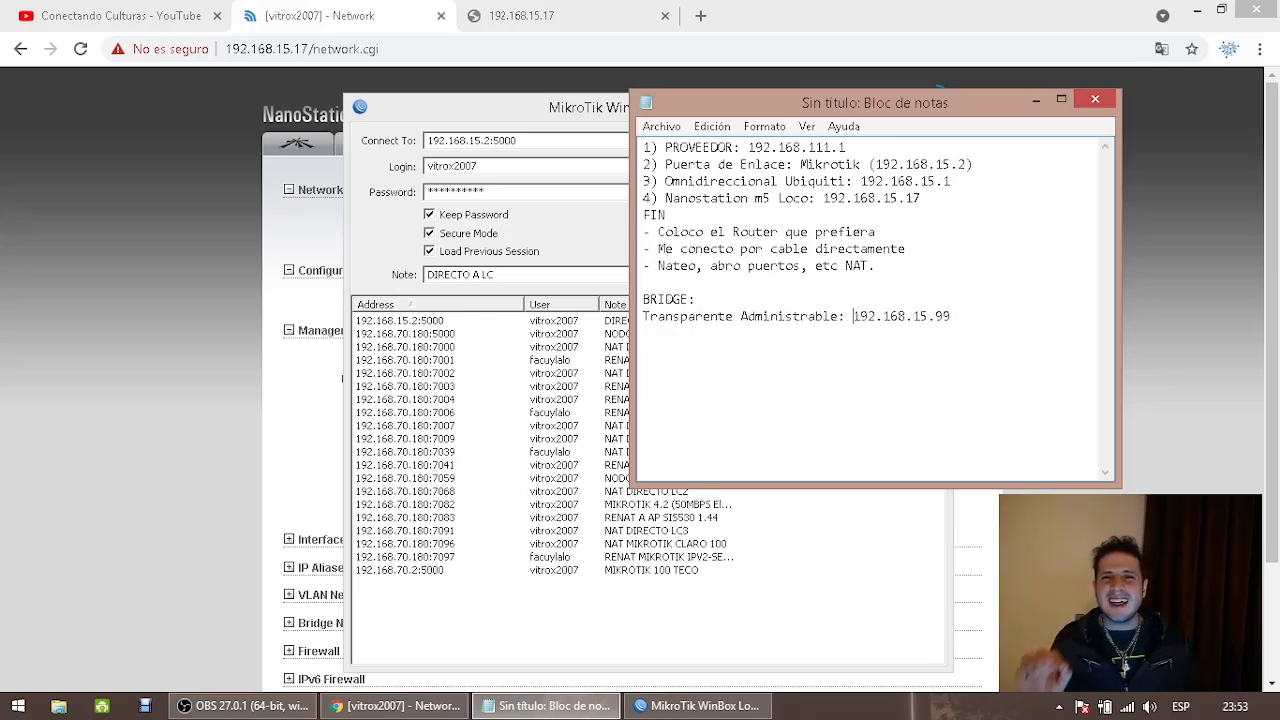
# Submit the edited airOS network settings with the Change button
pyautogui.click(193, 269)
pyautogui.scroll(-2, 139, 282)
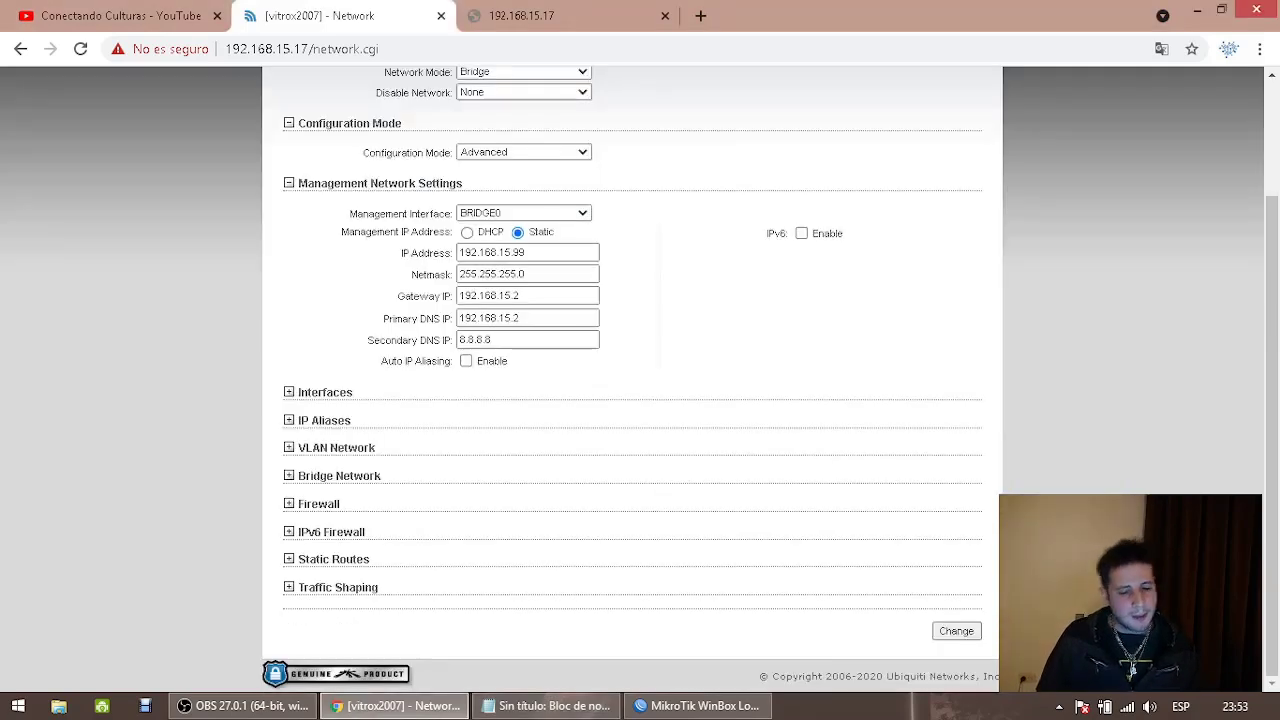
pyautogui.click(953, 633)
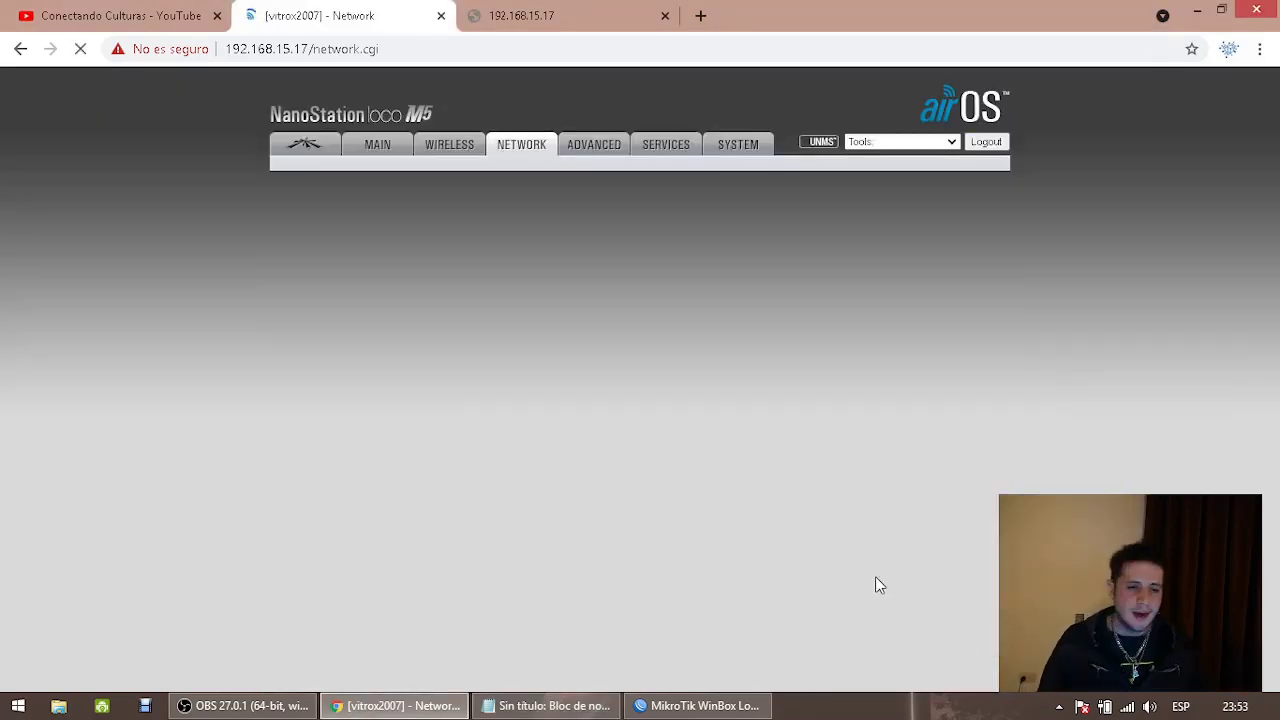
# Check the Main and Network pages, apply the pending changes, then switch to the YouTube tab
pyautogui.click(360, 155)
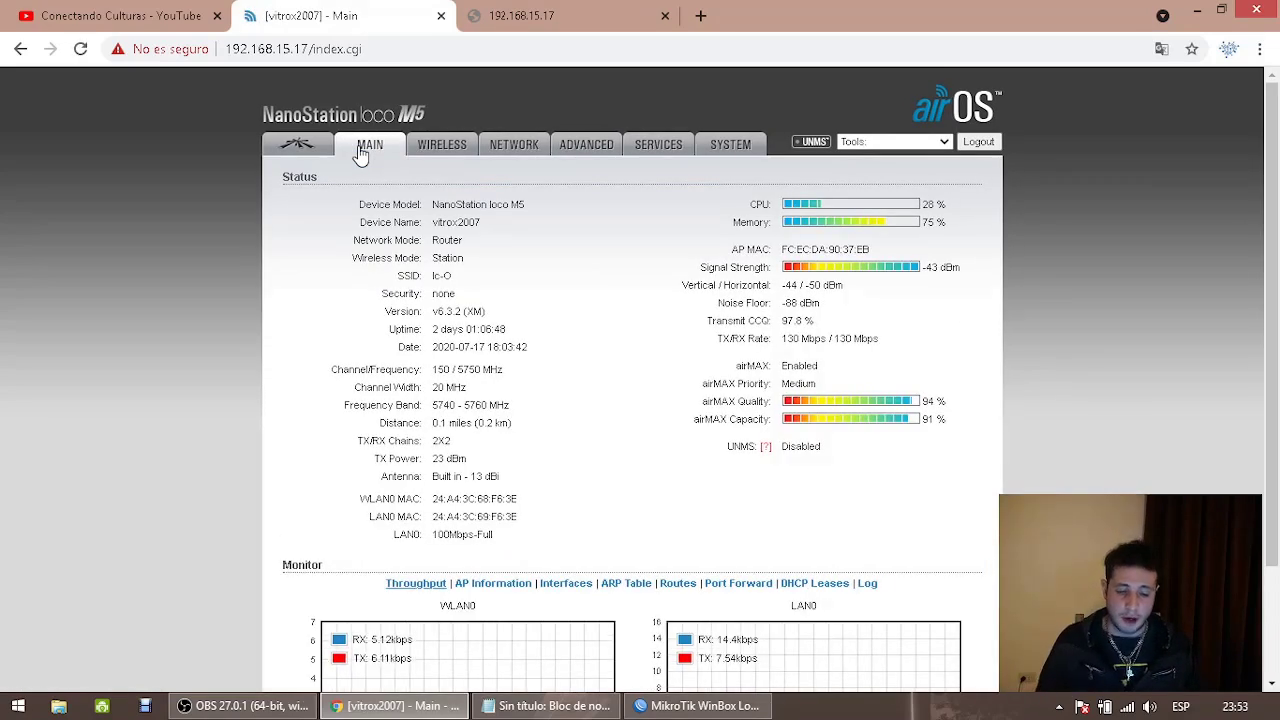
pyautogui.click(521, 150)
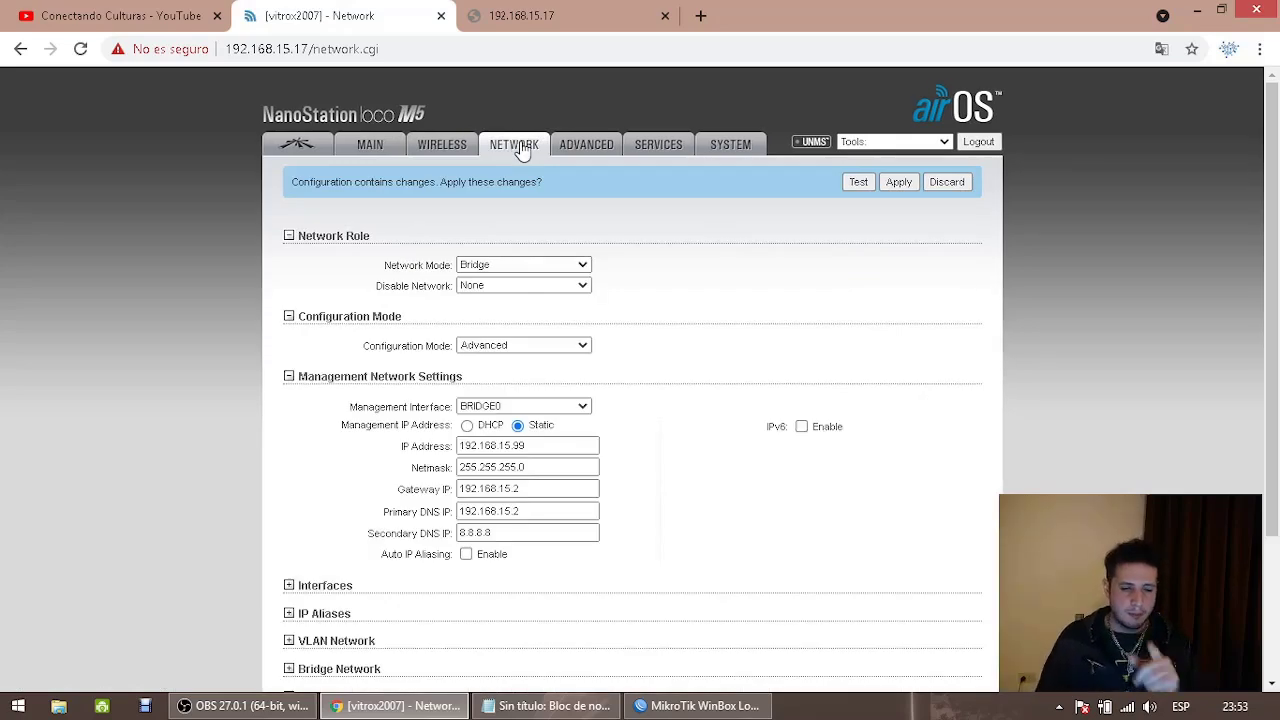
pyautogui.moveTo(503, 445); pyautogui.dragTo(565, 430)
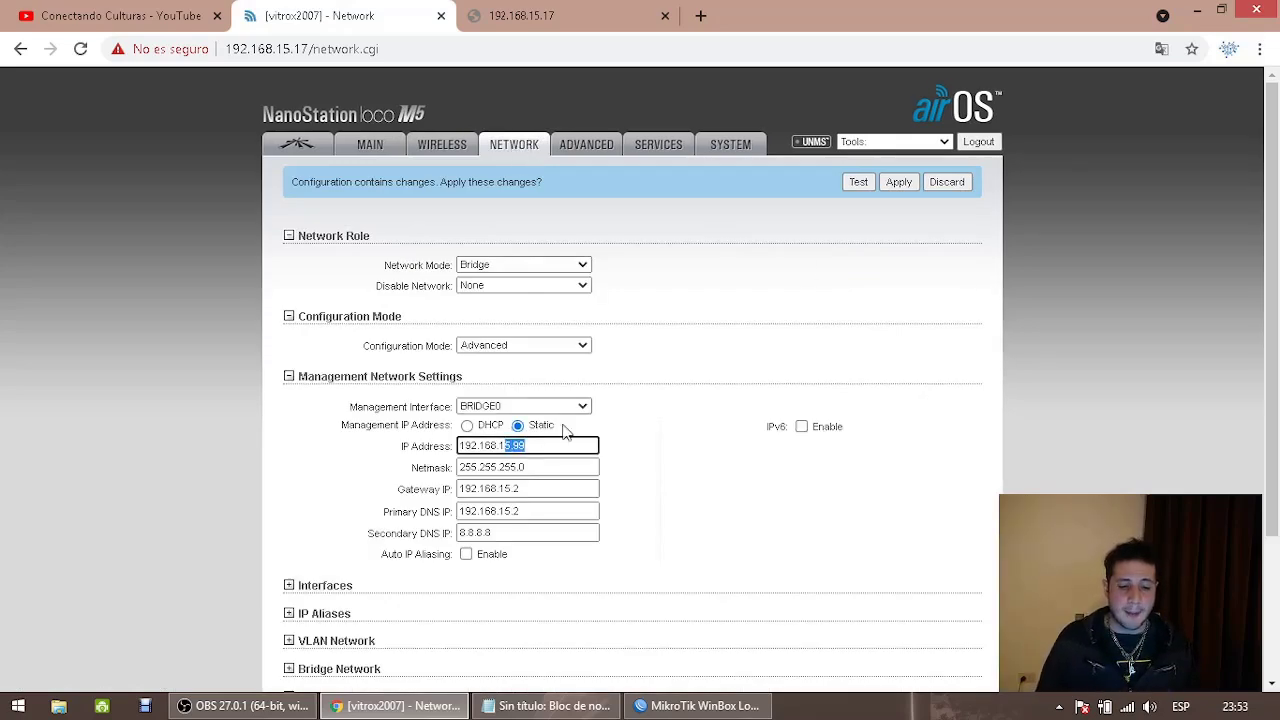
pyautogui.click(902, 181)
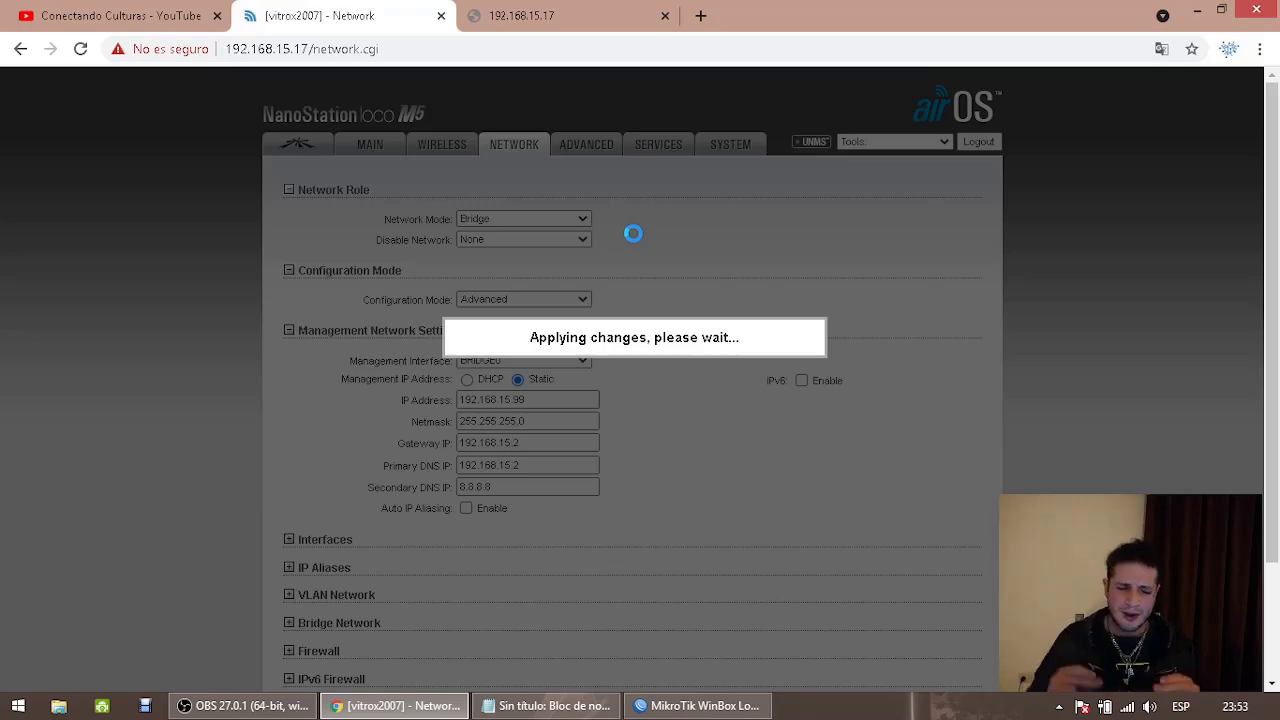
pyautogui.click(120, 15)
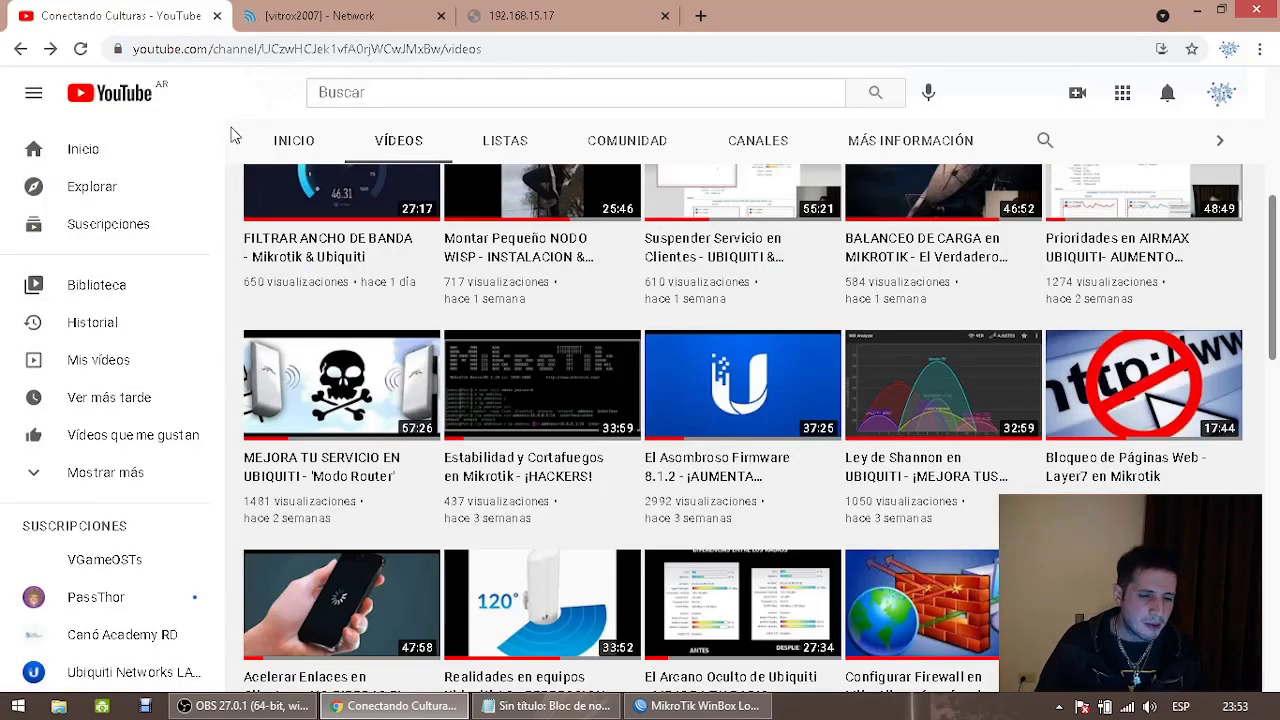
# Leave the YouTube video list and return to the airOS Network tab with Ctrl+Tab
pyautogui.moveTo(313, 413)
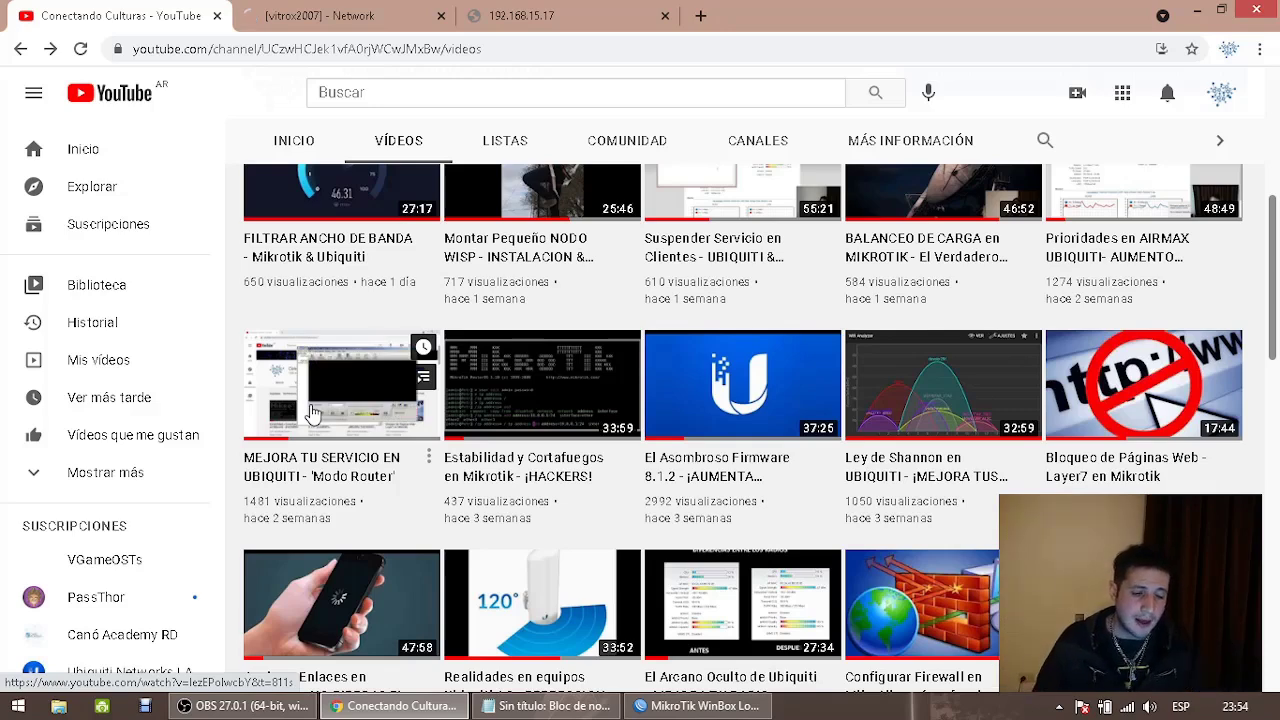
pyautogui.hotkey('ctrl', 'Tab')
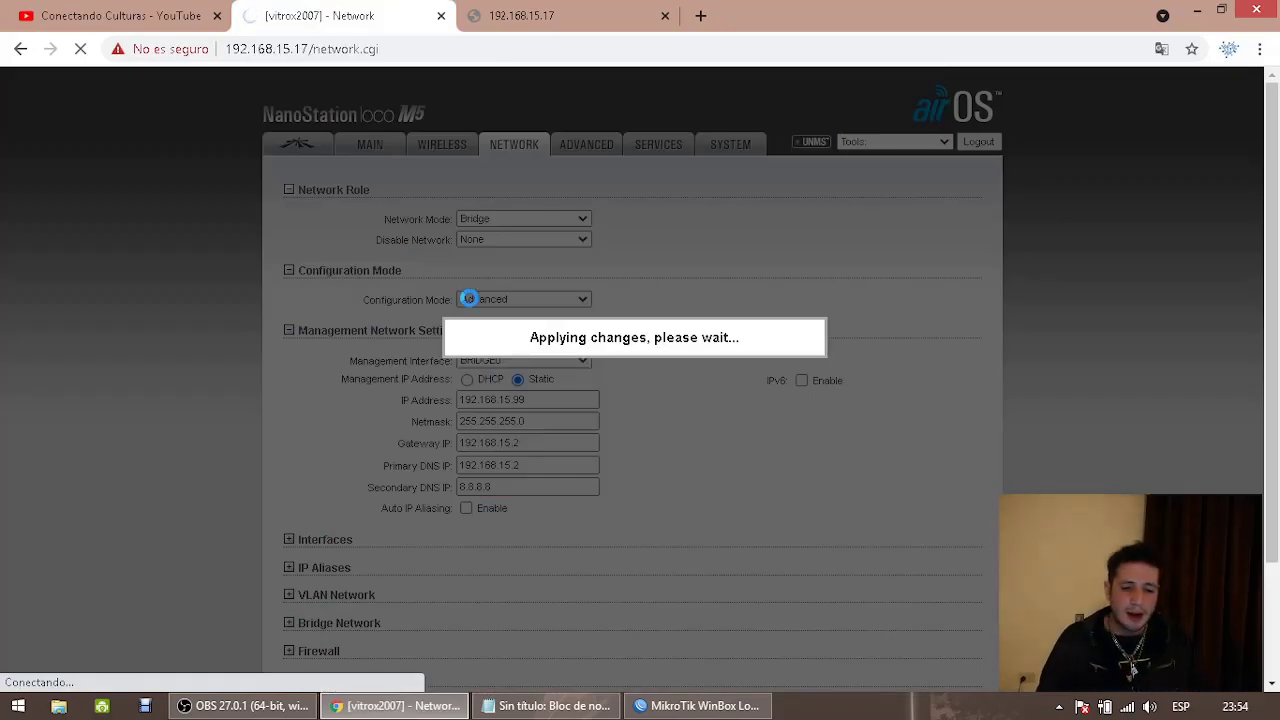
# Check the bridge management address in the notes and follow the NanoStation to 192.168.15.99, which times out
pyautogui.click(548, 705)
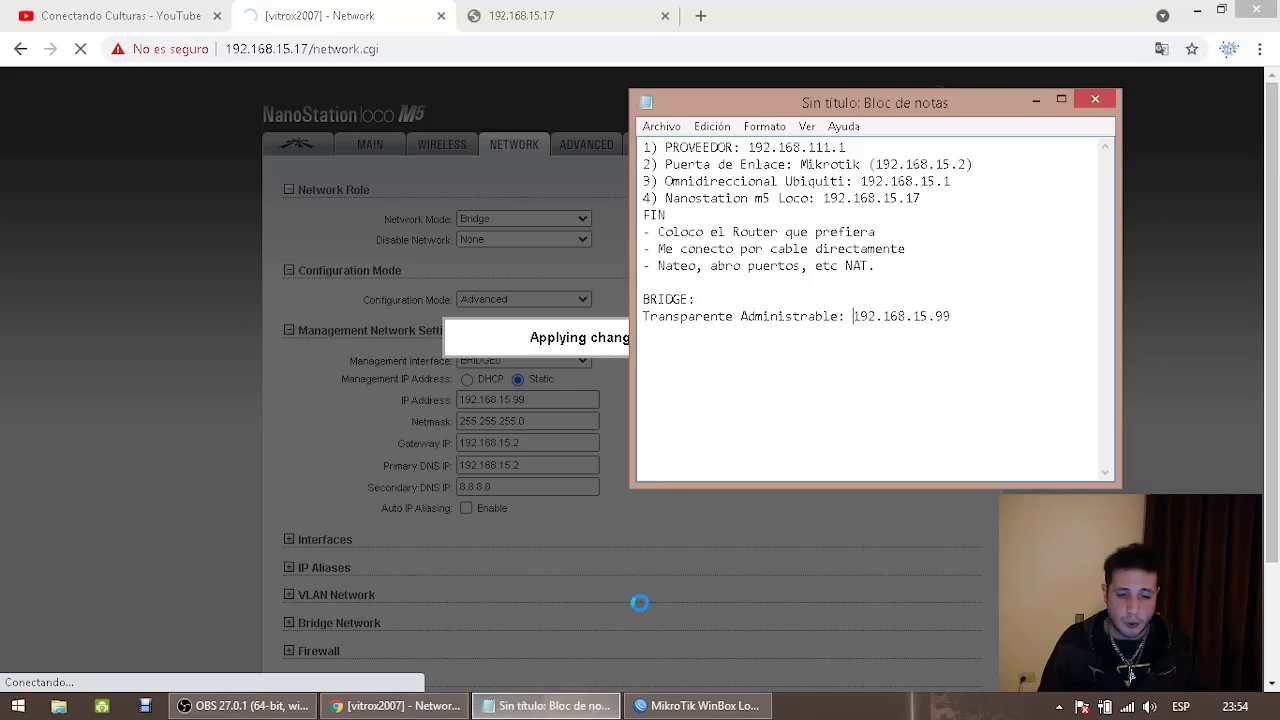
pyautogui.moveTo(964, 326); pyautogui.dragTo(642, 318)
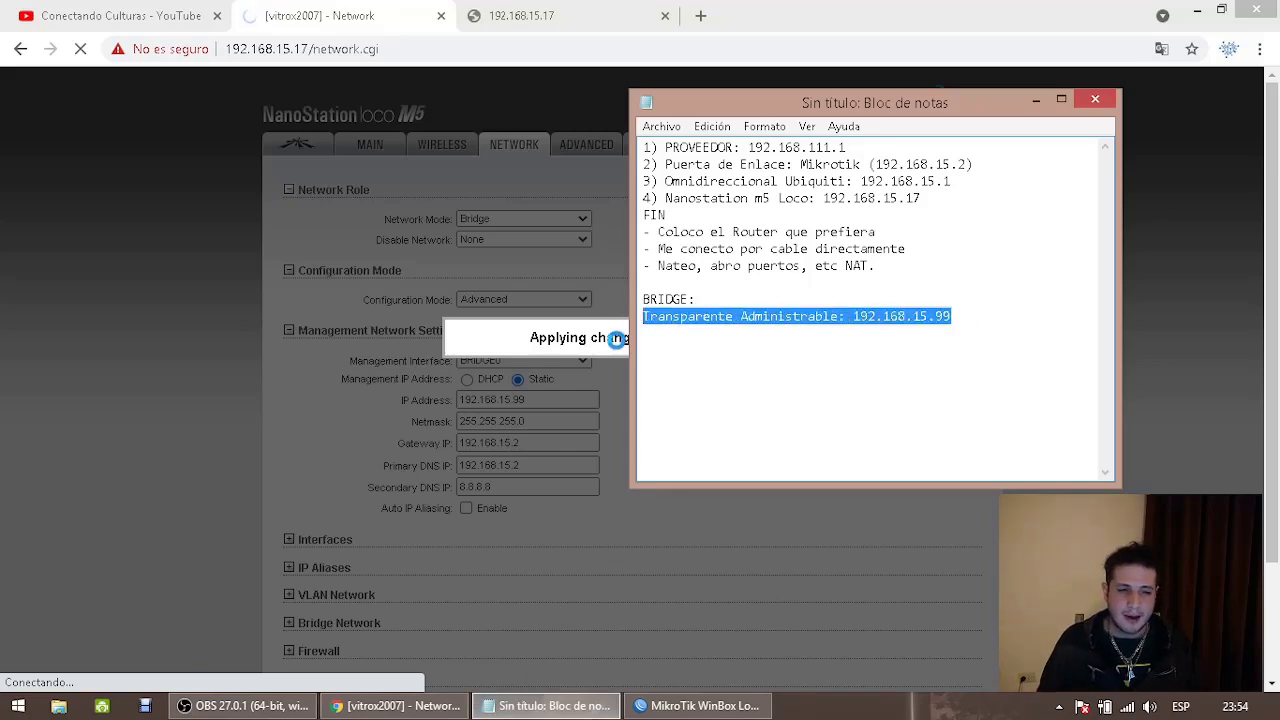
pyautogui.click(1036, 99)
pyautogui.scroll(-3, 689, 286)
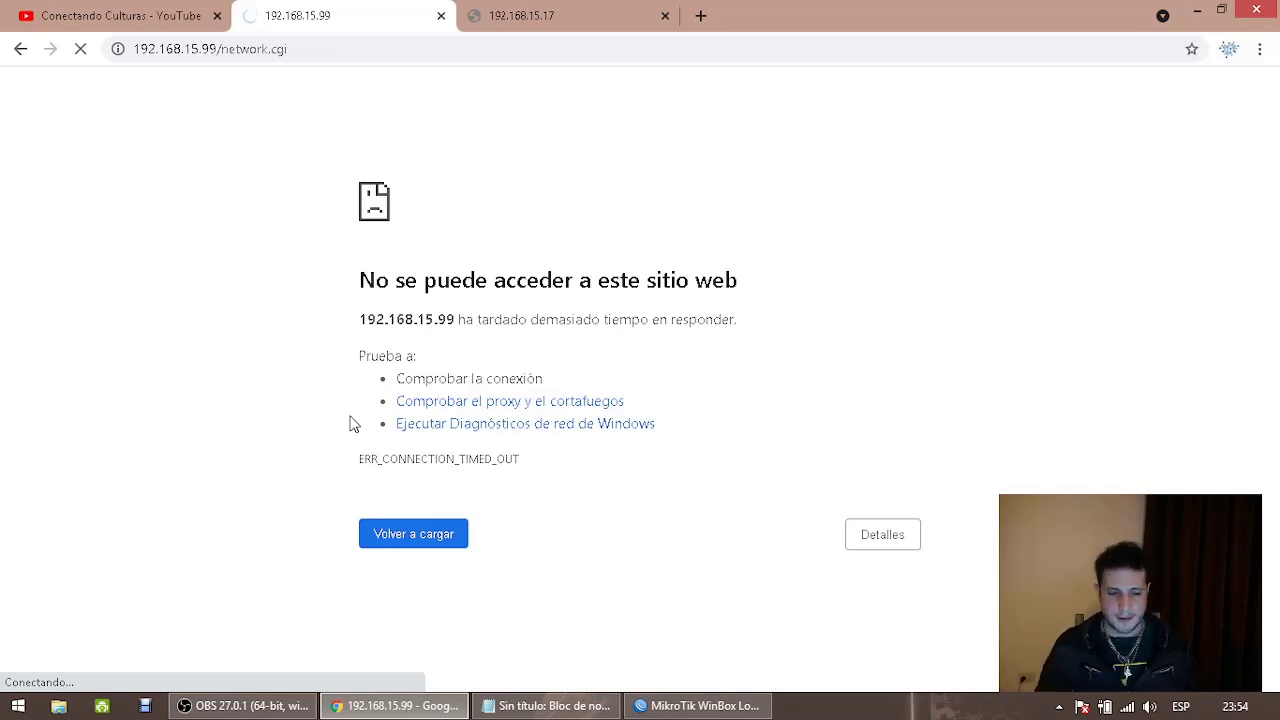
# Load the TL-WR940N router page at 192.168.188.1 in place of the 192.168.15.17 tab
pyautogui.click(505, 12)
pyautogui.click(293, 50)
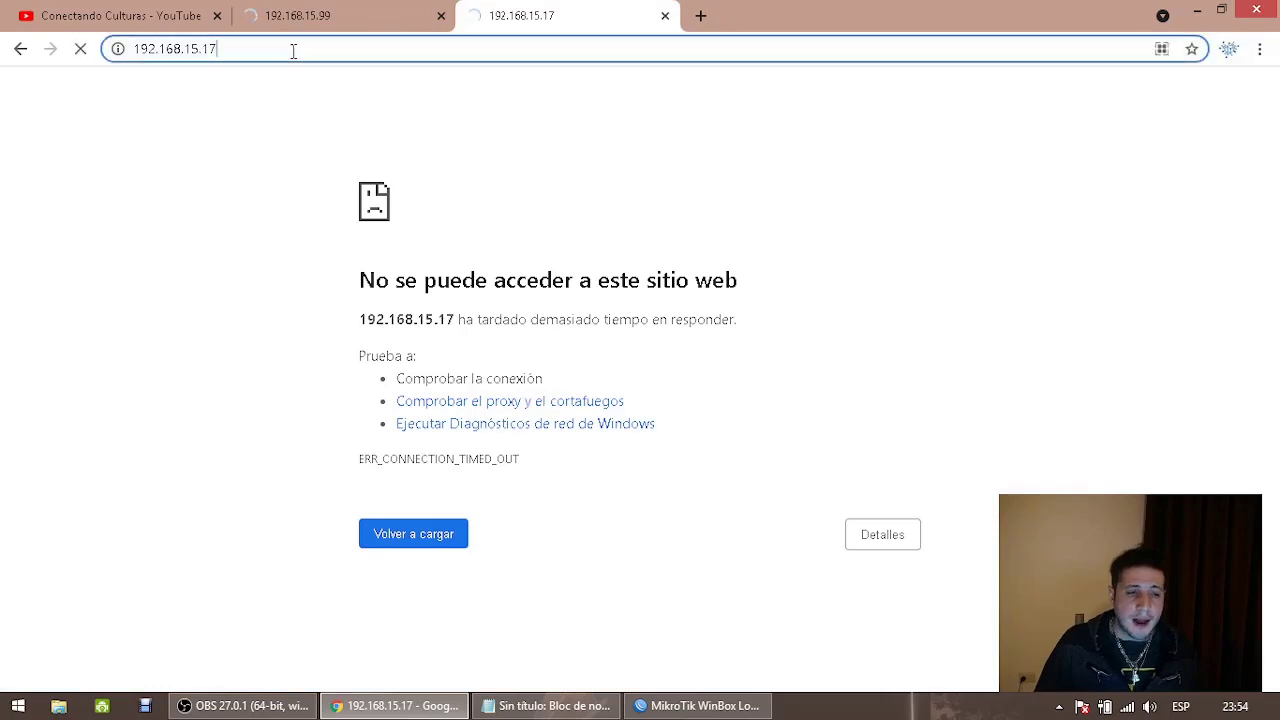
pyautogui.hotkey('ctrl', 'a')
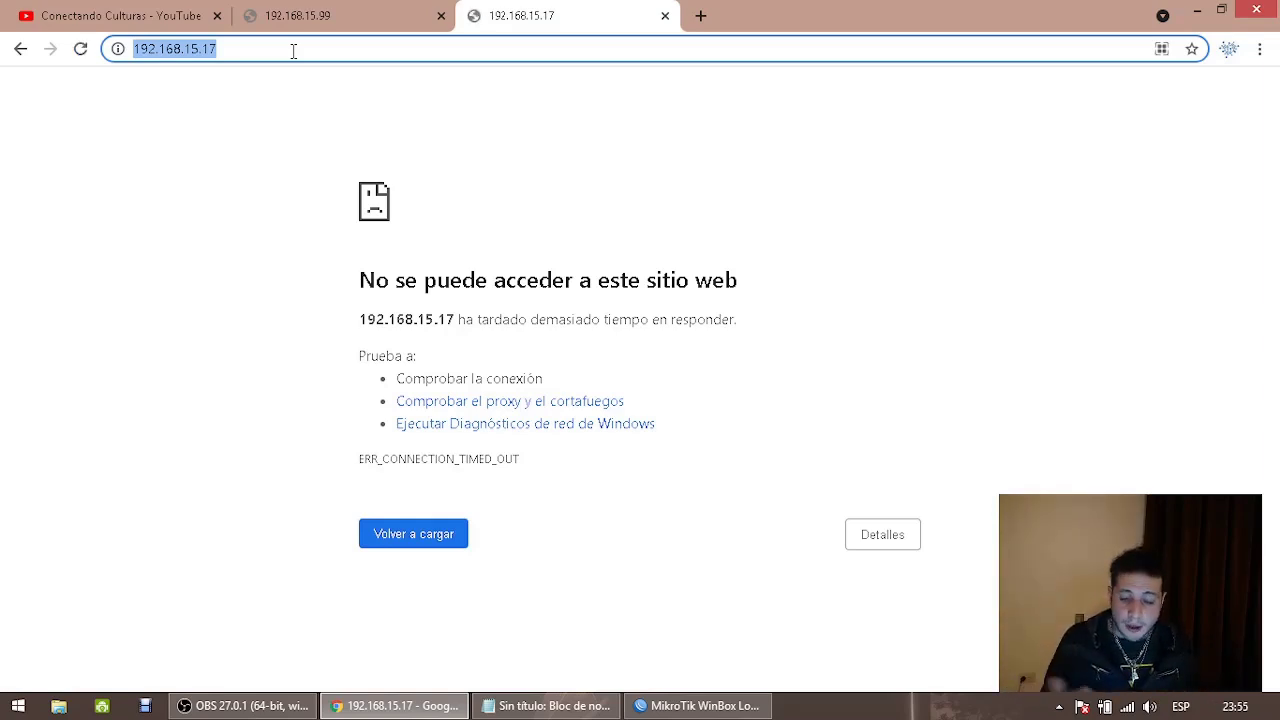
pyautogui.write('192.168.188.1')
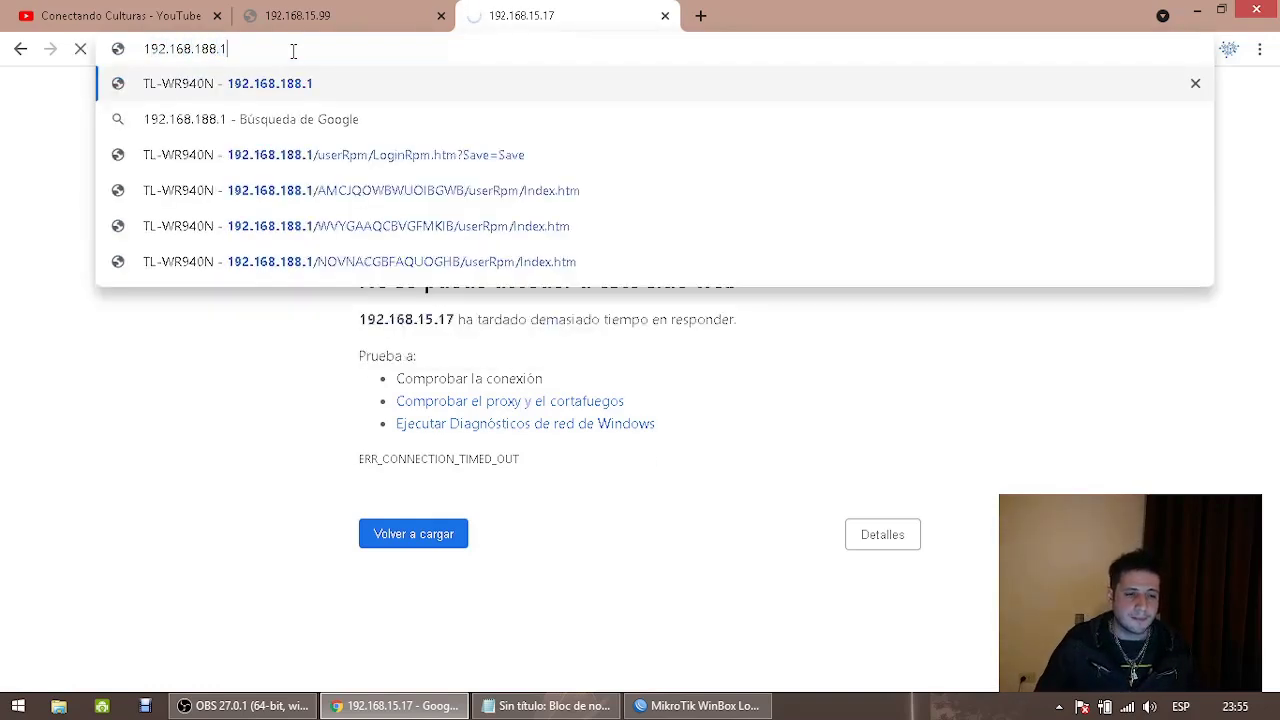
pyautogui.press('Return')
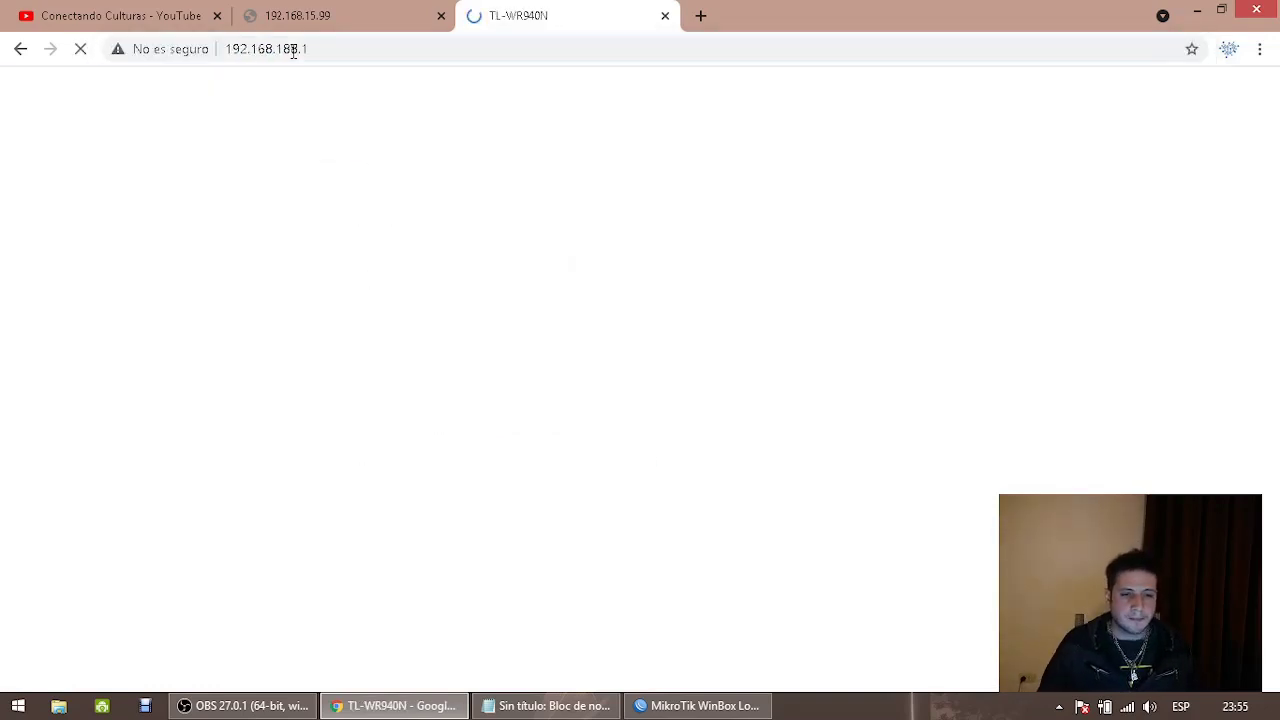
# Add the line 'Acceso al Router: 192.168.188.1' below the bridge entry in the notes
pyautogui.hotkey('alt', 'Tab')
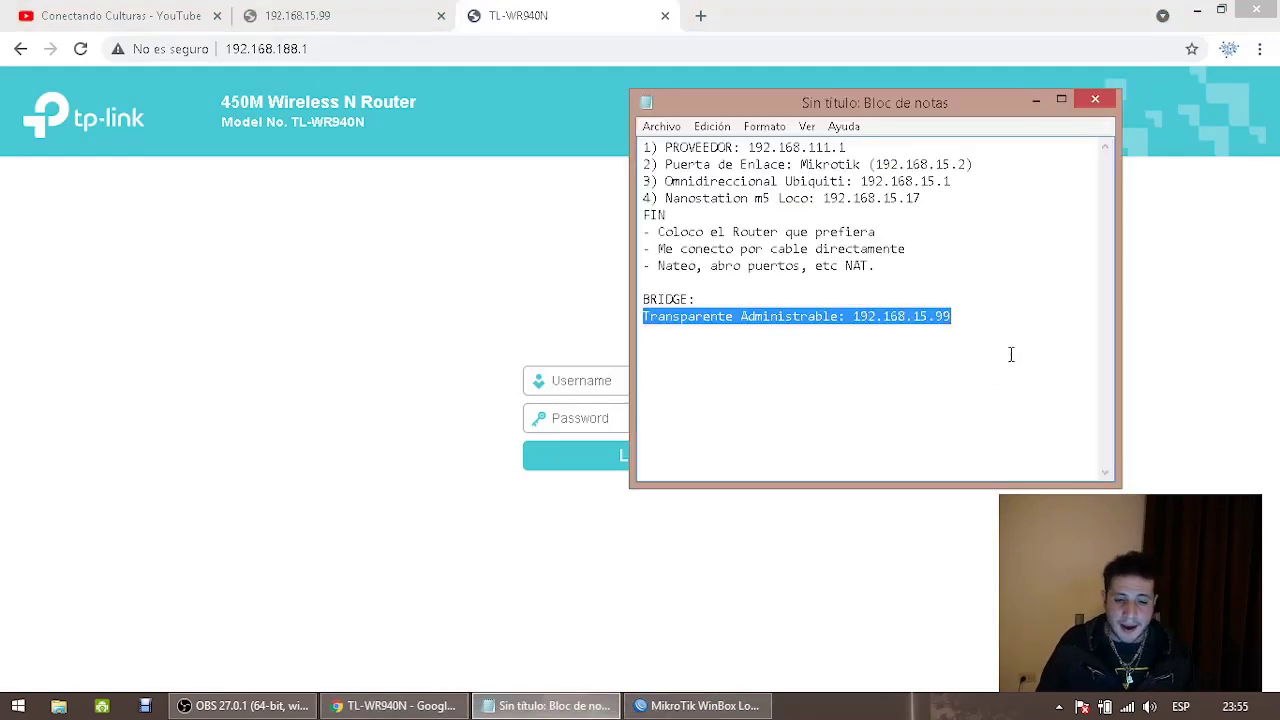
pyautogui.click(993, 364)
pyautogui.press('Return')
pyautogui.write('Acc')
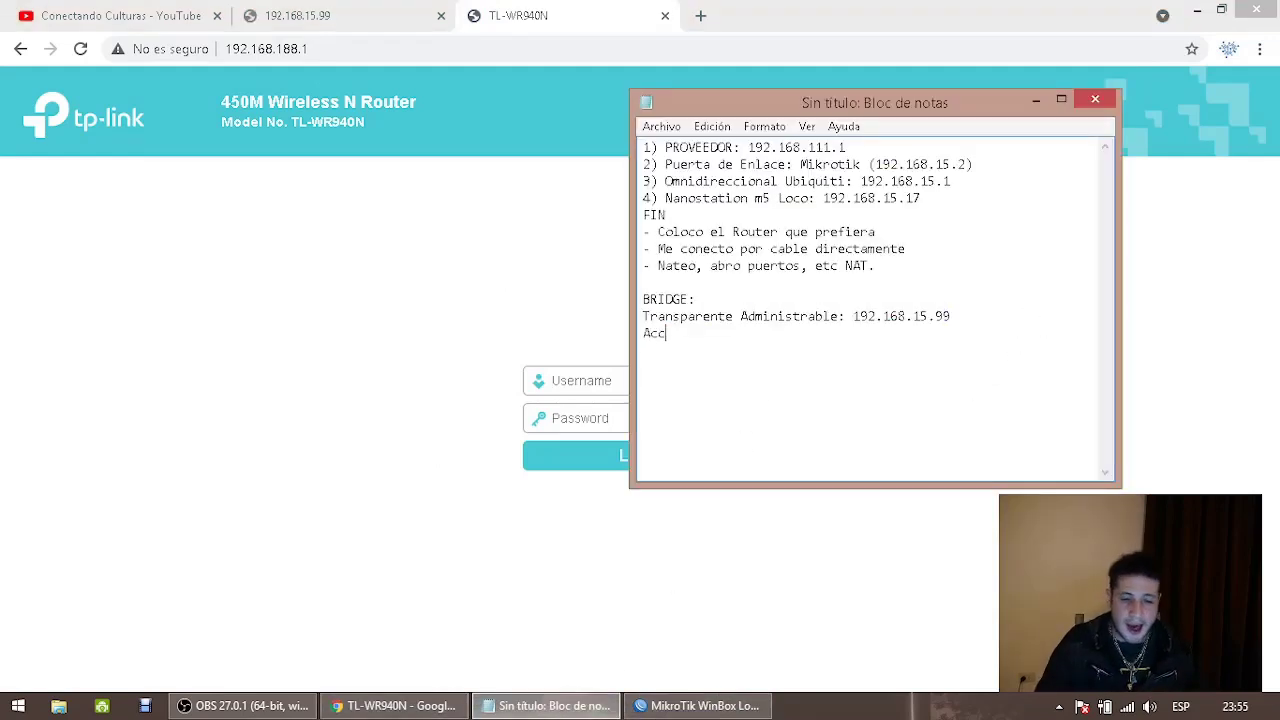
pyautogui.write('eso al Router: 192.168.1881')
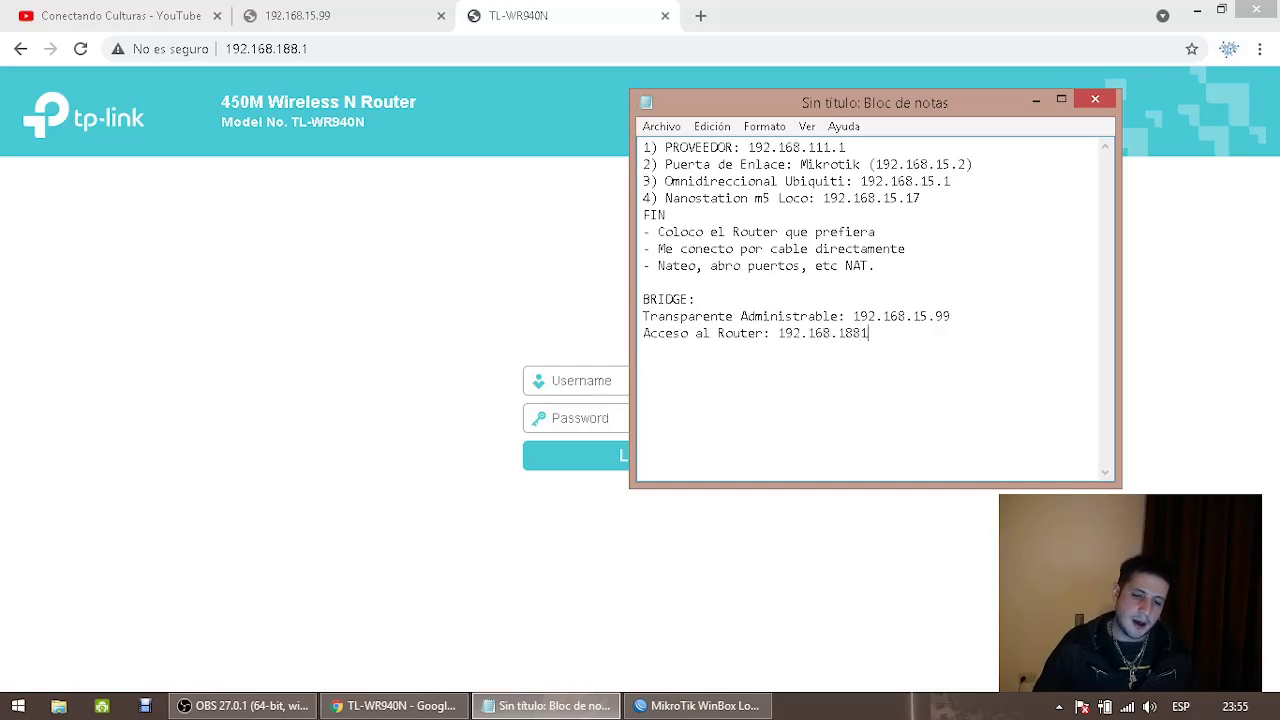
pyautogui.press('BackSpace')
pyautogui.write('.1')
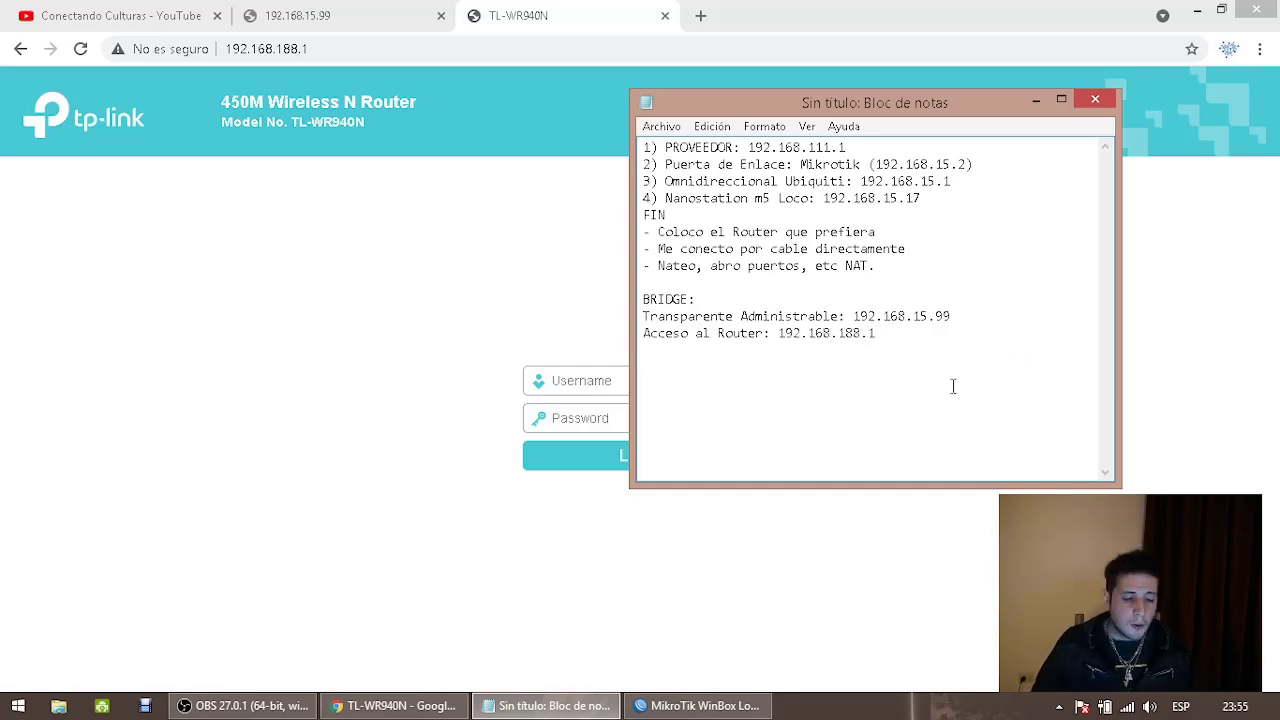
pyautogui.click(222, 710)
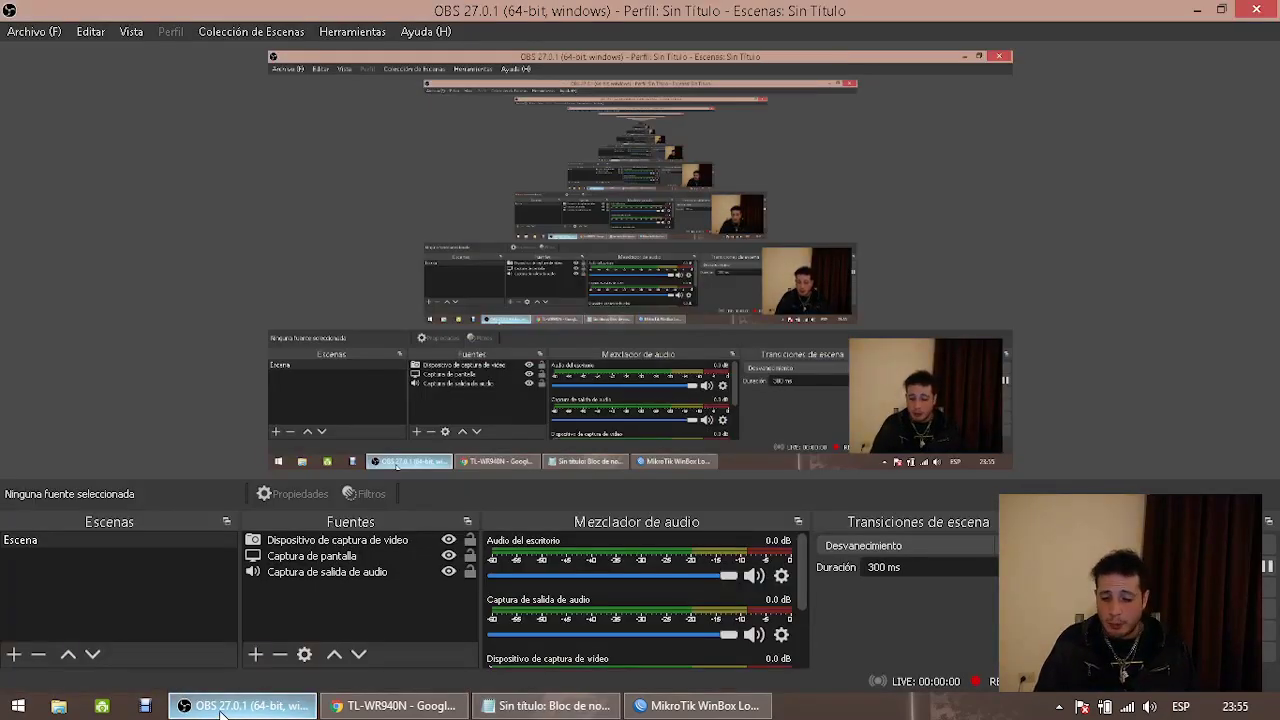
# Log in to the TL-WR940N router page with its username and password
pyautogui.click(222, 710)
pyautogui.click(397, 549)
pyautogui.click(644, 381)
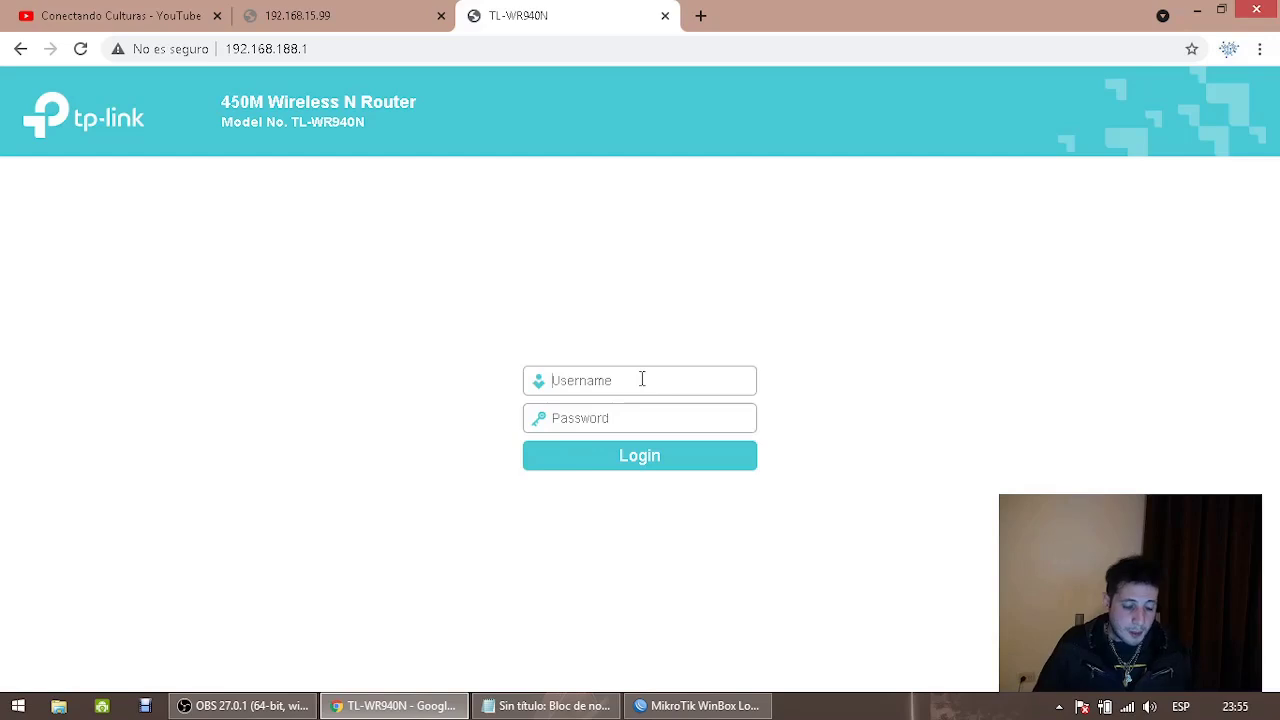
pyautogui.write('admin')
pyautogui.press('Tab')
pyautogui.write('admin')
pyautogui.press('Return')
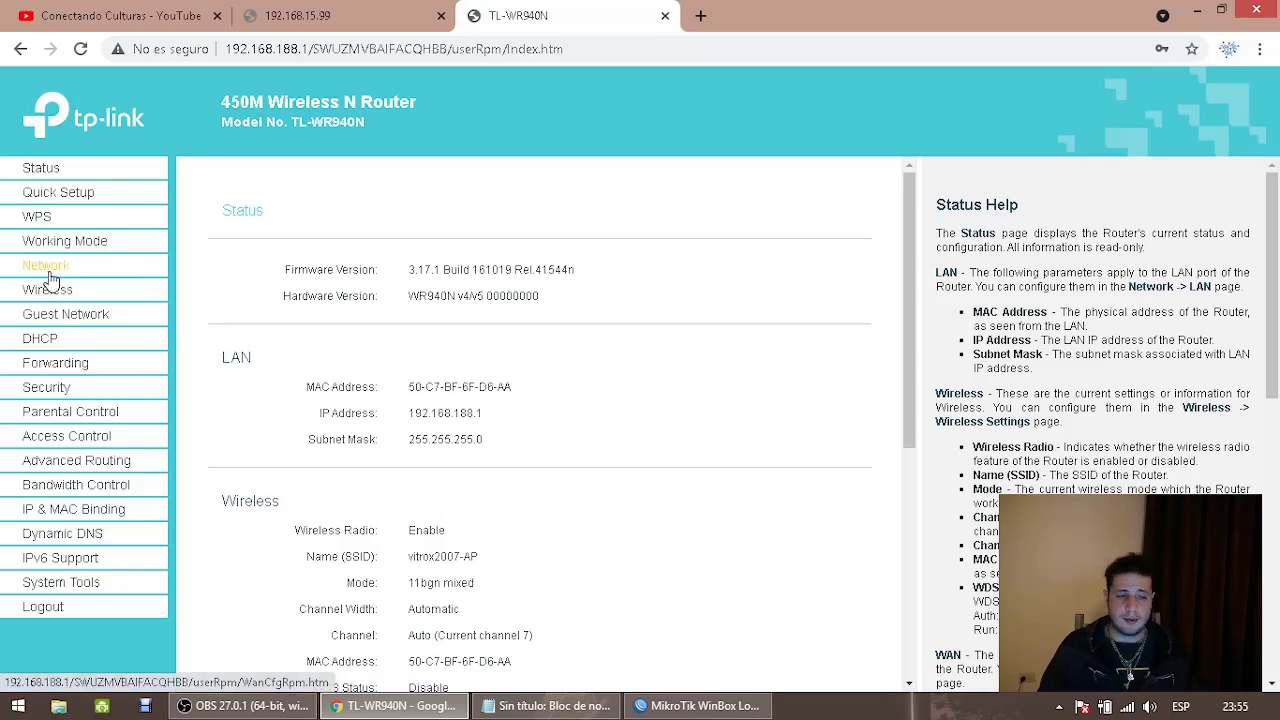
# Run Quick Setup past Working Mode, keeping Standard Wireless Router
pyautogui.click(67, 202)
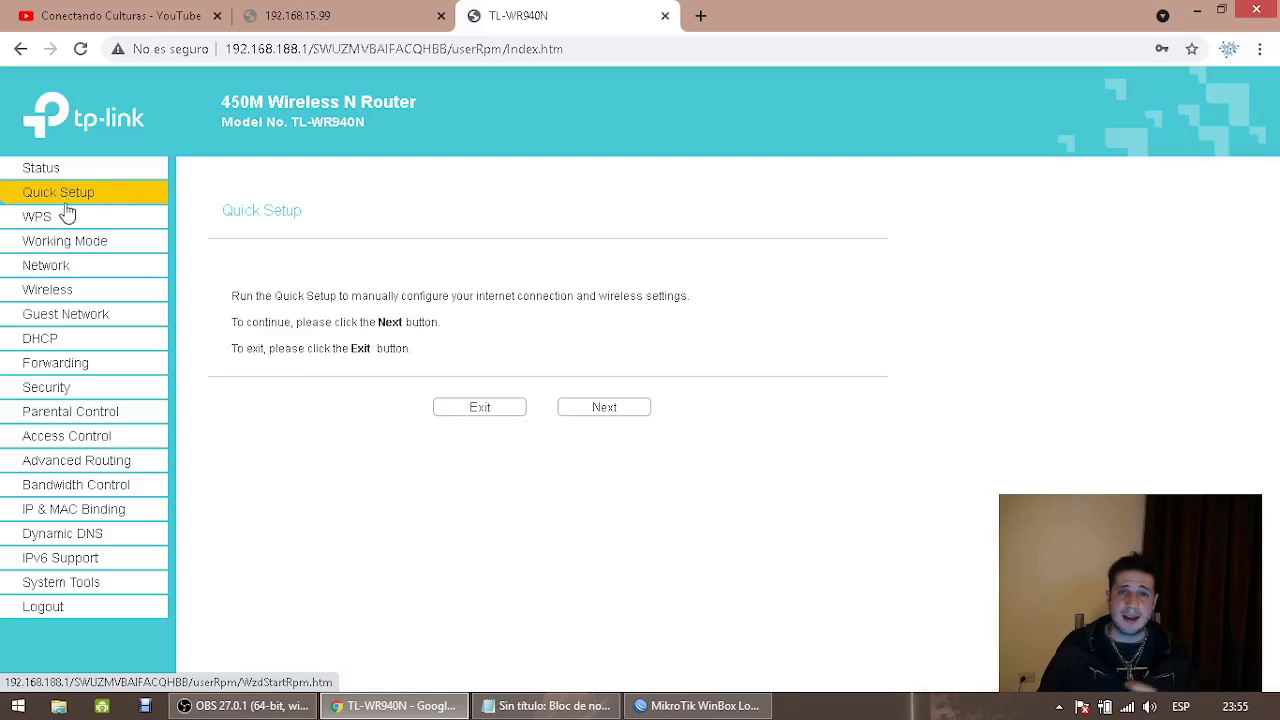
pyautogui.click(585, 415)
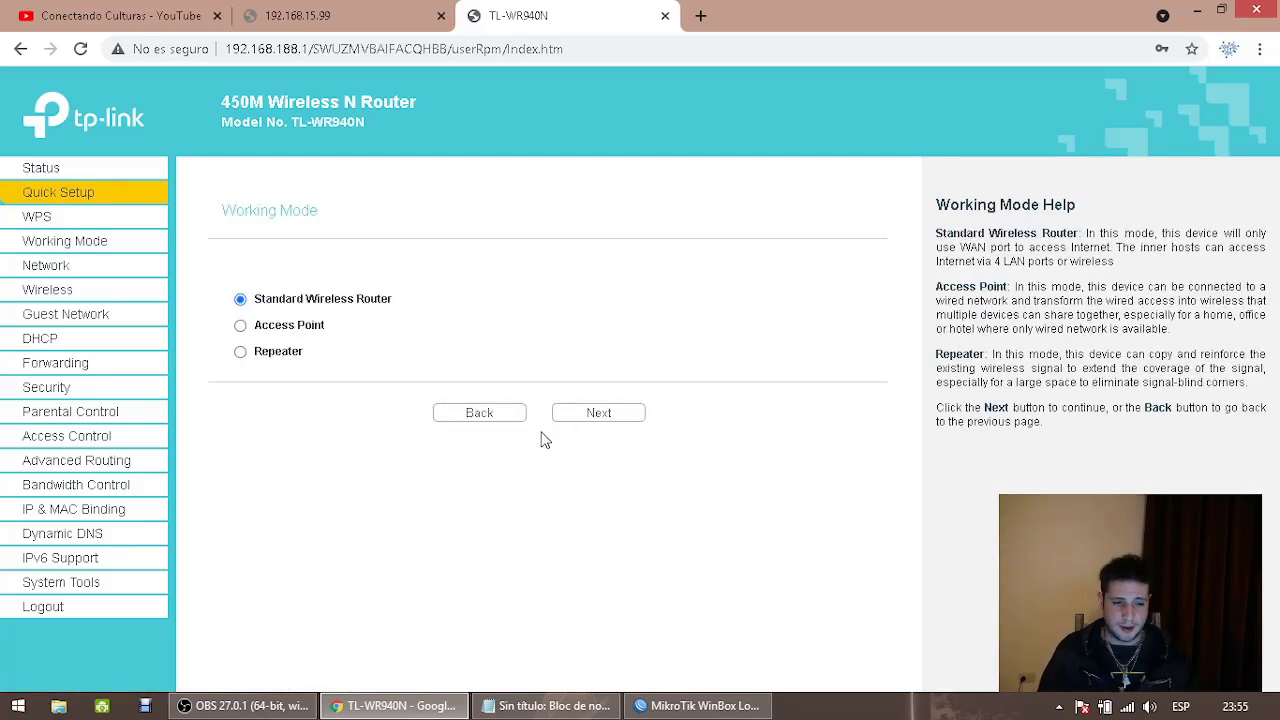
pyautogui.click(594, 420)
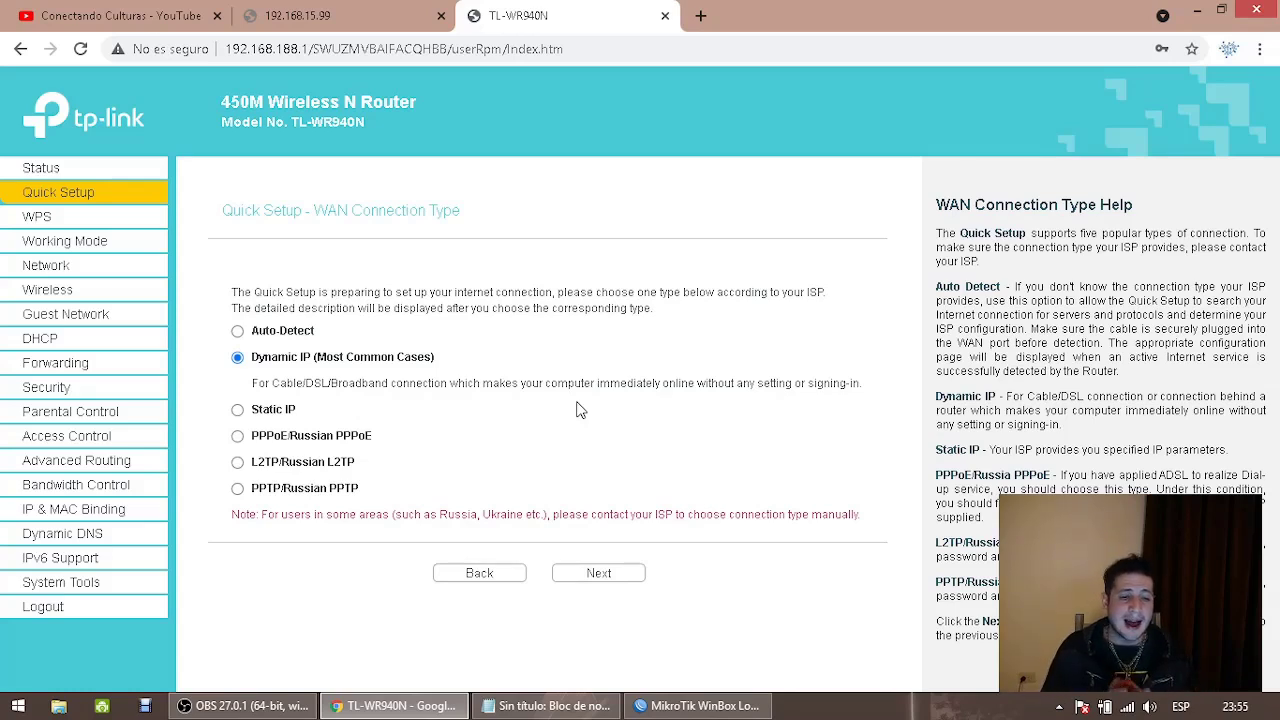
# Choose Static IP as the WAN type and set the IP address to 192.168.15.98
pyautogui.click(237, 409)
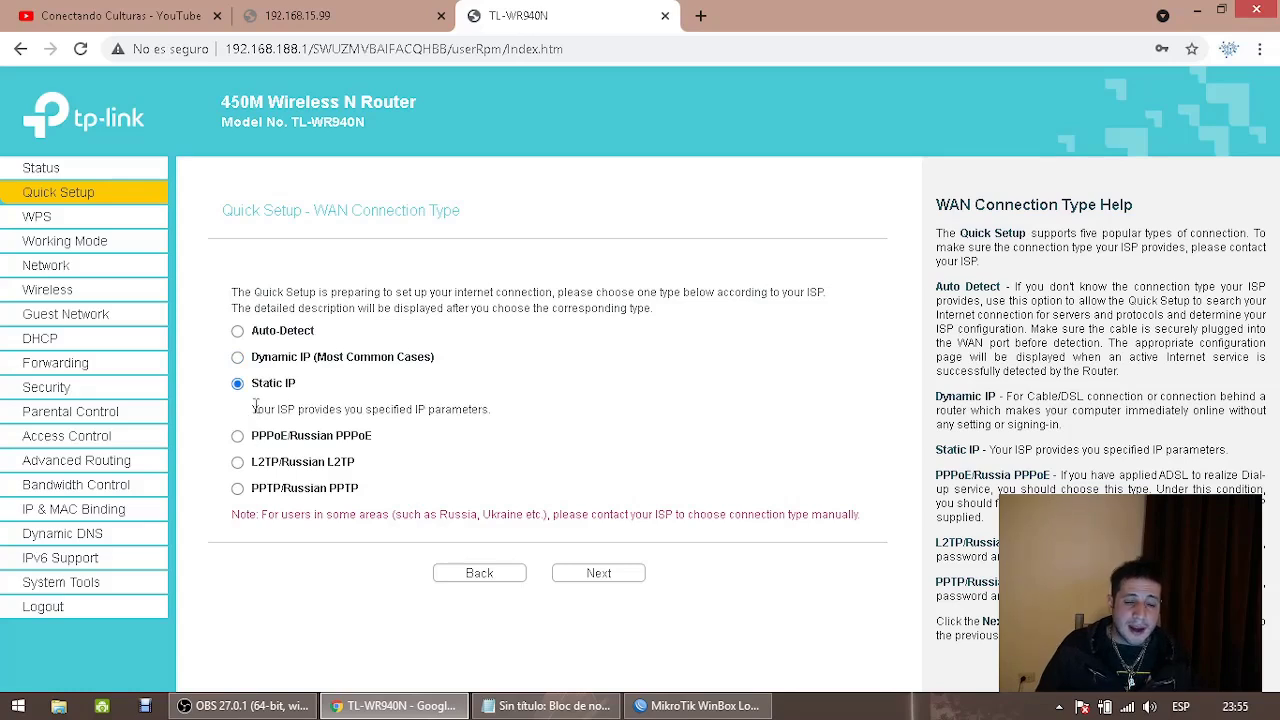
pyautogui.moveTo(255, 405); pyautogui.dragTo(447, 409)
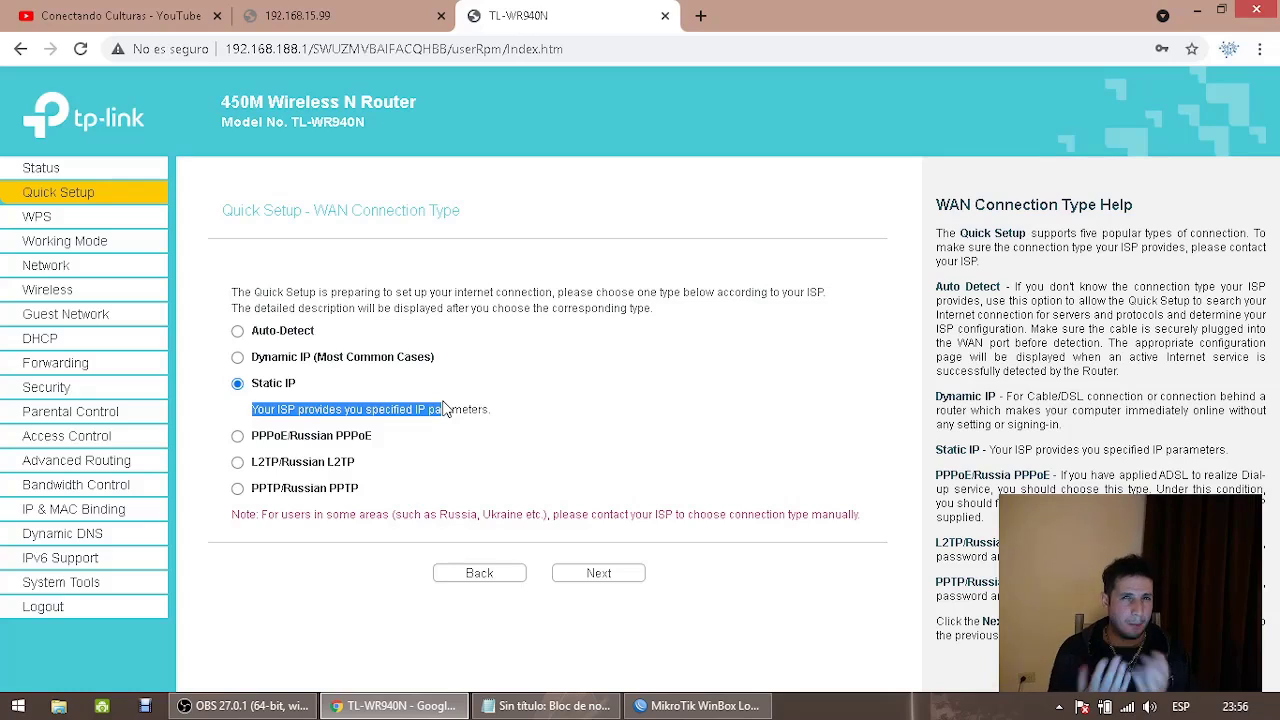
pyautogui.click(445, 410)
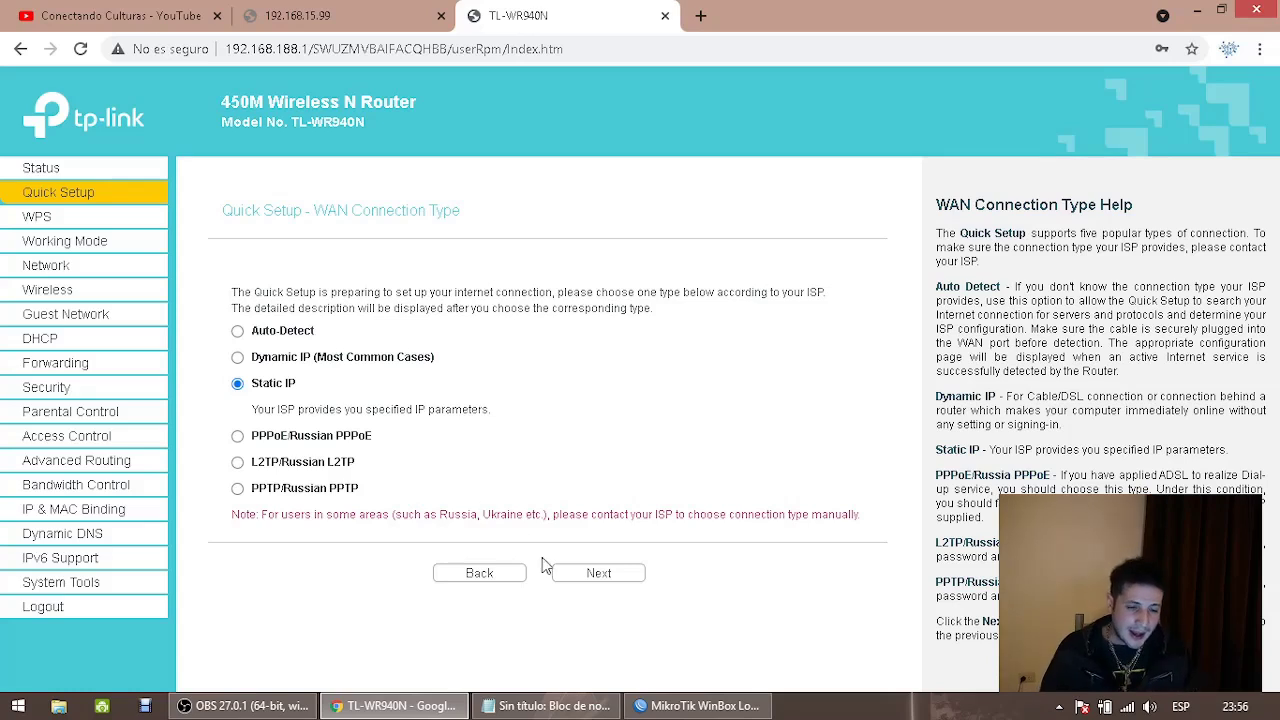
pyautogui.click(590, 573)
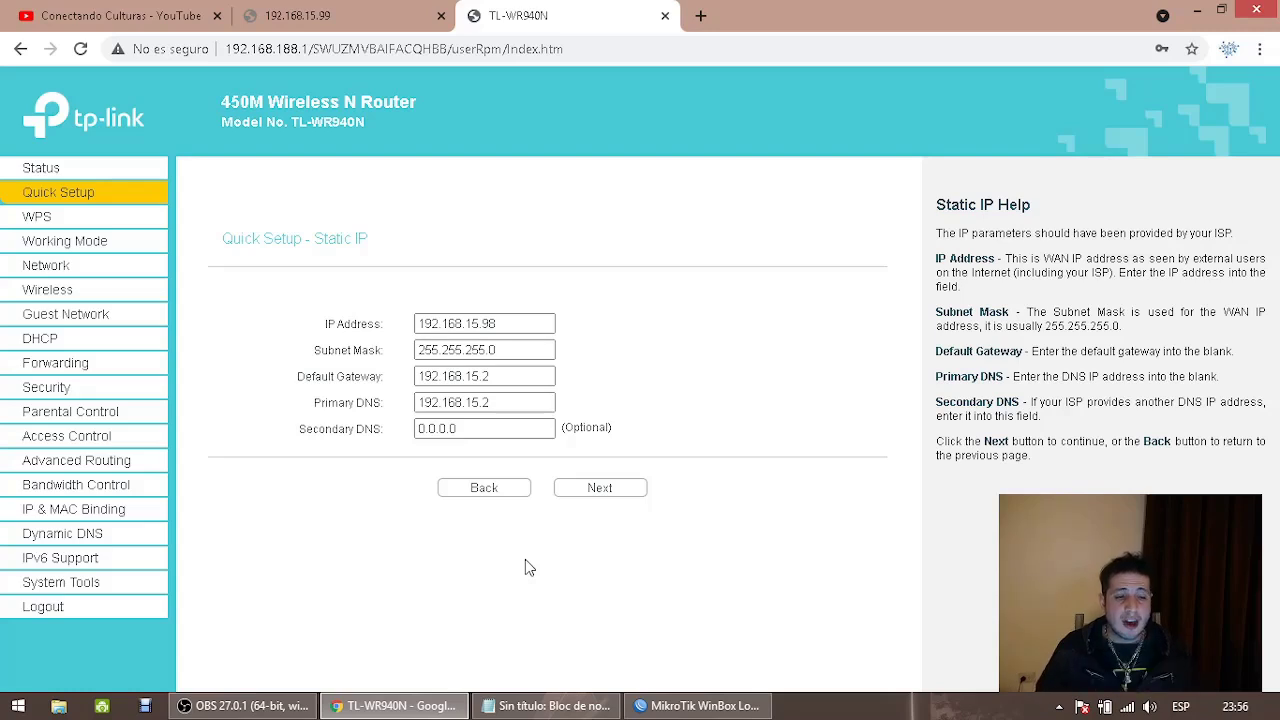
pyautogui.moveTo(466, 324); pyautogui.dragTo(542, 325)
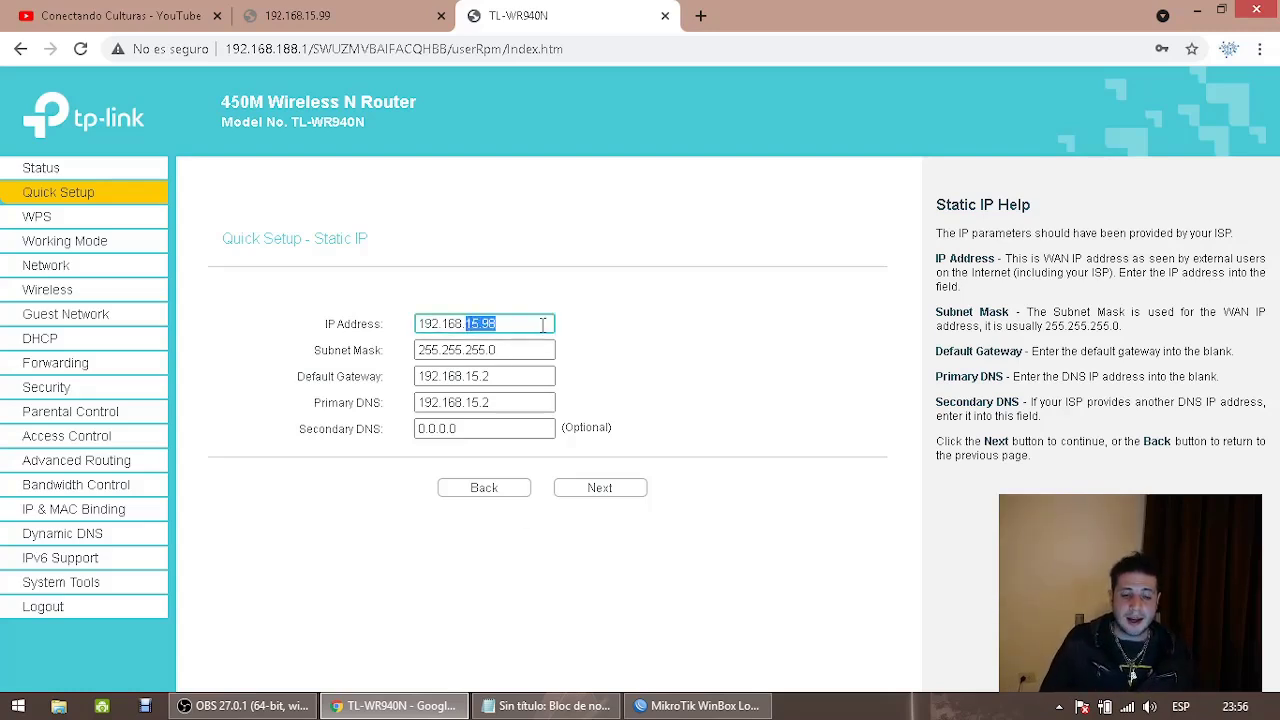
pyautogui.write('15.98')
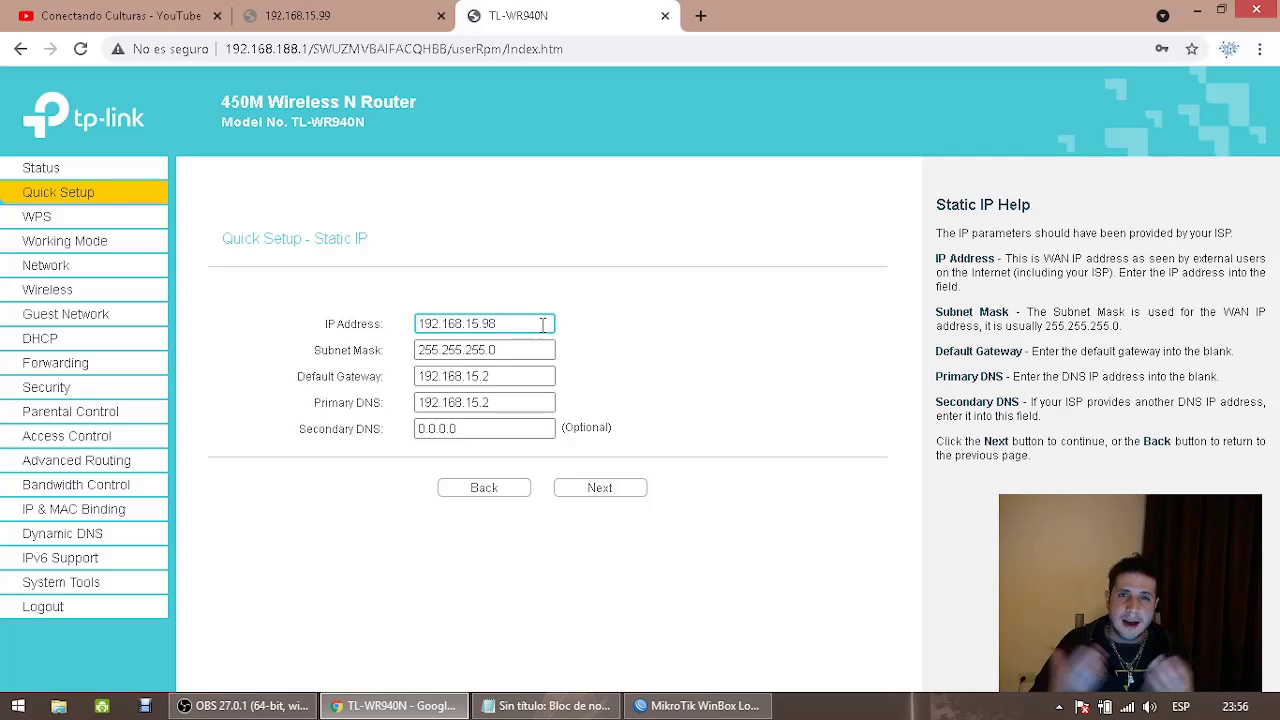
# Verify mask 255.255.255.0, gateway and DNS 192.168.15.2 against the notes, and select 192.168.15.98
pyautogui.click(548, 706)
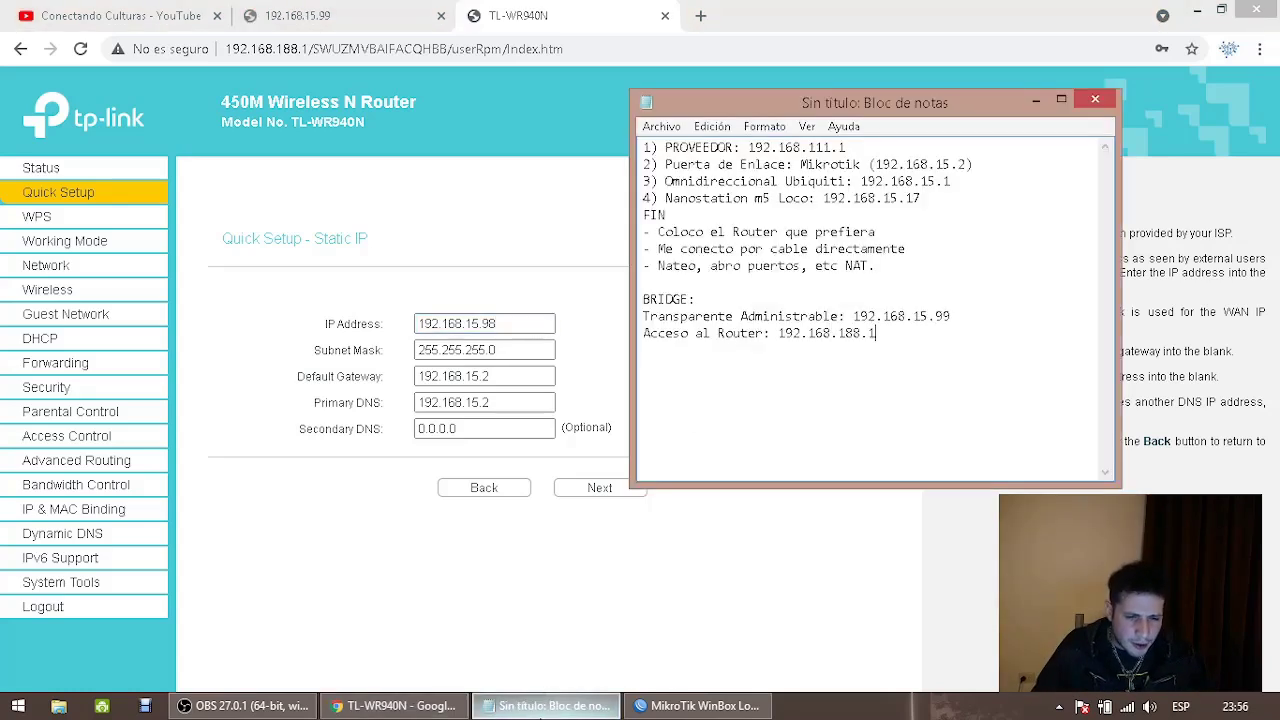
pyautogui.moveTo(895, 340); pyautogui.dragTo(924, 356)
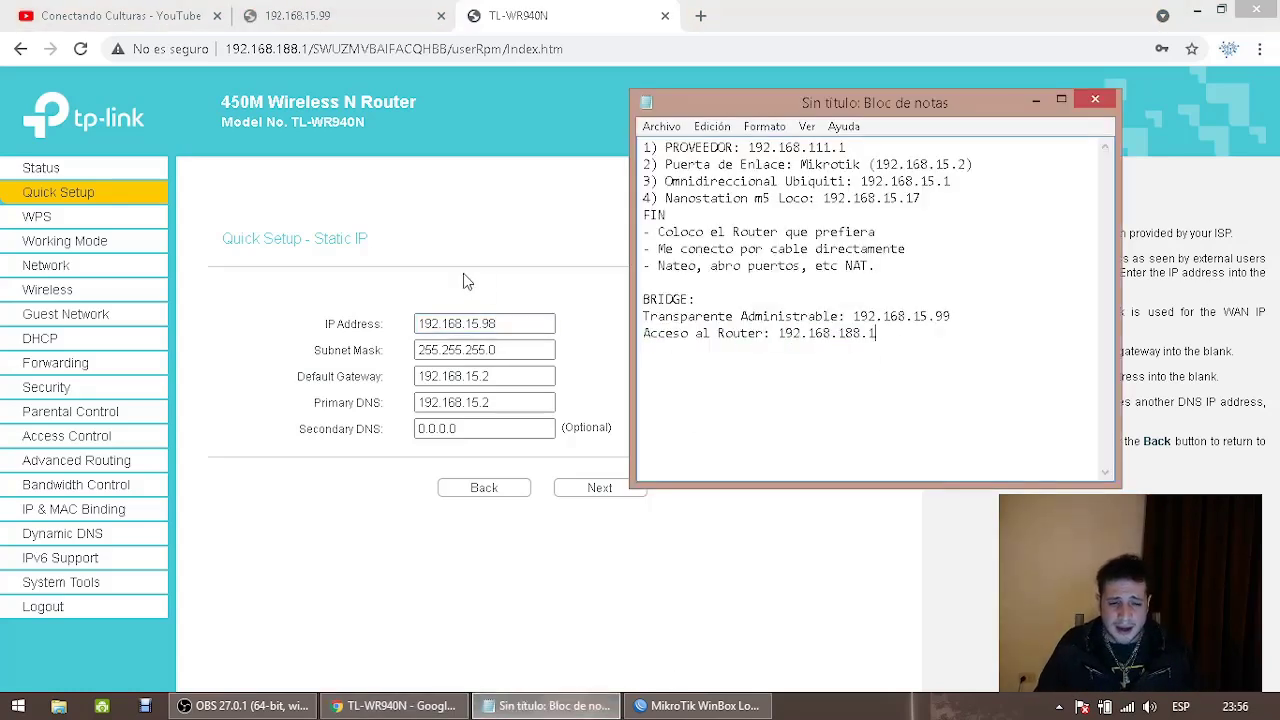
pyautogui.moveTo(500, 323); pyautogui.dragTo(422, 323)
pyautogui.moveTo(502, 350); pyautogui.dragTo(398, 351)
pyautogui.moveTo(500, 376); pyautogui.dragTo(418, 377)
pyautogui.moveTo(500, 402); pyautogui.dragTo(403, 434)
pyautogui.click(470, 428)
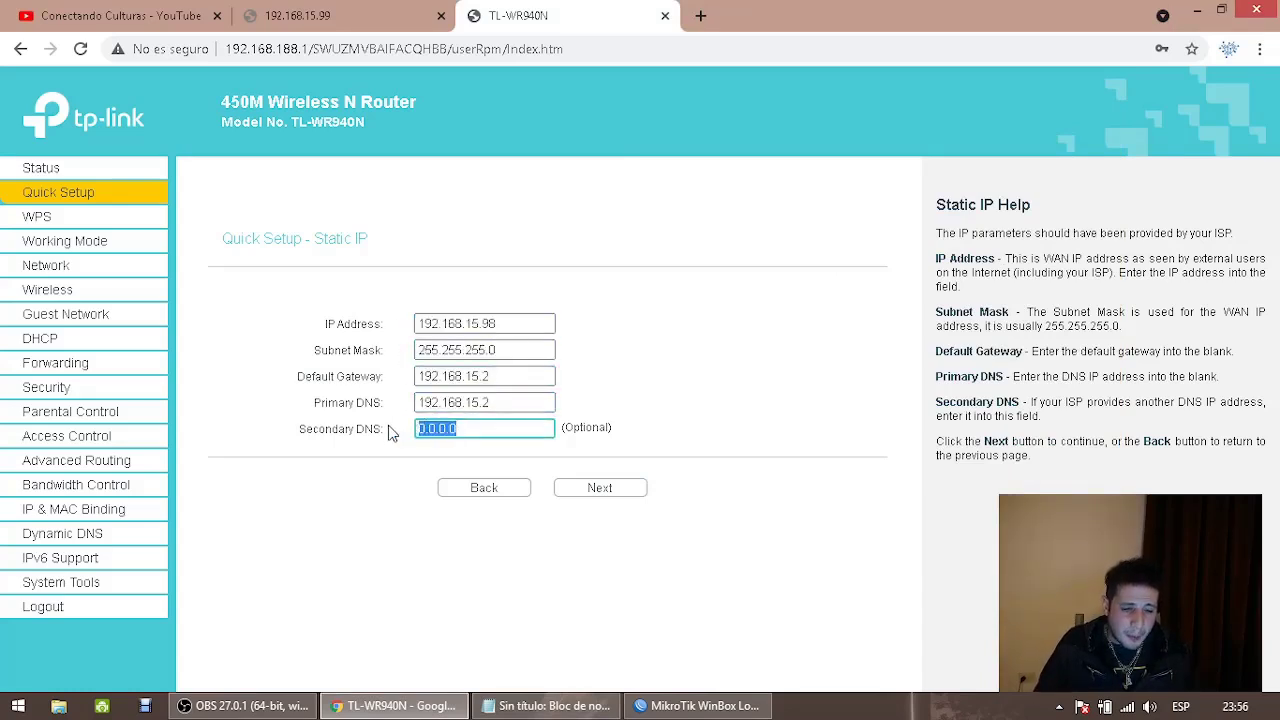
pyautogui.click(505, 325)
pyautogui.moveTo(513, 323); pyautogui.dragTo(416, 323)
pyautogui.hotkey('ctrl', 'c')
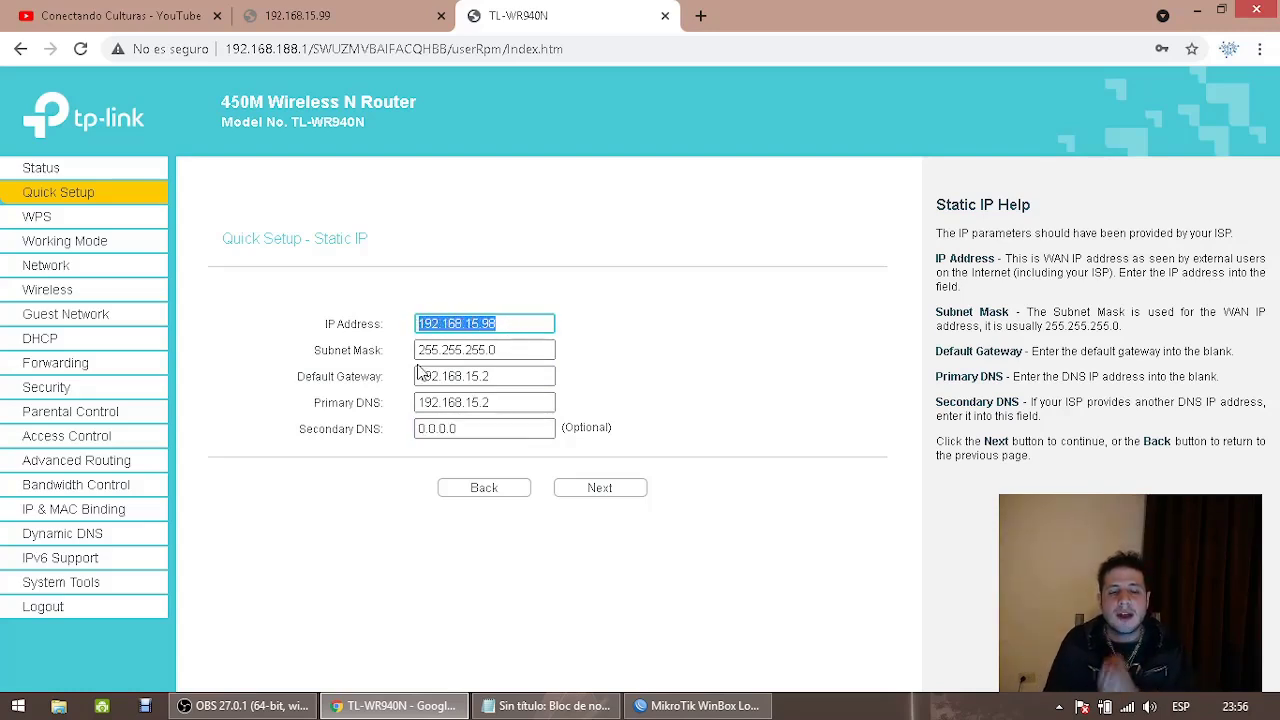
# Add the note line 'Router a Administrar erroneamente con Bridge: 192.168.15.98'
pyautogui.click(548, 706)
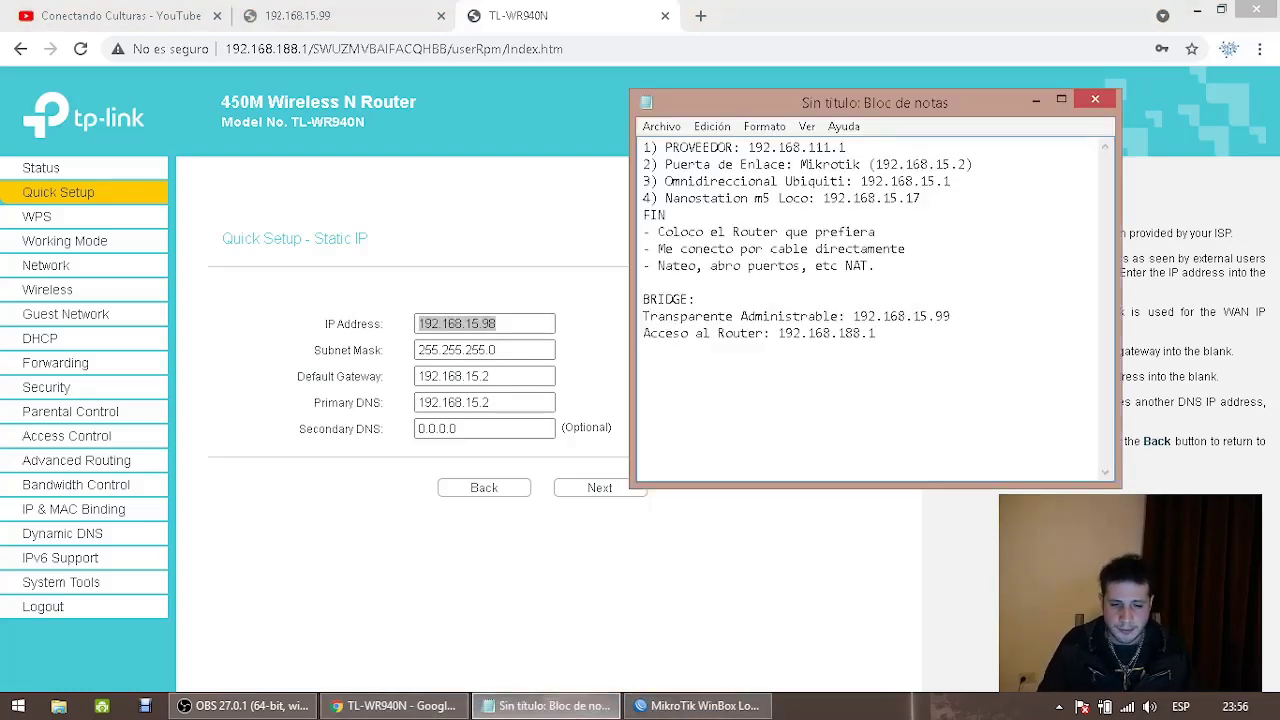
pyautogui.press('Return')
pyautogui.hotkey('ctrl', 'v')
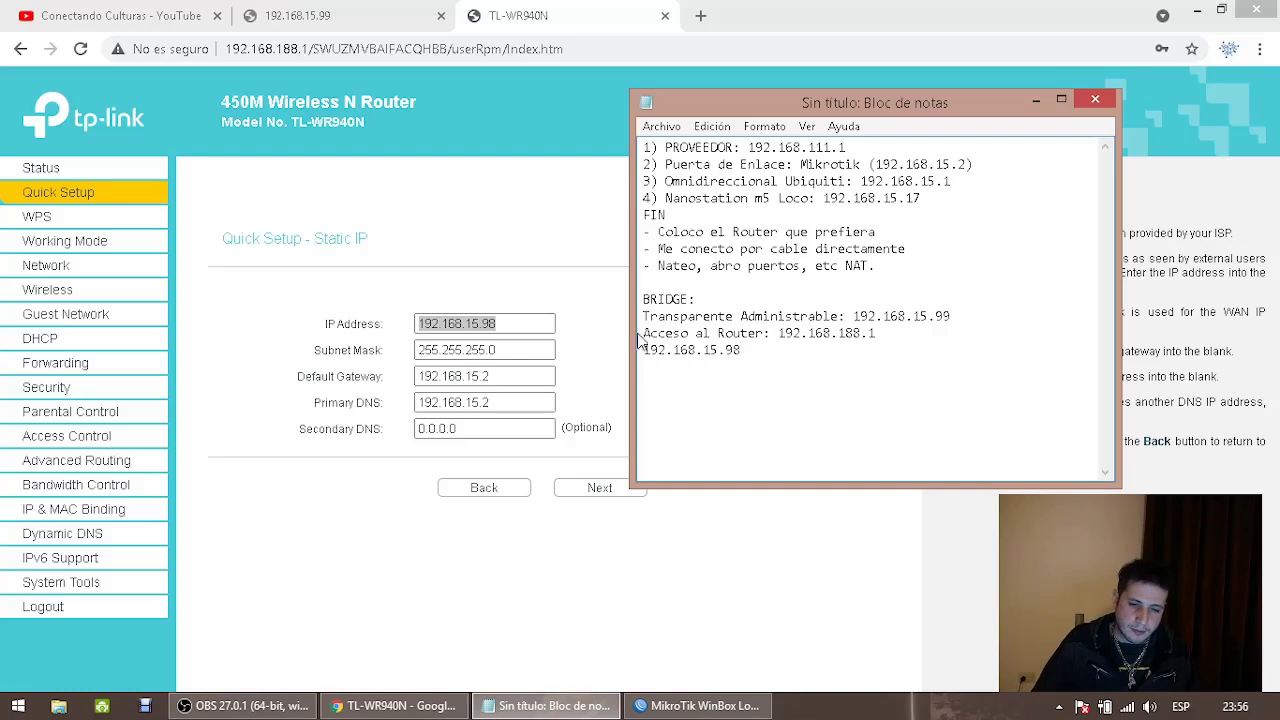
pyautogui.click(645, 352)
pyautogui.write('Router a ')
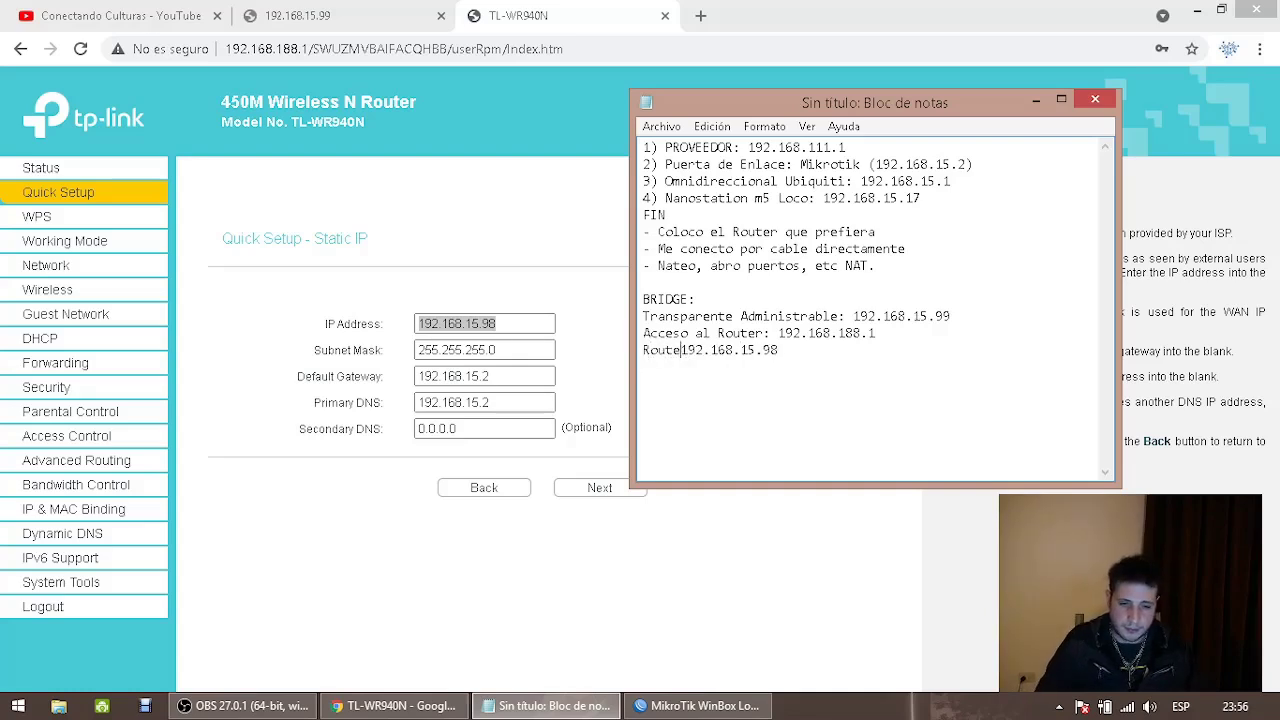
pyautogui.write('Administrar erroneam')
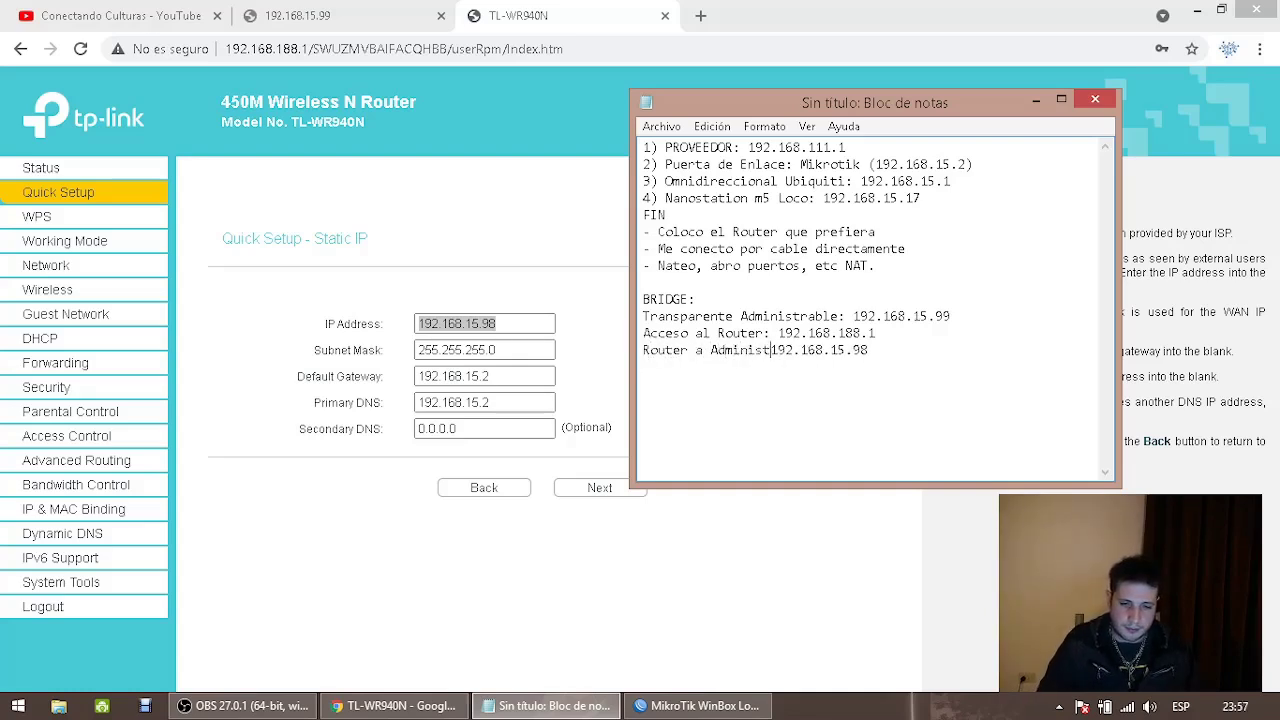
pyautogui.write('ente con Bridge:')
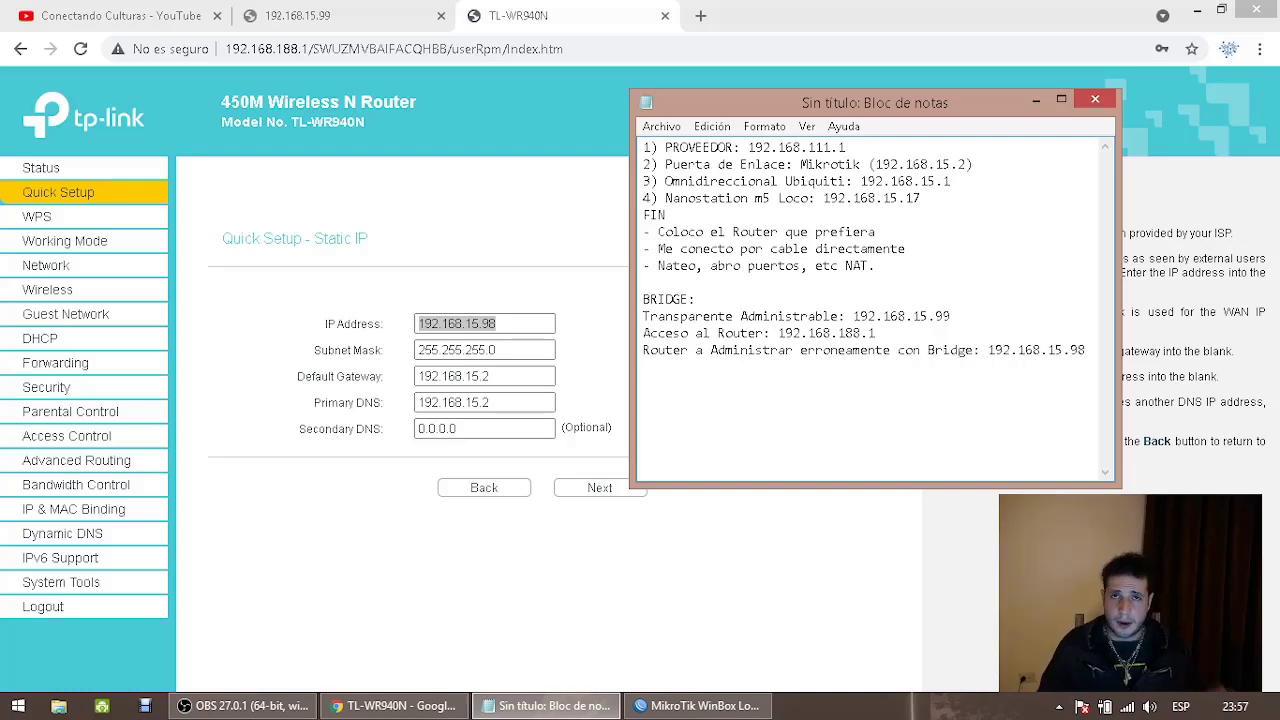
# Replace the 0.0.0.0 Secondary DNS with 8.8.8.8 and continue to the Wireless step
pyautogui.click(527, 325)
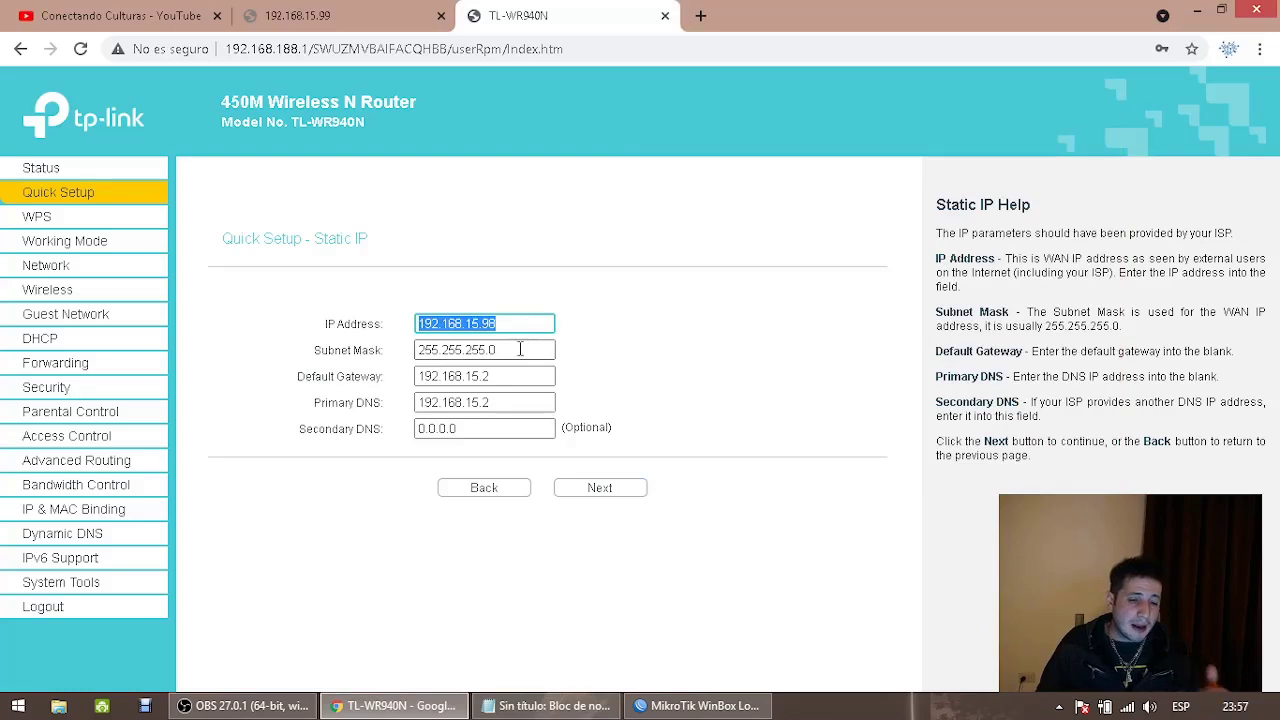
pyautogui.click(522, 350)
pyautogui.click(519, 376)
pyautogui.click(510, 402)
pyautogui.click(492, 428)
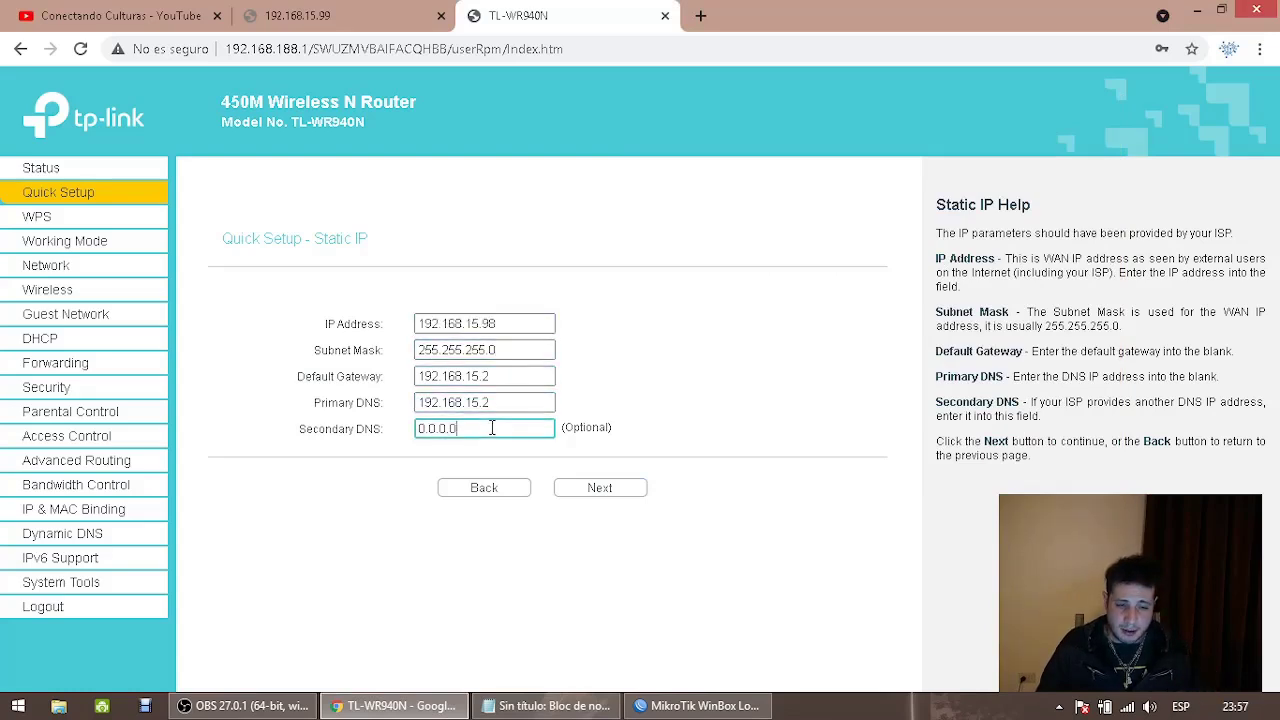
pyautogui.moveTo(525, 428); pyautogui.dragTo(237, 426)
pyautogui.write('8.8.8.8')
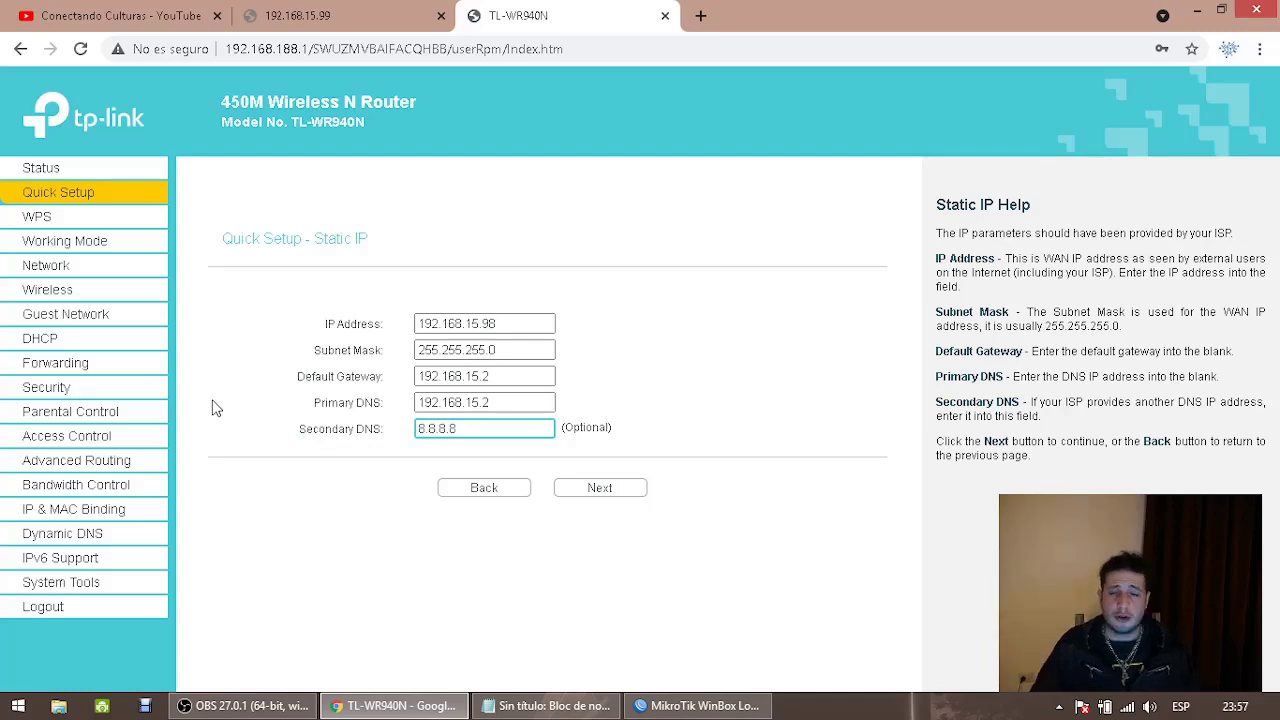
pyautogui.click(605, 490)
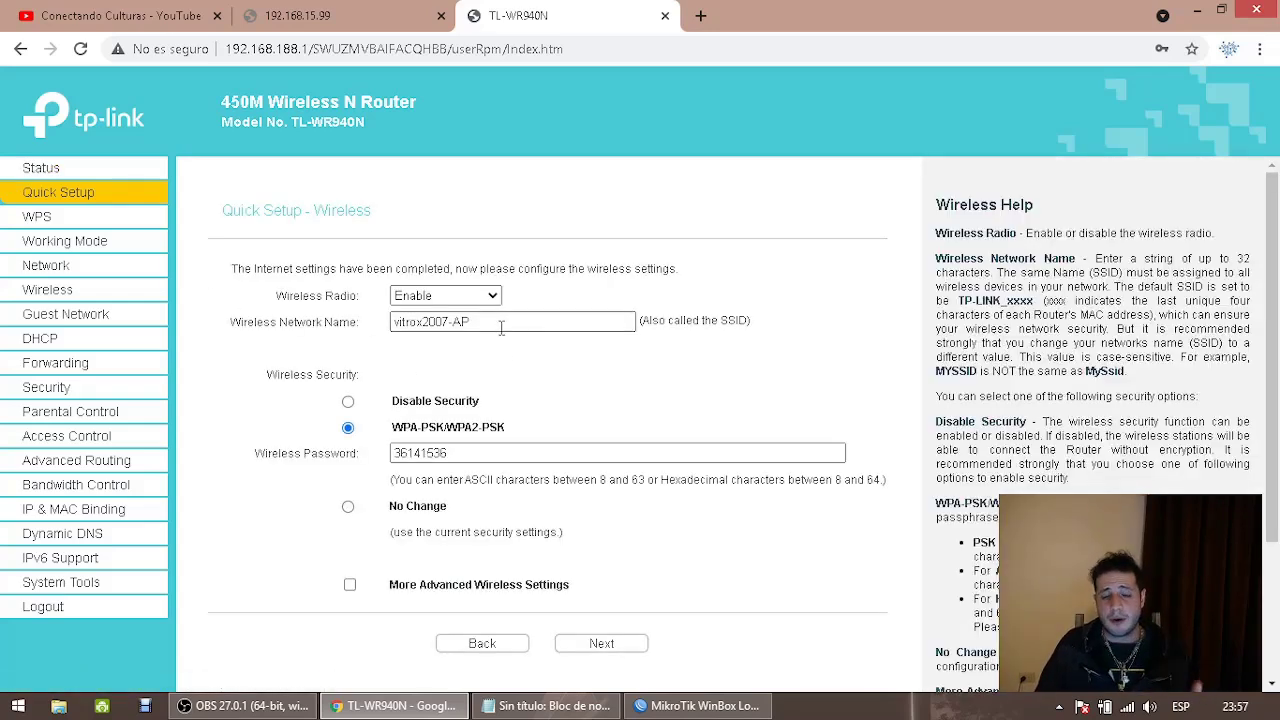
# Review the wireless network name and password, then bring up the Network WAN page
pyautogui.moveTo(501, 328); pyautogui.dragTo(405, 341)
pyautogui.moveTo(515, 449); pyautogui.dragTo(385, 453)
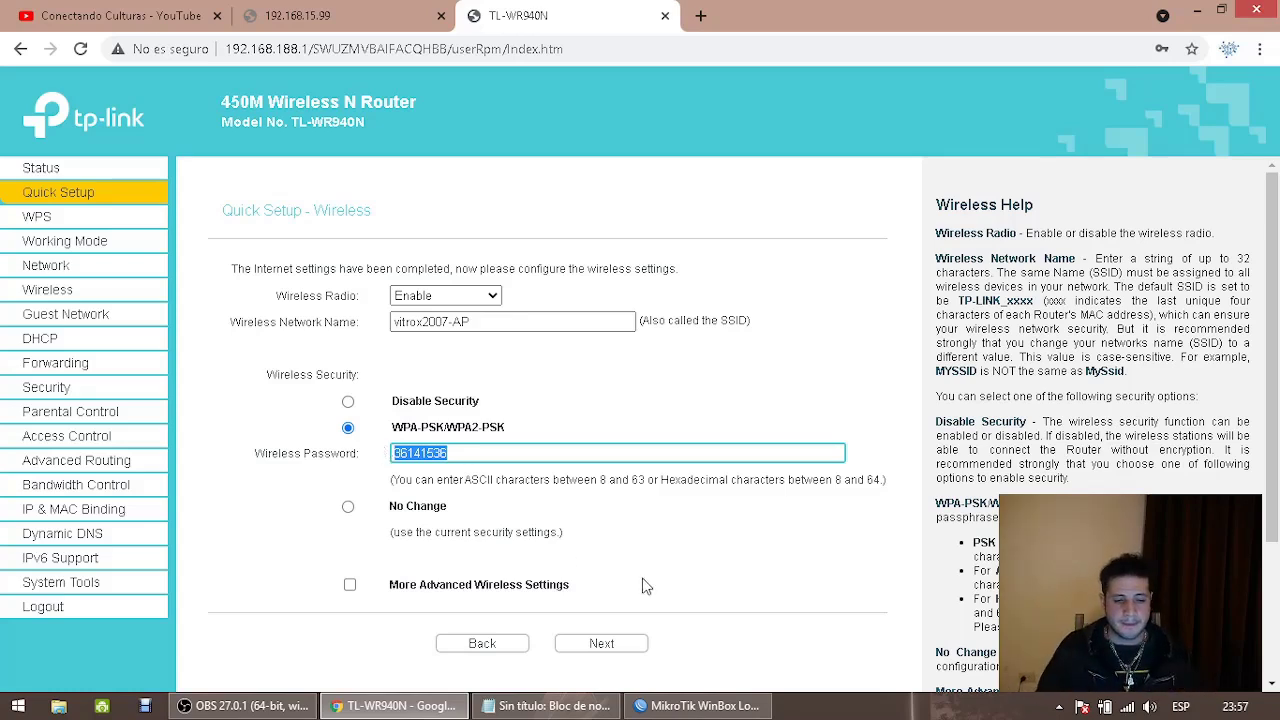
pyautogui.click(644, 628)
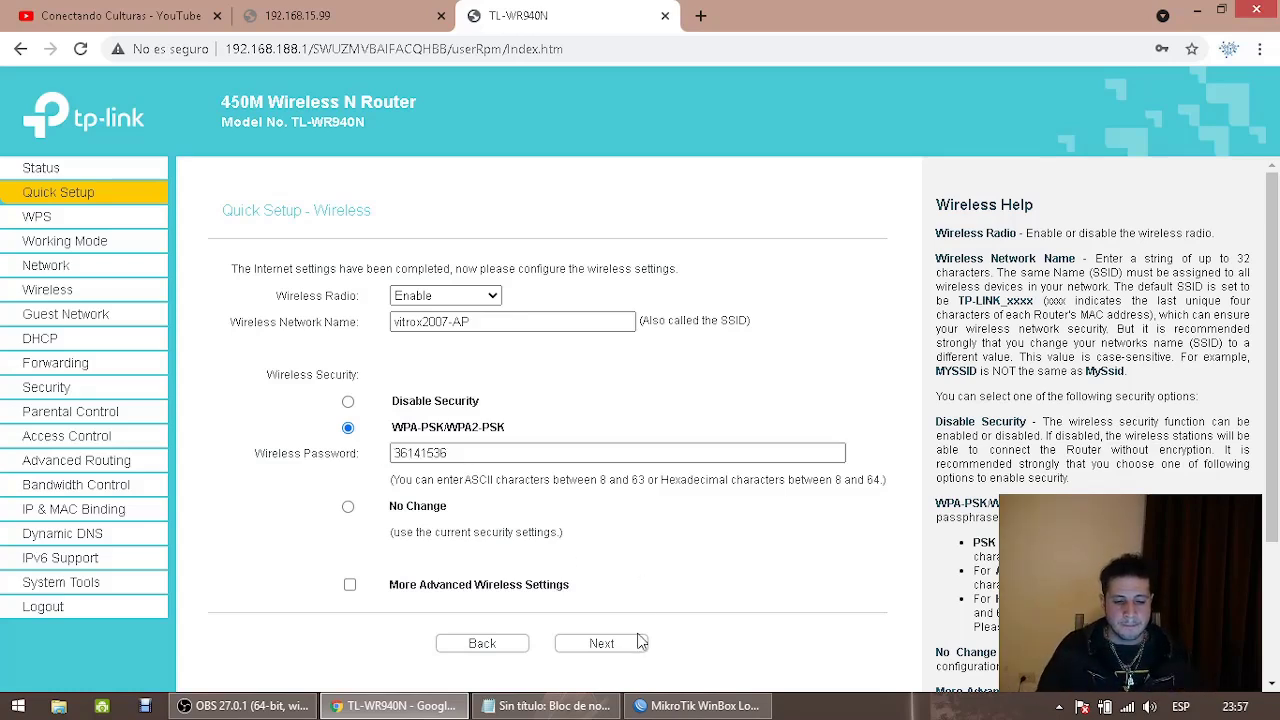
pyautogui.click(64, 265)
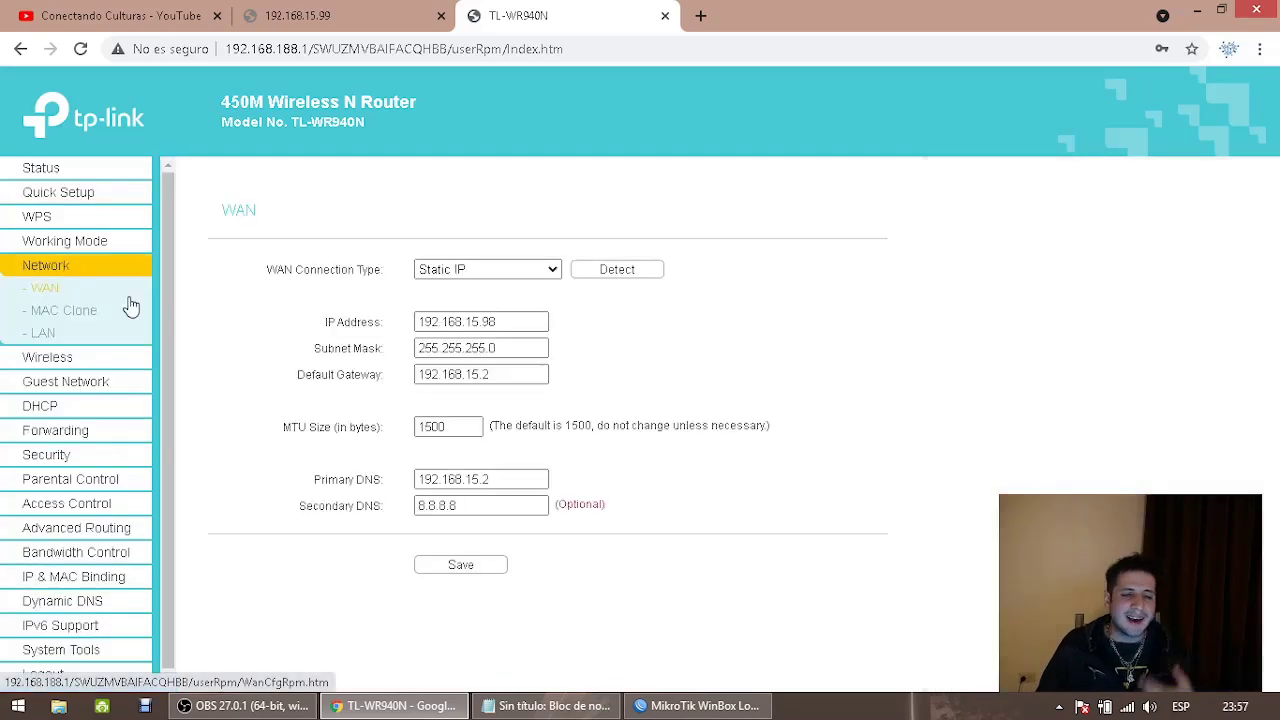
# Save the static WAN settings and review the Status page listing WAN 192.168.15.98 as Static IP
pyautogui.click(474, 568)
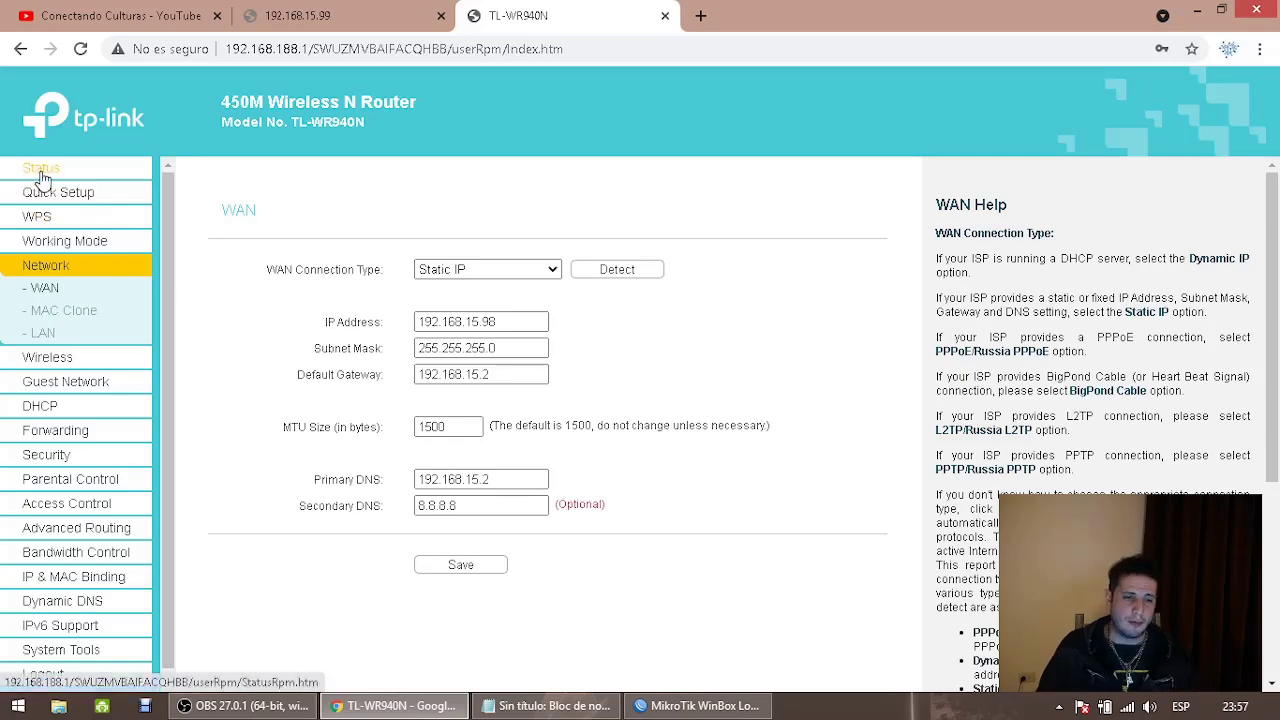
pyautogui.click(38, 169)
pyautogui.scroll(-3, 629, 465)
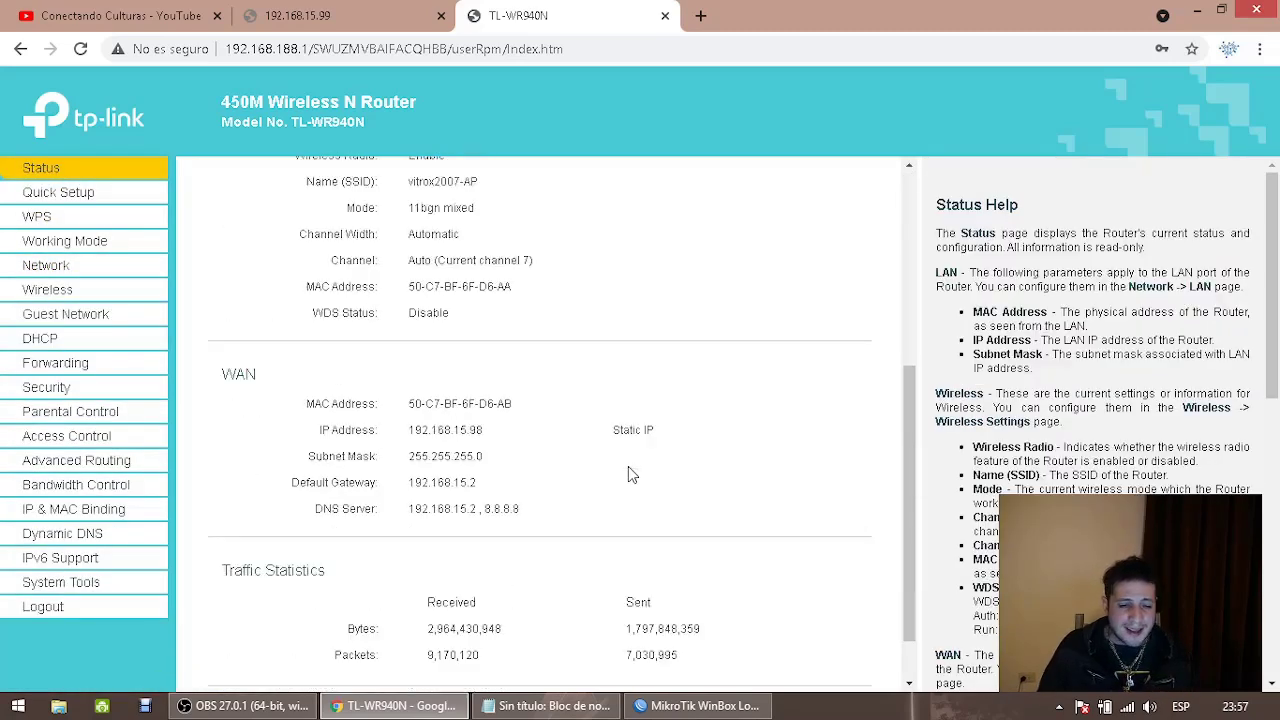
pyautogui.scroll(4, 631, 475)
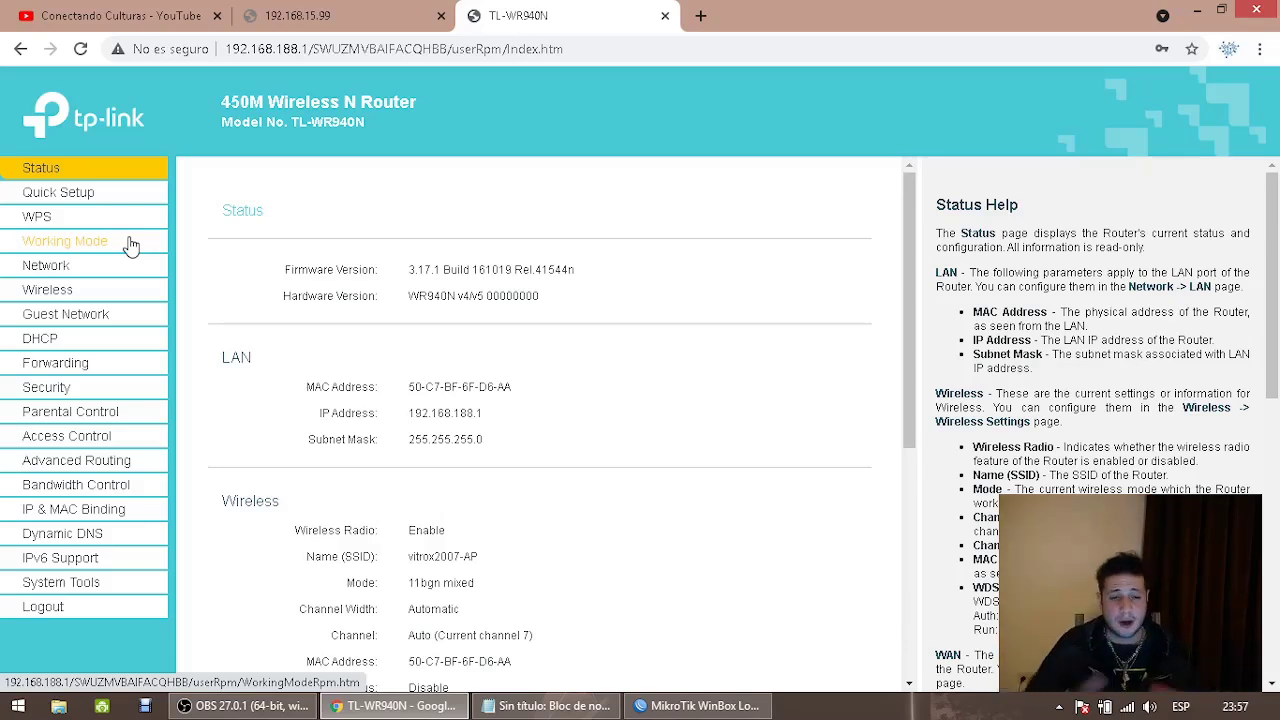
pyautogui.scroll(-2, 456, 354)
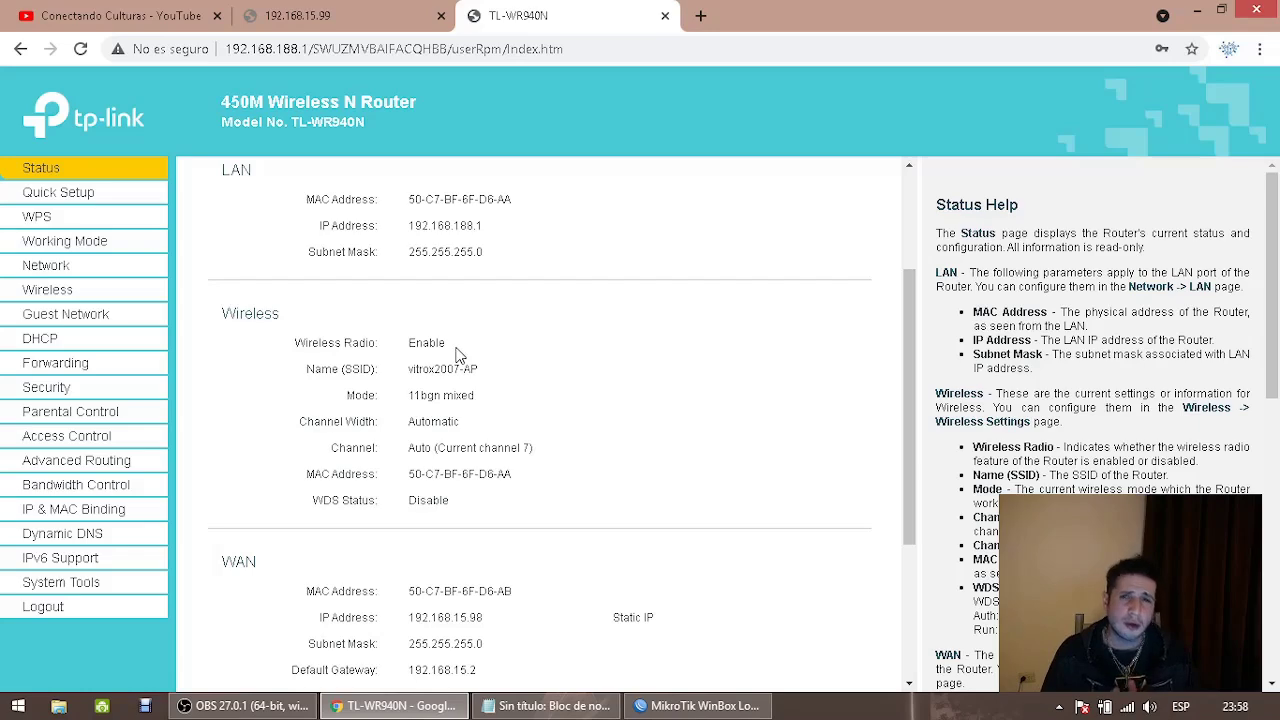
pyautogui.scroll(2, 458, 355)
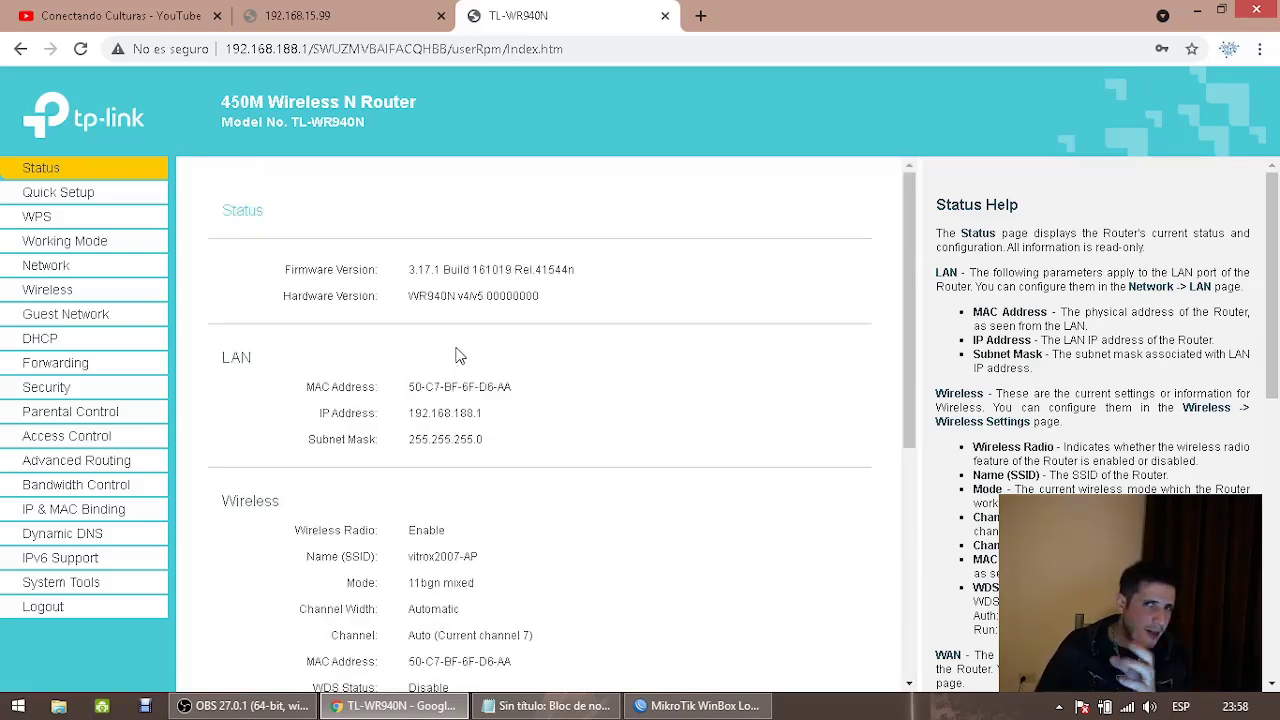
pyautogui.click(115, 18)
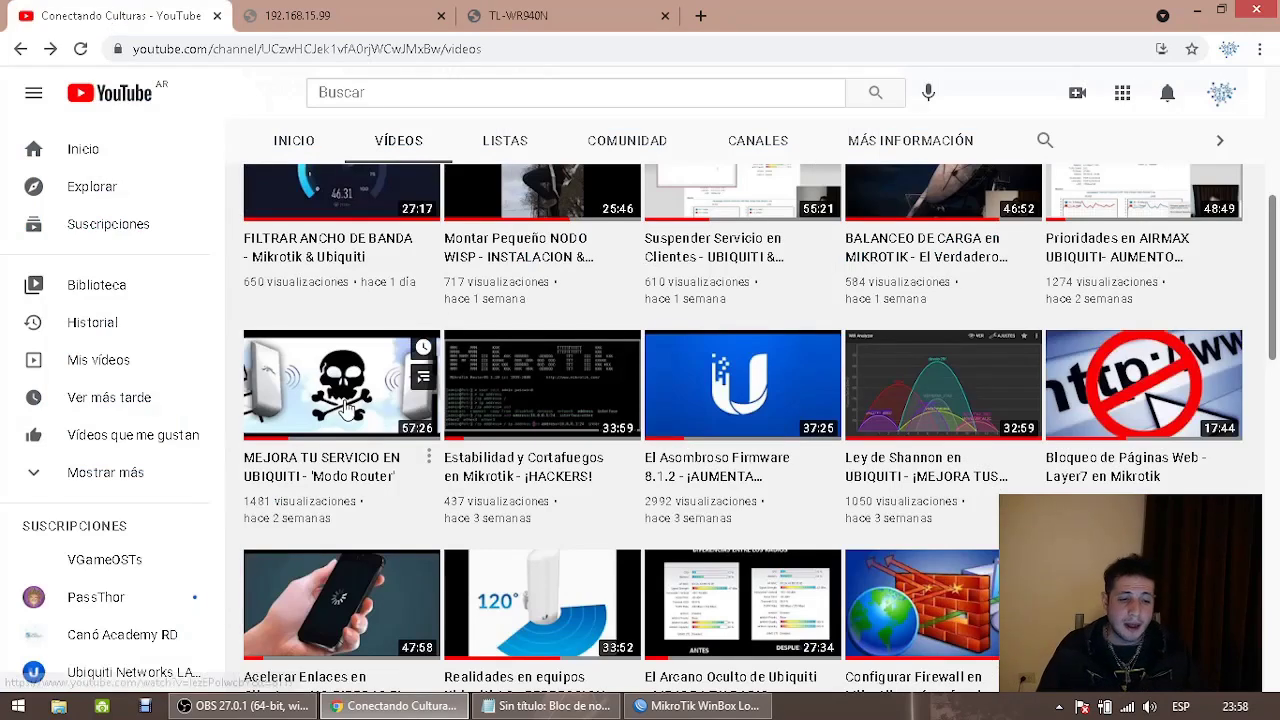
# Look over the YouTube videos, then return to the router Status page's WAN DNS 192.168.15.2 and 8.8.8.8
pyautogui.moveTo(345, 412)
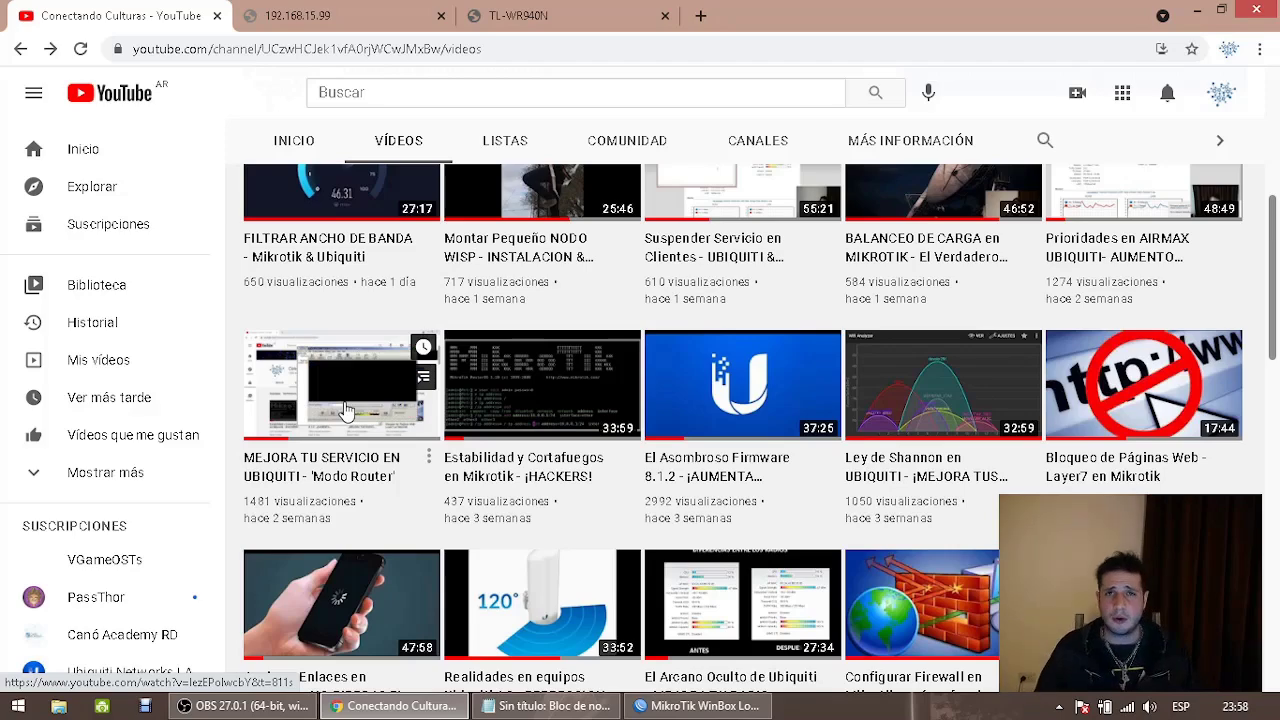
pyautogui.click(568, 12)
pyautogui.scroll(-3, 559, 461)
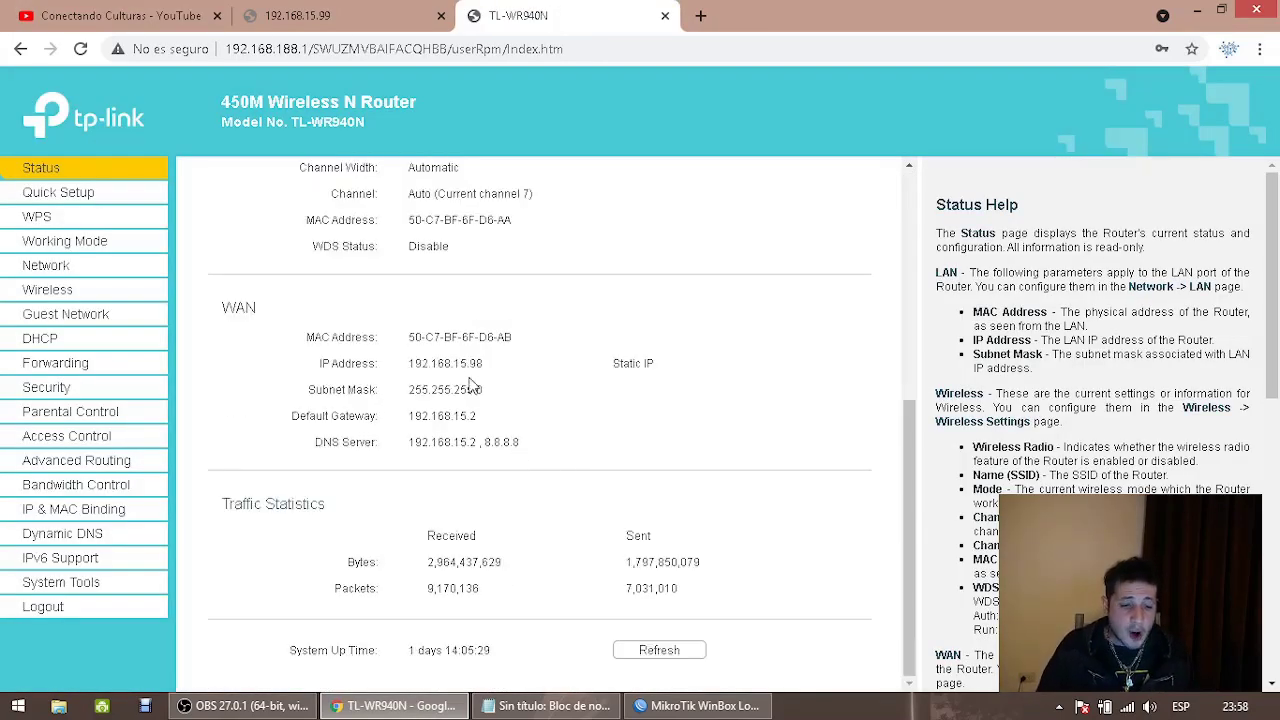
# Check WAN IP 192.168.15.98 and gateway 192.168.15.2 against the notes, then open the 192.168.15.99 tab
pyautogui.moveTo(409, 363); pyautogui.dragTo(495, 364)
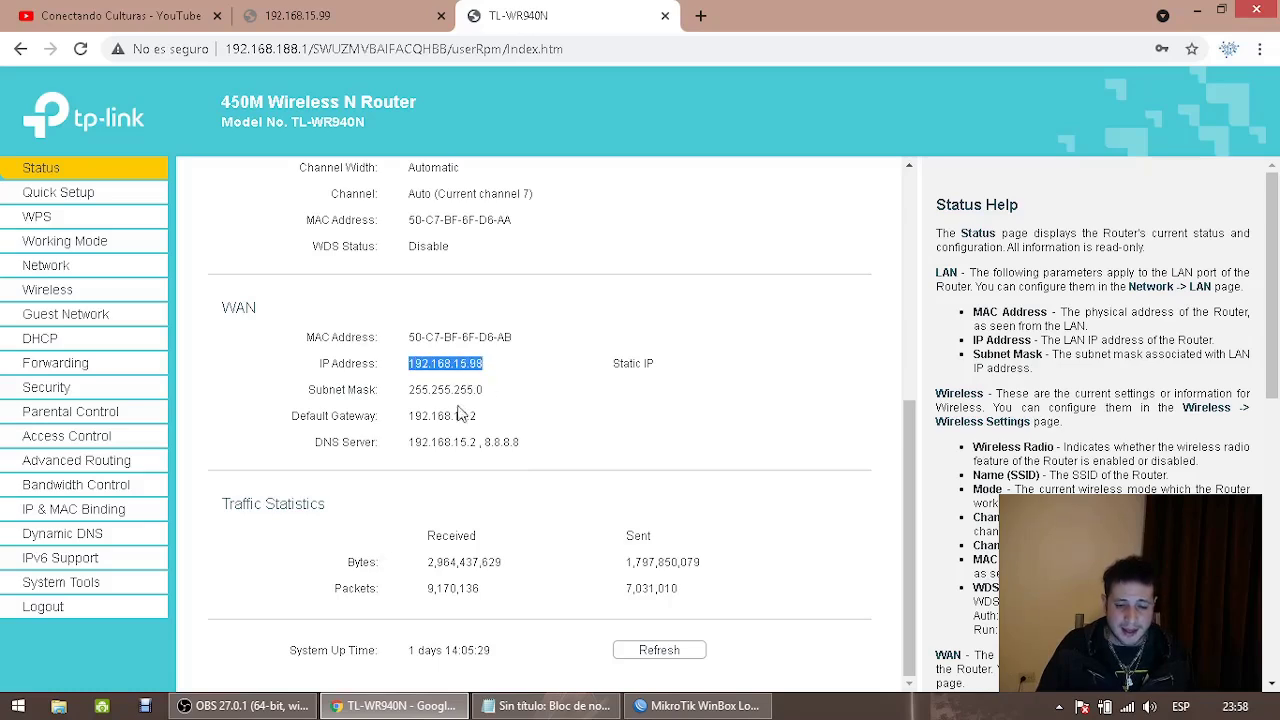
pyautogui.moveTo(409, 416); pyautogui.dragTo(492, 424)
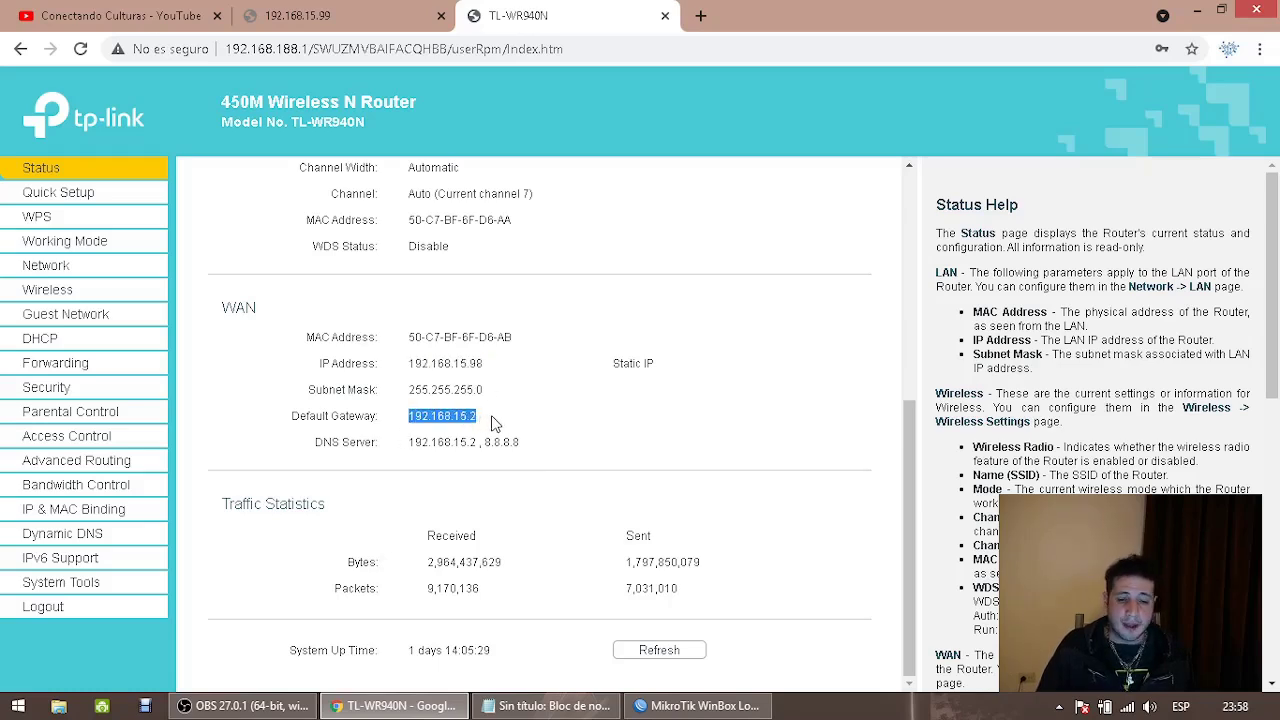
pyautogui.click(443, 438)
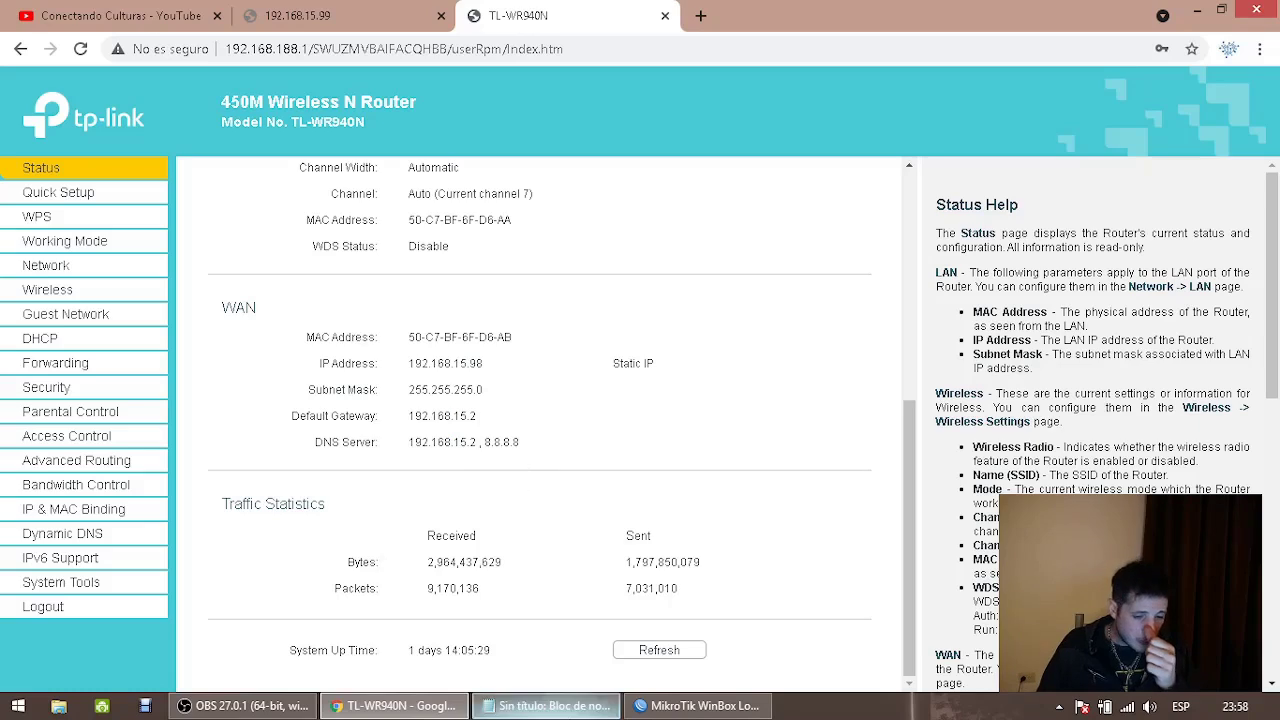
pyautogui.click(546, 706)
pyautogui.moveTo(1085, 350); pyautogui.dragTo(988, 350)
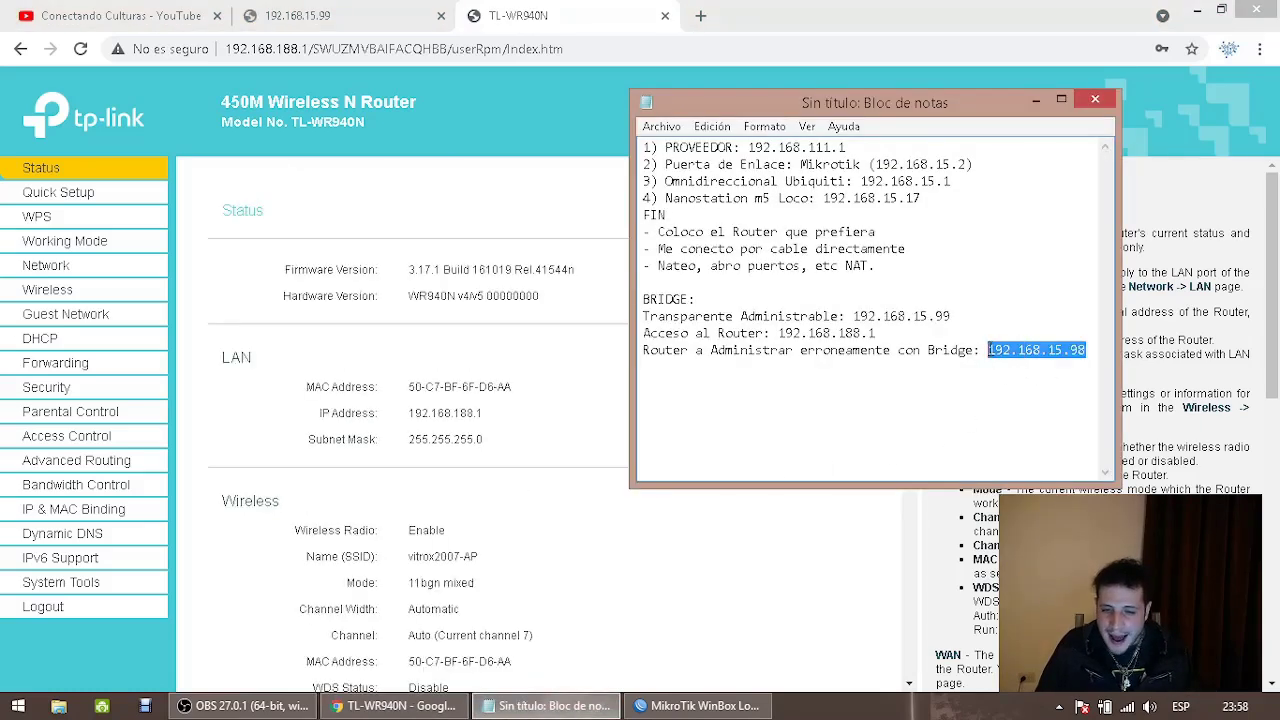
pyautogui.click(376, 393)
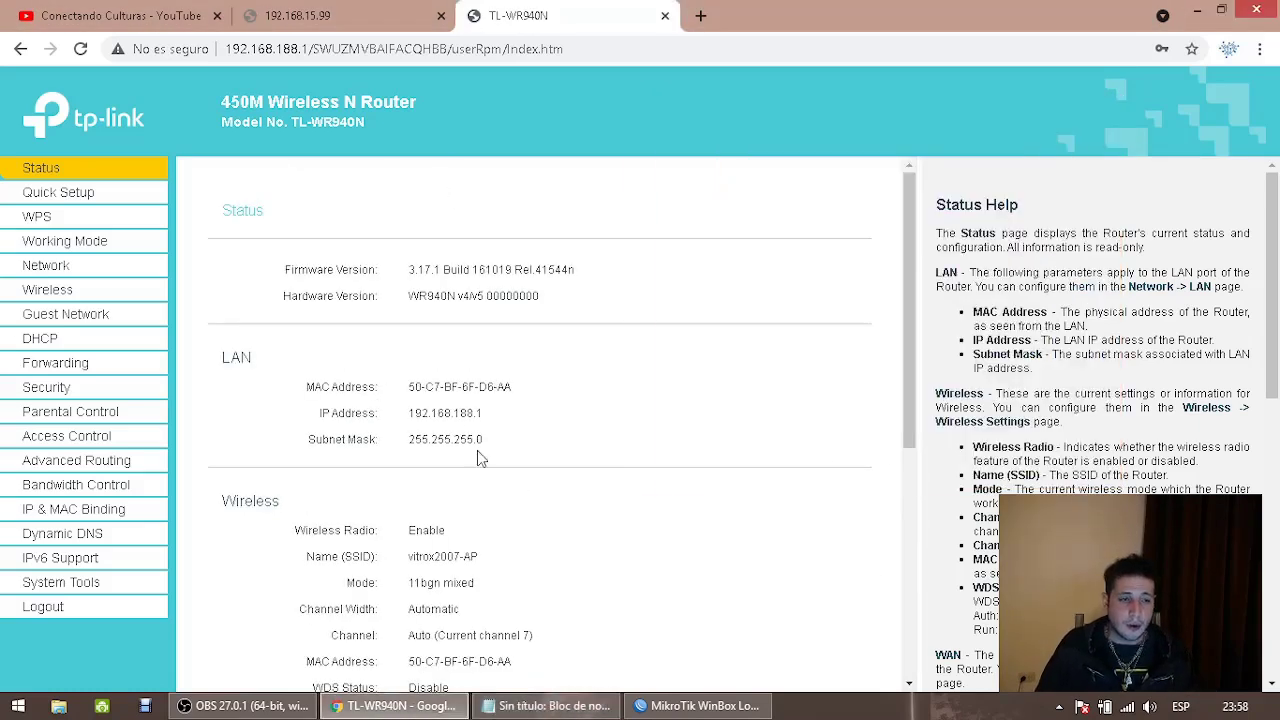
pyautogui.click(330, 16)
pyautogui.click(332, 48)
pyautogui.write('www.google.')
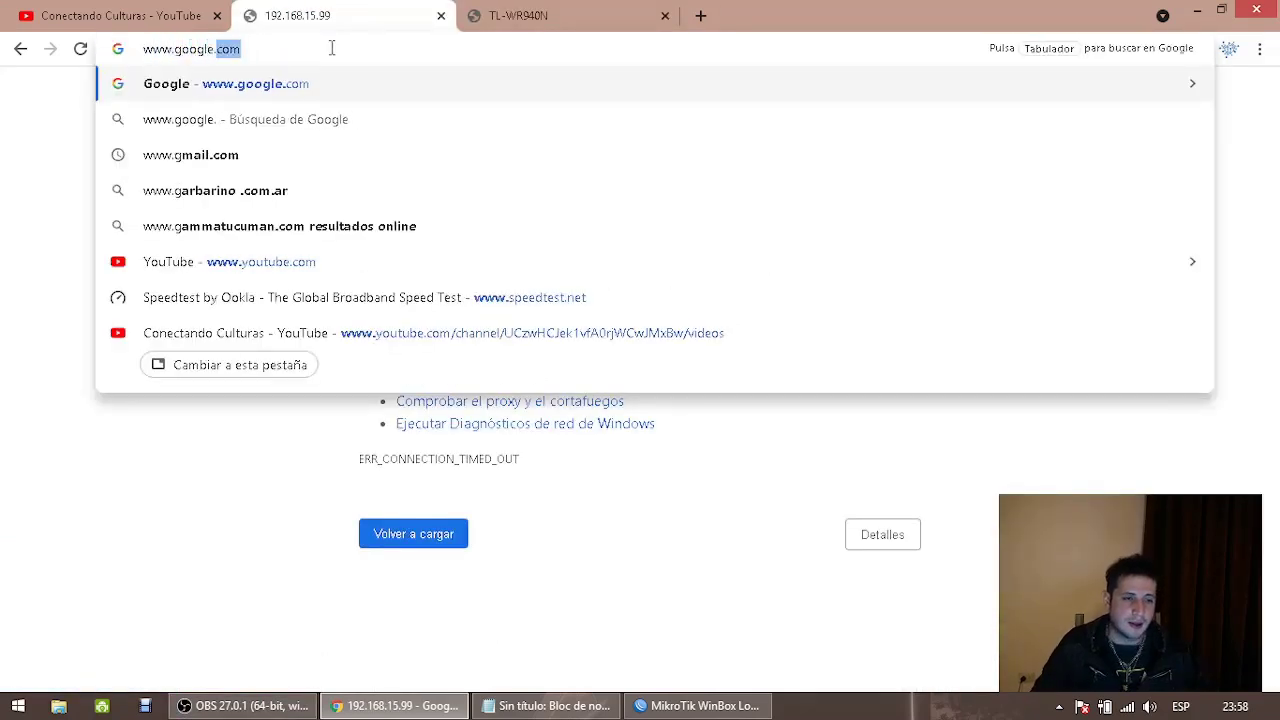
pyautogui.write('com')
pyautogui.press('Return')
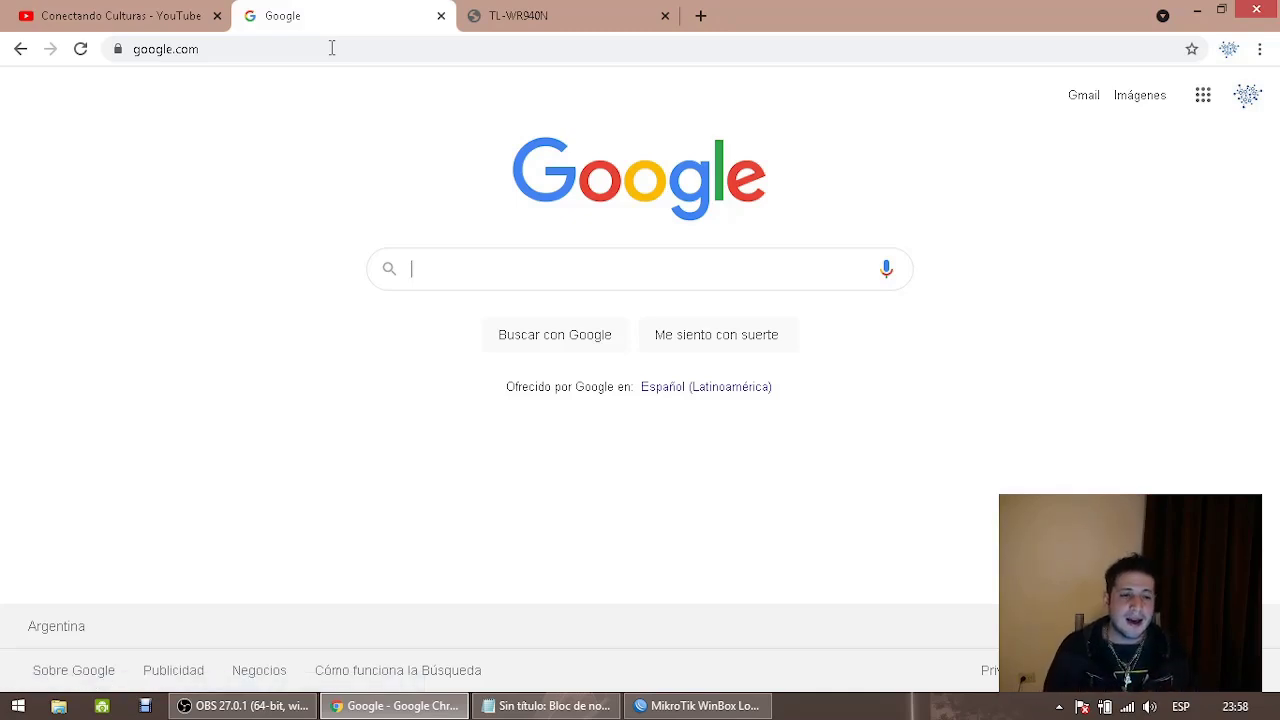
pyautogui.click(552, 22)
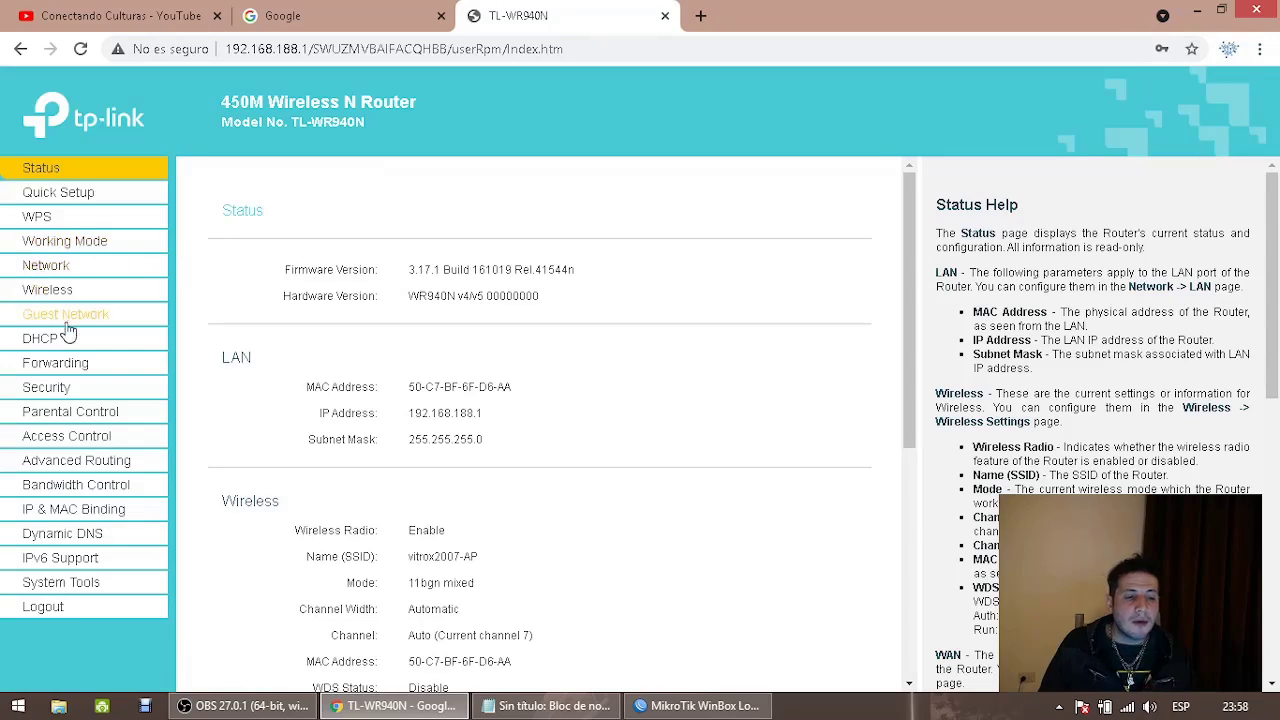
# Show the Network > LAN page with address 192.168.188.1, then bring Notepad forward
pyautogui.click(64, 270)
pyautogui.click(60, 332)
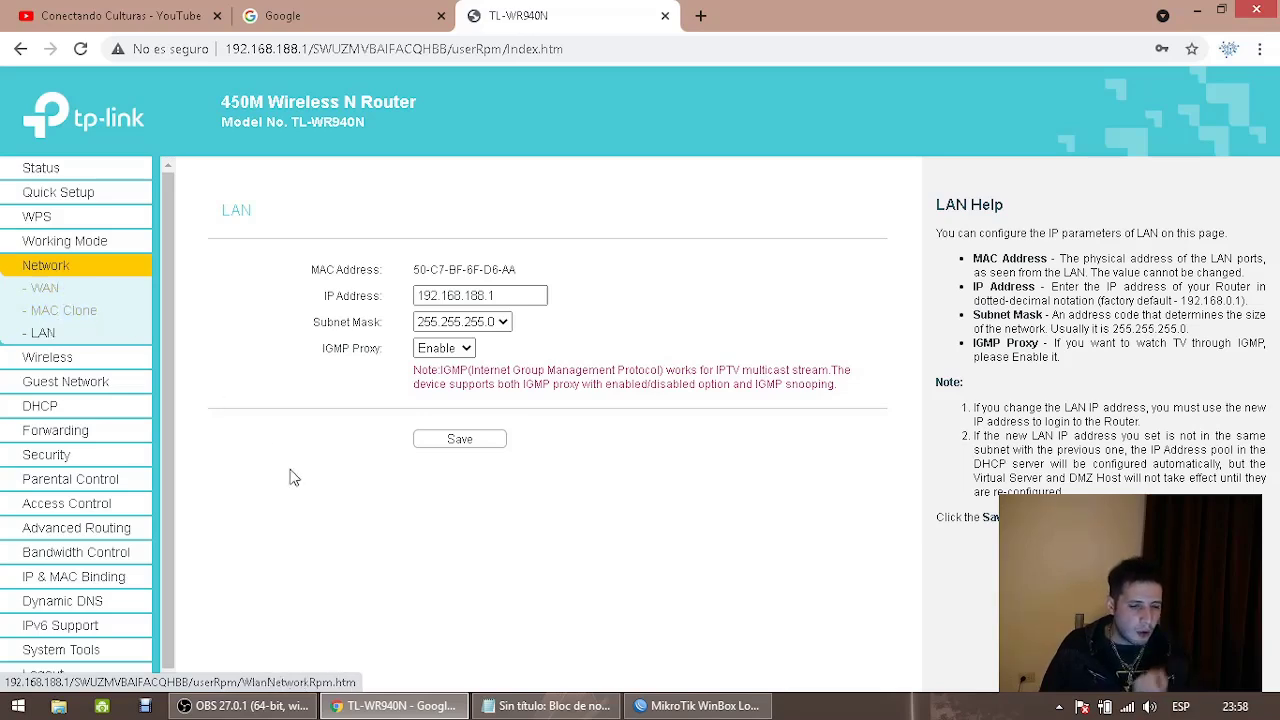
pyautogui.click(522, 705)
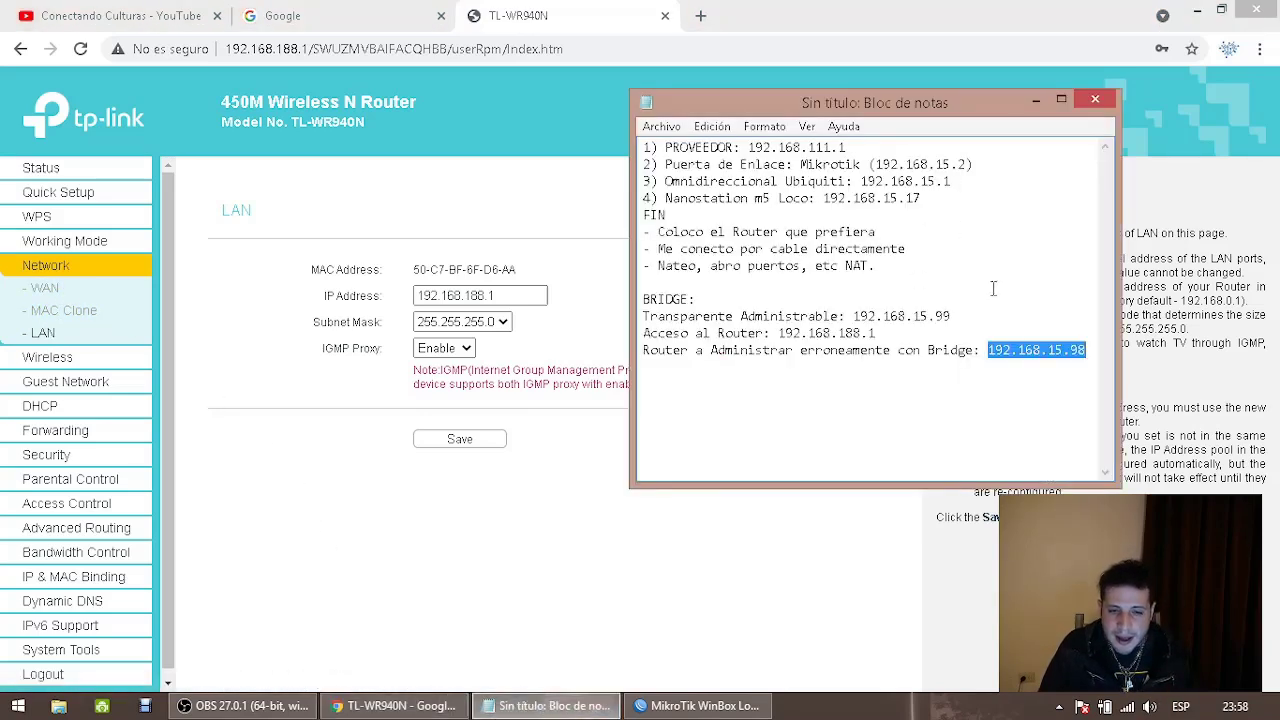
# Copy '15.X' and paste it as several placeholder lines at the end of the notes
pyautogui.click(1090, 349)
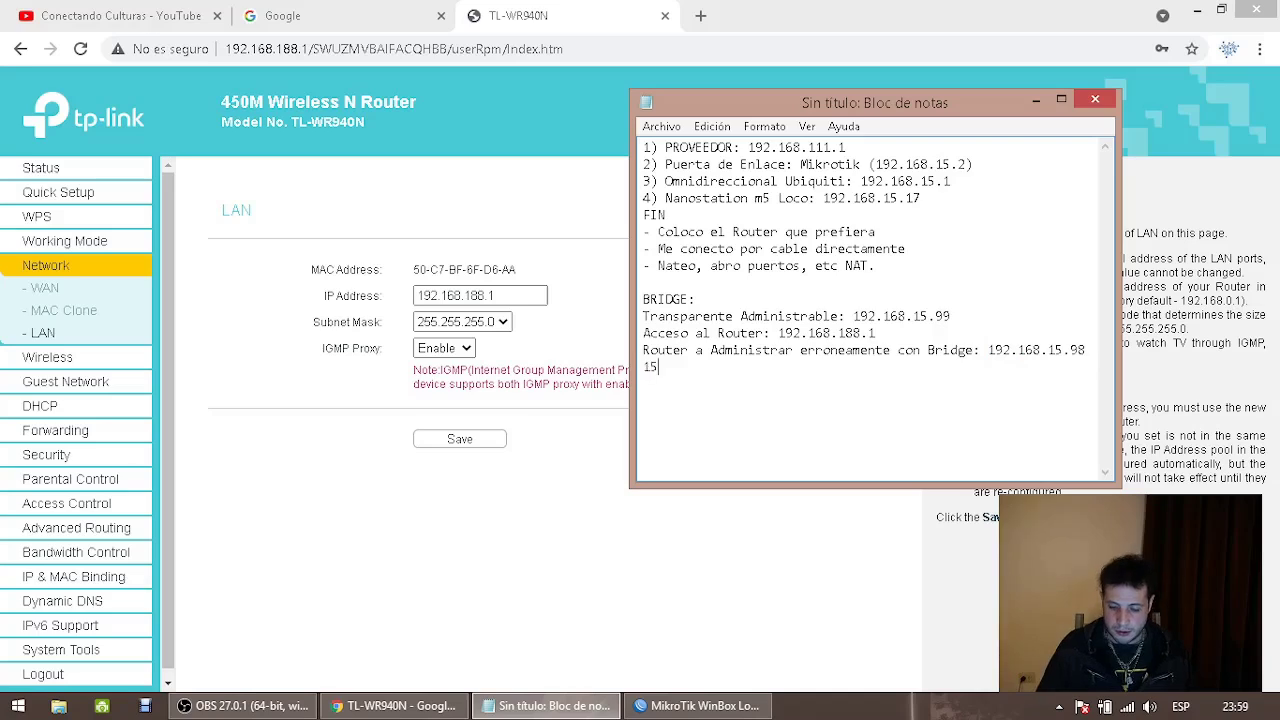
pyautogui.moveTo(676, 367); pyautogui.dragTo(722, 392)
pyautogui.rightClick(1008, 345)
pyautogui.click(785, 352)
pyautogui.hotkey('ctrl', 'c')
pyautogui.click(750, 390)
pyautogui.hotkey('ctrl', 'v')
pyautogui.press('BackSpace')
pyautogui.press('BackSpace')
pyautogui.press('BackSpace')
pyautogui.press('BackSpace')
pyautogui.press('BackSpace')
pyautogui.press('BackSpace')
pyautogui.press('BackSpace')
pyautogui.press('BackSpace')
pyautogui.press('BackSpace')
pyautogui.hotkey('ctrl', 'v')
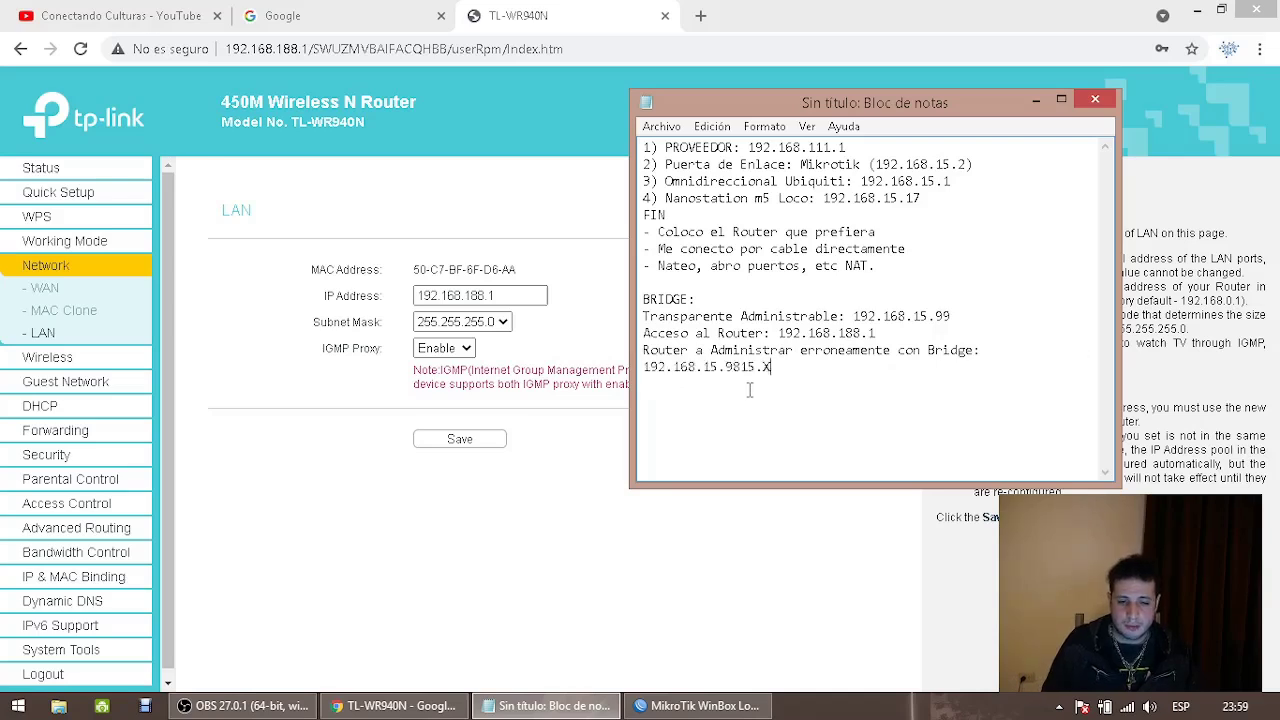
pyautogui.hotkey('ctrl', 'v')
pyautogui.press('Return')
pyautogui.hotkey('ctrl', 'v')
pyautogui.press('Return')
pyautogui.hotkey('ctrl', 'v')
pyautogui.press('Return')
pyautogui.press('Return')
pyautogui.hotkey('ctrl', 'v')
pyautogui.press('Return')
pyautogui.hotkey('ctrl', 'v')
pyautogui.press('Return')
pyautogui.hotkey('ctrl', 'v')
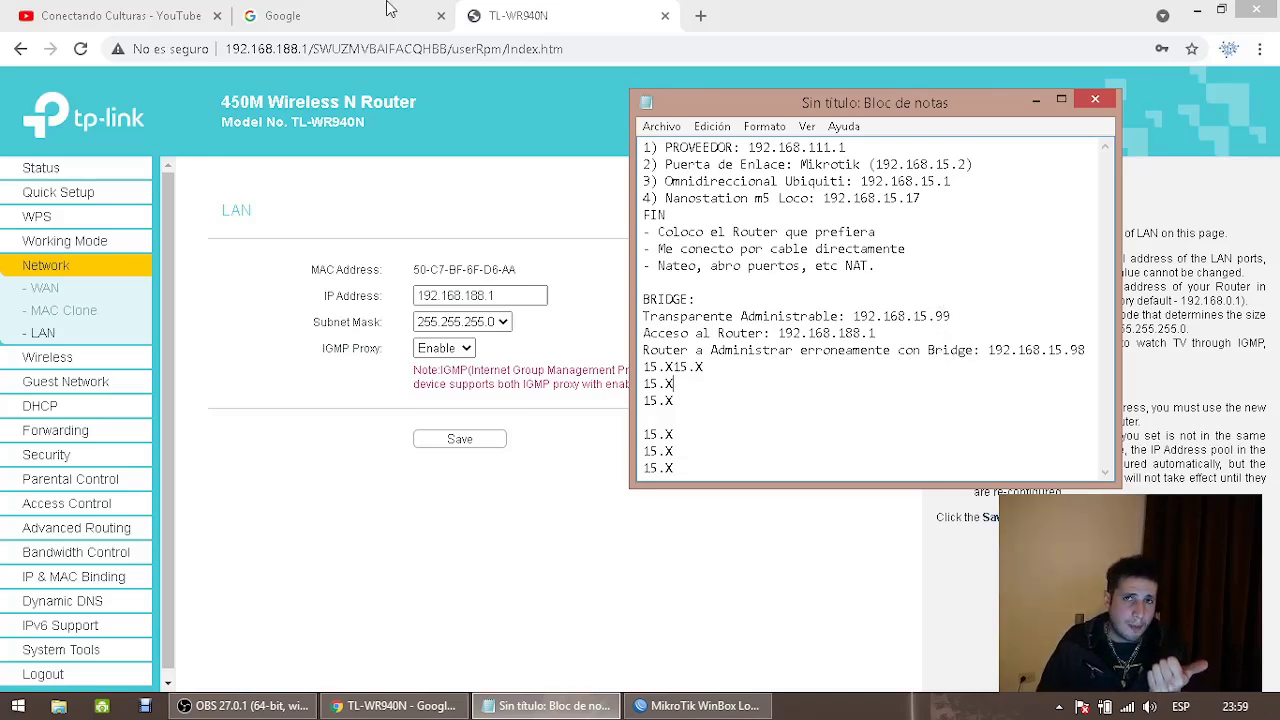
# Highlight the .99 bridge ending, the .98 router ending and the 15.X entry in the notes
pyautogui.moveTo(937, 316); pyautogui.dragTo(955, 316)
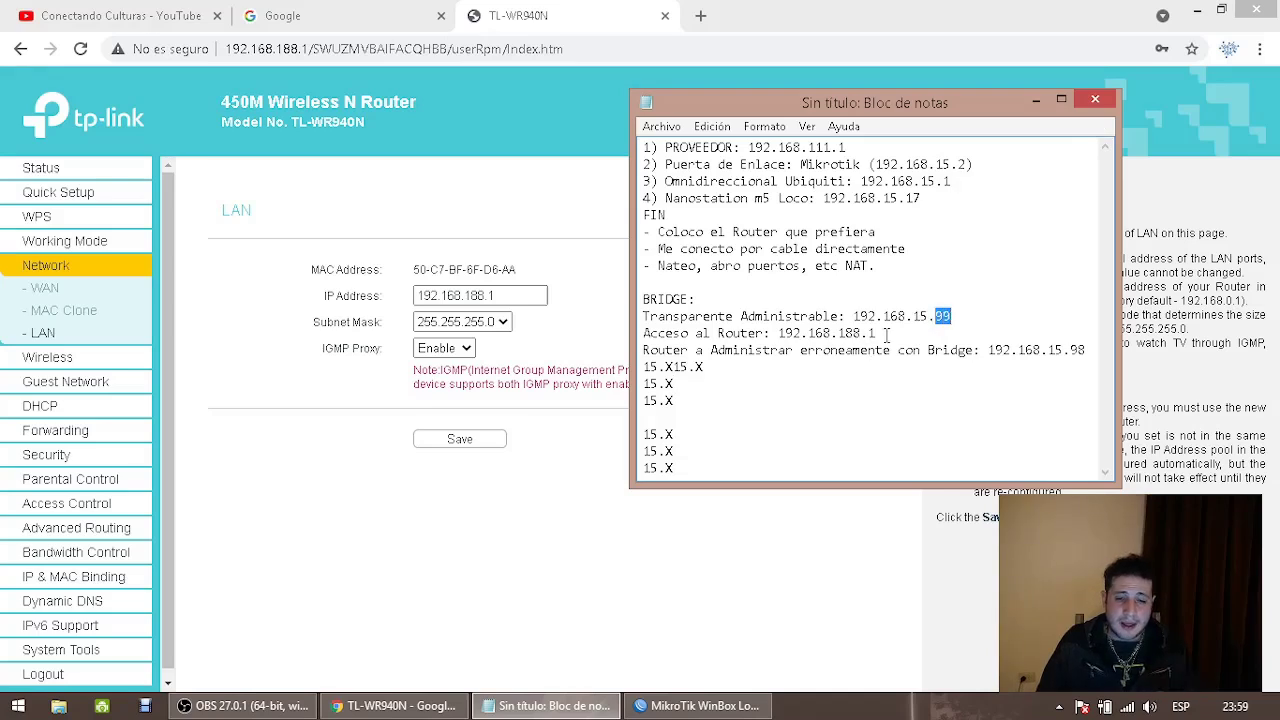
pyautogui.moveTo(1069, 350); pyautogui.dragTo(1085, 350)
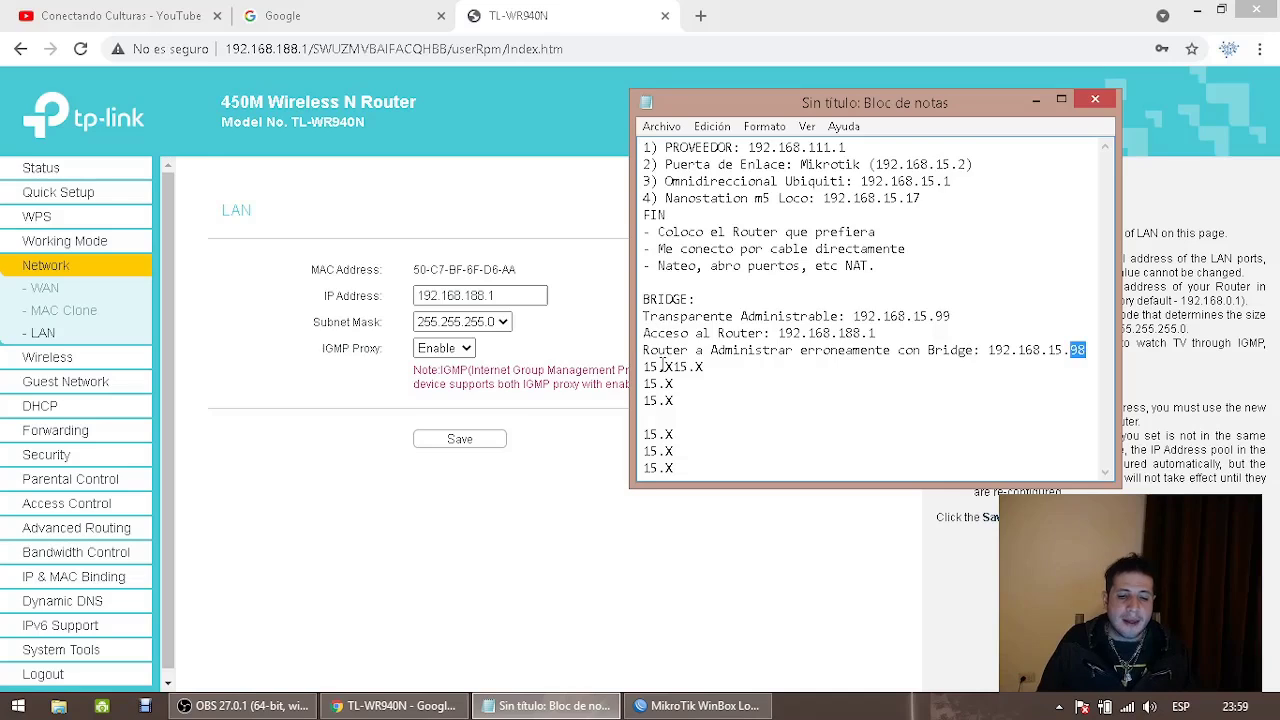
pyautogui.moveTo(661, 366); pyautogui.dragTo(723, 370)
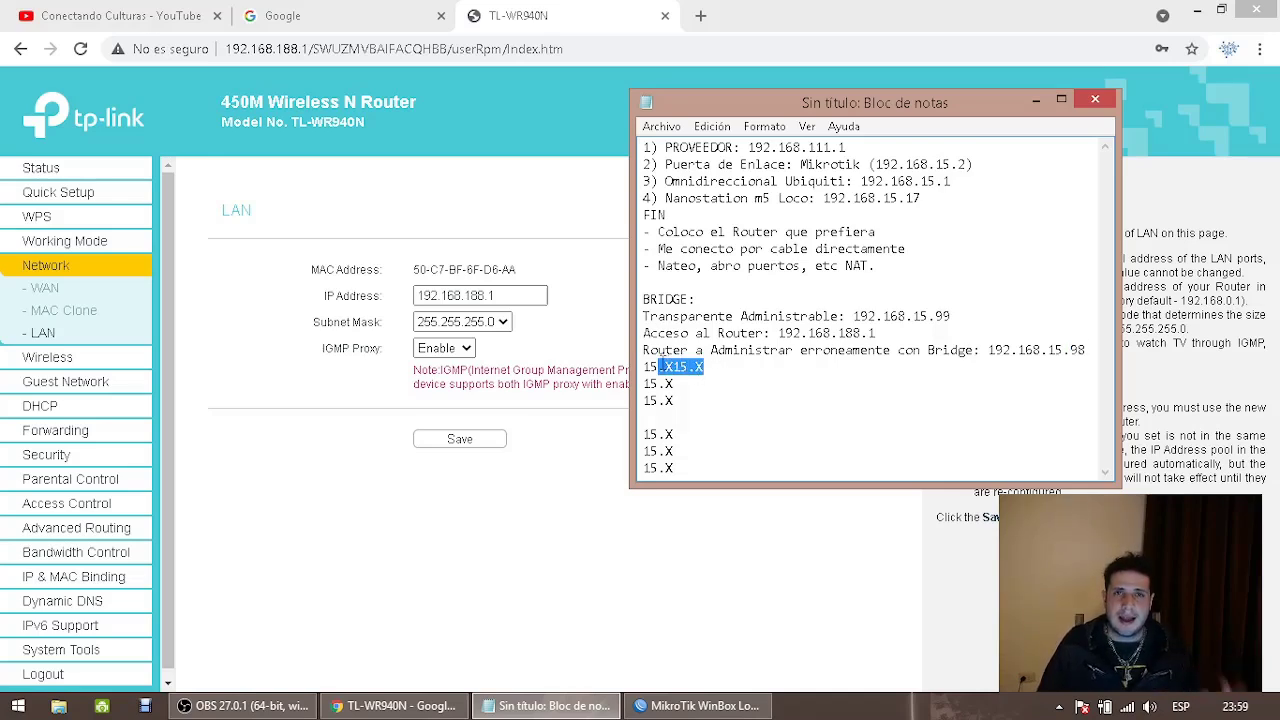
# Launch WinBox from the desktop and connect to the MikroTik at 192.168.15.2
pyautogui.click(518, 448)
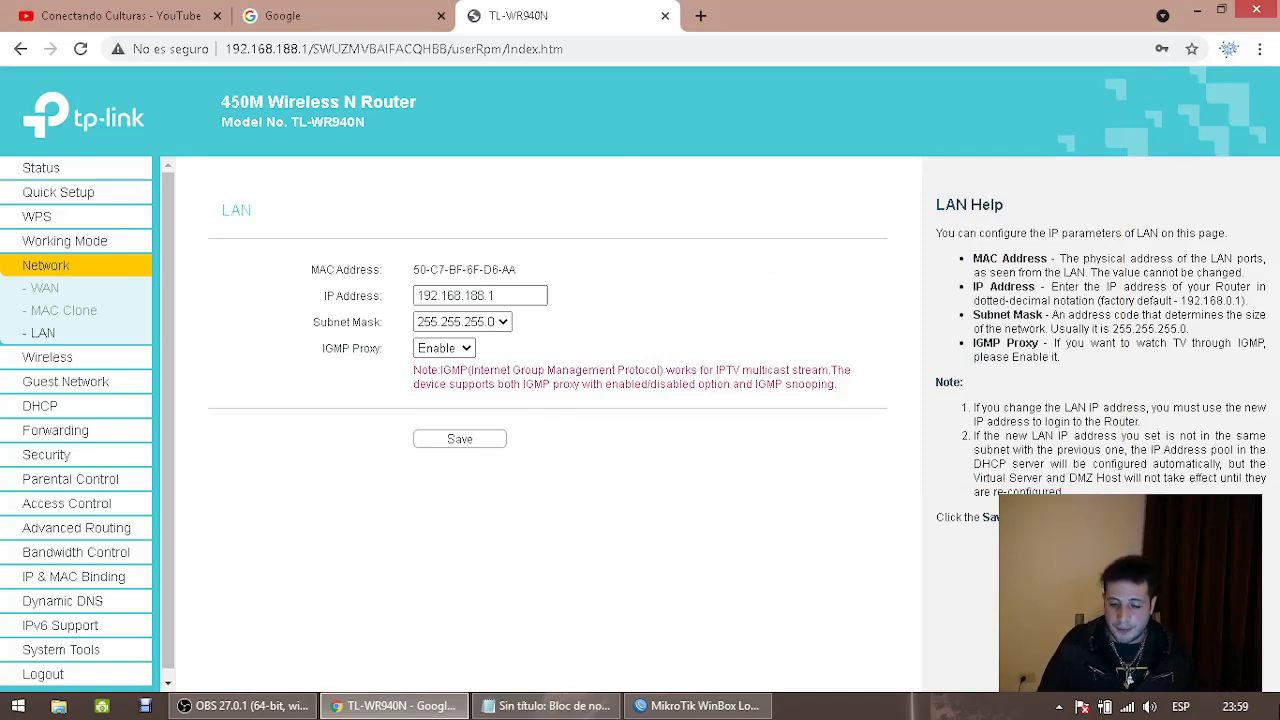
pyautogui.press('super+d')
pyautogui.doubleClick(50, 235)
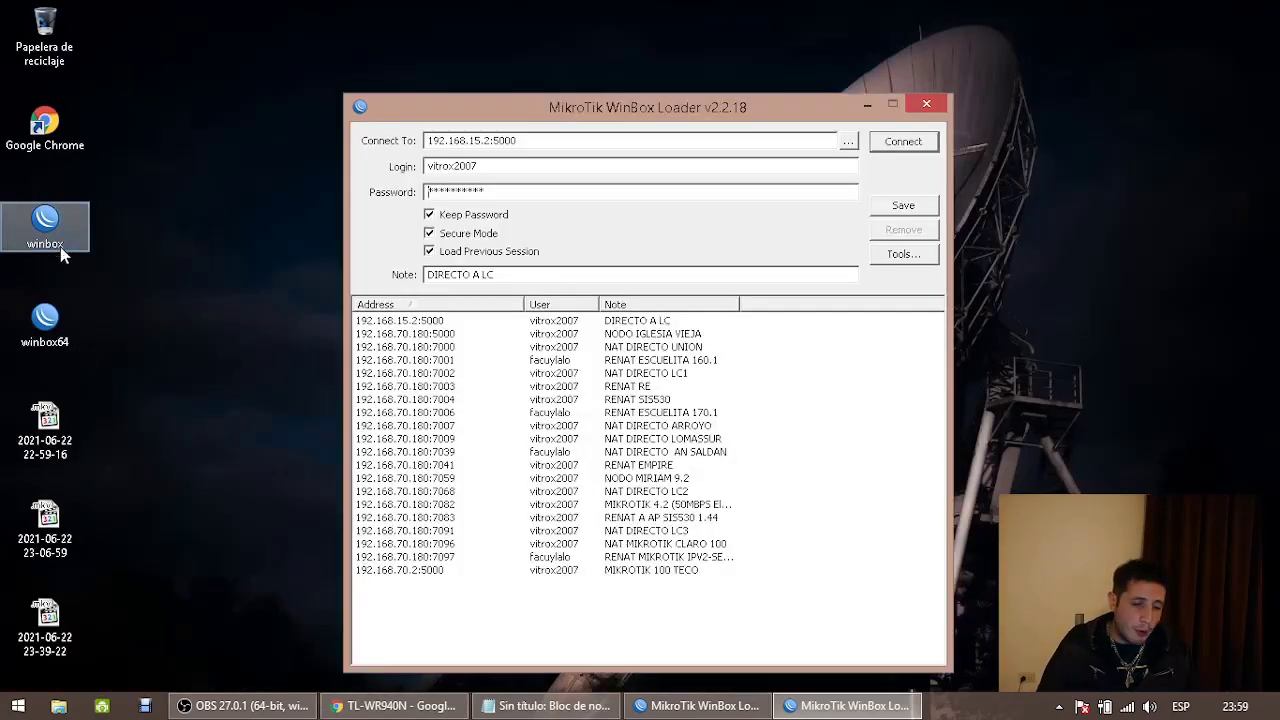
pyautogui.click(903, 141)
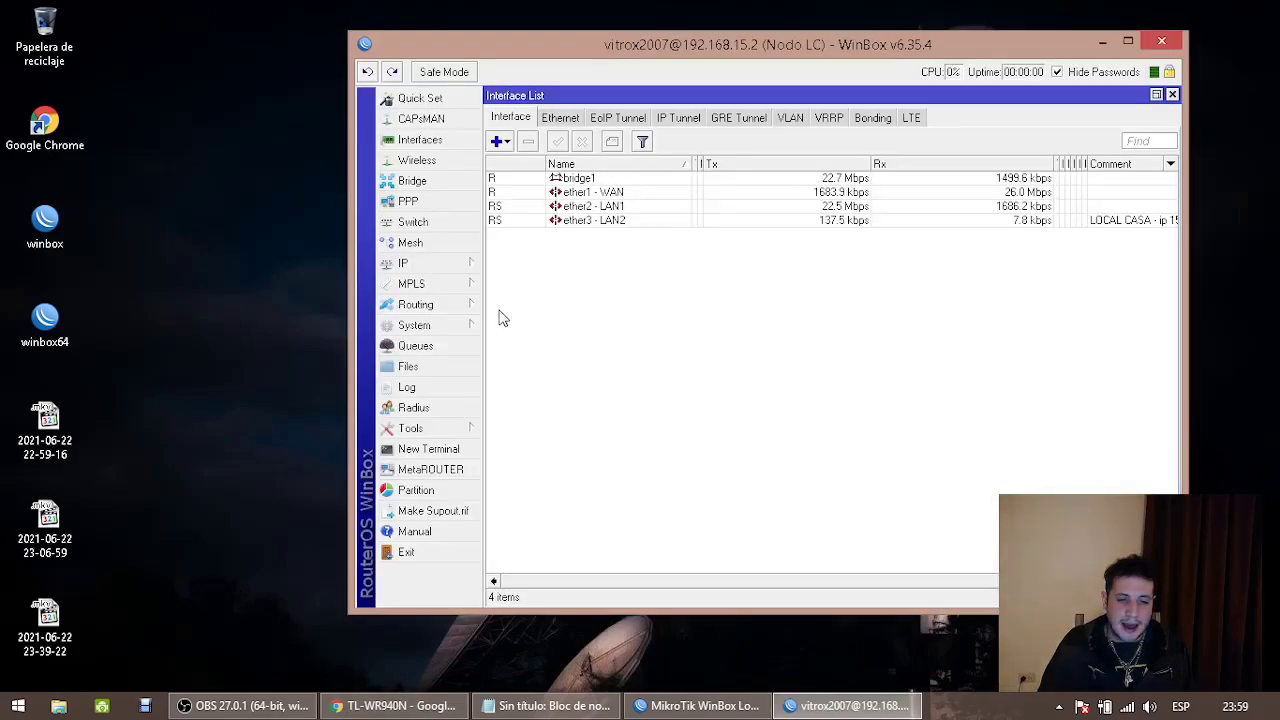
# View maximised Simple Queues sorted by target, selecting 192.168.15.41 and 192.168.15.10, then return to Interfaces
pyautogui.rightClick(596, 684)
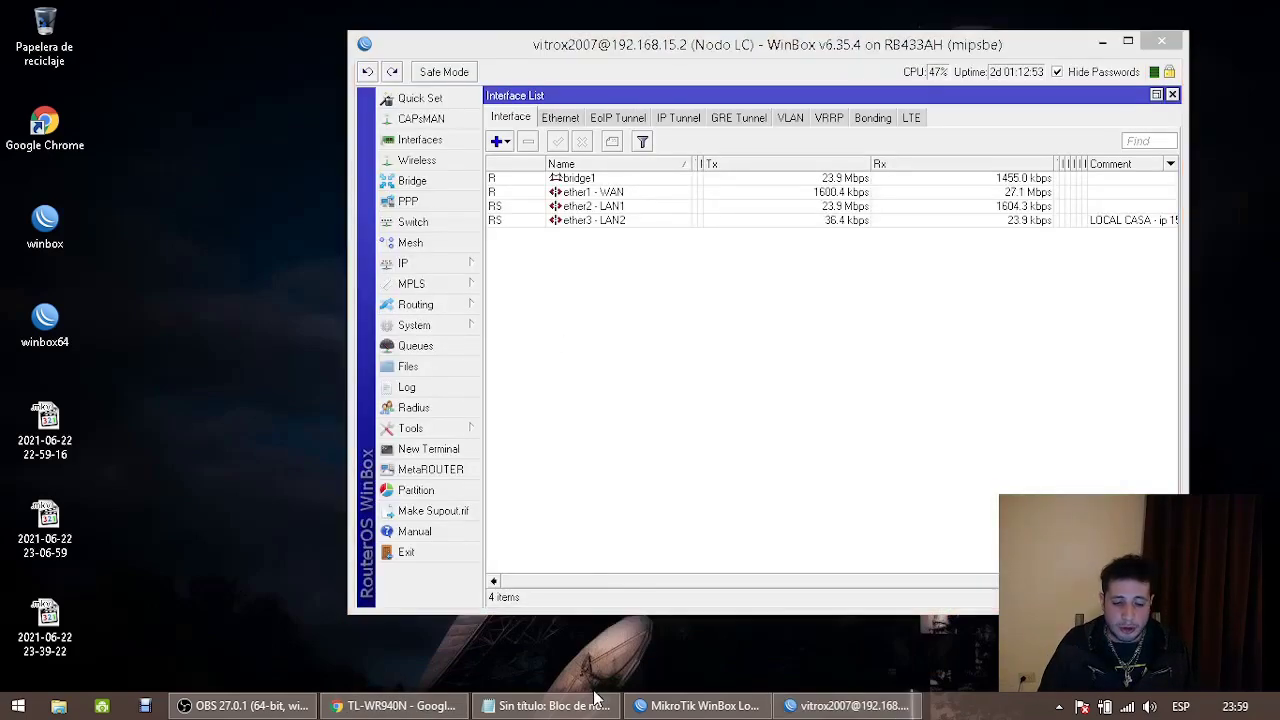
pyautogui.click(415, 345)
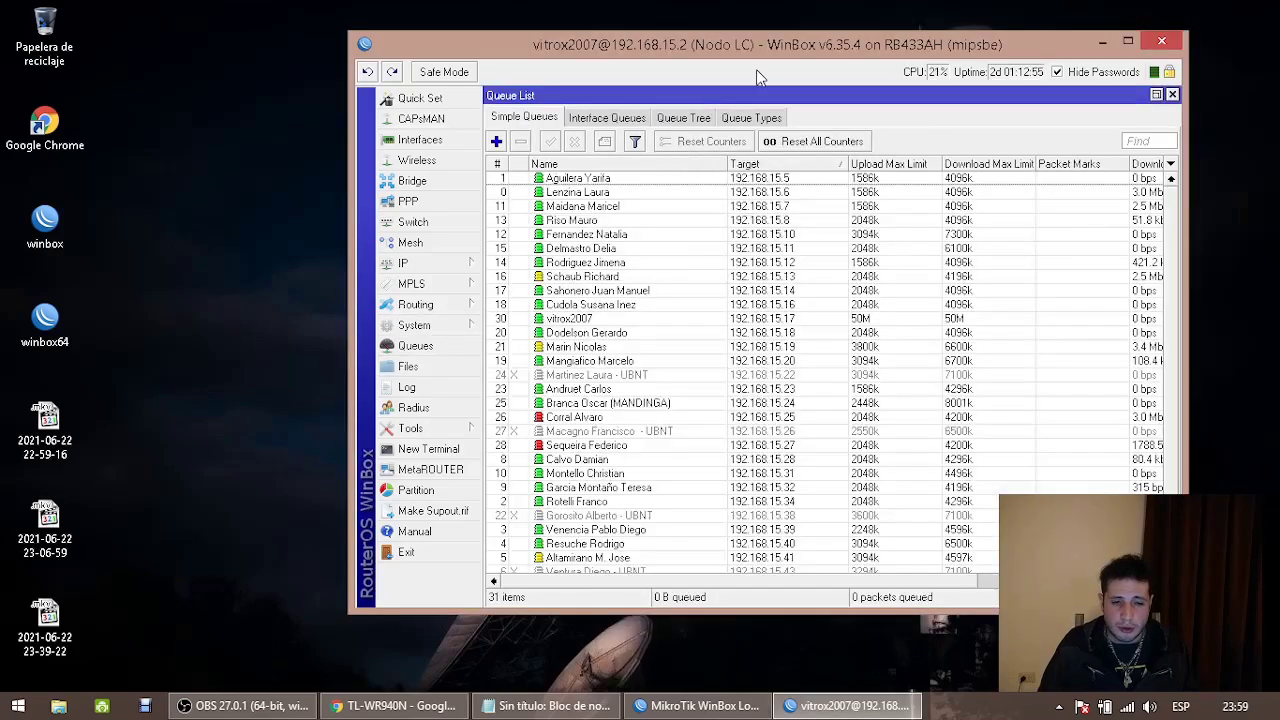
pyautogui.doubleClick(759, 50)
pyautogui.click(447, 128)
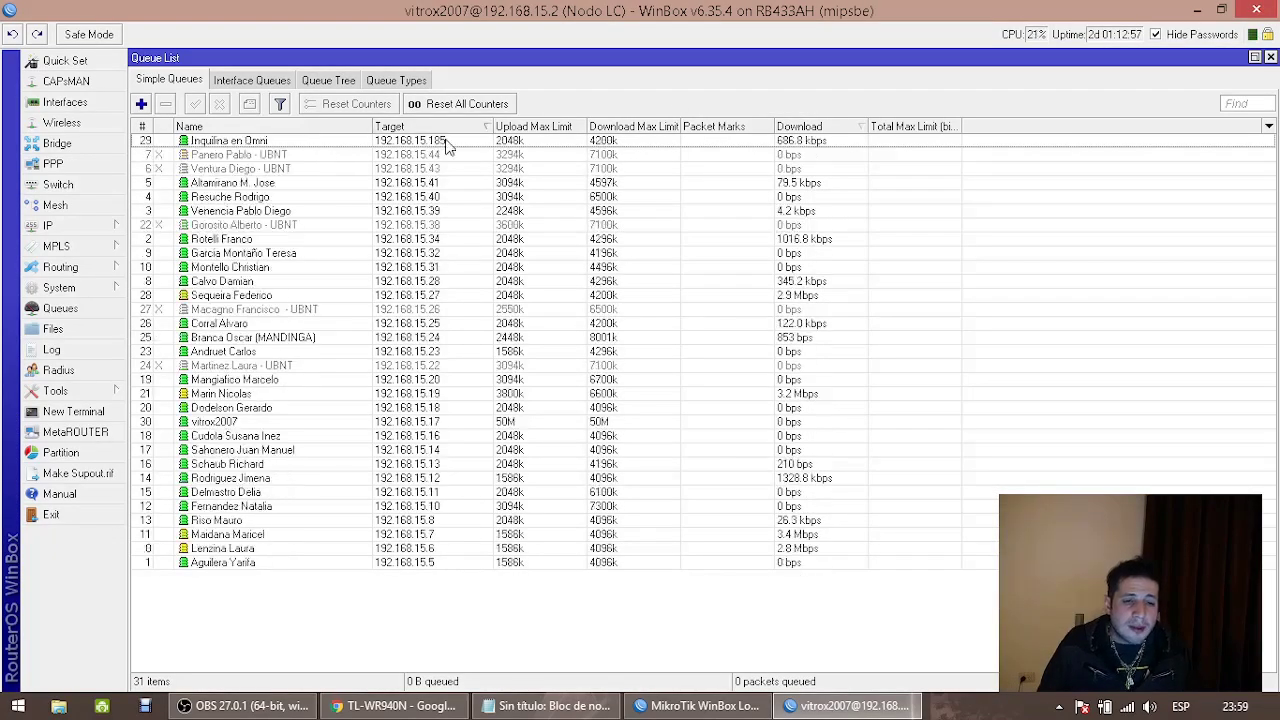
pyautogui.click(280, 183)
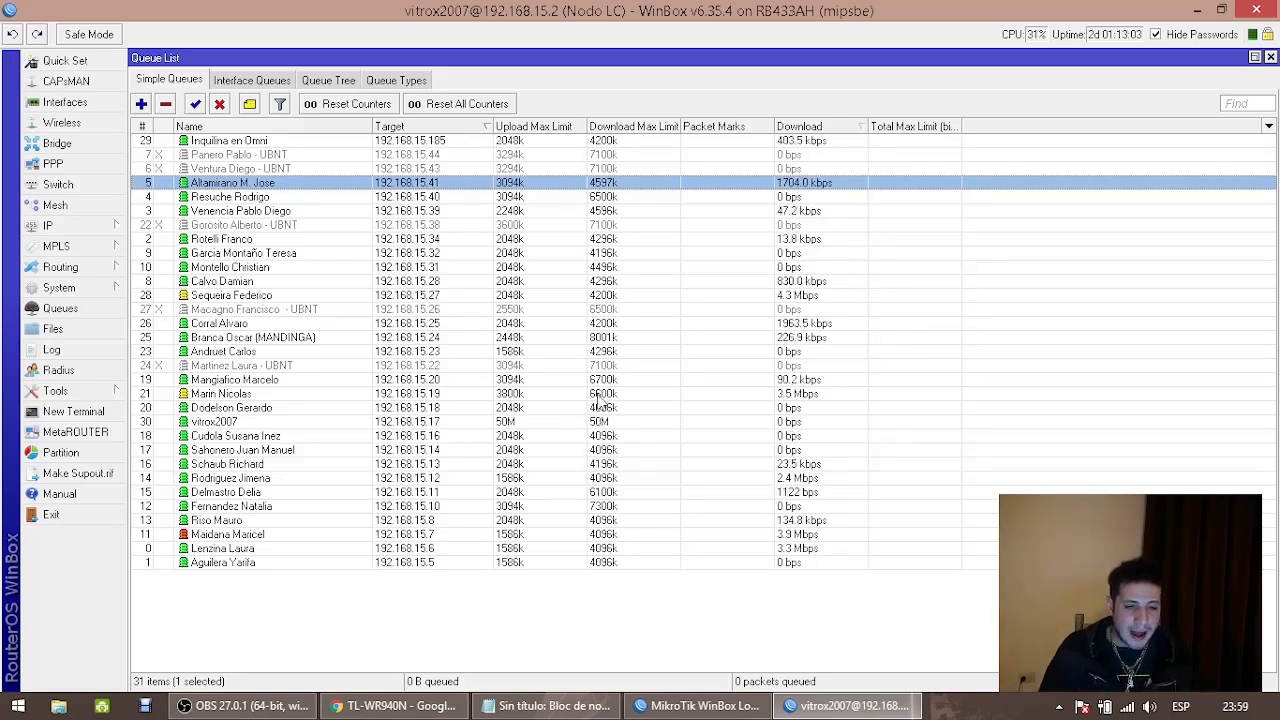
pyautogui.click(466, 507)
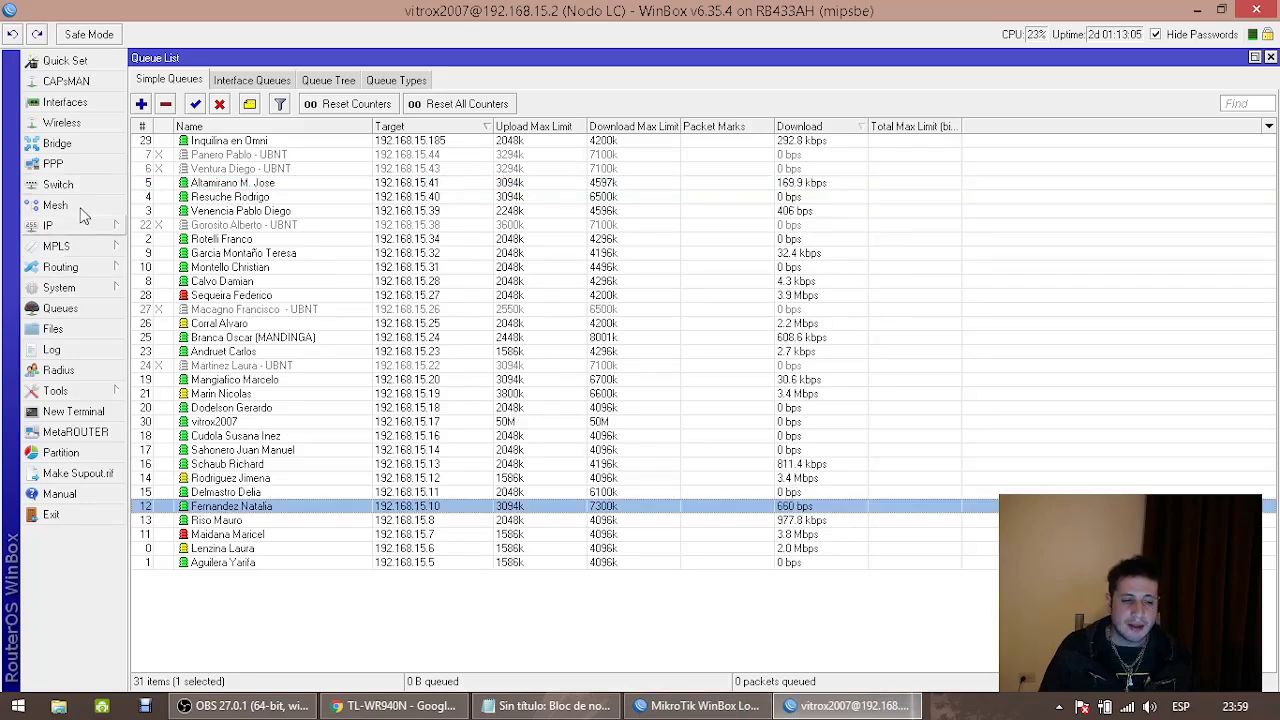
pyautogui.click(62, 102)
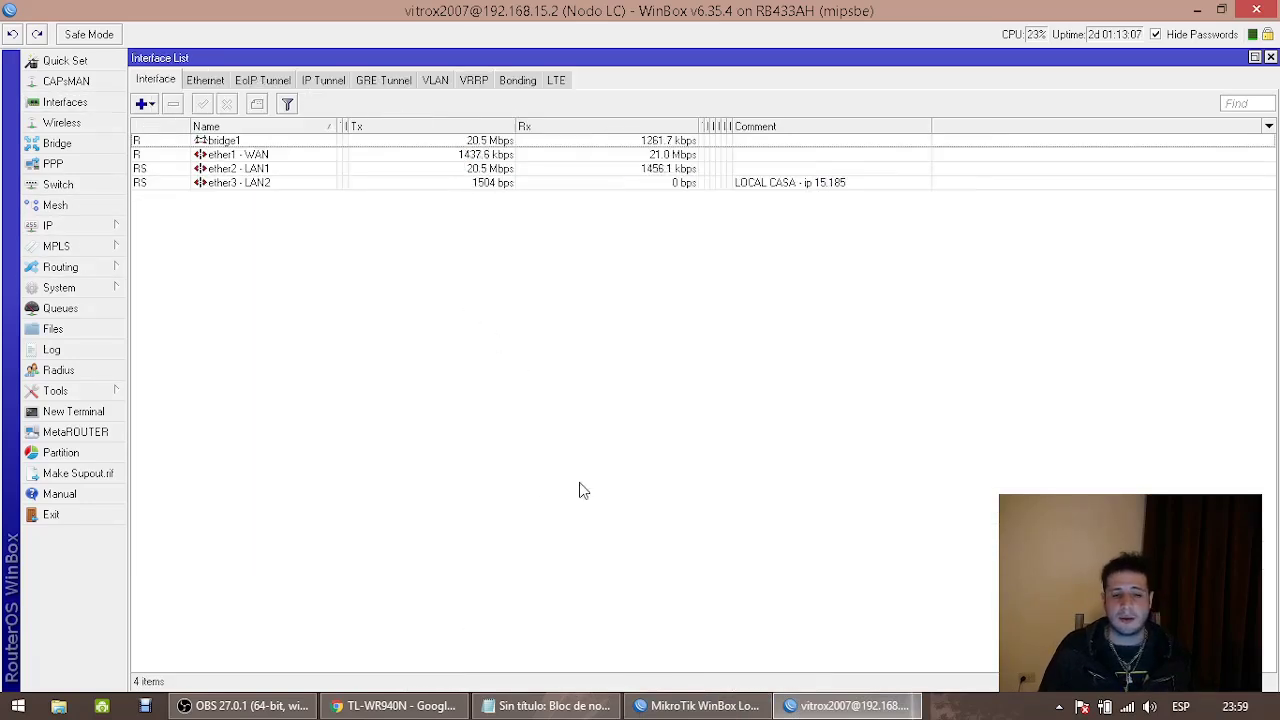
pyautogui.click(586, 708)
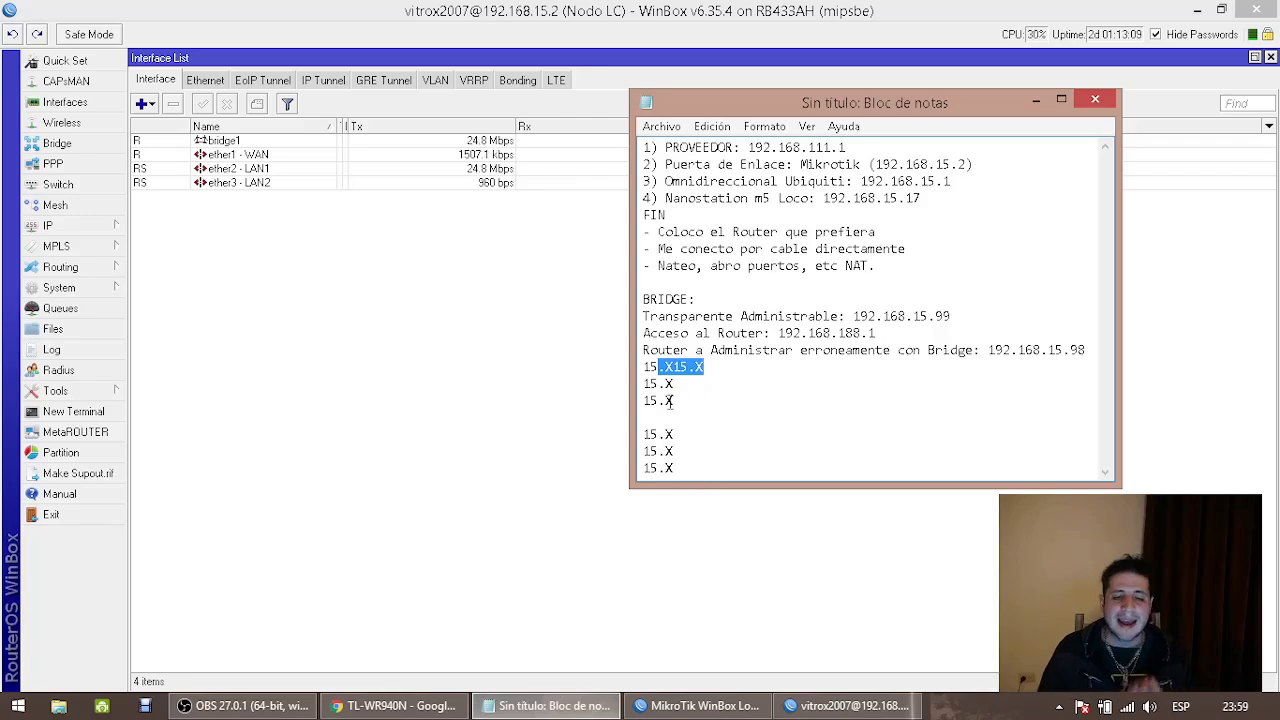
# Highlight the third 15.X placeholder line in the notes
pyautogui.moveTo(676, 401); pyautogui.dragTo(643, 403)
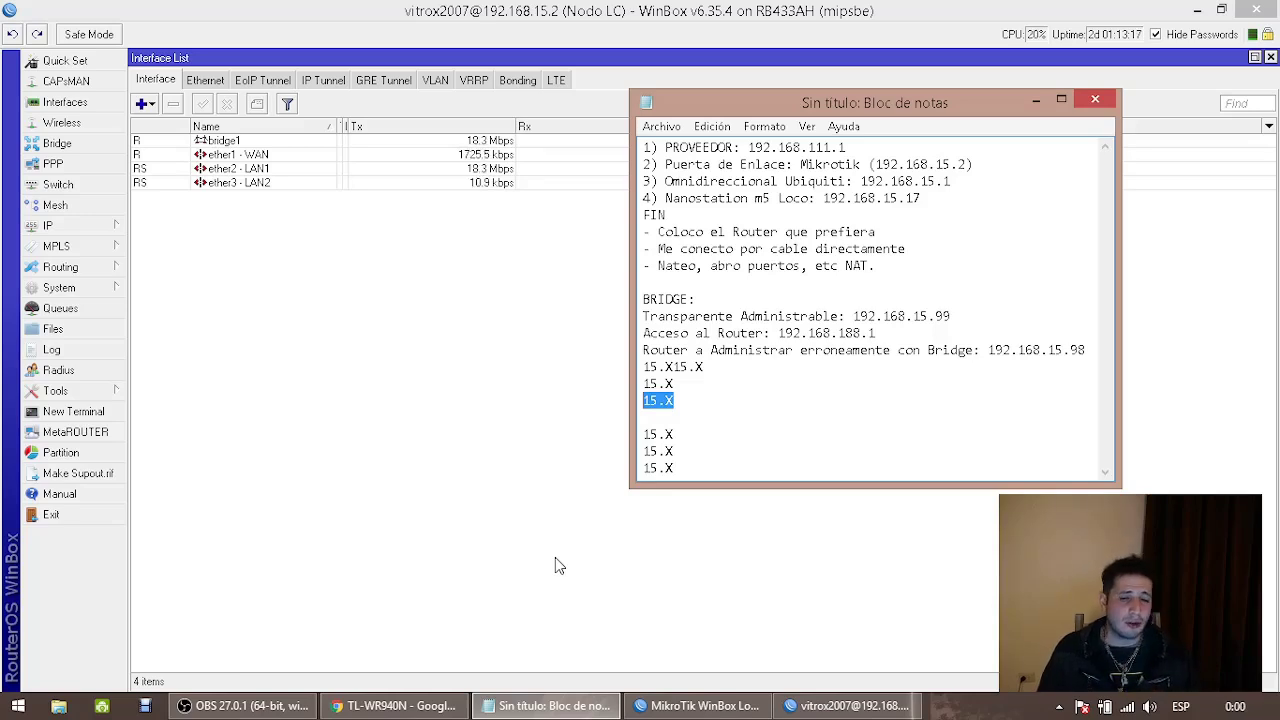
pyautogui.moveTo(341, 715)
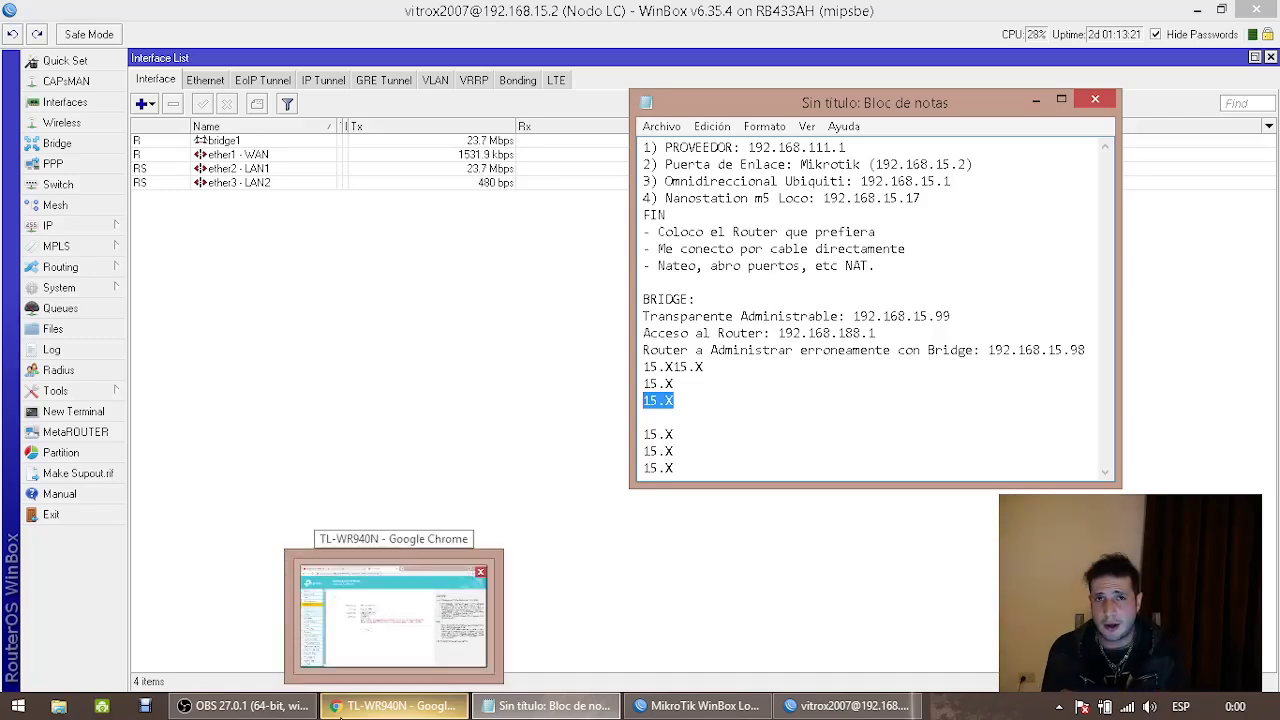
# Open the NanoStation at 192.168.15.99 and log in with the admin account
pyautogui.click(341, 715)
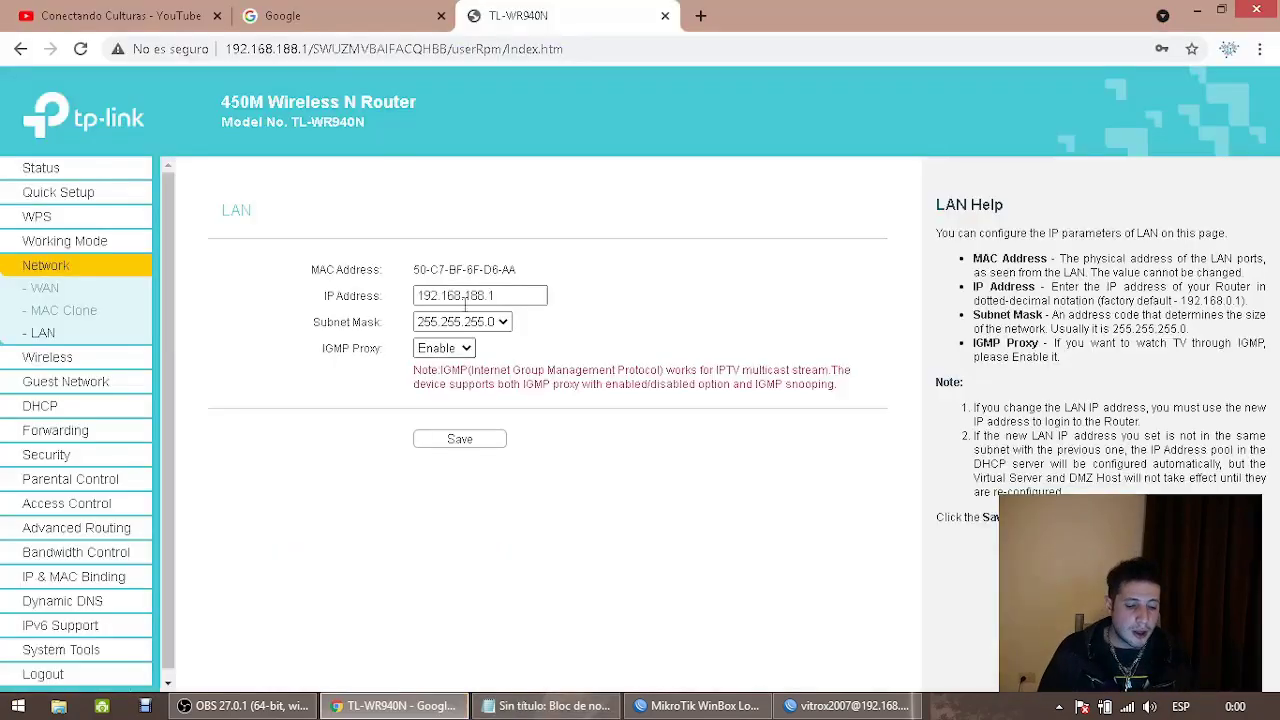
pyautogui.click(360, 50)
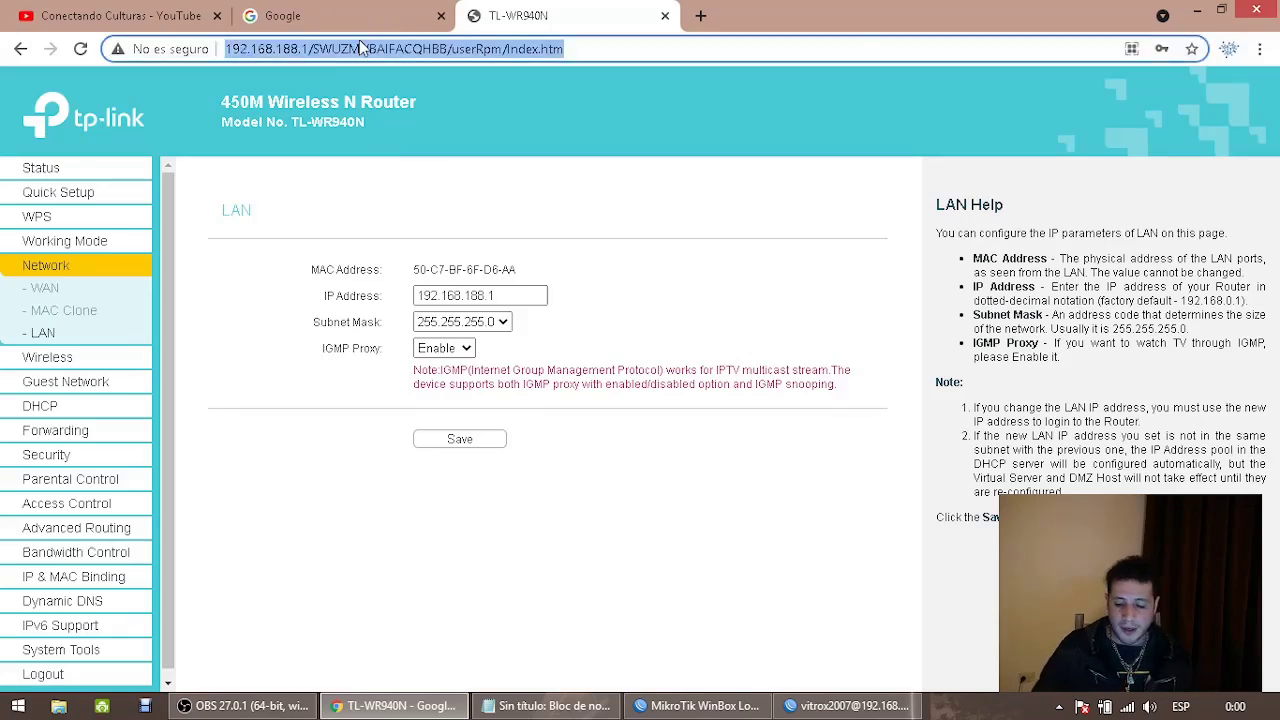
pyautogui.write('192.168.15.99')
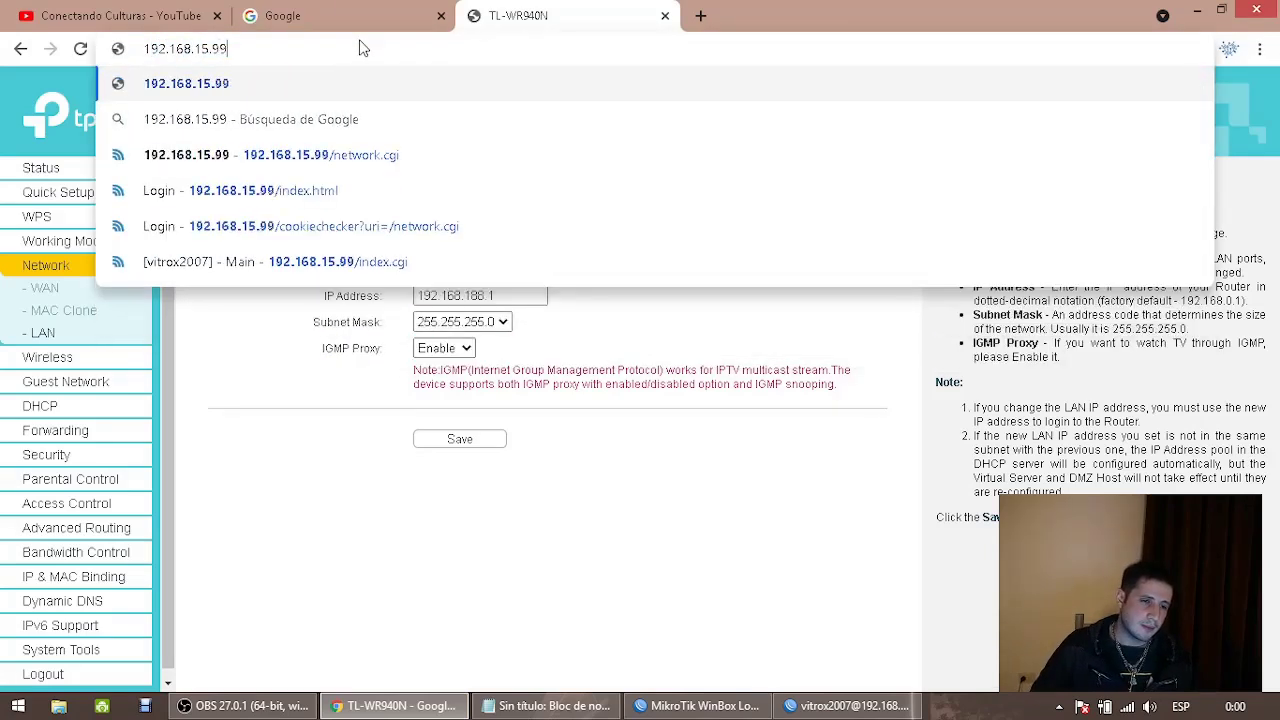
pyautogui.press('Return')
pyautogui.click(356, 48)
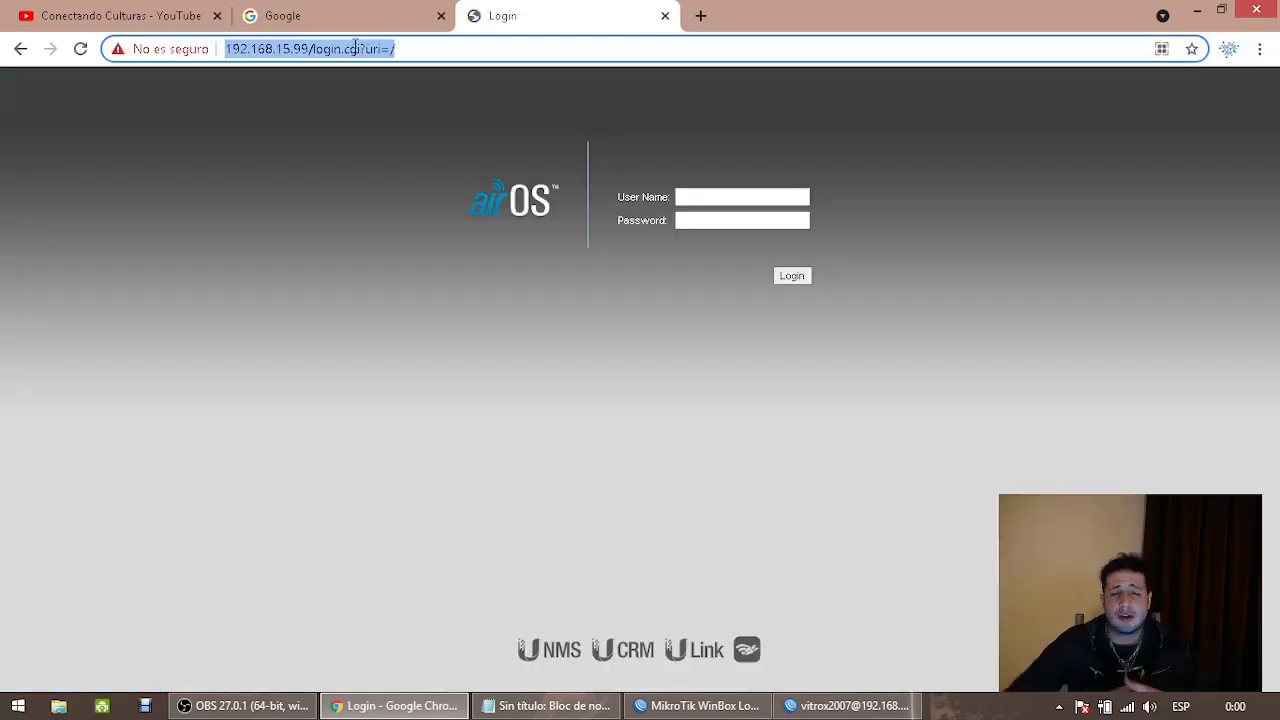
pyautogui.click(727, 196)
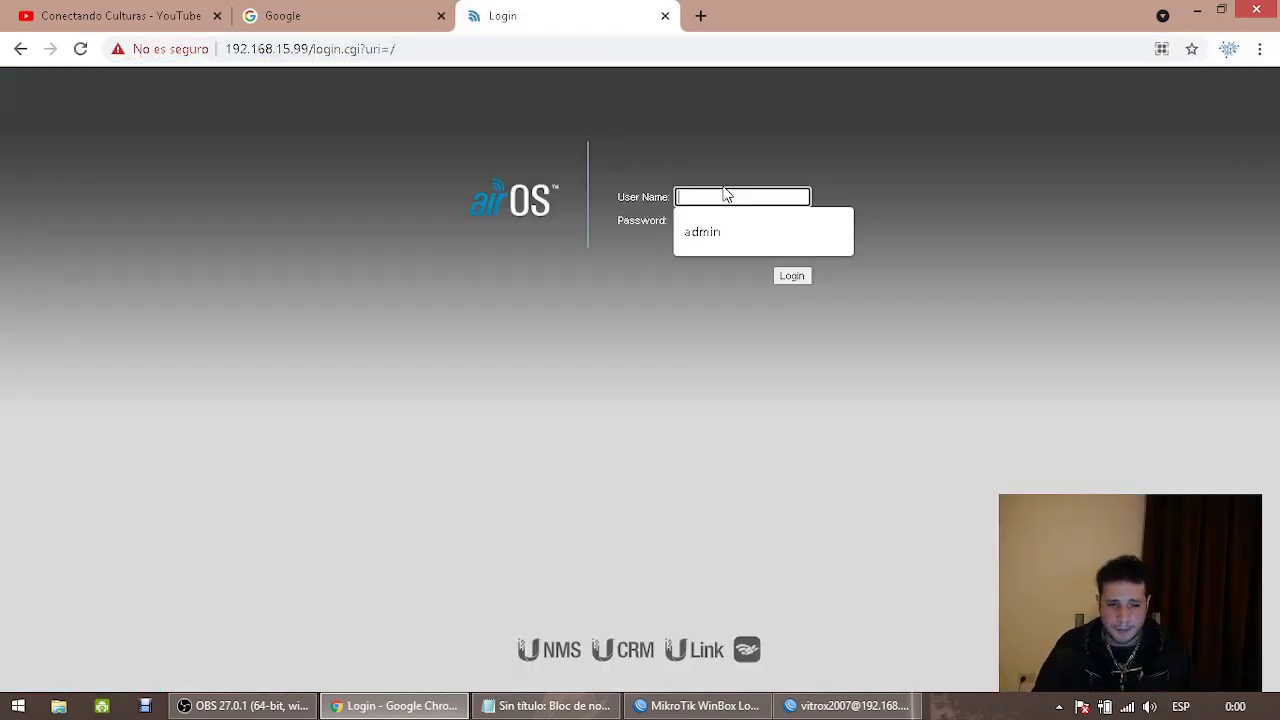
pyautogui.write('admin')
pyautogui.press('Tab')
pyautogui.press('Return')
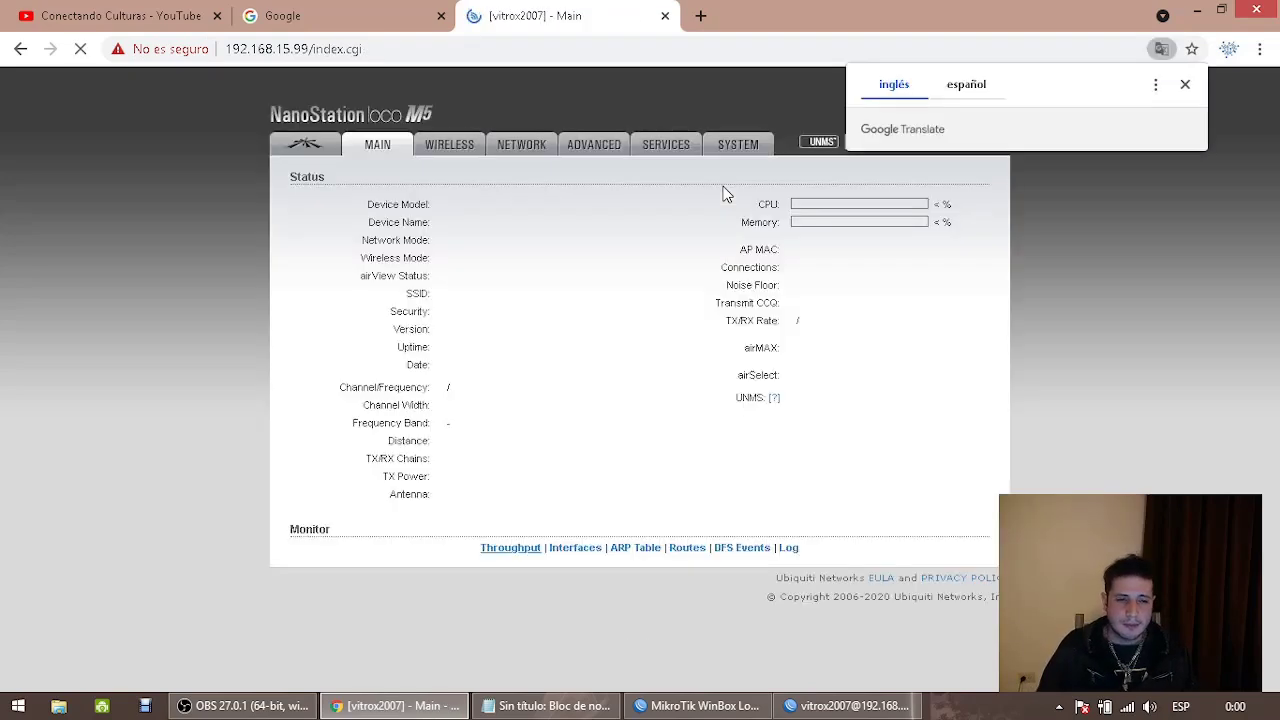
# Set the NanoStation to Router mode with static WAN IP, NAT on, and LAN DHCP server enabled
pyautogui.click(533, 146)
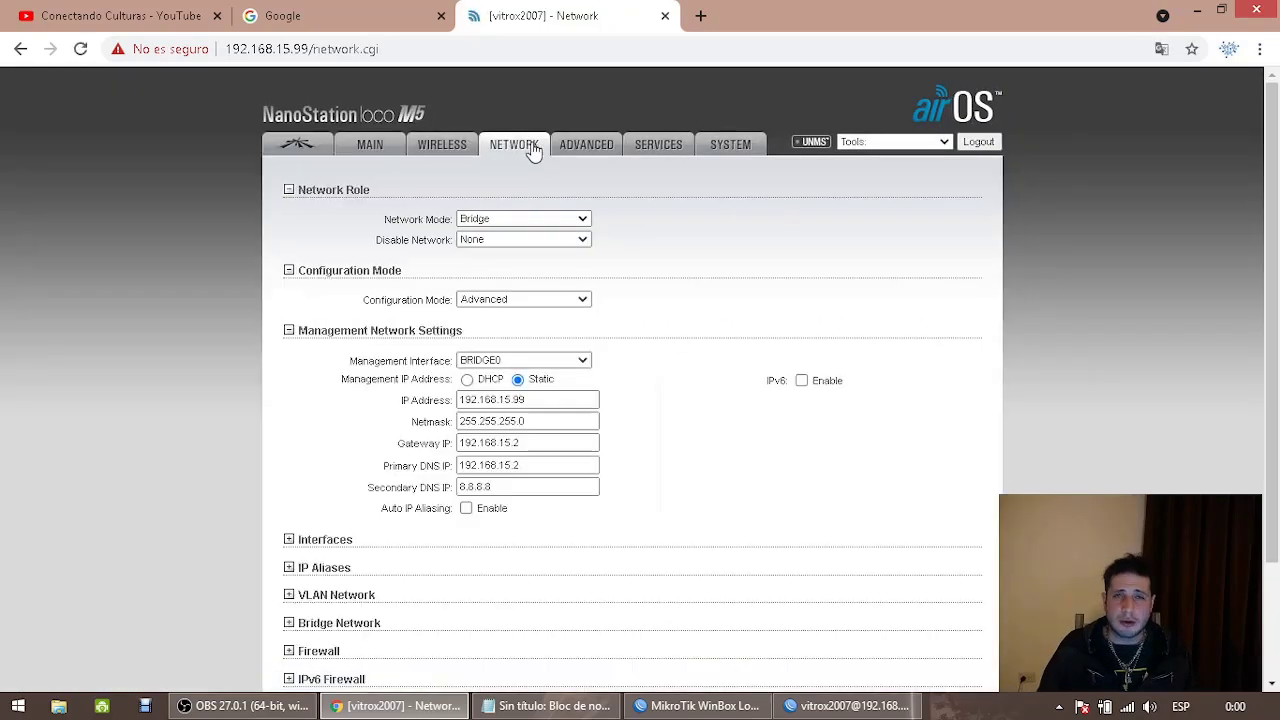
pyautogui.click(527, 218)
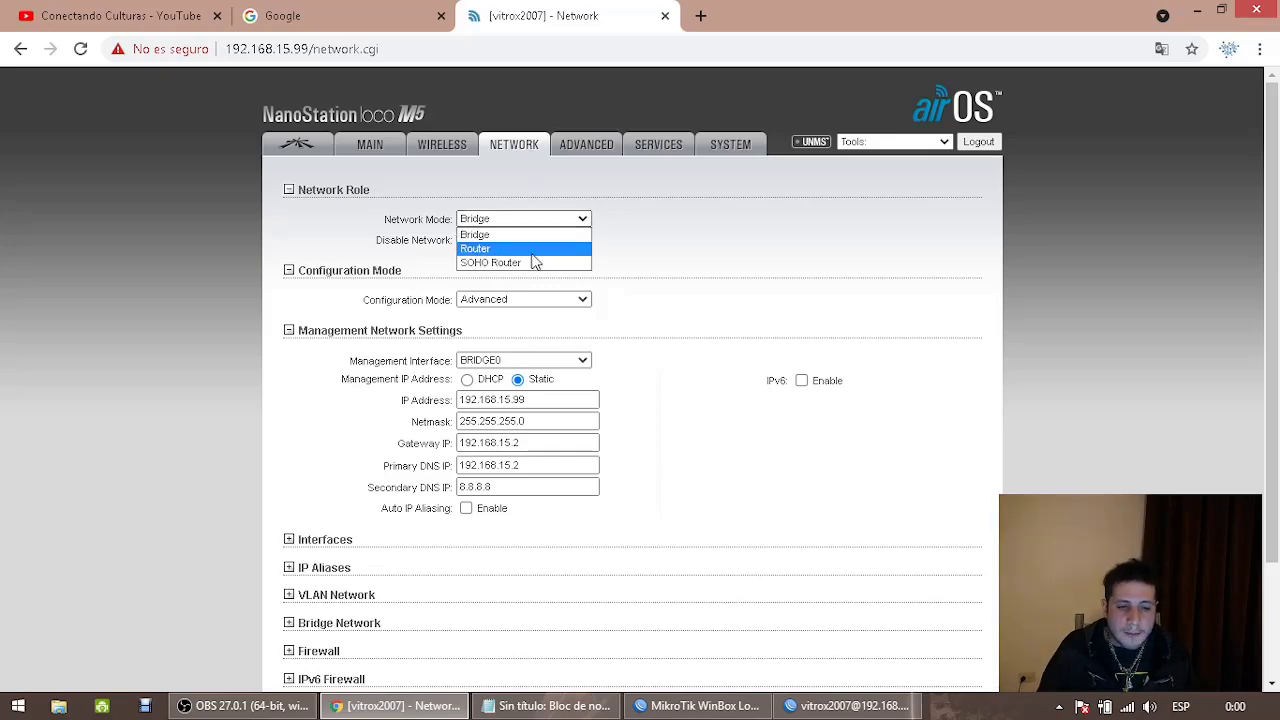
pyautogui.click(499, 249)
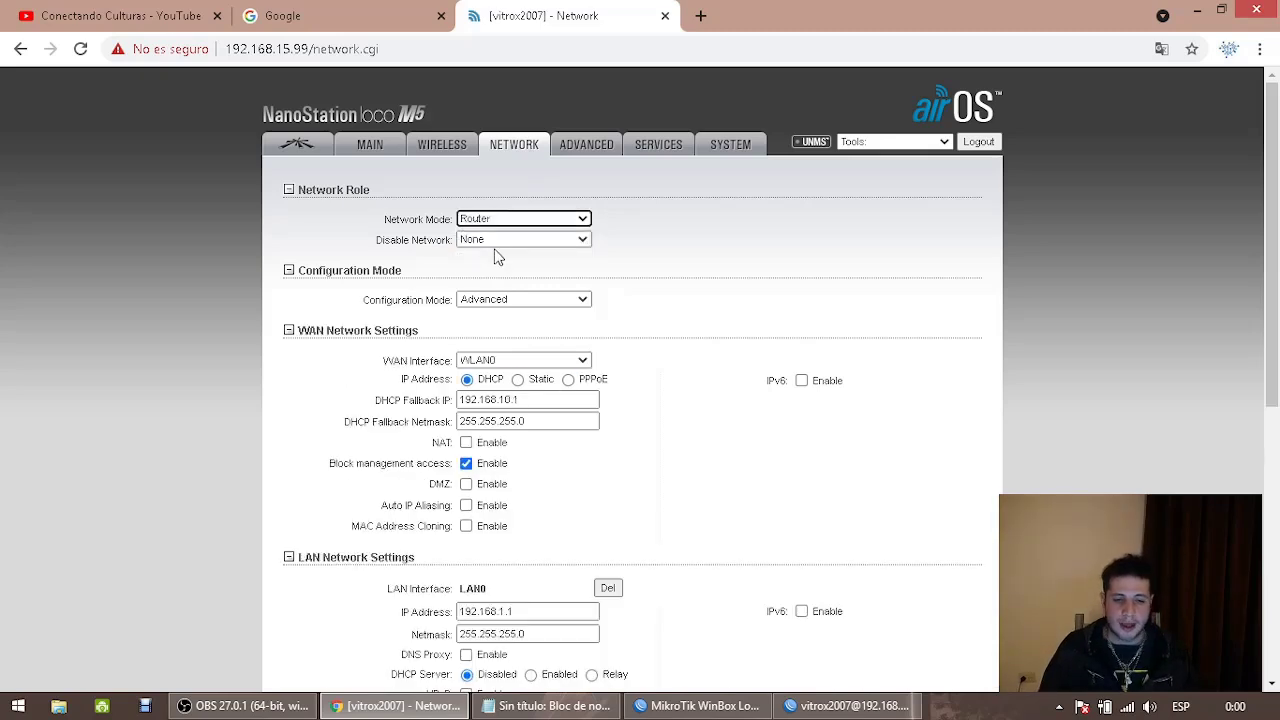
pyautogui.click(527, 384)
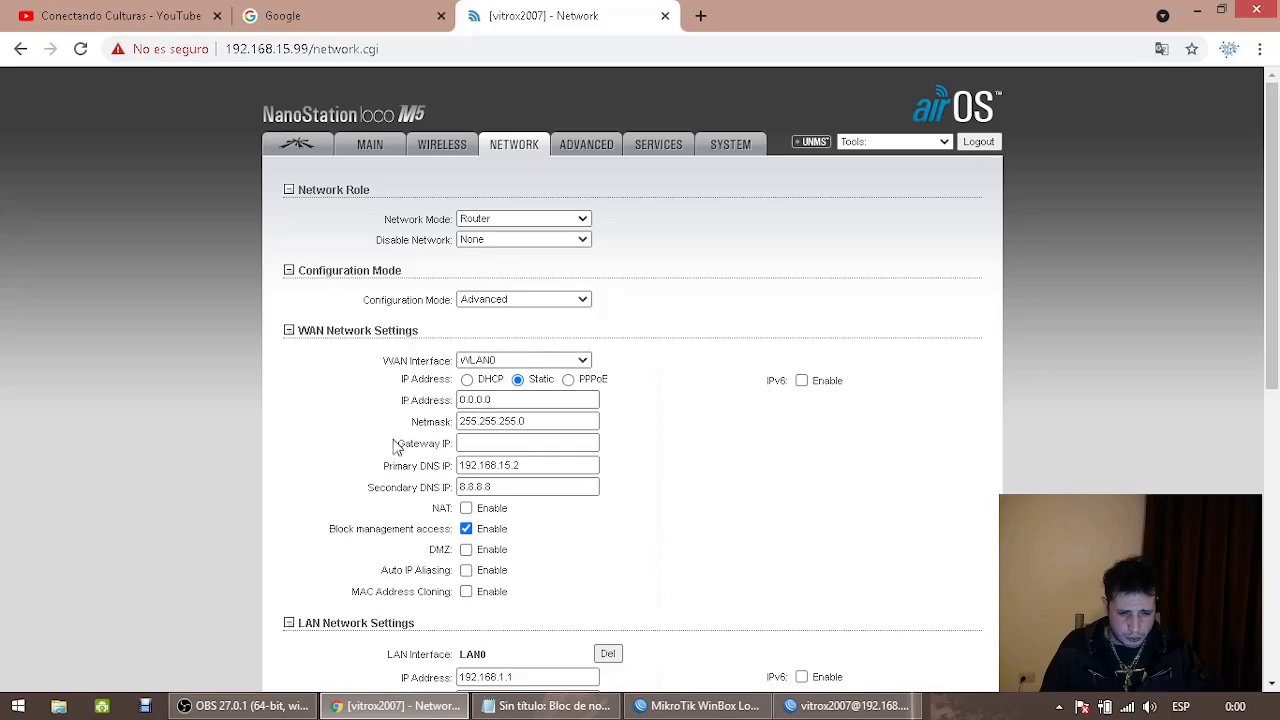
pyautogui.click(466, 509)
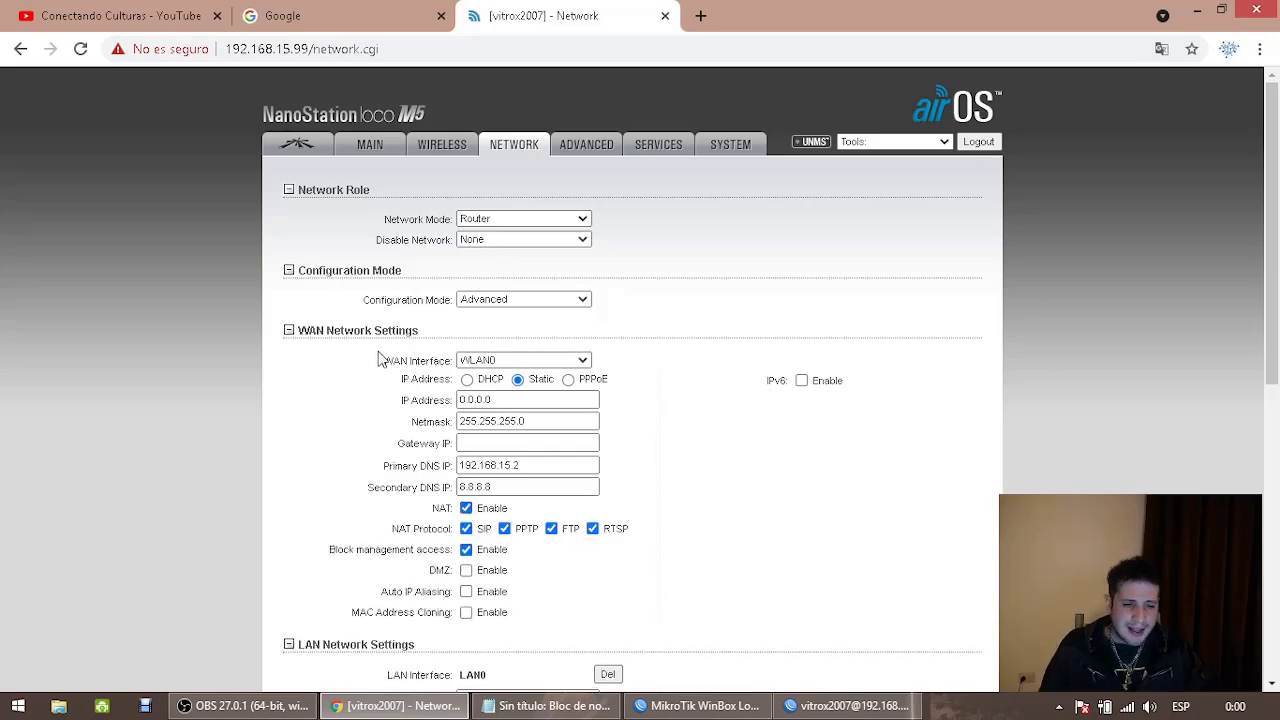
pyautogui.scroll(-3, 552, 390)
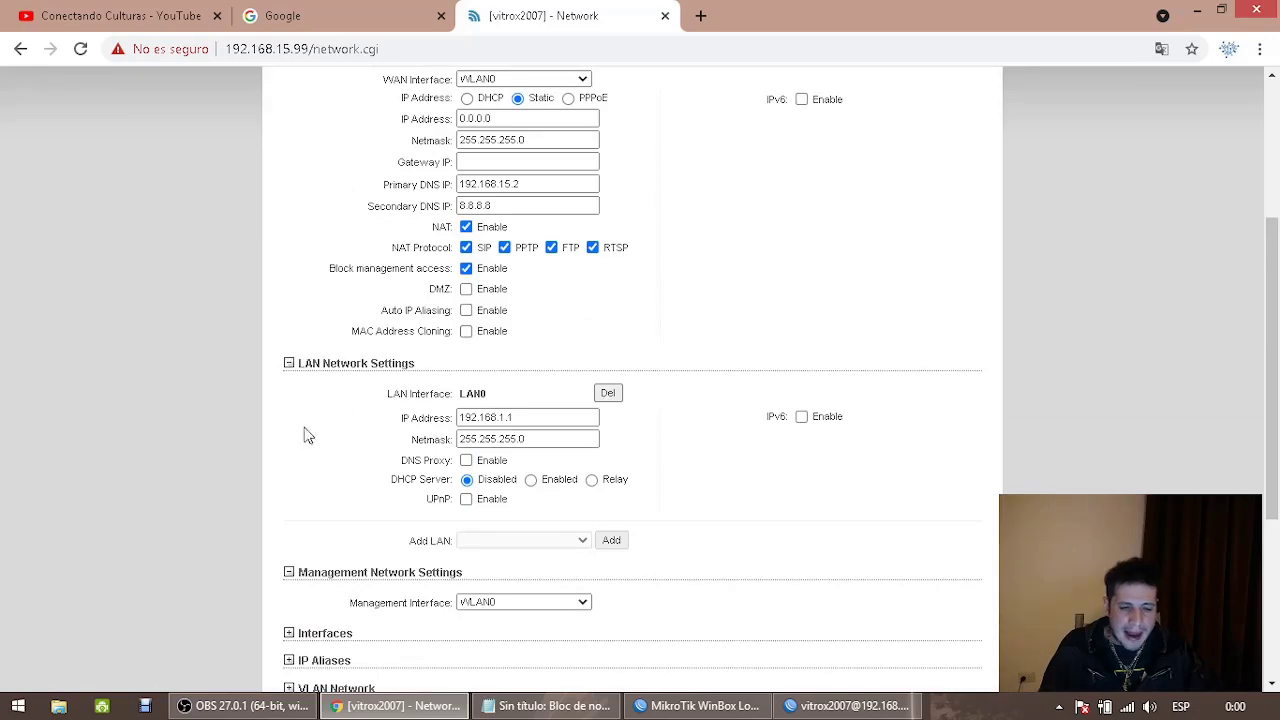
pyautogui.click(531, 480)
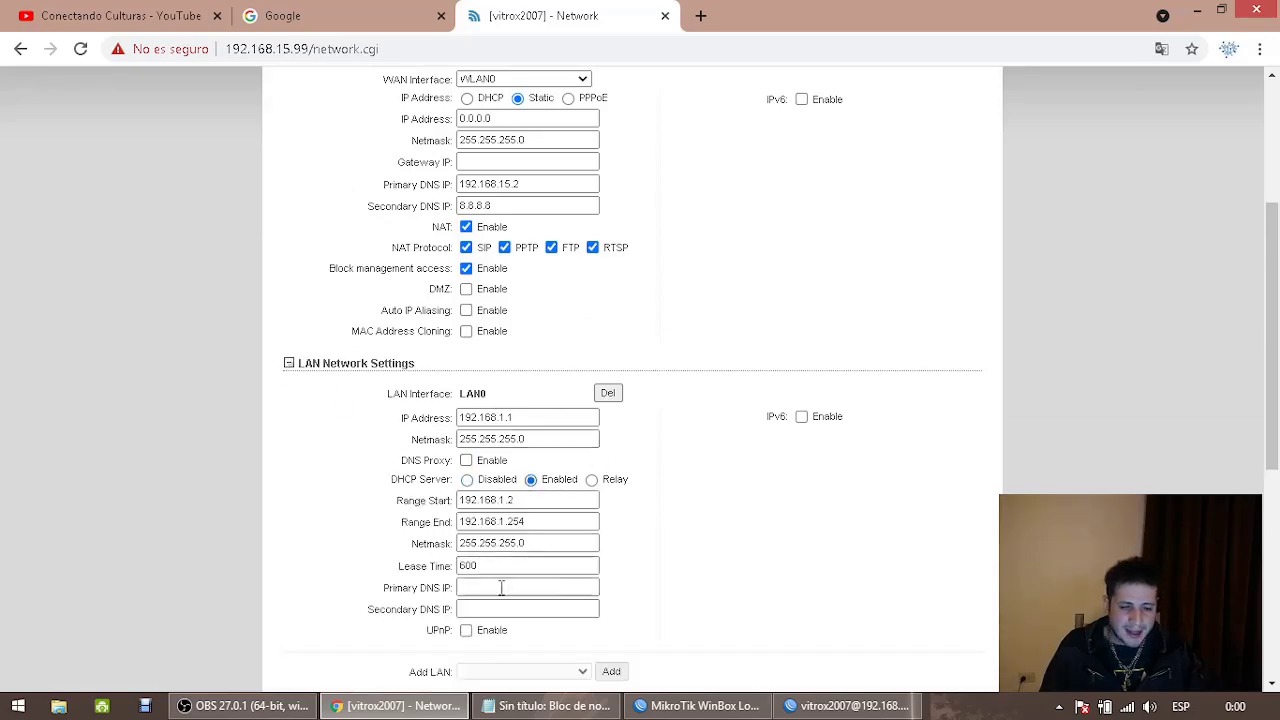
pyautogui.click(378, 503)
pyautogui.scroll(-4, 630, 462)
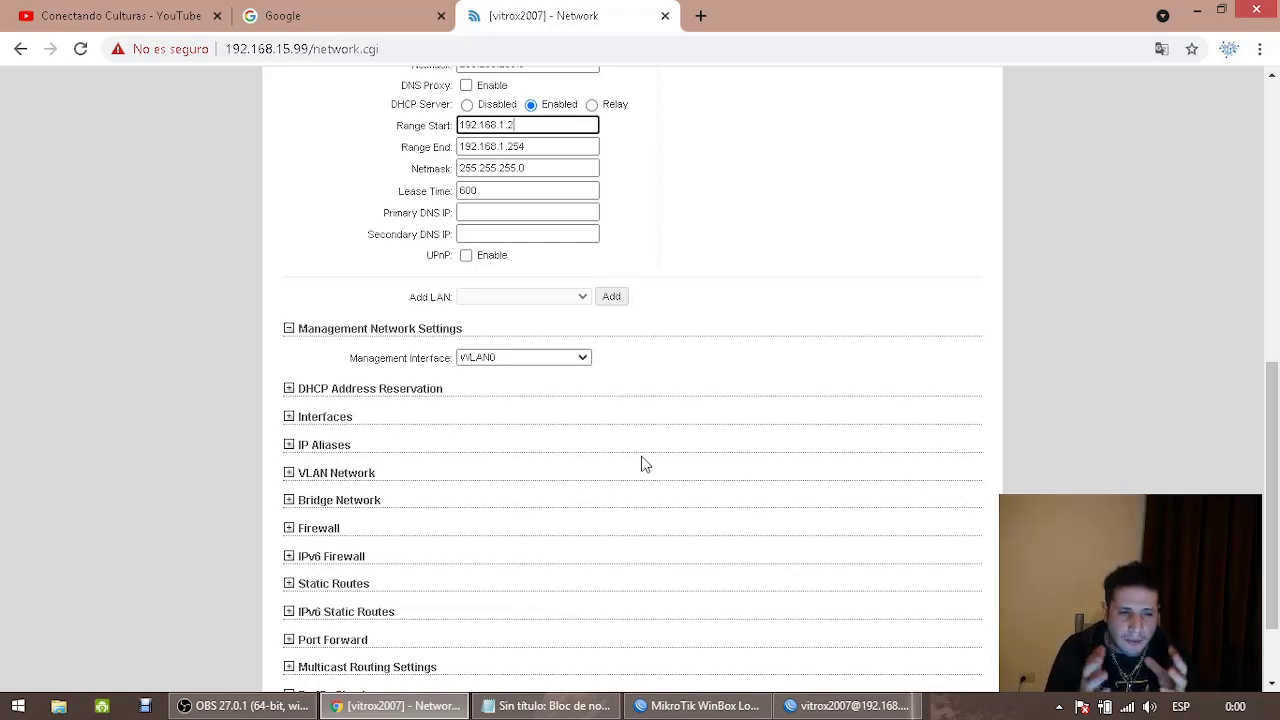
pyautogui.scroll(7, 725, 450)
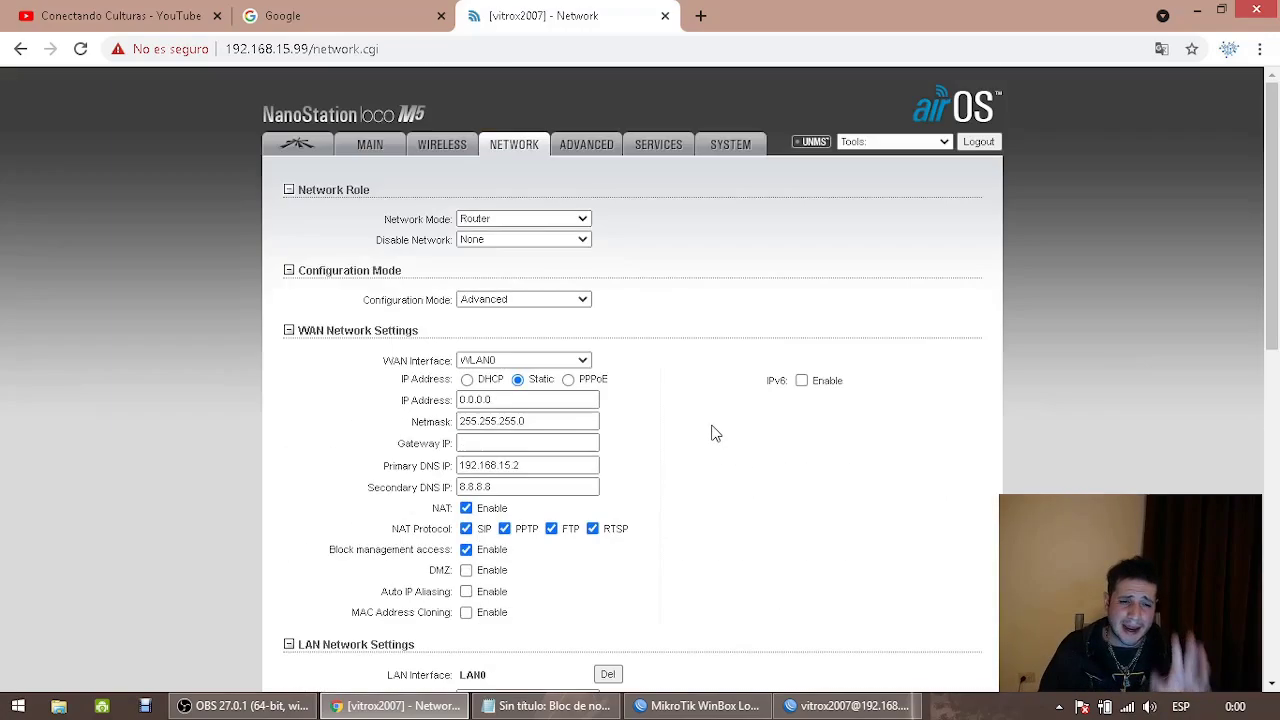
pyautogui.scroll(-2, 508, 226)
pyautogui.scroll(-5, 502, 228)
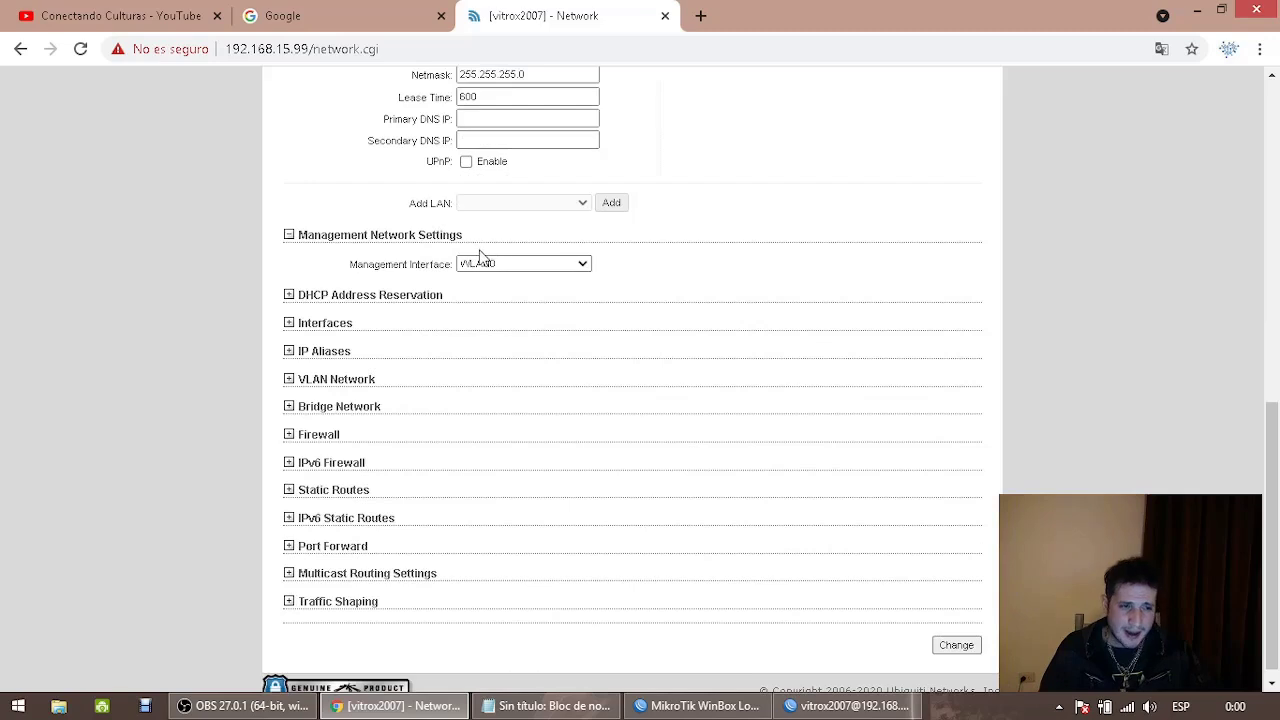
# In a new tab, open 192.168.188.1 and log in to the TP-Link router as admin
pyautogui.click(703, 17)
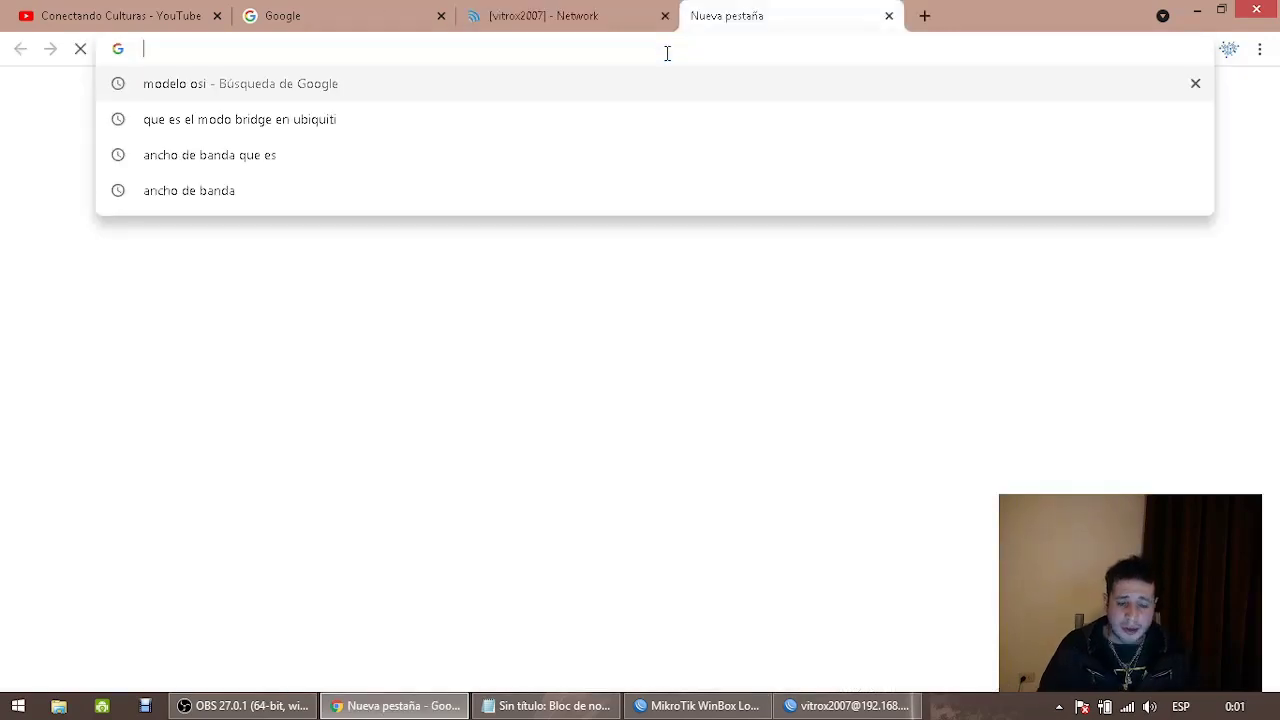
pyautogui.write('192.168')
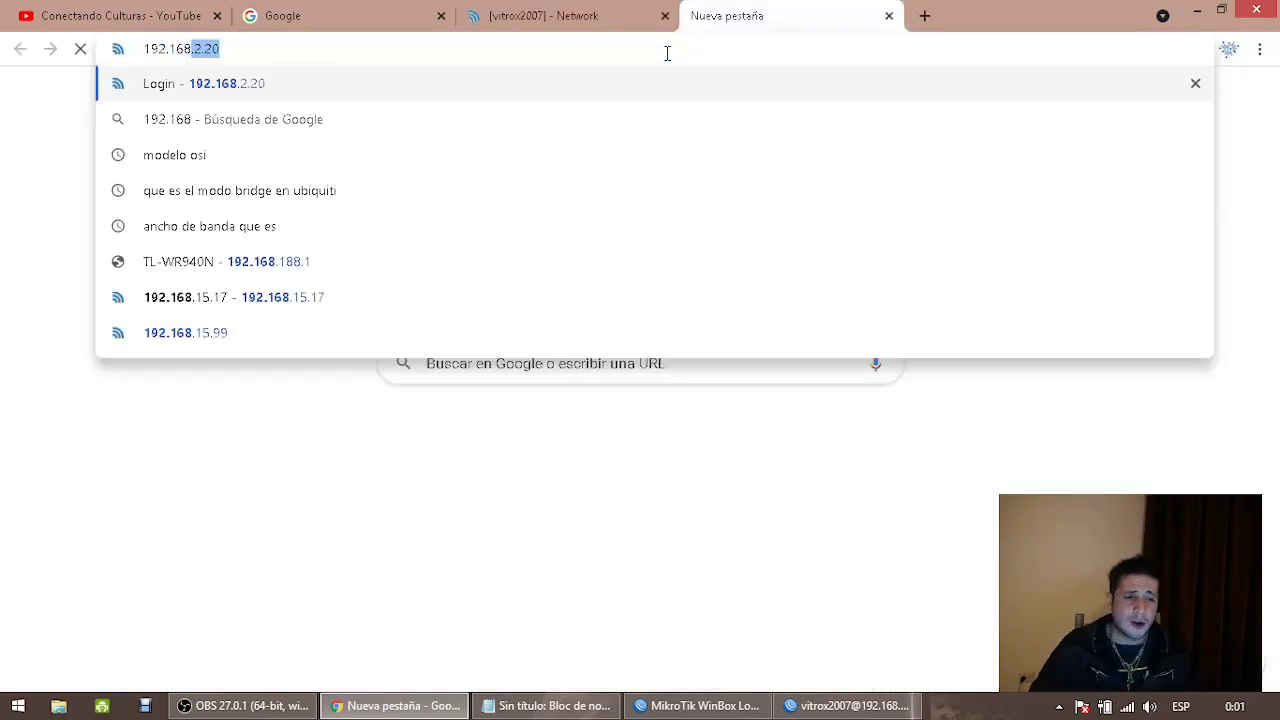
pyautogui.write('.188.1')
pyautogui.press('Return')
pyautogui.write('admin')
pyautogui.press('Tab')
pyautogui.write('admin')
pyautogui.press('Return')
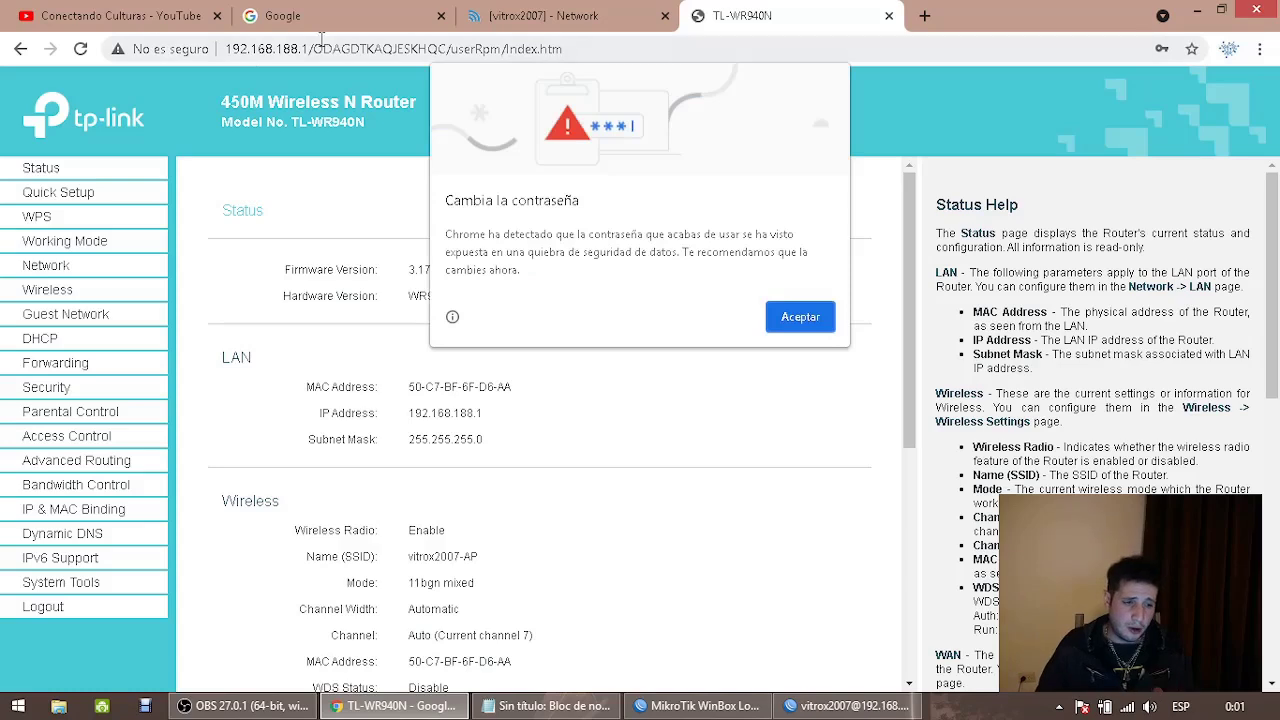
pyautogui.click(800, 318)
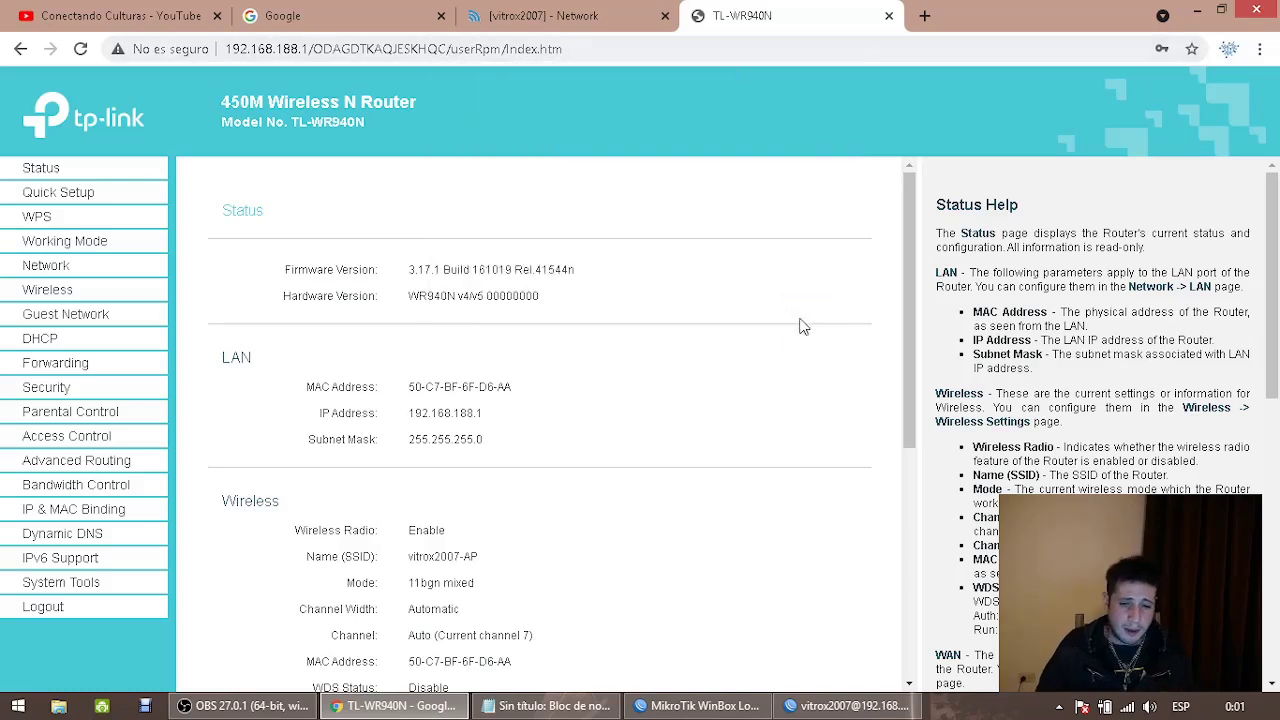
# Run Quick Setup to the WAN connection type step and settle on Dynamic IP
pyautogui.click(83, 197)
pyautogui.click(587, 424)
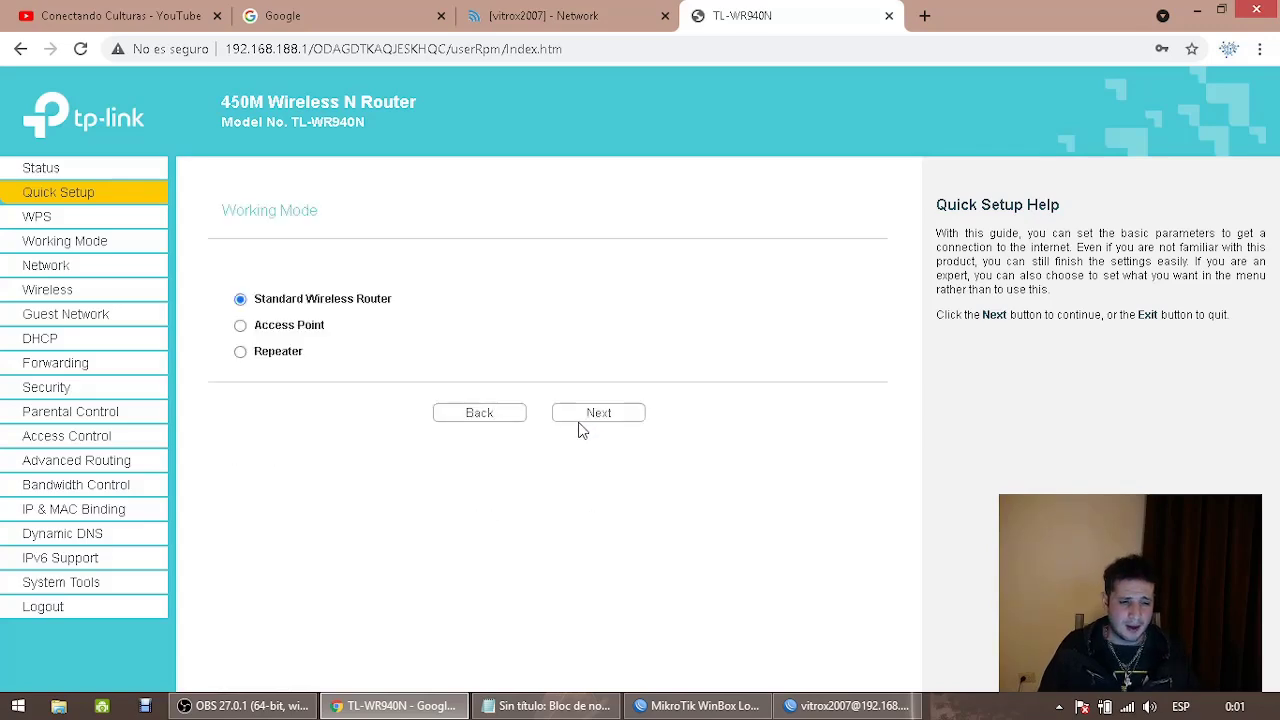
pyautogui.click(584, 424)
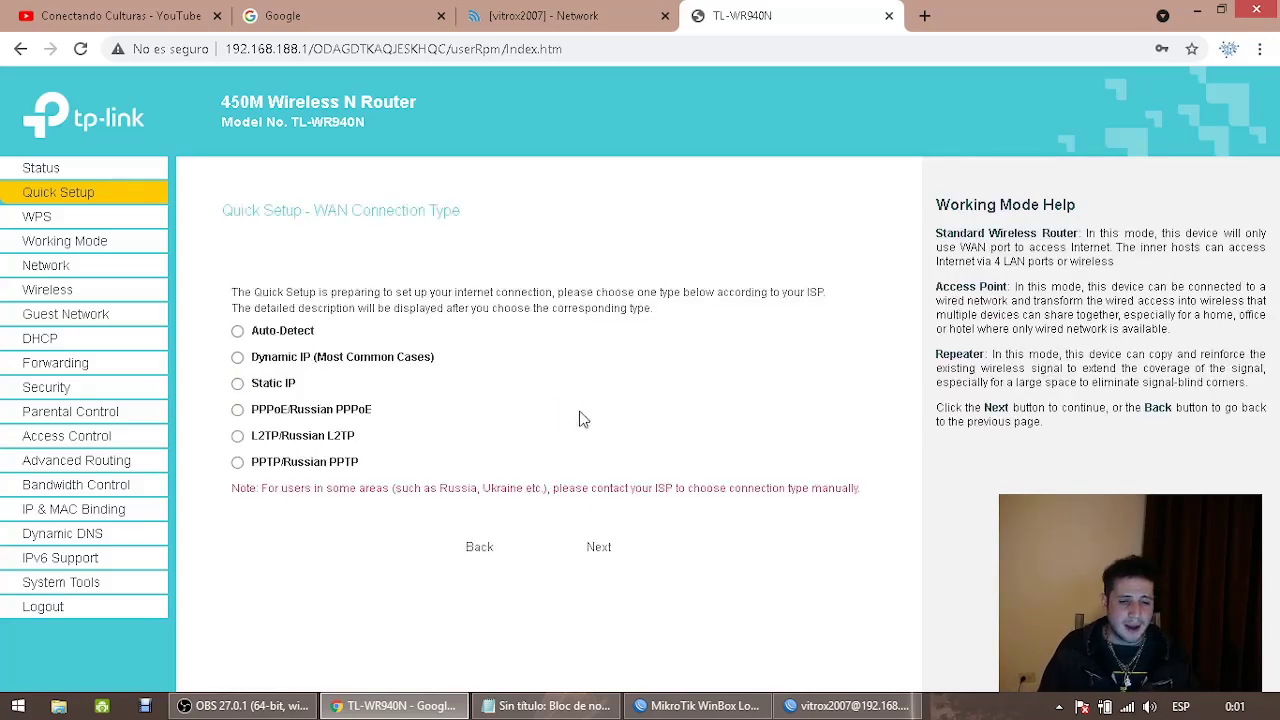
pyautogui.click(257, 358)
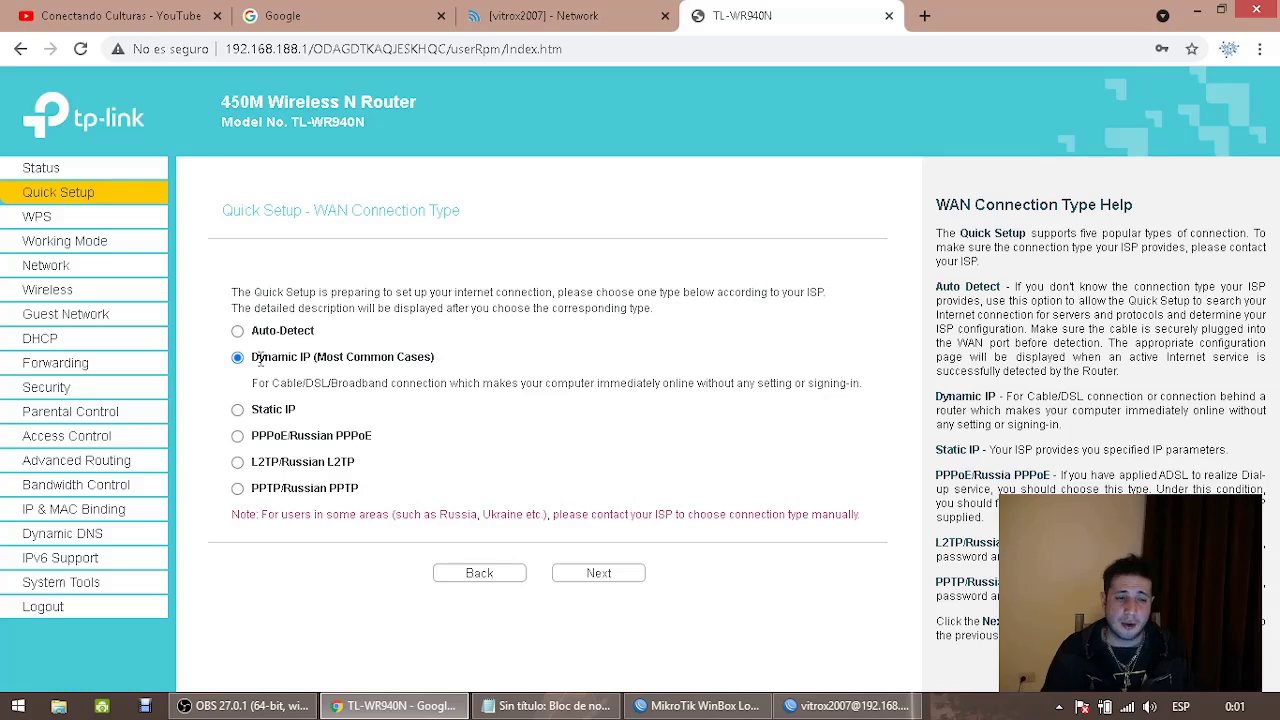
pyautogui.moveTo(313, 357); pyautogui.dragTo(458, 375)
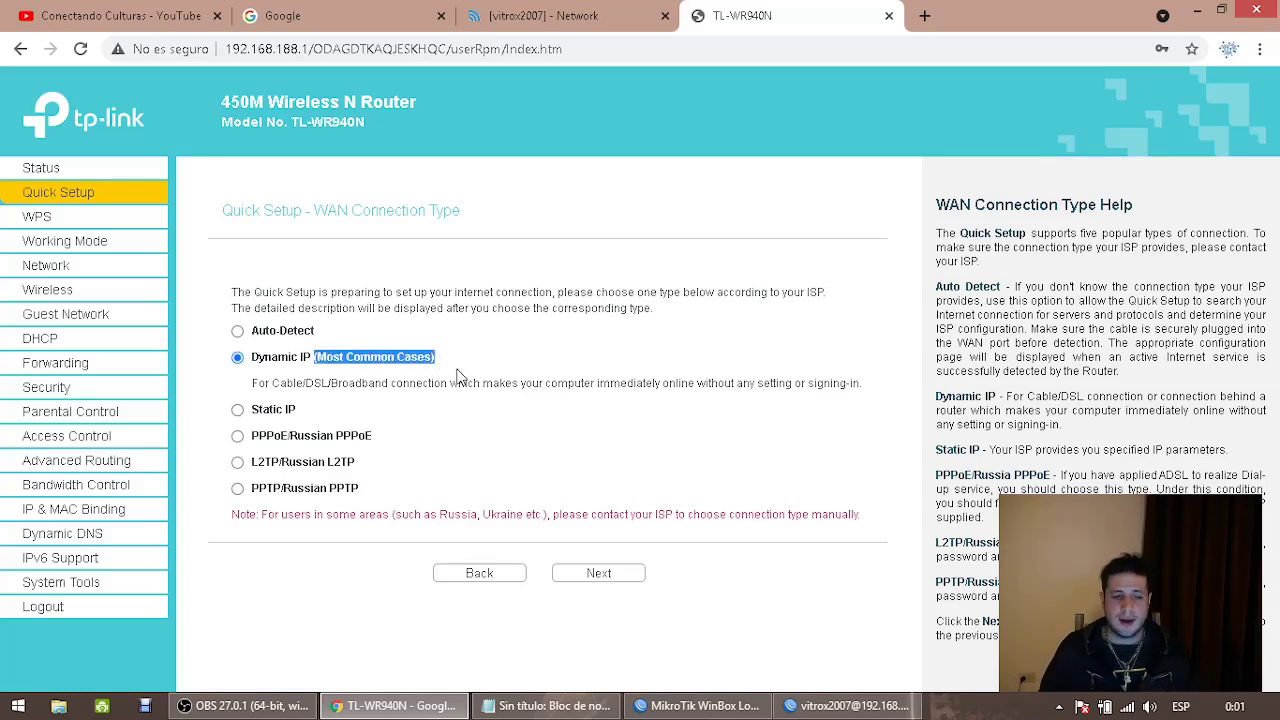
pyautogui.click(237, 331)
pyautogui.click(239, 384)
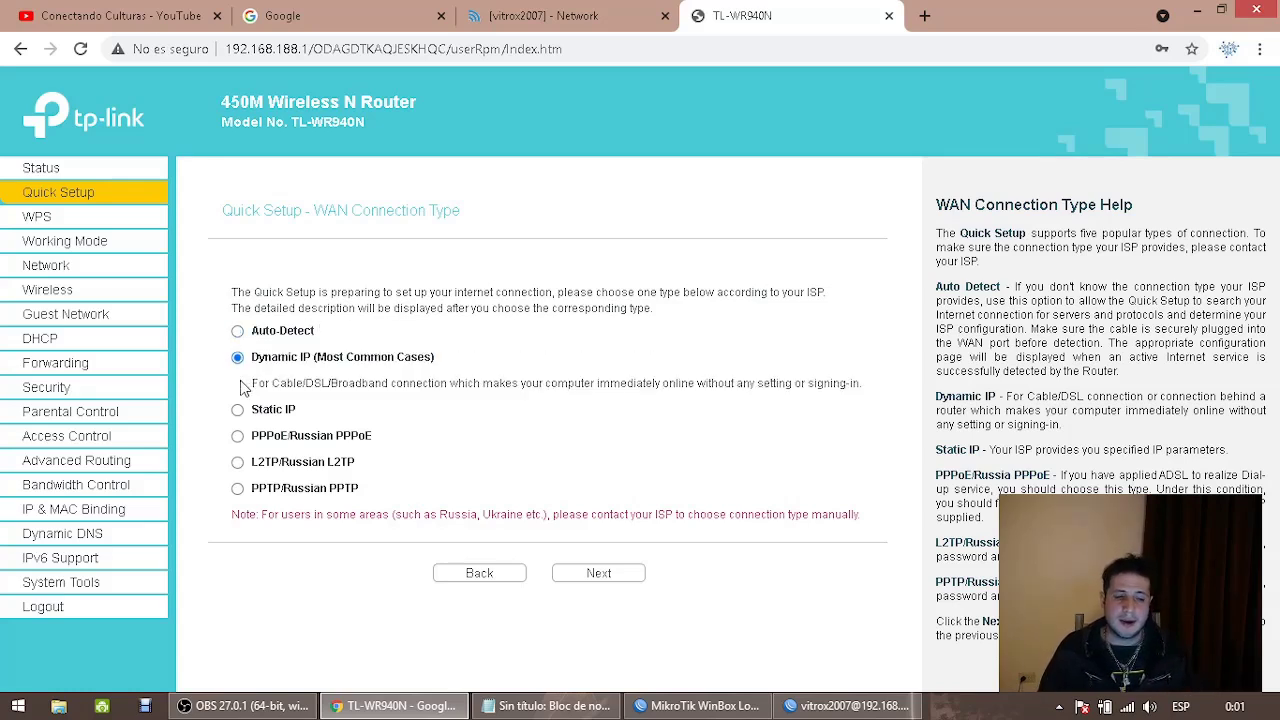
pyautogui.click(240, 411)
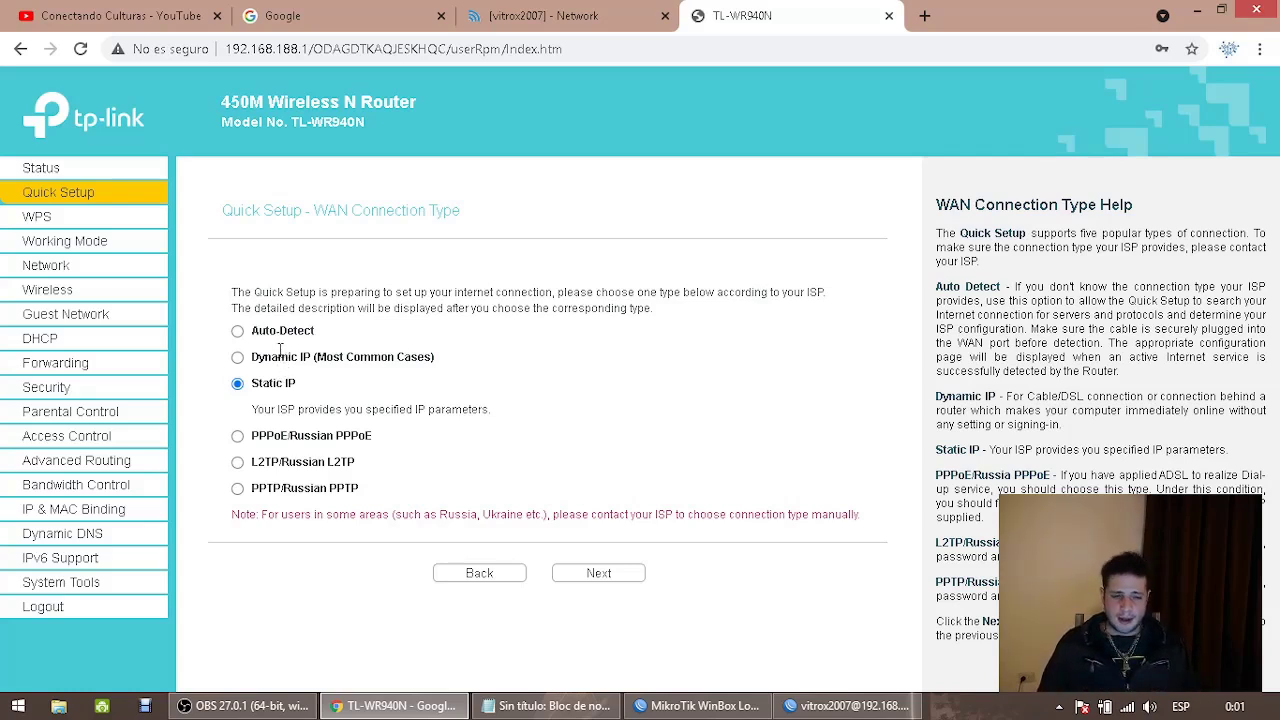
pyautogui.click(239, 358)
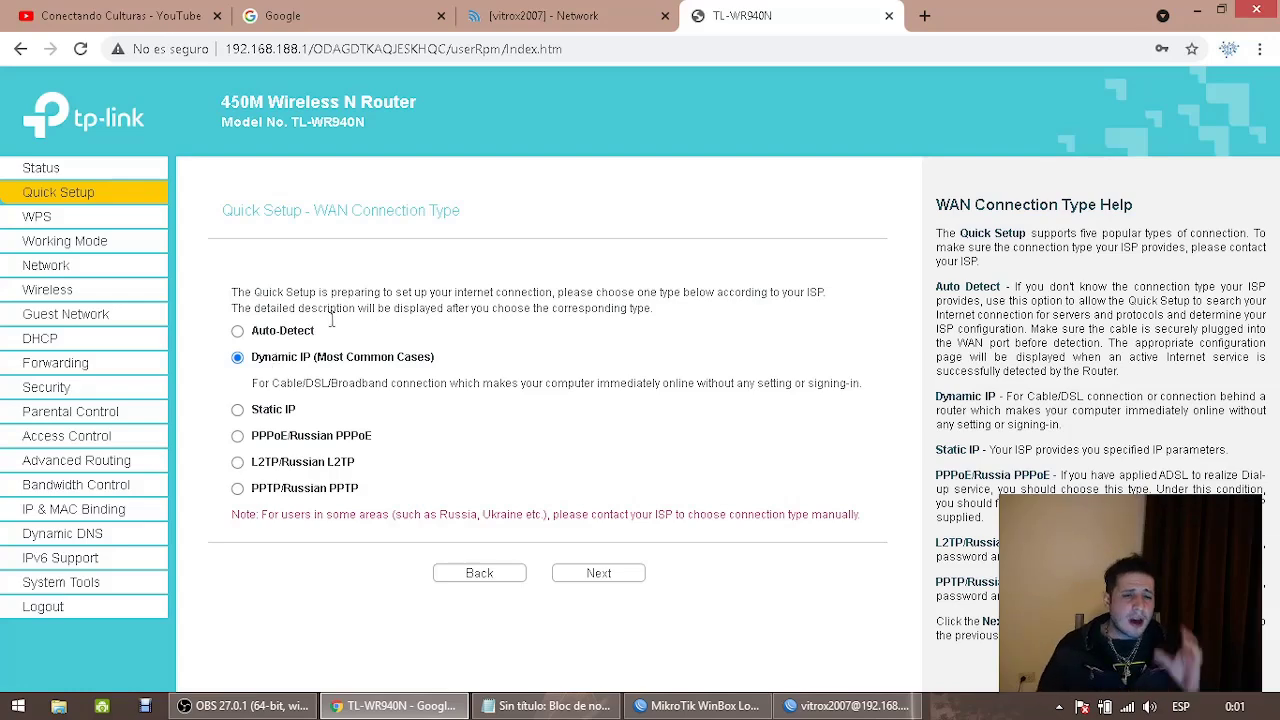
pyautogui.click(585, 12)
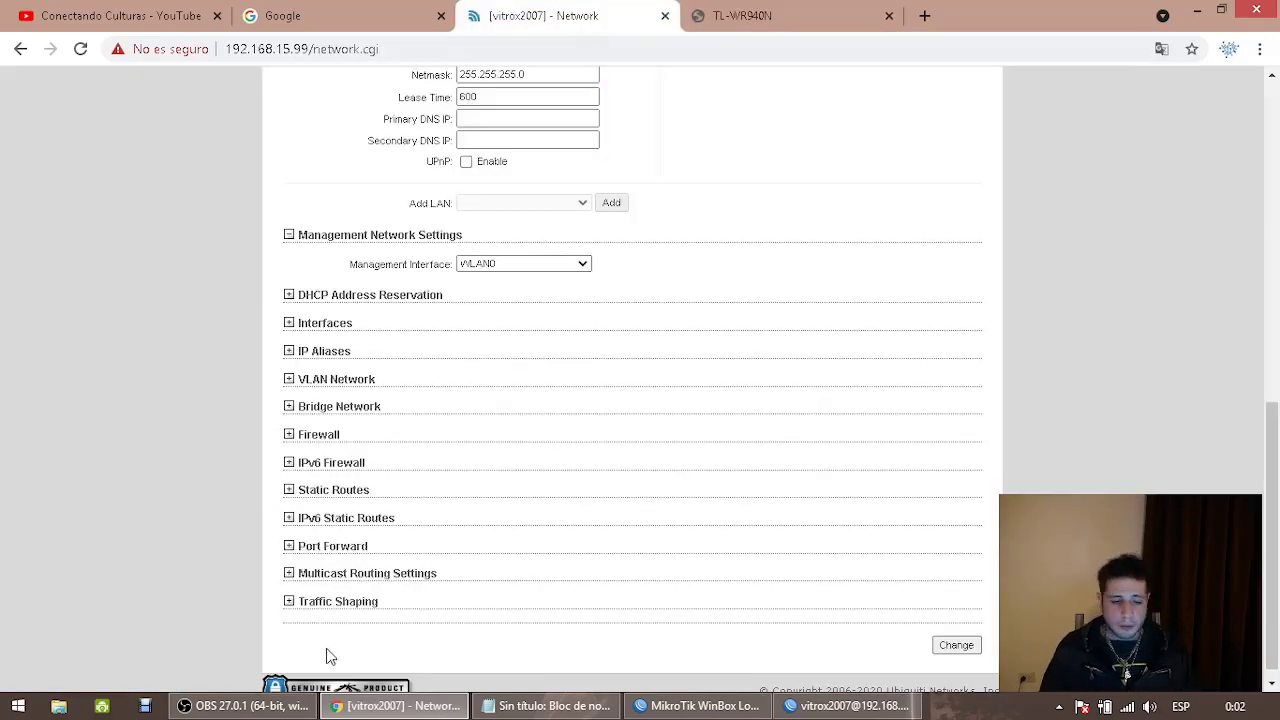
# Minimise OBS, glance at the YouTube videos tab, and return to the airOS tab
pyautogui.click(240, 708)
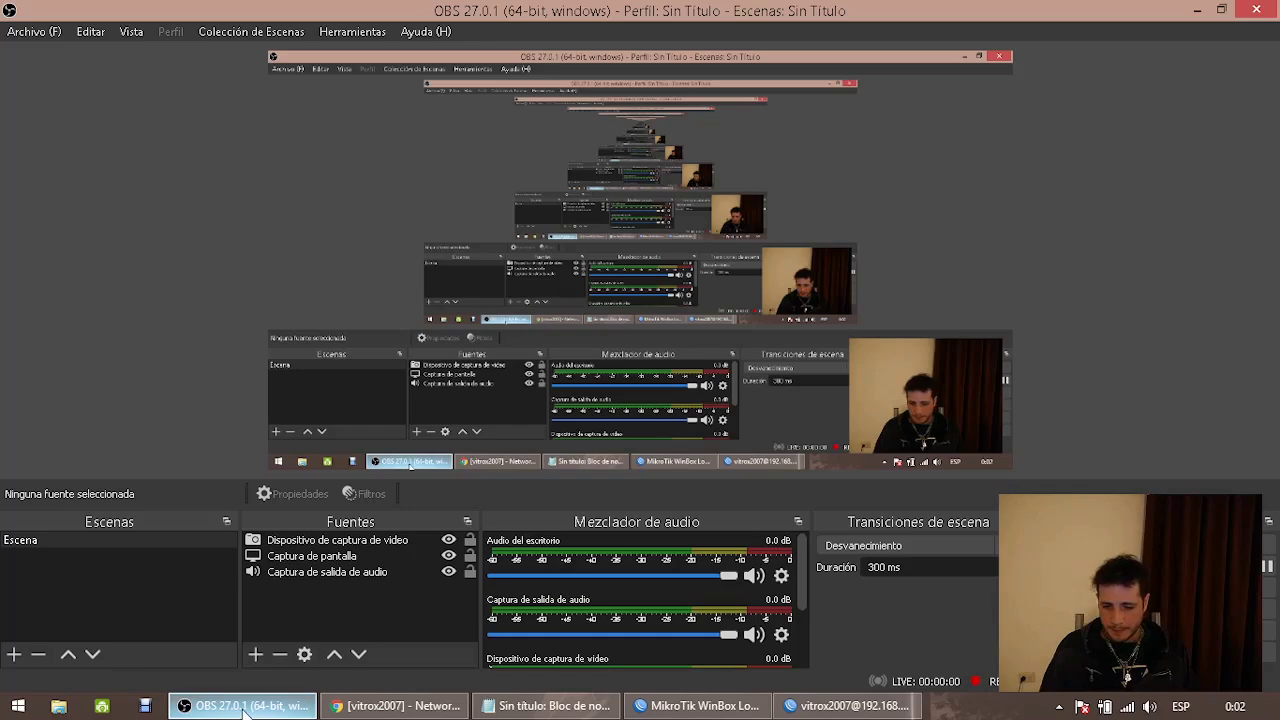
pyautogui.click(245, 710)
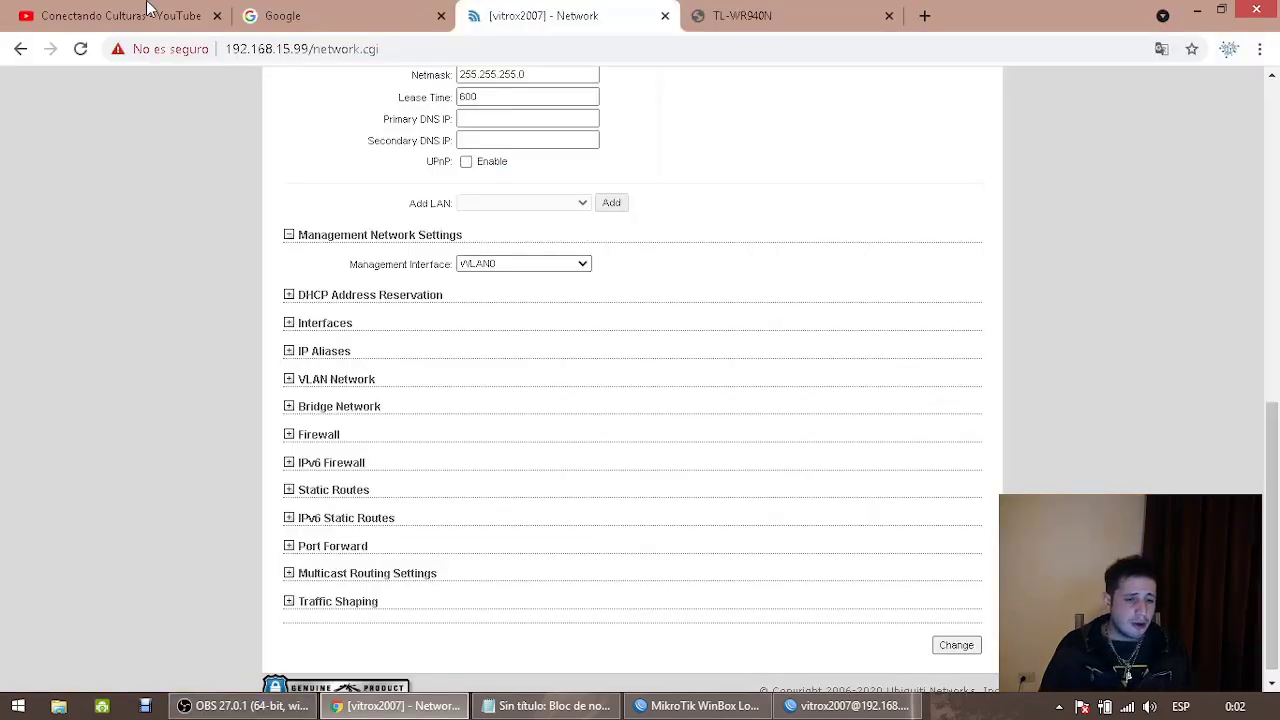
pyautogui.scroll(8, 437, 291)
pyautogui.click(152, 18)
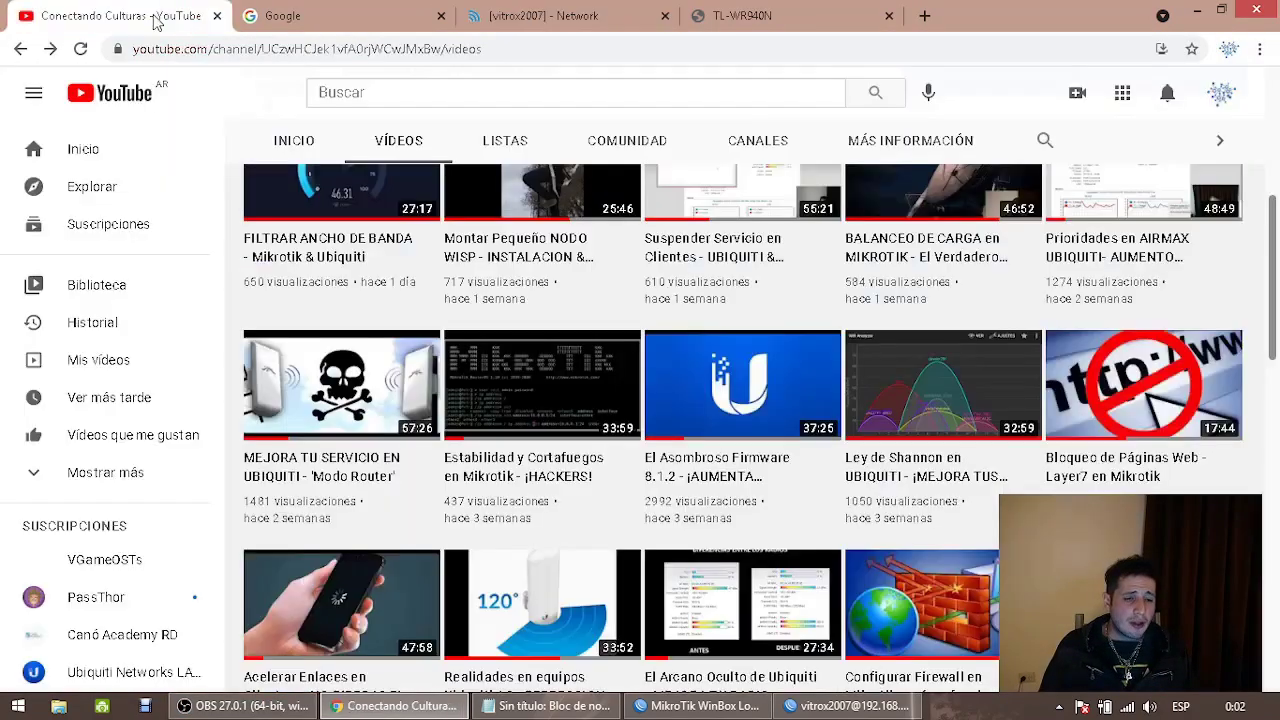
pyautogui.moveTo(378, 445)
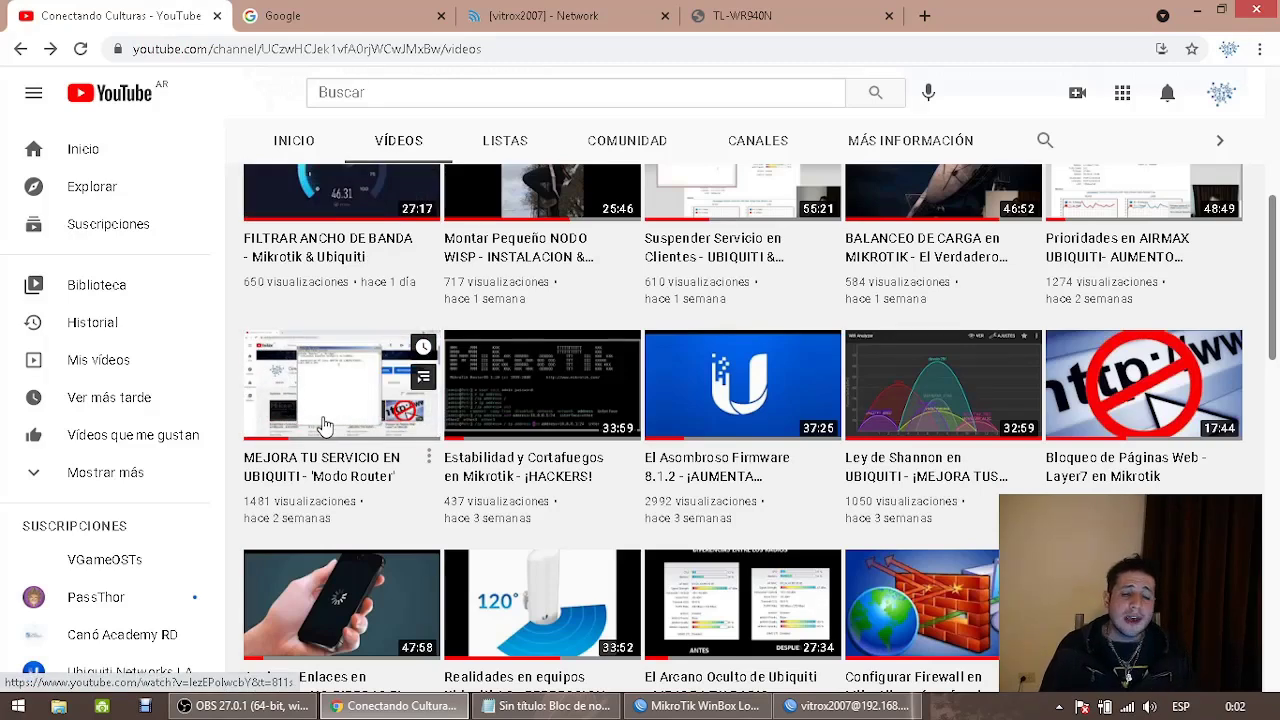
pyautogui.click(540, 16)
# Toggle Network Mode to Bridge and back to Router so the WAN settings appear
pyautogui.click(498, 217)
pyautogui.click(500, 231)
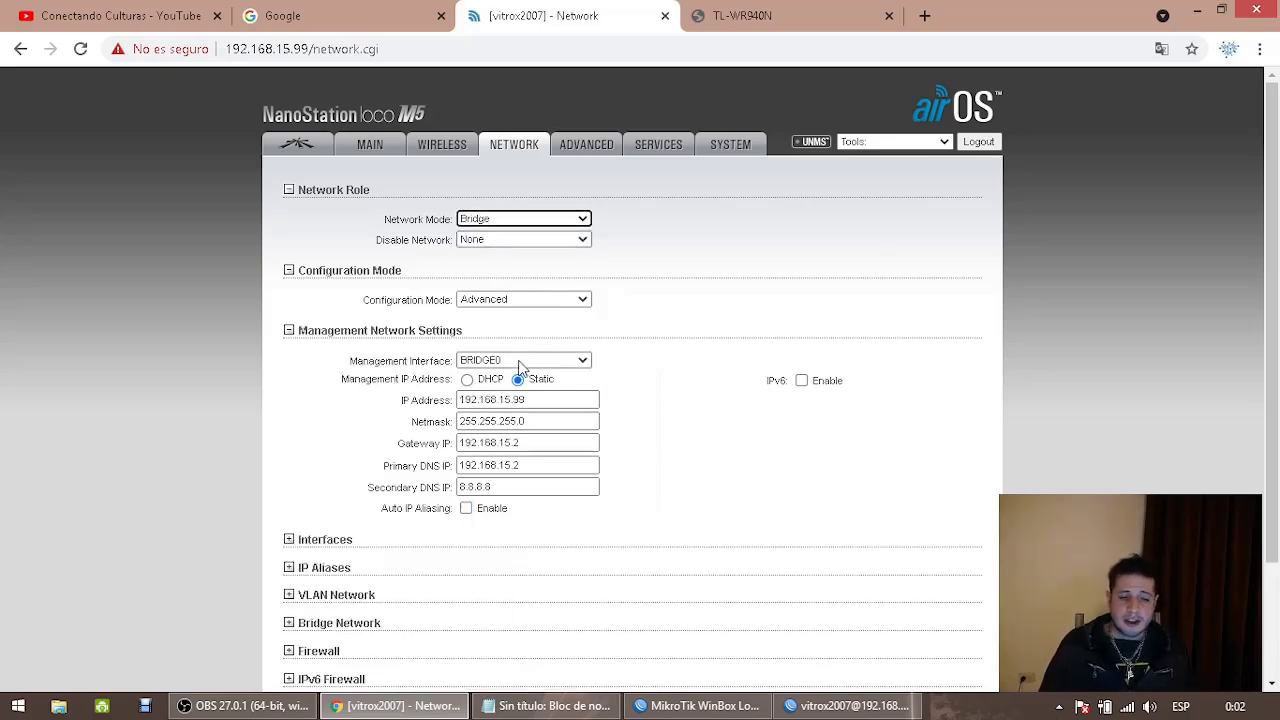
pyautogui.click(514, 218)
pyautogui.click(503, 246)
# Set the WAN static IP to 192.168.15.17 with gateway 192.168.15.2
pyautogui.moveTo(515, 396); pyautogui.dragTo(263, 431)
pyautogui.write('192.168.15')
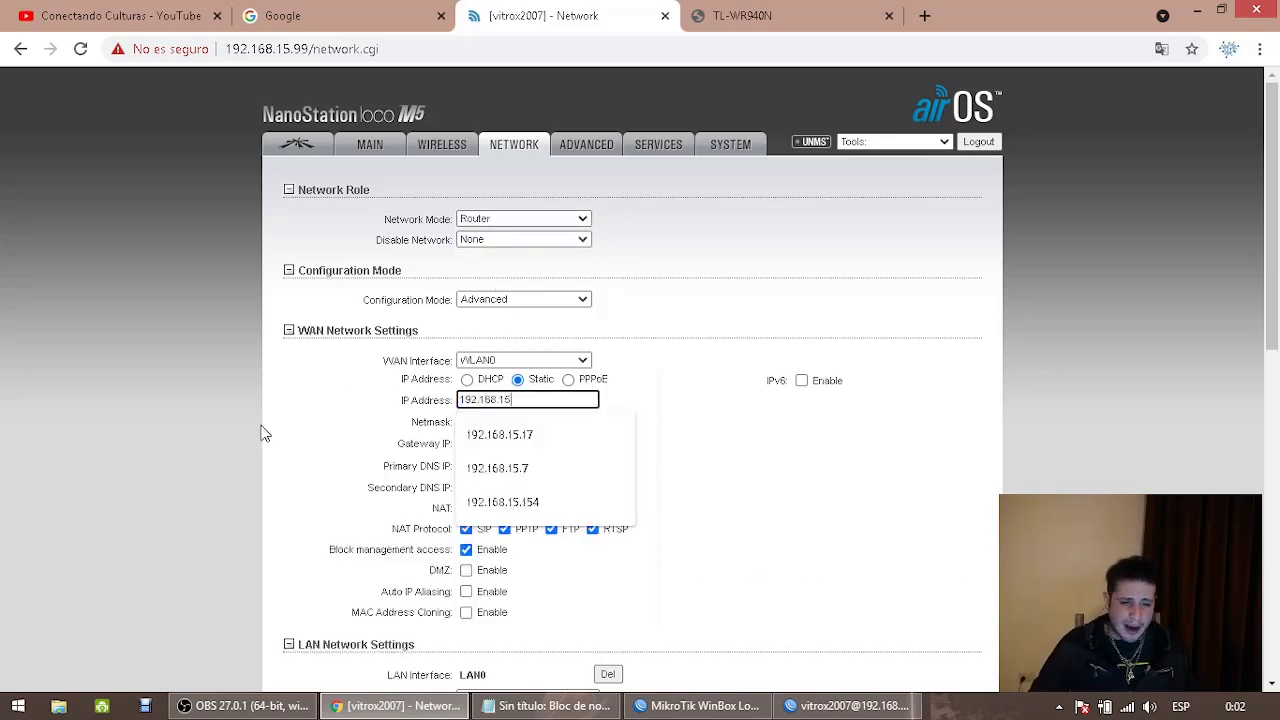
pyautogui.press('Down')
pyautogui.press('Return')
pyautogui.press('Tab')
pyautogui.press('Tab')
pyautogui.write('192.168.15.2')
pyautogui.press('Tab')
pyautogui.press('Tab')
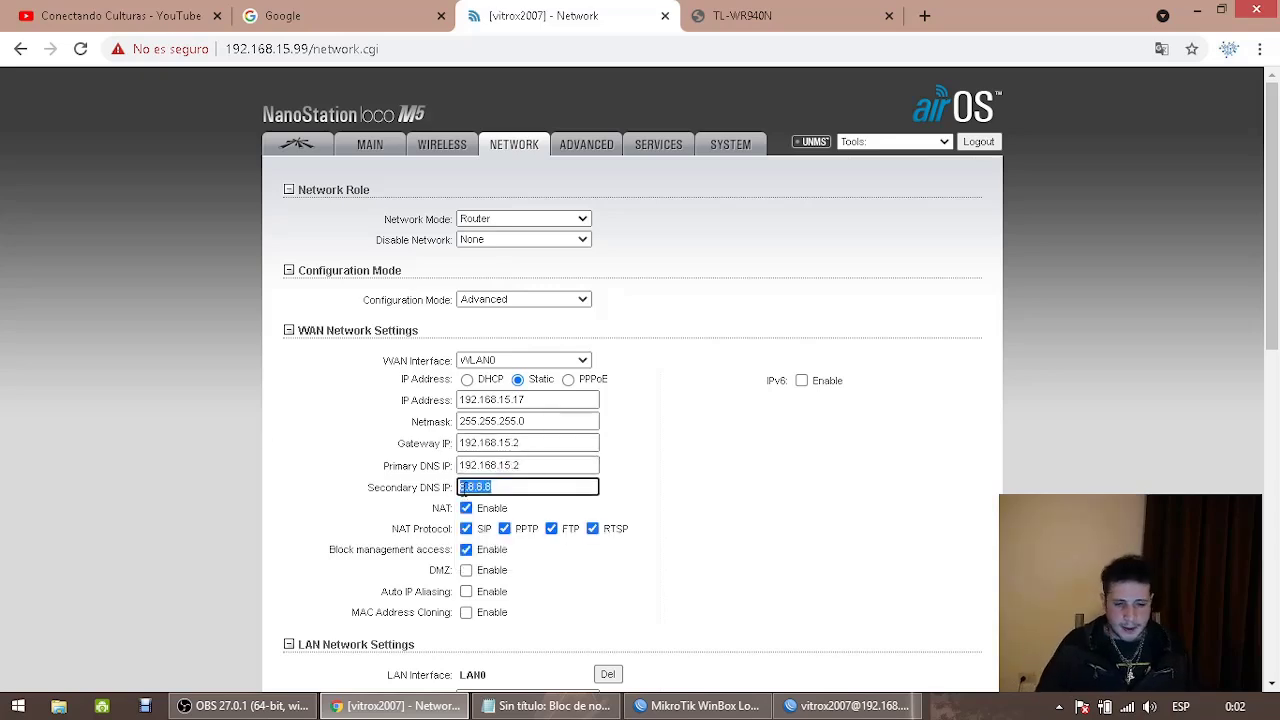
# Set LAN IP 192.168.2.20 and DHCP range 192.168.2.30–192.168.2.60, dismissing the management warning
pyautogui.scroll(-1, 488, 530)
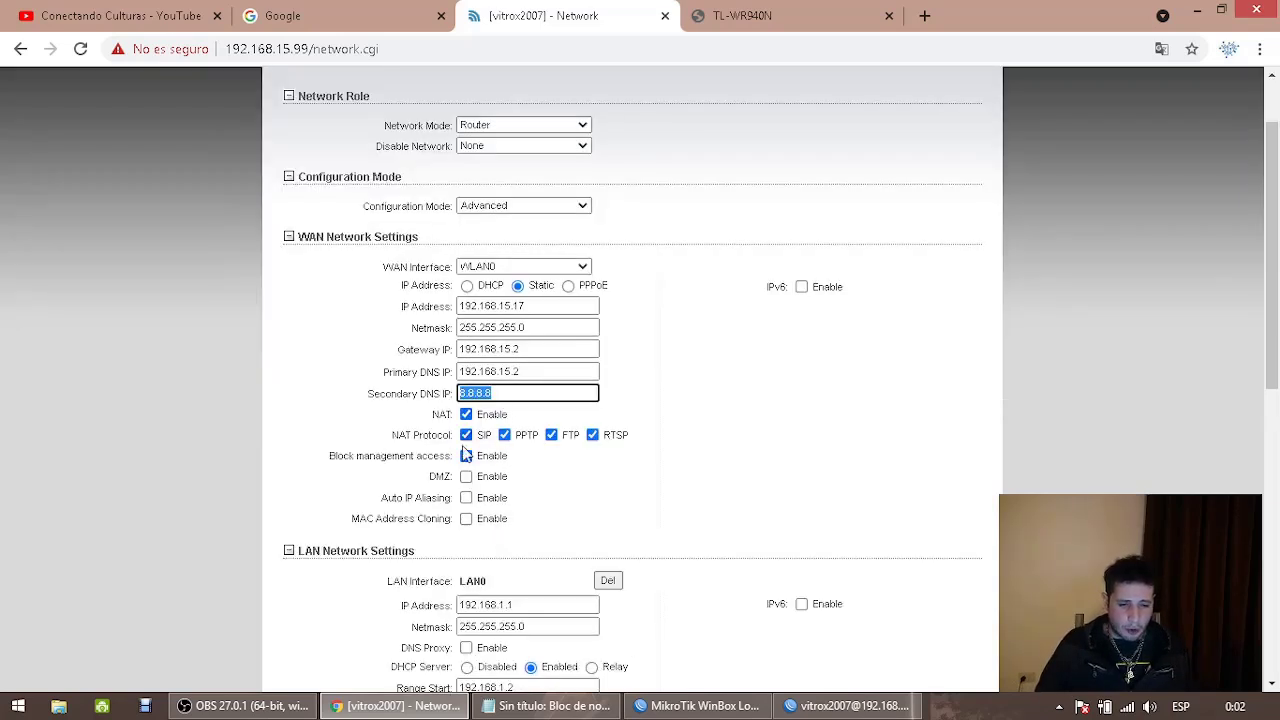
pyautogui.scroll(-1, 465, 480)
pyautogui.scroll(-1, 462, 487)
pyautogui.moveTo(499, 419); pyautogui.dragTo(605, 434)
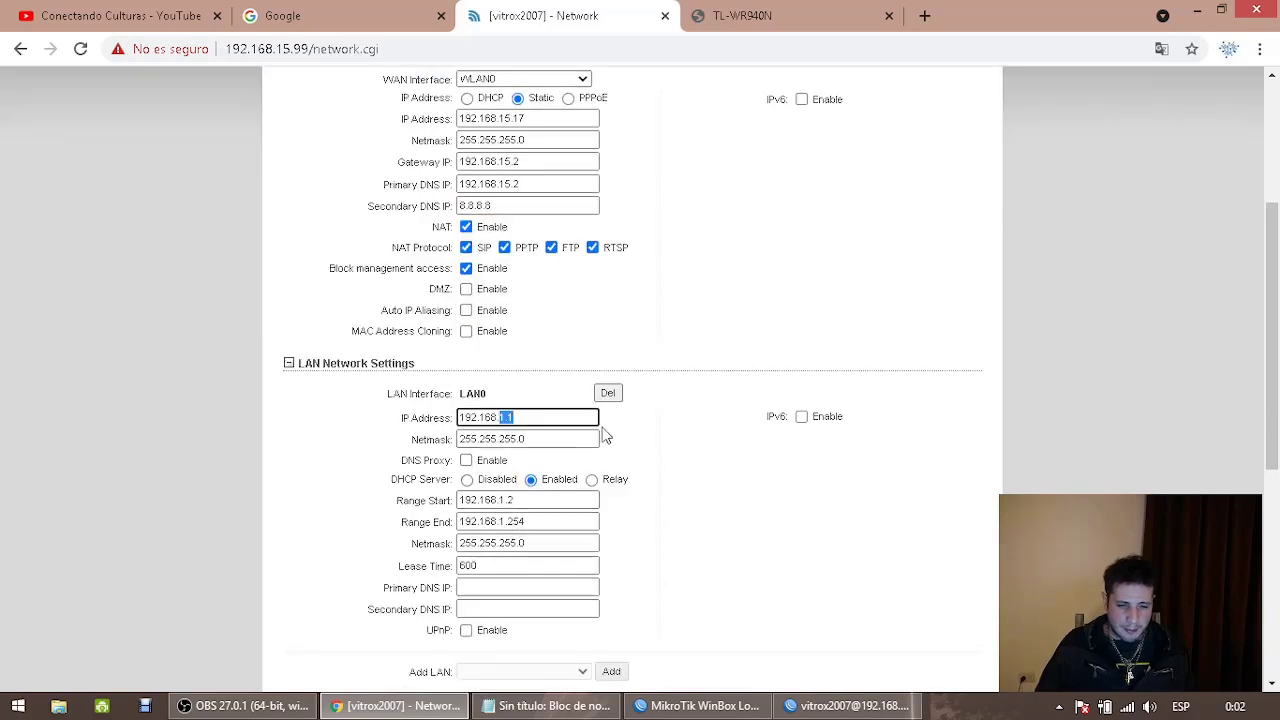
pyautogui.write('2.20')
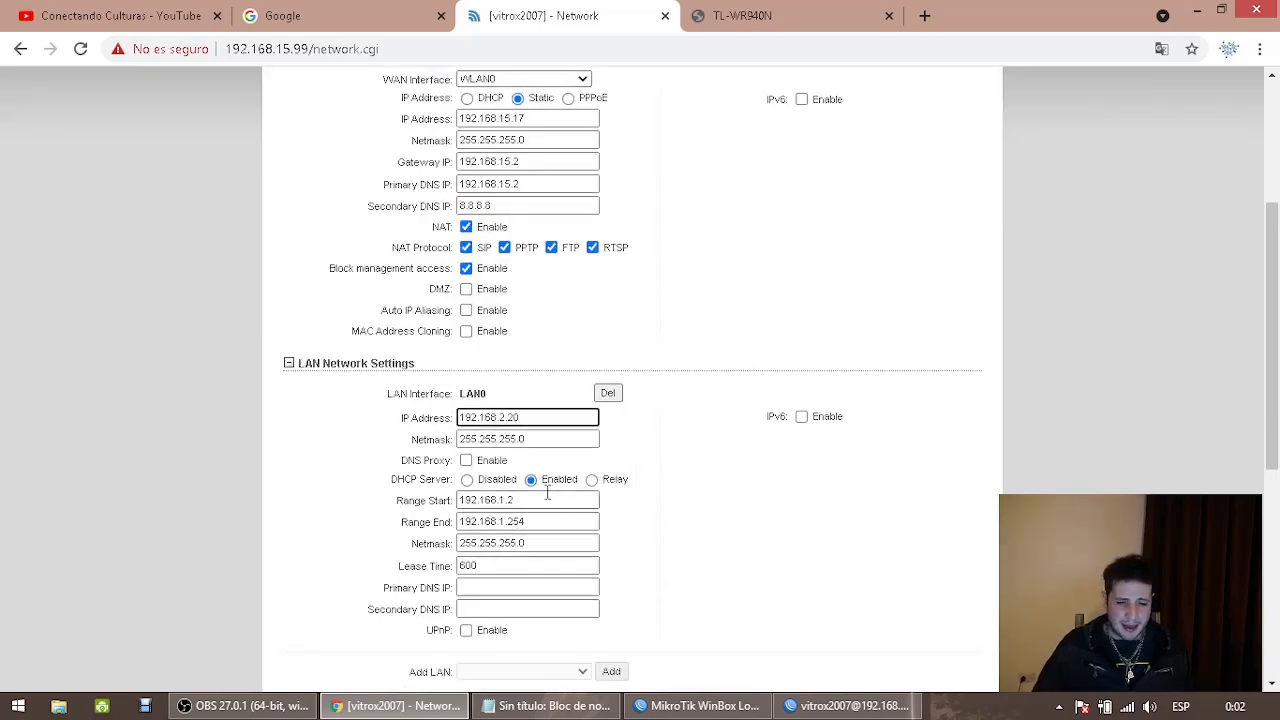
pyautogui.moveTo(503, 500); pyautogui.dragTo(767, 530)
pyautogui.write('20.30')
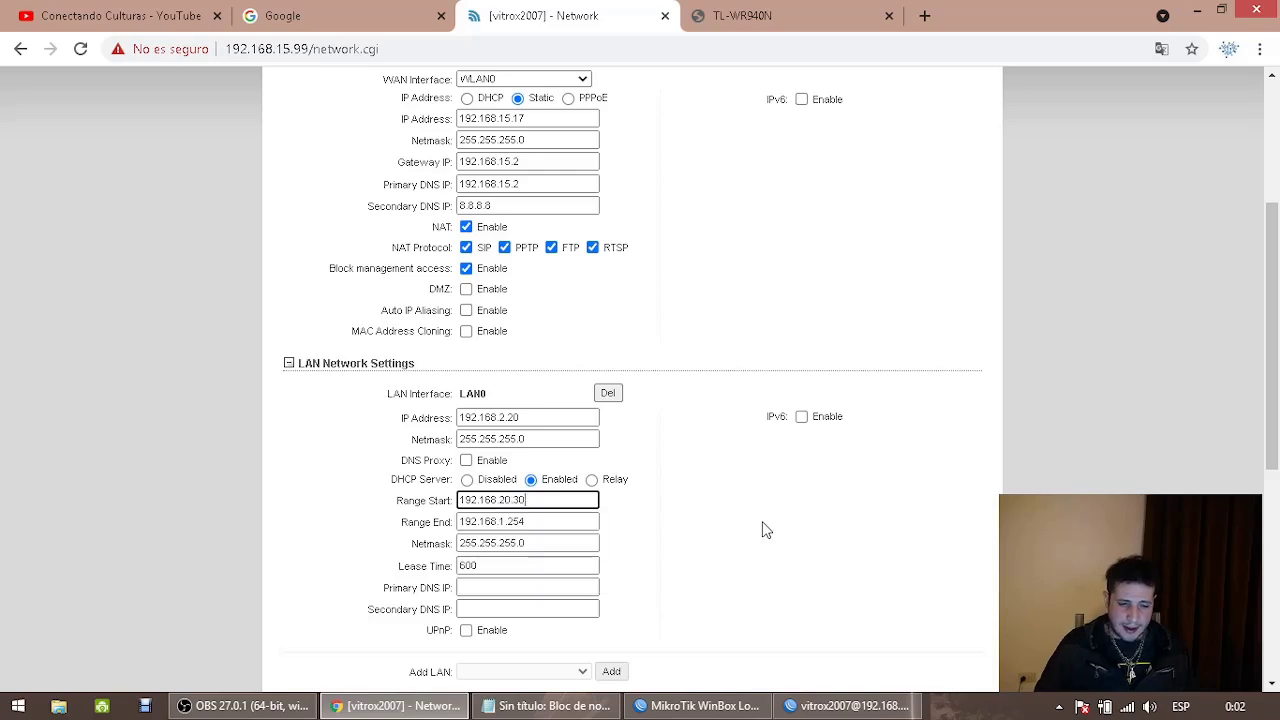
pyautogui.moveTo(503, 500); pyautogui.dragTo(657, 526)
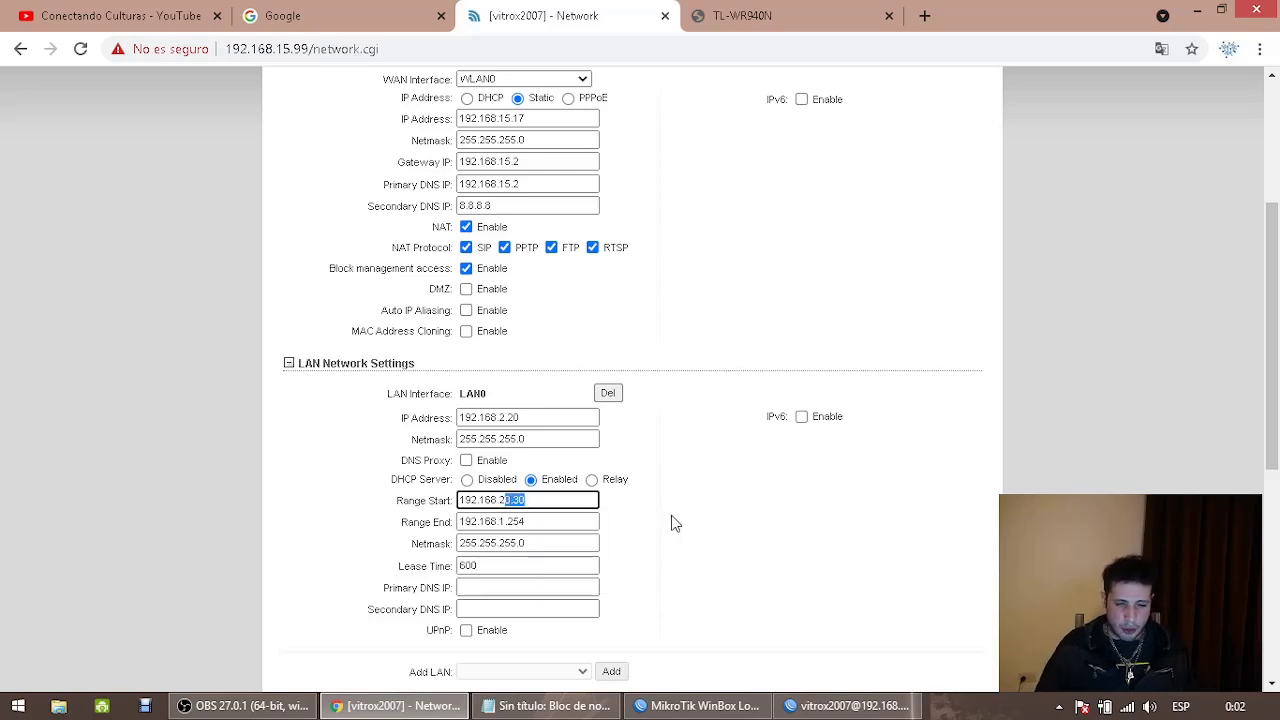
pyautogui.write('.30')
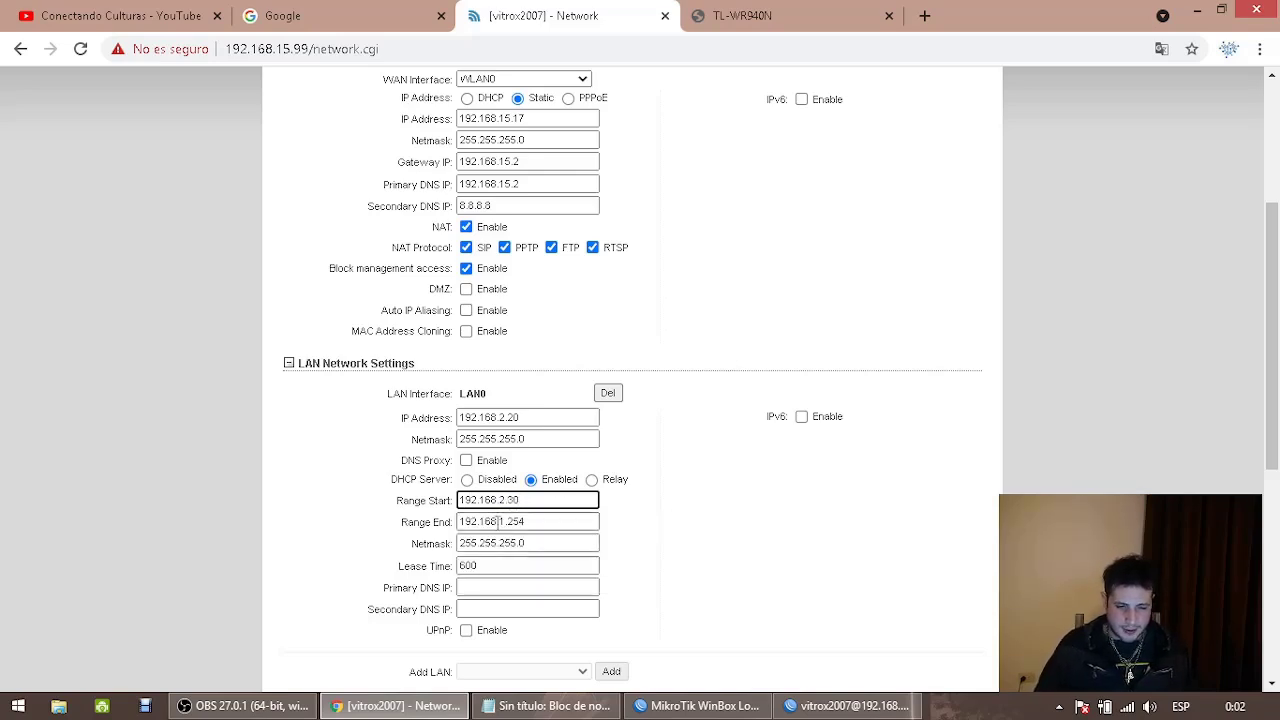
pyautogui.moveTo(497, 521); pyautogui.dragTo(669, 556)
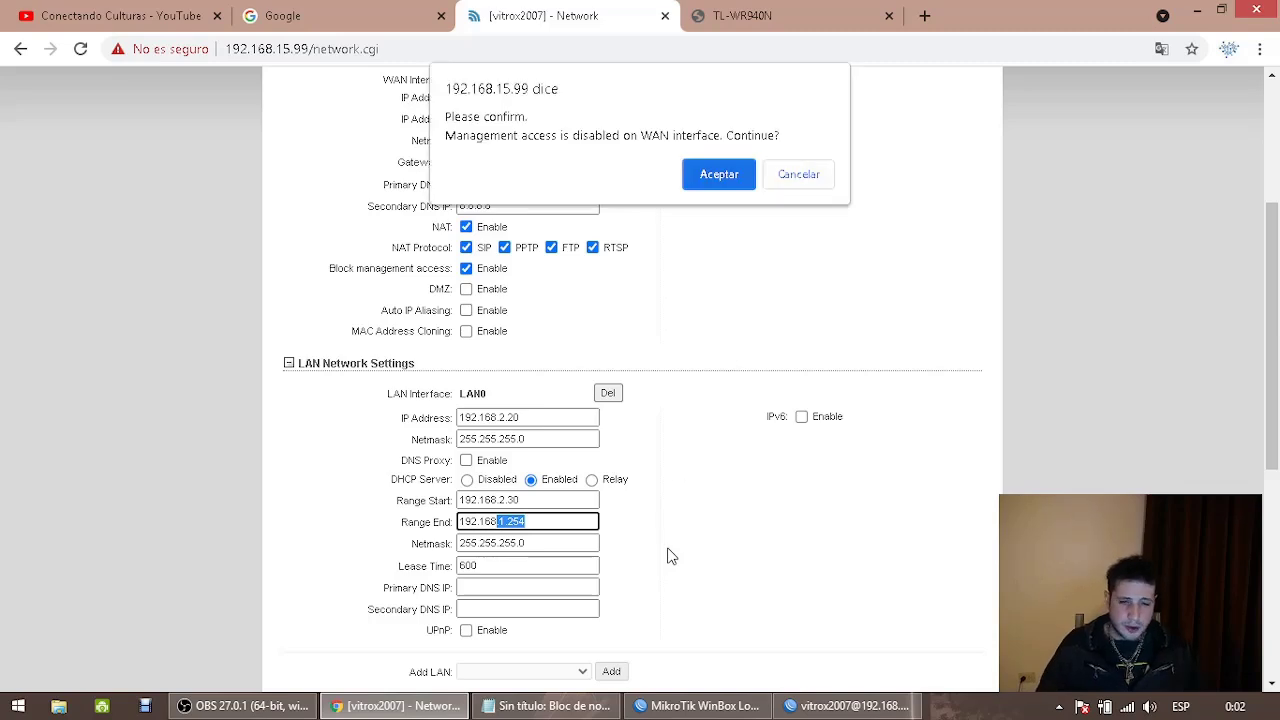
pyautogui.click(798, 174)
pyautogui.press('BackSpace')
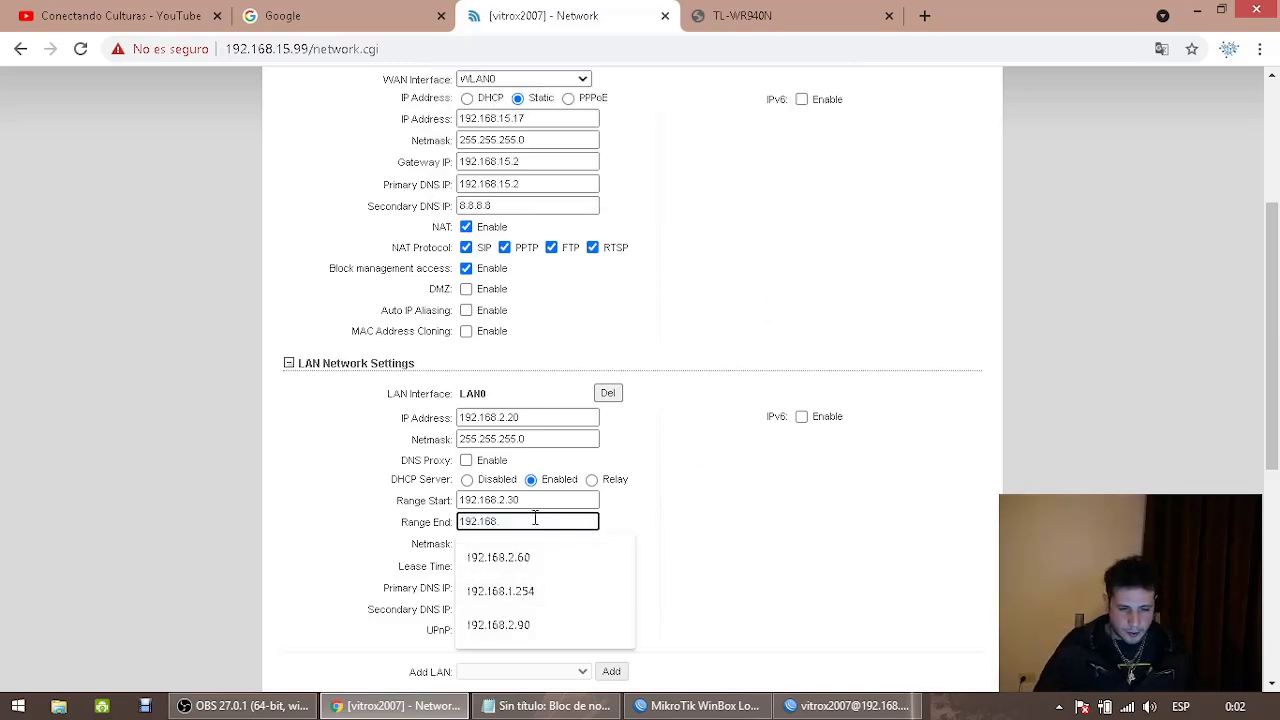
pyautogui.write('2.60')
pyautogui.click(715, 572)
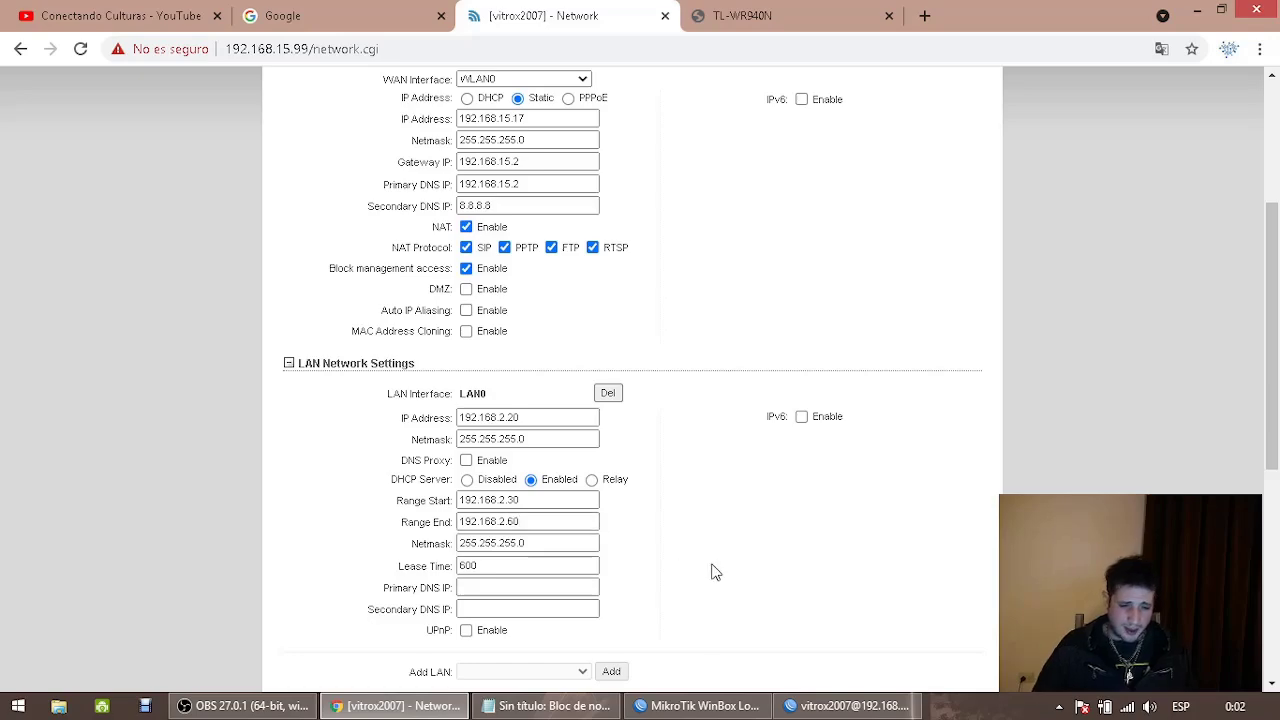
# Review the Router-mode network settings on the Network tab against the tutorial video
pyautogui.scroll(-5, 715, 565)
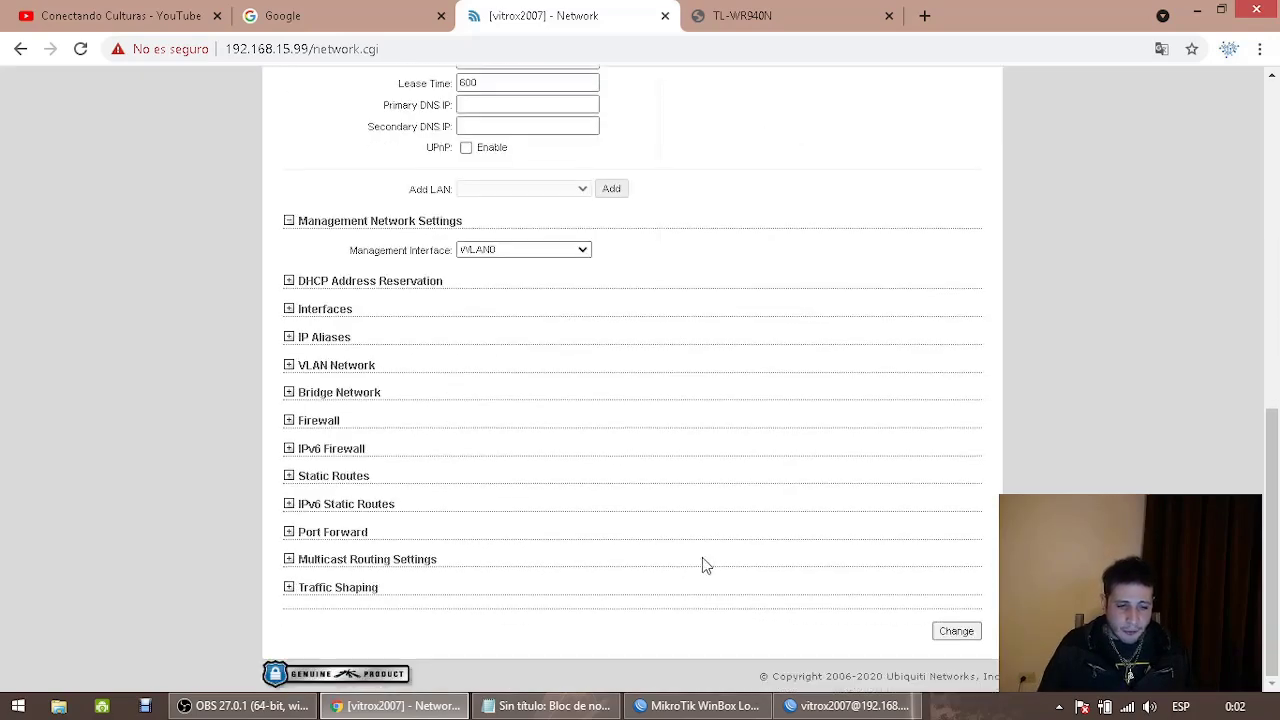
pyautogui.scroll(6, 700, 560)
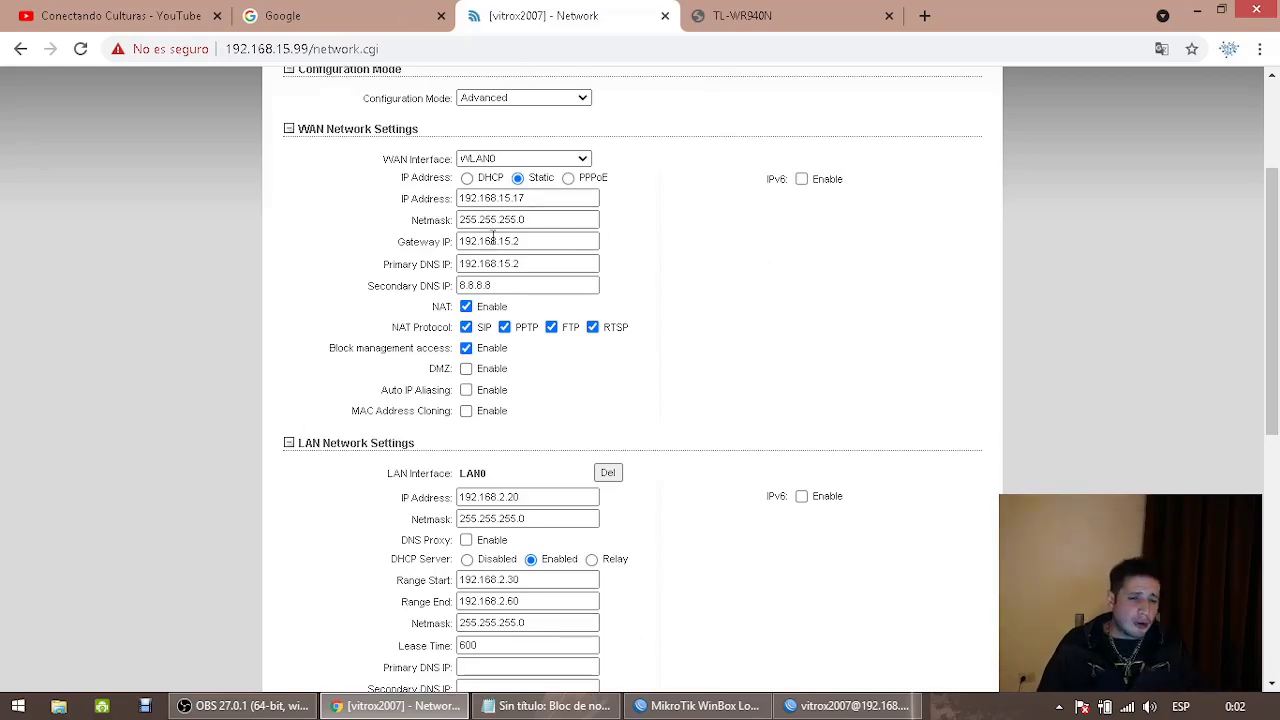
pyautogui.scroll(1, 455, 228)
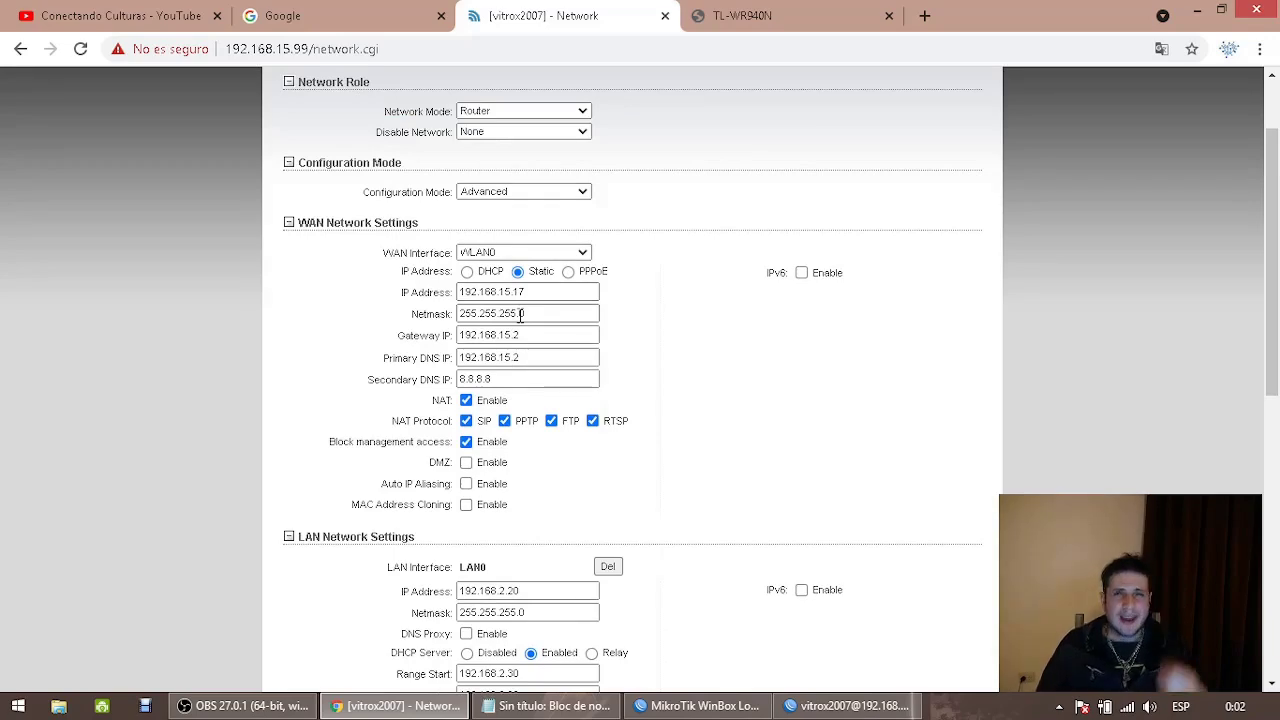
pyautogui.scroll(-7, 514, 340)
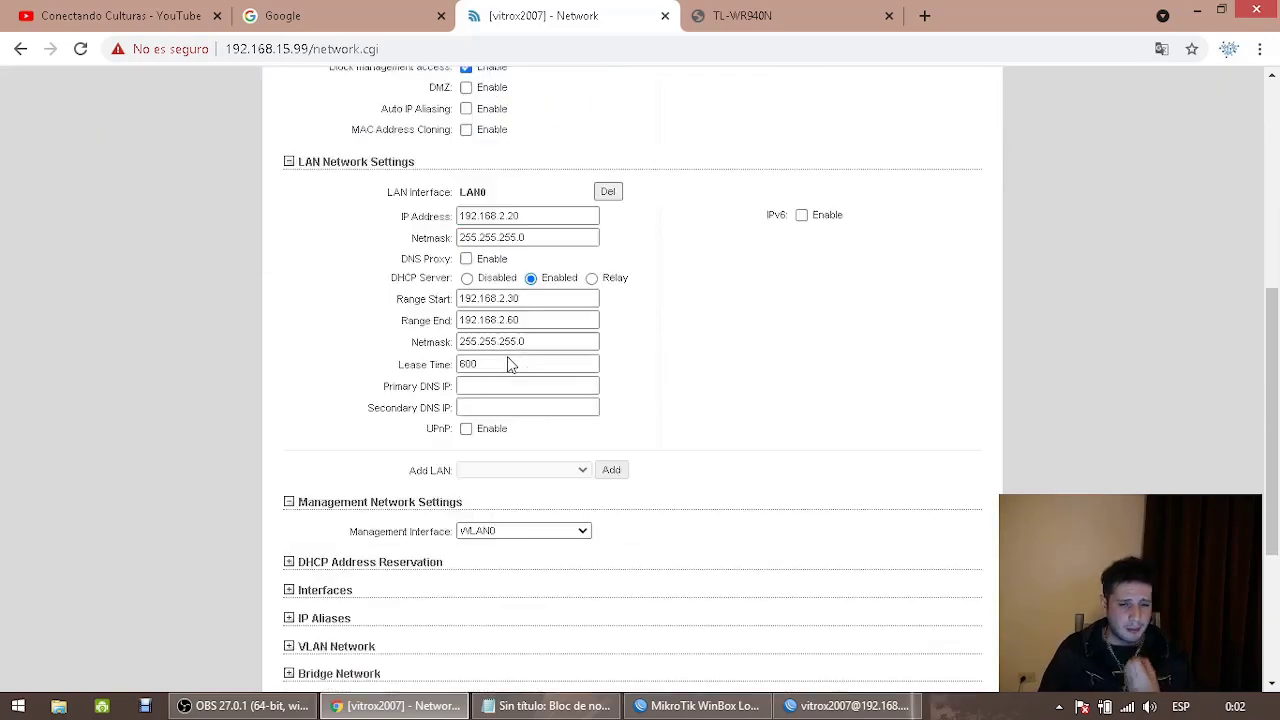
pyautogui.click(147, 10)
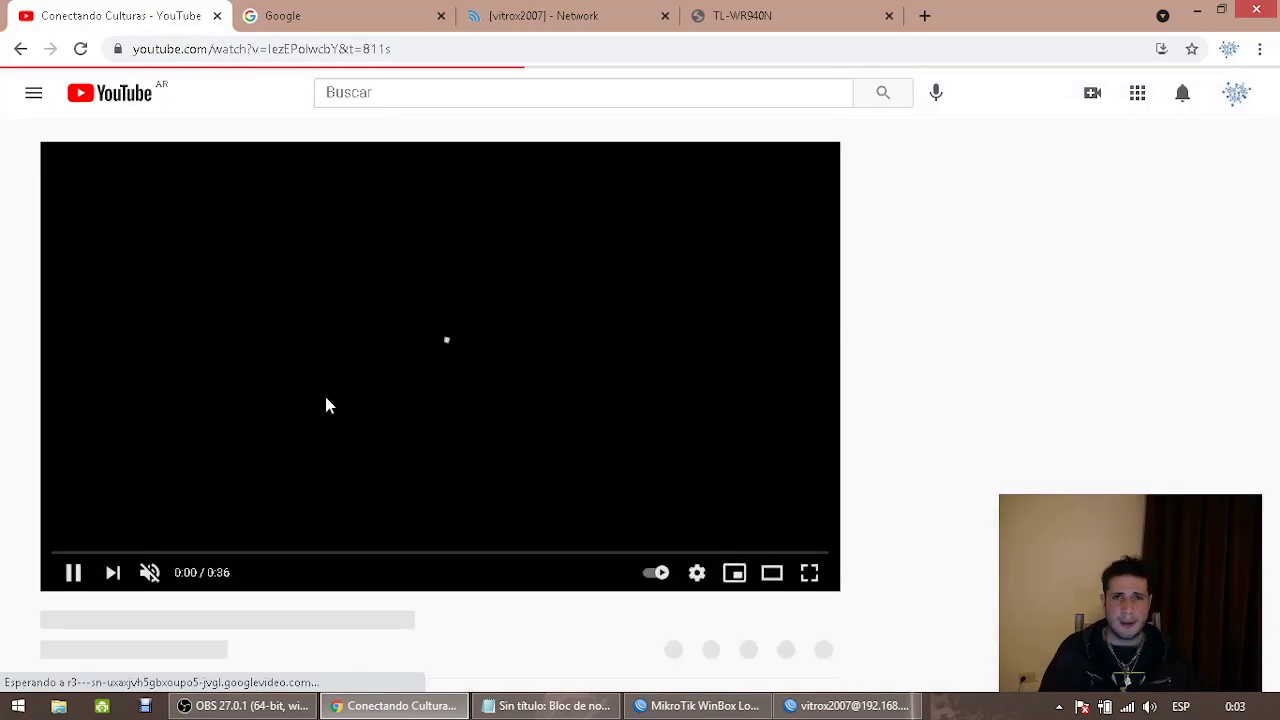
pyautogui.click(603, 10)
pyautogui.scroll(4, 670, 272)
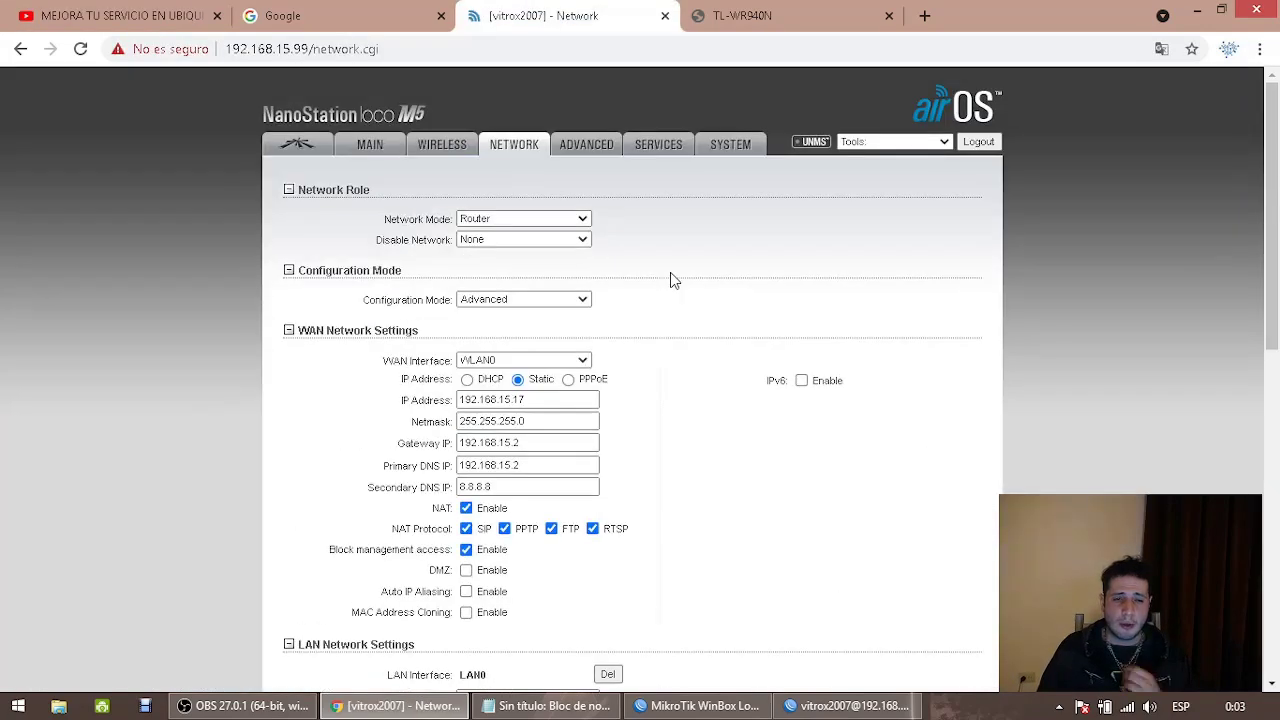
pyautogui.scroll(-8, 669, 285)
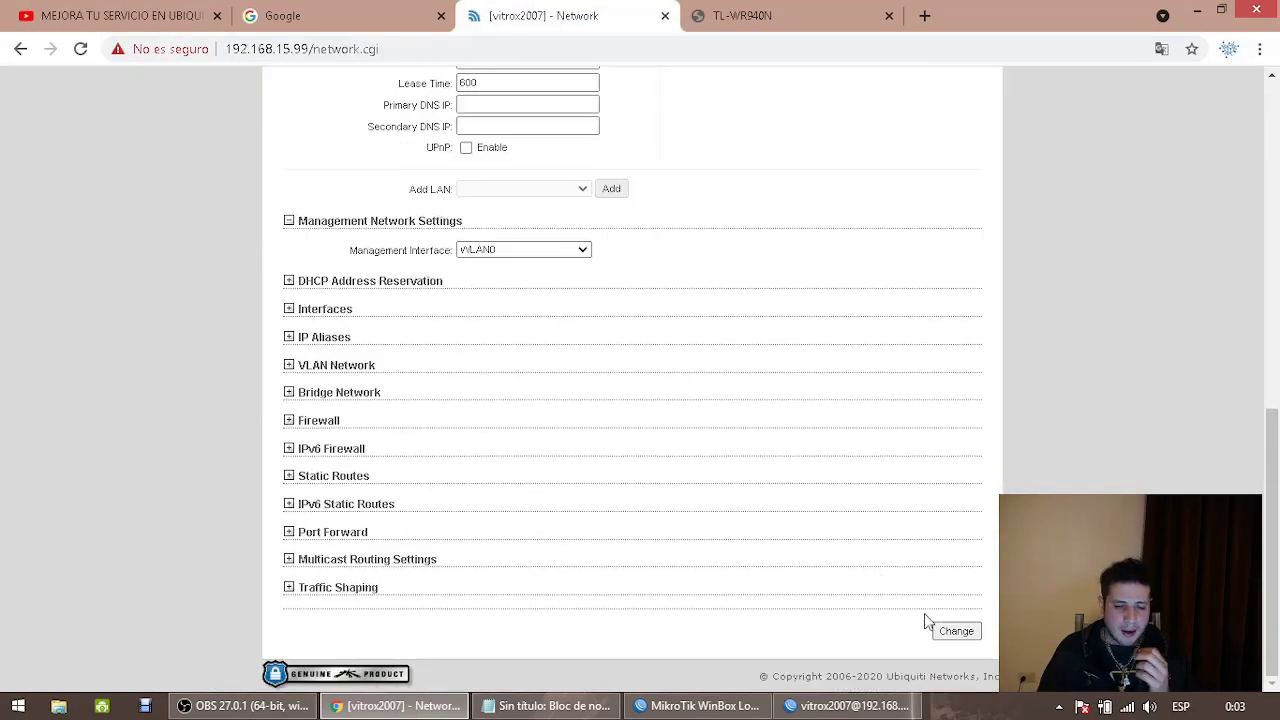
# Save the Router-mode network settings and accept the WAN management access warning
pyautogui.click(950, 630)
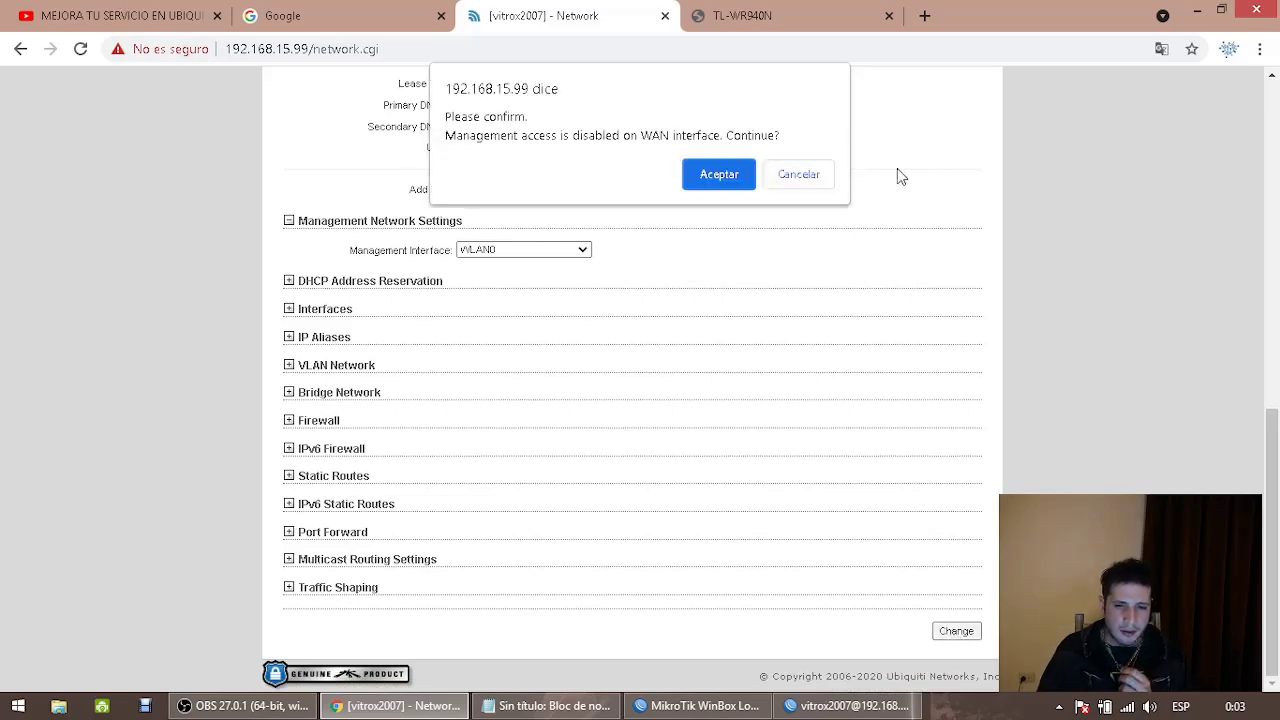
pyautogui.click(719, 174)
pyautogui.click(120, 15)
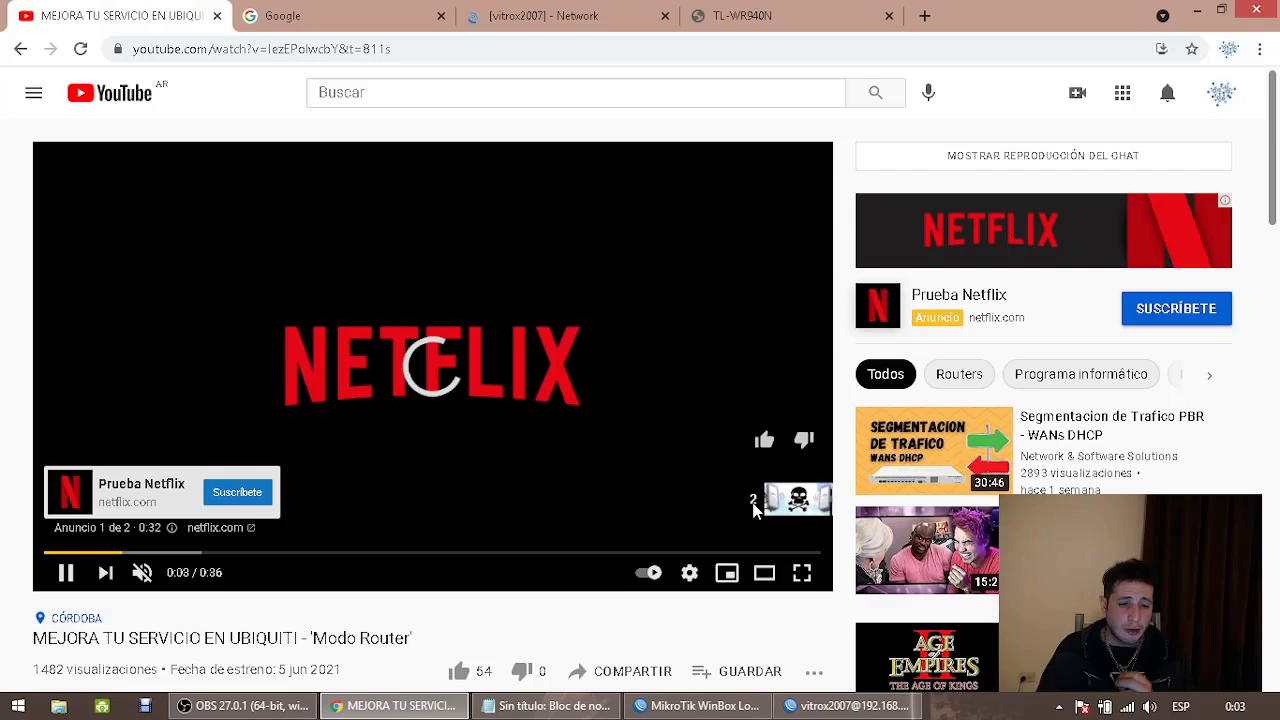
pyautogui.click(595, 16)
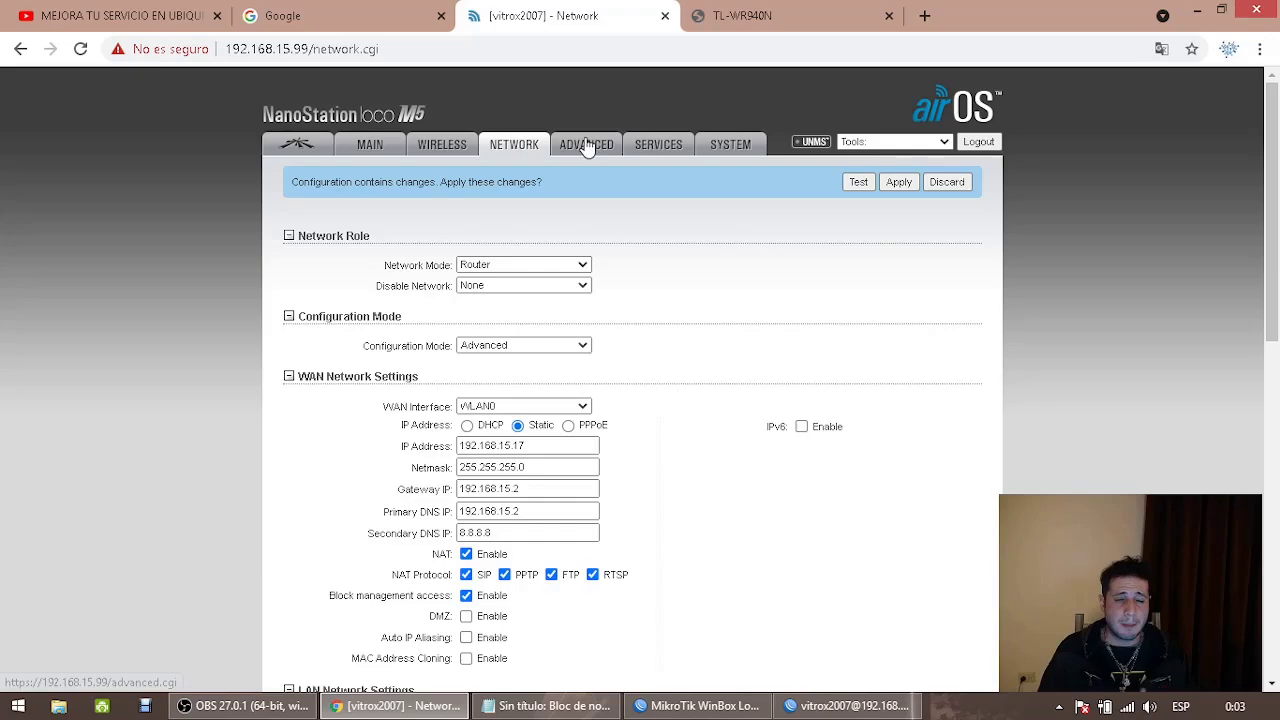
# Check the tutorial video before applying the pending NanoStation changes
pyautogui.hotkey('ctrl', '1')
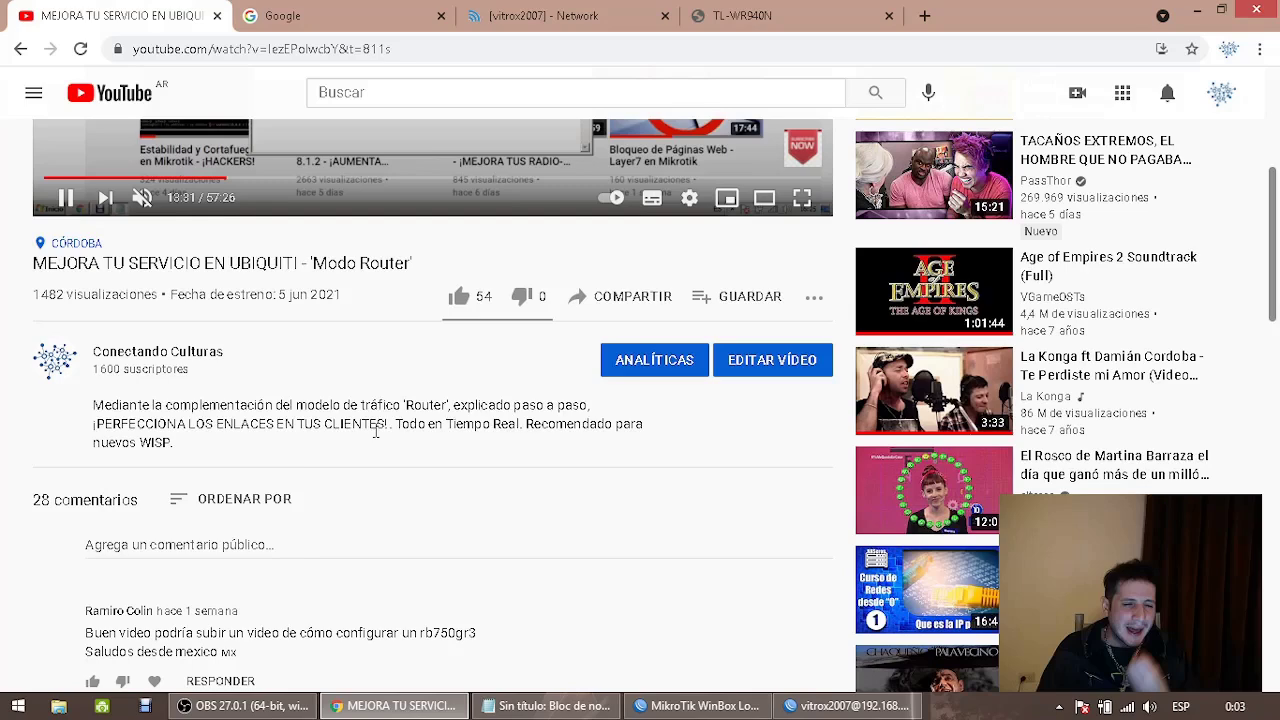
pyautogui.scroll(4, 377, 432)
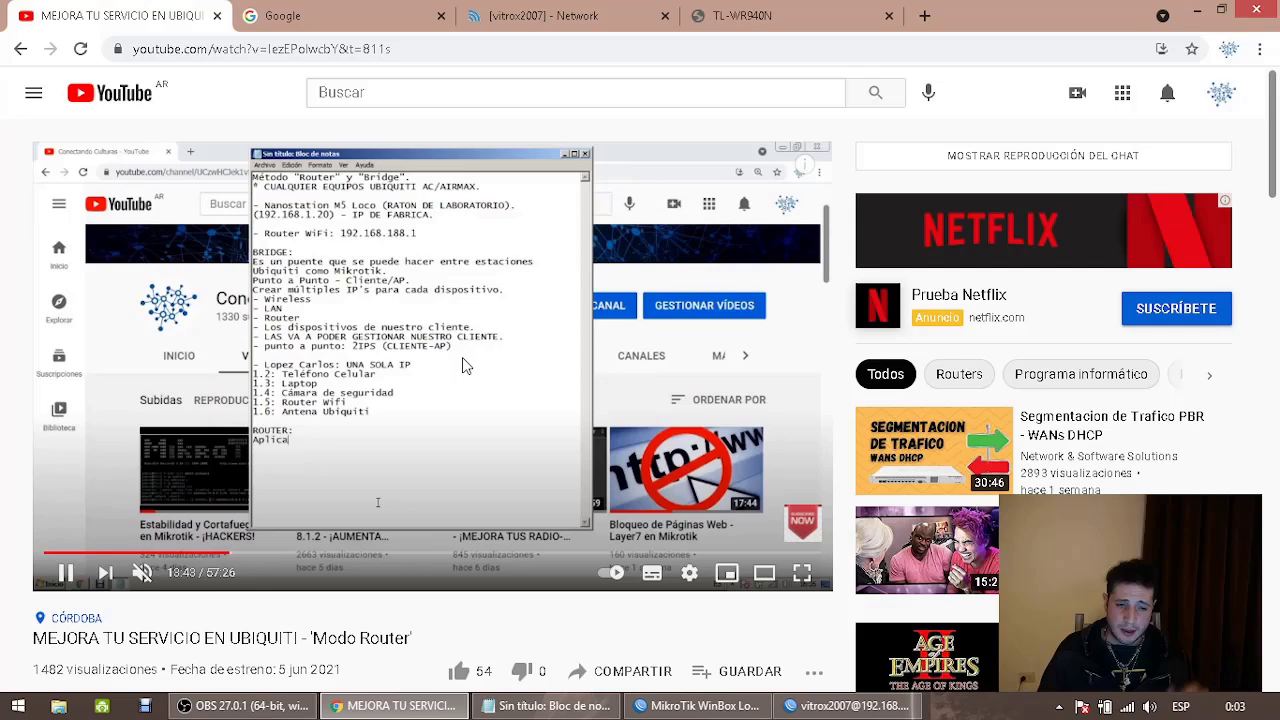
pyautogui.hotkey('ctrl', '3')
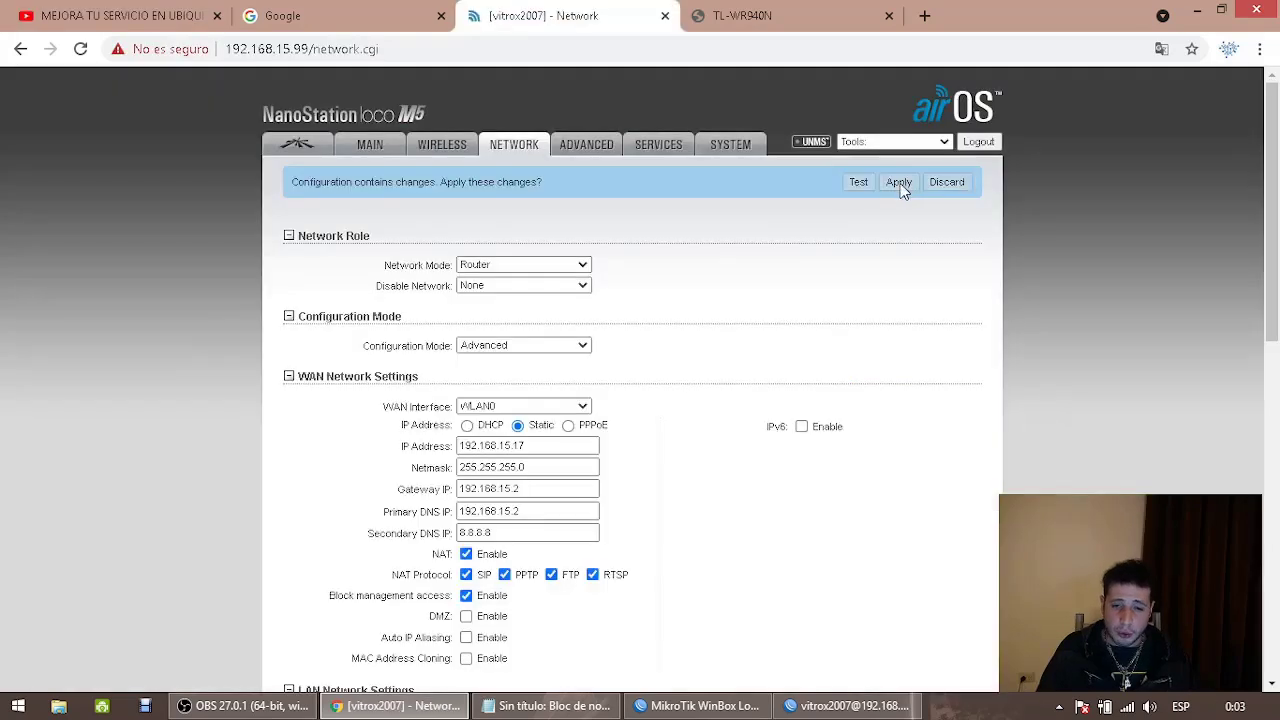
# Apply the pending Router-mode configuration (WAN 192.168.15.17) from the changes banner
pyautogui.click(900, 183)
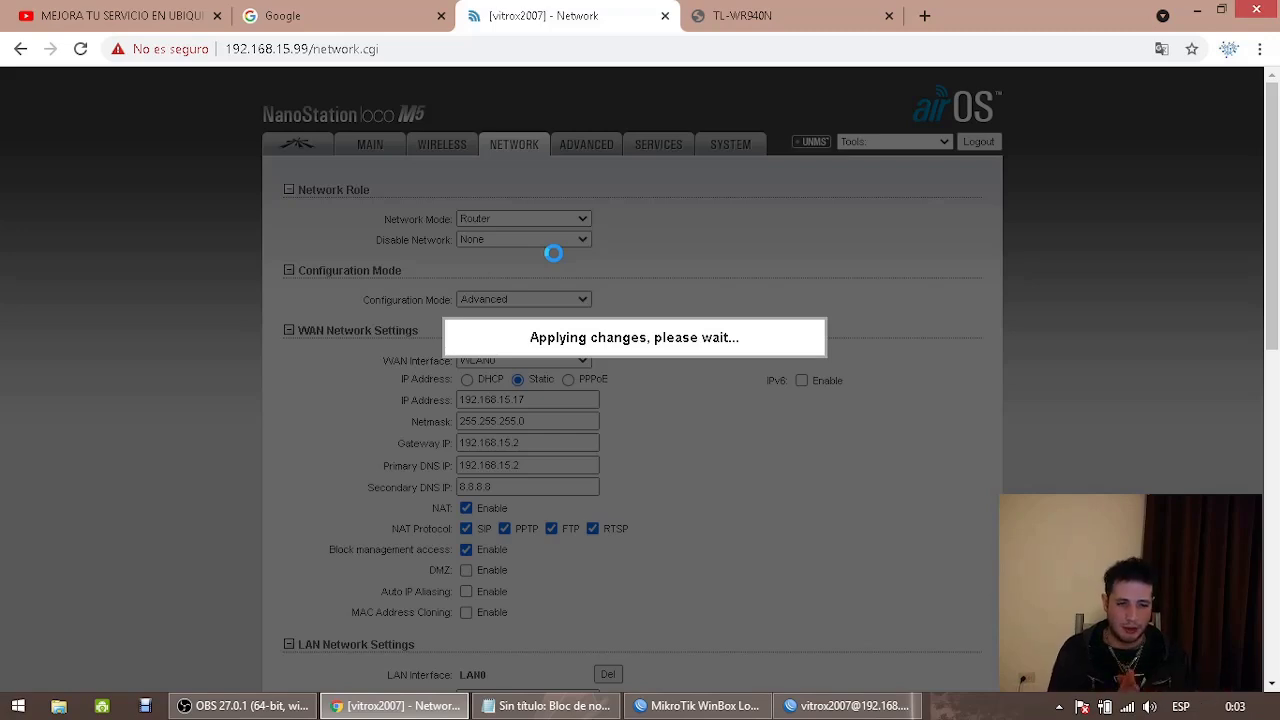
pyautogui.scroll(-2, 540, 290)
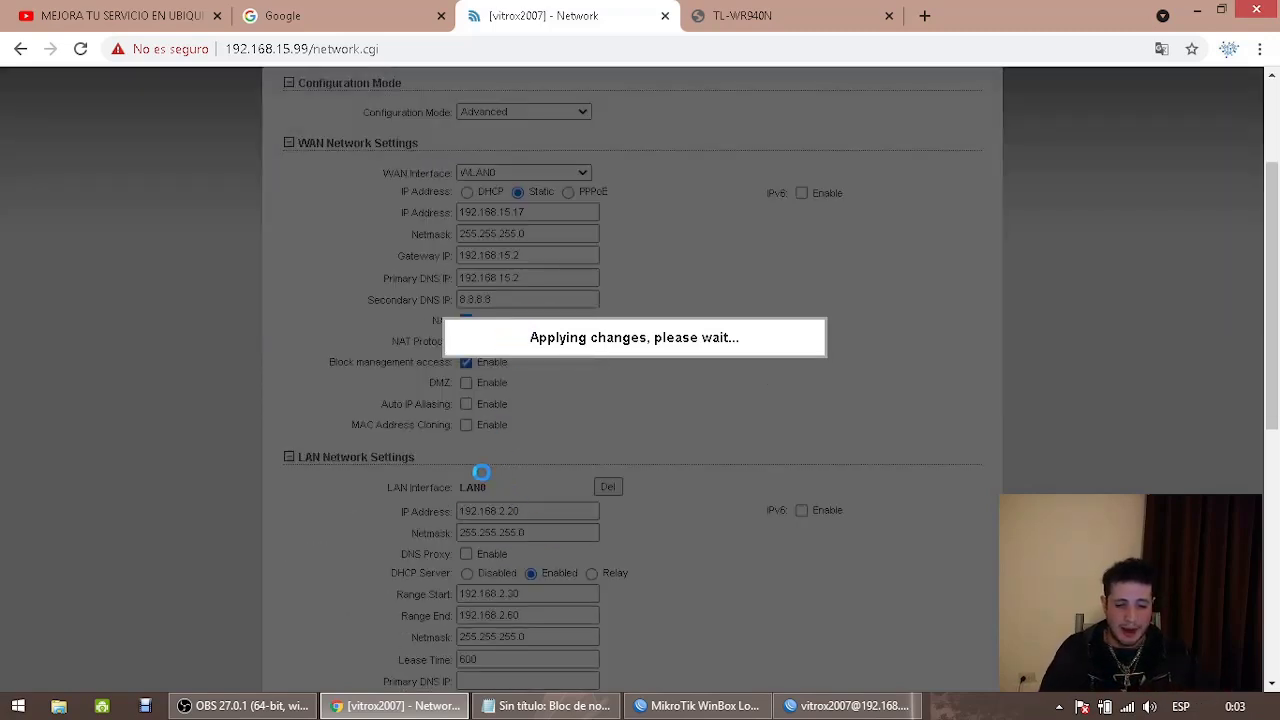
pyautogui.click(243, 708)
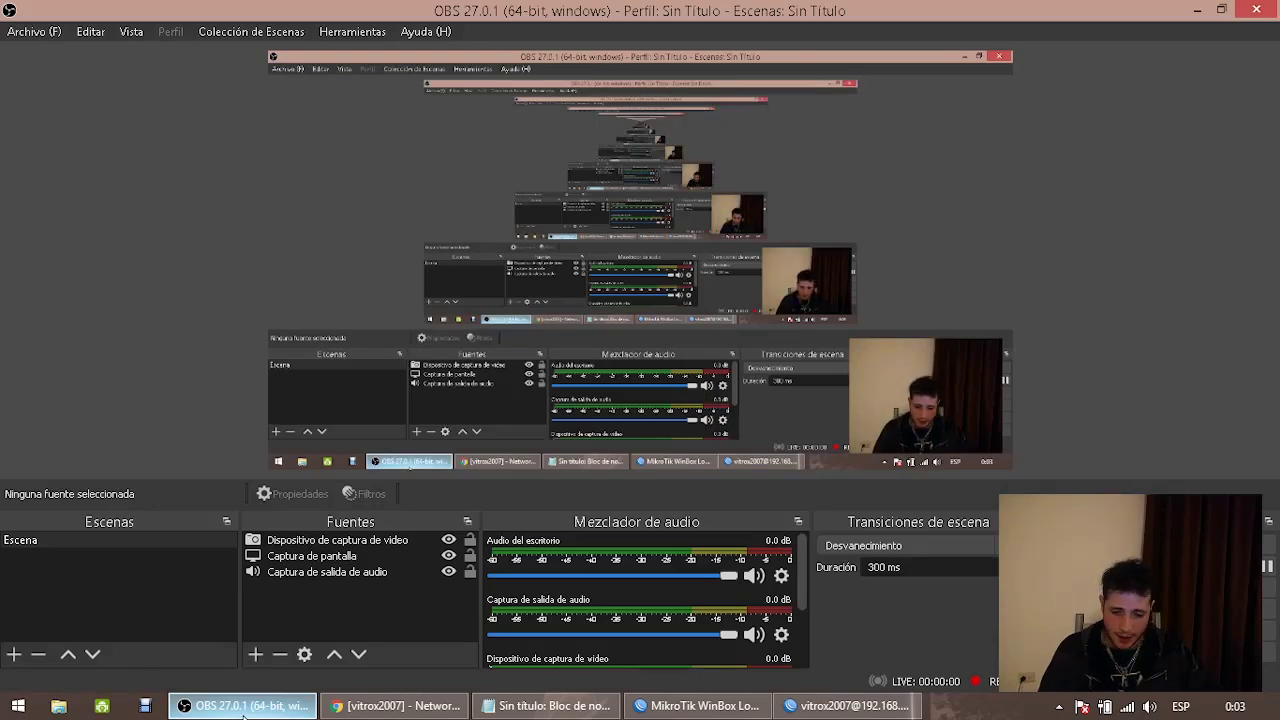
pyautogui.click(243, 708)
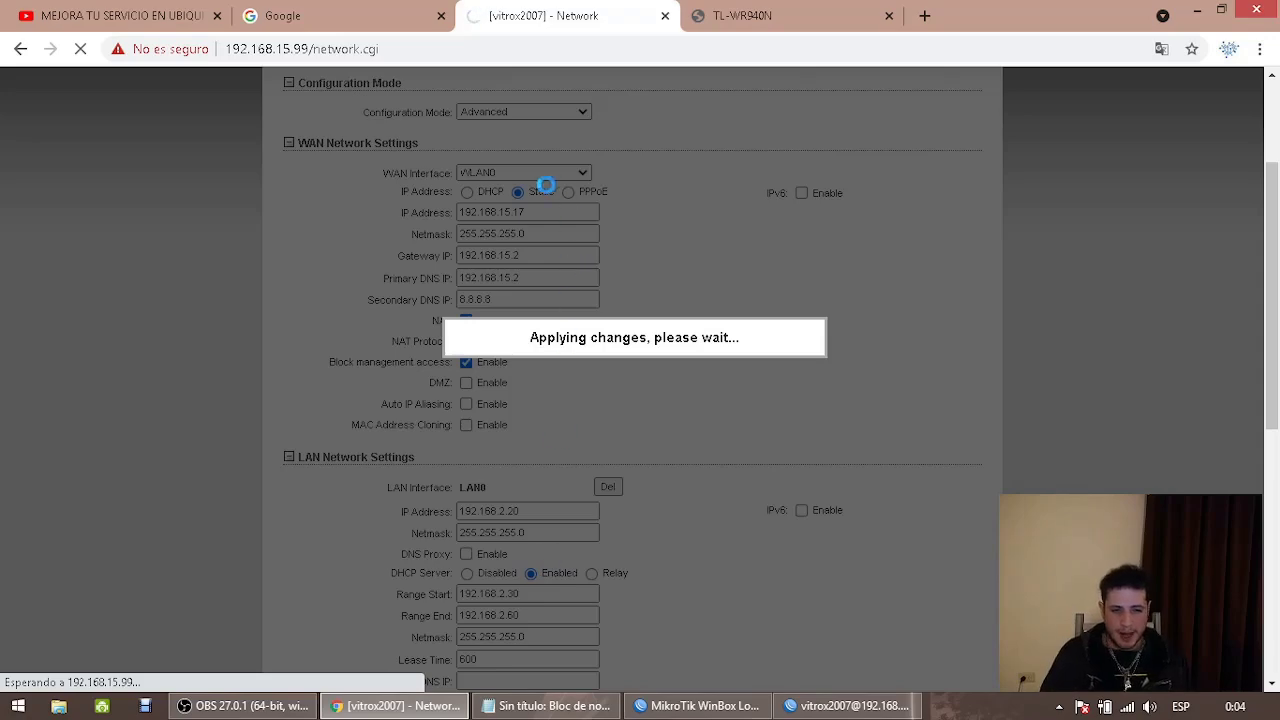
# Advance TL-WR940N Quick Setup past WAN type and MAC Clone (no cloning) to Wireless
pyautogui.click(781, 12)
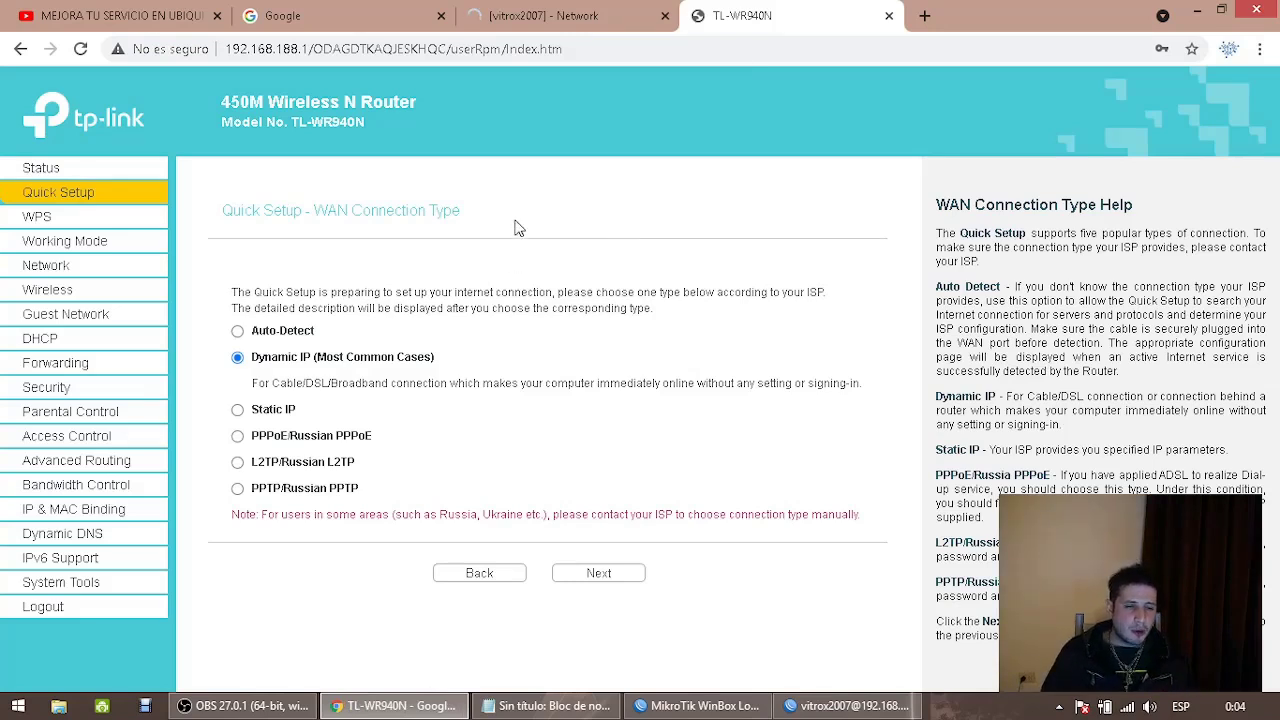
pyautogui.hotkey('ctrl', 'l')
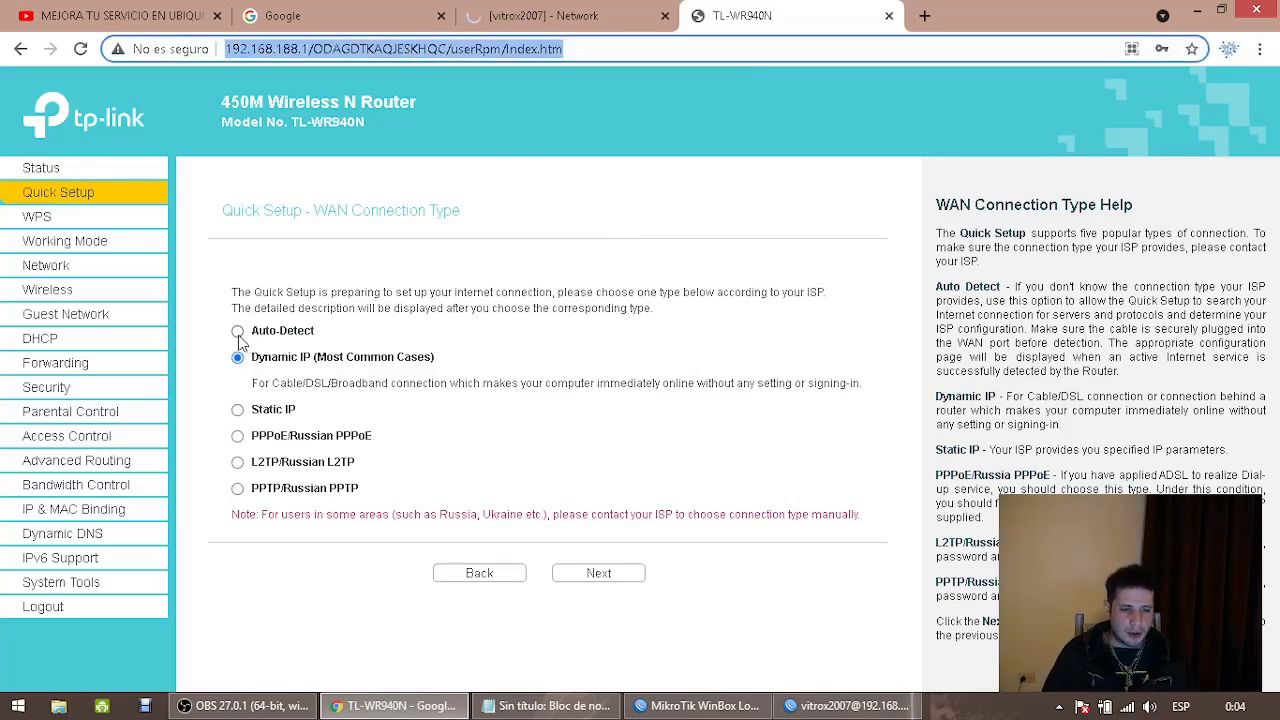
pyautogui.click(239, 332)
pyautogui.rightClick(610, 569)
pyautogui.click(567, 492)
pyautogui.click(590, 576)
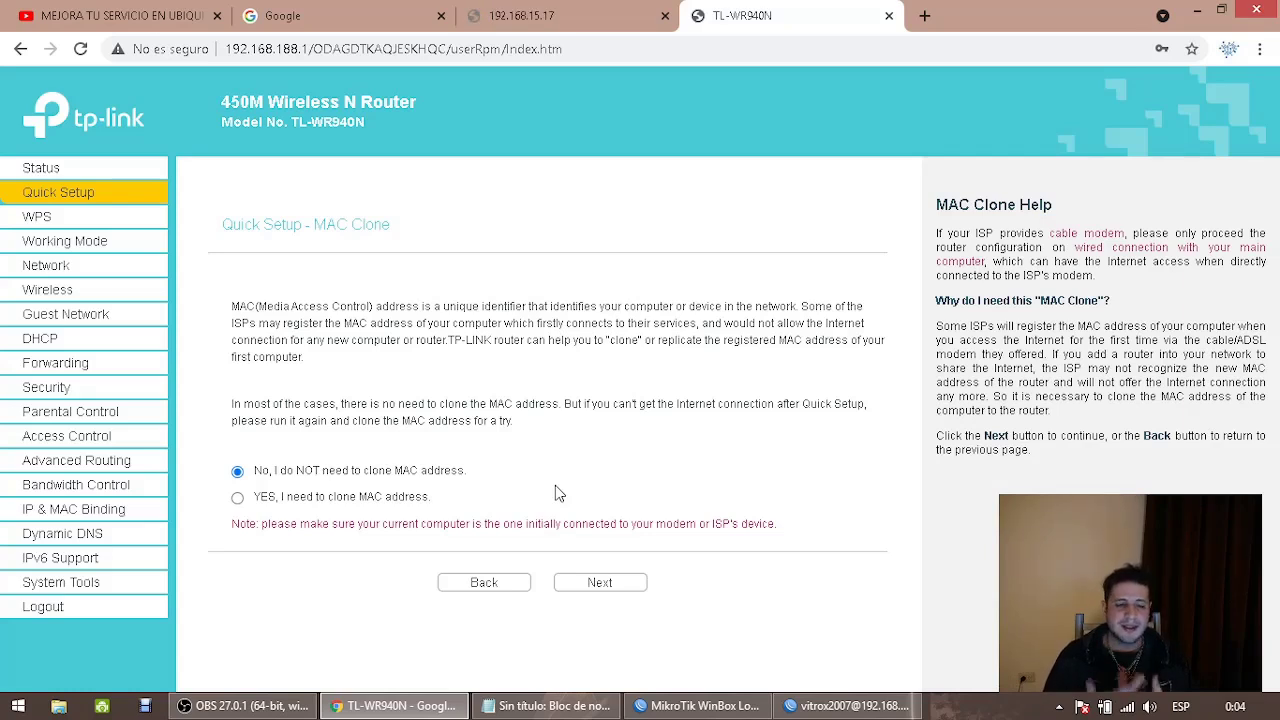
pyautogui.click(618, 585)
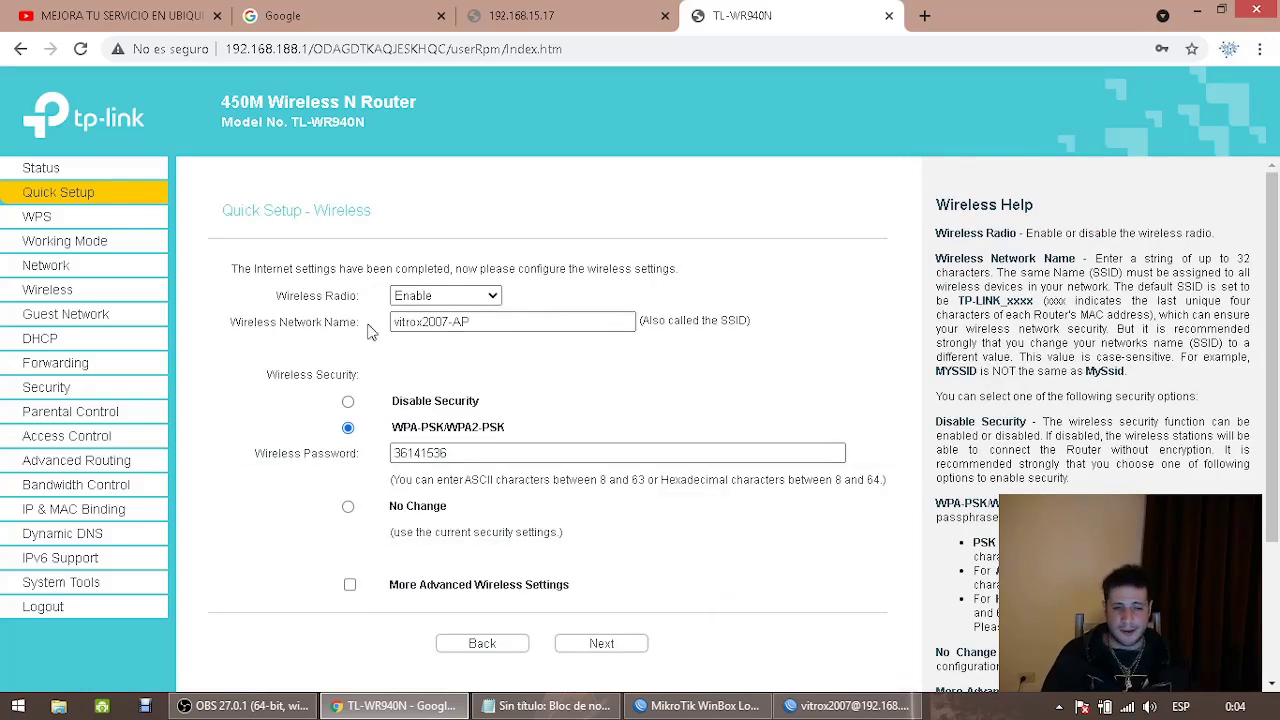
pyautogui.click(282, 704)
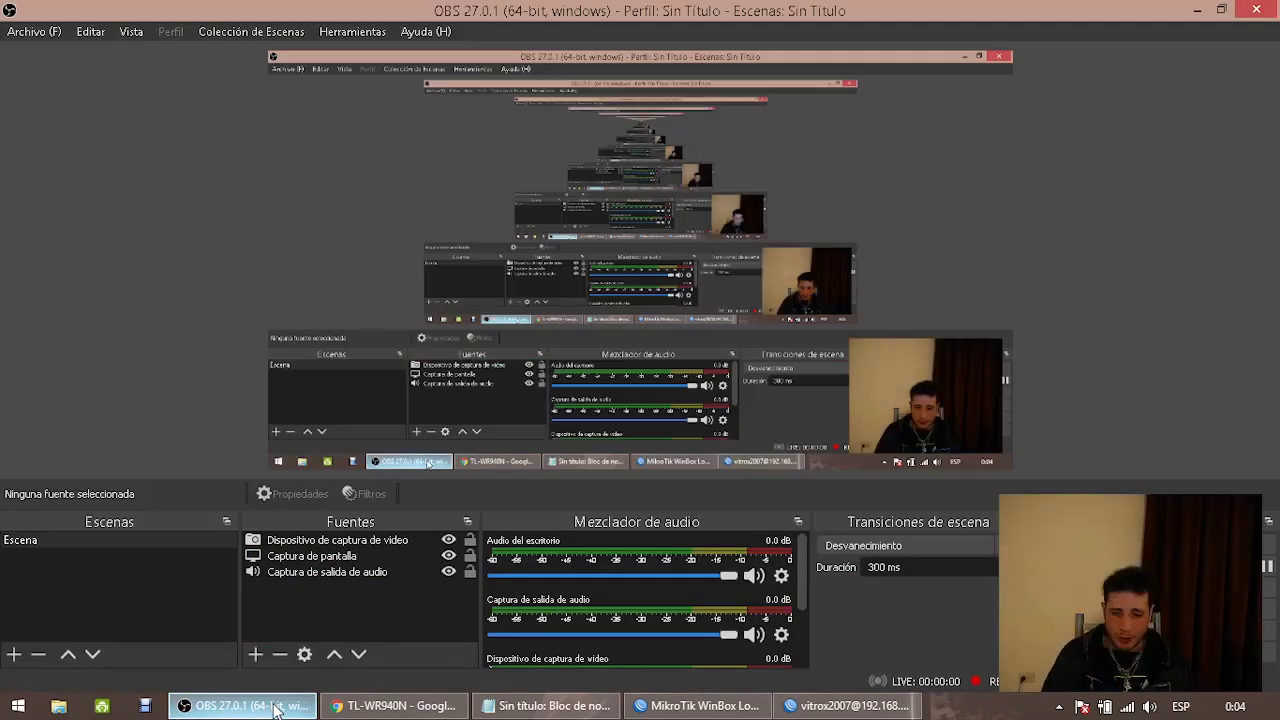
pyautogui.click(276, 707)
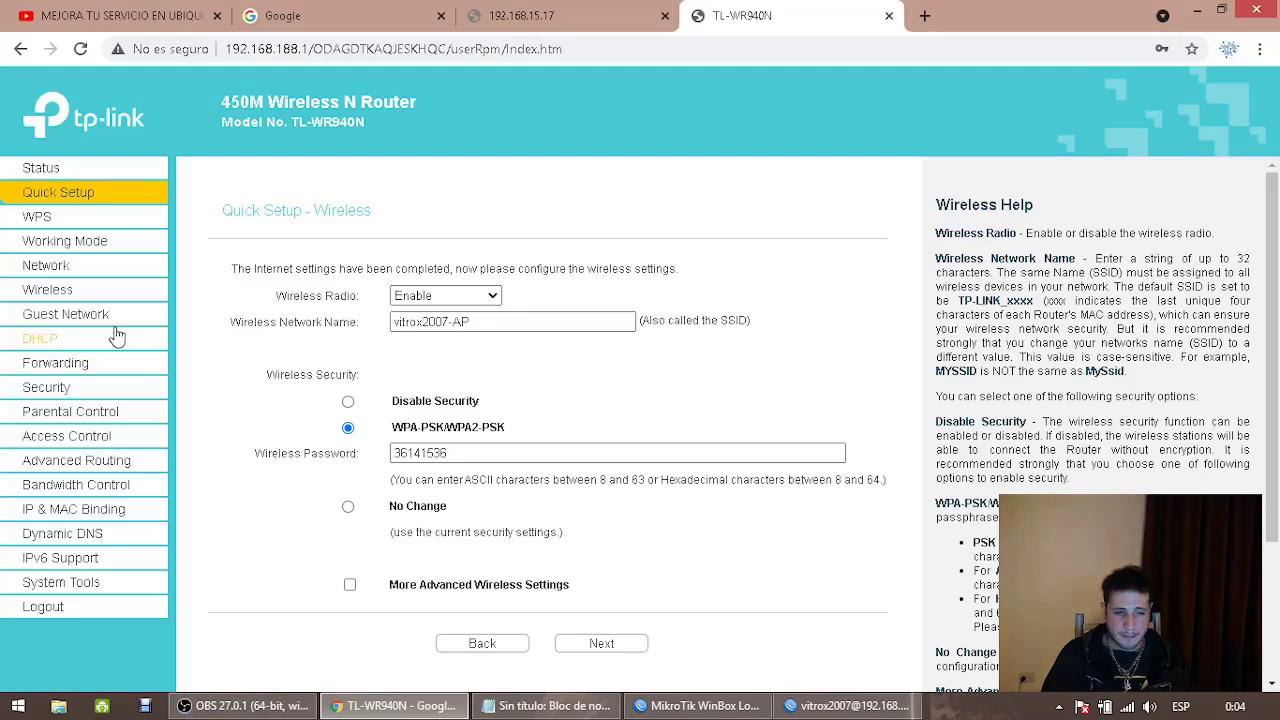
# Highlight the Status page's WAN Dynamic IP 192.168.2.40, subnet mask and gateway 192.168.2.20
pyautogui.click(49, 165)
pyautogui.scroll(-3, 483, 440)
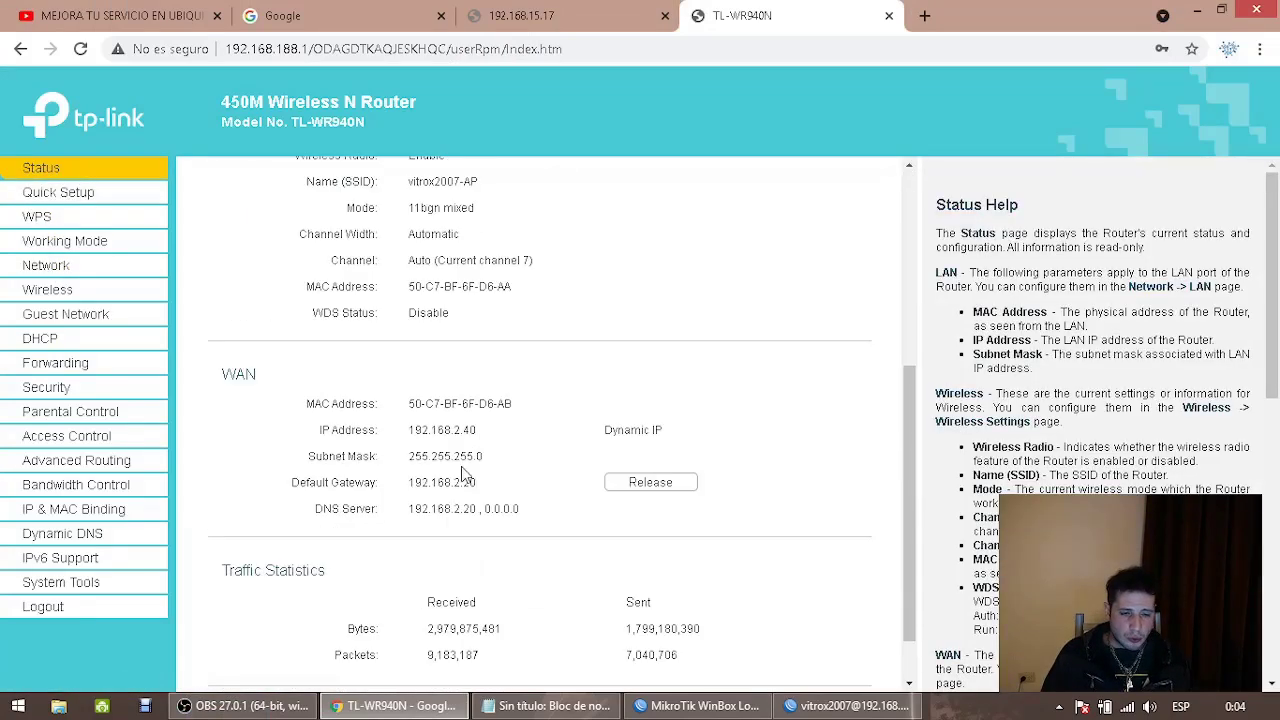
pyautogui.moveTo(604, 430); pyautogui.dragTo(663, 431)
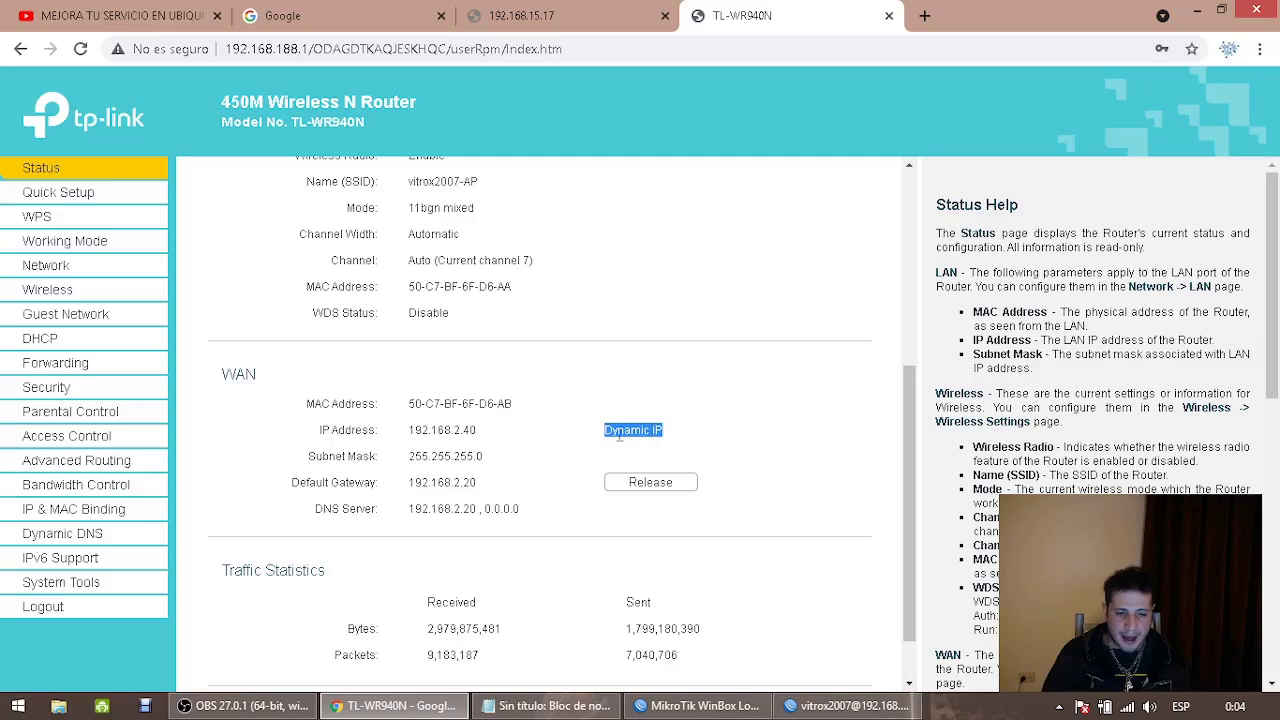
pyautogui.moveTo(408, 430); pyautogui.dragTo(497, 502)
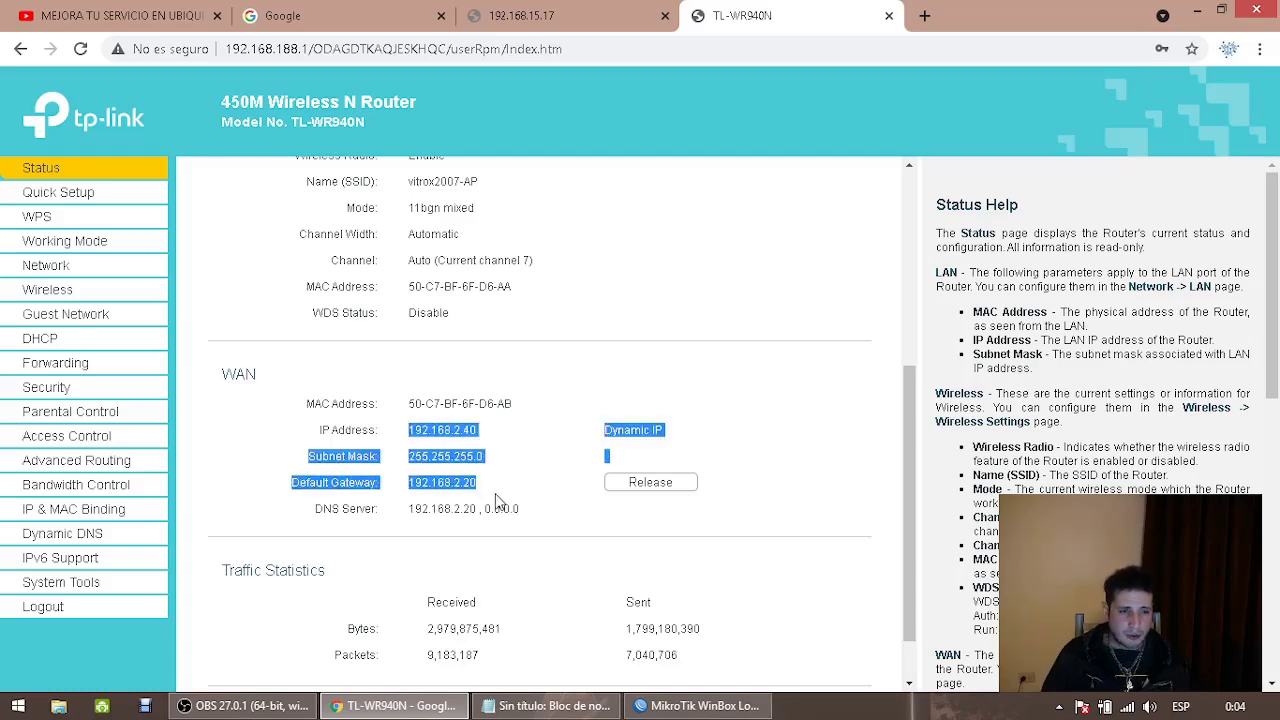
pyautogui.click(458, 506)
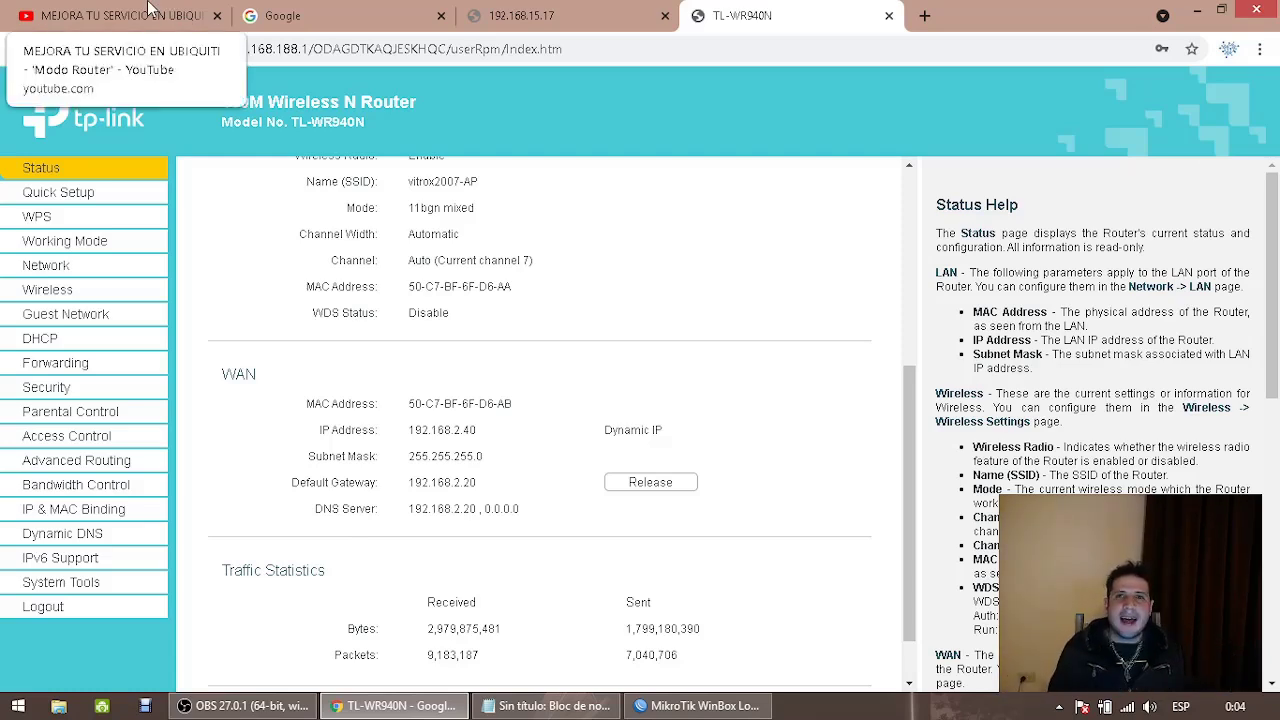
pyautogui.click(569, 10)
# Reload the 192.168.15.17 tab, choose Main on the 403 page, then view the YouTube video
pyautogui.click(434, 50)
pyautogui.click(81, 48)
pyautogui.click(110, 15)
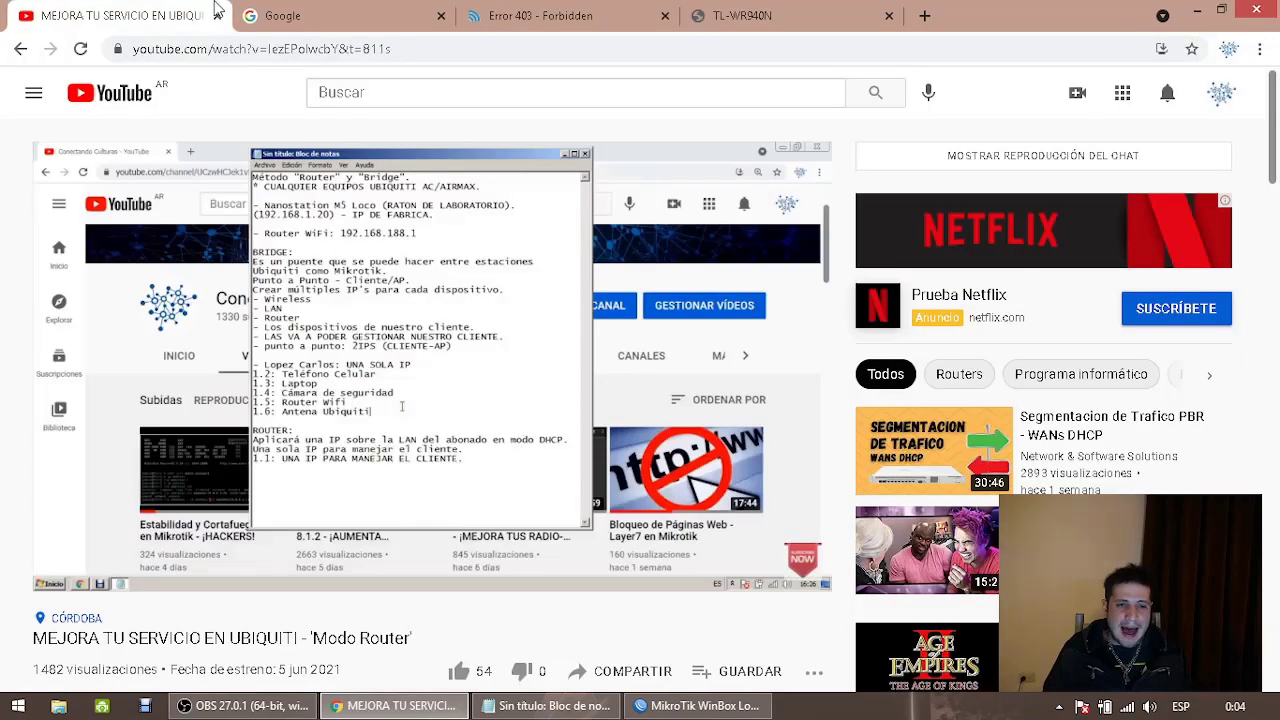
pyautogui.click(540, 15)
pyautogui.click(977, 251)
pyautogui.click(110, 15)
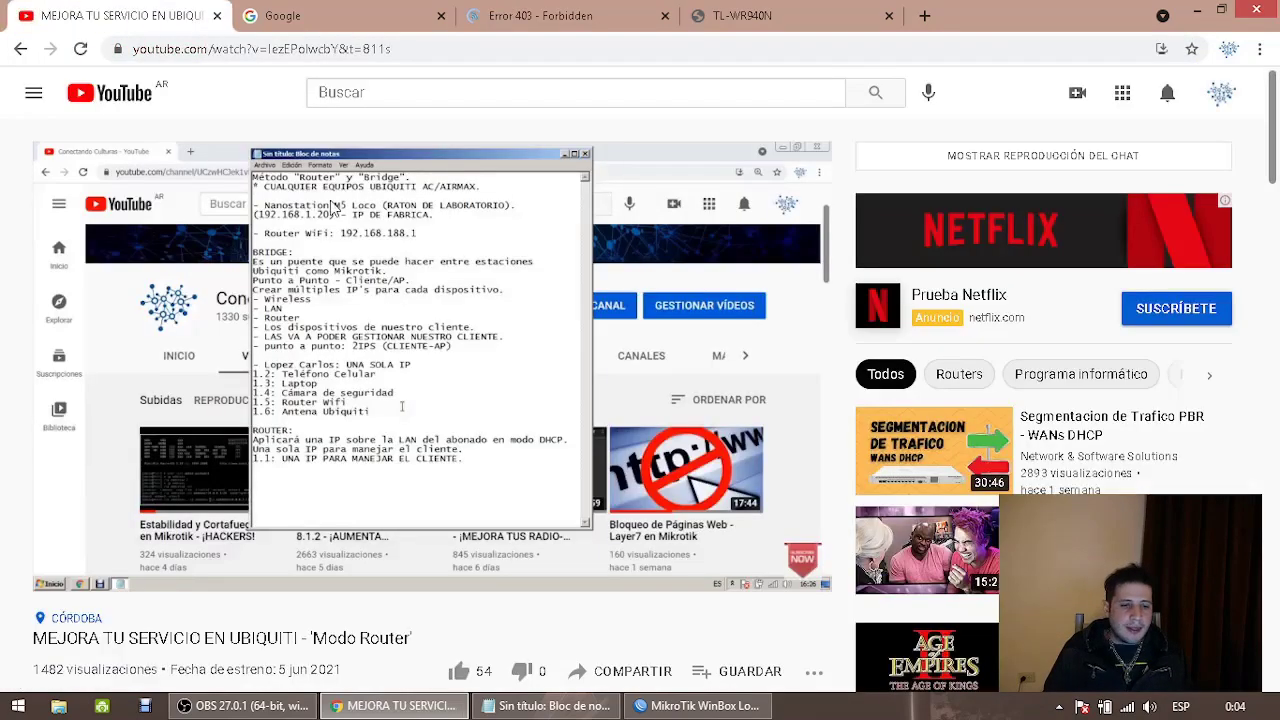
pyautogui.moveTo(326, 532)
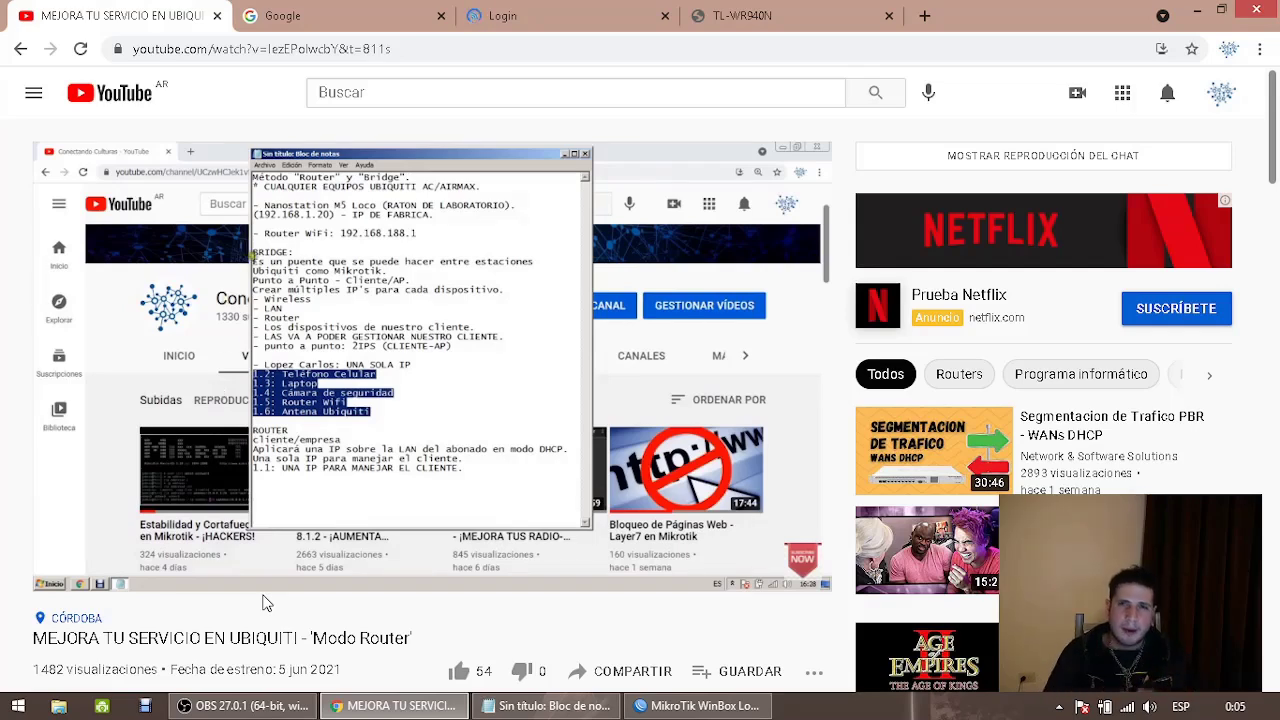
pyautogui.moveTo(327, 476)
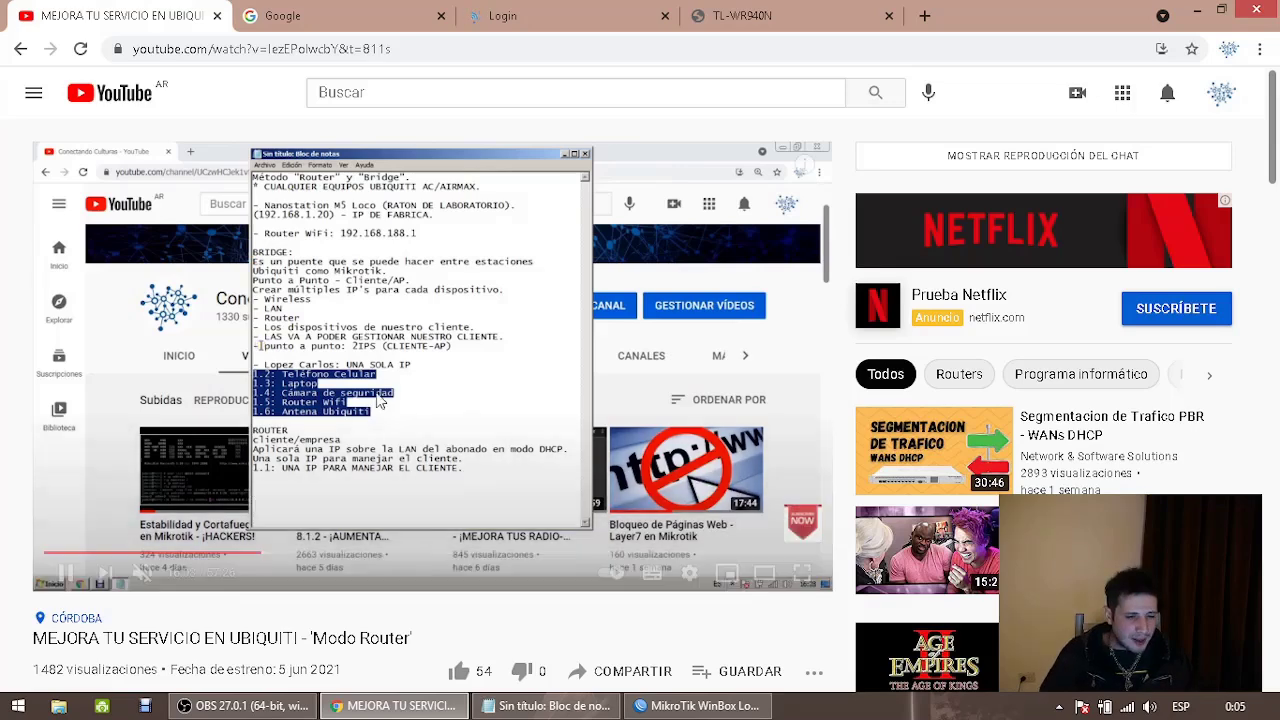